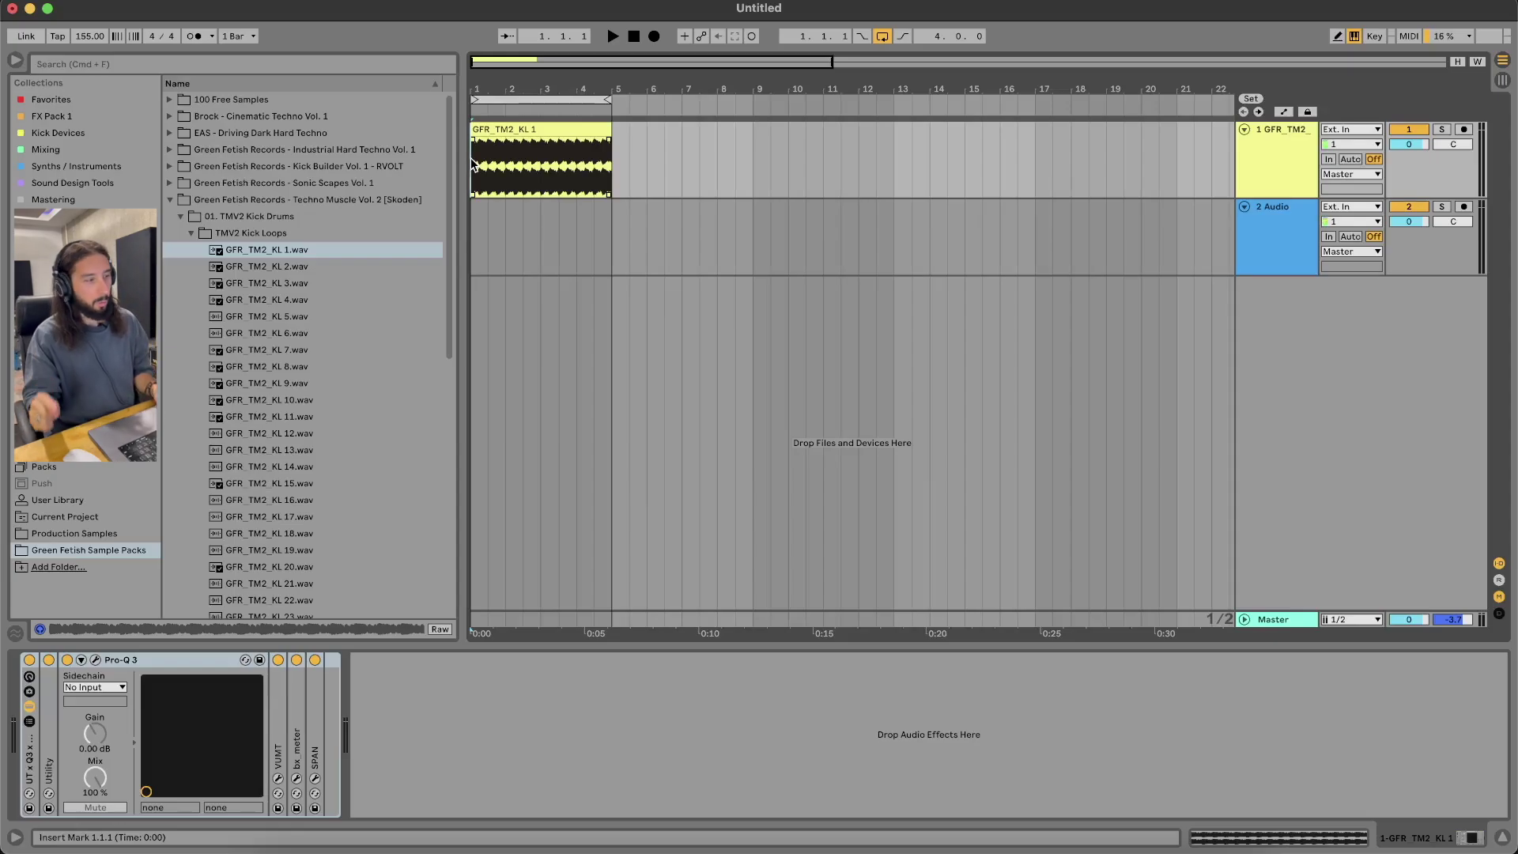
Audition several loops in the TMV2 Kick Loops folder, including KL 2 to KL 5, KL 11, KL 21 and KL 28, and collapse the folder
{"action": "left_click", "coordinate": [268, 266]}
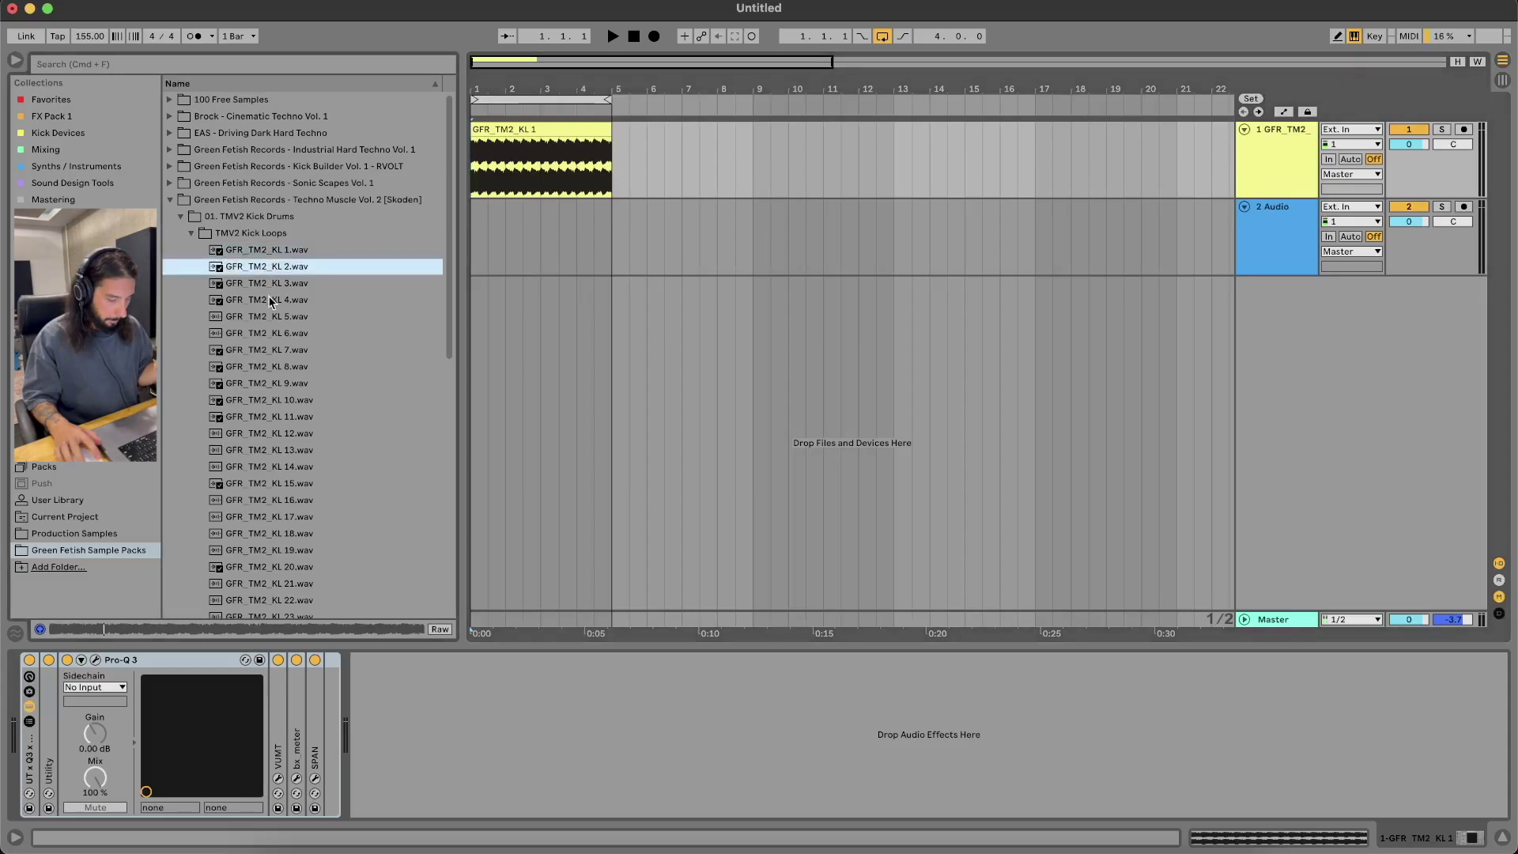
{"action": "key", "text": "Down"}
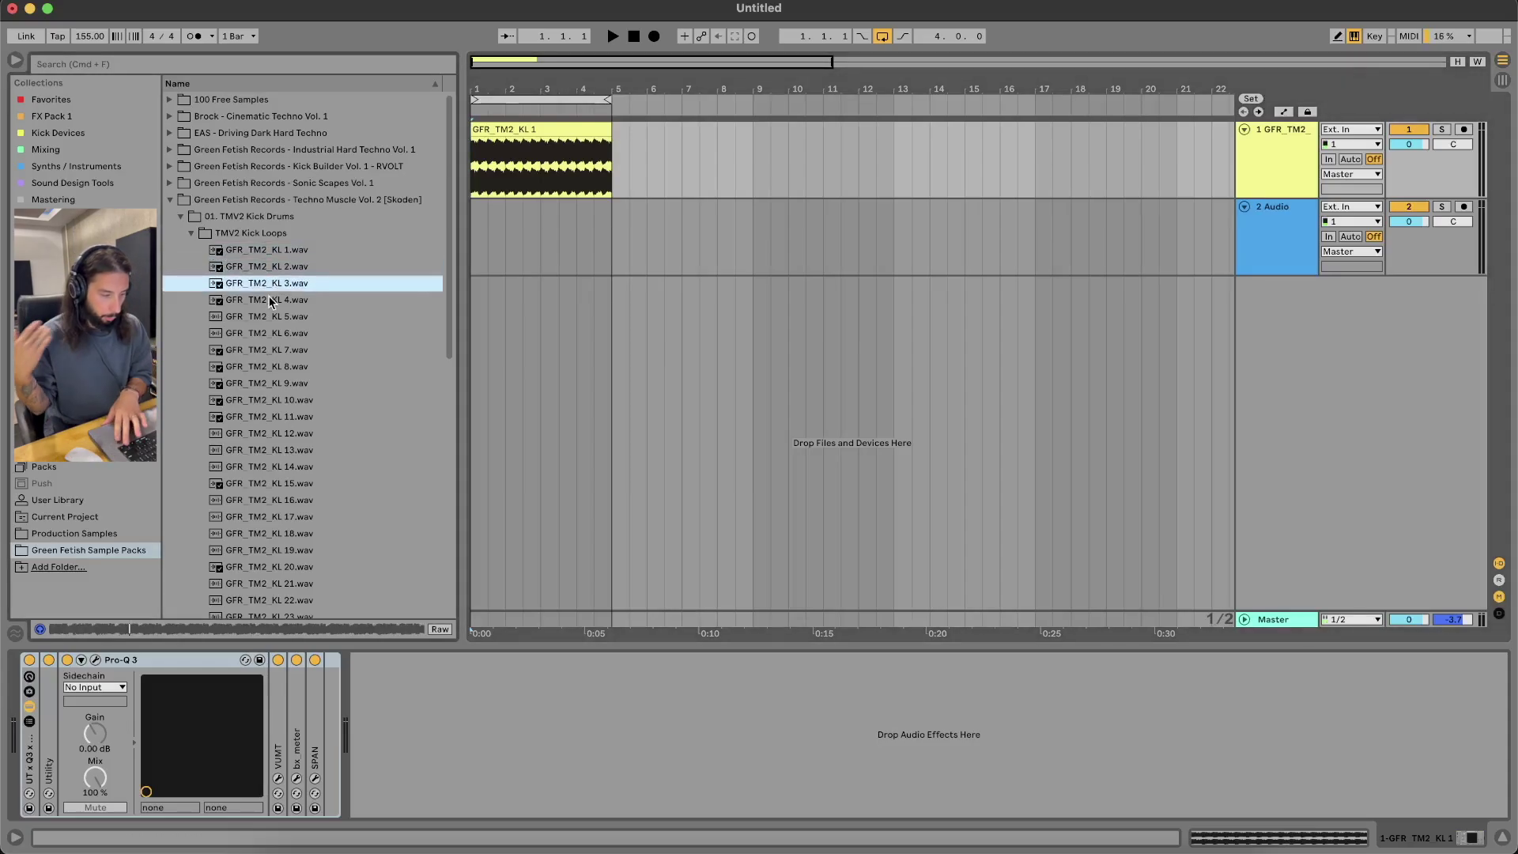
{"action": "key", "text": "Down"}
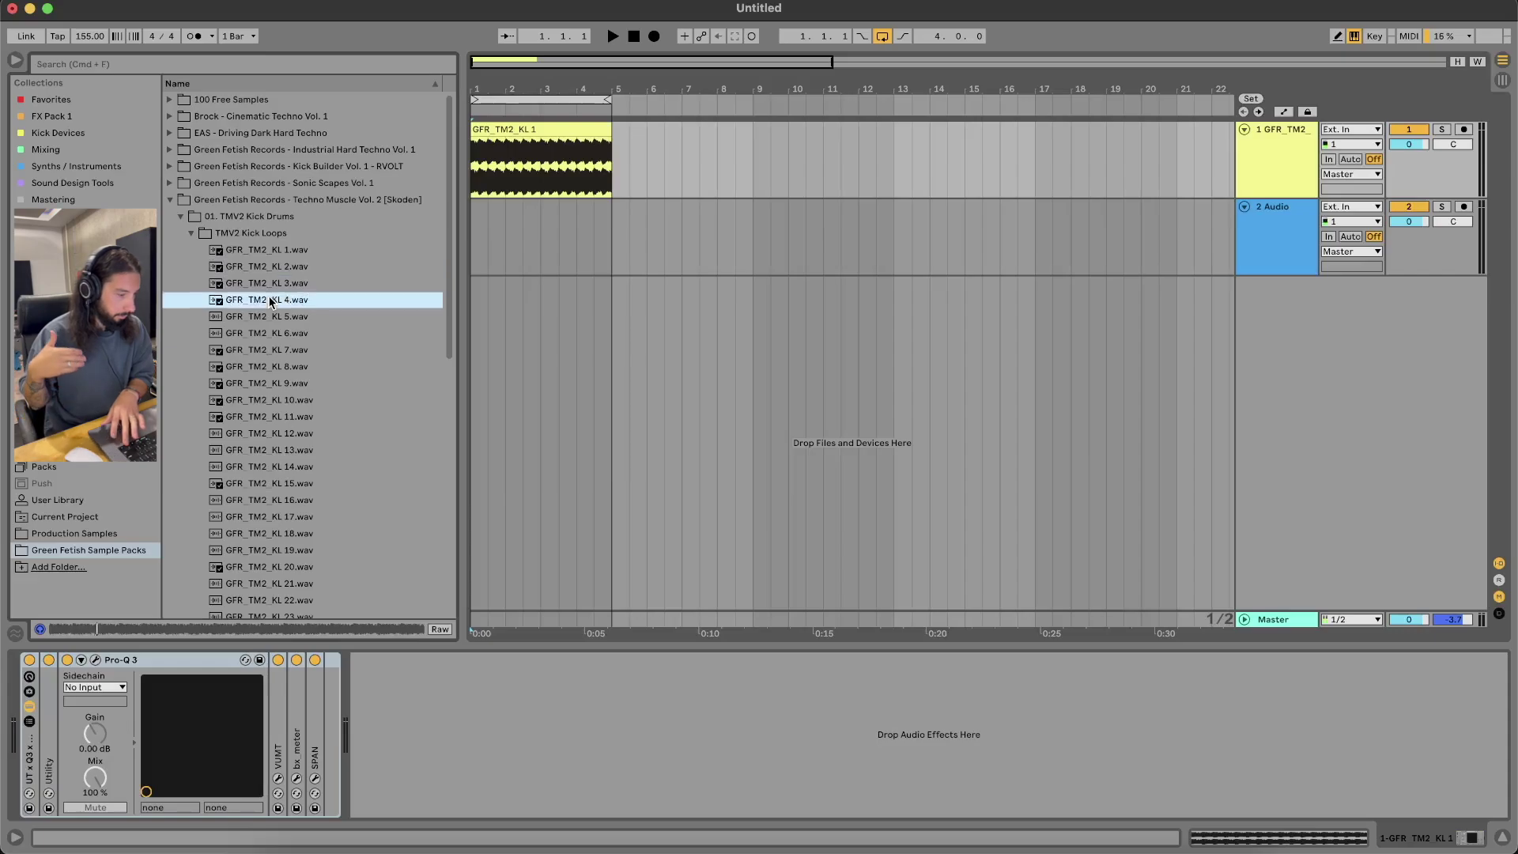
{"action": "key", "text": "Down"}
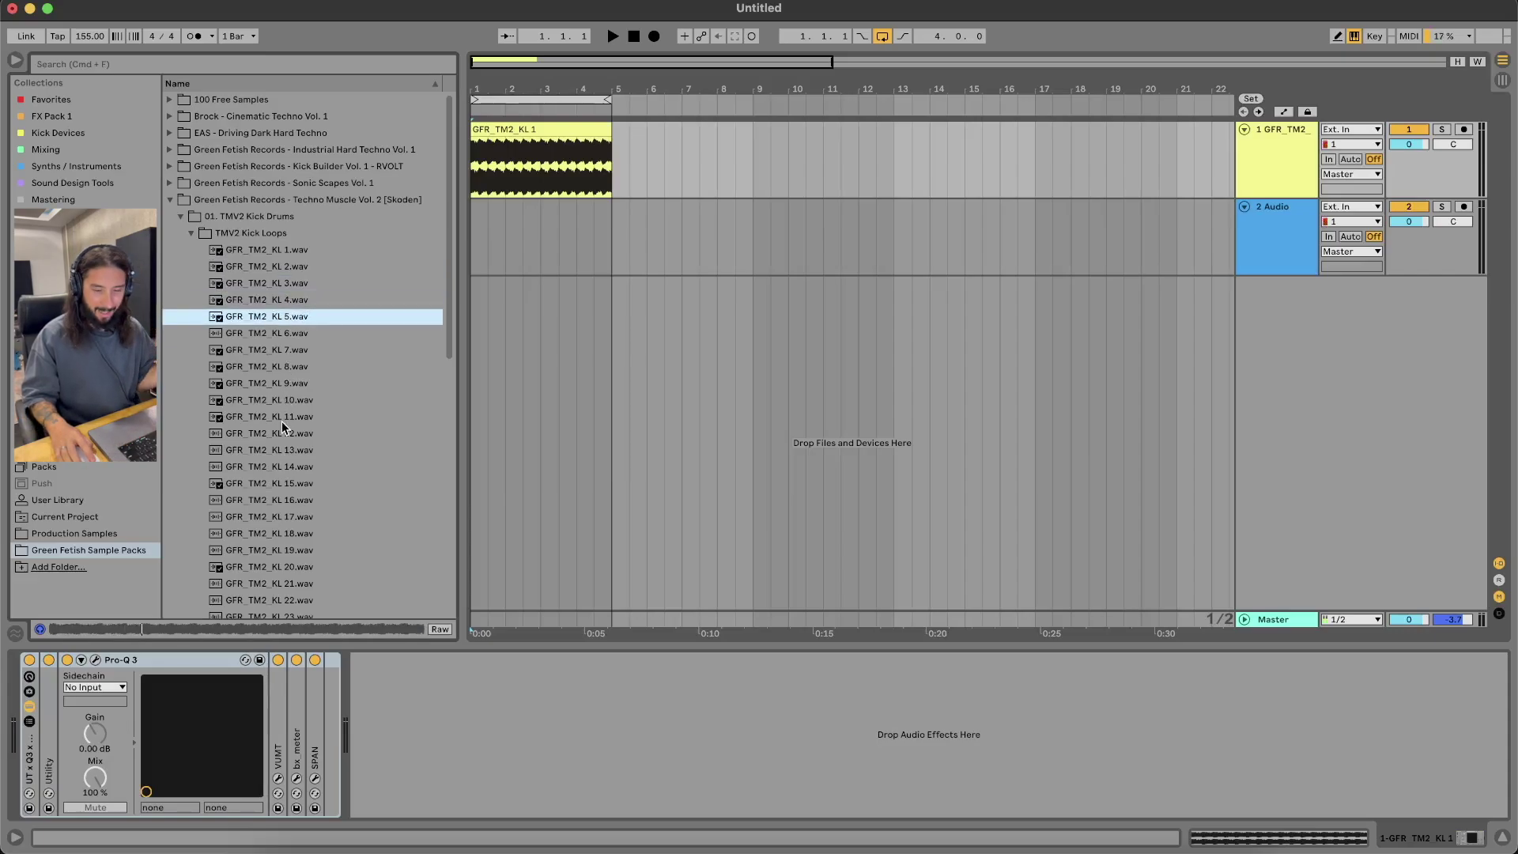
{"action": "left_click", "coordinate": [281, 421]}
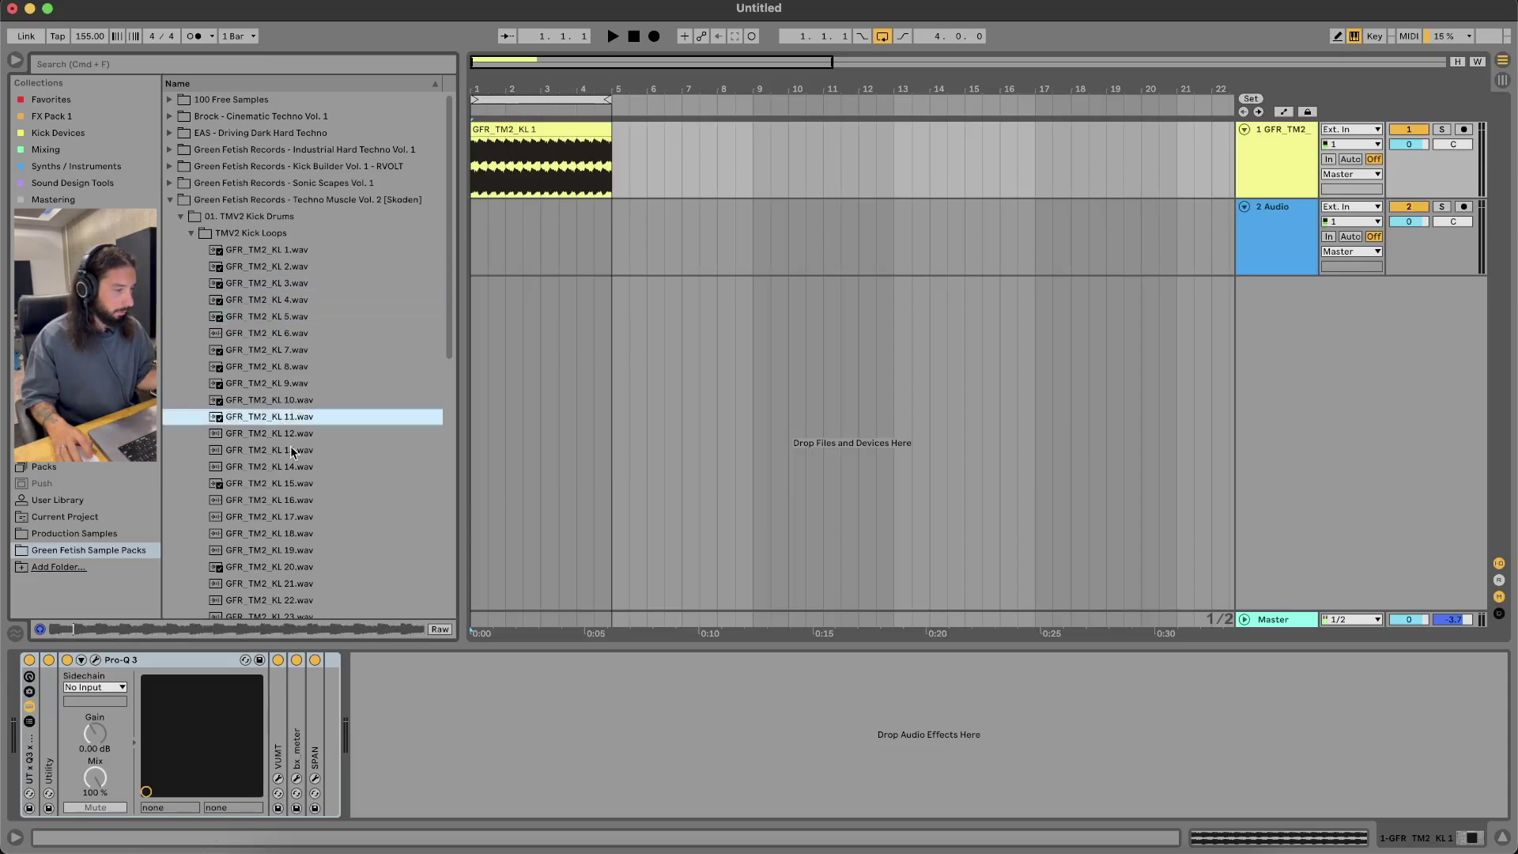
{"action": "scroll", "coordinate": [291, 445], "scroll_direction": "down", "scroll_amount": 4}
{"action": "left_click", "coordinate": [291, 448]}
{"action": "scroll", "coordinate": [291, 449], "scroll_direction": "down", "scroll_amount": 4}
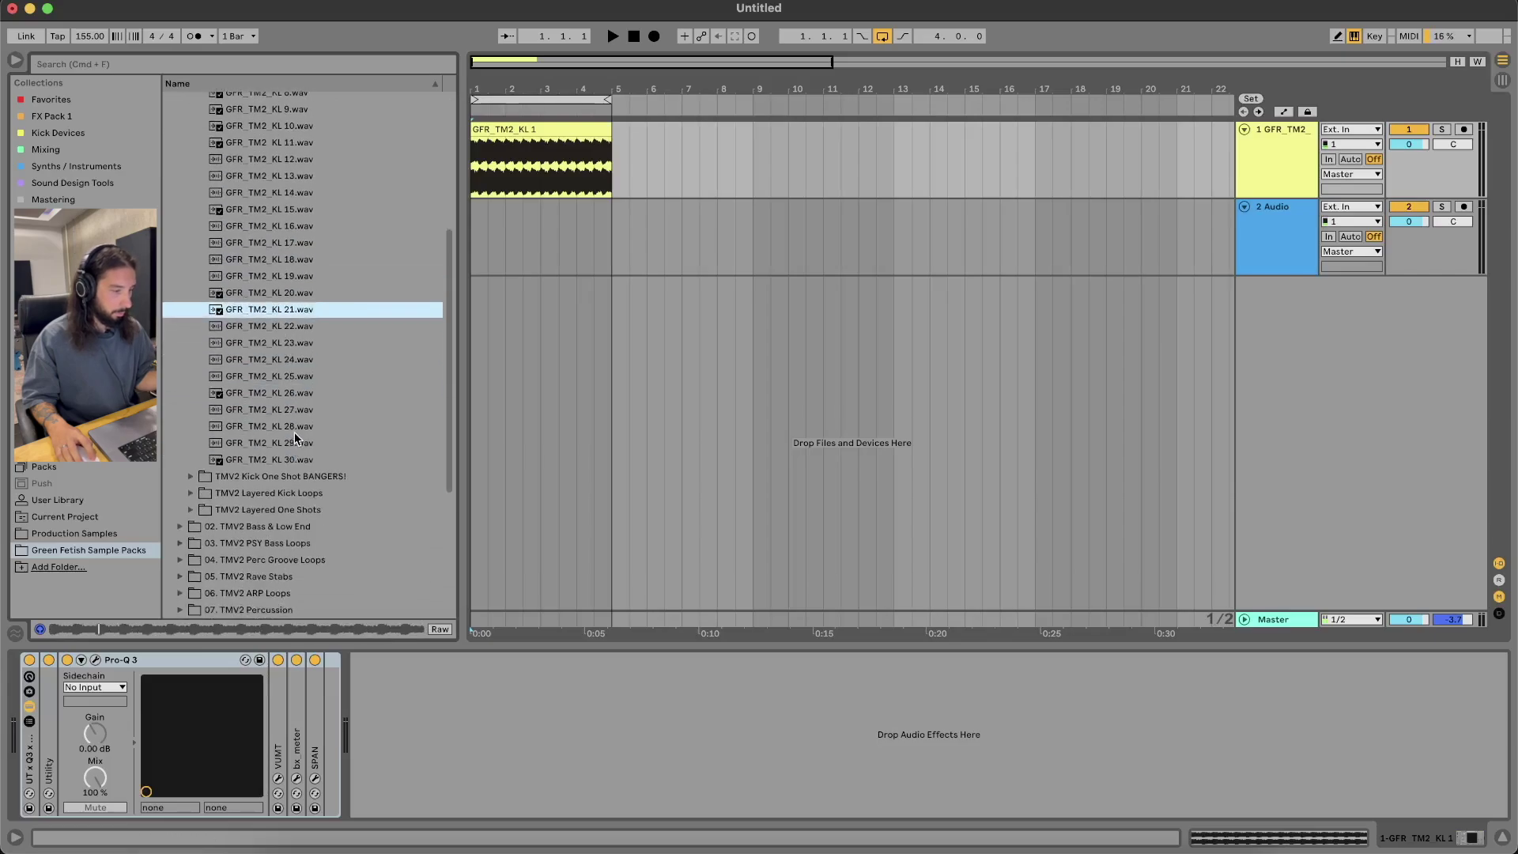
{"action": "left_click", "coordinate": [295, 427]}
{"action": "scroll", "coordinate": [296, 403], "scroll_direction": "up", "scroll_amount": 8}
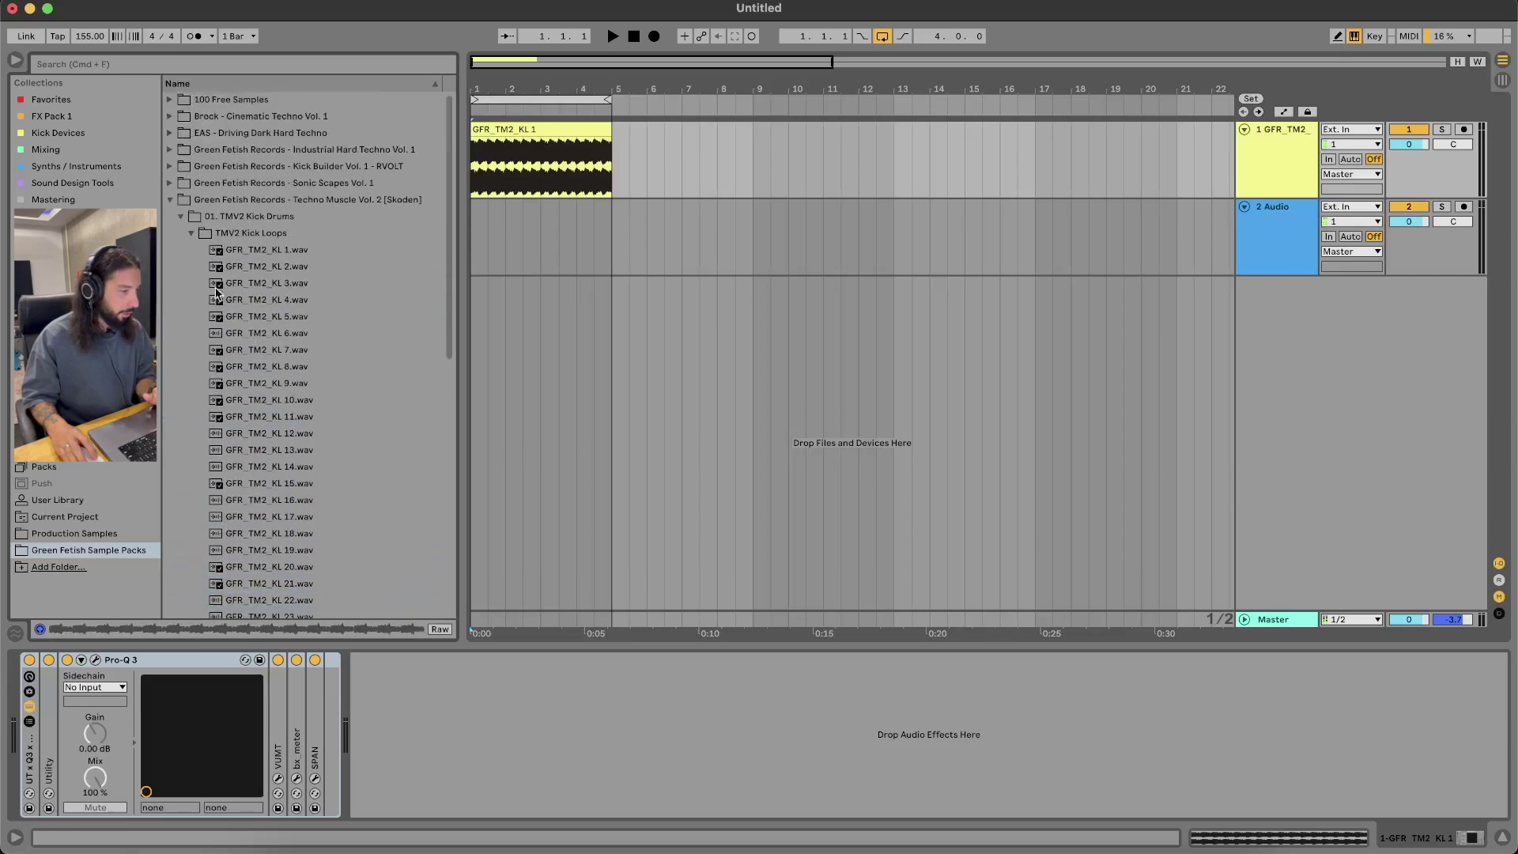
{"action": "left_click", "coordinate": [190, 233]}
Audition one-shots OSB 3, 10, 15, 18 and 21 in the TMV2 Kick One Shot BANGERS! folder and collapse it
{"action": "left_click", "coordinate": [192, 251]}
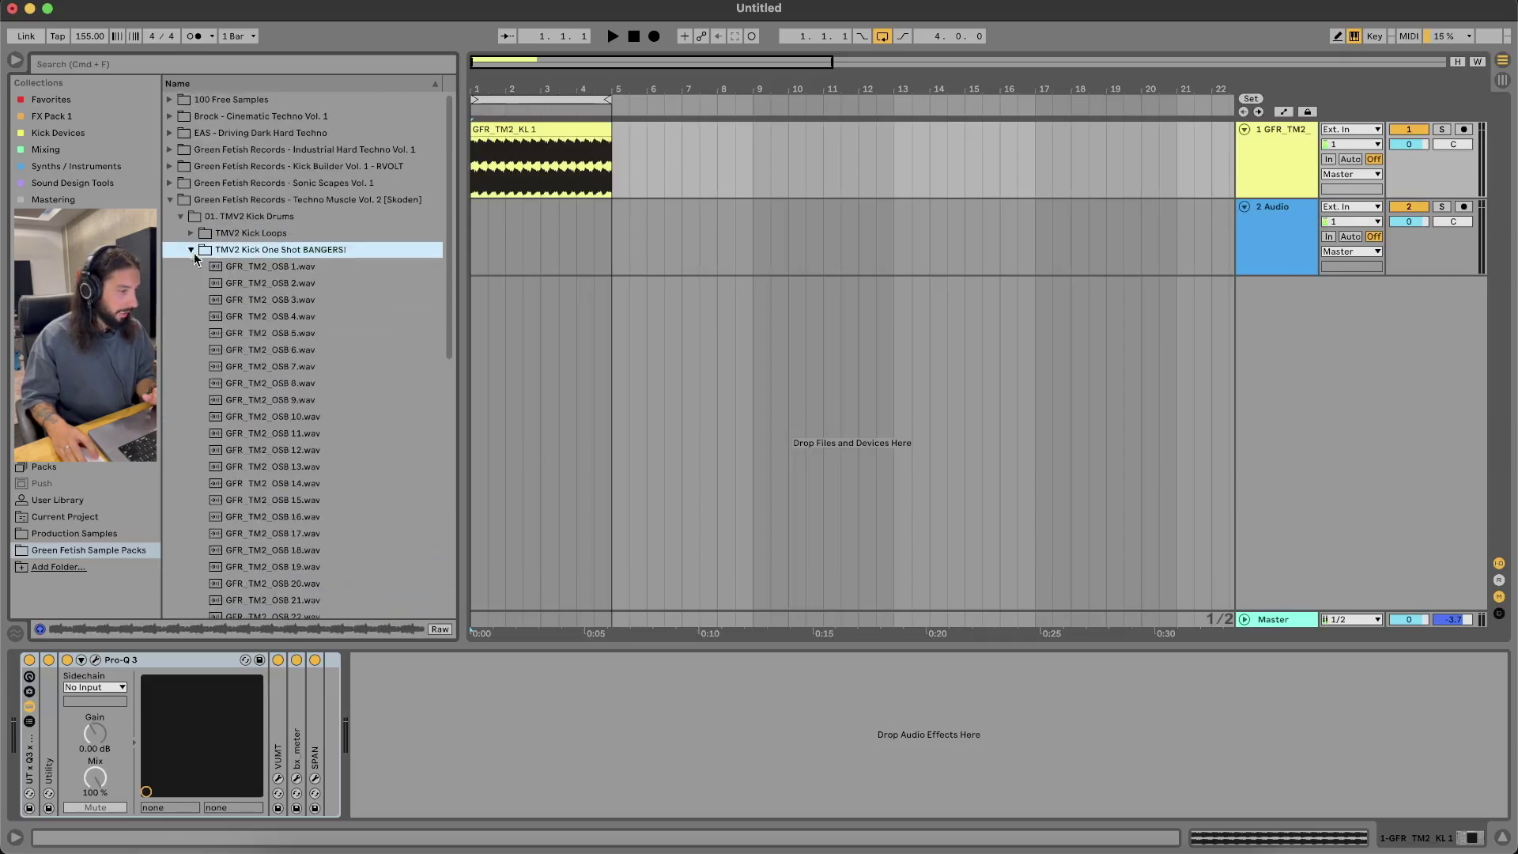
{"action": "left_click", "coordinate": [281, 301]}
{"action": "left_click", "coordinate": [287, 415]}
{"action": "scroll", "coordinate": [287, 392], "scroll_direction": "down", "scroll_amount": 3}
{"action": "left_click", "coordinate": [287, 387]}
{"action": "scroll", "coordinate": [287, 388], "scroll_direction": "down", "scroll_amount": 3}
{"action": "left_click", "coordinate": [275, 385]}
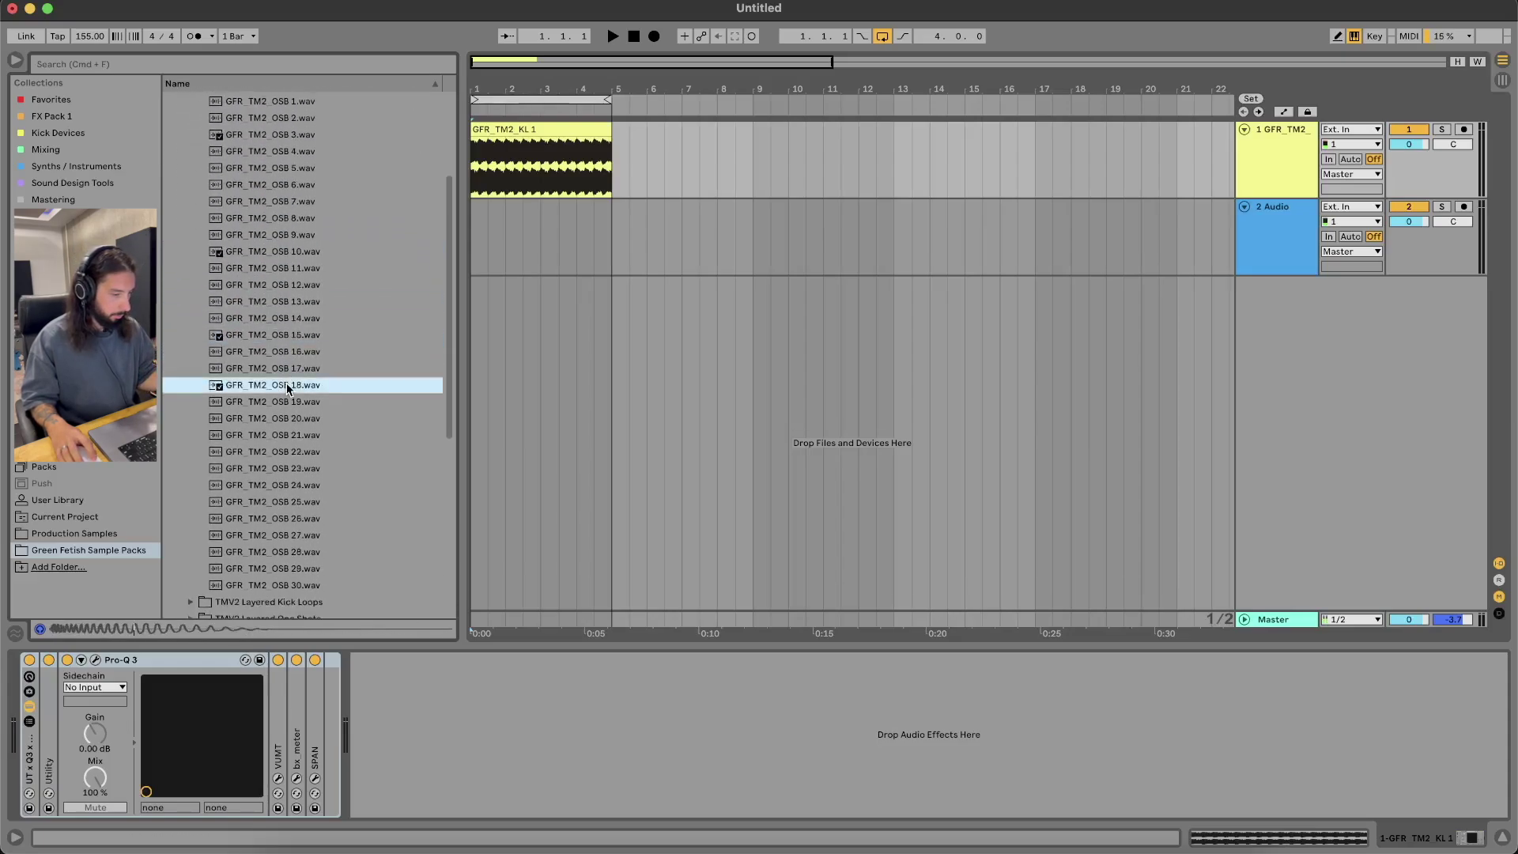
{"action": "left_click", "coordinate": [265, 436]}
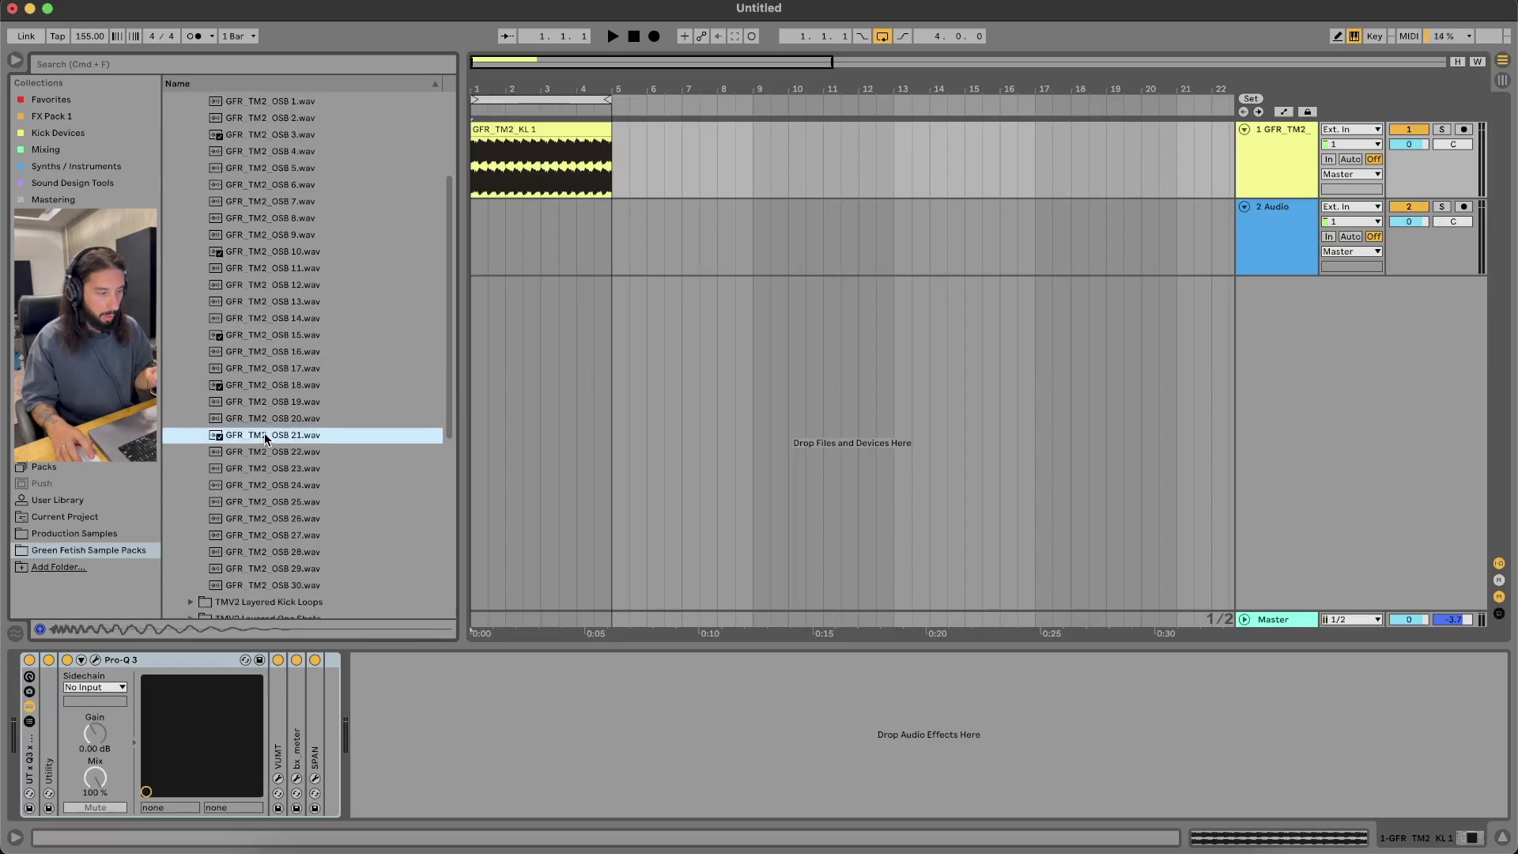
{"action": "scroll", "coordinate": [254, 355], "scroll_direction": "up", "scroll_amount": 4}
{"action": "left_click", "coordinate": [191, 250]}
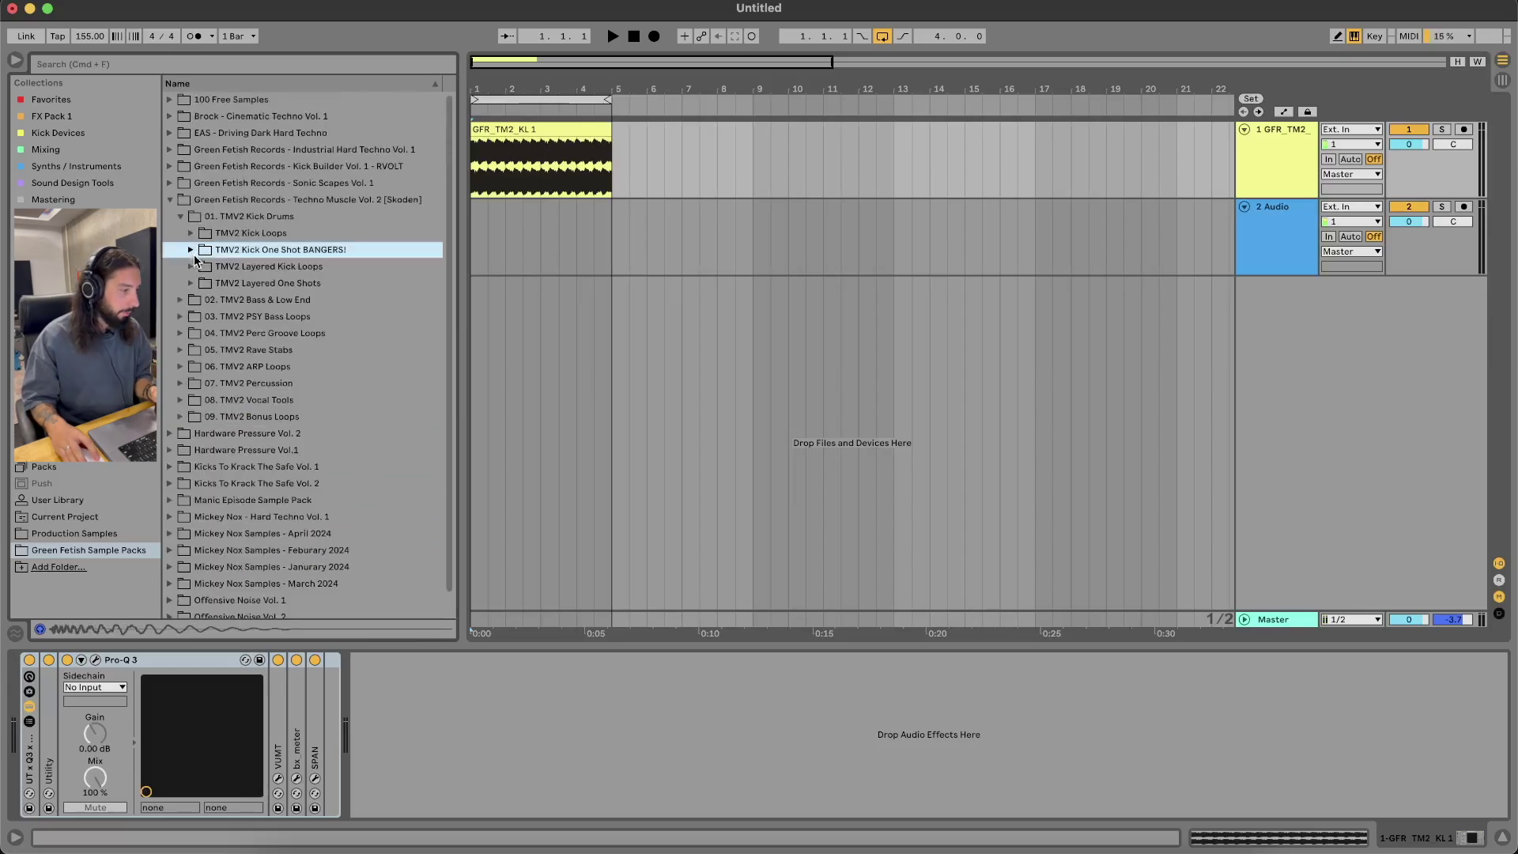
Audition loops LKL 5, 11 and 16 in the TMV2 Layered Kick Loops folder and collapse it
{"action": "left_click", "coordinate": [191, 267]}
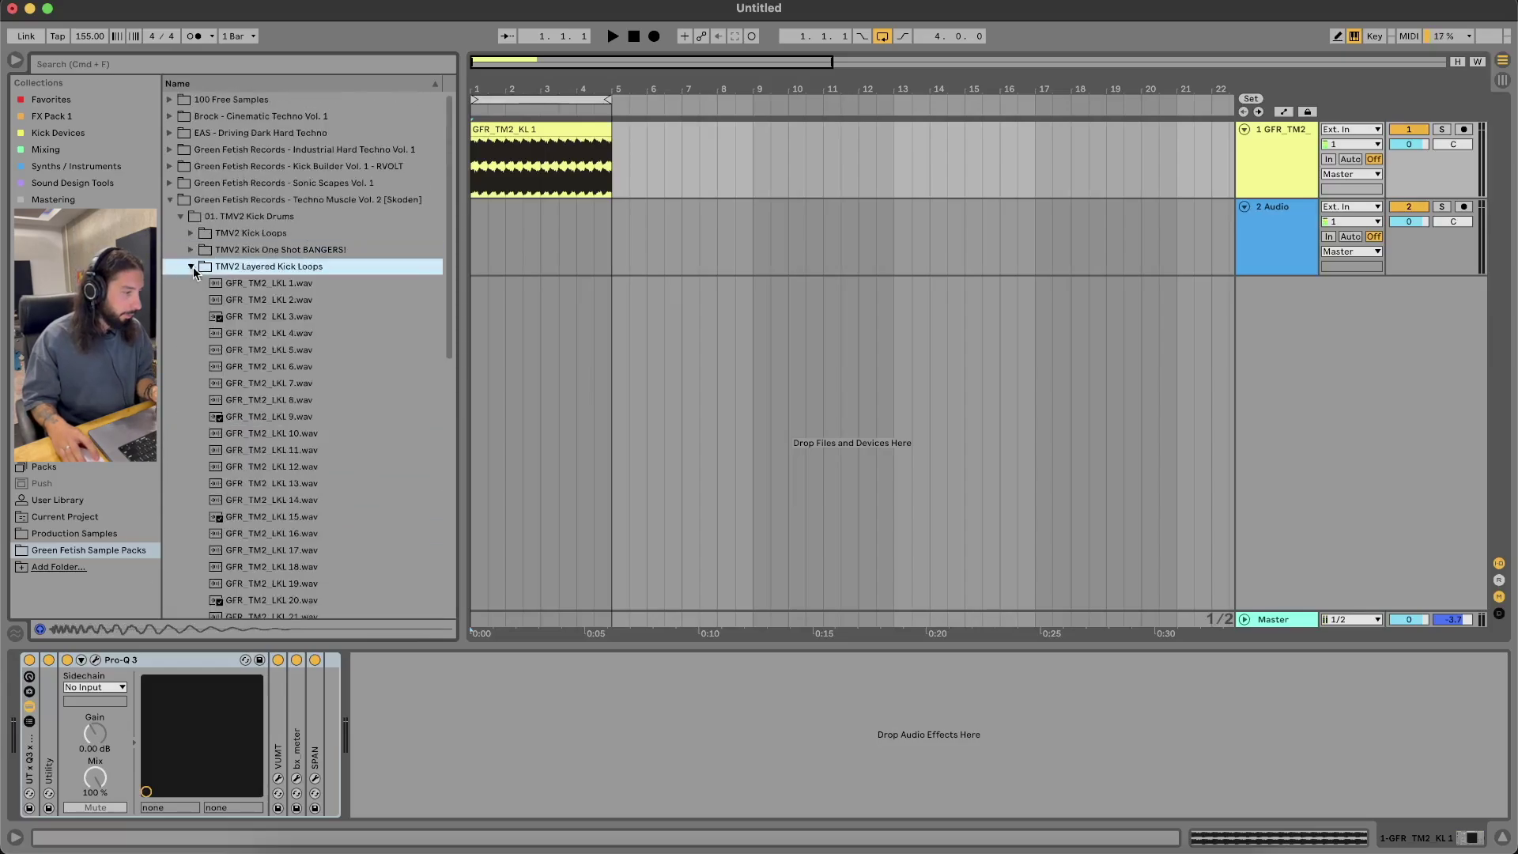
{"action": "left_click", "coordinate": [259, 350]}
{"action": "scroll", "coordinate": [259, 349], "scroll_direction": "down", "scroll_amount": 2}
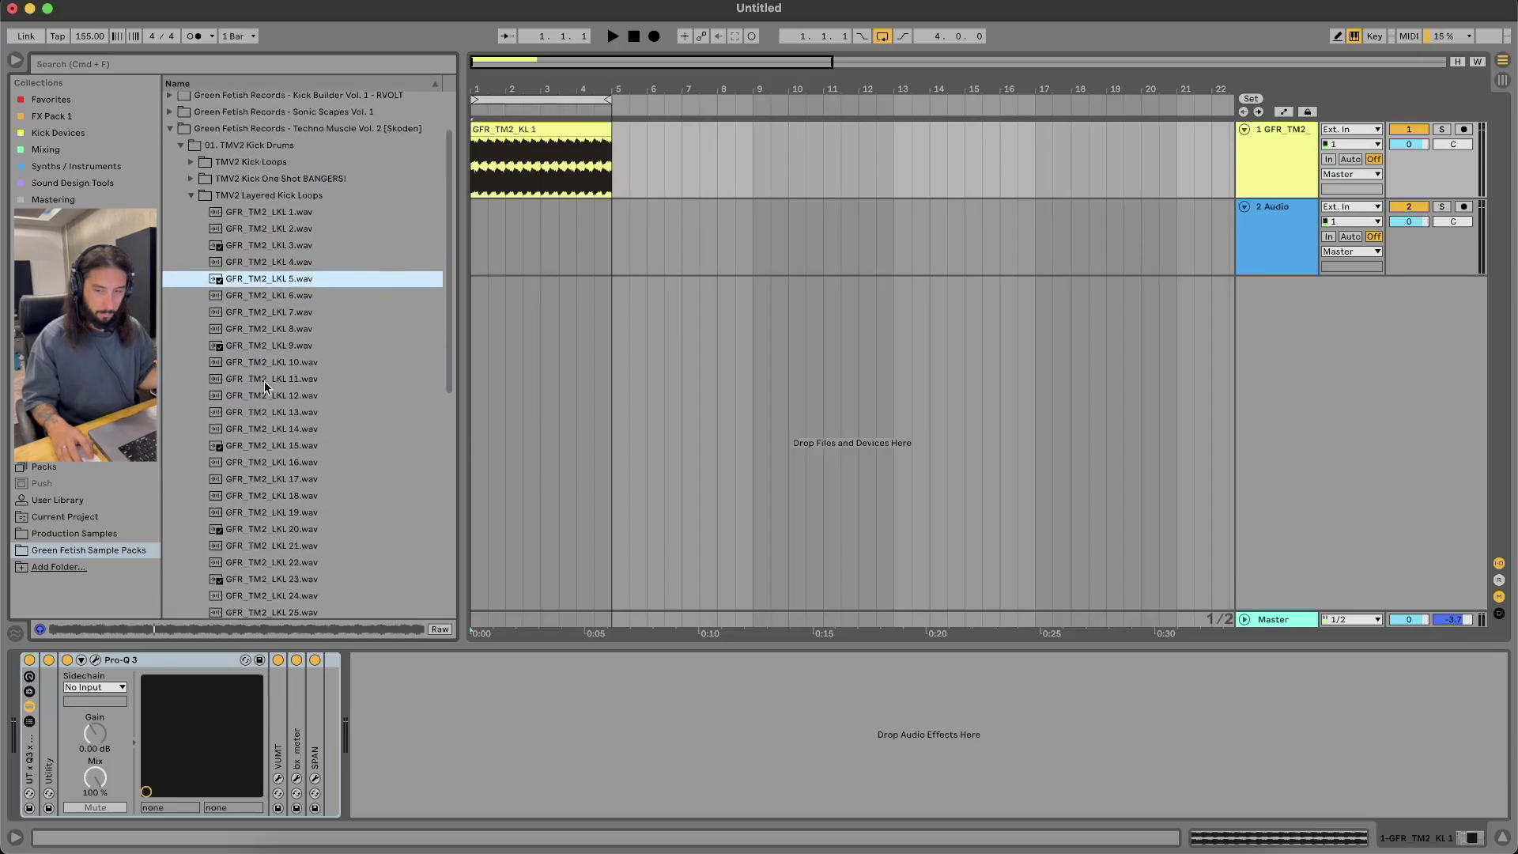
{"action": "left_click", "coordinate": [264, 381]}
{"action": "scroll", "coordinate": [264, 384], "scroll_direction": "down", "scroll_amount": 2}
{"action": "left_click", "coordinate": [265, 386]}
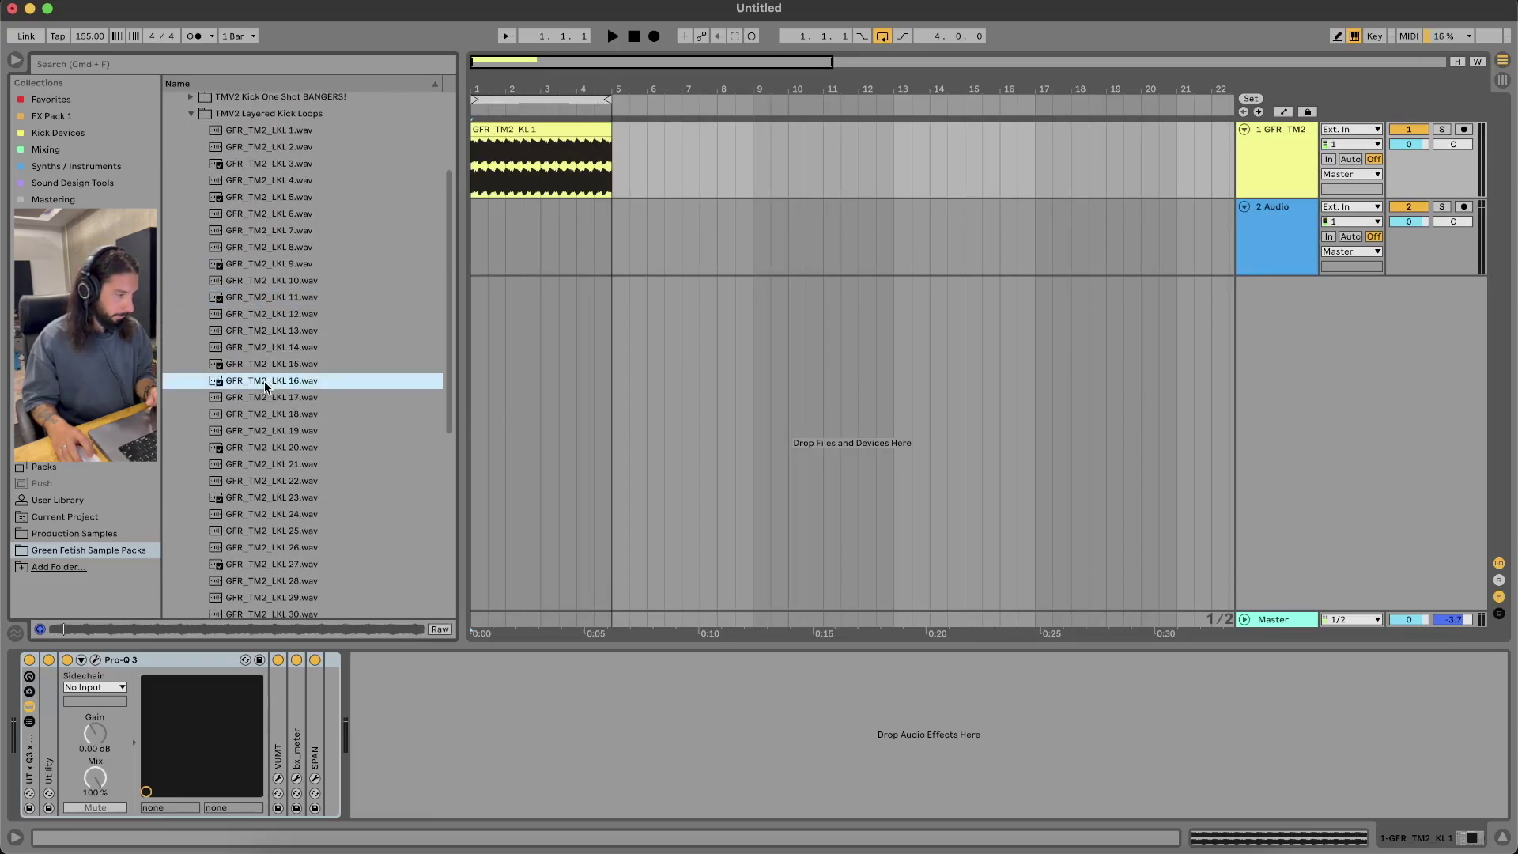
{"action": "scroll", "coordinate": [231, 196], "scroll_direction": "up", "scroll_amount": 1}
{"action": "left_click", "coordinate": [190, 152]}
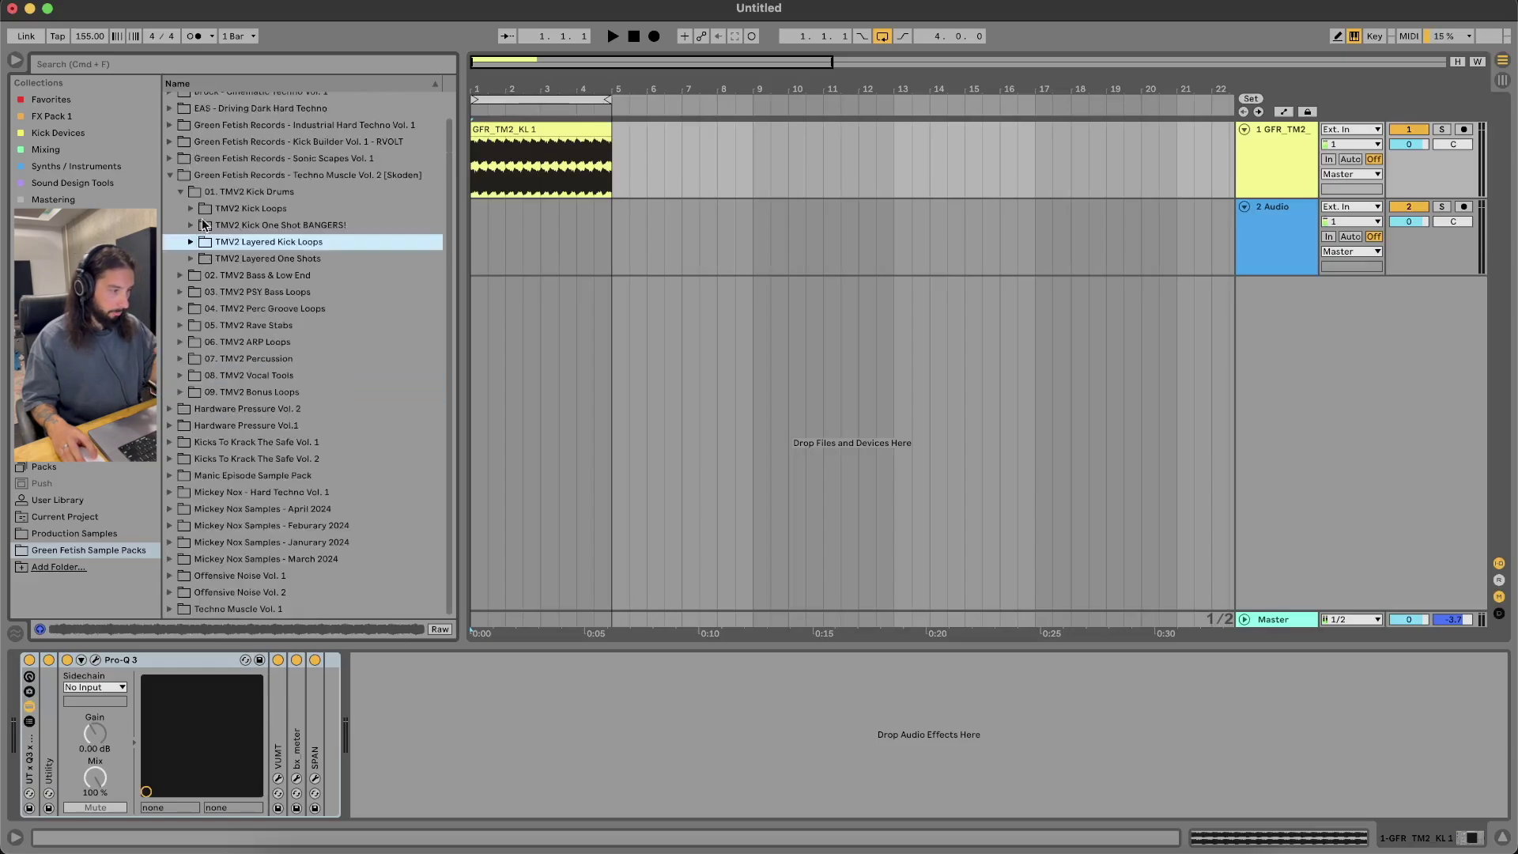
Audition samples LOS 6, 12, 16 and 17 in the TMV2 Layered One Shots folder and collapse the TMV2 Kick Drums folder
{"action": "left_click", "coordinate": [191, 258]}
{"action": "left_click", "coordinate": [341, 358]}
{"action": "scroll", "coordinate": [342, 360], "scroll_direction": "down", "scroll_amount": 3}
{"action": "left_click", "coordinate": [341, 360]}
{"action": "scroll", "coordinate": [342, 356], "scroll_direction": "down", "scroll_amount": 2}
{"action": "left_click", "coordinate": [342, 354]}
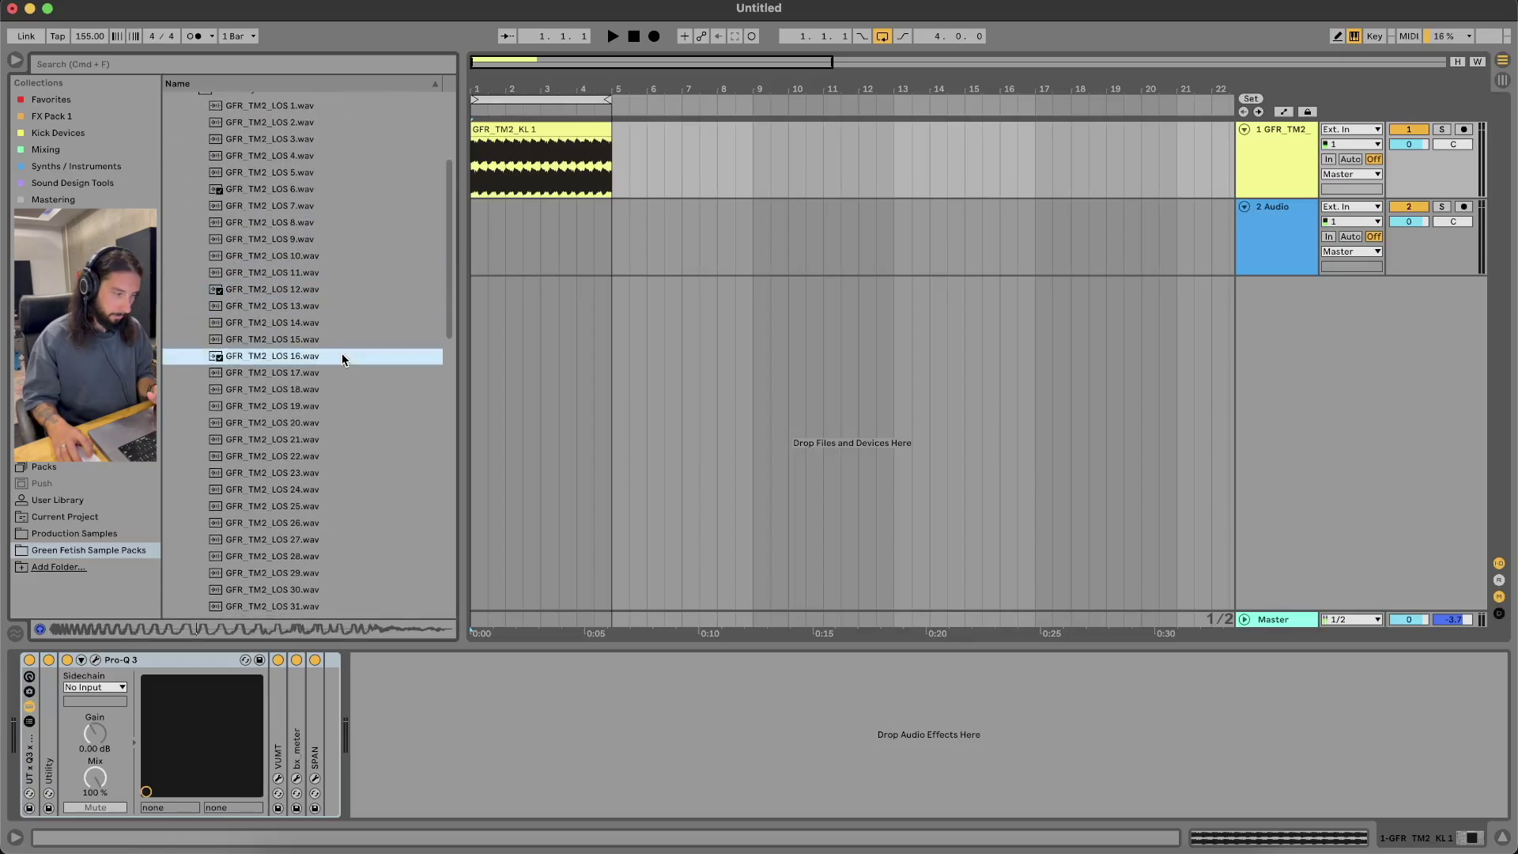
{"action": "left_click", "coordinate": [330, 378]}
{"action": "key", "text": "space"}
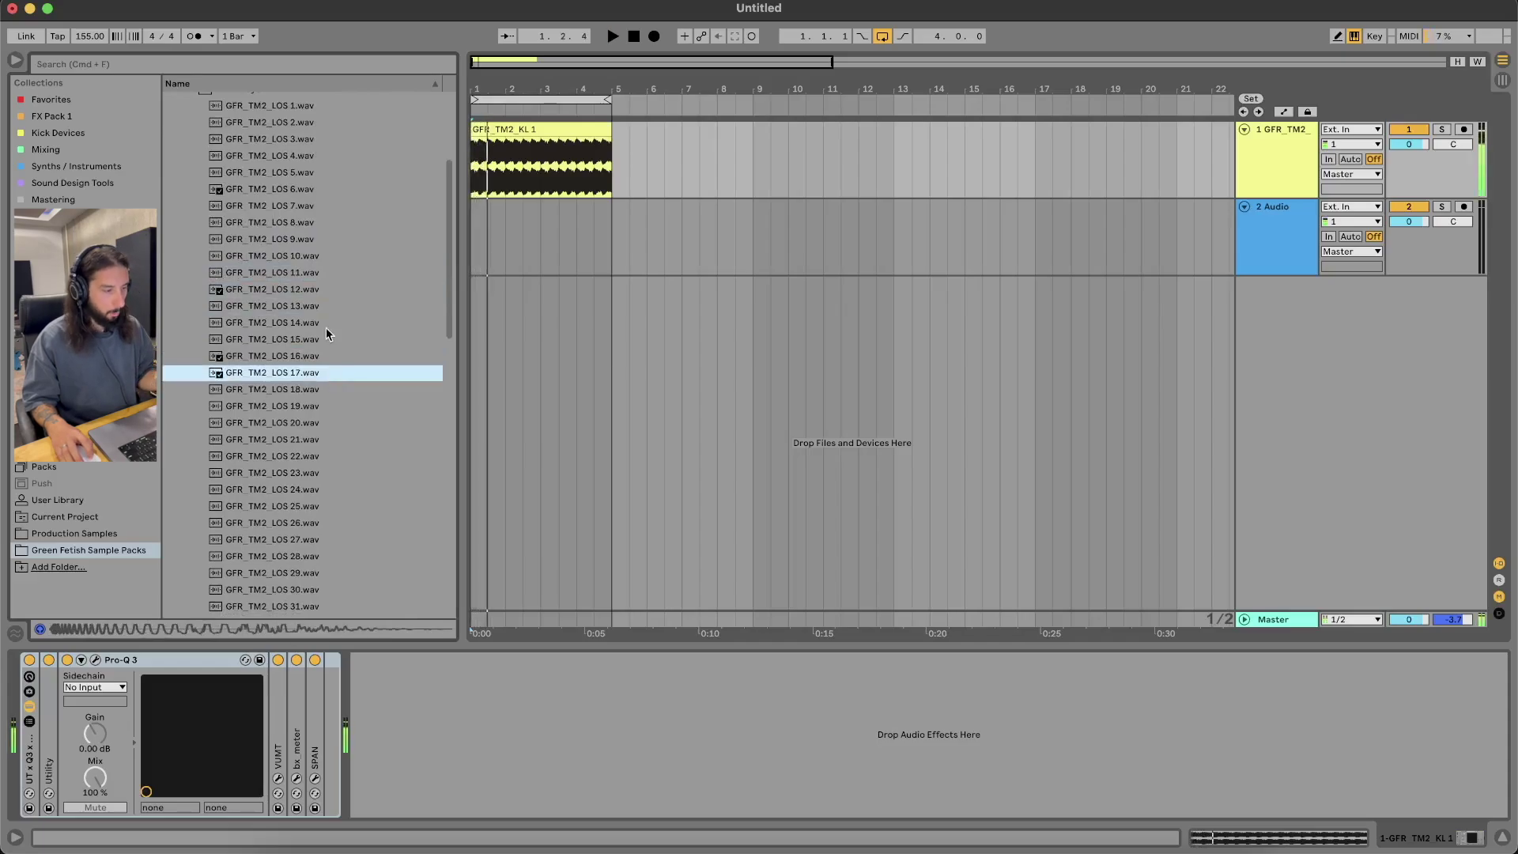
{"action": "scroll", "coordinate": [326, 328], "scroll_direction": "up", "scroll_amount": 5}
{"action": "left_click", "coordinate": [188, 283]}
{"action": "left_click", "coordinate": [180, 216]}
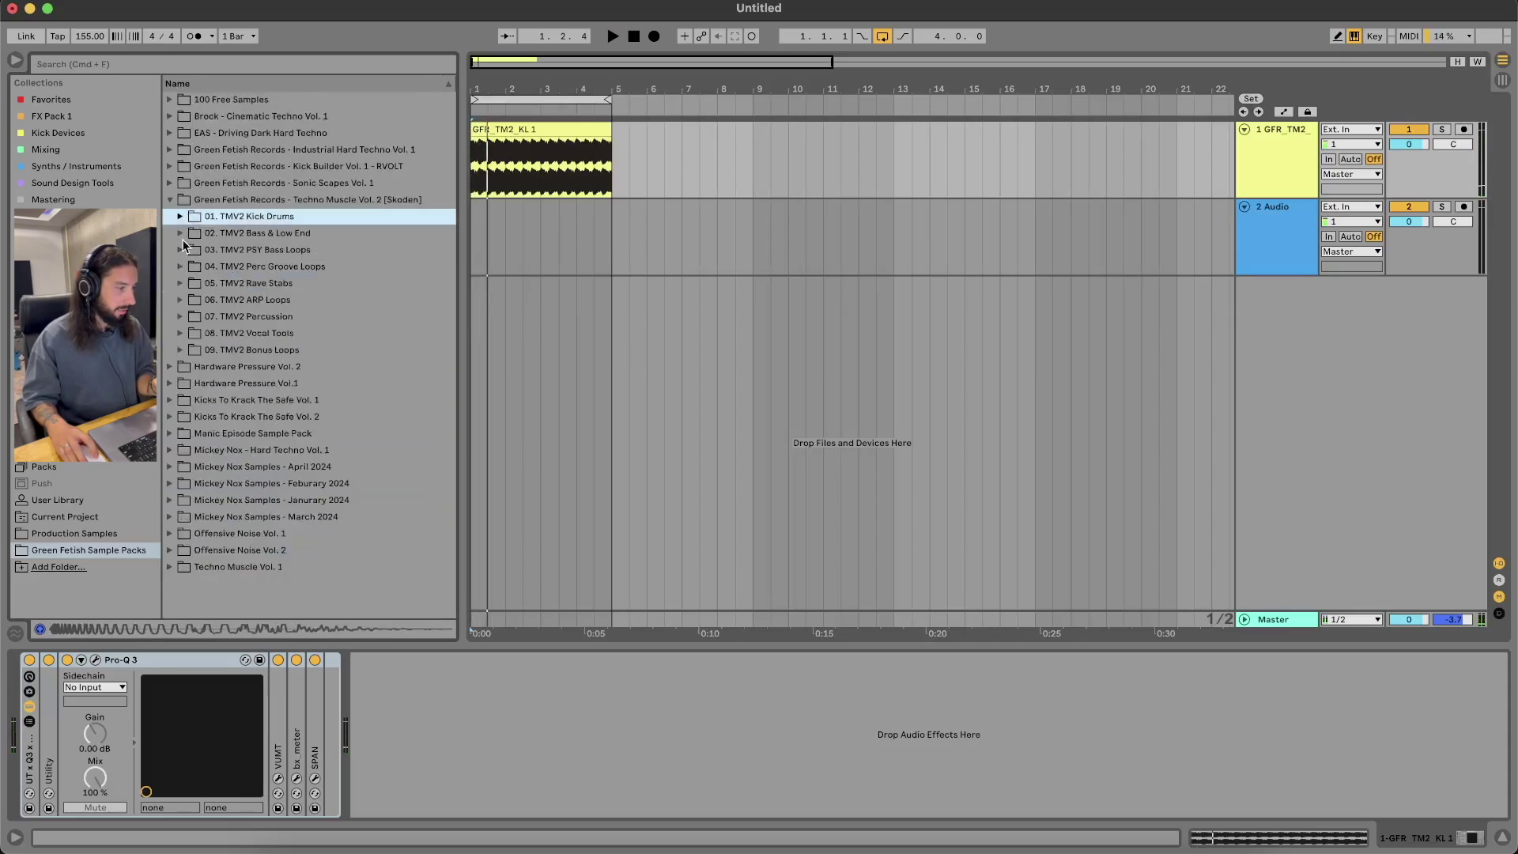
Audition loops OBB 4, 7 and 11 in the TMV2 Offbeat Bass Loops folder under TMV2 Bass & Low End and collapse it
{"action": "left_click", "coordinate": [180, 233]}
{"action": "left_click", "coordinate": [192, 250]}
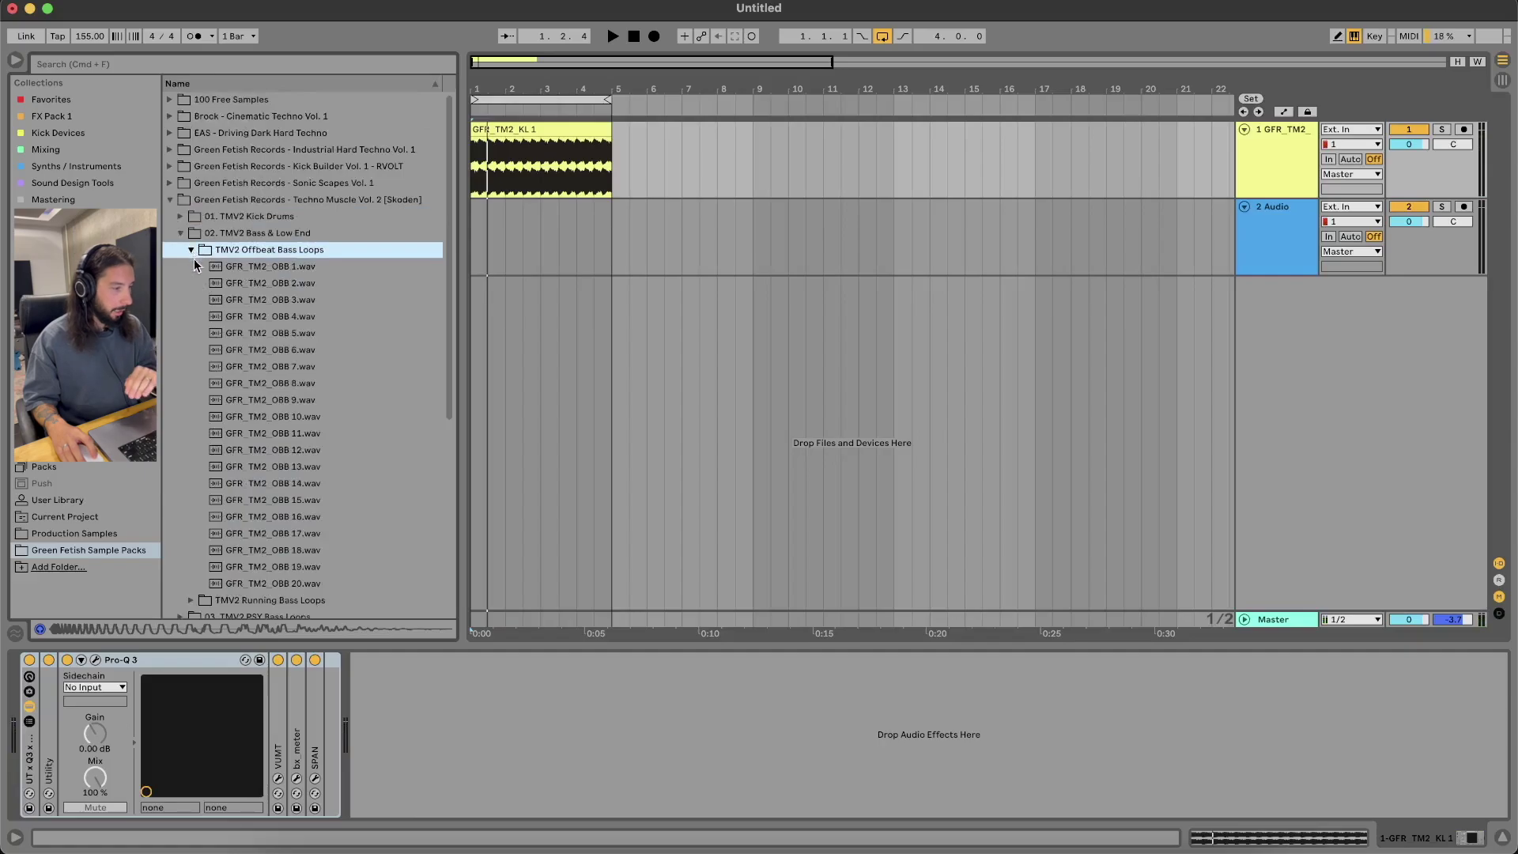
{"action": "left_click", "coordinate": [293, 317]}
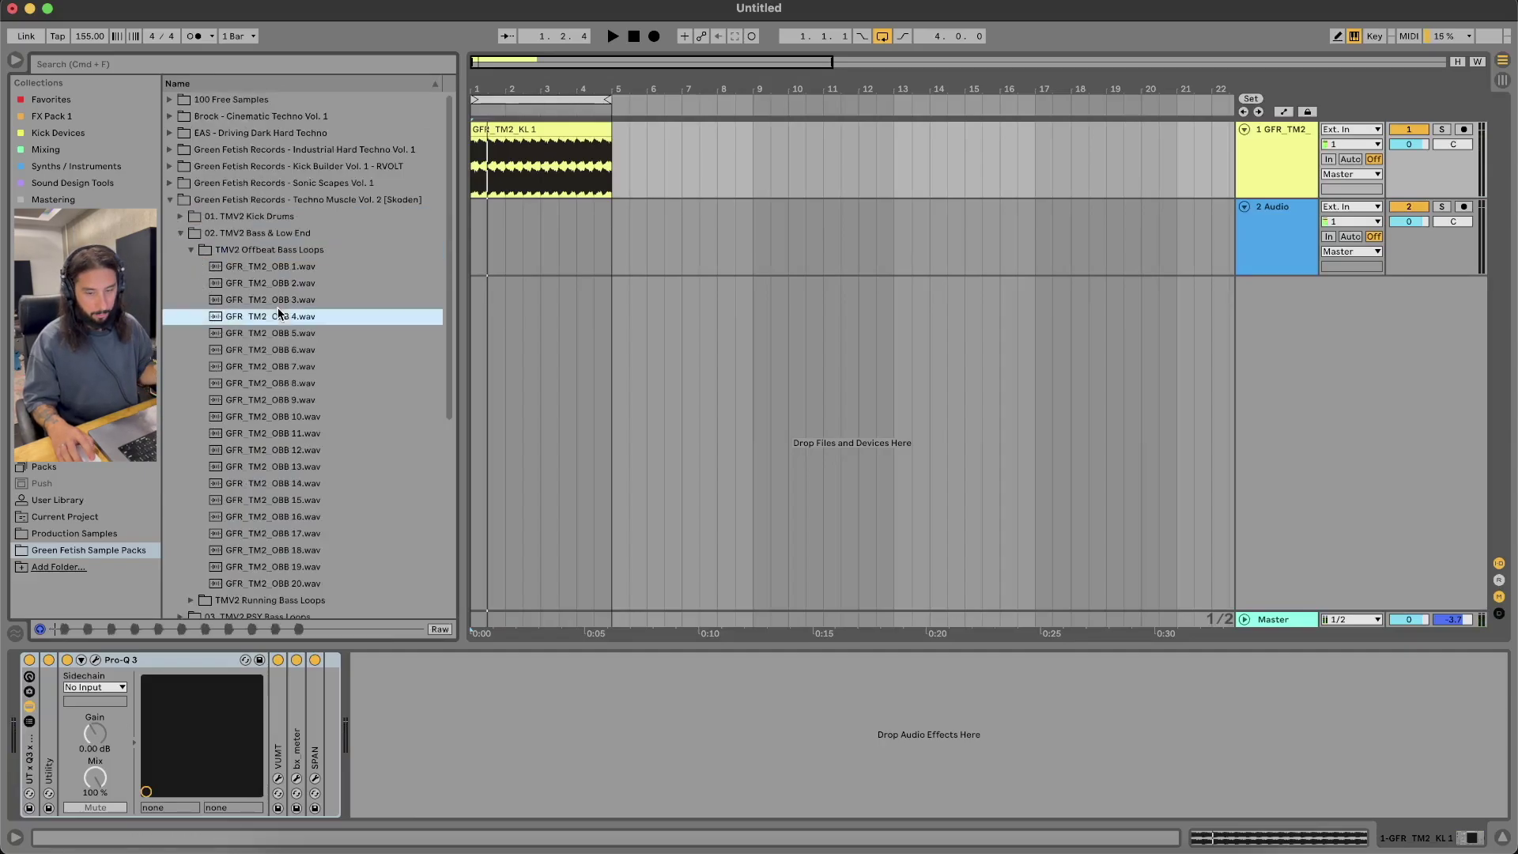
{"action": "left_click", "coordinate": [350, 366]}
{"action": "left_click", "coordinate": [348, 435]}
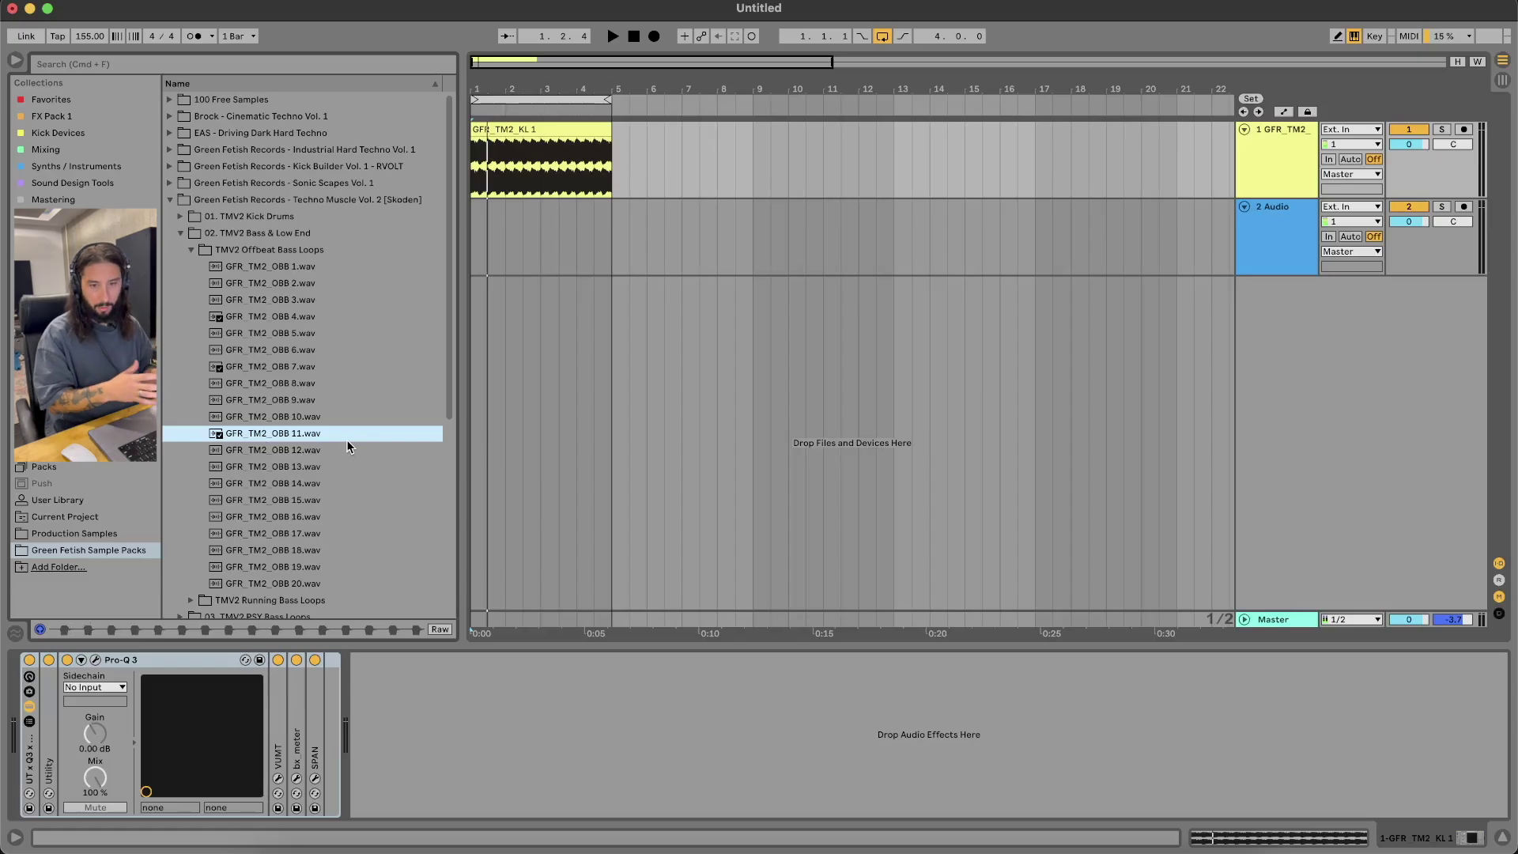
{"action": "left_click", "coordinate": [190, 250]}
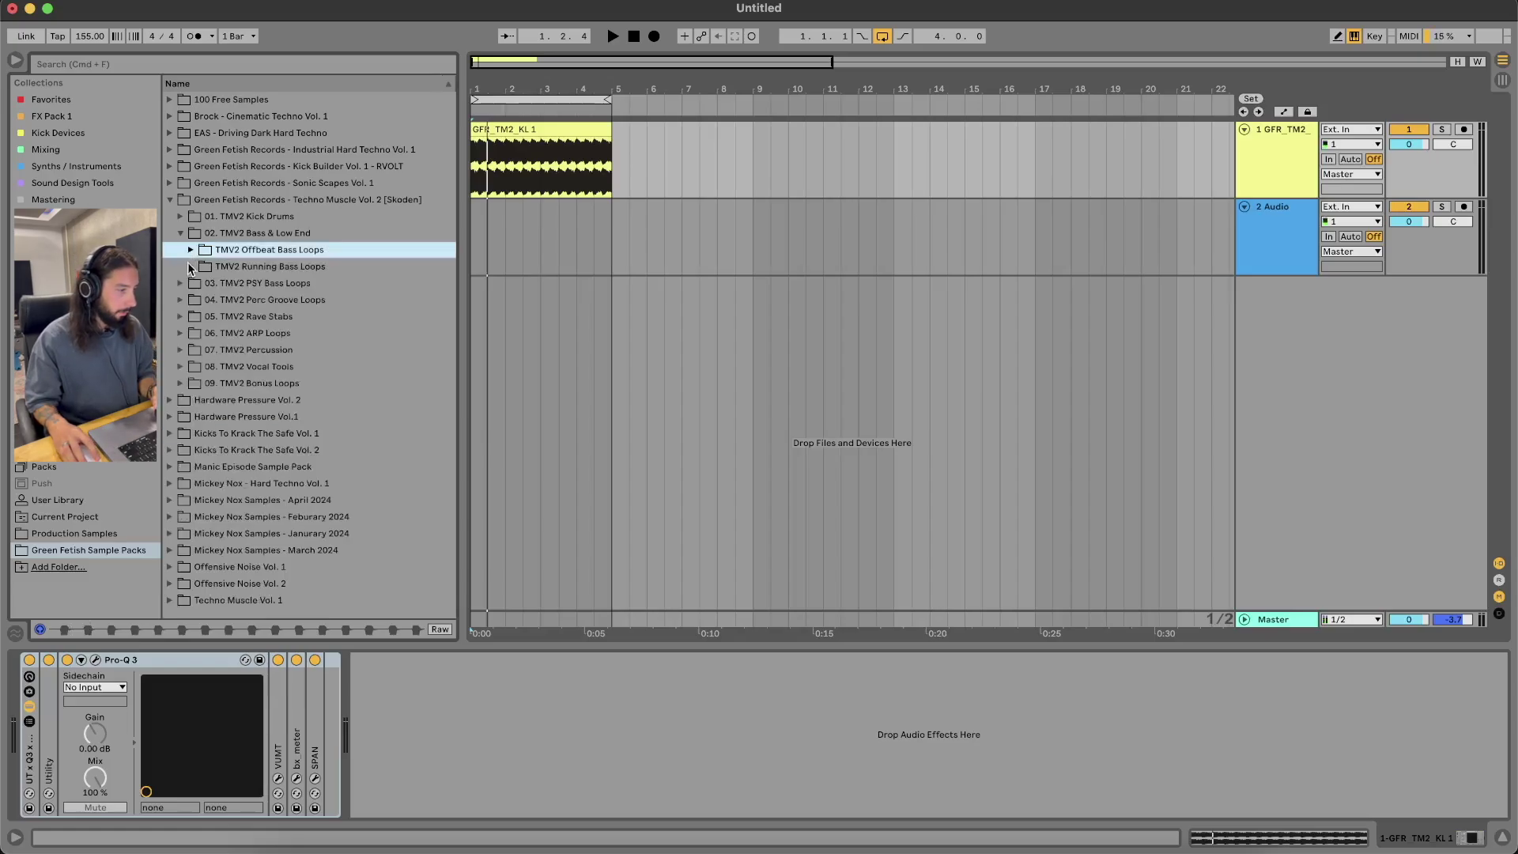
Audition loops RBL 6, 12, 13, 14 and 15 in the TMV2 Running Bass Loops folder and collapse it
{"action": "left_click", "coordinate": [190, 267]}
{"action": "left_click", "coordinate": [267, 367]}
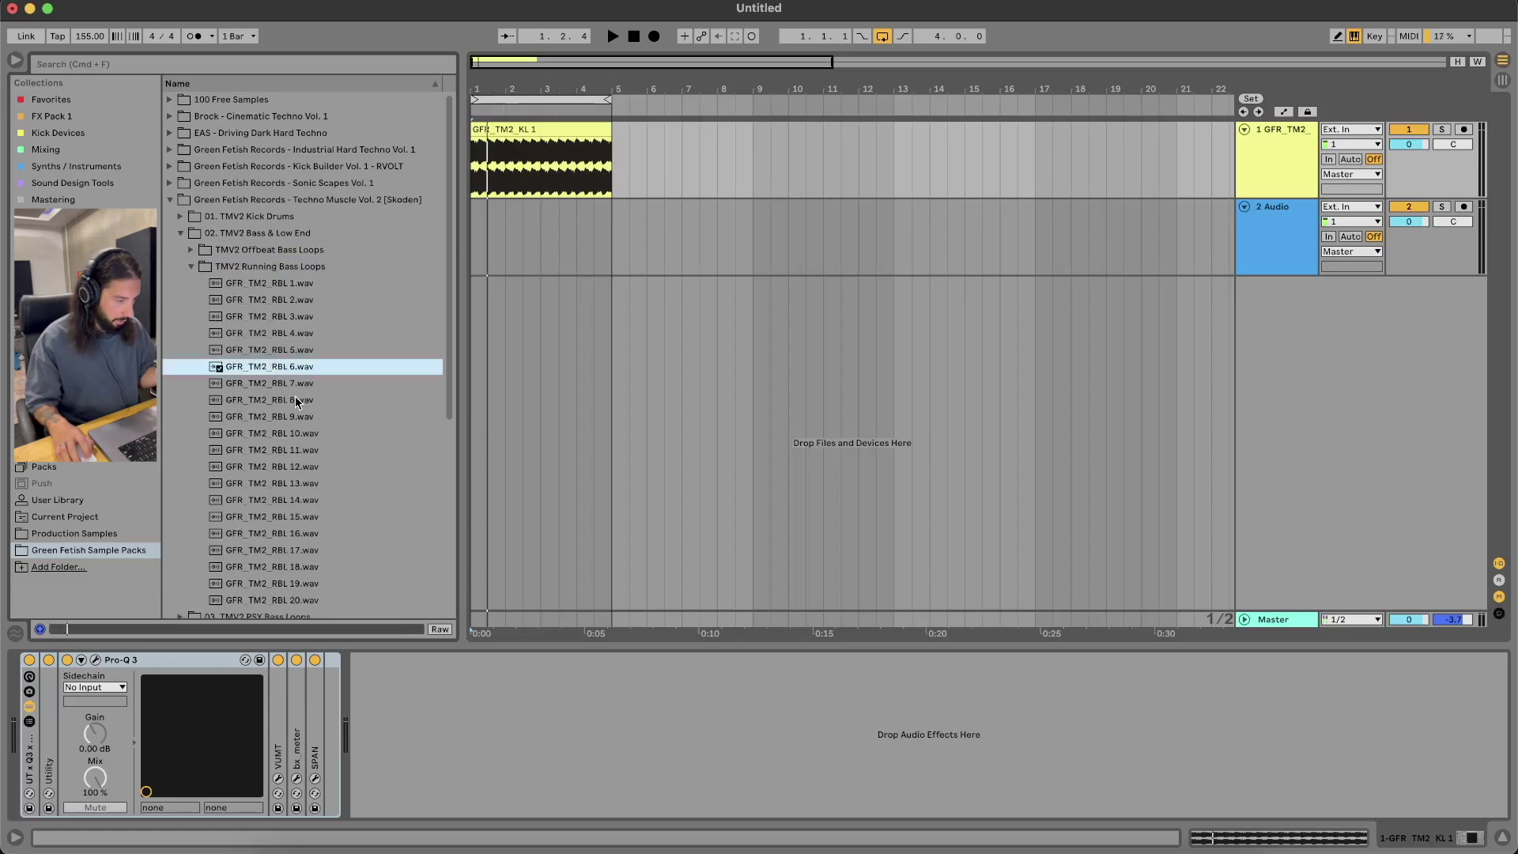
{"action": "scroll", "coordinate": [277, 372], "scroll_direction": "down", "scroll_amount": 4}
{"action": "left_click", "coordinate": [294, 390]}
{"action": "scroll", "coordinate": [297, 404], "scroll_direction": "down", "scroll_amount": 3}
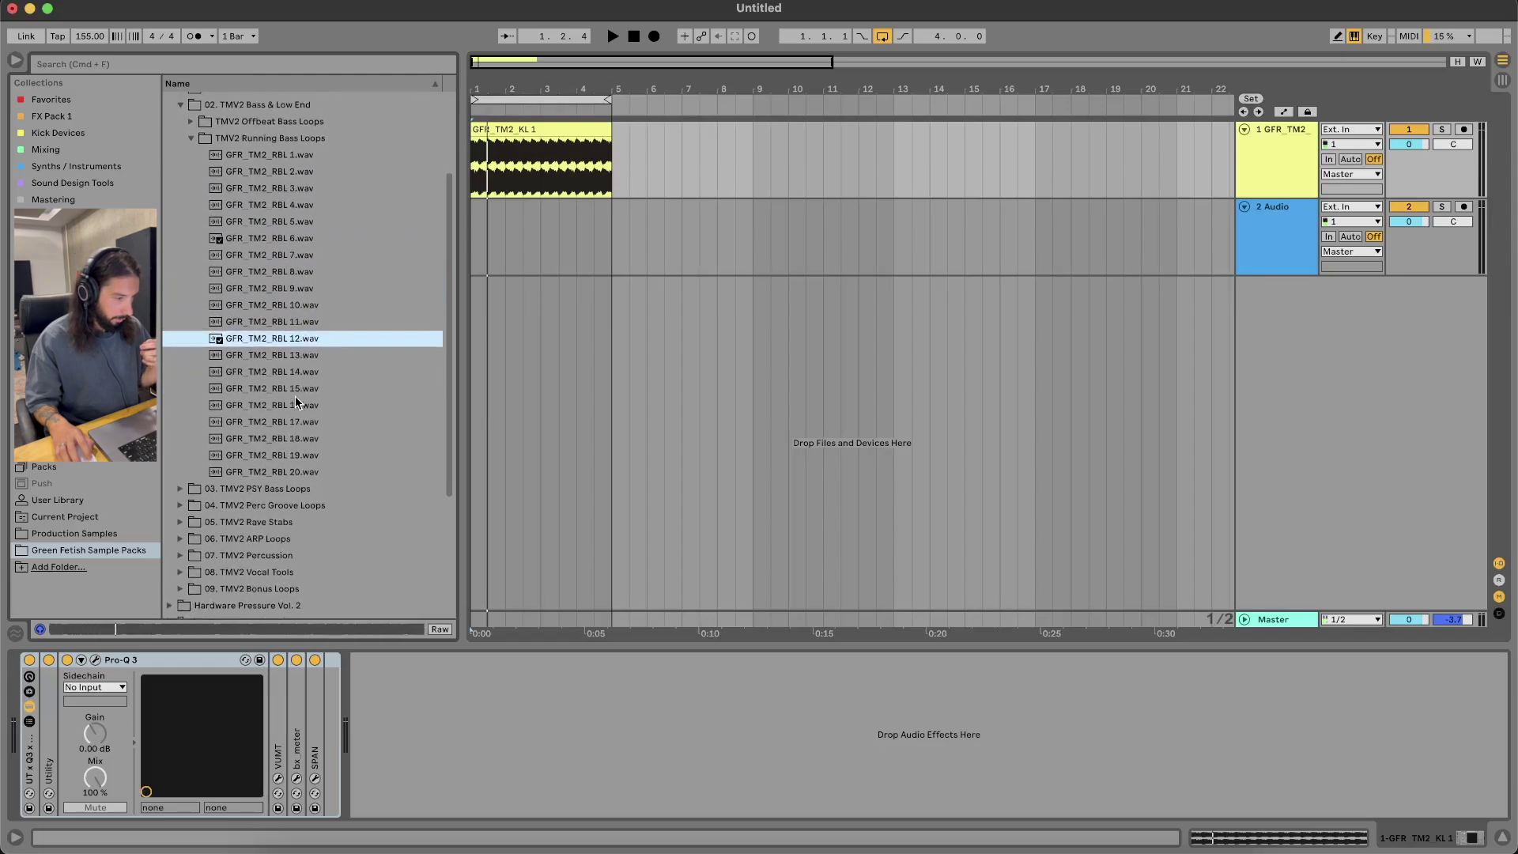
{"action": "key", "text": "Down"}
{"action": "key", "text": "Down"}
{"action": "key", "text": "Down"}
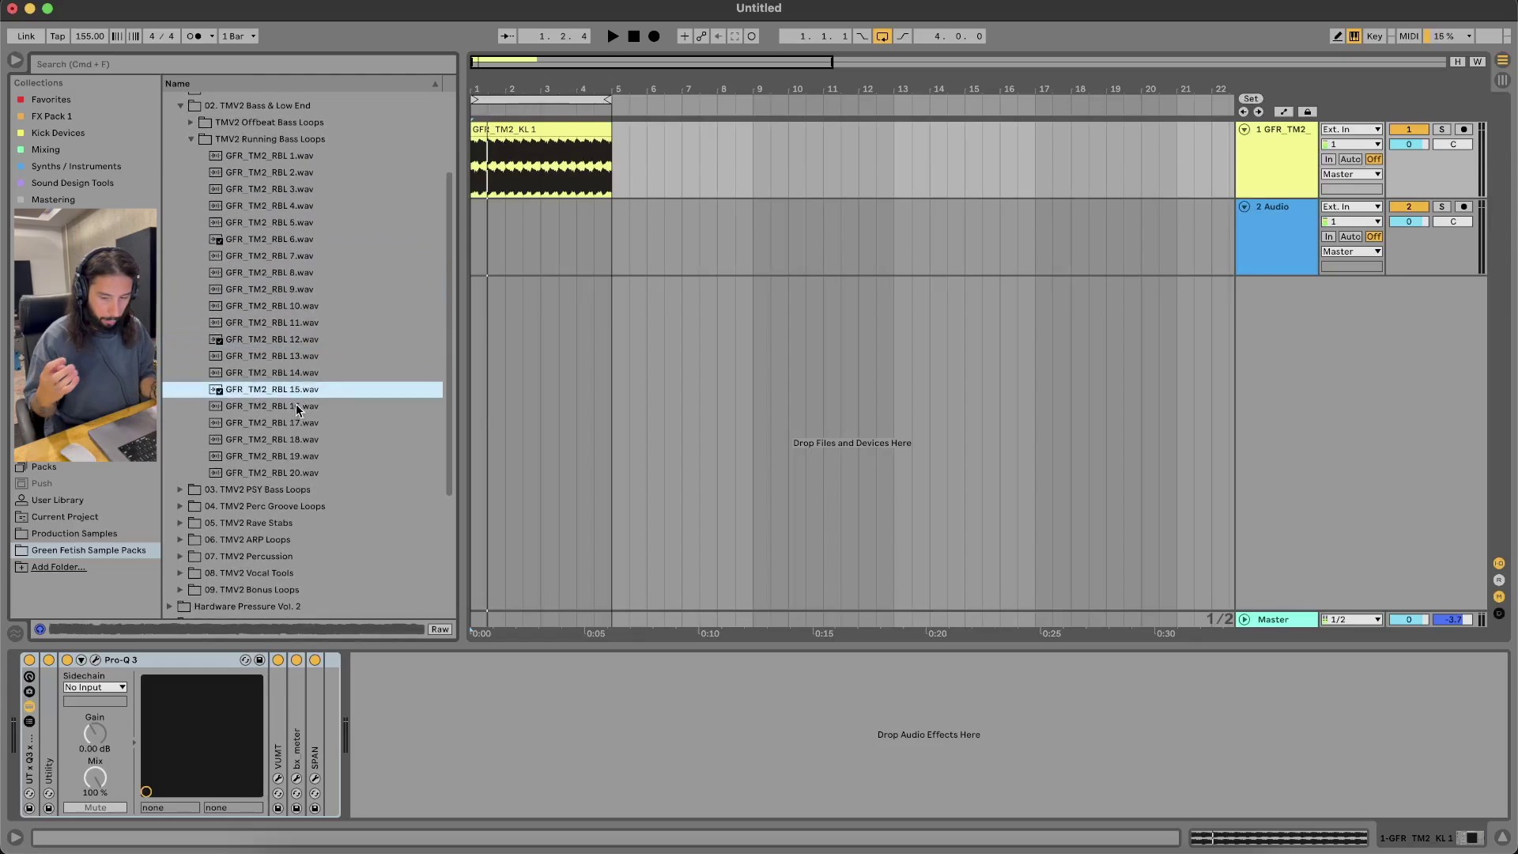
{"action": "left_click", "coordinate": [191, 139]}
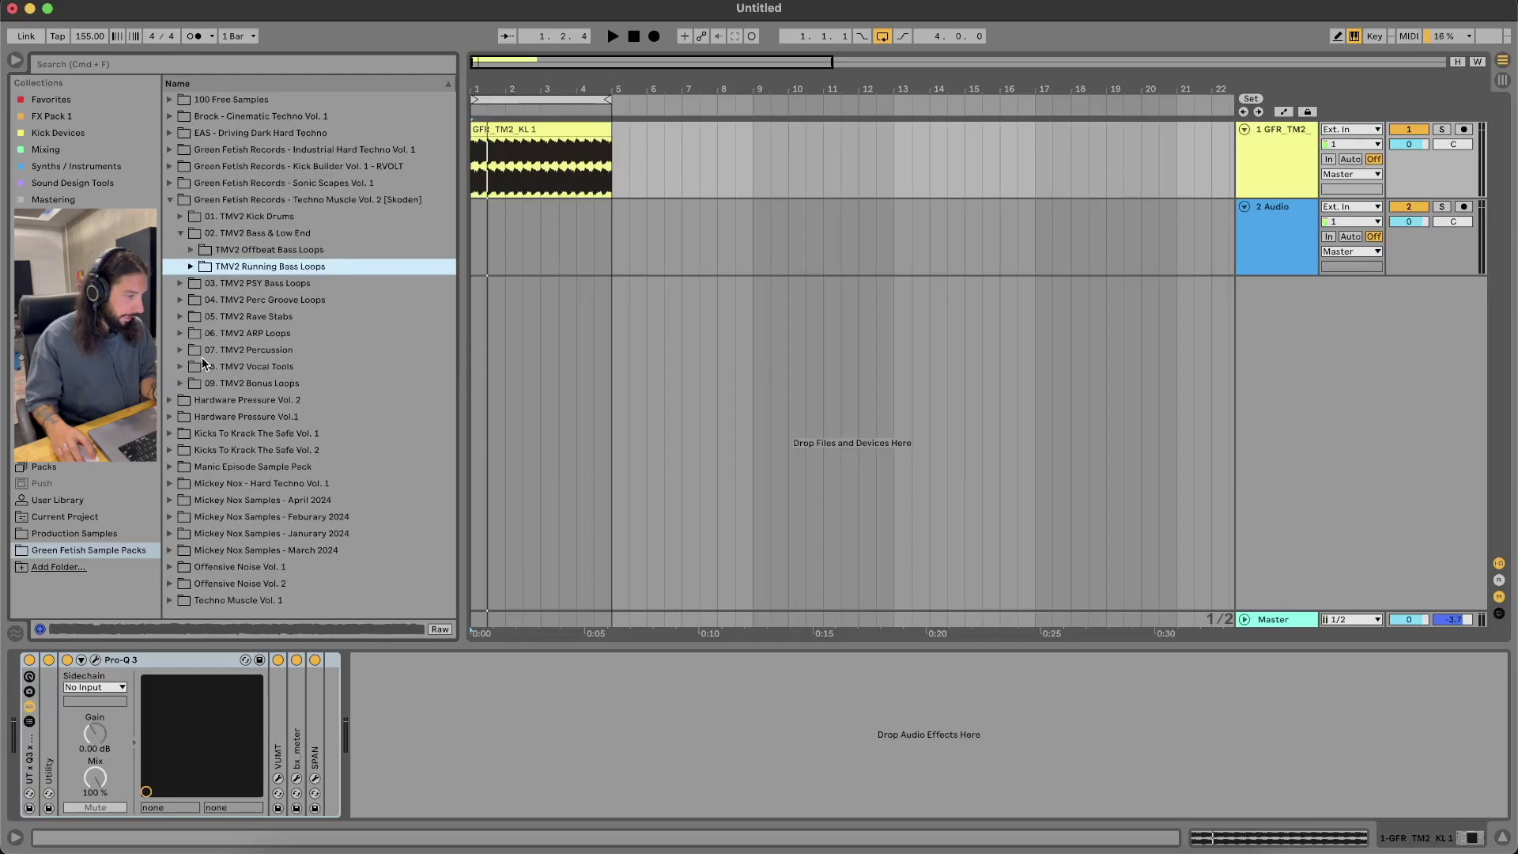
Audition loops PBL 1, 9 and 12 in the TMV2 PSY Bass Loops folder and collapse it
{"action": "left_click", "coordinate": [180, 283]}
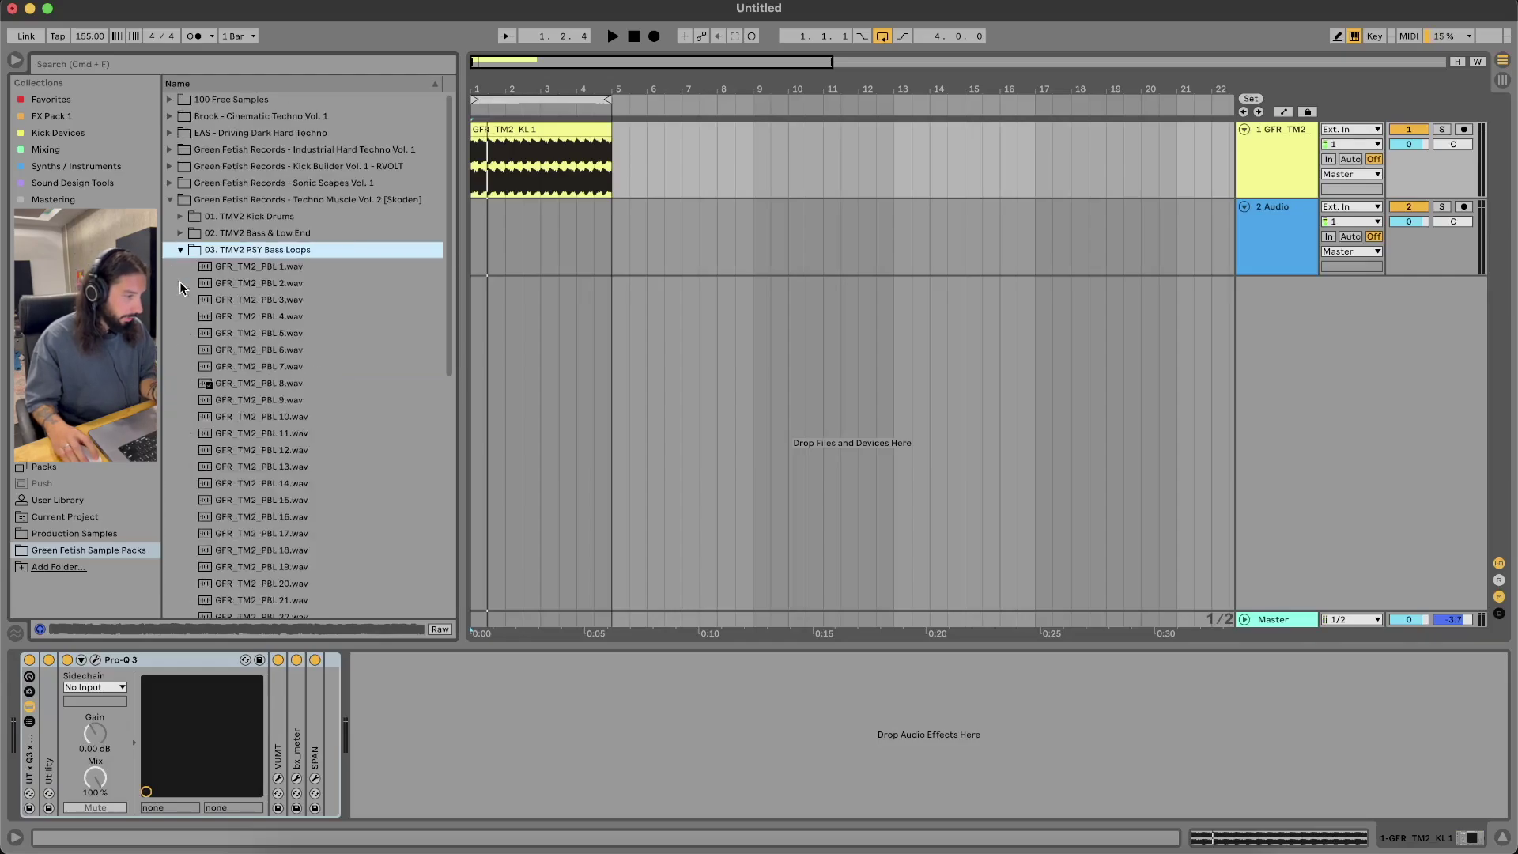
{"action": "left_click", "coordinate": [288, 272]}
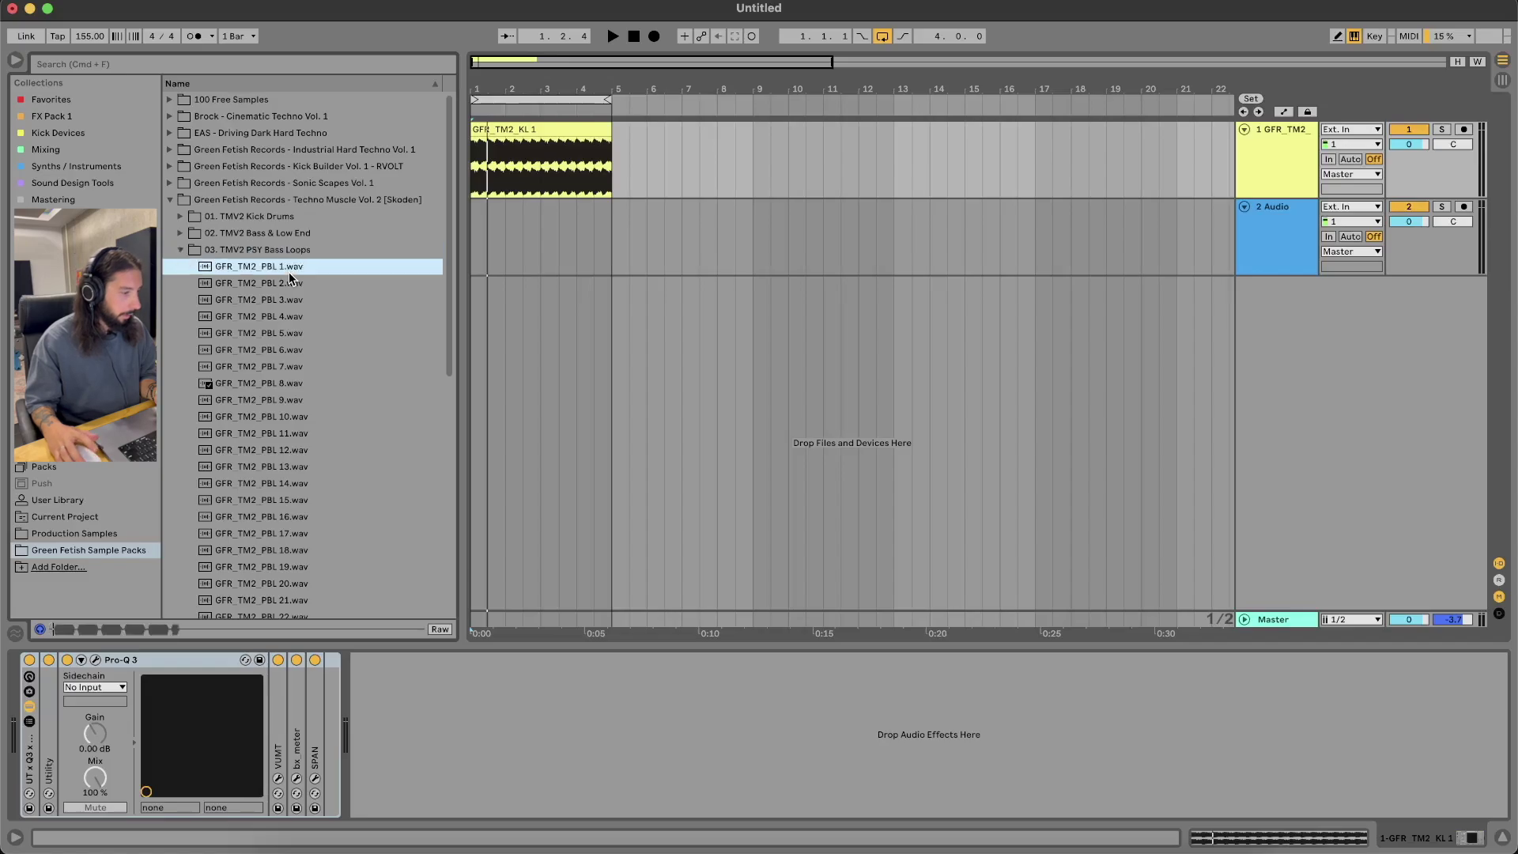
{"action": "scroll", "coordinate": [315, 315], "scroll_direction": "down", "scroll_amount": 3}
{"action": "left_click", "coordinate": [316, 314]}
{"action": "scroll", "coordinate": [315, 315], "scroll_direction": "down", "scroll_amount": 2}
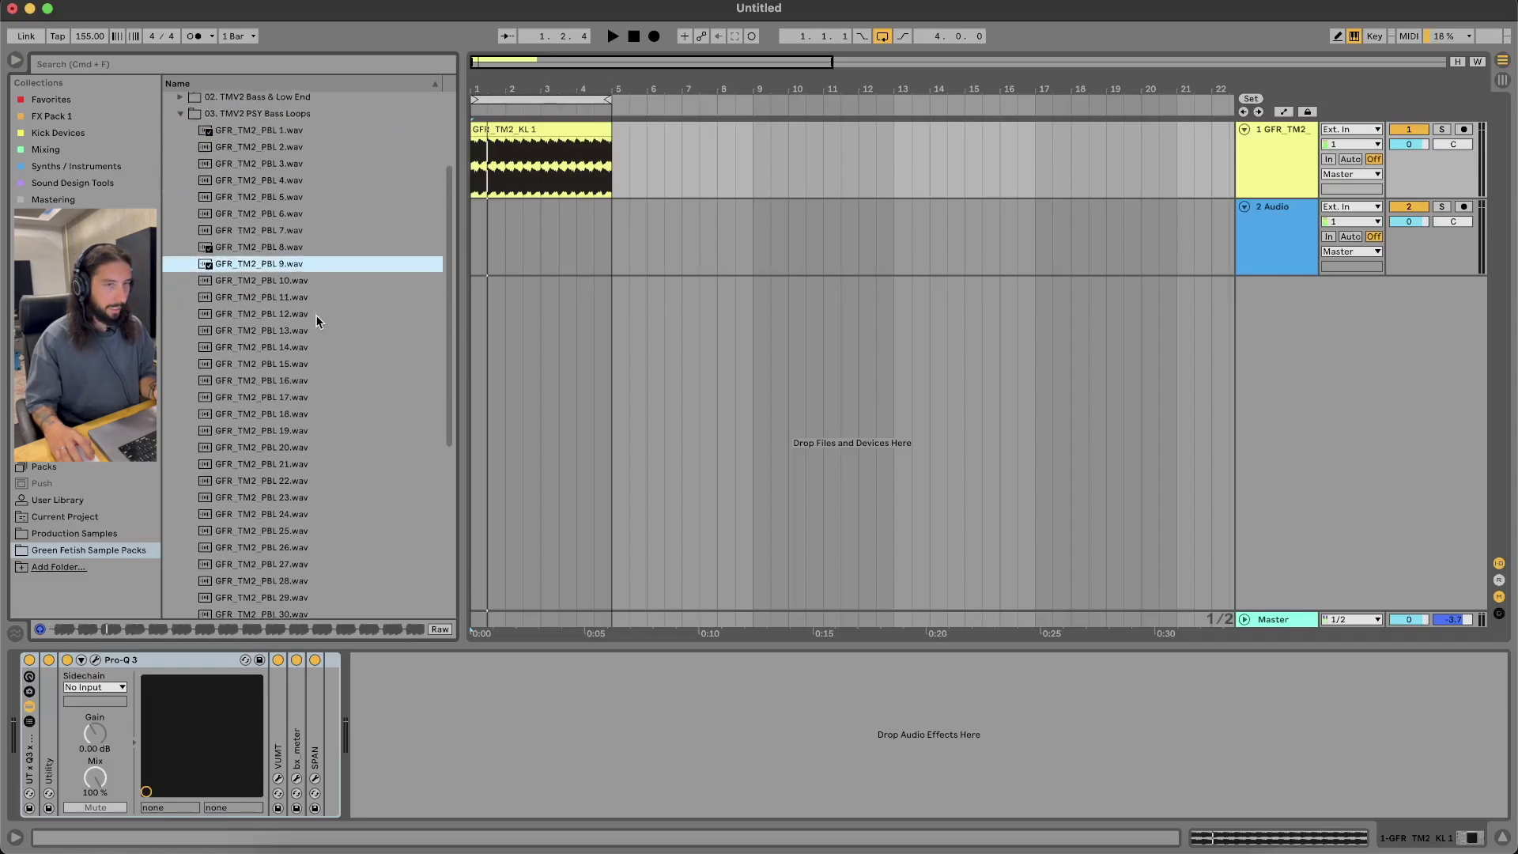
{"action": "scroll", "coordinate": [315, 315], "scroll_direction": "up", "scroll_amount": 1}
{"action": "left_click", "coordinate": [316, 315]}
{"action": "scroll", "coordinate": [316, 315], "scroll_direction": "up", "scroll_amount": 1}
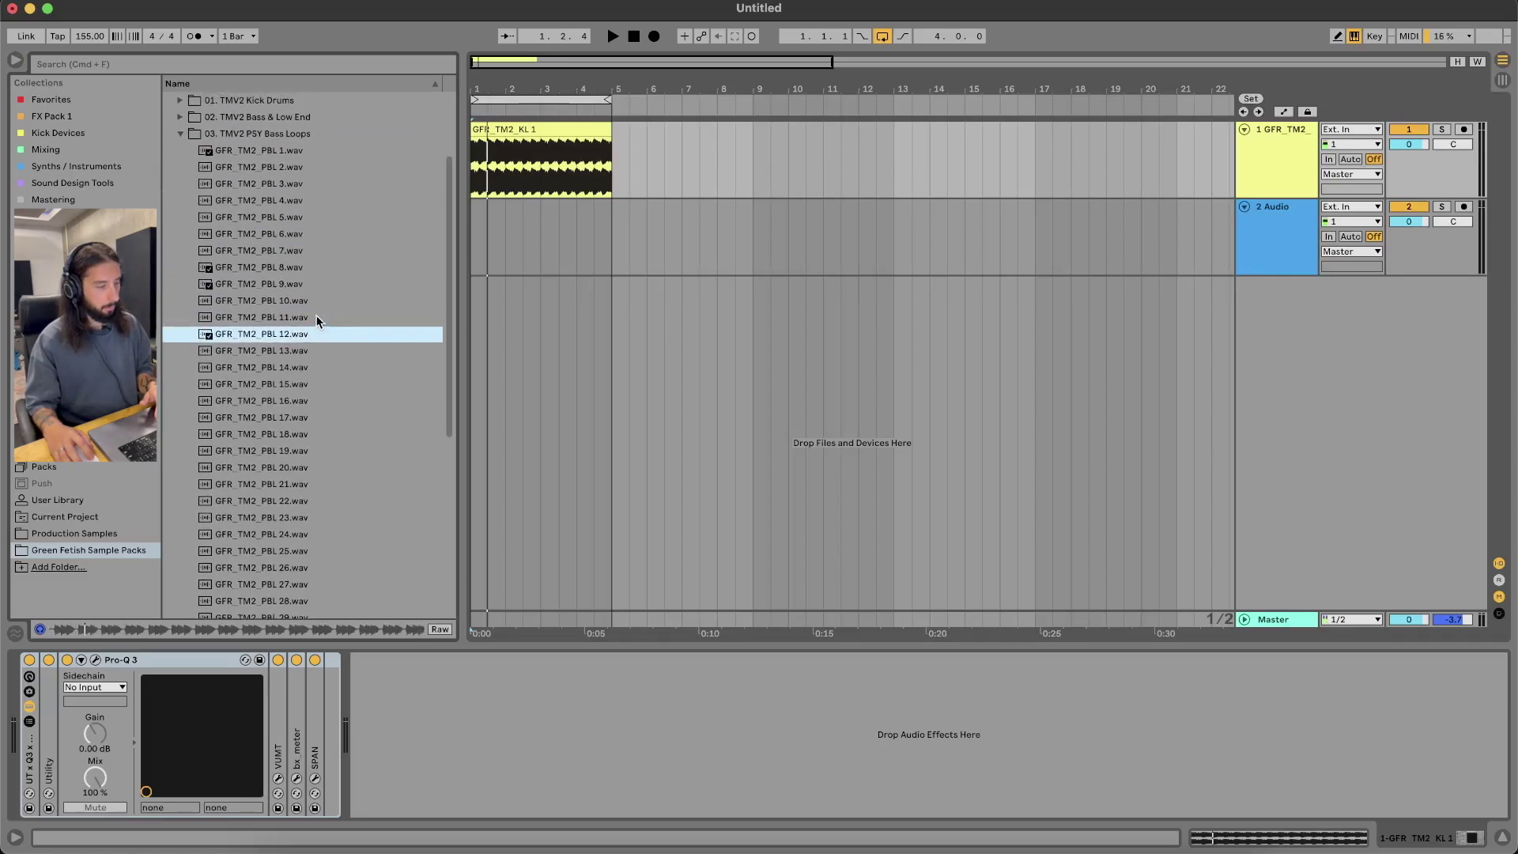
{"action": "scroll", "coordinate": [315, 315], "scroll_direction": "up", "scroll_amount": 2}
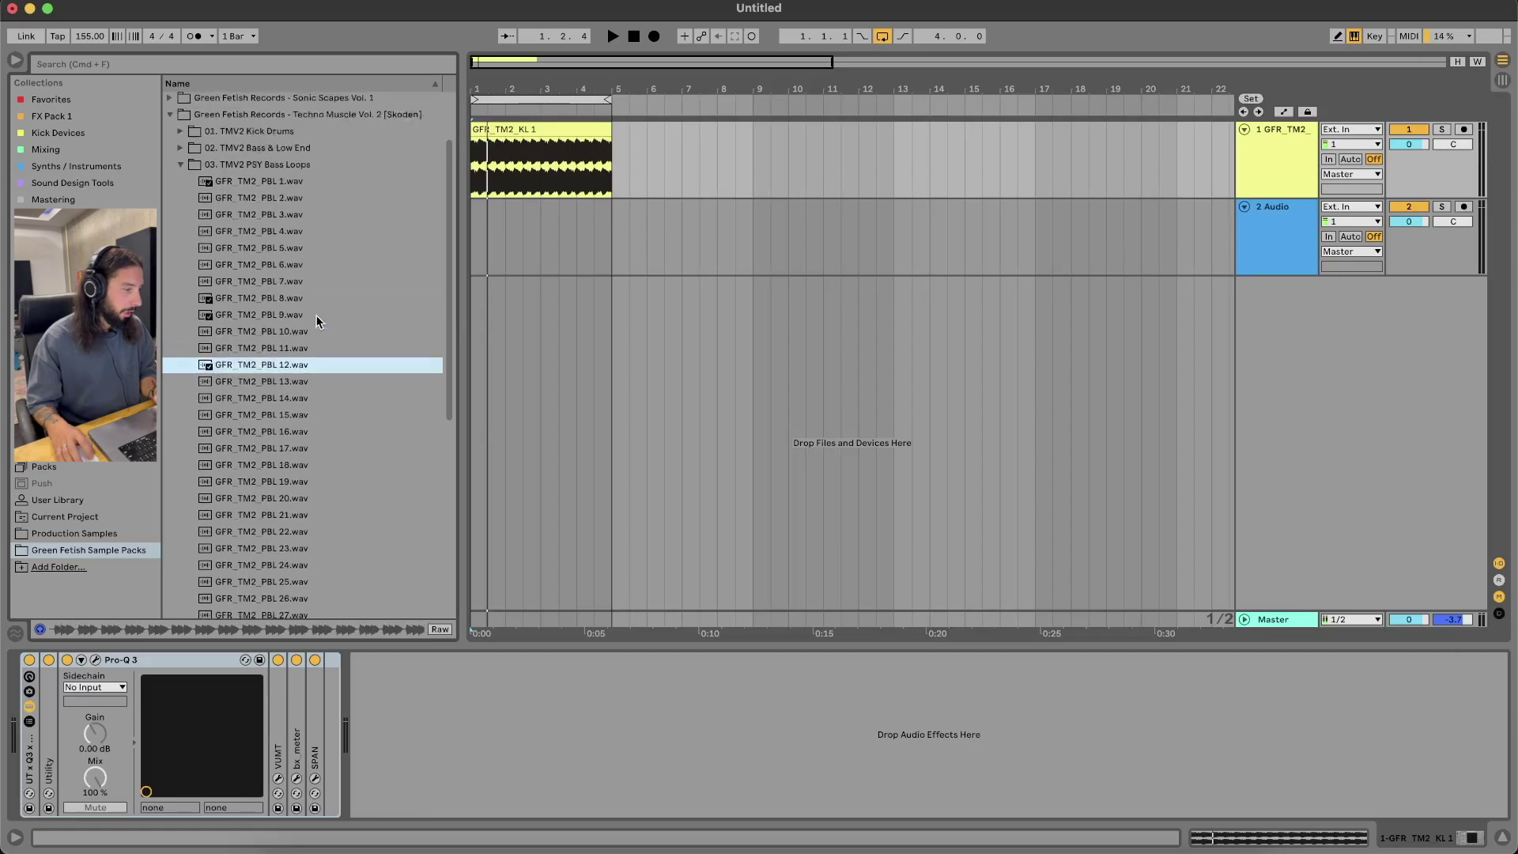
{"action": "scroll", "coordinate": [316, 314], "scroll_direction": "up", "scroll_amount": 2}
{"action": "left_click", "coordinate": [179, 250]}
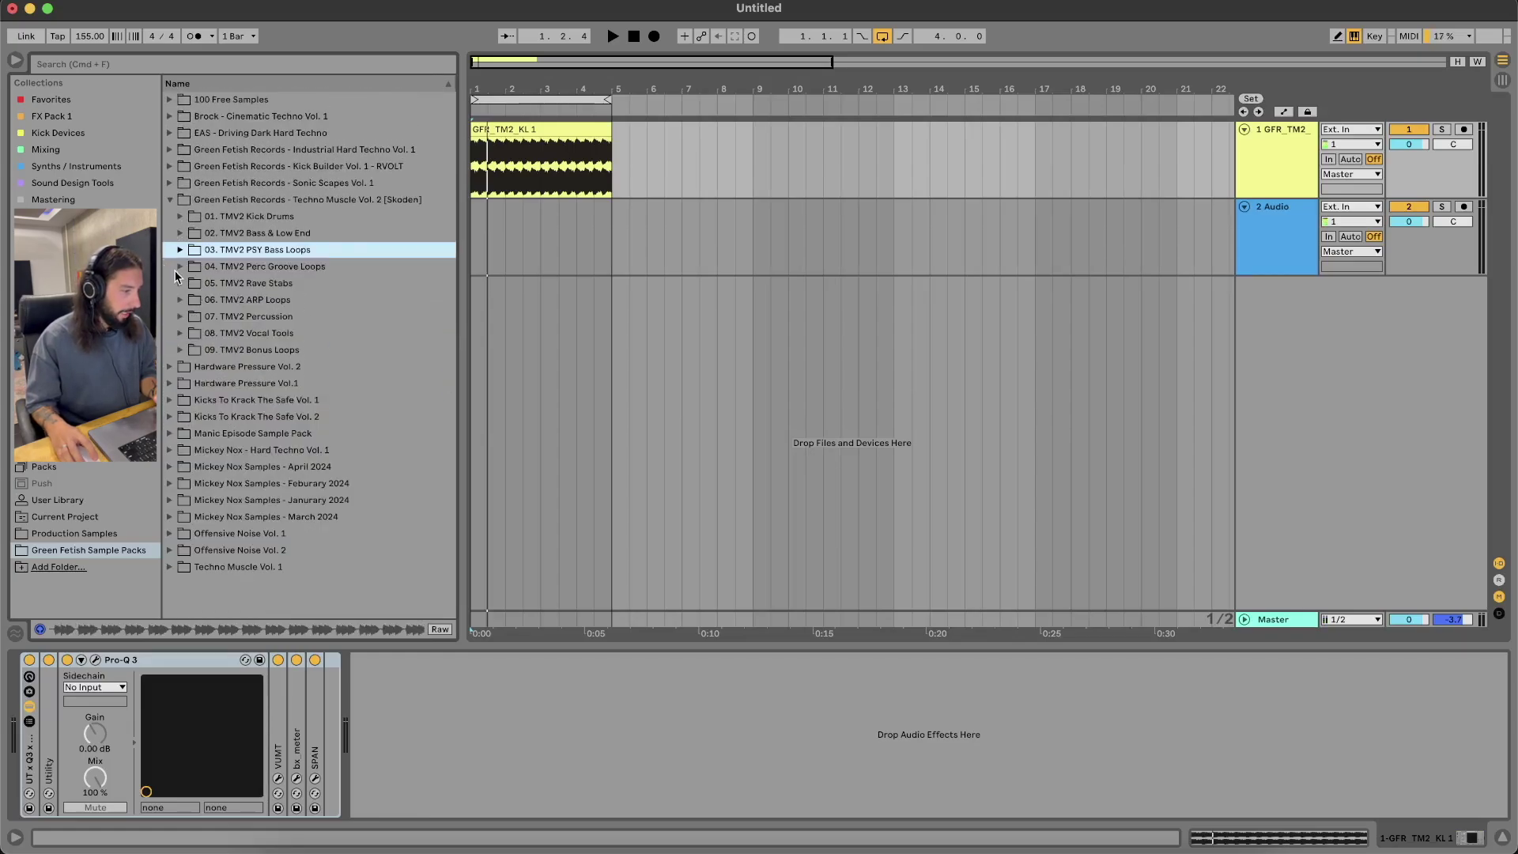
Audition PERC LOOP 12 and PERC LOOP 15 in the TMV2 Perc Groove Loops folder
{"action": "left_click", "coordinate": [179, 266]}
{"action": "scroll", "coordinate": [328, 353], "scroll_direction": "down", "scroll_amount": 6}
{"action": "left_click", "coordinate": [329, 348]}
{"action": "scroll", "coordinate": [329, 348], "scroll_direction": "down", "scroll_amount": 3}
{"action": "scroll", "coordinate": [329, 349], "scroll_direction": "up", "scroll_amount": 1}
{"action": "left_click", "coordinate": [329, 349]}
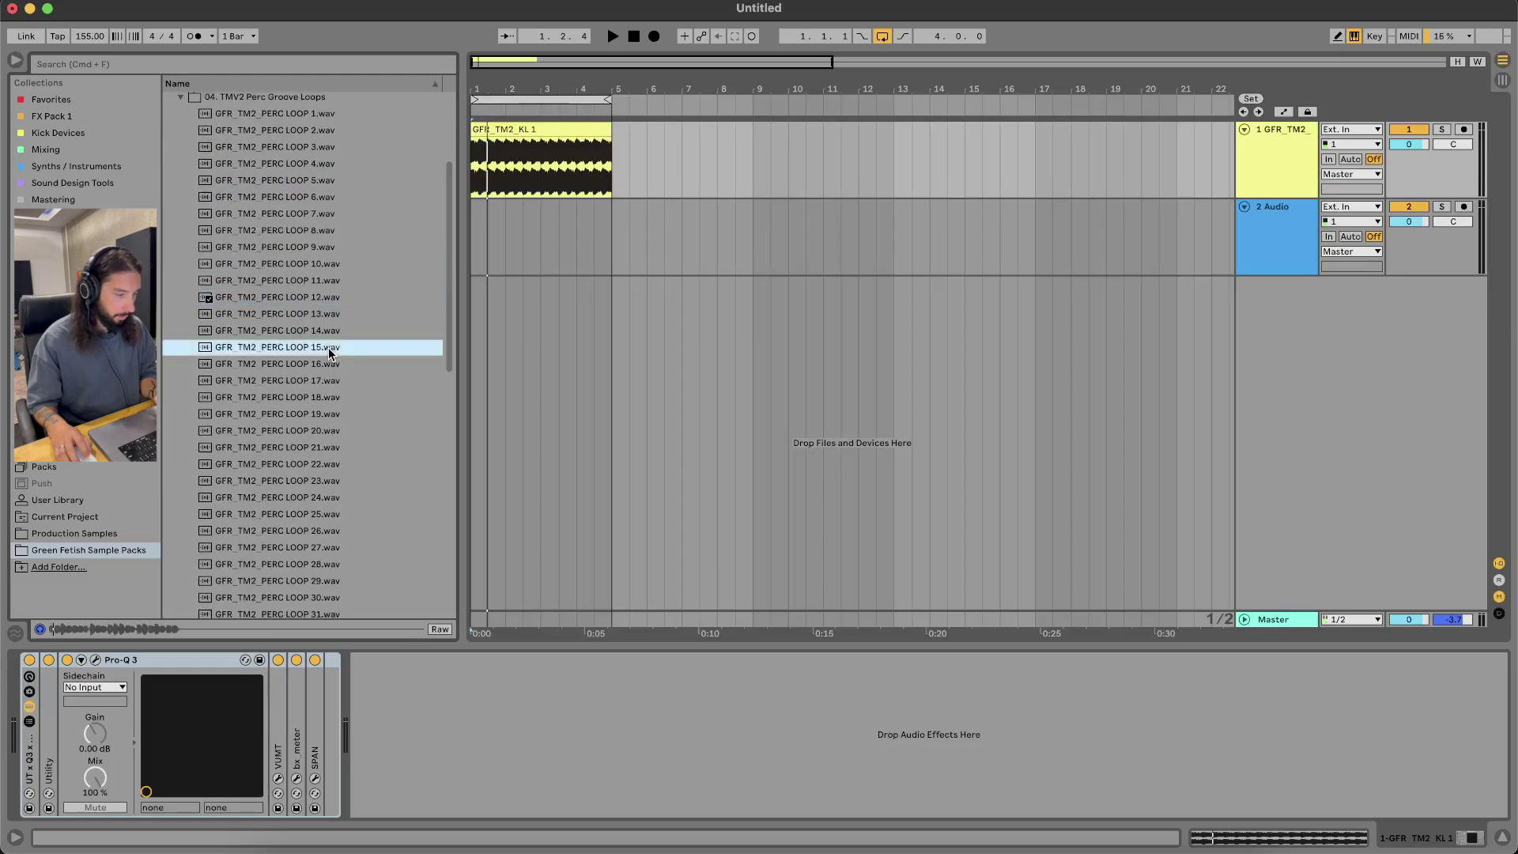
Place GFR_TM2_PERC LOOP 15 on audio track 2 at bar 1 and play it together with the kick loop
{"action": "scroll", "coordinate": [329, 348], "scroll_direction": "down", "scroll_amount": 4}
{"action": "left_click_drag", "start_coordinate": [470, 254], "coordinate": [479, 242]}
{"action": "key", "text": "space"}
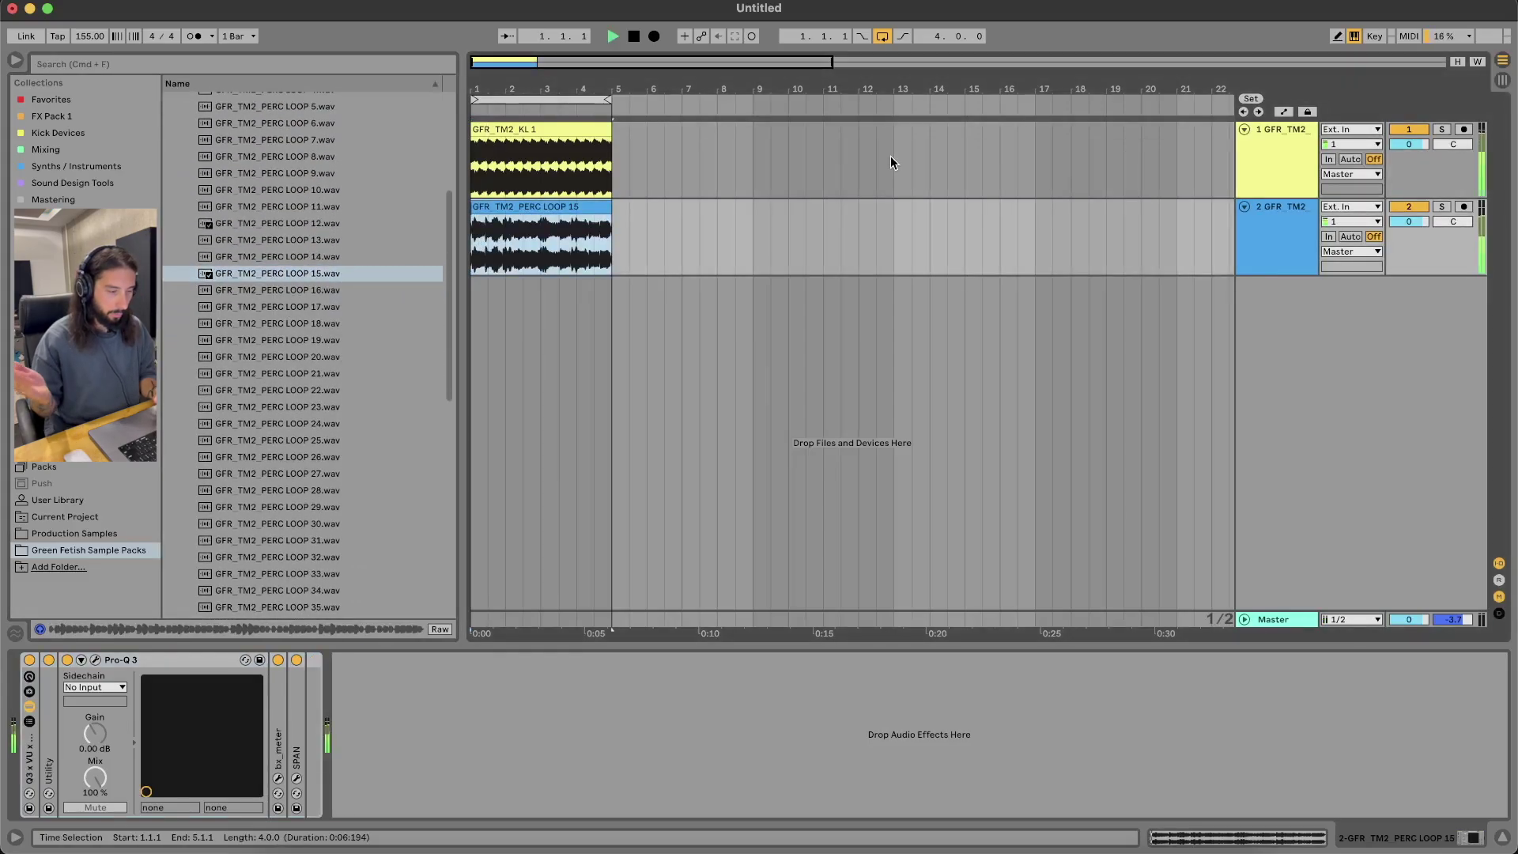
{"action": "key", "text": "space"}
Set the kick track's volume to -0.9 and the percussion track's volume to -2.8 while checking the mix during playback
{"action": "left_click_drag", "start_coordinate": [1424, 222], "coordinate": [1424, 231]}
{"action": "left_click_drag", "start_coordinate": [1421, 145], "coordinate": [1422, 152]}
{"action": "key", "text": "space"}
{"action": "left_click_drag", "start_coordinate": [1423, 222], "coordinate": [1424, 226]}
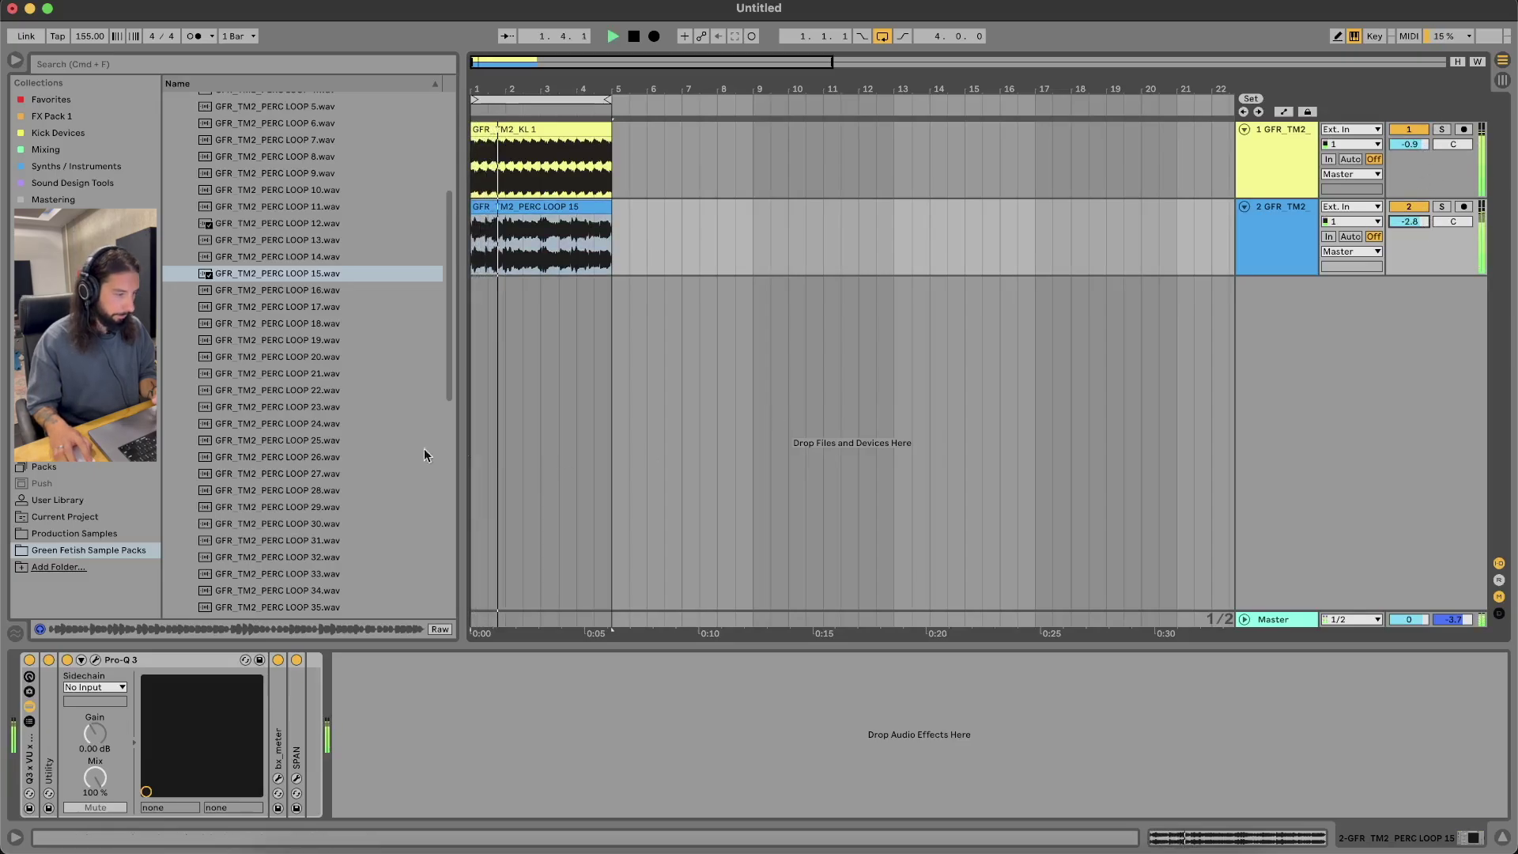
Trim PERC LOOP 15 to its first half bar, duplicate the slice across all four bars, and play it with the kick
{"action": "key", "text": "space"}
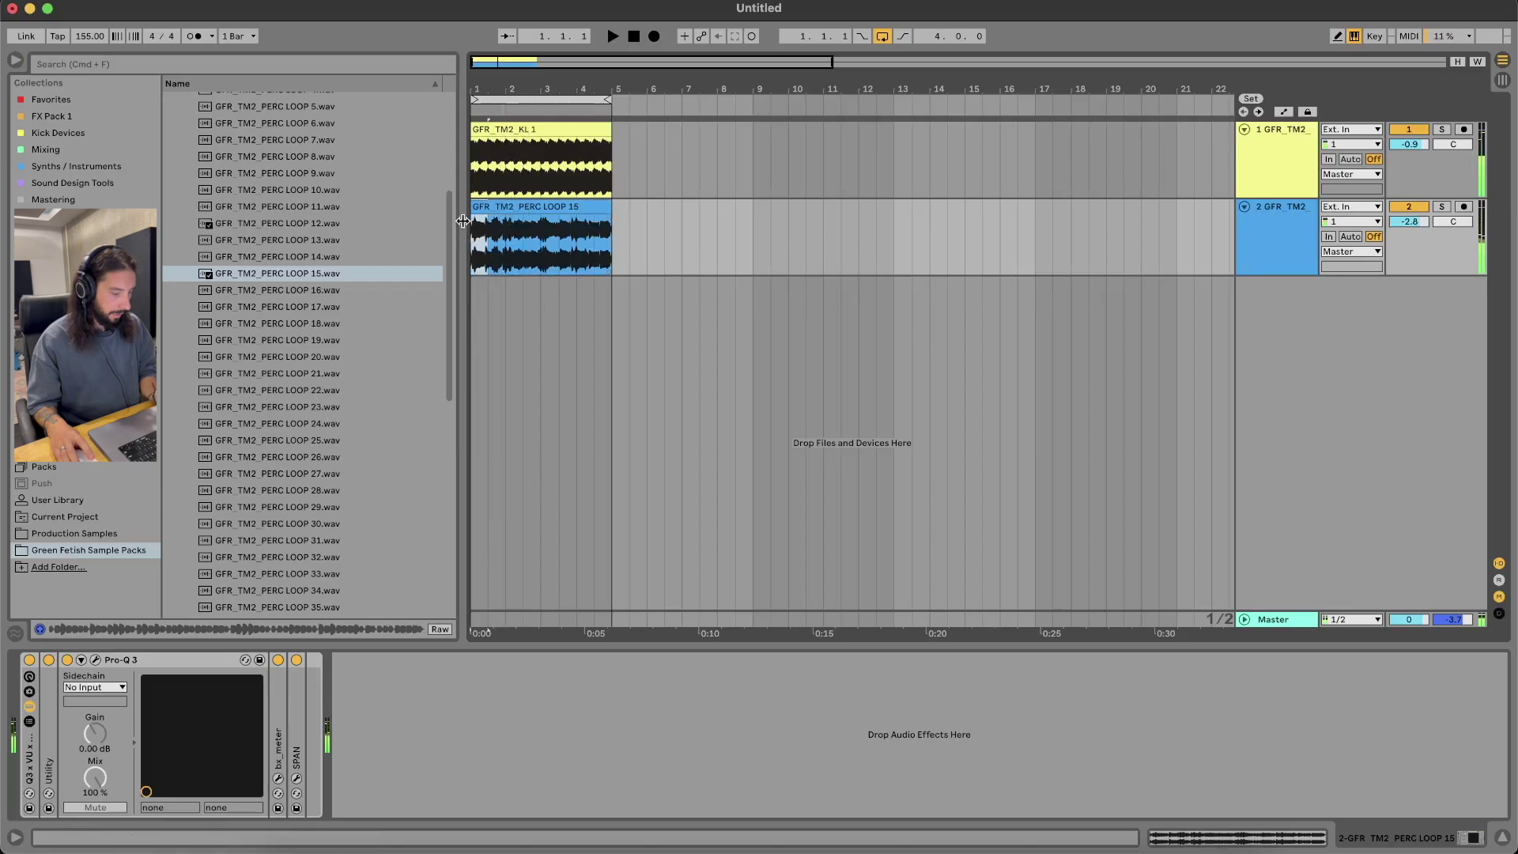
{"action": "key", "text": "super+d"}
{"action": "key", "text": "super+d"}
{"action": "key", "text": "super+d"}
{"action": "key", "text": "super+d"}
{"action": "key", "text": "super+d"}
{"action": "key", "text": "super+d"}
{"action": "key", "text": "super+d"}
{"action": "left_click", "coordinate": [480, 208]}
{"action": "key", "text": "space"}
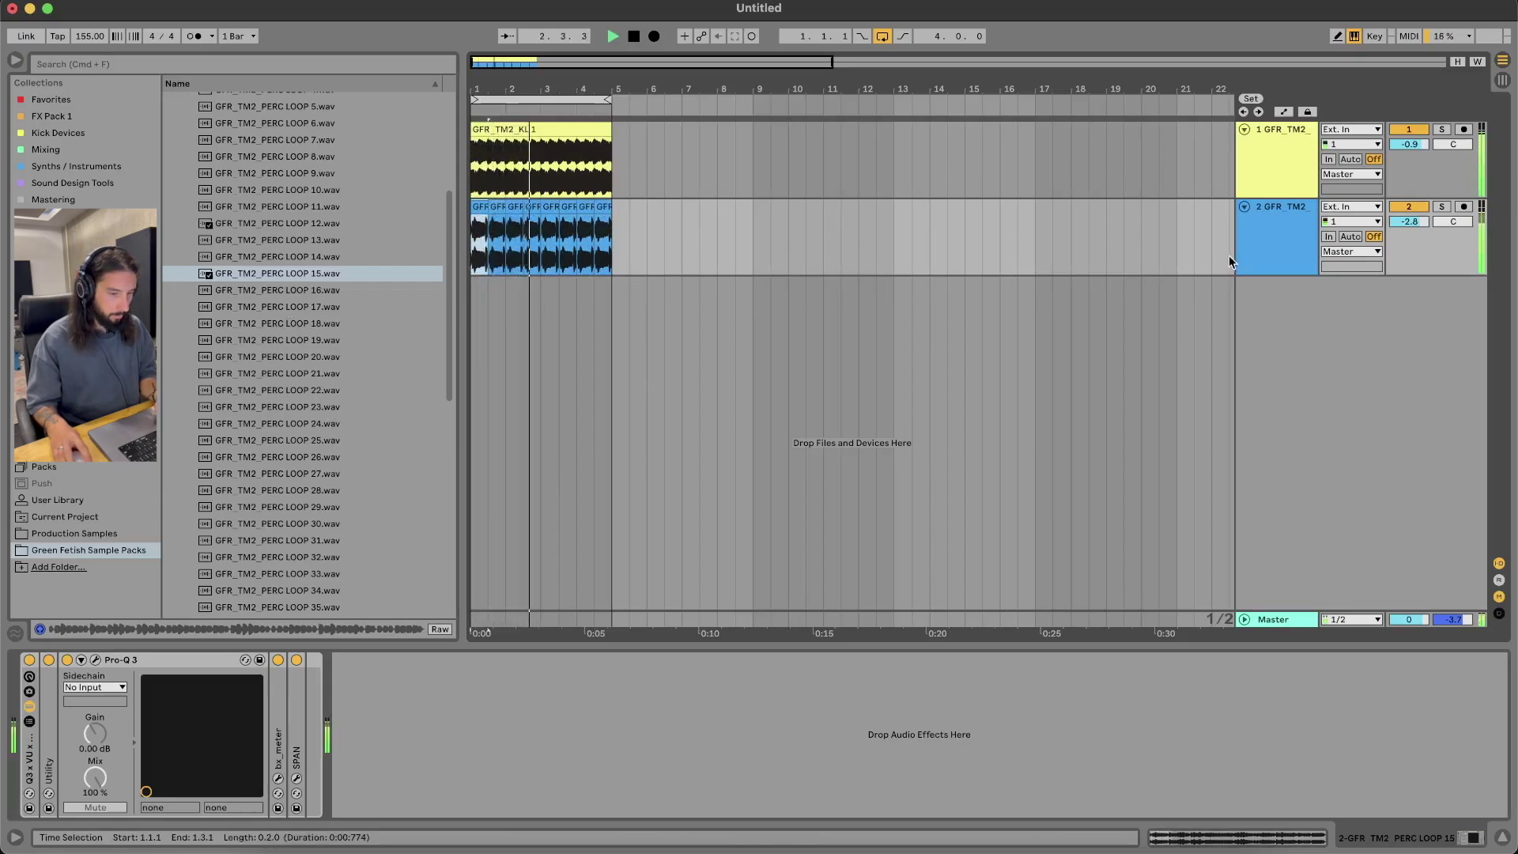
Stop playback and insert two new audio tracks below the PERC LOOP 15 track
{"action": "left_click", "coordinate": [1286, 242]}
{"action": "key", "text": "space"}
{"action": "key", "text": "super+t"}
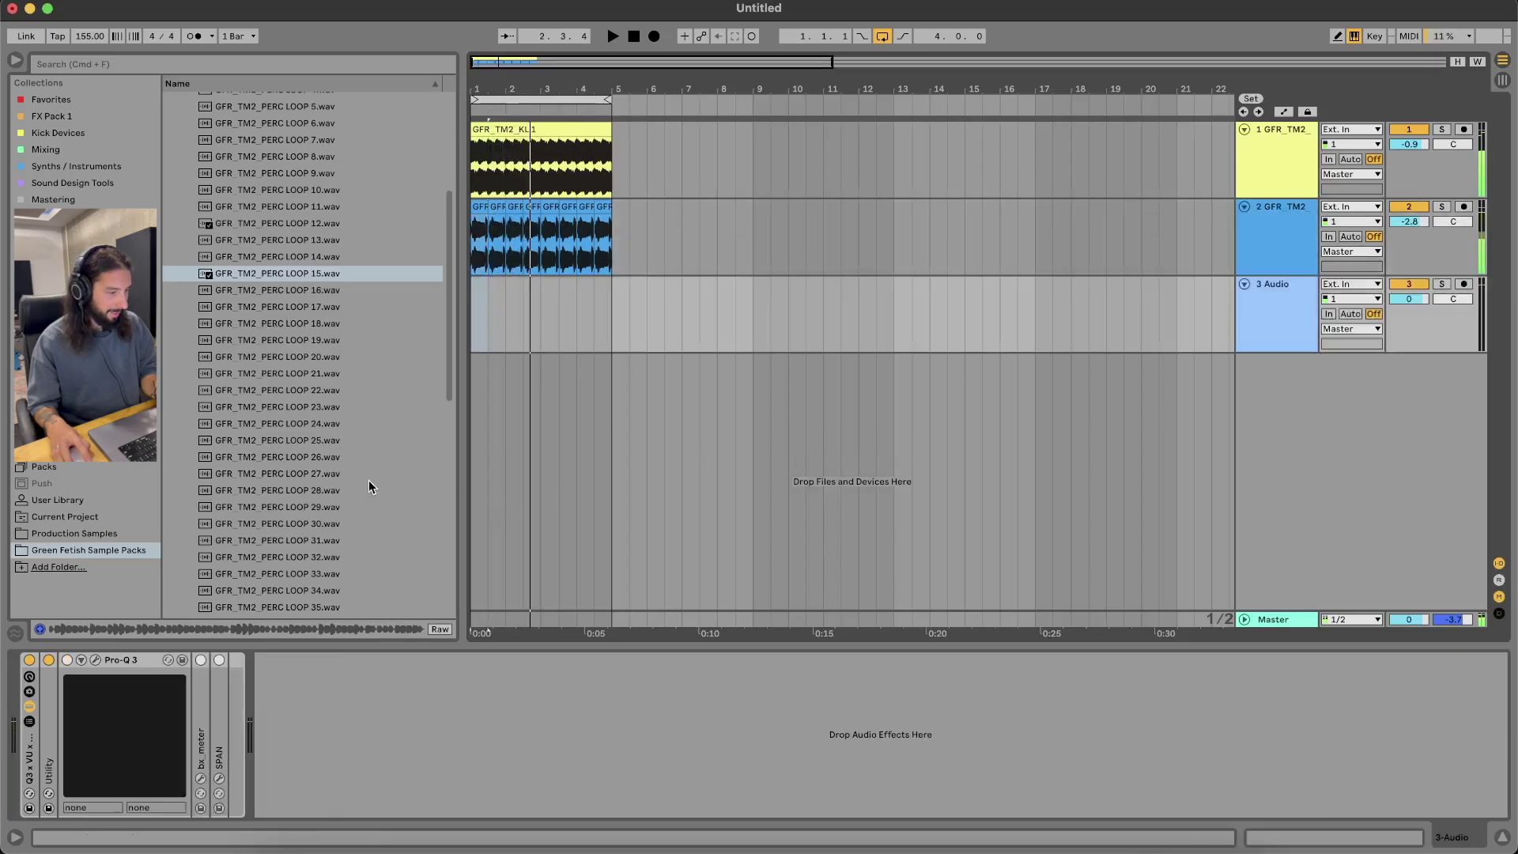
{"action": "key", "text": "super+t"}
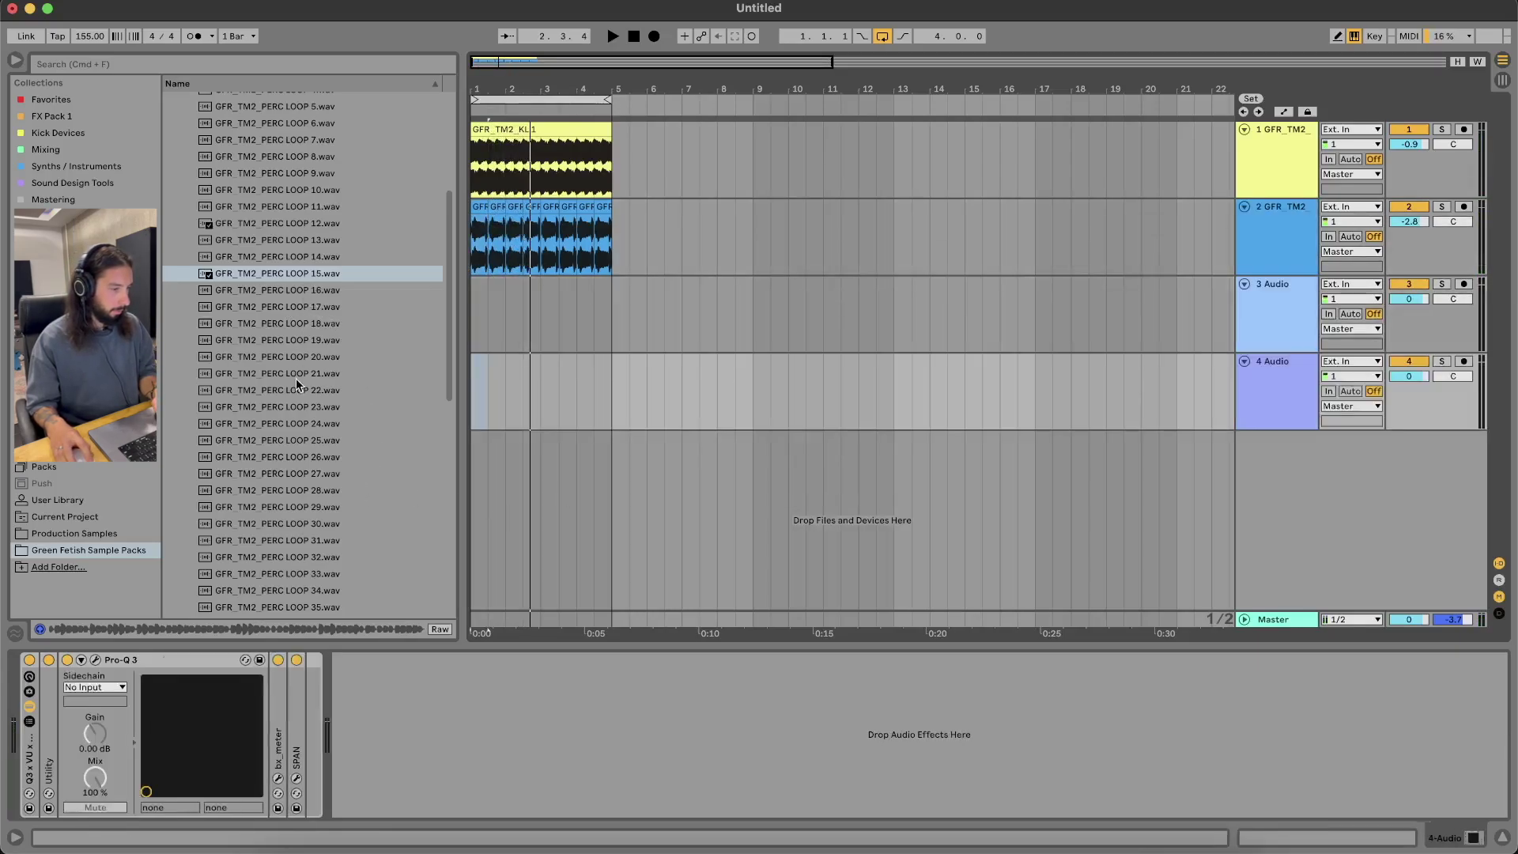
Audition PERC LOOP 21, PERC LOOP 25 and PERC LOOP 29 in the TMV2 Perc Groove Loops folder
{"action": "left_click", "coordinate": [296, 375]}
{"action": "scroll", "coordinate": [297, 380], "scroll_direction": "down", "scroll_amount": 3}
{"action": "left_click", "coordinate": [296, 380]}
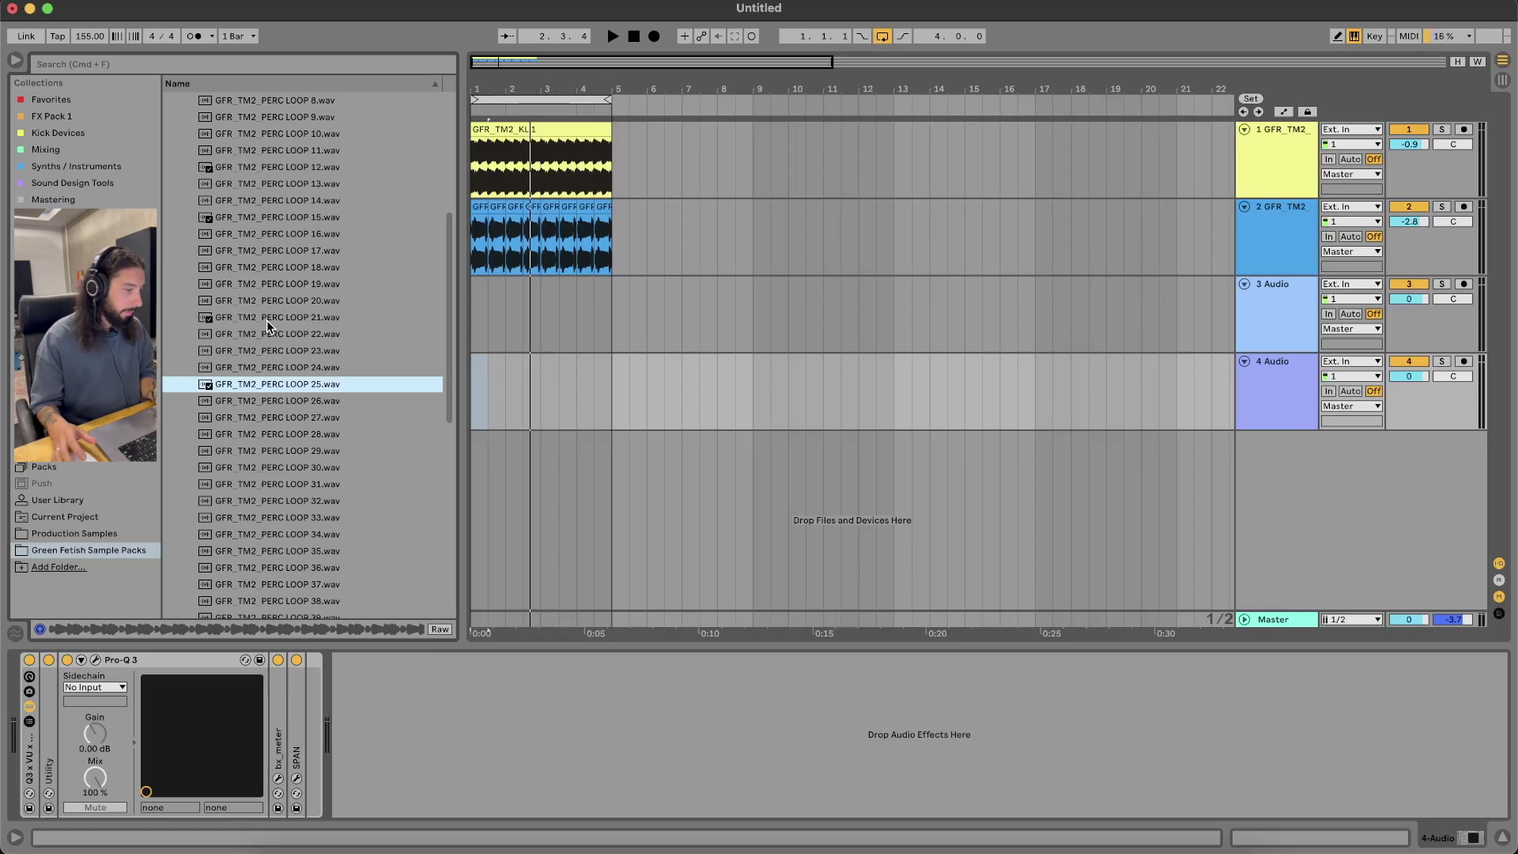
{"action": "scroll", "coordinate": [263, 400], "scroll_direction": "down", "scroll_amount": 3}
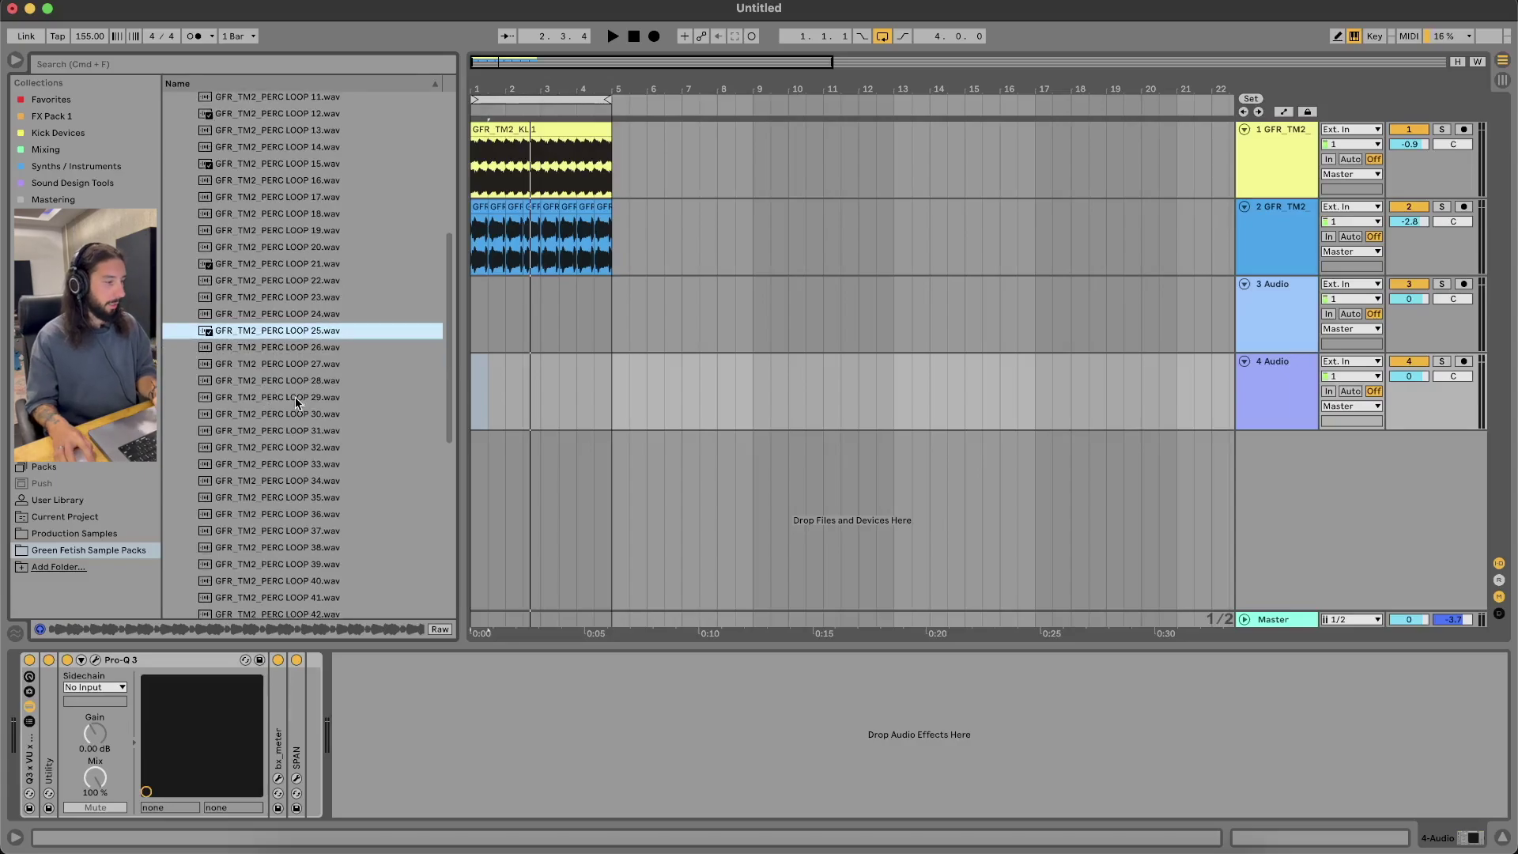
{"action": "left_click", "coordinate": [284, 398]}
Place GFR_TM2_PERC LOOP 29 on audio track 3 and cut it down to the half-bar slice starting at 1.3.1
{"action": "left_click_drag", "start_coordinate": [264, 399], "coordinate": [479, 308]}
{"action": "left_click", "coordinate": [512, 300]}
{"action": "left_click", "coordinate": [509, 307]}
{"action": "key", "text": "super+e"}
{"action": "left_click", "coordinate": [527, 285]}
{"action": "key", "text": "Delete"}
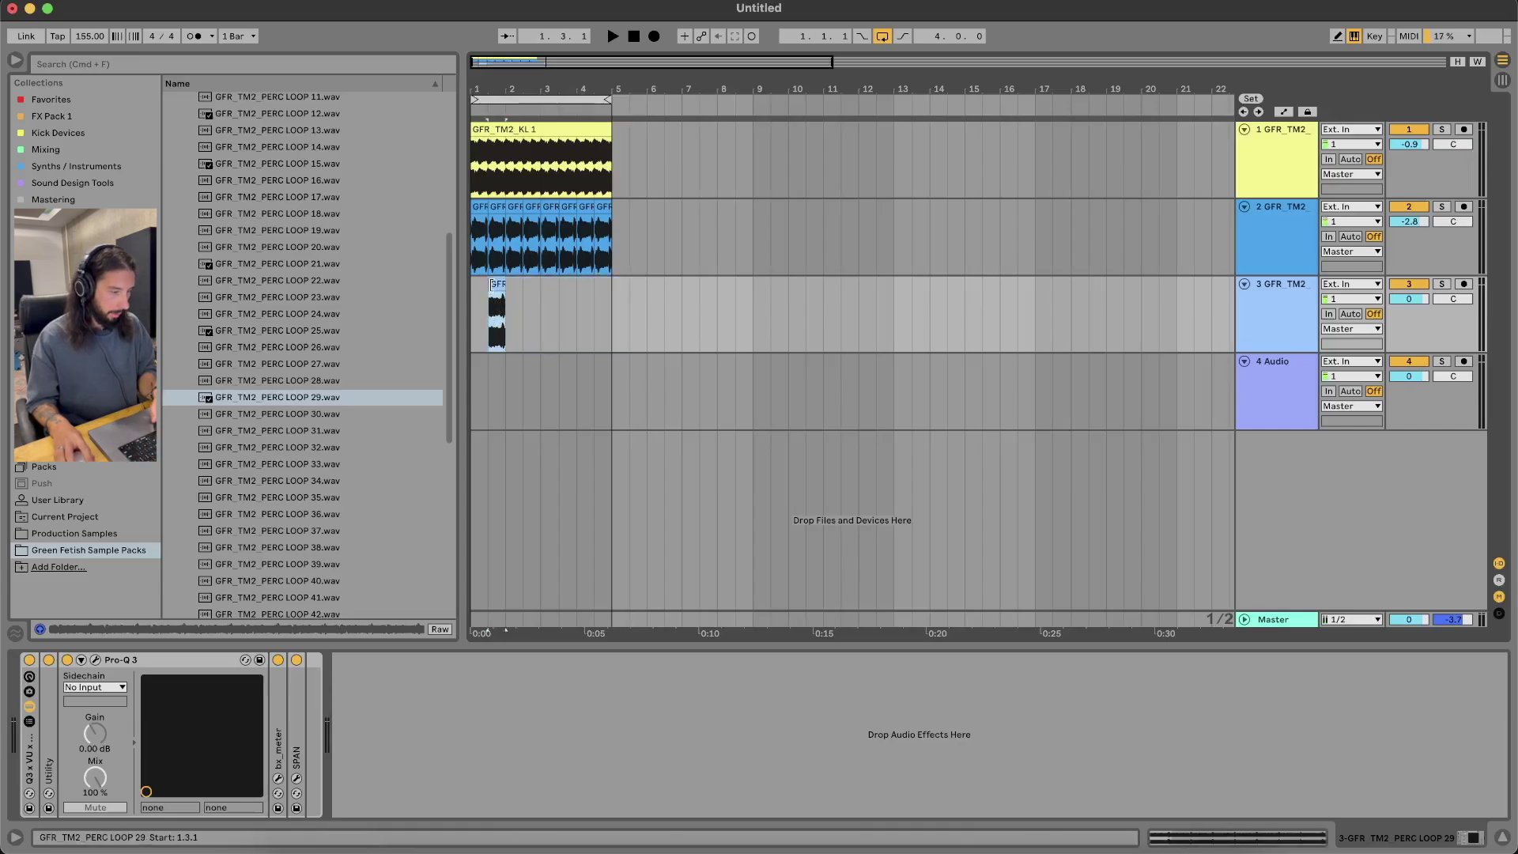
Move the PERC LOOP 29 slice to 1.1.1 and give it a curved fade-in
{"action": "left_click_drag", "start_coordinate": [502, 305], "coordinate": [485, 305]}
{"action": "left_click", "coordinate": [485, 305]}
{"action": "left_click", "coordinate": [487, 305]}
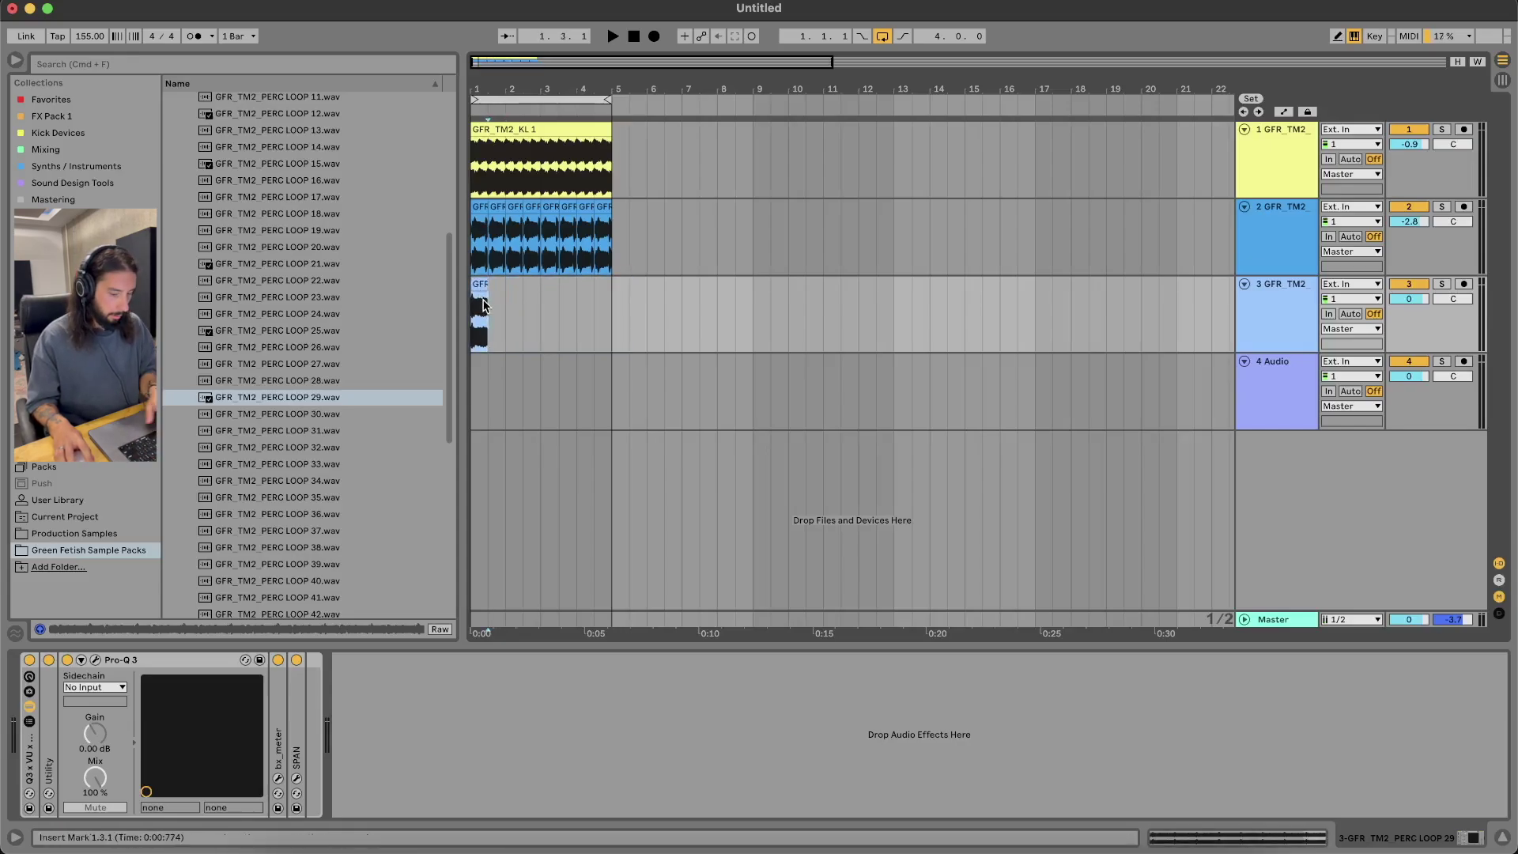
{"action": "key", "text": "plus"}
{"action": "key", "text": "plus"}
{"action": "left_click_drag", "start_coordinate": [481, 296], "coordinate": [541, 294]}
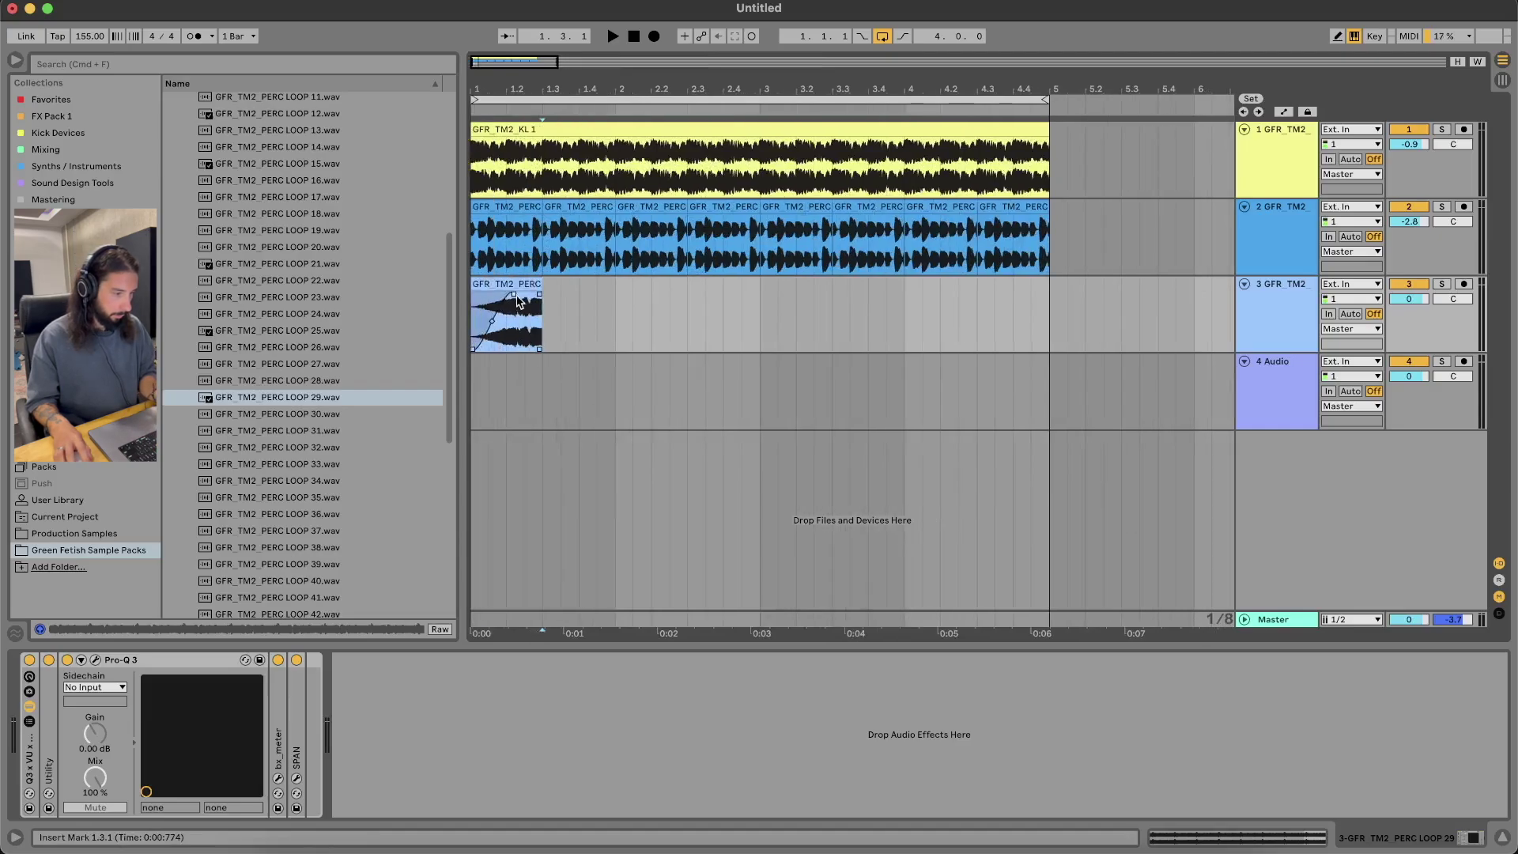
Set the PERC LOOP 29 track's volume to -5.0 while checking the mix during playback
{"action": "key", "text": "space"}
{"action": "left_click_drag", "start_coordinate": [1407, 299], "coordinate": [1408, 321]}
{"action": "key", "text": "space"}
{"action": "key", "text": "space"}
{"action": "key", "text": "space"}
Repeat the faded PERC LOOP 29 slice plus a short eighth-note slice on beat 4 in all four bars and set its track volume to -3.0
{"action": "left_click_drag", "start_coordinate": [523, 319], "coordinate": [481, 310]}
{"action": "key", "text": "super+d"}
{"action": "key", "text": "super+d"}
{"action": "key", "text": "super+d"}
{"action": "key", "text": "super+d"}
{"action": "key", "text": "space"}
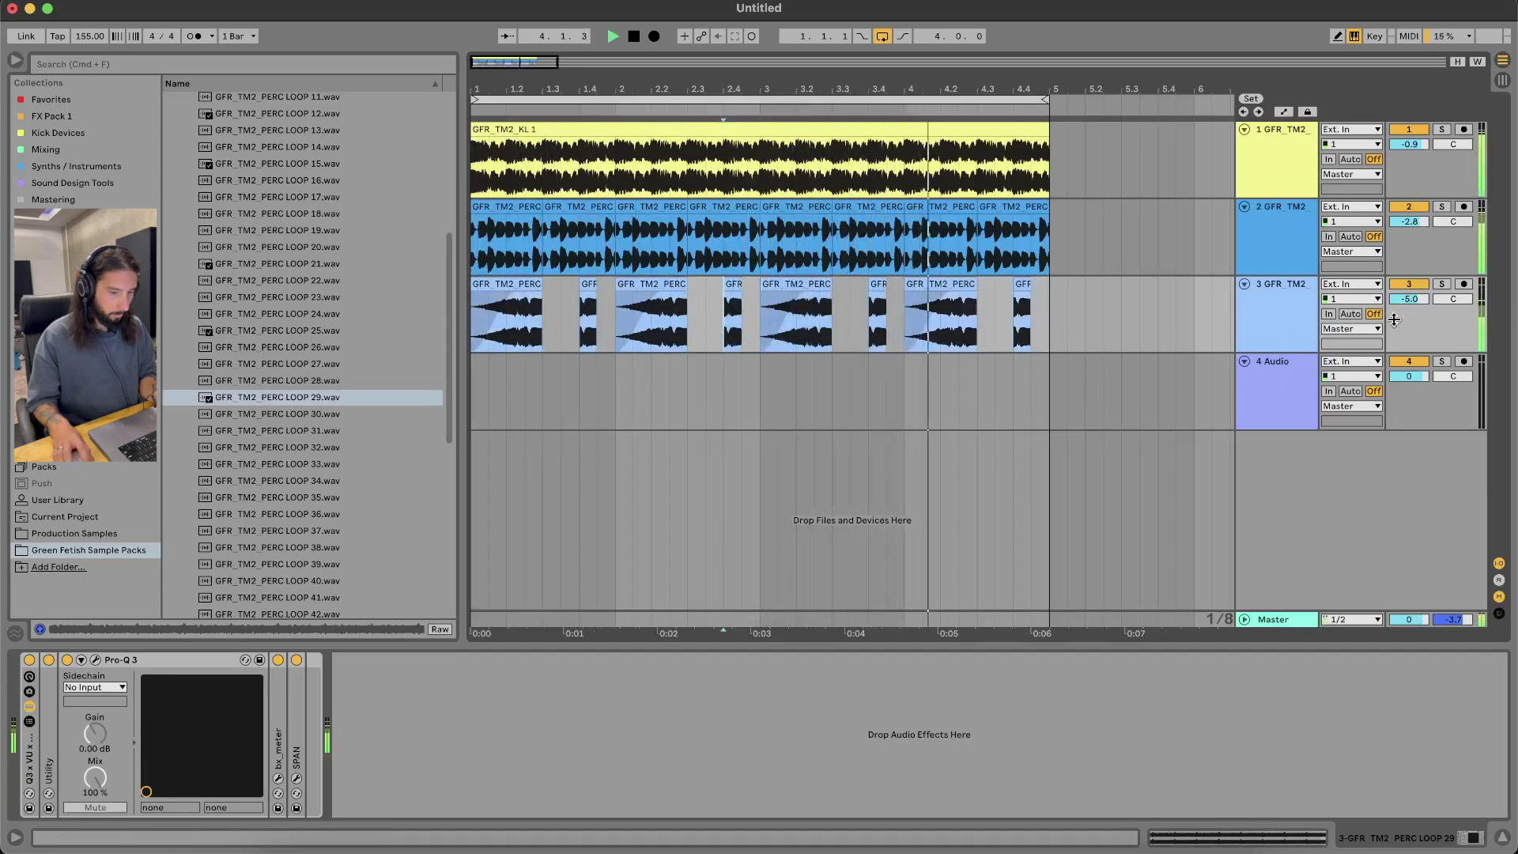
{"action": "left_click_drag", "start_coordinate": [1410, 299], "coordinate": [1410, 291]}
{"action": "key", "text": "space"}
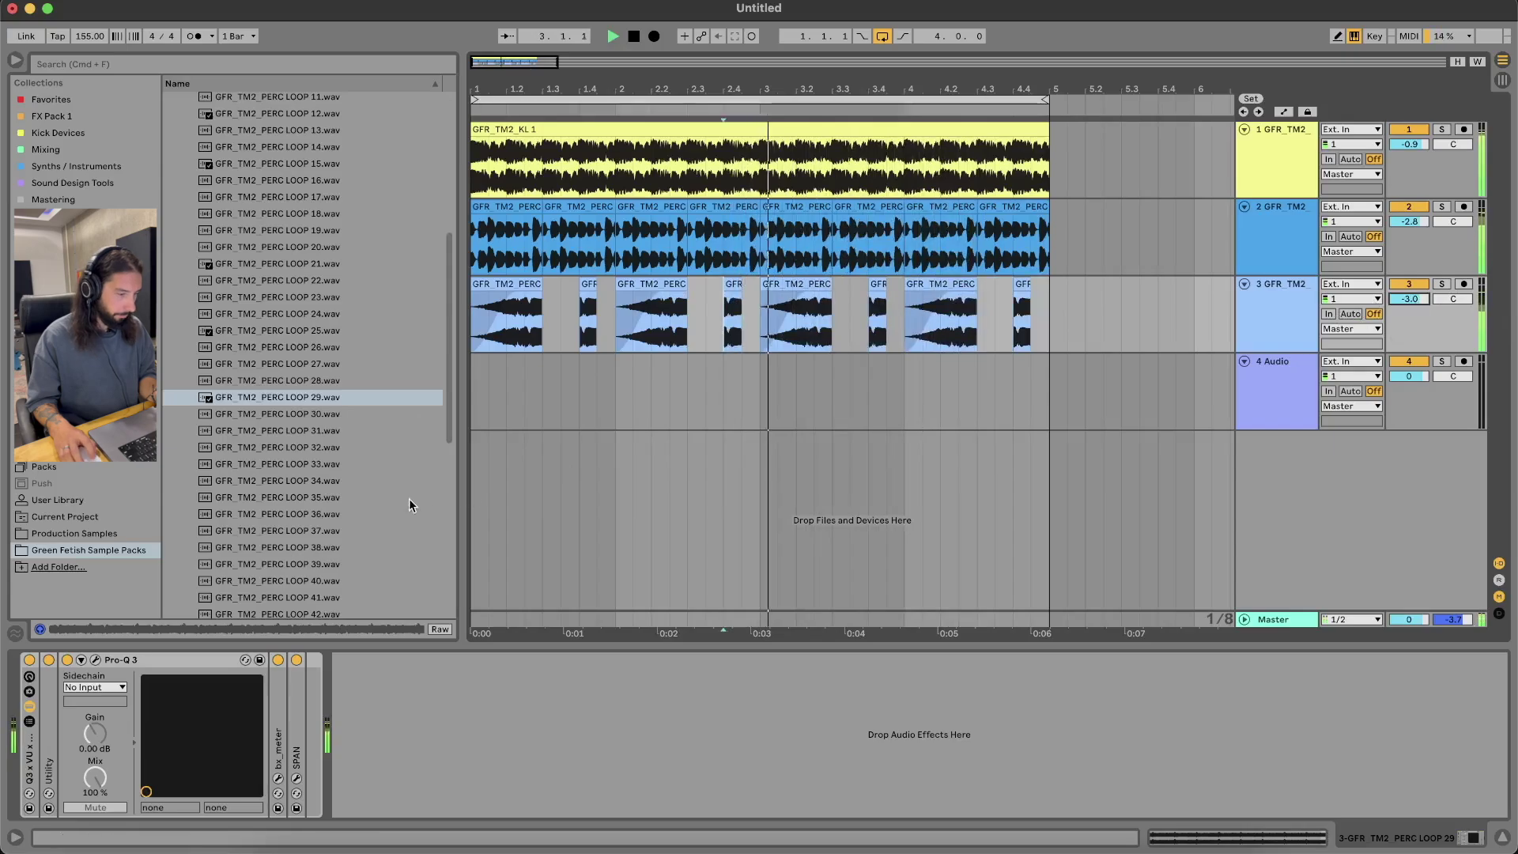
Audition more loops in the TMV2 Perc Groove Loops folder, including PERC LOOP 35, 39, 43, 44 and 45
{"action": "left_click", "coordinate": [394, 447]}
{"action": "scroll", "coordinate": [384, 452], "scroll_direction": "down", "scroll_amount": 3}
{"action": "key", "text": "Down"}
{"action": "key", "text": "Down"}
{"action": "key", "text": "Down"}
{"action": "key", "text": "Down"}
{"action": "key", "text": "Down"}
{"action": "key", "text": "Down"}
{"action": "key", "text": "Down"}
{"action": "key", "text": "Down"}
{"action": "key", "text": "Down"}
{"action": "key", "text": "Down"}
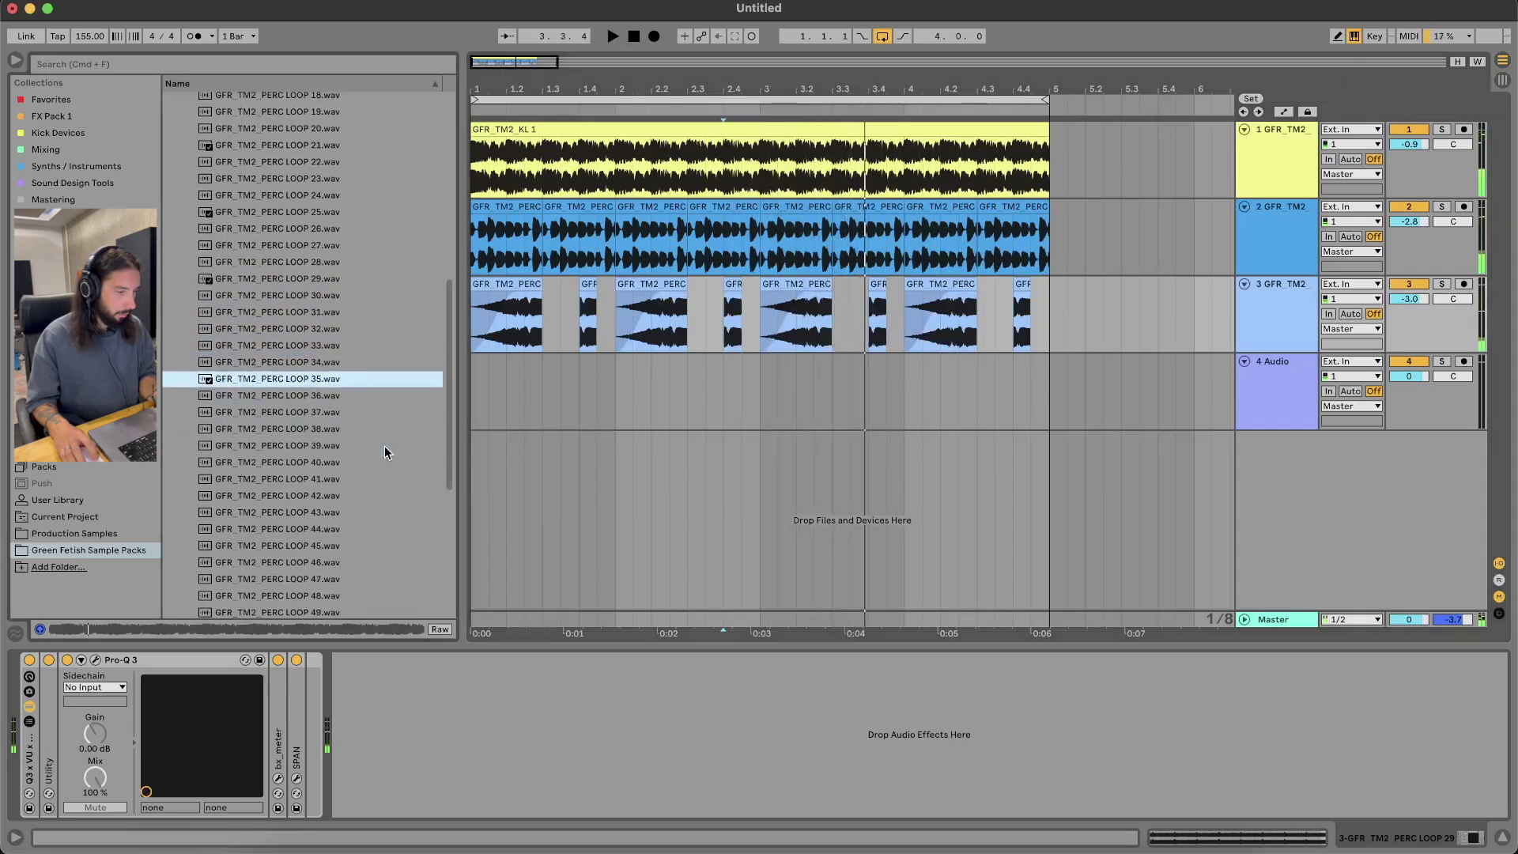
{"action": "scroll", "coordinate": [362, 466], "scroll_direction": "down", "scroll_amount": 2}
{"action": "key", "text": "Down"}
{"action": "key", "text": "Down"}
{"action": "key", "text": "Down"}
{"action": "key", "text": "Down"}
{"action": "left_click", "coordinate": [311, 402]}
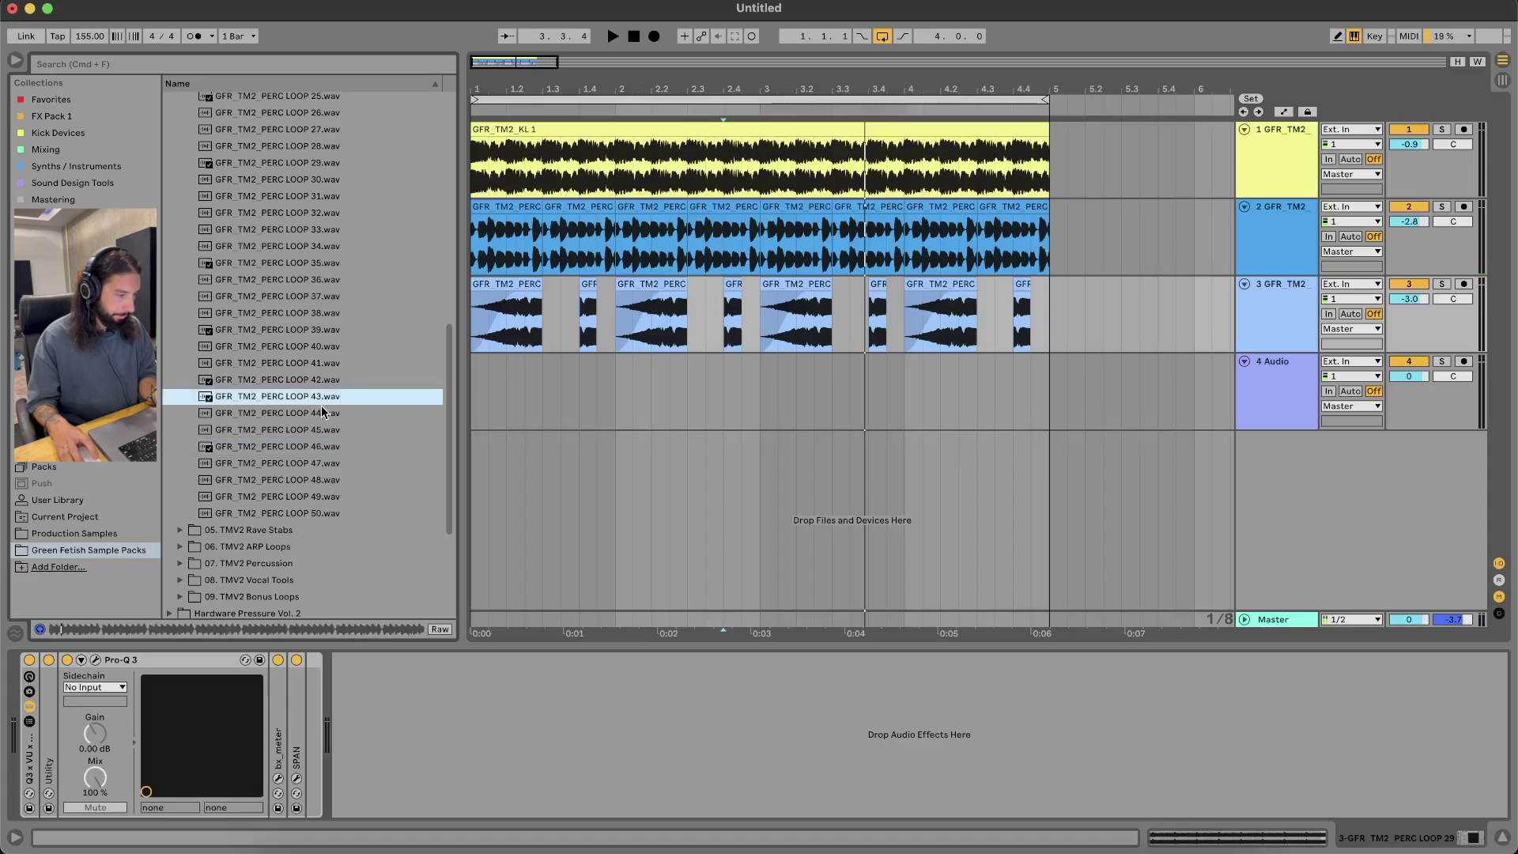
{"action": "left_click", "coordinate": [322, 413]}
{"action": "left_click", "coordinate": [322, 430]}
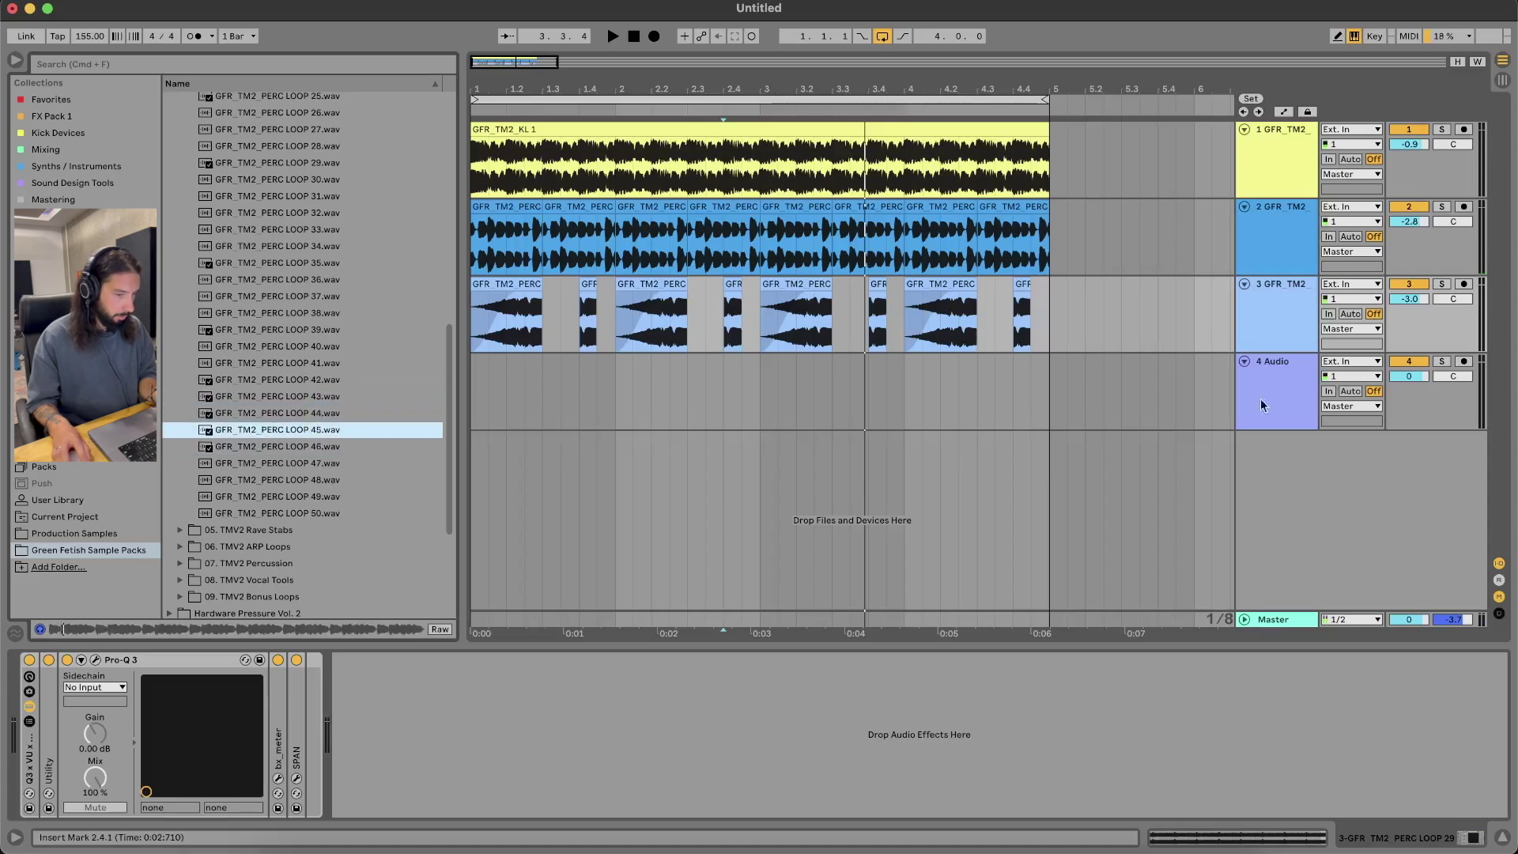
Insert an audio track below the kick track and place GFR_TM2_PERC LOOP 44 on it at bar 1
{"action": "left_click", "coordinate": [1261, 184]}
{"action": "key", "text": "super+t"}
{"action": "left_click", "coordinate": [305, 450]}
{"action": "left_click", "coordinate": [295, 431]}
{"action": "left_click", "coordinate": [256, 415]}
{"action": "left_click_drag", "start_coordinate": [259, 416], "coordinate": [482, 237]}
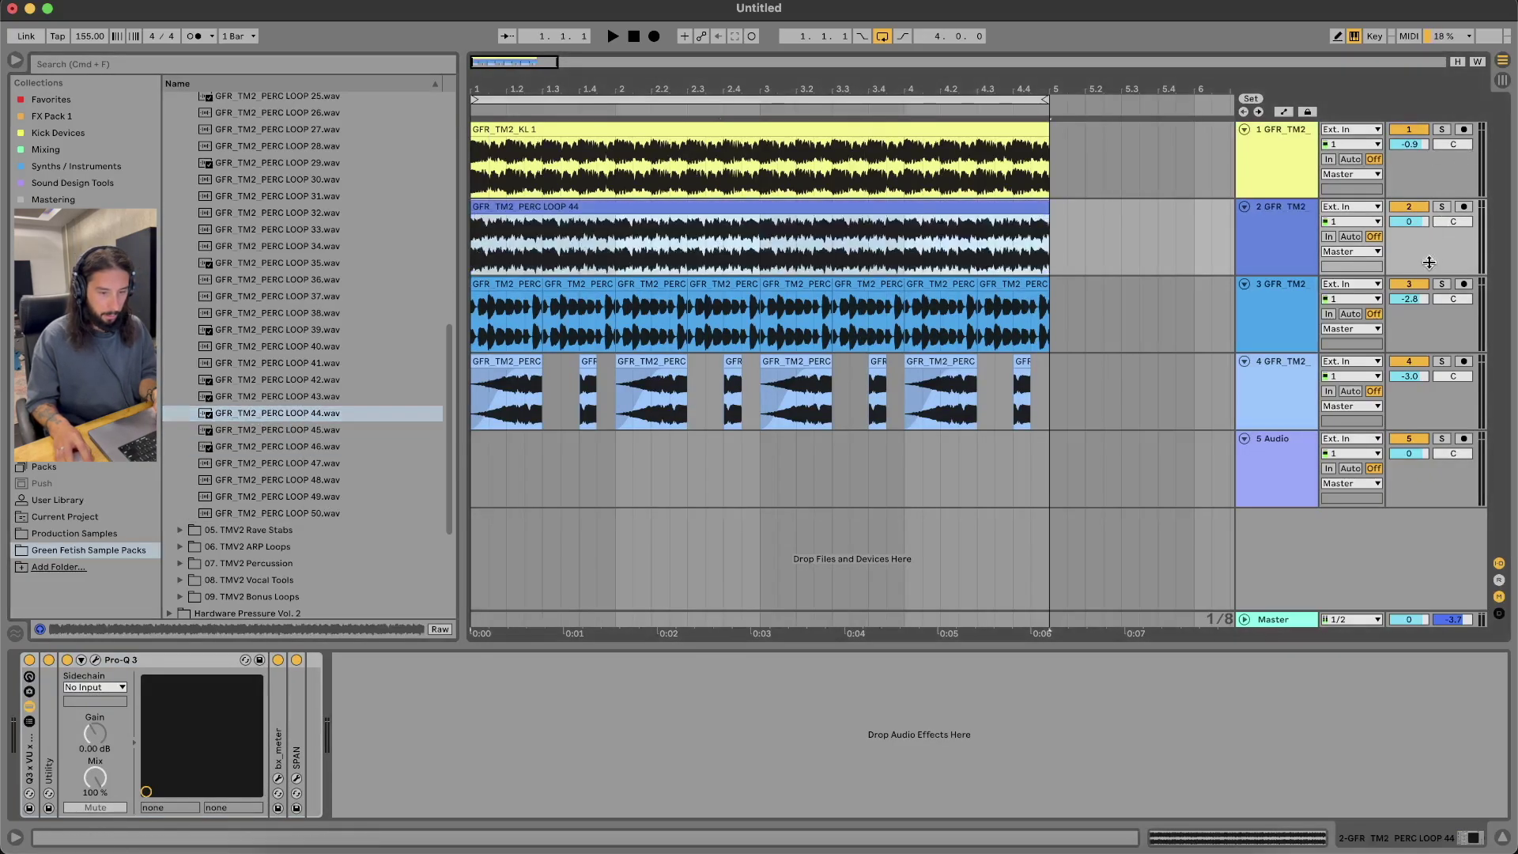
Mute tracks 3, 4 and 5 so only the kick and PERC LOOP 44 are heard
{"action": "left_click", "coordinate": [1420, 285]}
{"action": "left_click", "coordinate": [1422, 361]}
{"action": "left_click", "coordinate": [1418, 438]}
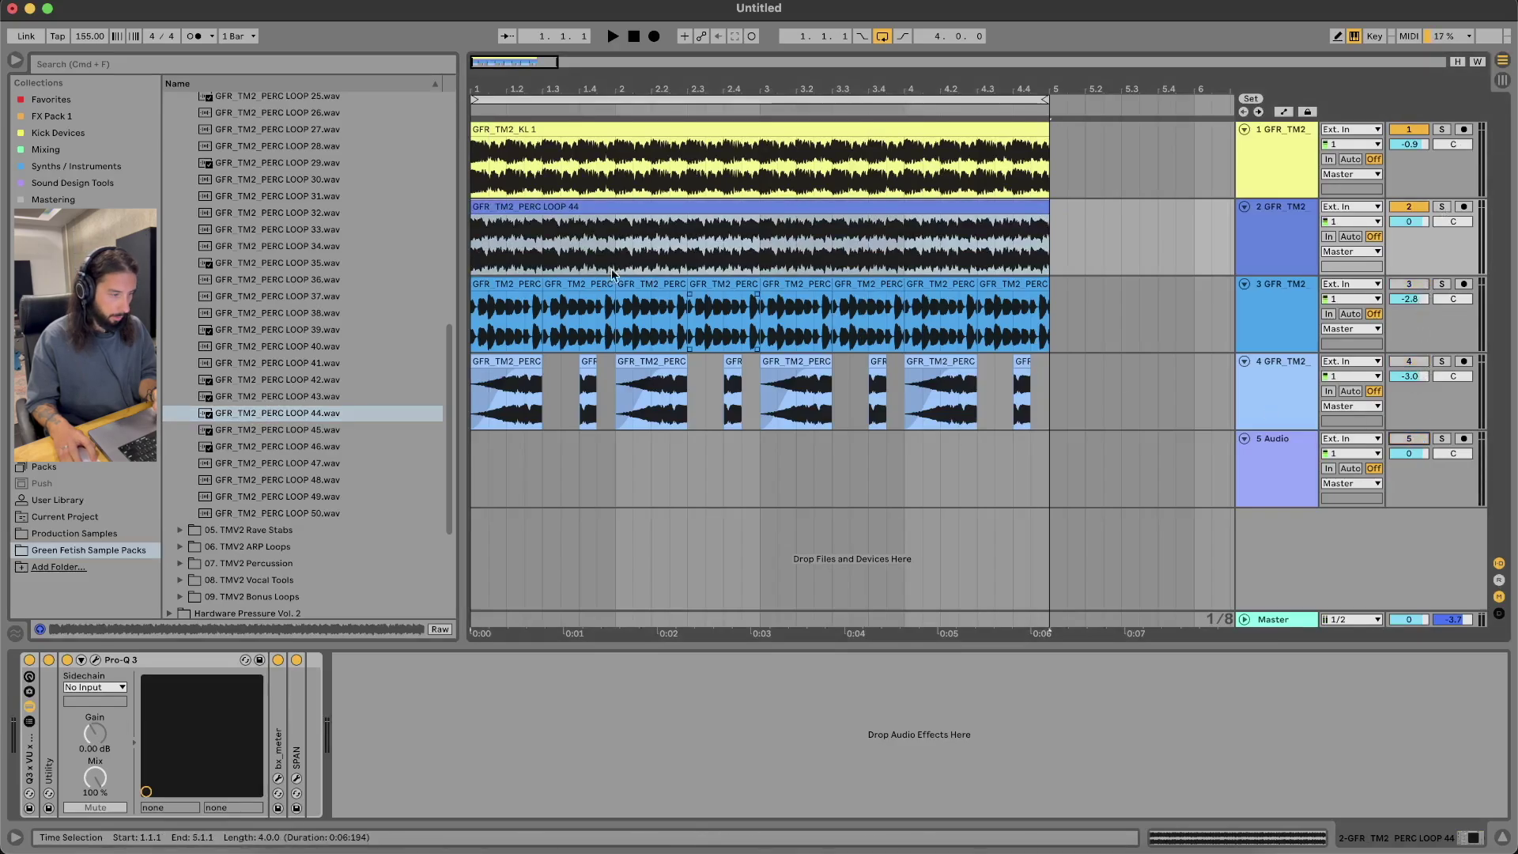
Split PERC LOOP 44 at 1.2.1 and delete everything after the first beat
{"action": "left_click", "coordinate": [488, 249]}
{"action": "key", "text": "plus"}
{"action": "key", "text": "plus"}
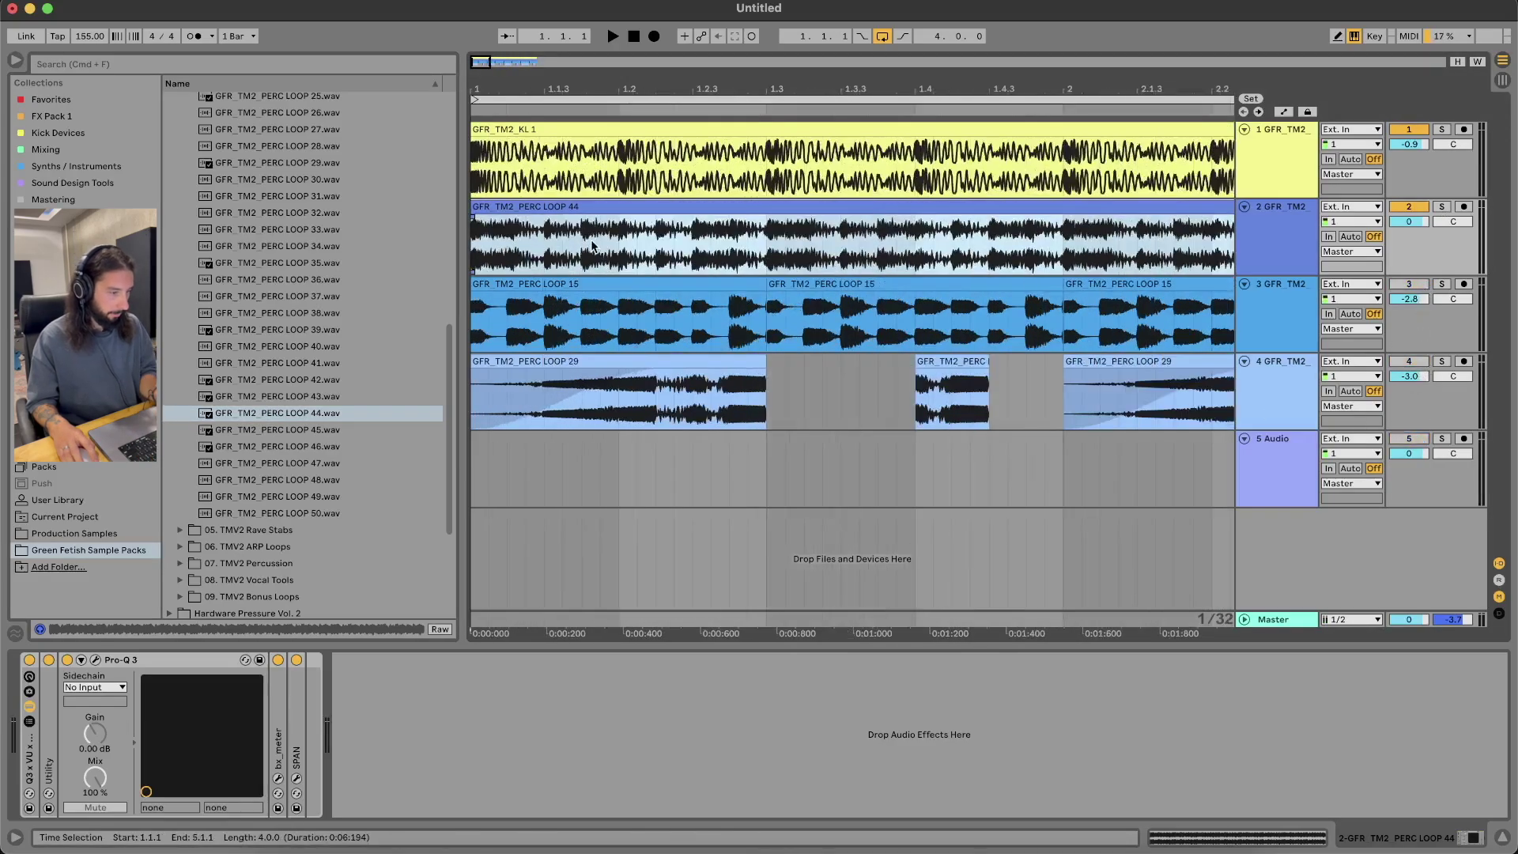
{"action": "left_click", "coordinate": [616, 241]}
{"action": "key", "text": "super+e"}
{"action": "left_click", "coordinate": [606, 207]}
{"action": "left_click", "coordinate": [630, 207]}
{"action": "key", "text": "Delete"}
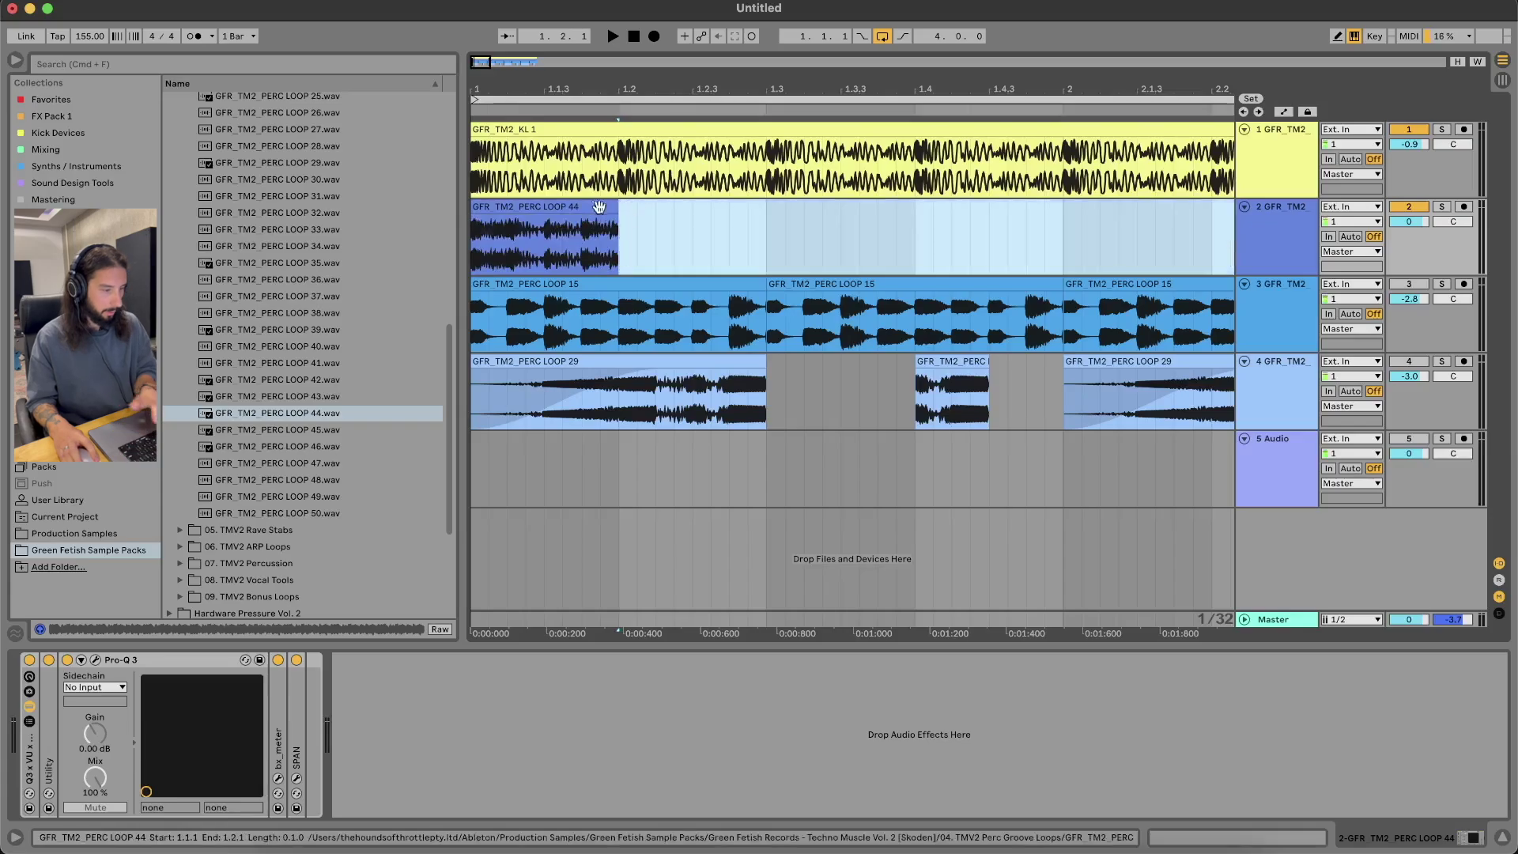
Set the arrangement loop to the one-beat PERC LOOP 44 slice from 1.1.1 to 1.2.1 and play it
{"action": "left_click", "coordinate": [597, 206]}
{"action": "key", "text": "super+l"}
{"action": "key", "text": "space"}
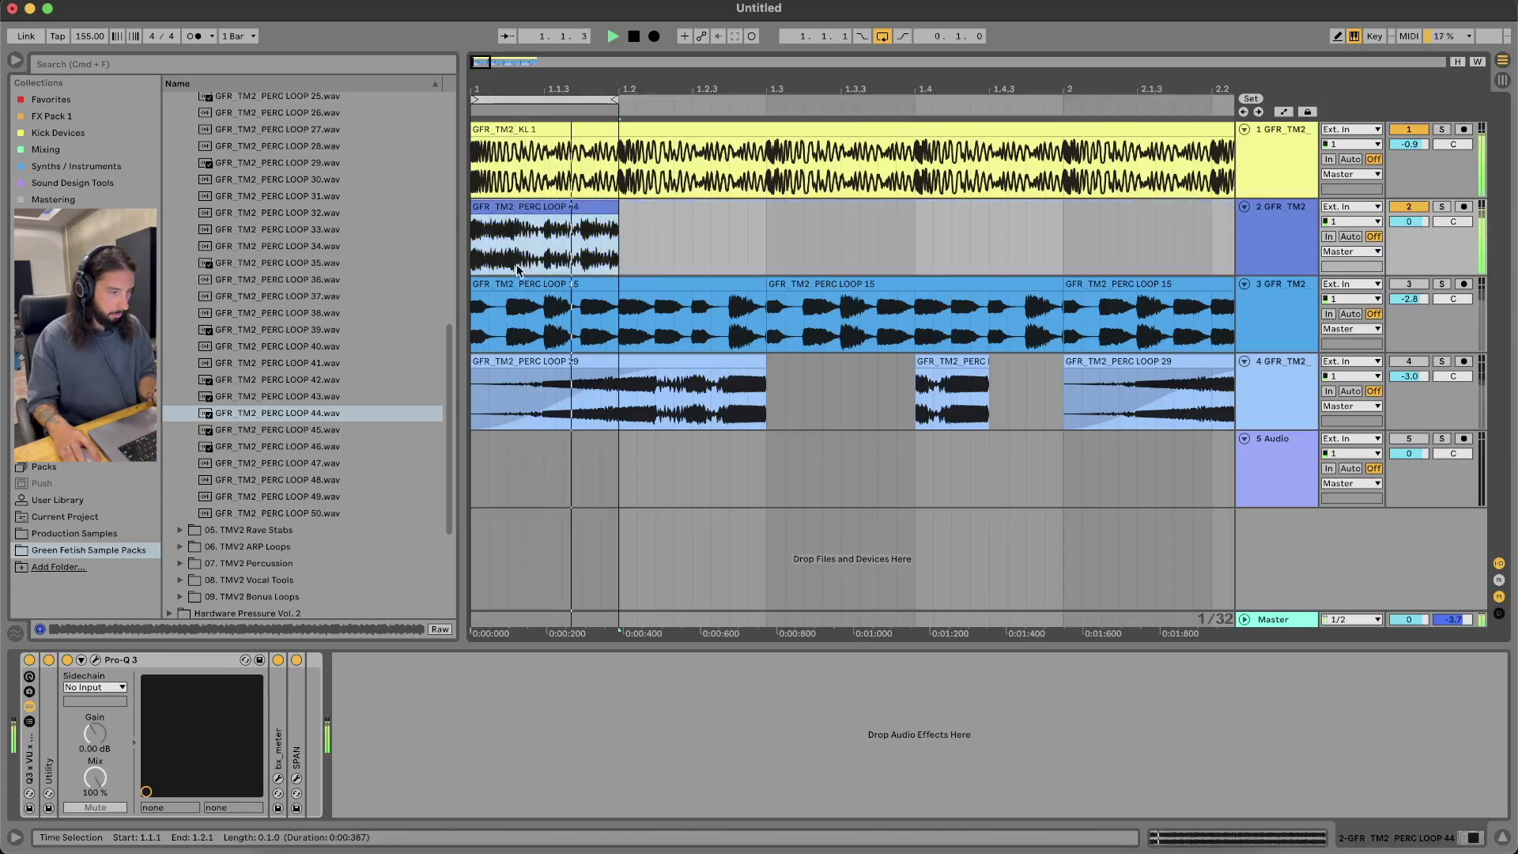
{"action": "key", "text": "space"}
Move the one-beat PERC LOOP 44 slice to 1.1.2 and play it against the kick
{"action": "left_click", "coordinate": [510, 236]}
{"action": "left_click_drag", "start_coordinate": [510, 235], "coordinate": [547, 227]}
{"action": "left_click", "coordinate": [477, 255]}
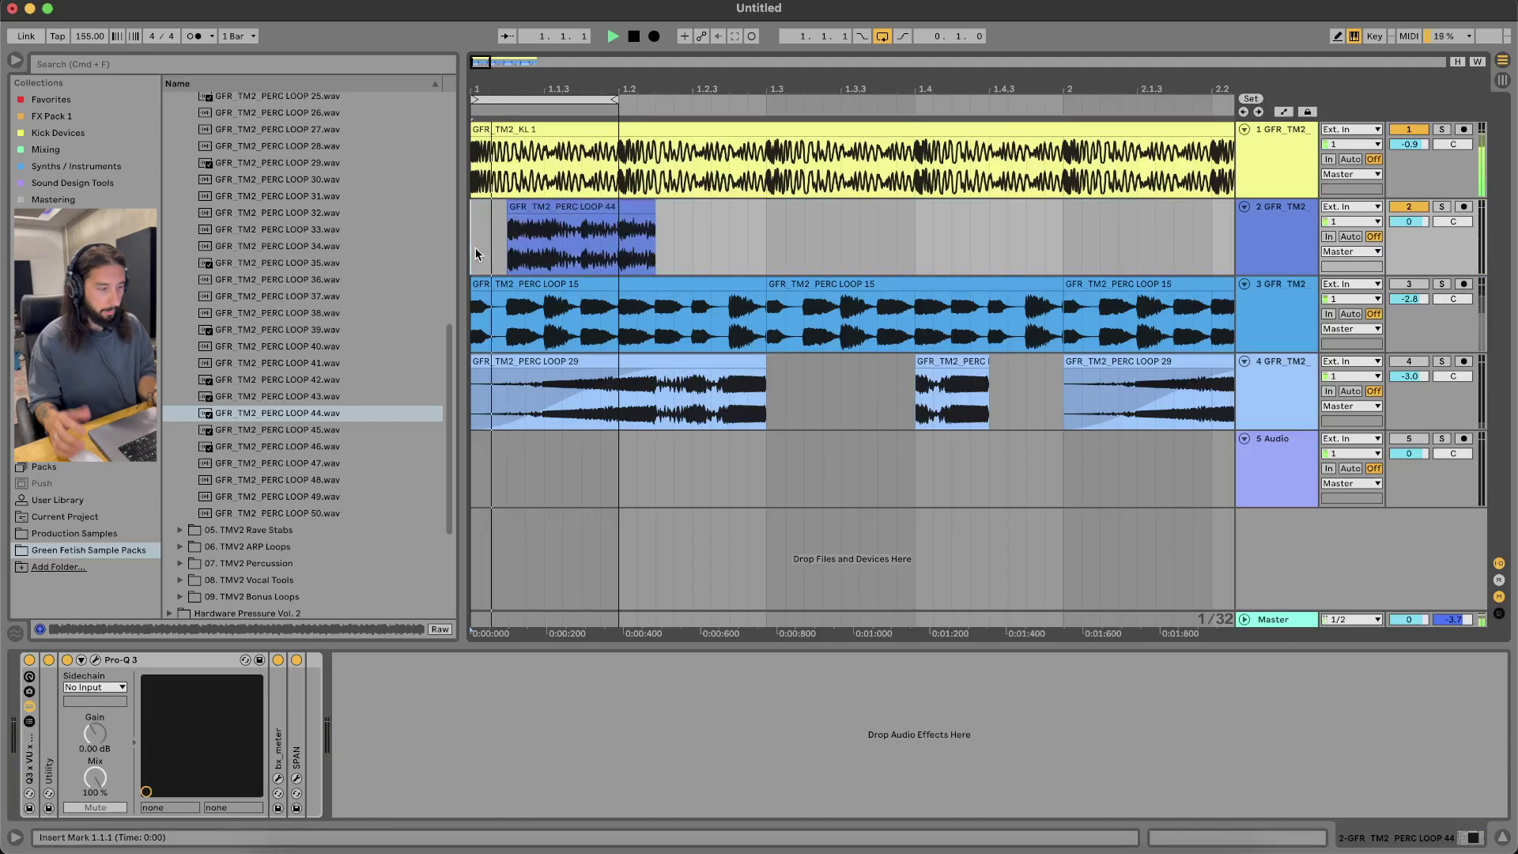
{"action": "key", "text": "space"}
Separate the kick clip at 1.2.1, add a curved fade-out to its first beat, and play it with the percussion slice
{"action": "left_click", "coordinate": [543, 208]}
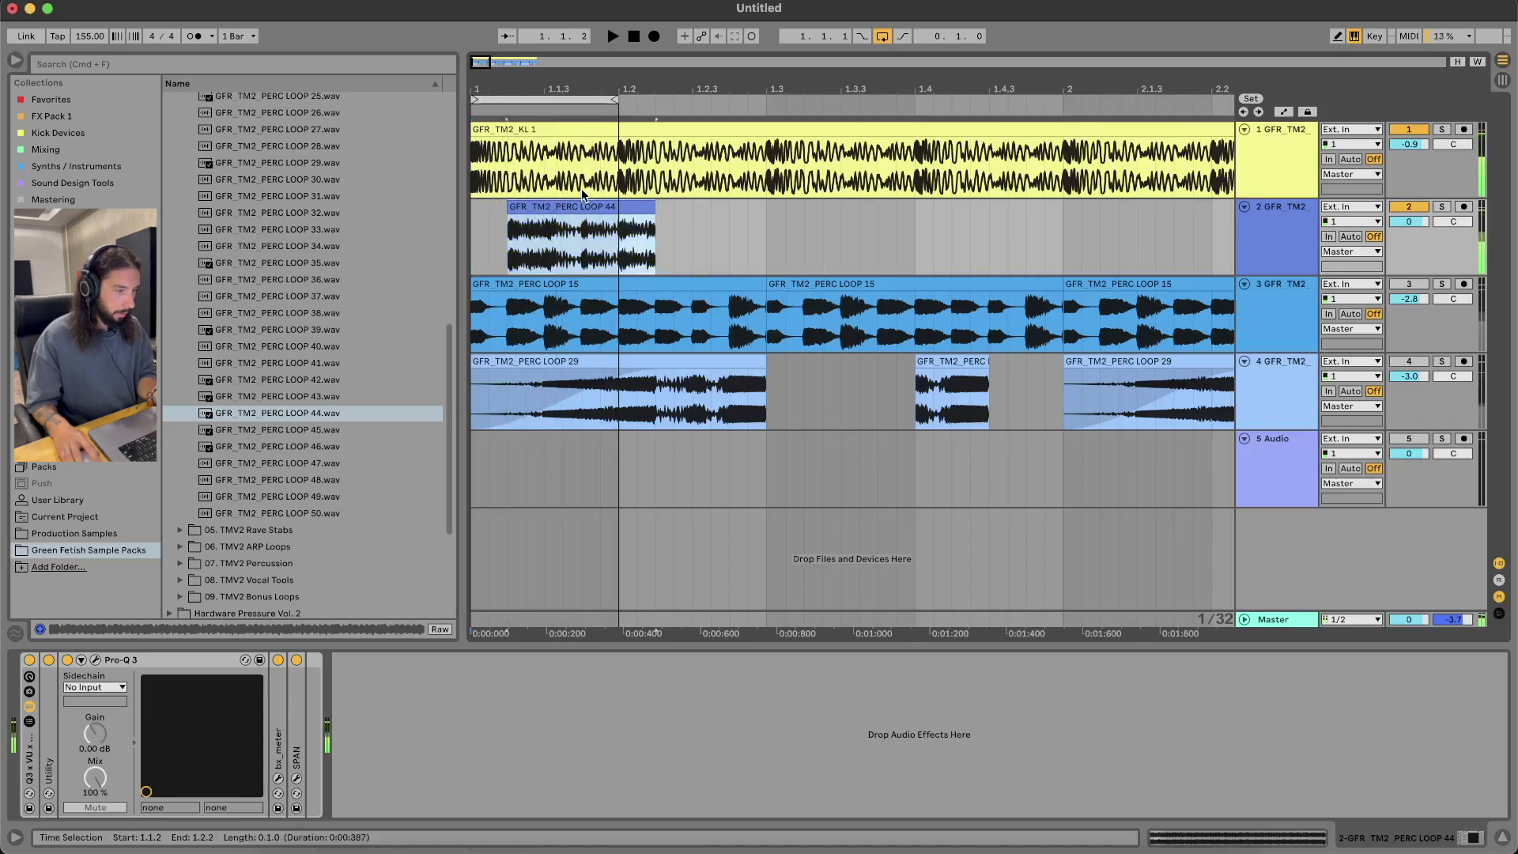
{"action": "left_click", "coordinate": [602, 179]}
{"action": "left_click_drag", "start_coordinate": [615, 145], "coordinate": [531, 173]}
{"action": "key", "text": "space"}
{"action": "key", "text": "space"}
{"action": "left_click", "coordinate": [548, 207]}
{"action": "key", "text": "space"}
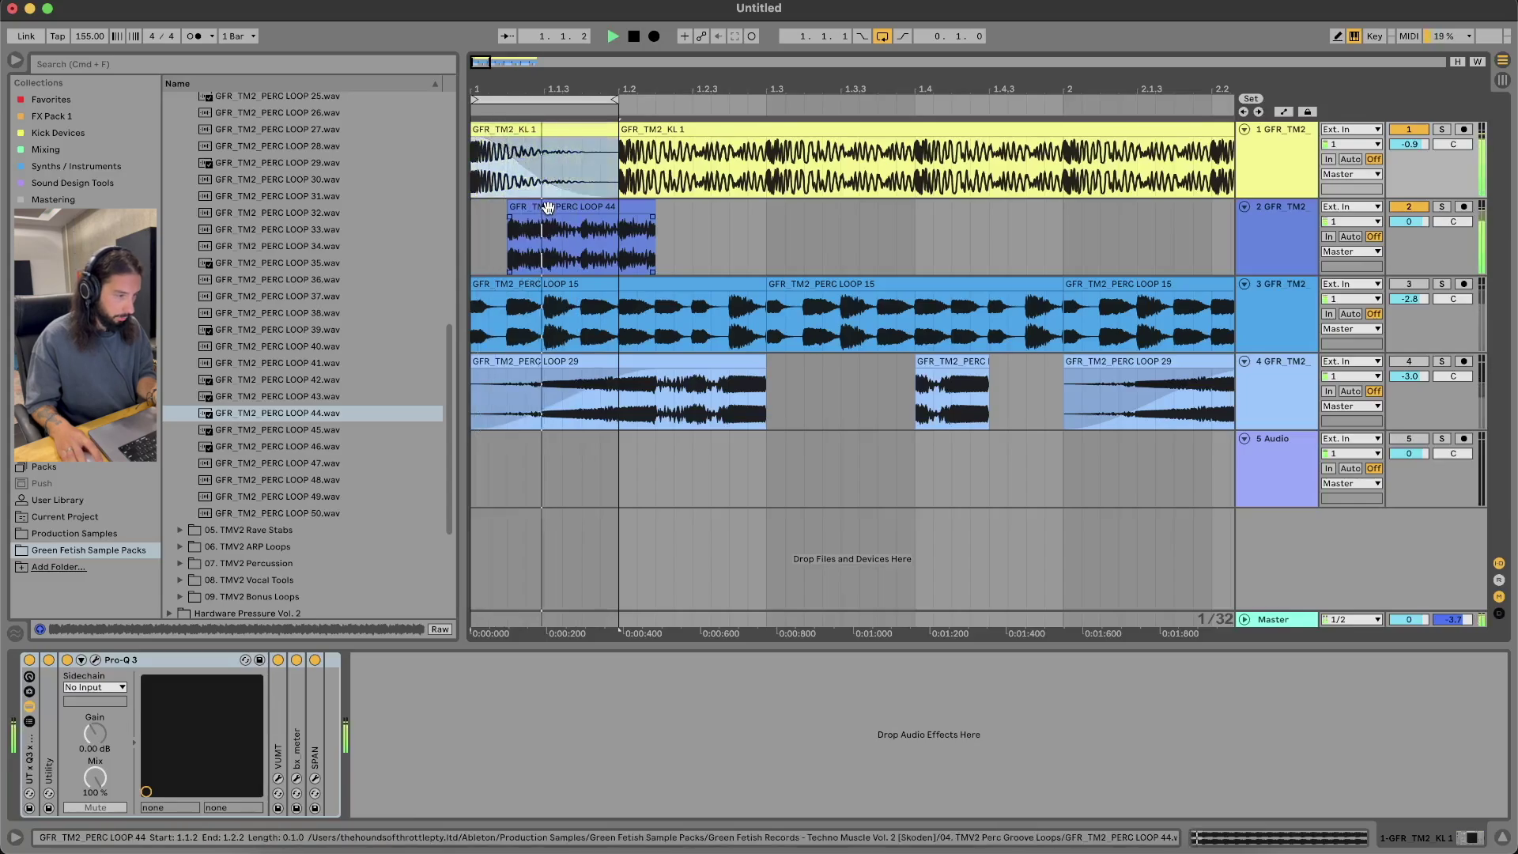
Rearrange PERC LOOP 44 into a half-beat piece at 1.1.1 and a second piece extended from 1.1.3 to 1.4.2
{"action": "mouse_move", "coordinate": [548, 207]}
{"action": "left_mouse_down"}
{"action": "mouse_move", "coordinate": [512, 209]}
{"action": "mouse_move", "coordinate": [663, 208]}
{"action": "mouse_move", "coordinate": [486, 207]}
{"action": "mouse_move", "coordinate": [577, 207]}
{"action": "mouse_move", "coordinate": [544, 207]}
{"action": "left_mouse_up"}
{"action": "key", "text": "space"}
{"action": "key", "text": "super+e"}
{"action": "left_click", "coordinate": [583, 217]}
{"action": "left_click", "coordinate": [609, 208]}
{"action": "left_click_drag", "start_coordinate": [637, 207], "coordinate": [952, 225]}
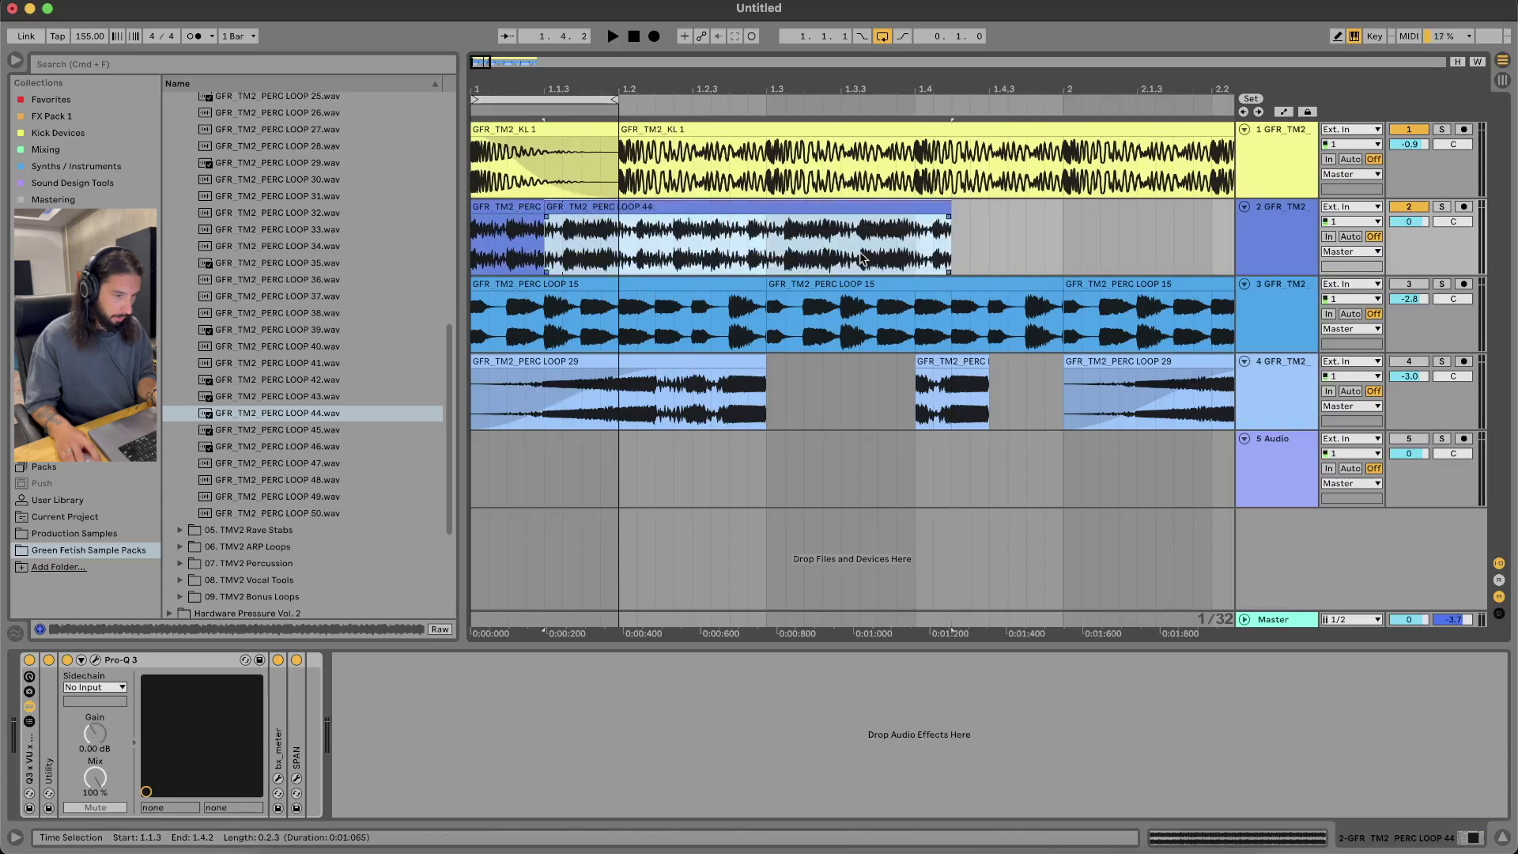
Split the extended PERC LOOP 44 piece just past 1.3, move a section to the start of the loop, and play it
{"action": "left_click", "coordinate": [788, 253]}
{"action": "key", "text": "super+e"}
{"action": "left_click_drag", "start_coordinate": [800, 207], "coordinate": [475, 247]}
{"action": "left_click", "coordinate": [566, 238]}
{"action": "key", "text": "space"}
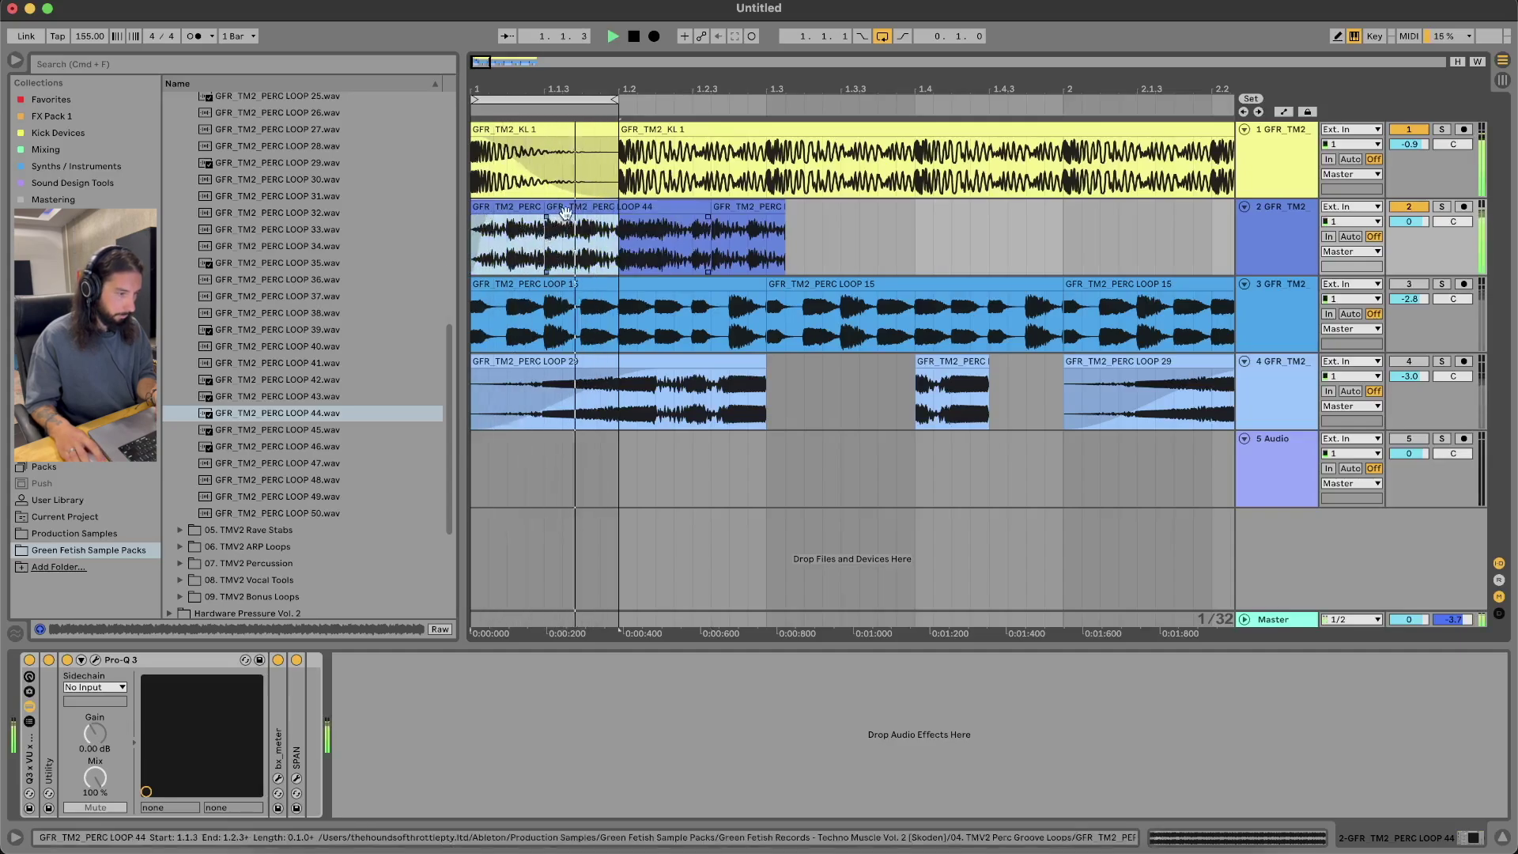
Cut a sixteenth-note slice from PERC LOOP 44, duplicate it across the first beat of track 2, and play it
{"action": "key", "text": "space"}
{"action": "left_click", "coordinate": [581, 234]}
{"action": "key", "text": "super+e"}
{"action": "left_click_drag", "start_coordinate": [562, 208], "coordinate": [487, 213]}
{"action": "key", "text": "super+d"}
{"action": "key", "text": "super+d"}
{"action": "key", "text": "super+d"}
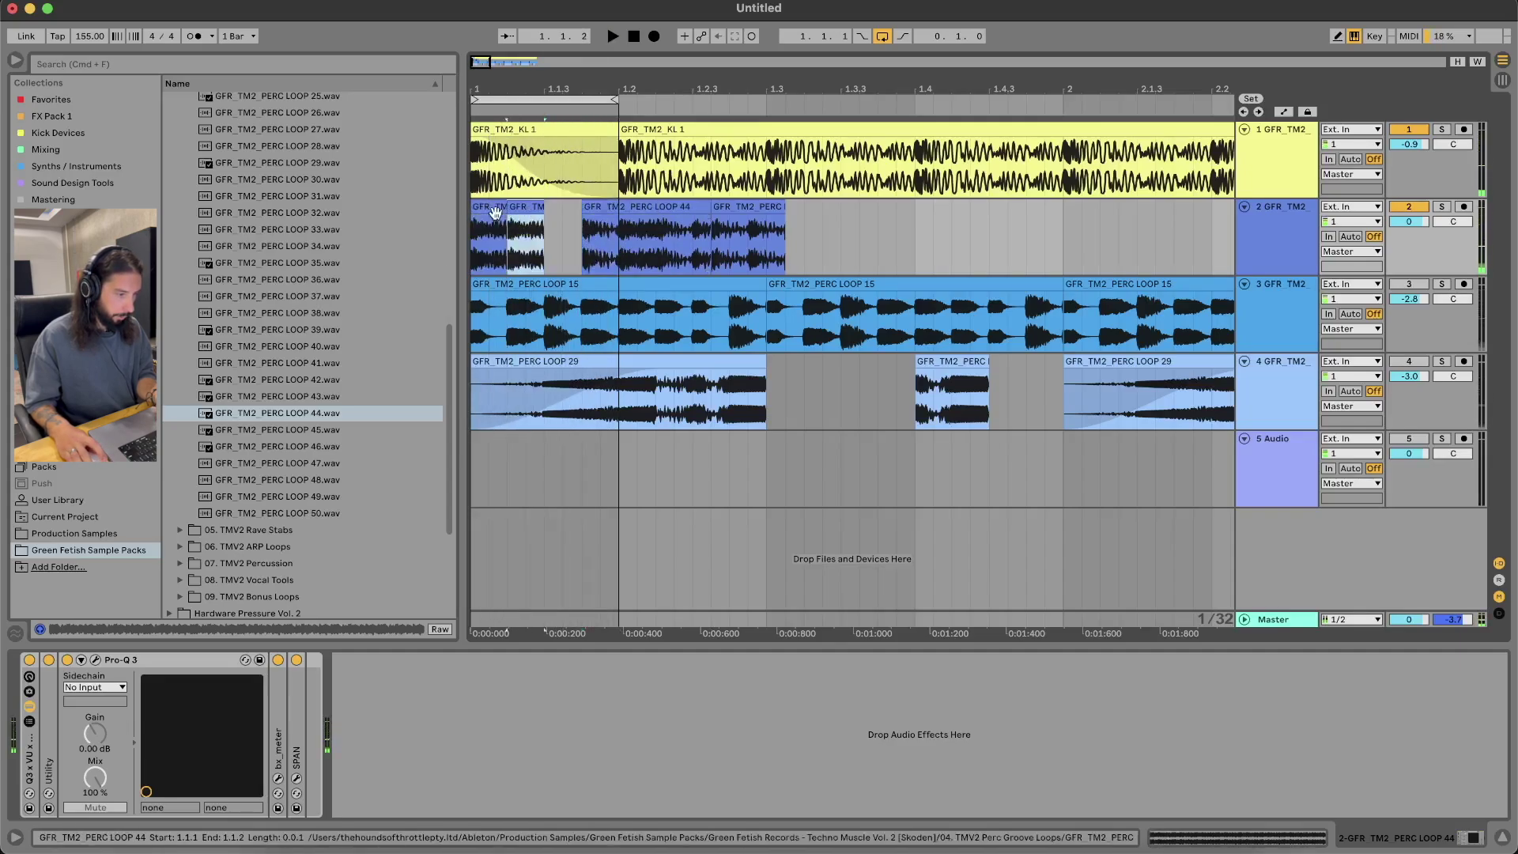
{"action": "left_click", "coordinate": [494, 211]}
{"action": "key", "text": "space"}
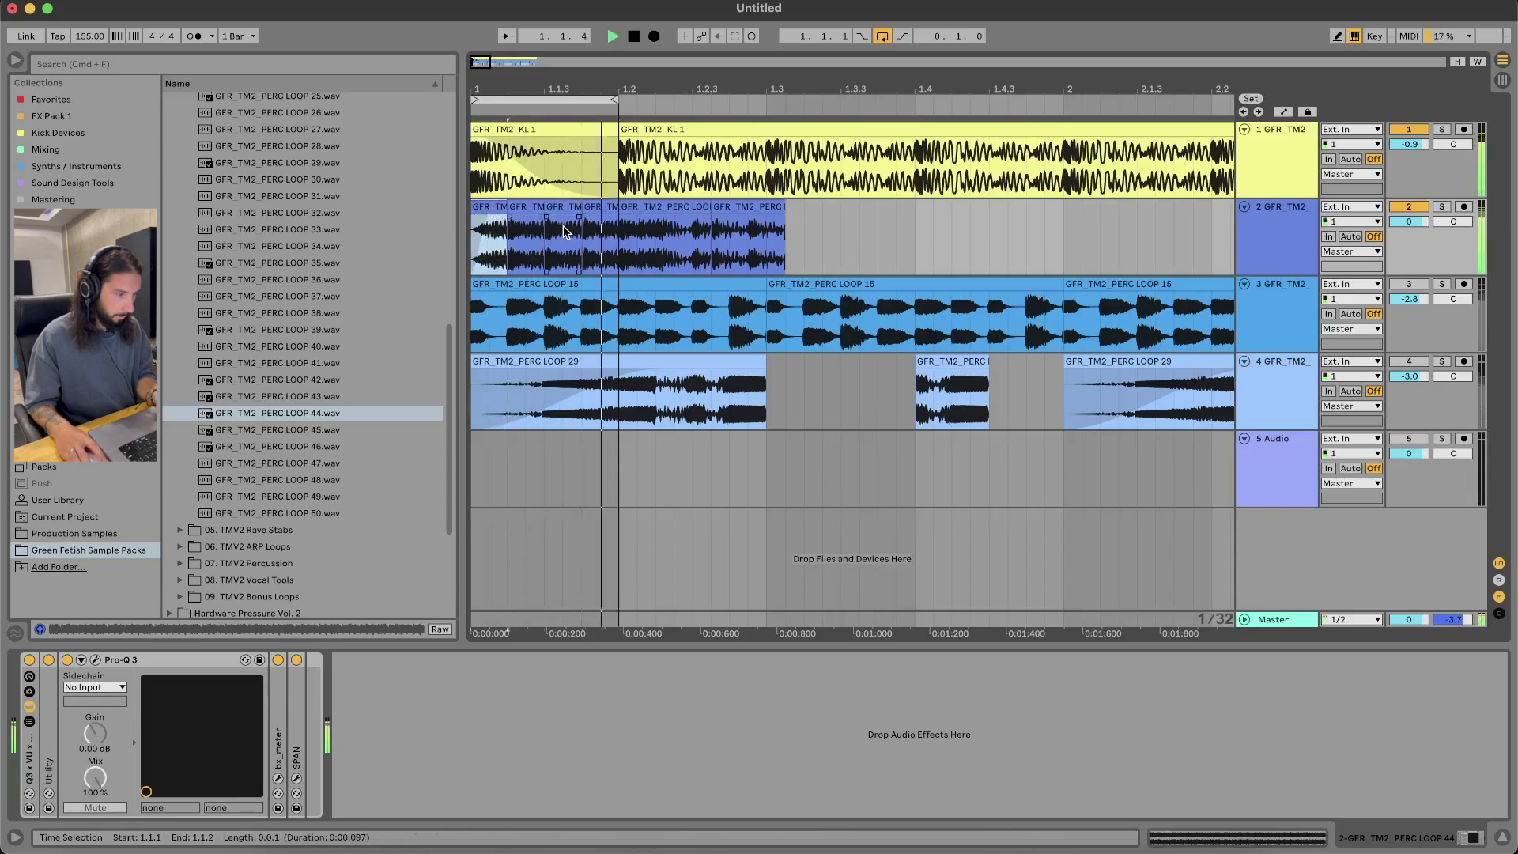
{"action": "key", "text": "space"}
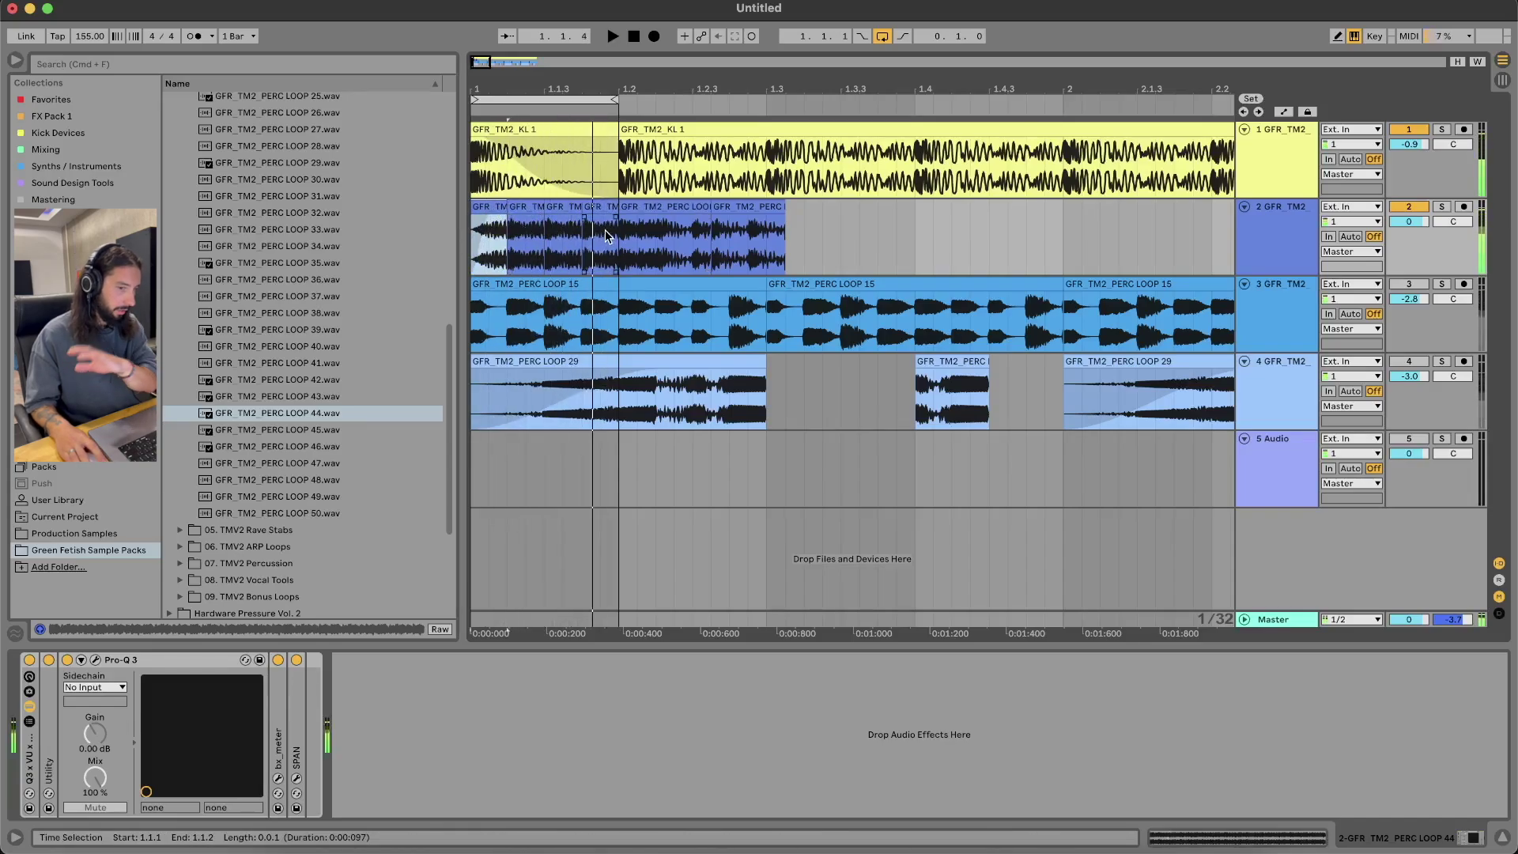
Replace the sixteenth-note slices on the first beat with one continuous PERC LOOP 44 slice and play the loop
{"action": "left_click", "coordinate": [667, 211]}
{"action": "left_click_drag", "start_coordinate": [666, 212], "coordinate": [611, 209]}
{"action": "key", "text": "space"}
{"action": "left_click", "coordinate": [594, 158]}
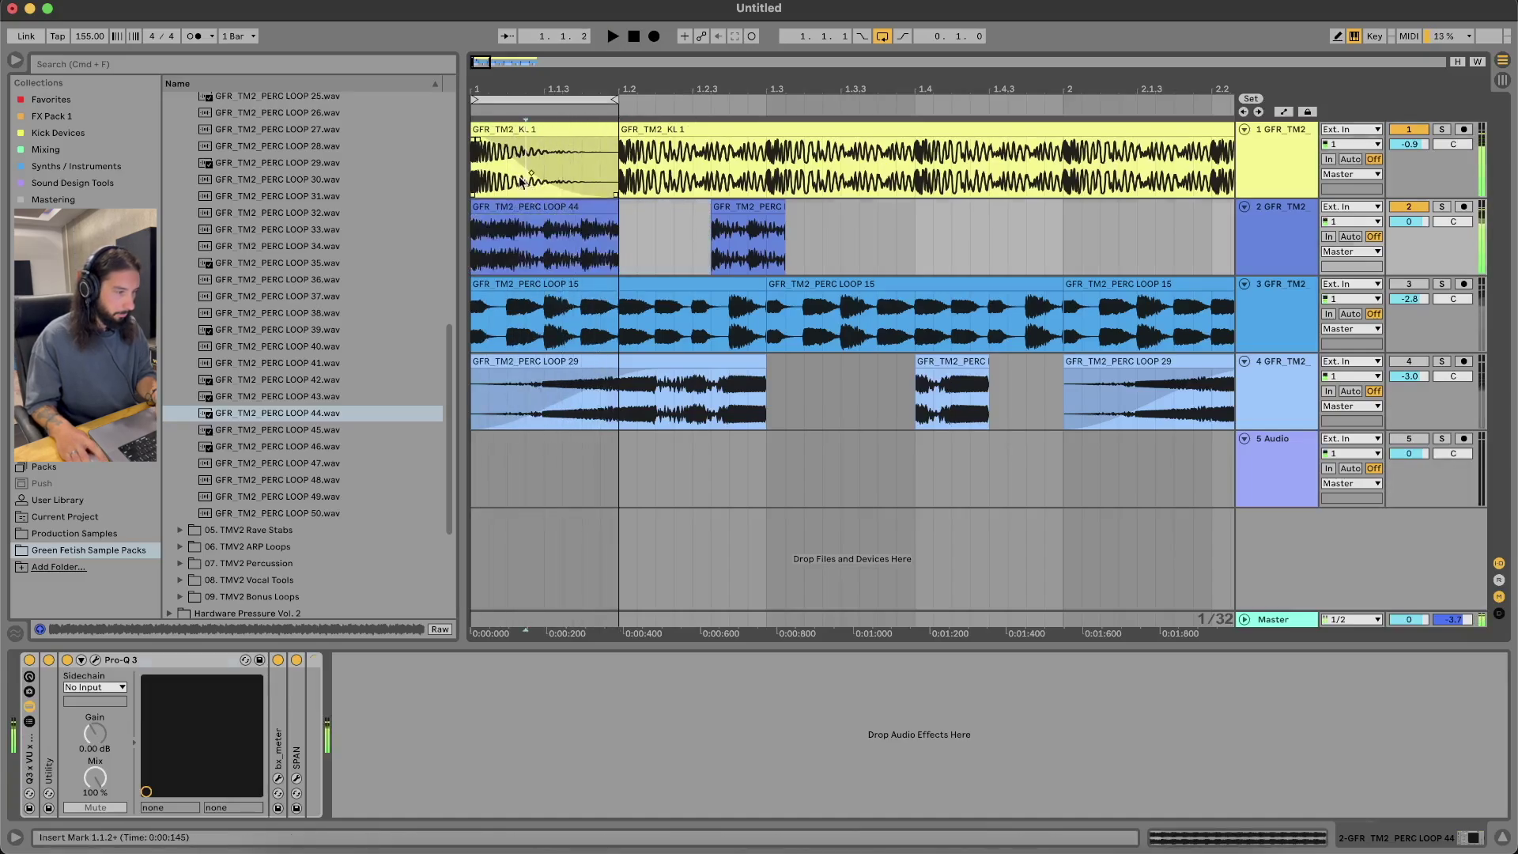
{"action": "key", "text": "space"}
{"action": "left_click_drag", "start_coordinate": [623, 129], "coordinate": [506, 156]}
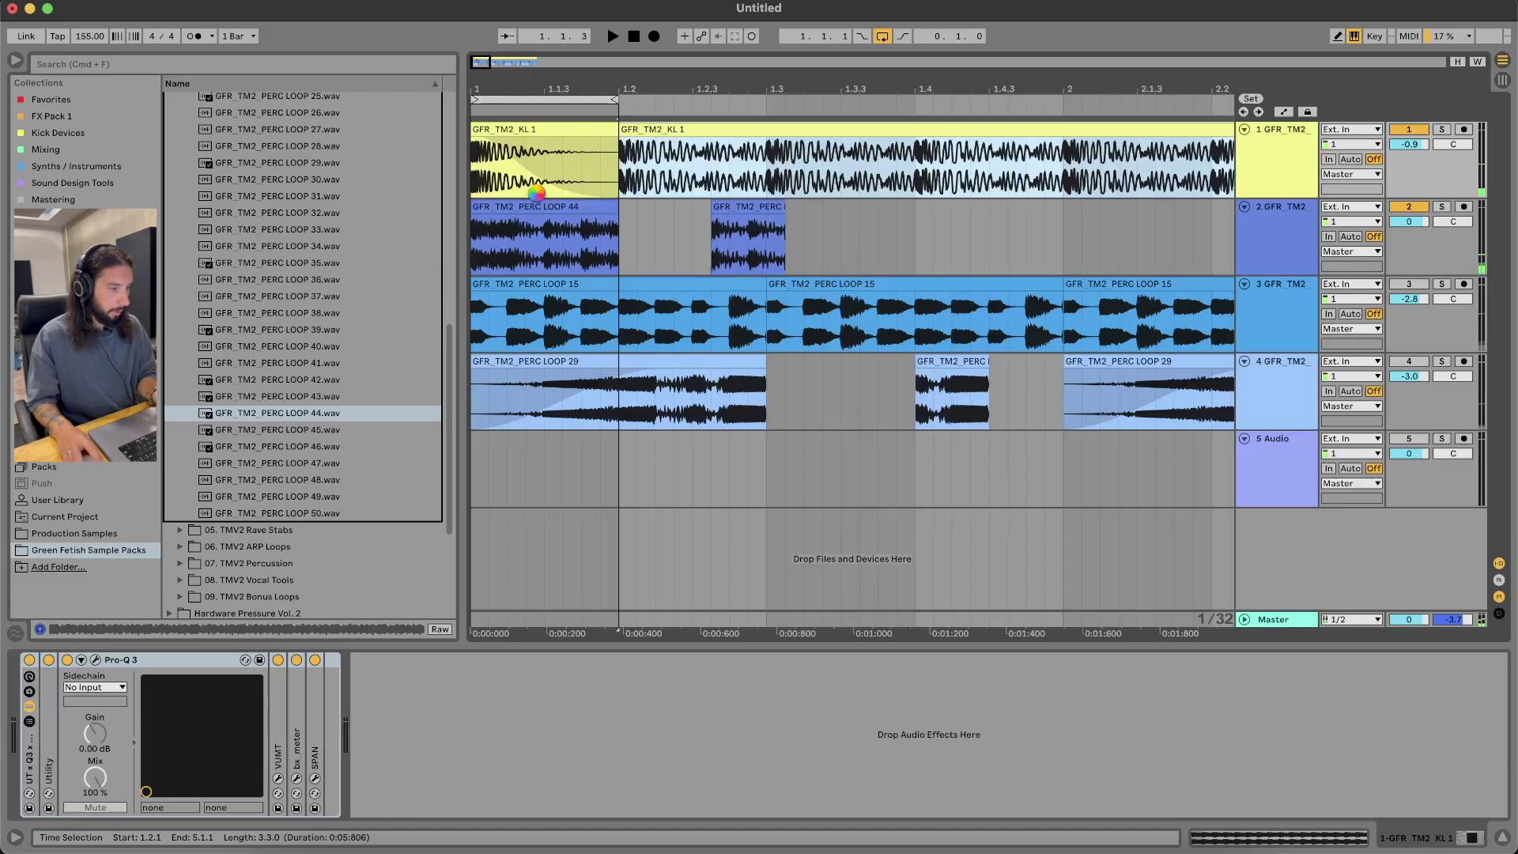
{"action": "left_click_drag", "start_coordinate": [537, 192], "coordinate": [306, 147]}
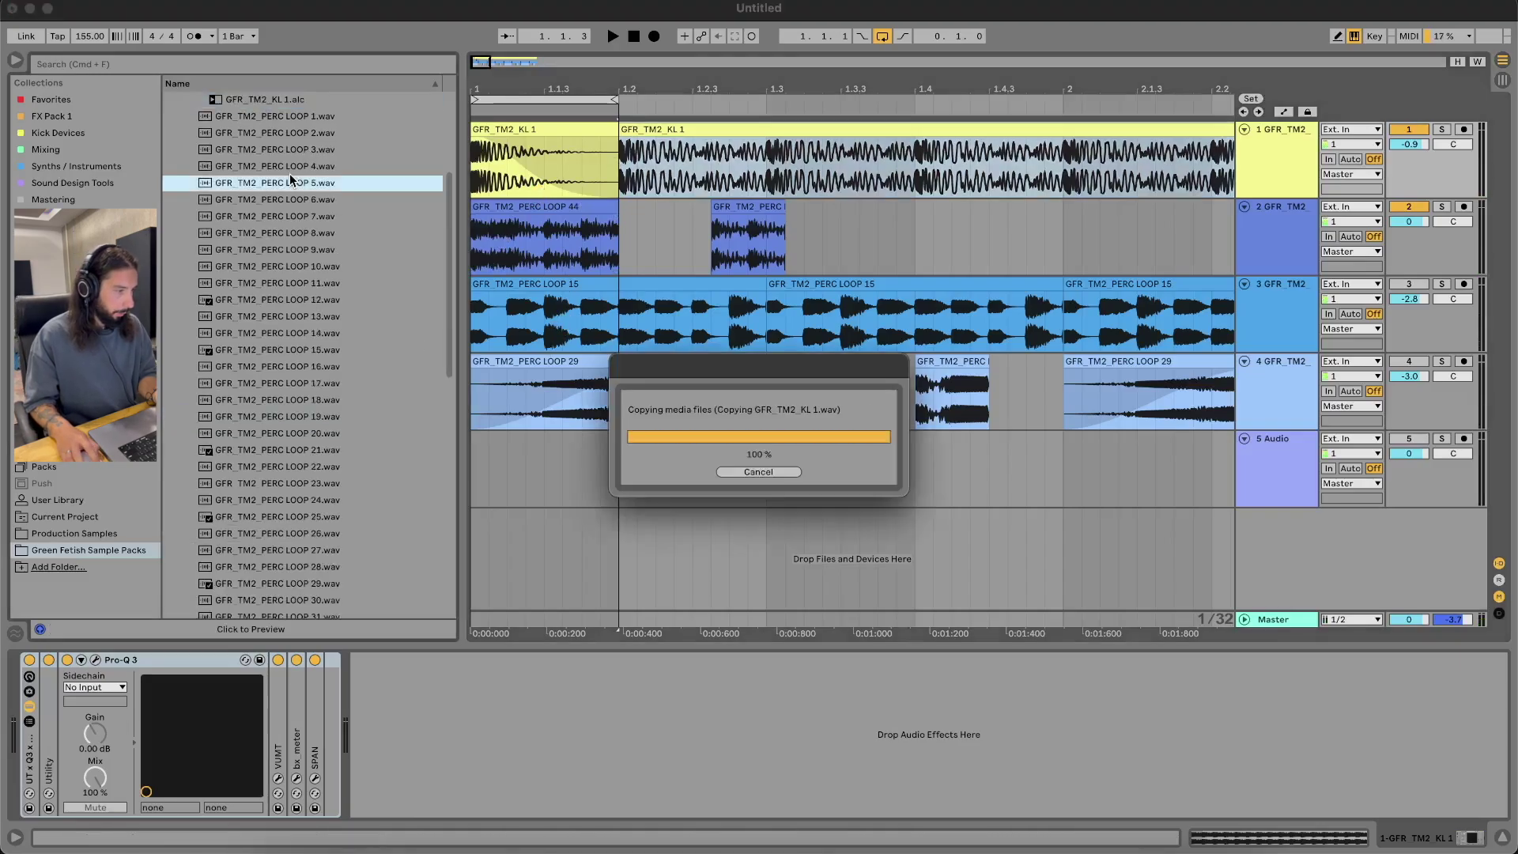
{"action": "left_click", "coordinate": [264, 113]}
{"action": "key", "text": "BackSpace"}
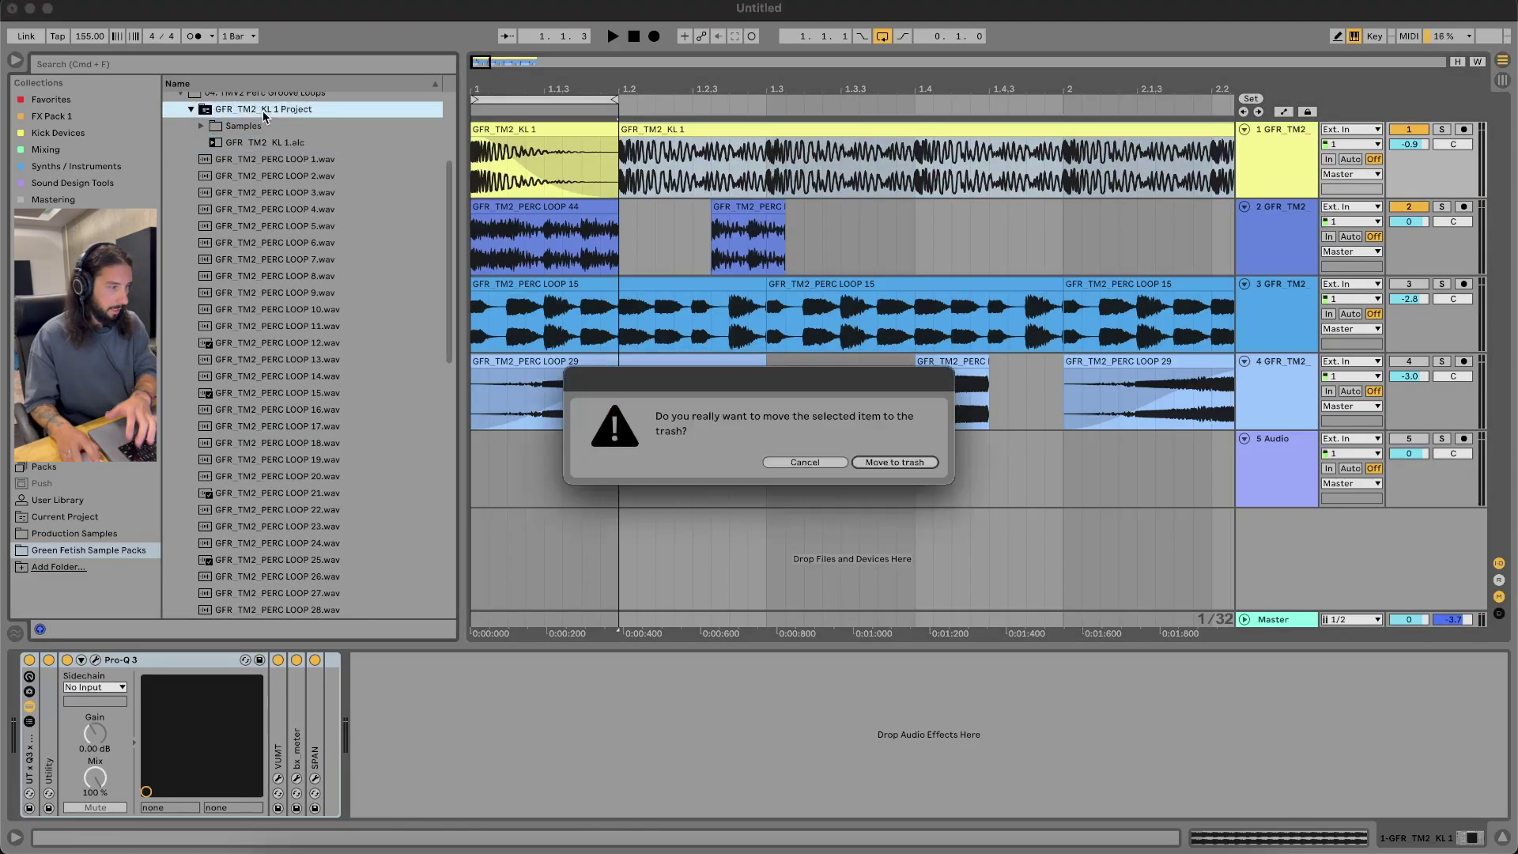
{"action": "left_click", "coordinate": [867, 463]}
Extend the kick clip back to 1.1.1 over its faded first beat and delete all PERC LOOP 44 slices from track 2
{"action": "left_click_drag", "start_coordinate": [619, 126], "coordinate": [373, 132]}
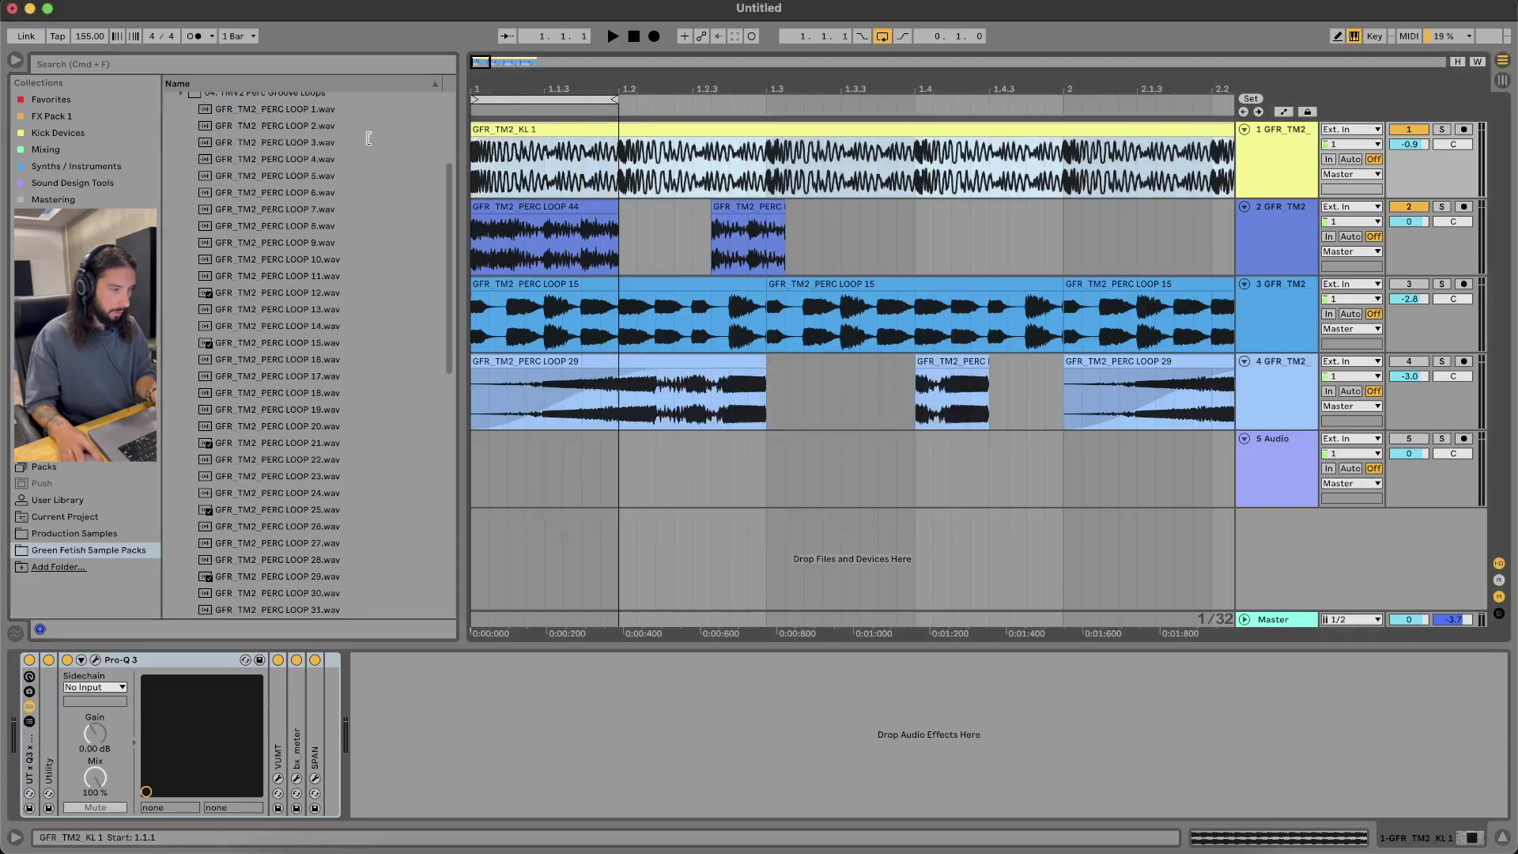
{"action": "left_click_drag", "start_coordinate": [860, 238], "coordinate": [349, 236]}
{"action": "key", "text": "BackSpace"}
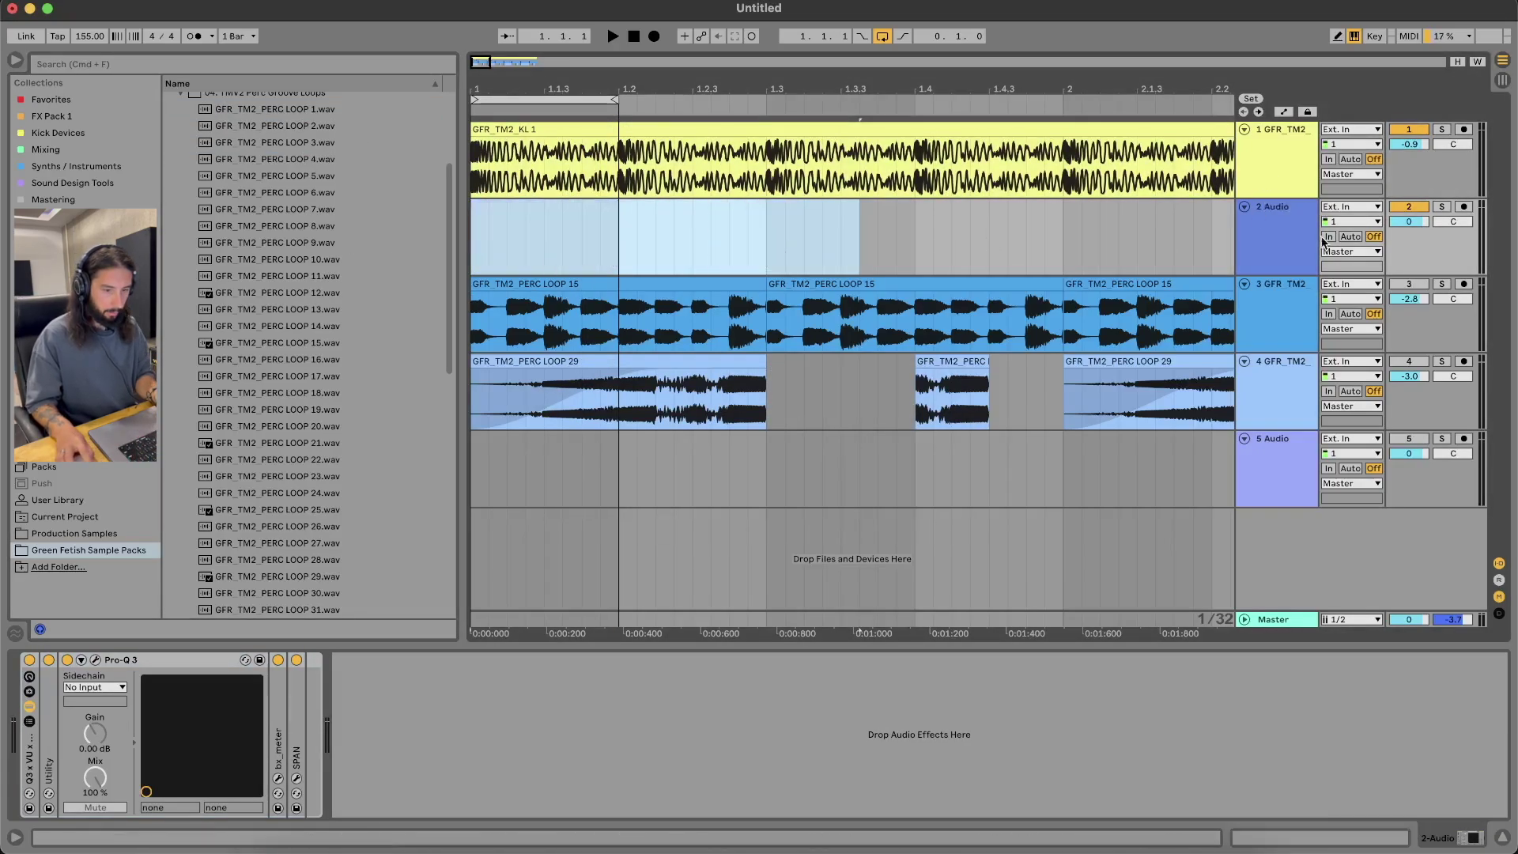
Unmute tracks 3, 4 and 5 and play the kick and percussion layers from the start
{"action": "left_click", "coordinate": [1404, 284]}
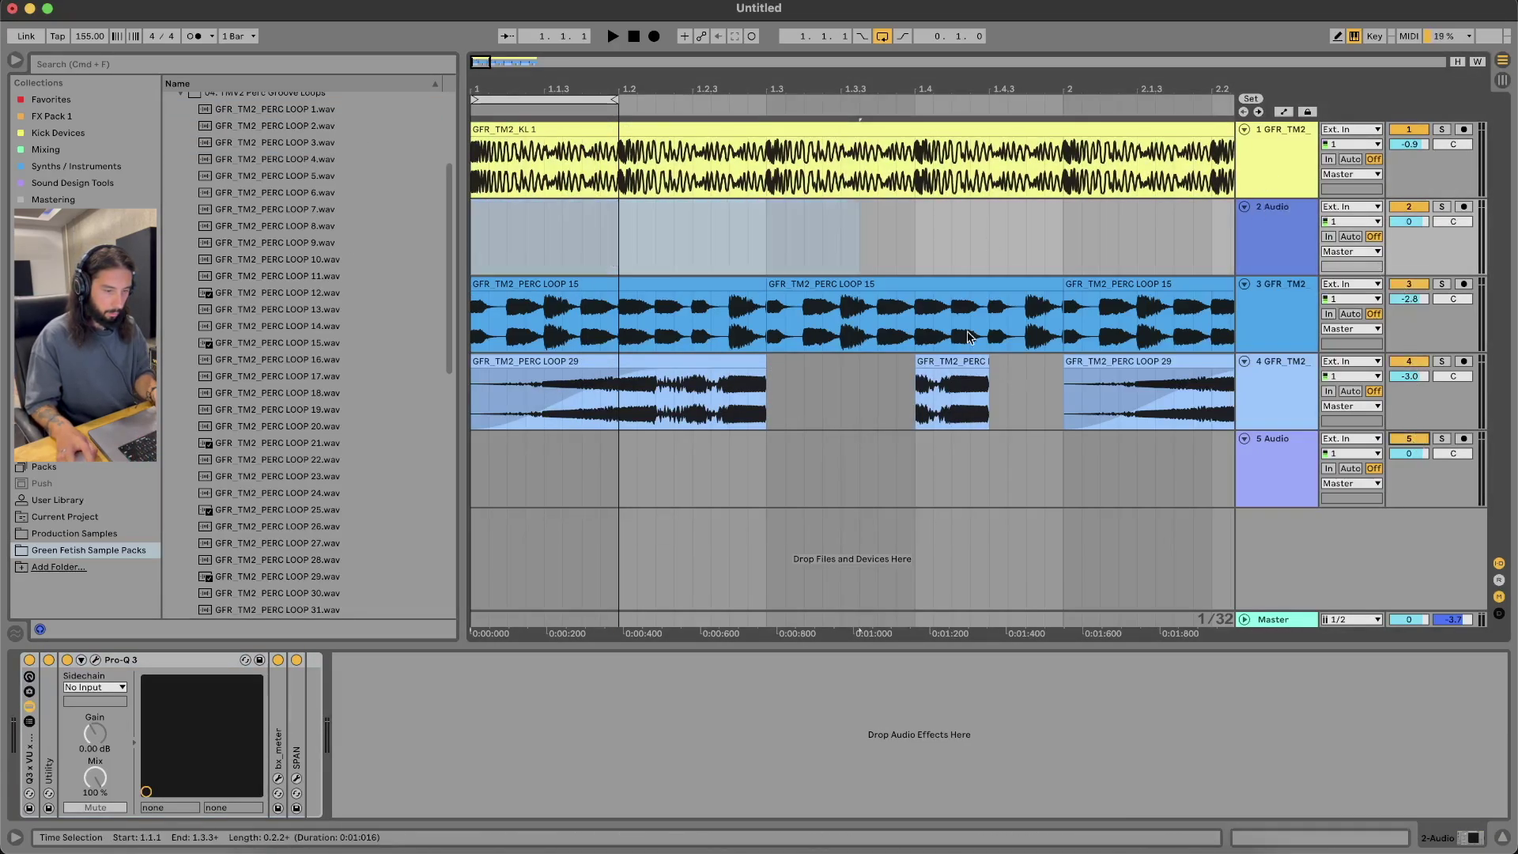
{"action": "left_click", "coordinate": [973, 343]}
{"action": "key", "text": "minus"}
{"action": "key", "text": "minus"}
{"action": "key", "text": "minus"}
{"action": "left_click", "coordinate": [884, 316]}
{"action": "left_click", "coordinate": [884, 271]}
{"action": "key", "text": "space"}
{"action": "left_click", "coordinate": [485, 285]}
{"action": "key", "text": "space"}
{"action": "key", "text": "space"}
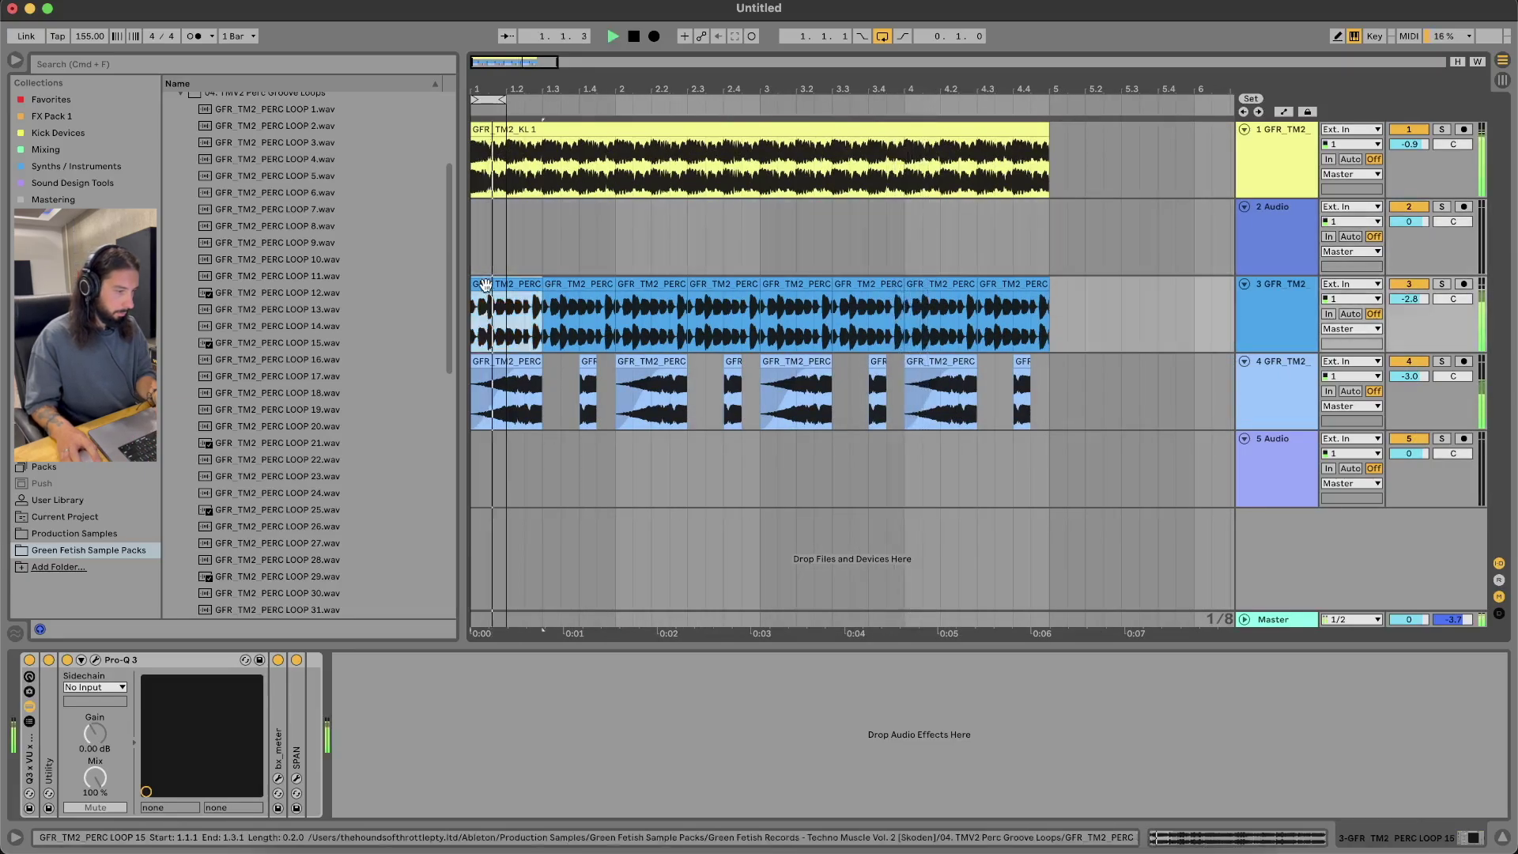
Consolidate the PERC LOOP 29 slices on track 4 into one four-bar clip and play the loop
{"action": "key", "text": "space"}
{"action": "left_click_drag", "start_coordinate": [1055, 415], "coordinate": [272, 368]}
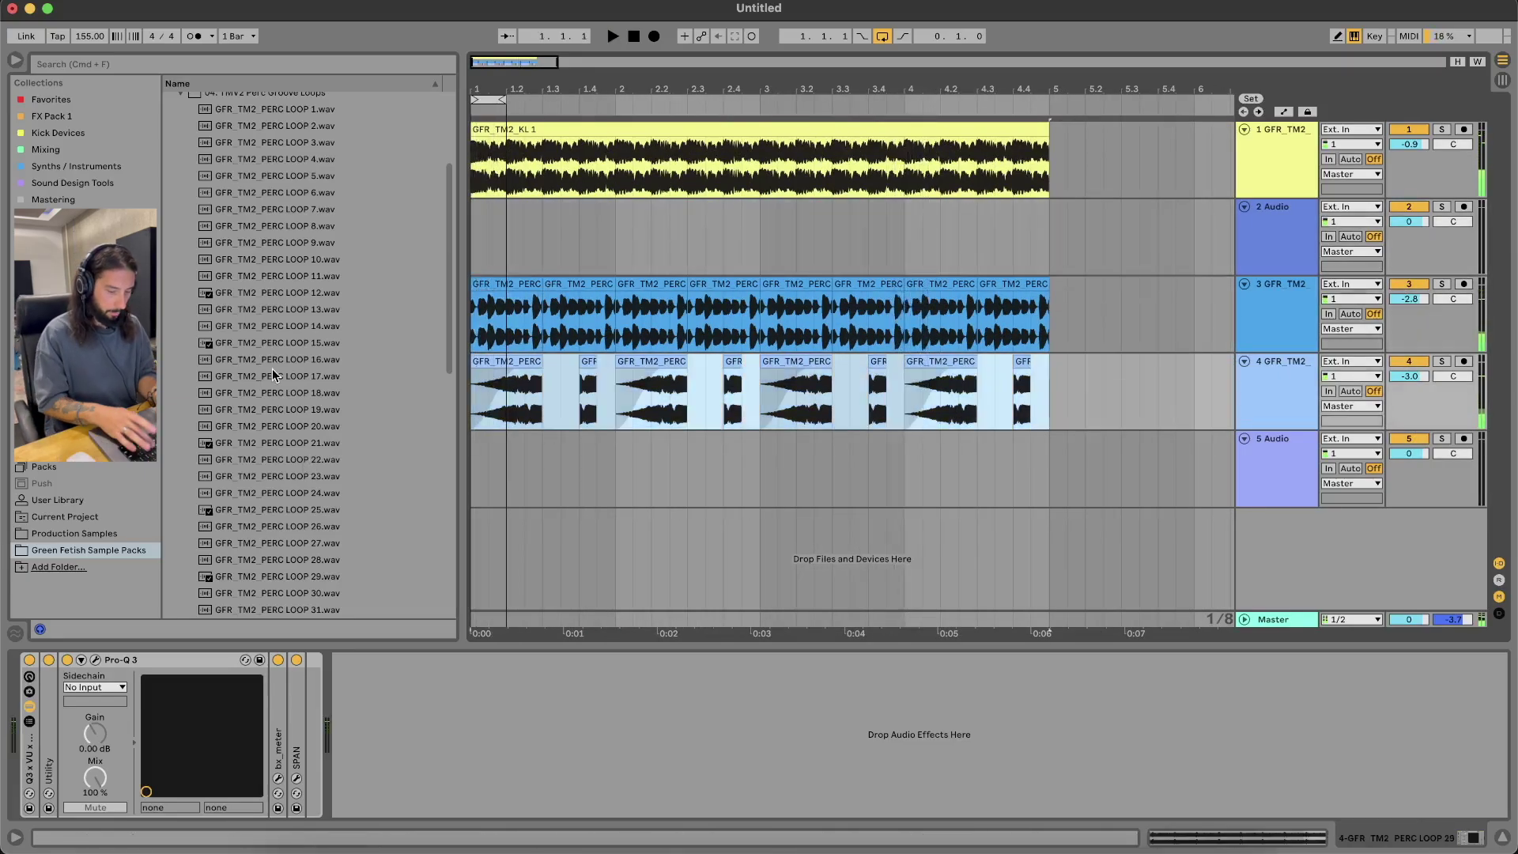
{"action": "key", "text": "super+j"}
{"action": "key", "text": "space"}
{"action": "key", "text": "space"}
Open the 05. TMV2 Rave Stabs folder and audition STAB 1, 10, 14 and 18
{"action": "left_click", "coordinate": [311, 412]}
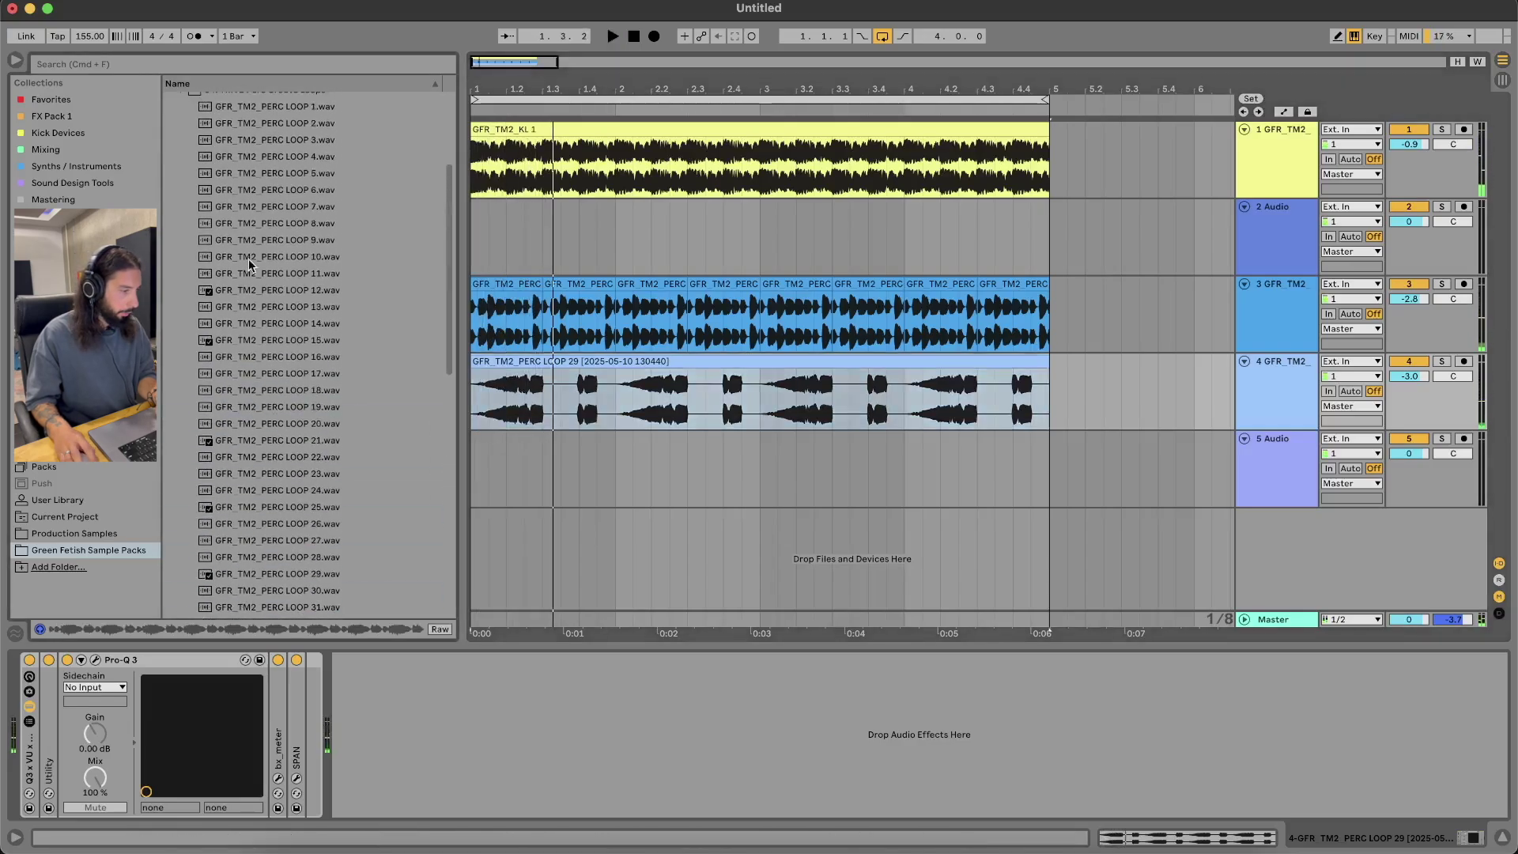
{"action": "scroll", "coordinate": [249, 260], "scroll_direction": "up", "scroll_amount": 5}
{"action": "left_click", "coordinate": [181, 266]}
{"action": "left_click", "coordinate": [182, 283]}
{"action": "key", "text": "Down"}
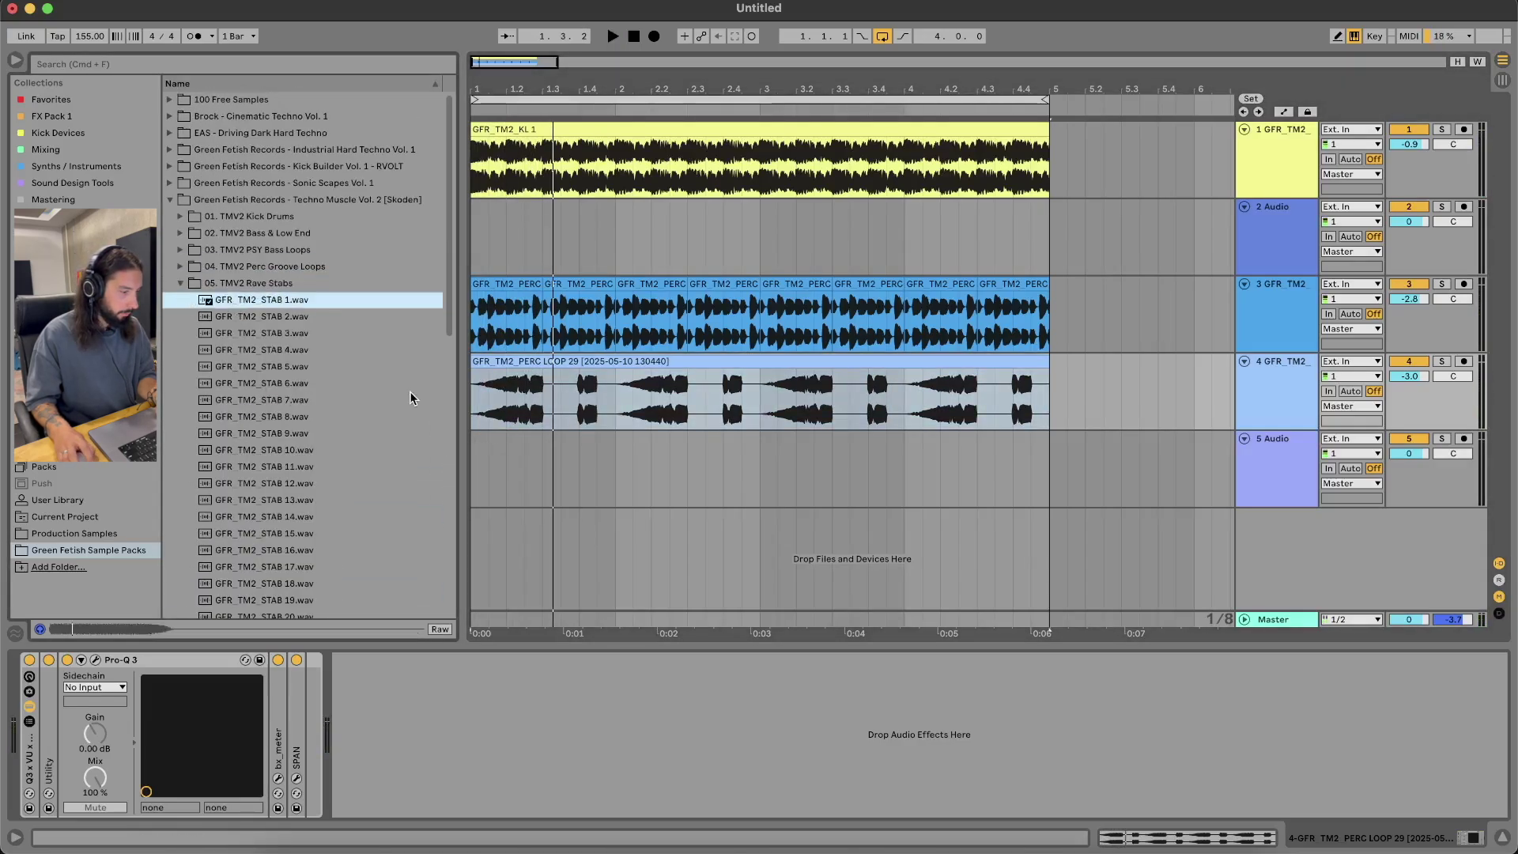
{"action": "scroll", "coordinate": [313, 373], "scroll_direction": "down", "scroll_amount": 4}
{"action": "left_click", "coordinate": [315, 373]}
{"action": "scroll", "coordinate": [367, 386], "scroll_direction": "down", "scroll_amount": 3}
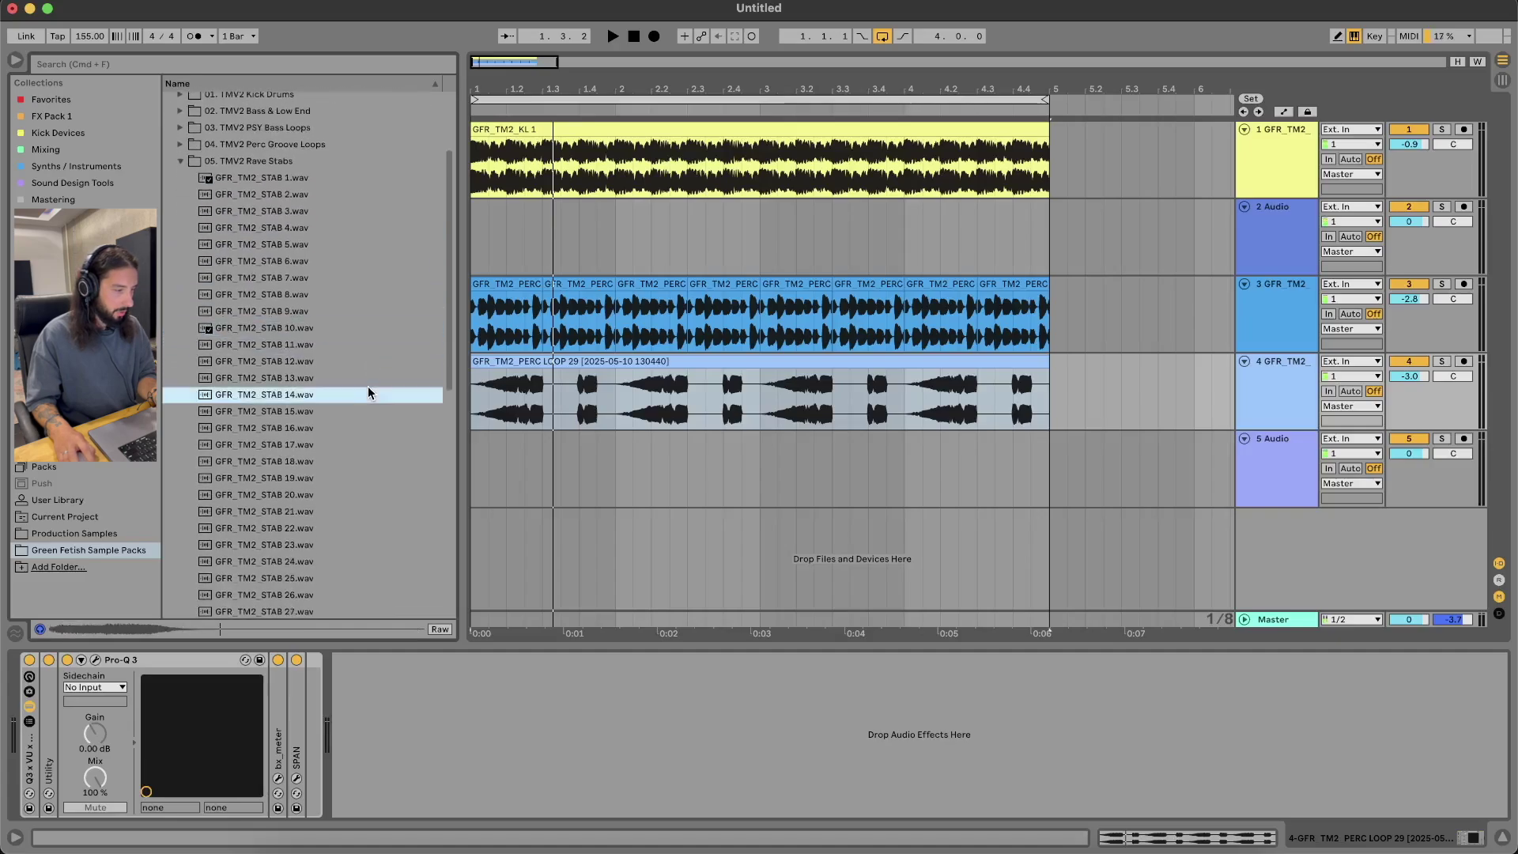
{"action": "left_click", "coordinate": [368, 388]}
{"action": "scroll", "coordinate": [367, 386], "scroll_direction": "down", "scroll_amount": 3}
{"action": "left_click", "coordinate": [368, 386]}
Place STAB 14 on track 5 at 1.3.1 and shorten the clip to end at 2.1.1
{"action": "left_click_drag", "start_coordinate": [286, 322], "coordinate": [614, 466]}
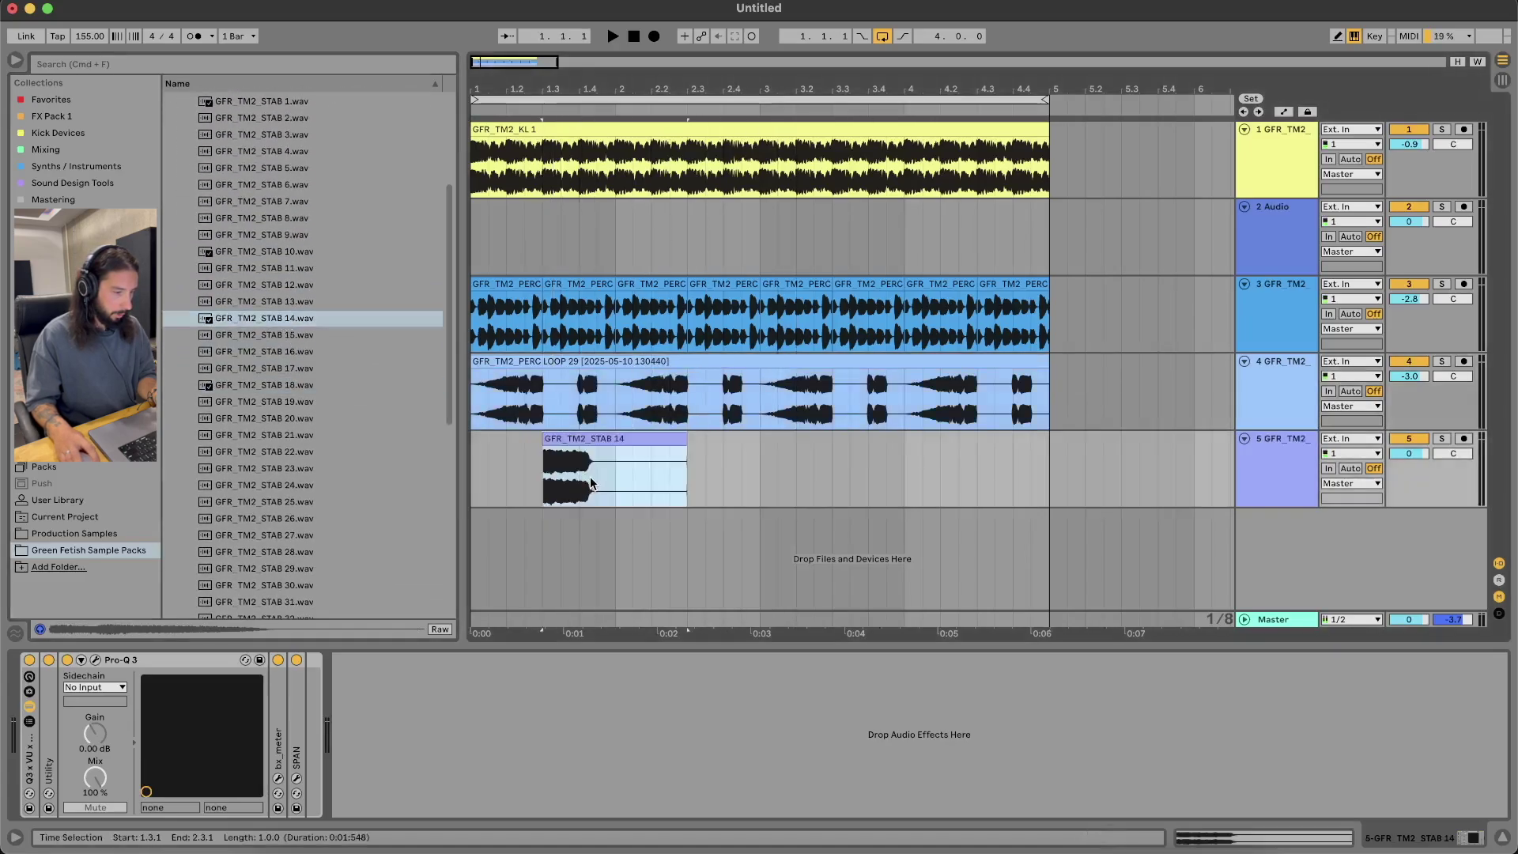
{"action": "left_click", "coordinate": [676, 437]}
{"action": "key", "text": "Delete"}
{"action": "left_click", "coordinate": [669, 445]}
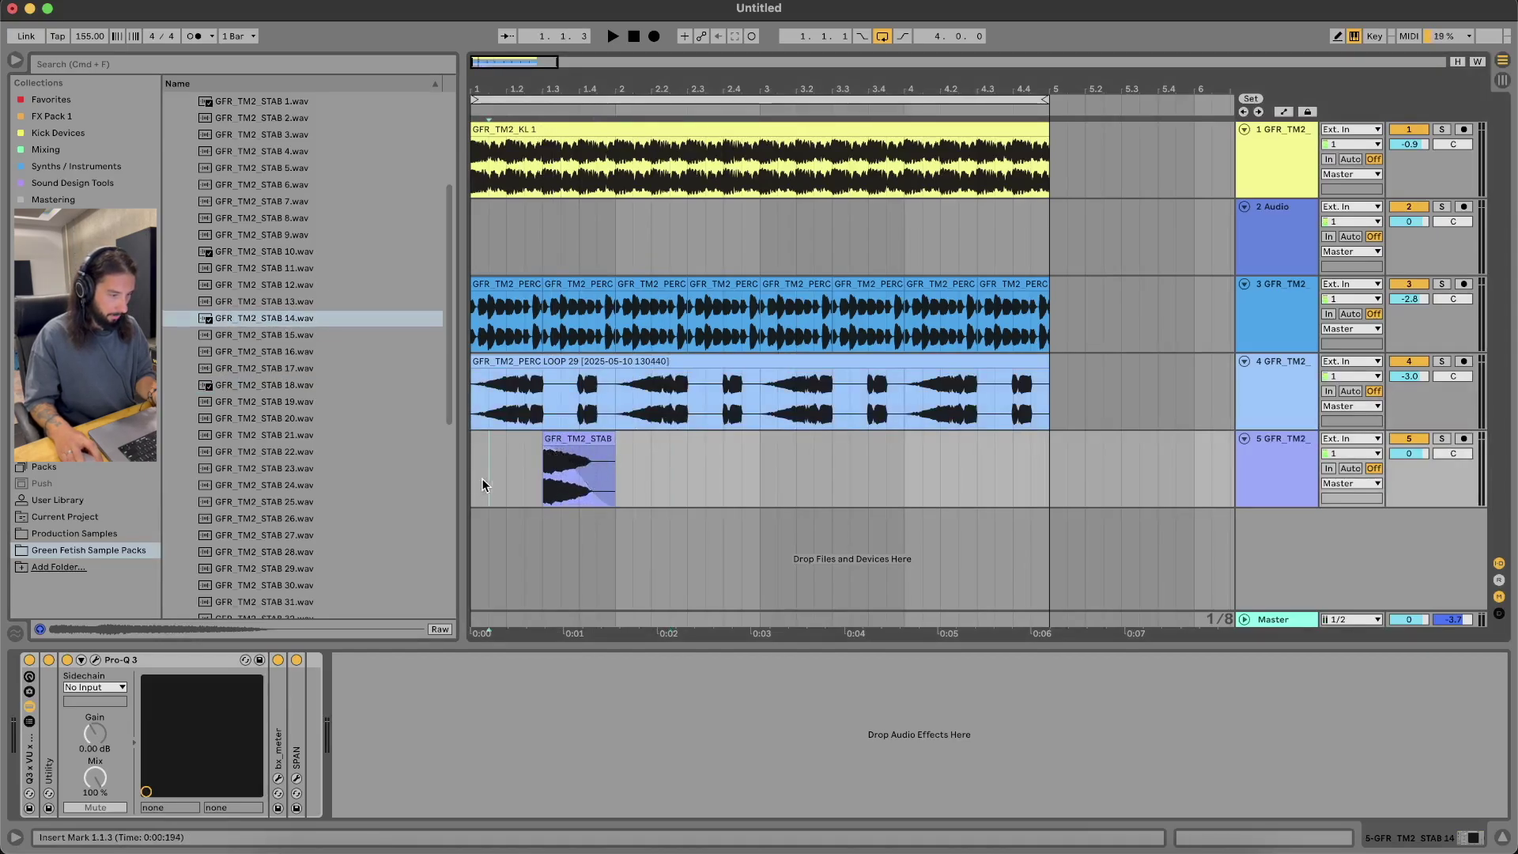
Play the loop with the stab and set track 5's volume to -5.1 dB
{"action": "left_click", "coordinate": [1443, 362]}
{"action": "key", "text": "space"}
{"action": "key", "text": "space"}
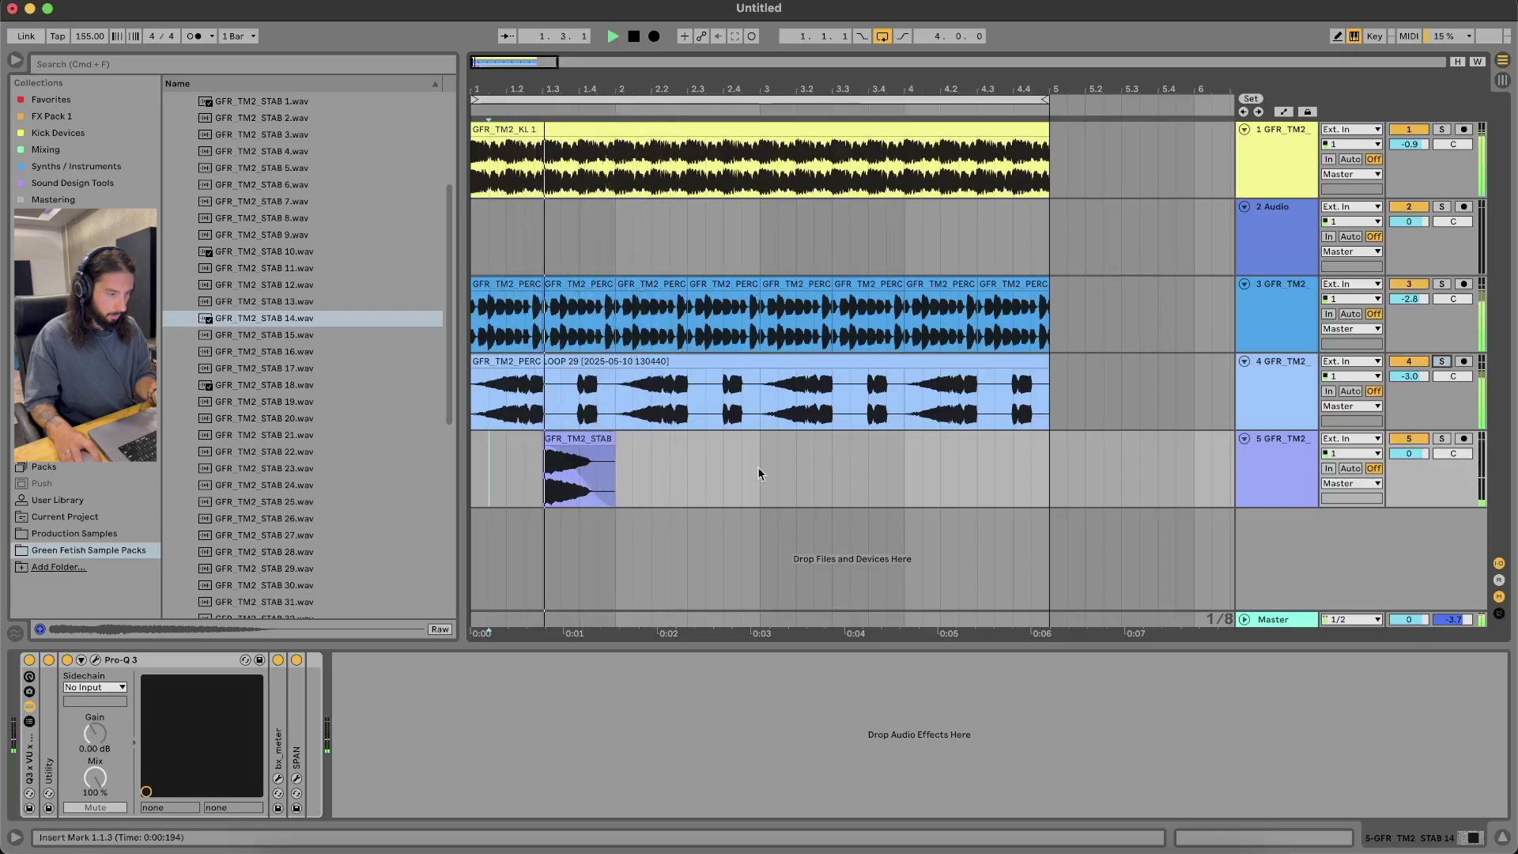
{"action": "key", "text": "space"}
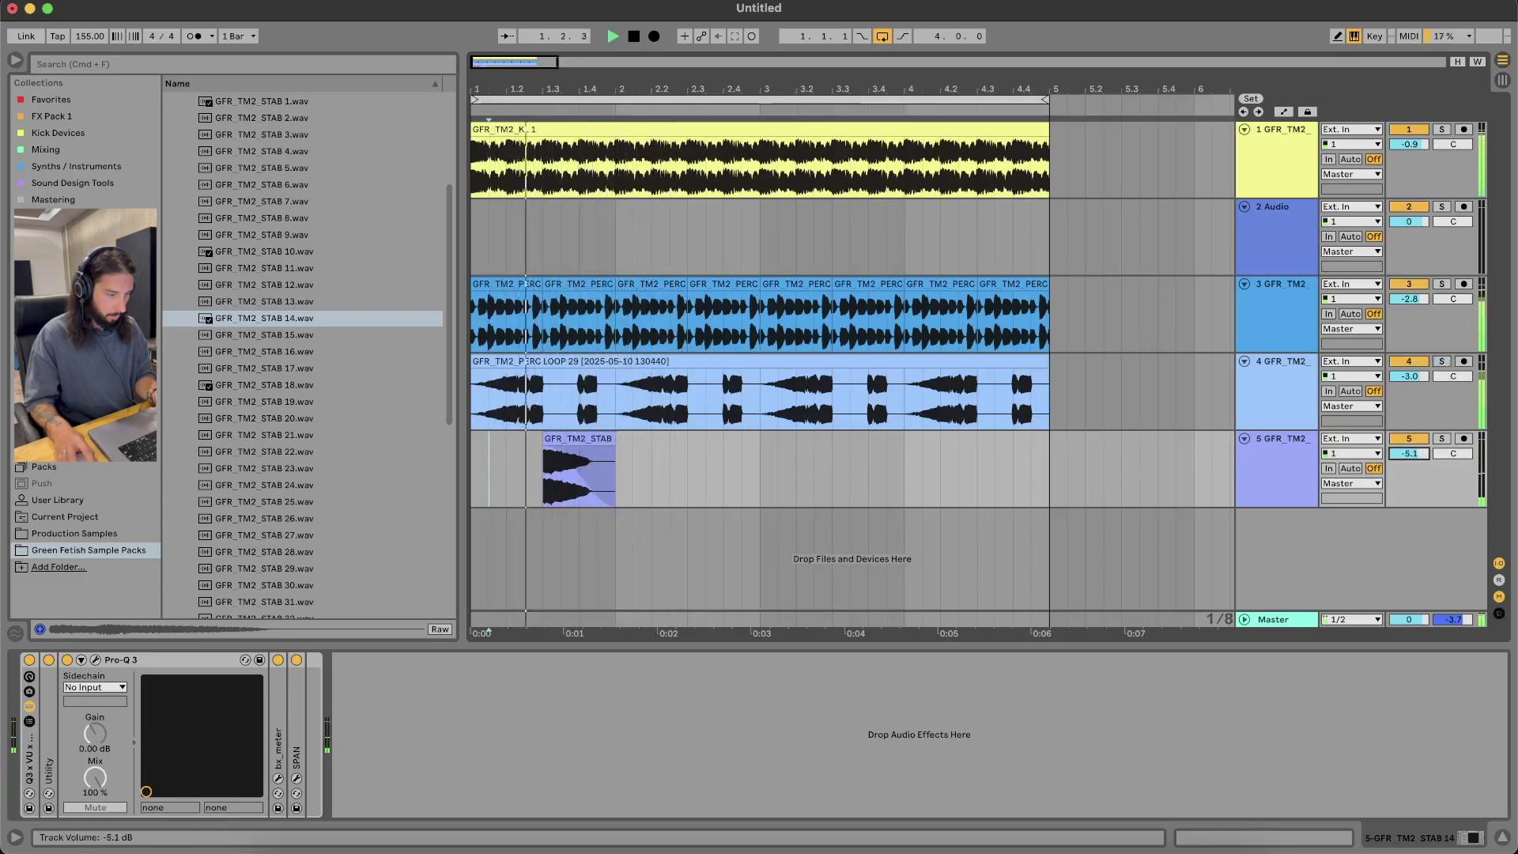
Duplicate the two-bar STAB 14 pattern into bars 3 and 4, and move the empty audio track below the stab track
{"action": "left_click_drag", "start_coordinate": [751, 445], "coordinate": [286, 480]}
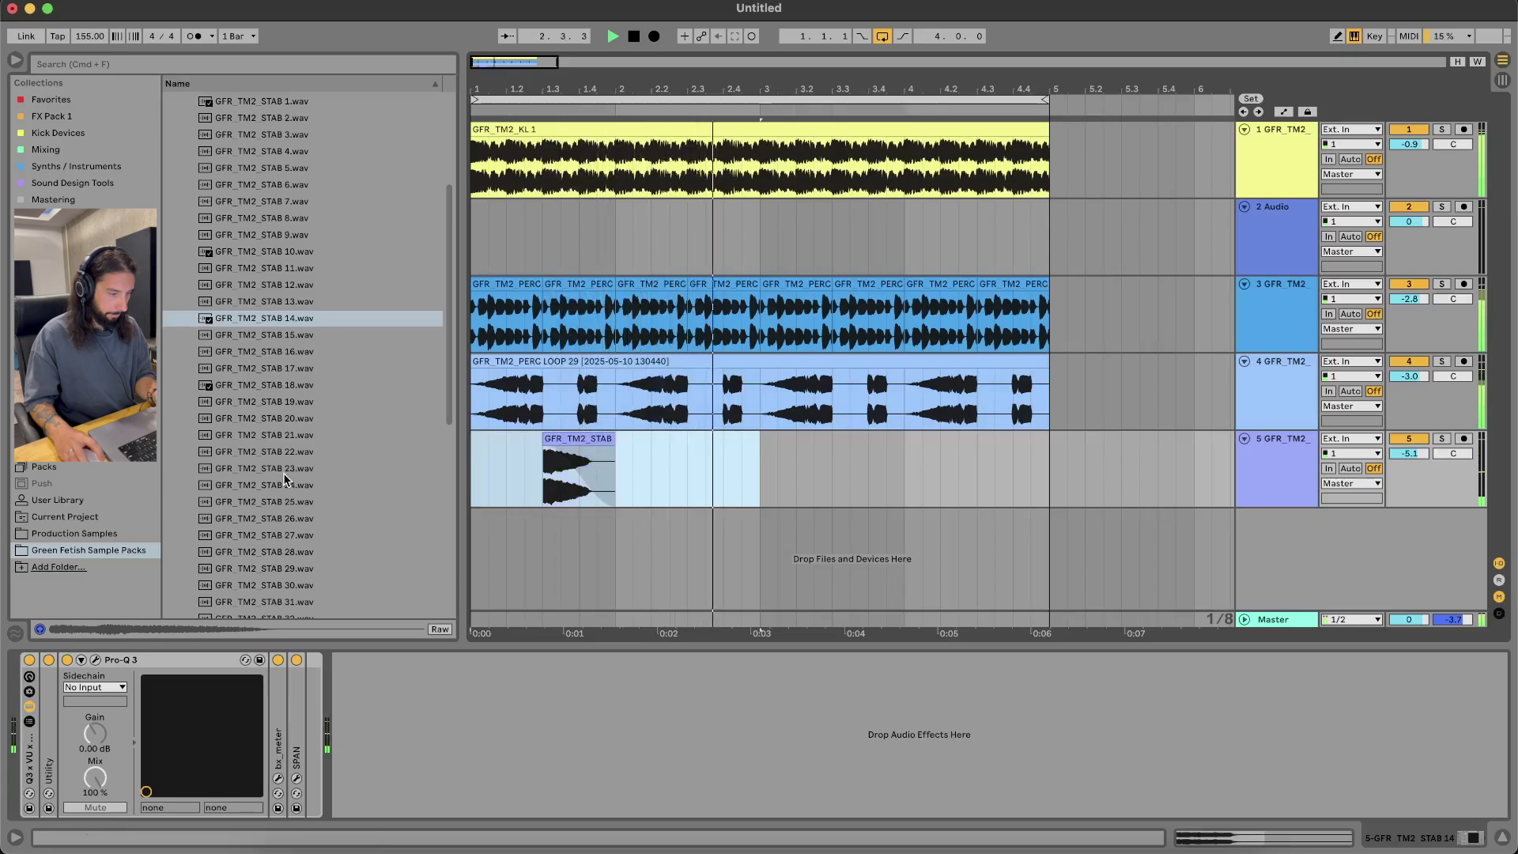
{"action": "key", "text": "super+d"}
{"action": "left_click", "coordinate": [1085, 453]}
{"action": "left_click_drag", "start_coordinate": [1273, 230], "coordinate": [1346, 511]}
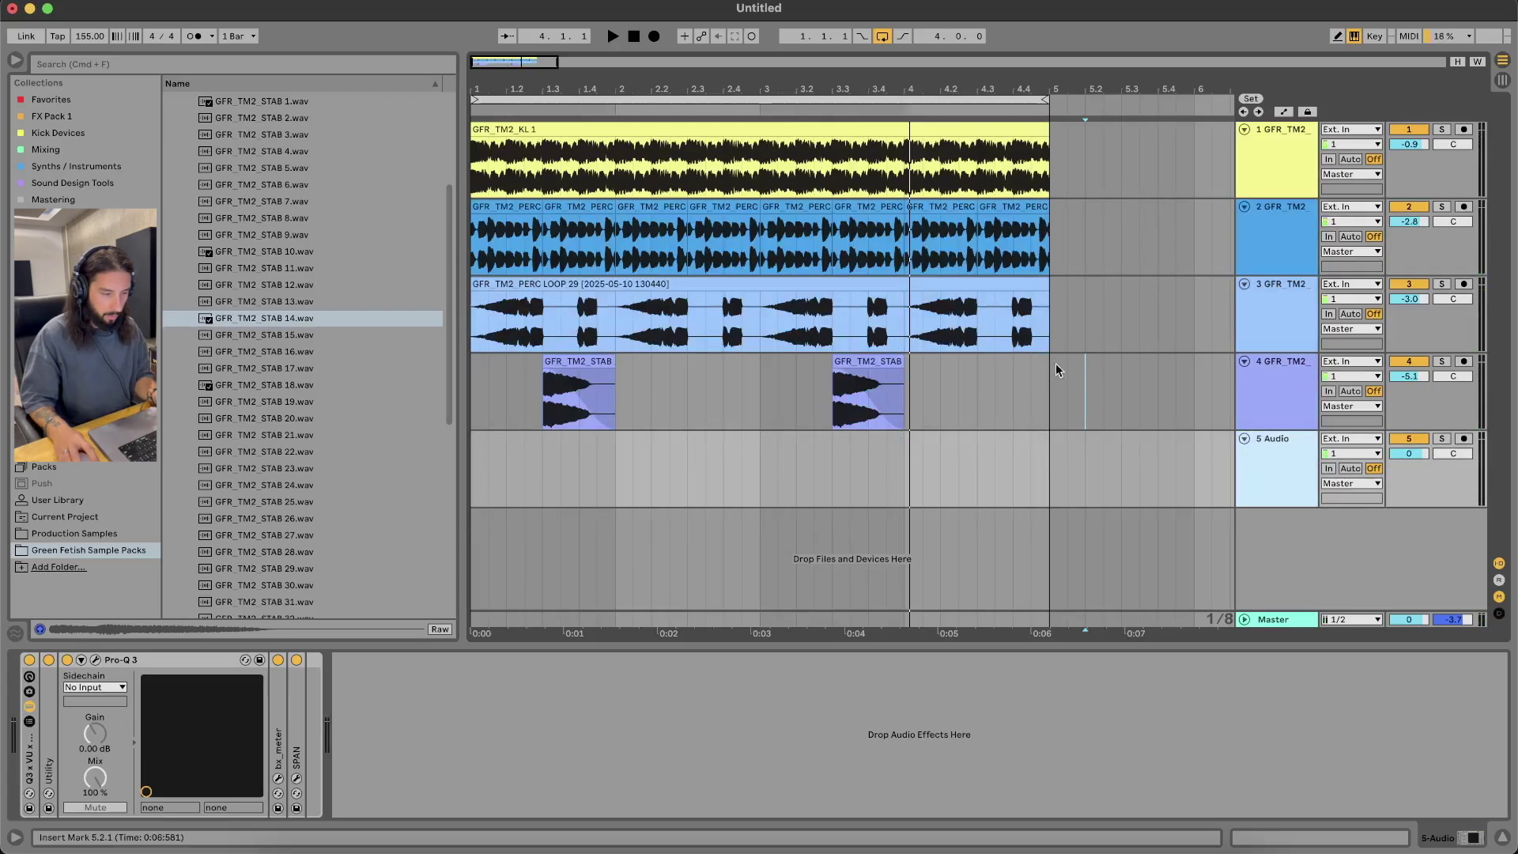
Consolidate the STAB 14 pattern on track 4 into one four-bar clip and set the track volume to -3.6 dB during playback
{"action": "left_click_drag", "start_coordinate": [1058, 378], "coordinate": [472, 388]}
{"action": "key", "text": "super+j"}
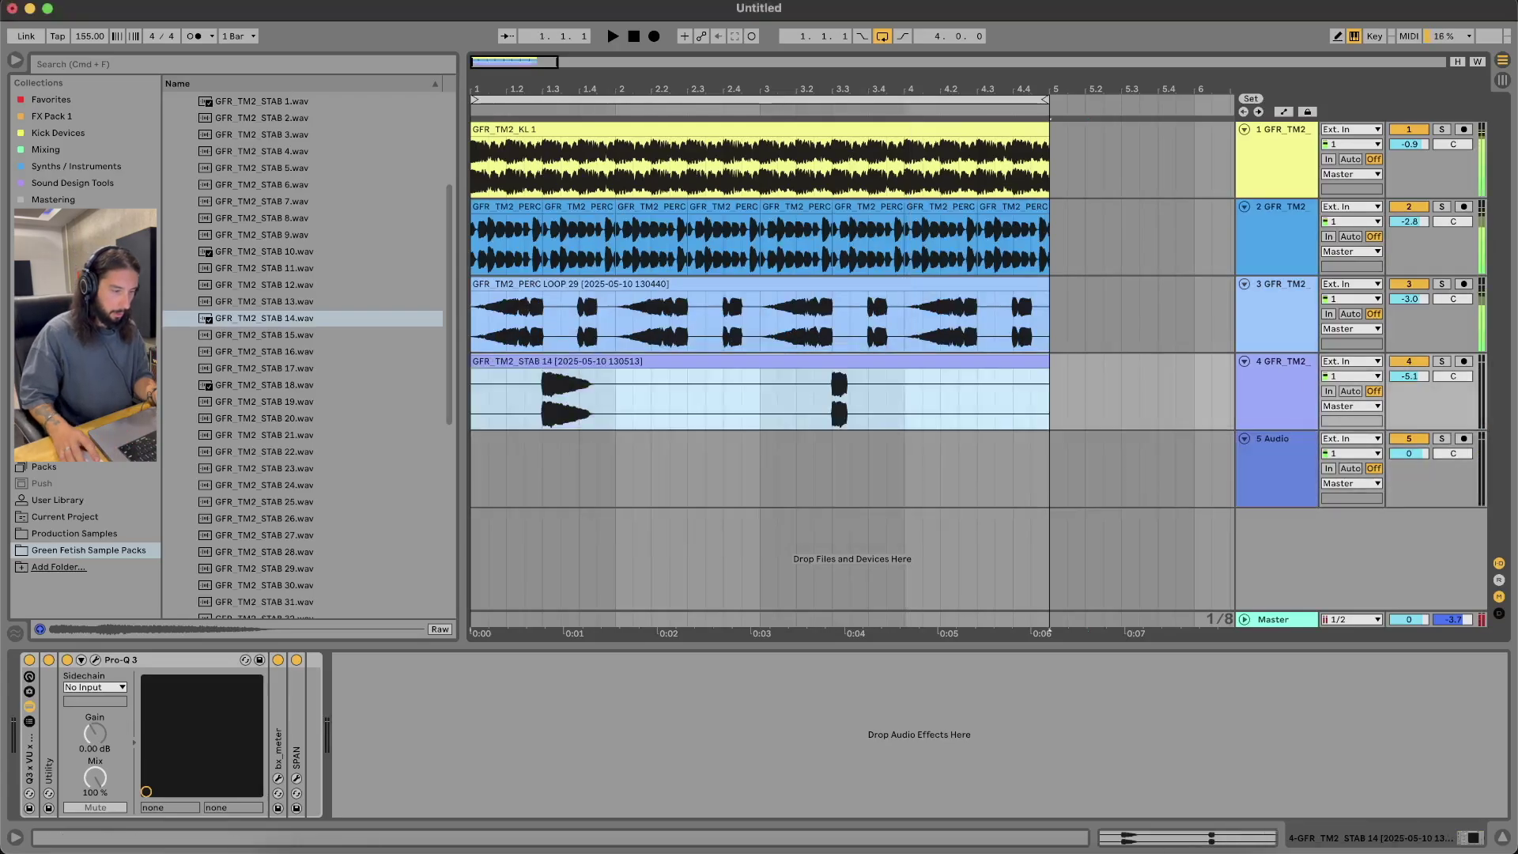
{"action": "left_click_drag", "start_coordinate": [1419, 383], "coordinate": [1420, 377]}
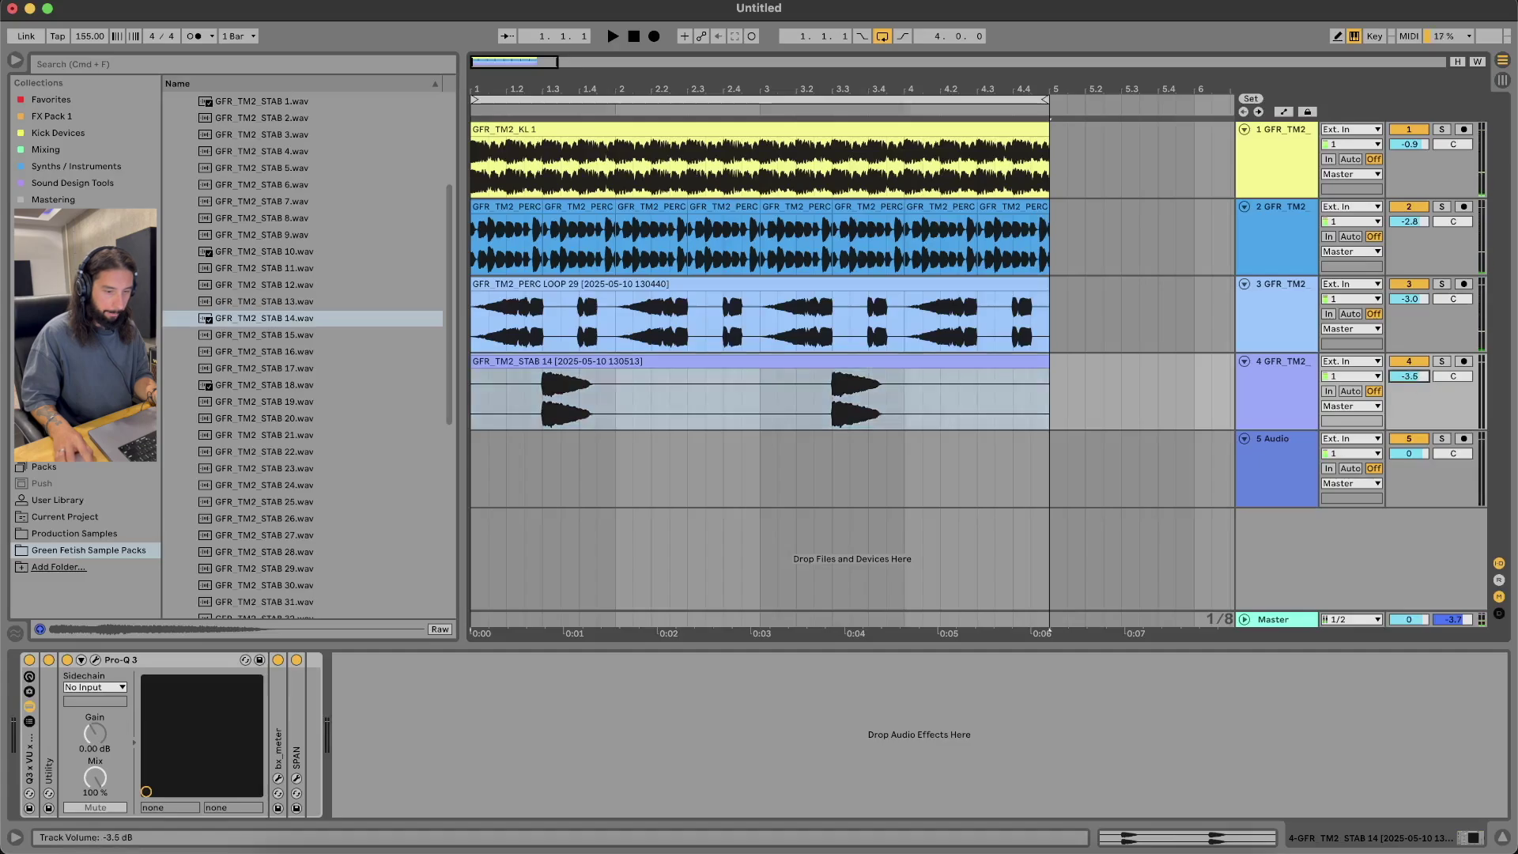
{"action": "key", "text": "space"}
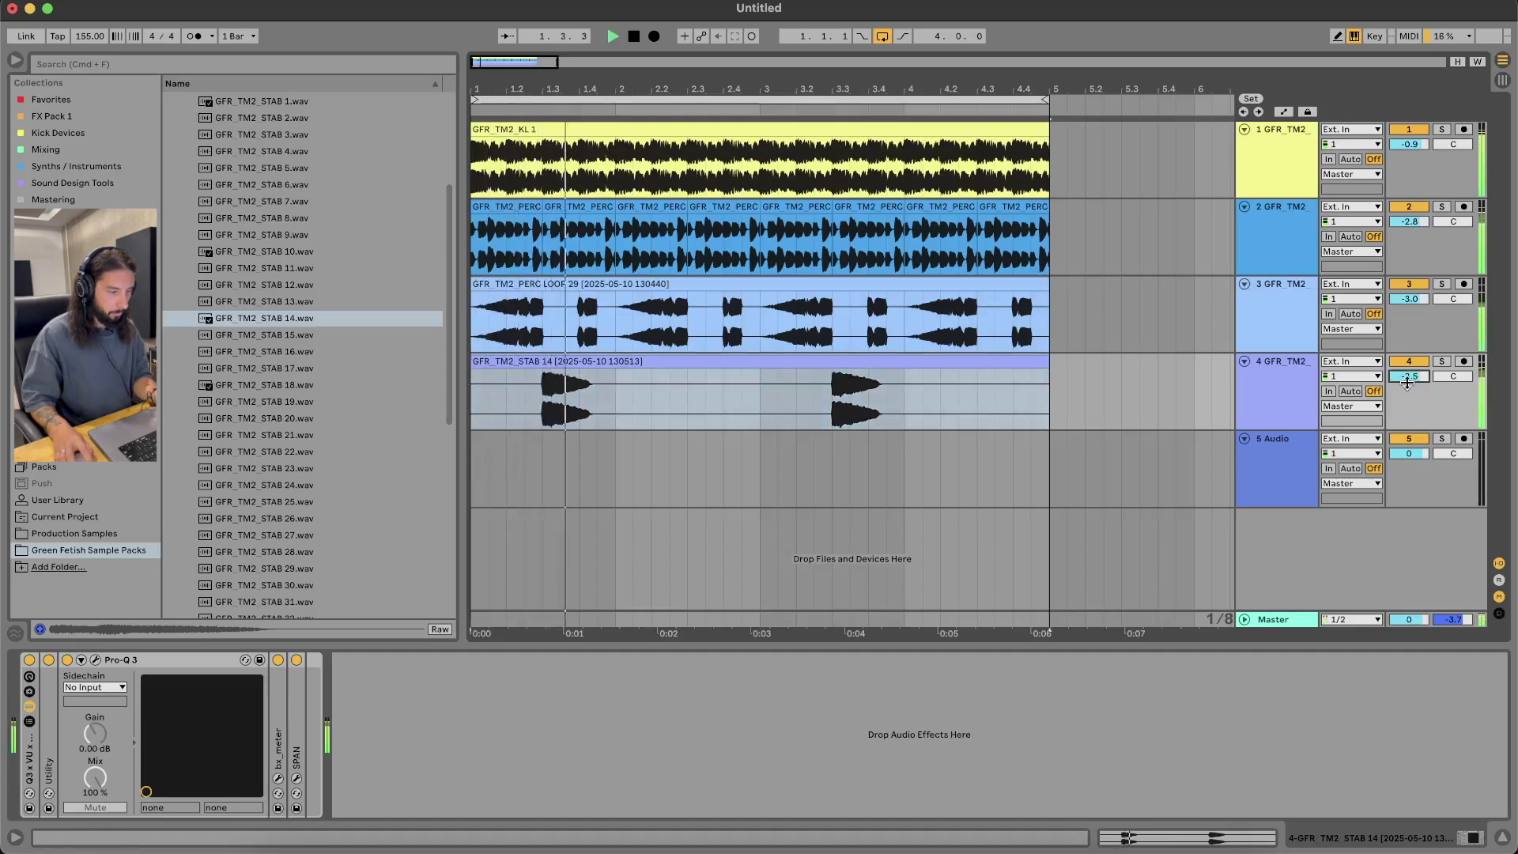
{"action": "left_click_drag", "start_coordinate": [1411, 385], "coordinate": [1411, 387]}
{"action": "left_click", "coordinate": [877, 403]}
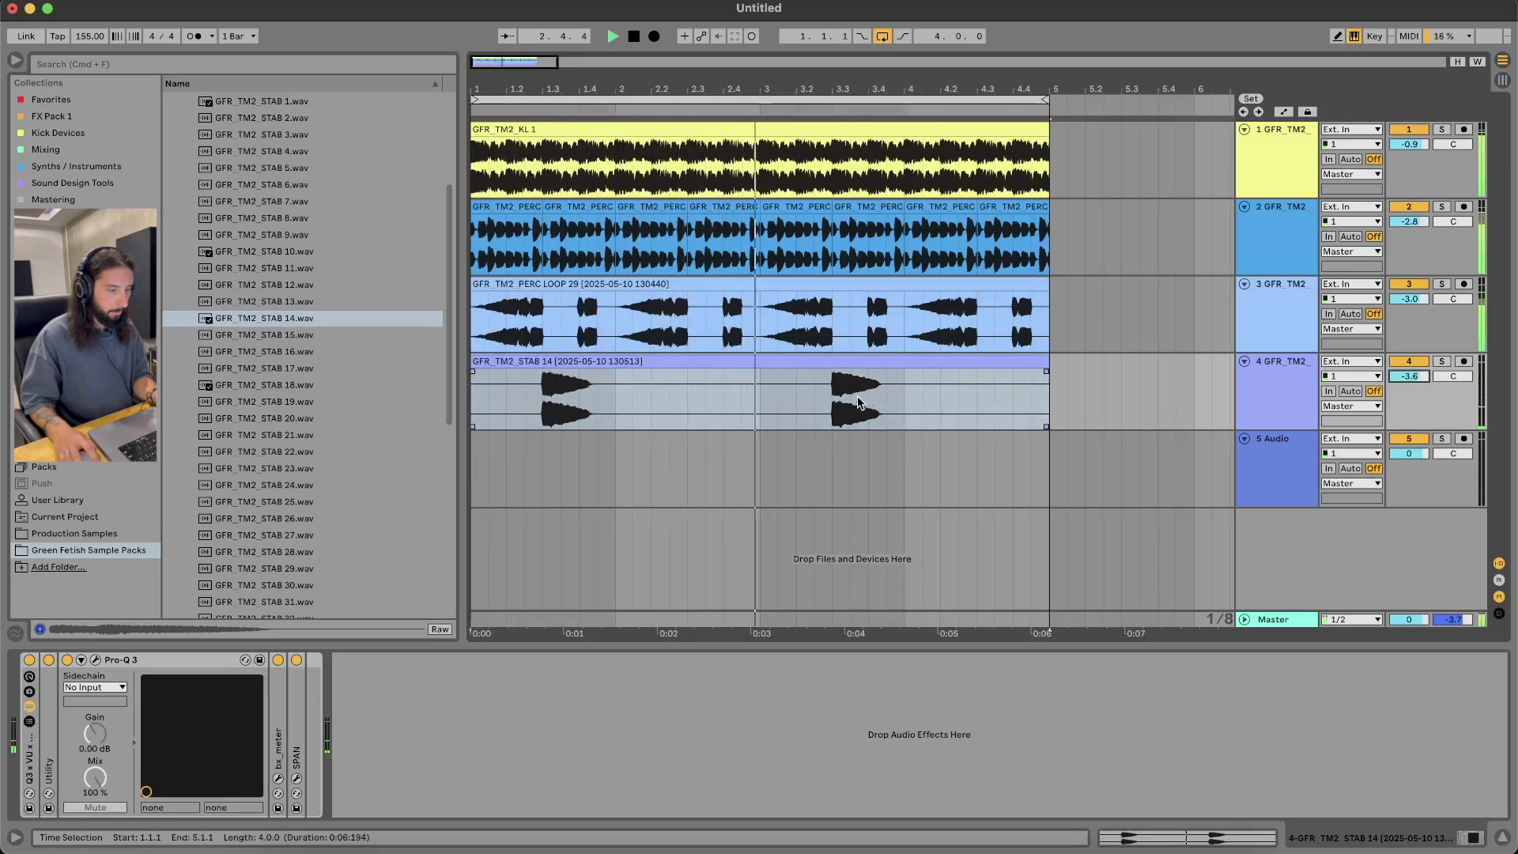
{"action": "key", "text": "space"}
Try a stab in every bar by duplicating the 1.3.1 to 2.3.1 section of track 4, and play the result
{"action": "left_click_drag", "start_coordinate": [696, 399], "coordinate": [542, 384]}
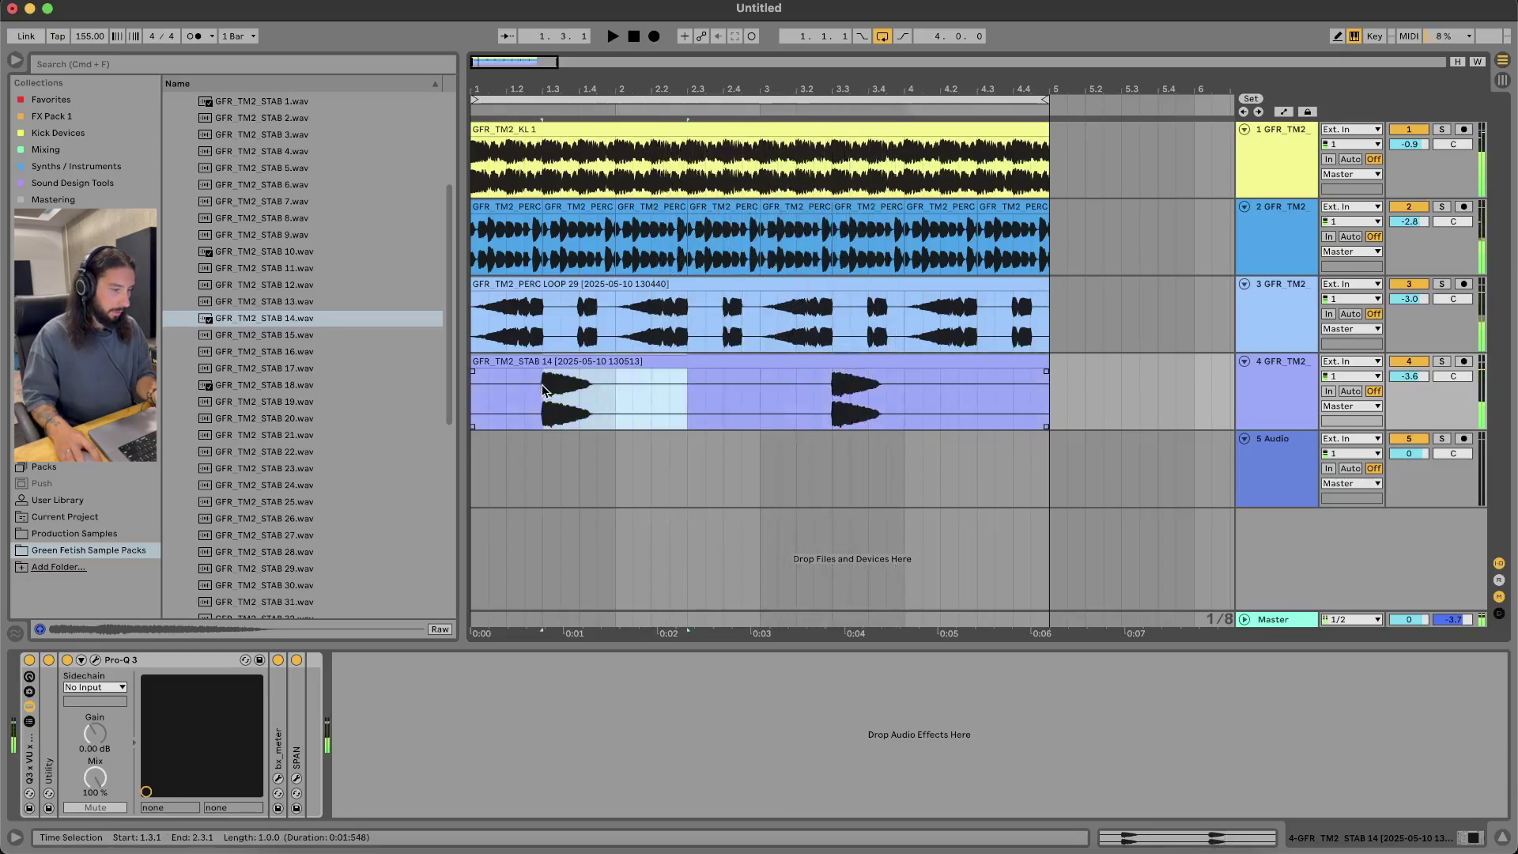
{"action": "key", "text": "super+d"}
{"action": "left_click", "coordinate": [733, 378]}
{"action": "left_click", "coordinate": [748, 360]}
{"action": "left_click_drag", "start_coordinate": [748, 361], "coordinate": [1037, 363], "text": "alt"}
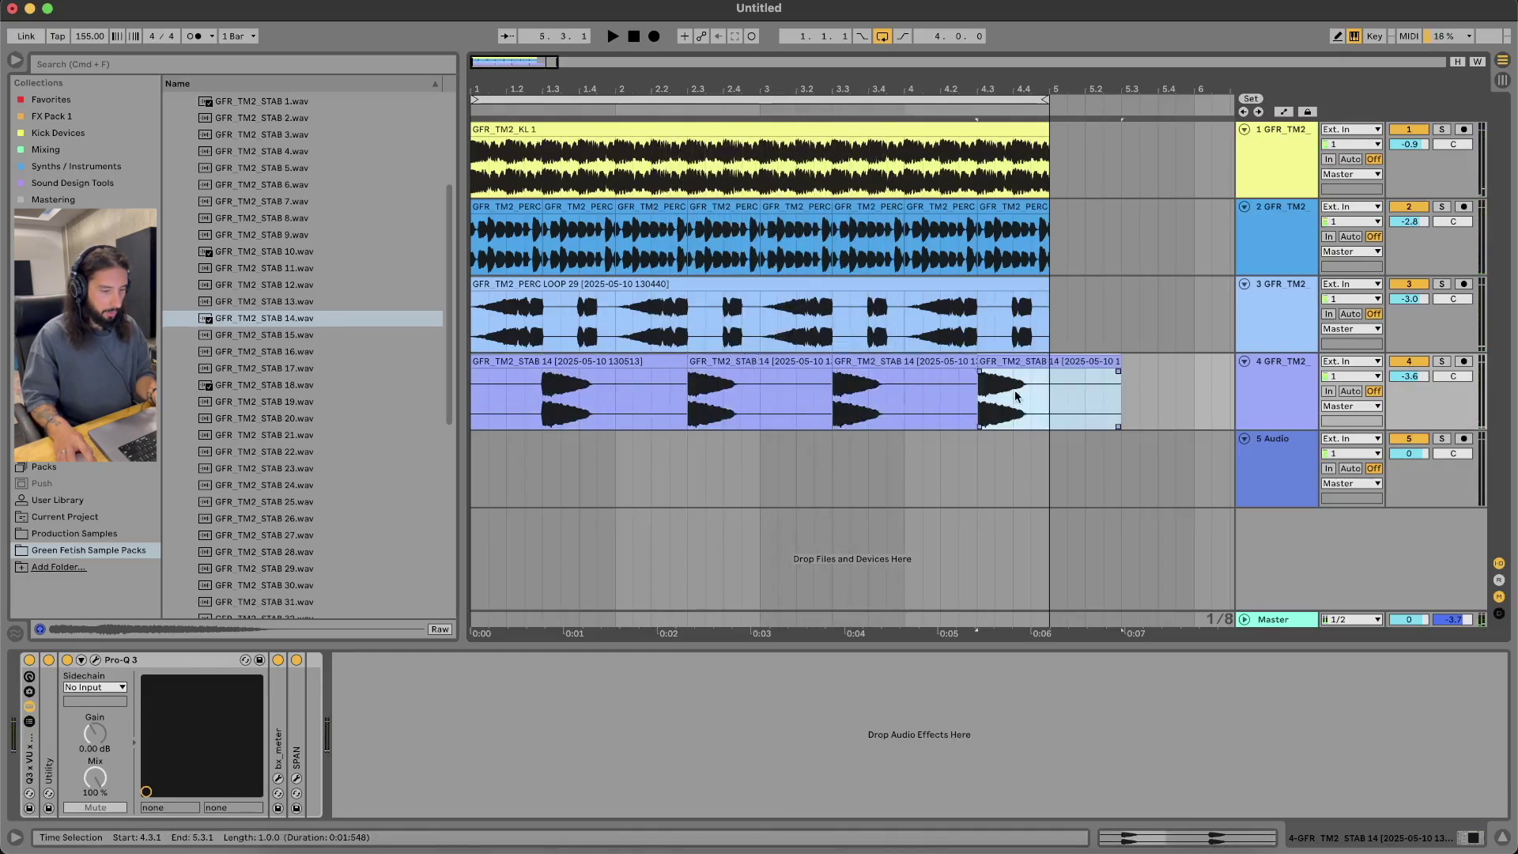
{"action": "left_click", "coordinate": [560, 362]}
{"action": "key", "text": "space"}
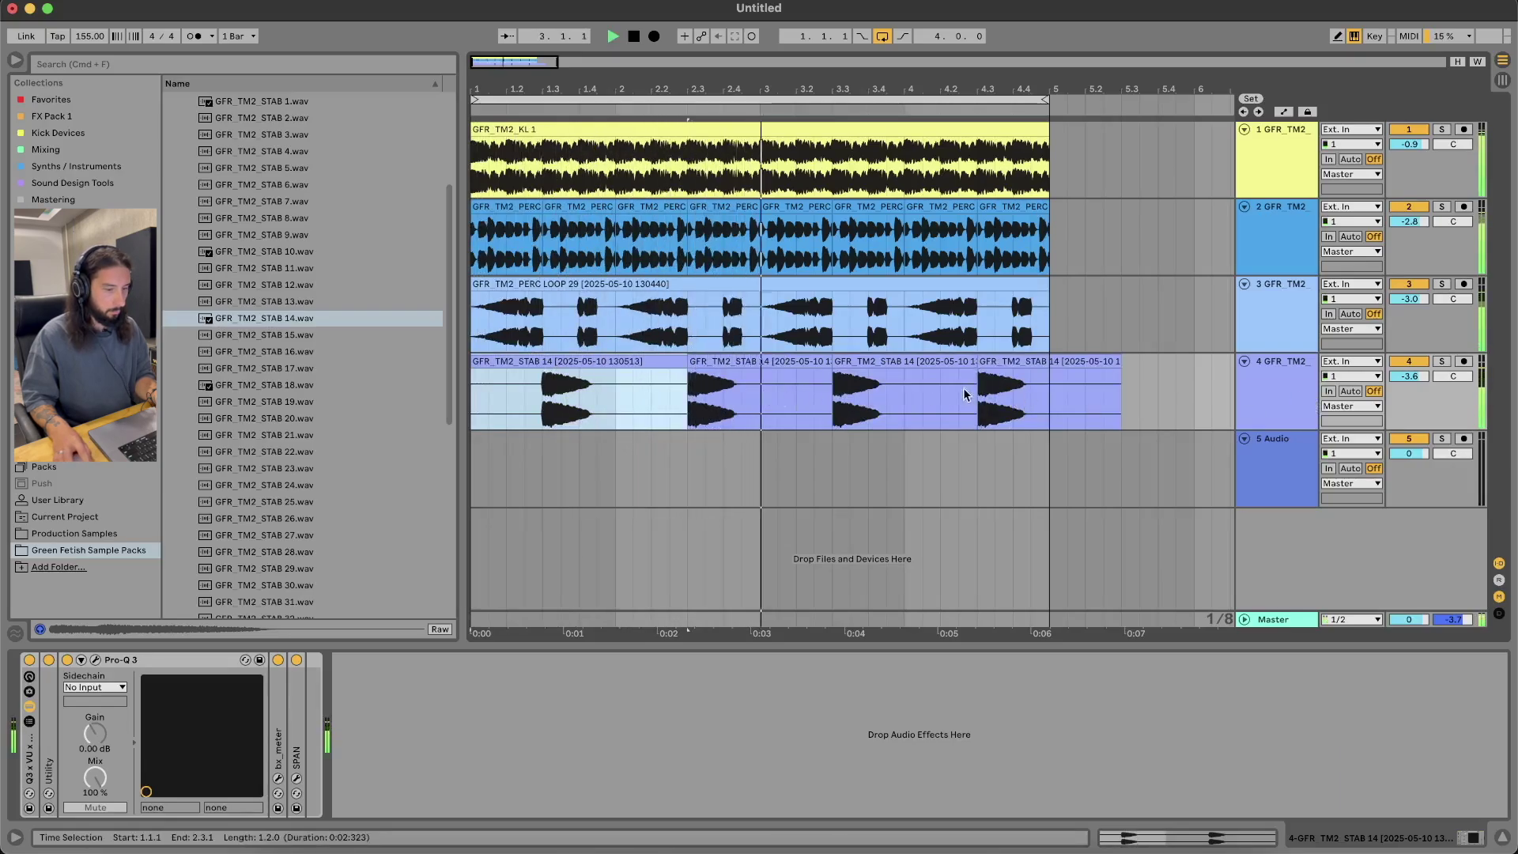
Extend the first STAB 14 clip to 5.1.1 over the added copies and delete the leftover piece after bar 4
{"action": "left_click_drag", "start_coordinate": [691, 361], "coordinate": [1048, 362]}
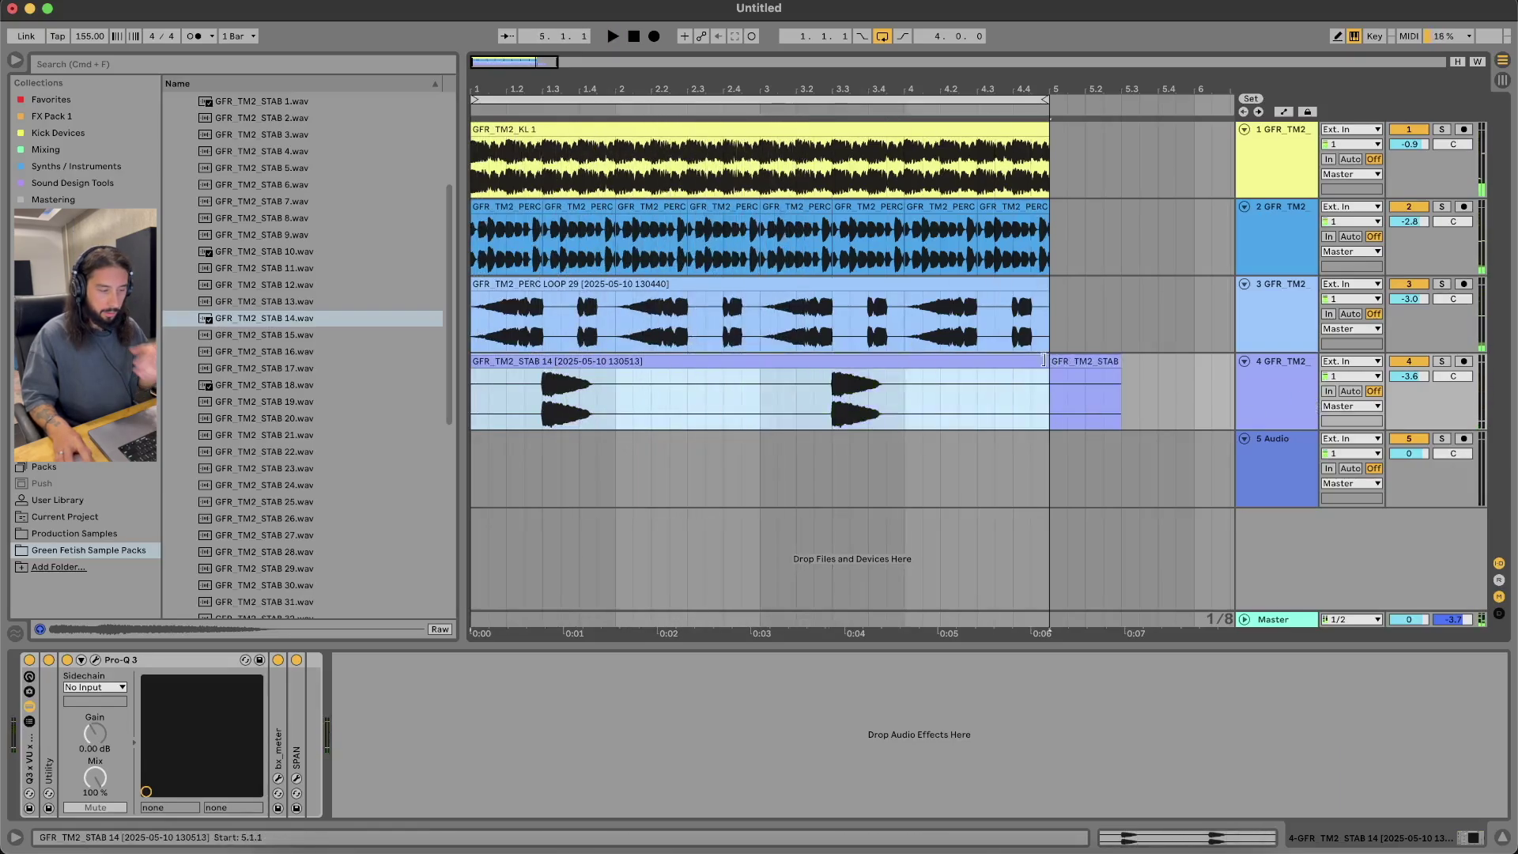
{"action": "left_click", "coordinate": [1078, 363]}
{"action": "key", "text": "Delete"}
Audition STAB 35 and STAB 31 in the rave stabs folder
{"action": "scroll", "coordinate": [399, 390], "scroll_direction": "down", "scroll_amount": 6}
{"action": "left_click", "coordinate": [398, 388]}
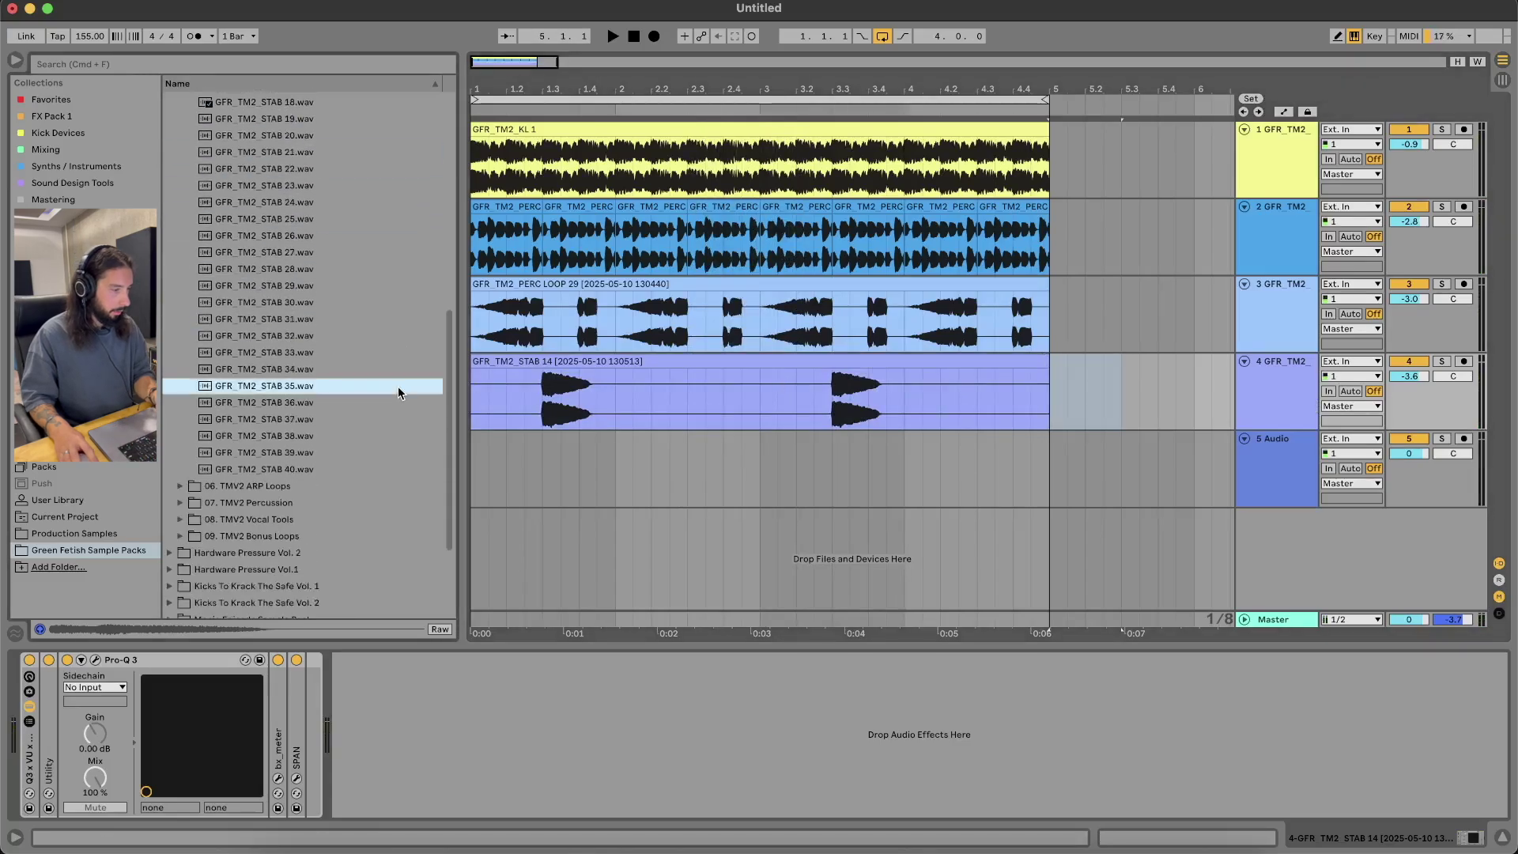
{"action": "left_click", "coordinate": [332, 319]}
{"action": "scroll", "coordinate": [329, 322], "scroll_direction": "down", "scroll_amount": 3}
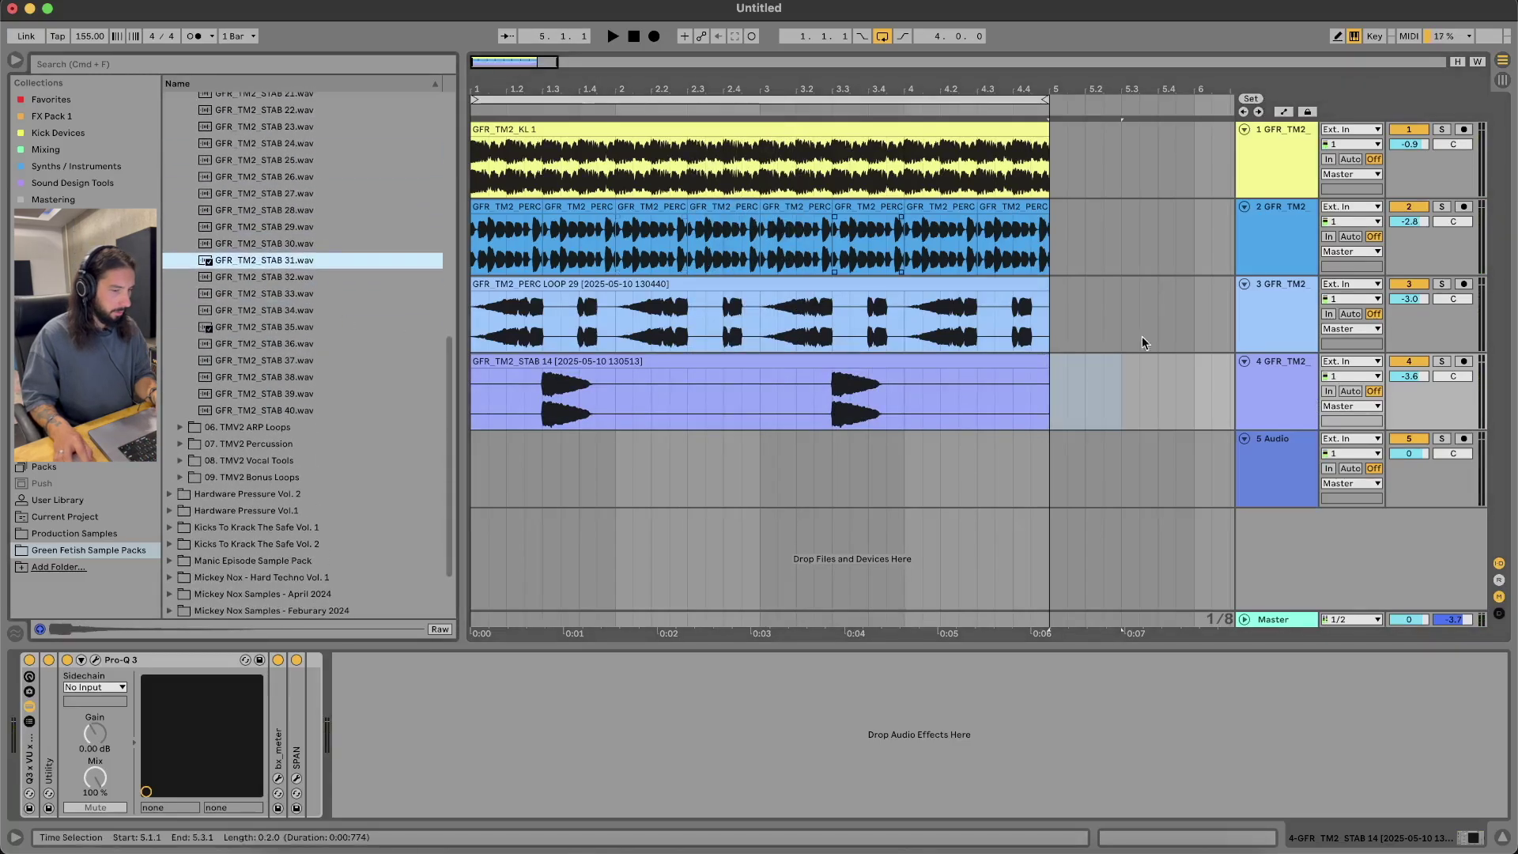
Insert a MIDI track below the stab track and create an empty four-bar MIDI clip on it
{"action": "left_click", "coordinate": [1282, 389]}
{"action": "right_click", "coordinate": [1282, 389]}
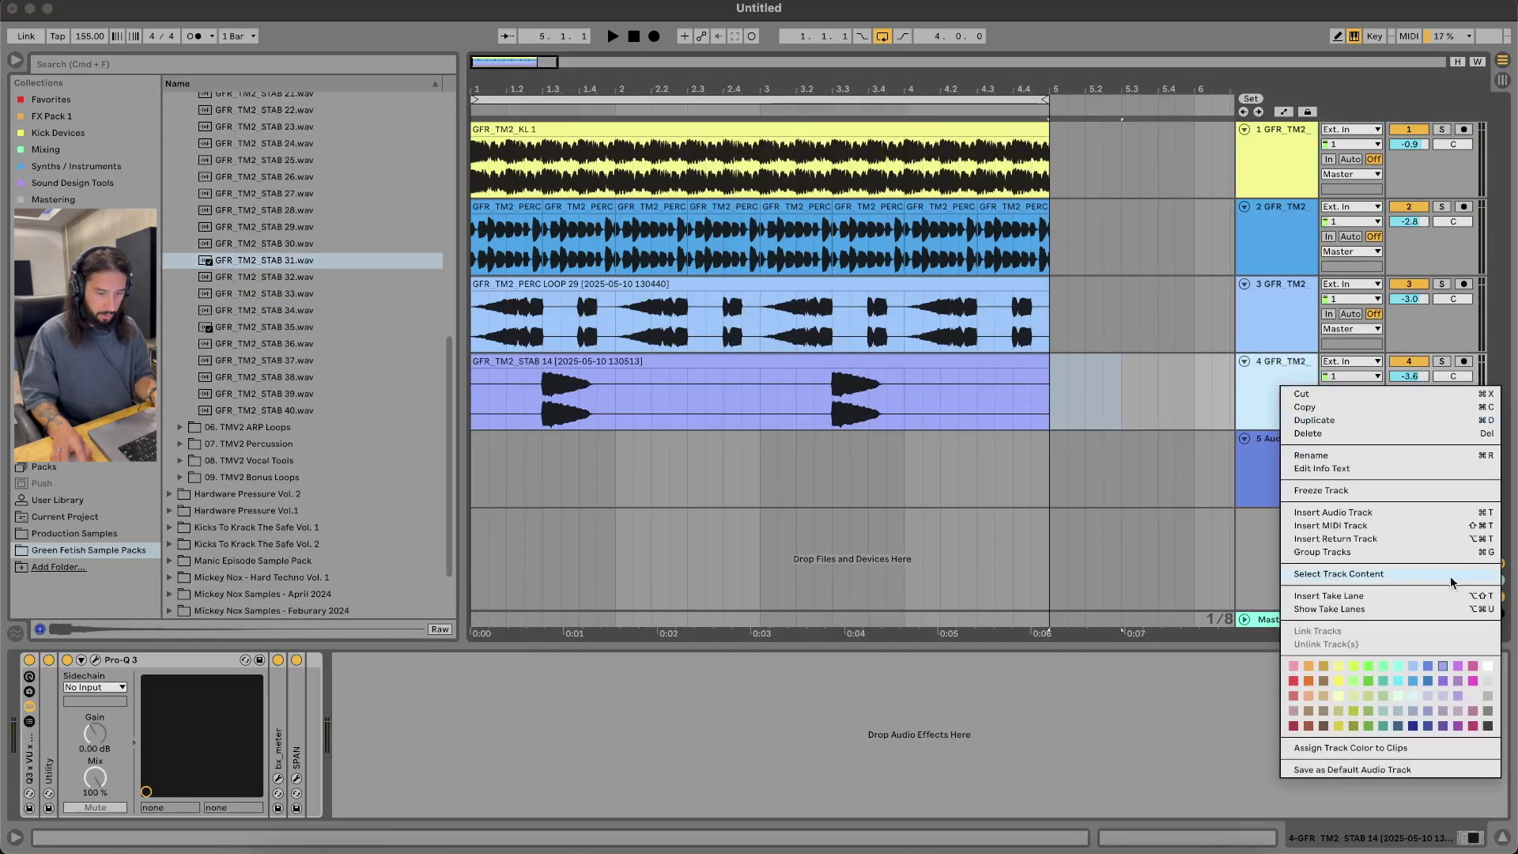
{"action": "left_click", "coordinate": [1375, 530]}
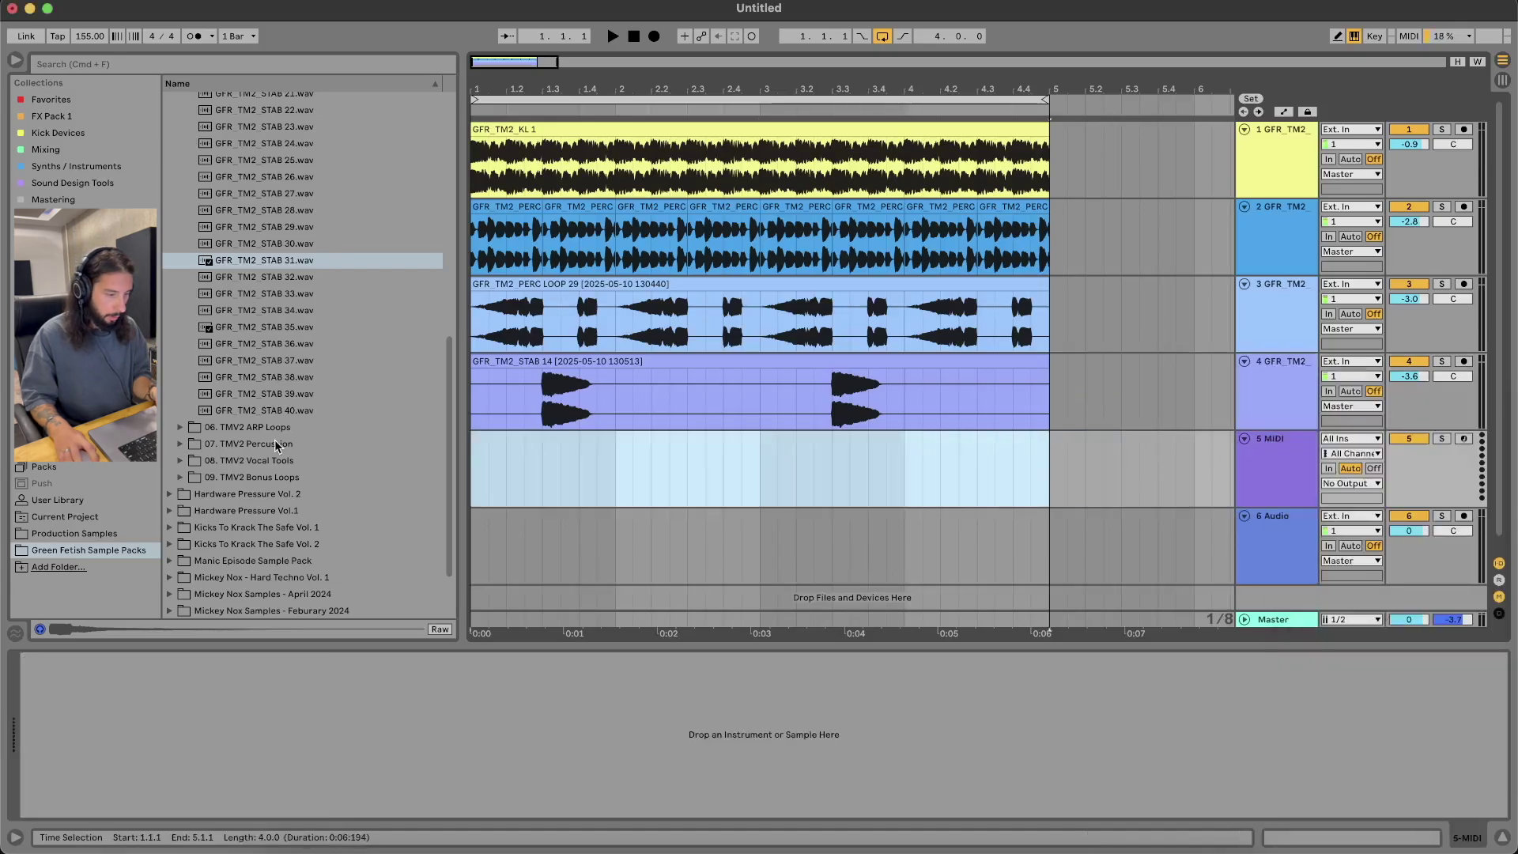
{"action": "key", "text": "super+l"}
Load a Simpler with STAB 31 onto the new MIDI track and open its clip for note editing
{"action": "left_click_drag", "start_coordinate": [229, 262], "coordinate": [281, 289]}
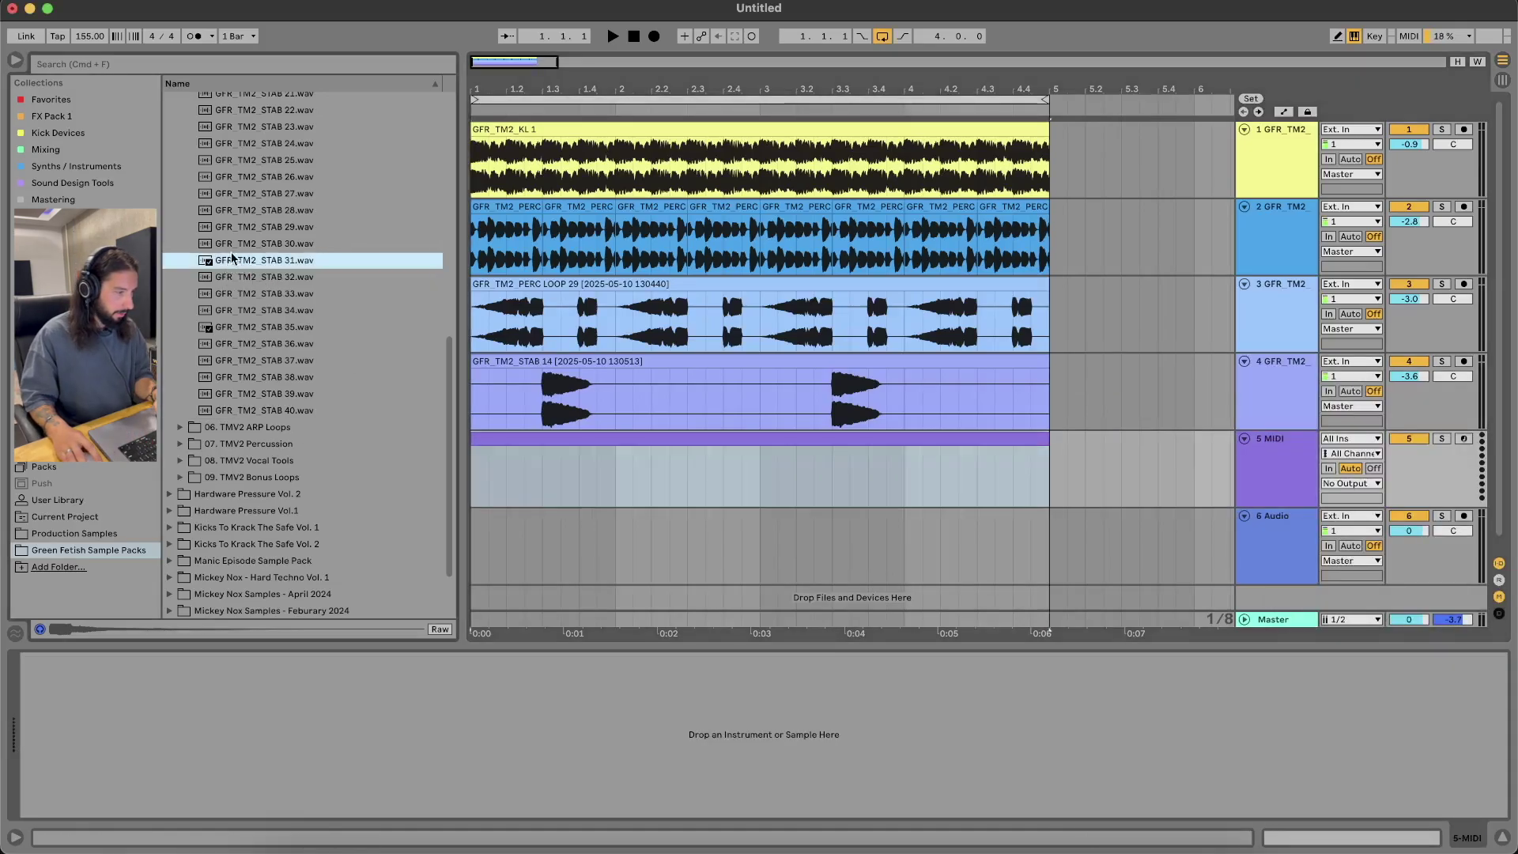
{"action": "left_click", "coordinate": [48, 300]}
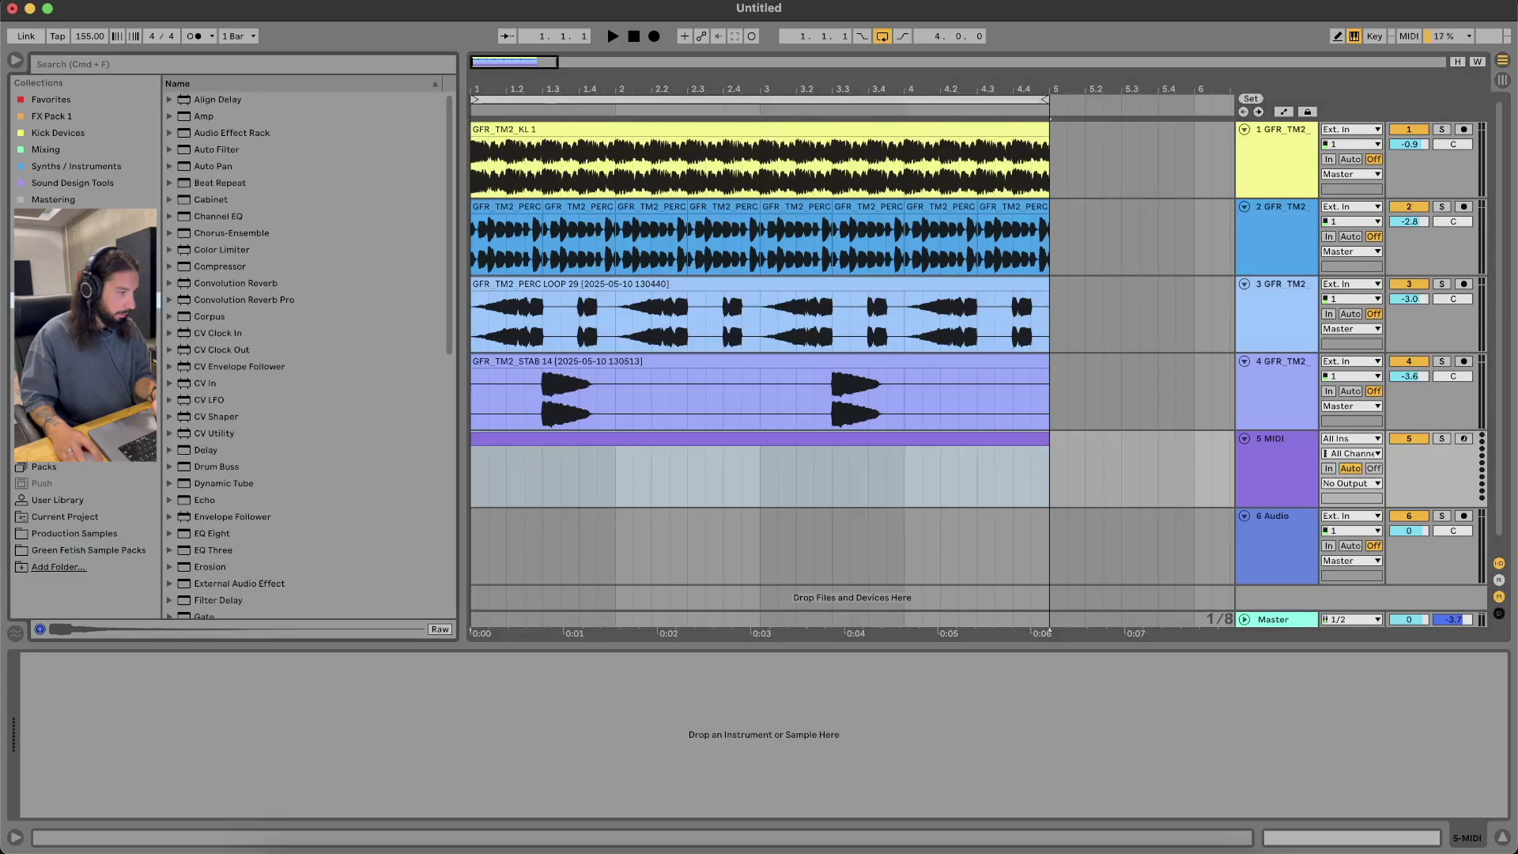
{"action": "left_click", "coordinate": [48, 283]}
{"action": "left_click", "coordinate": [187, 369]}
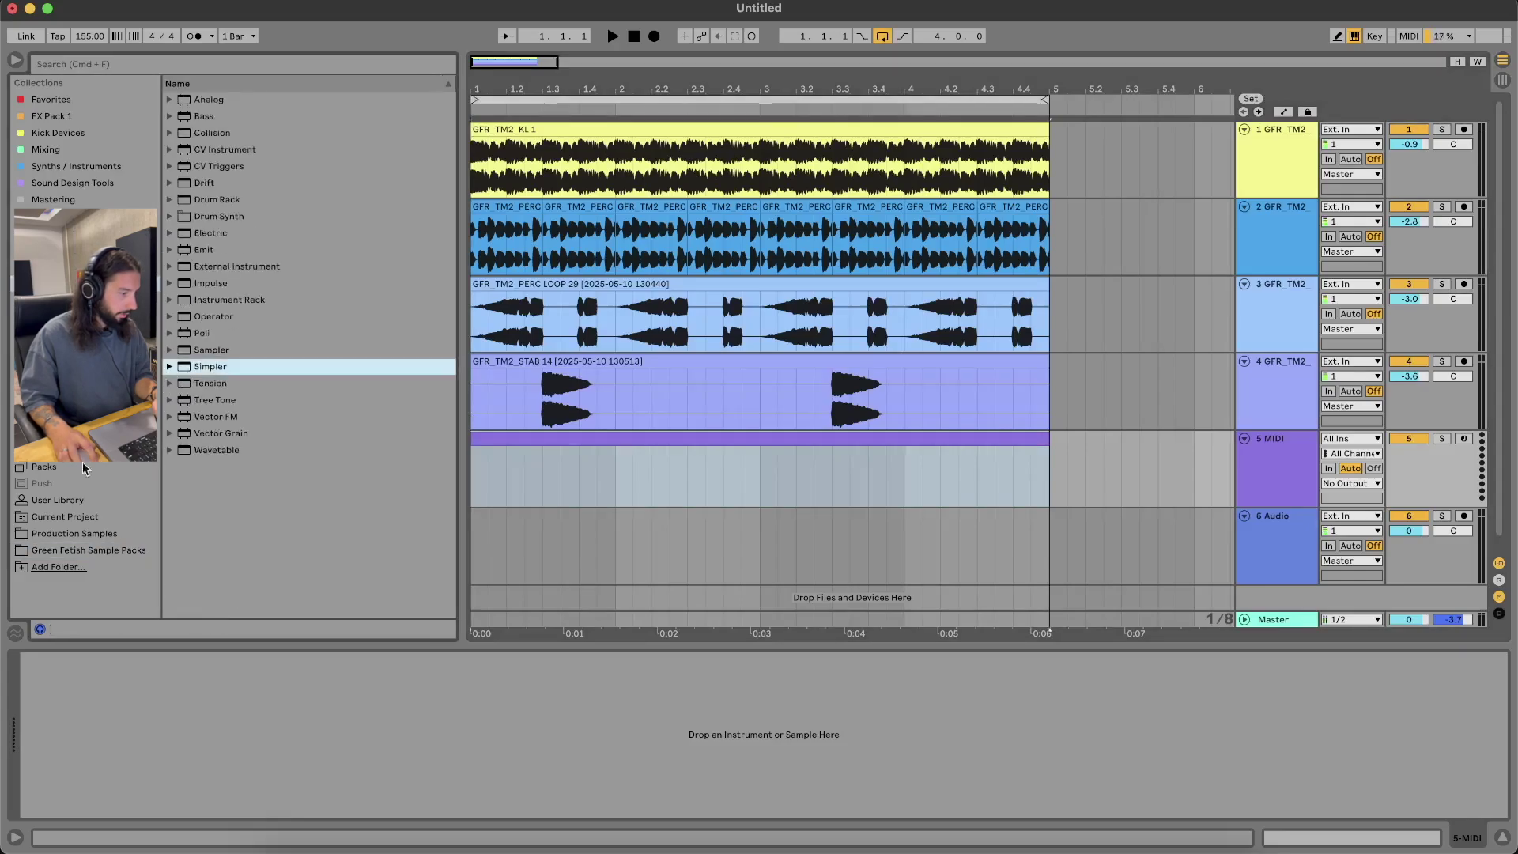
{"action": "key", "text": "Return"}
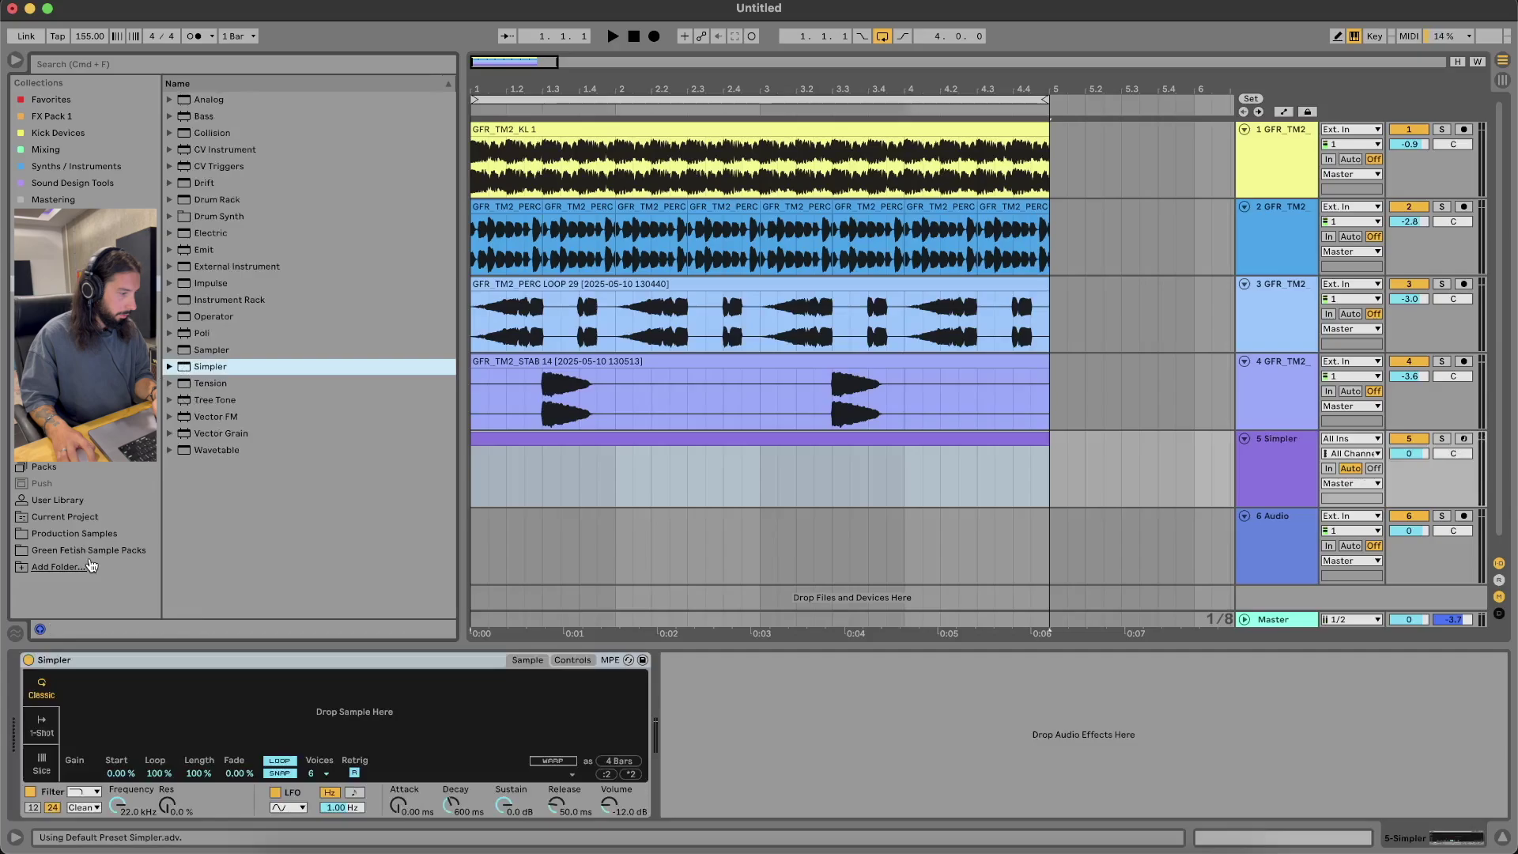
{"action": "left_click", "coordinate": [92, 563]}
{"action": "left_click", "coordinate": [1064, 480]}
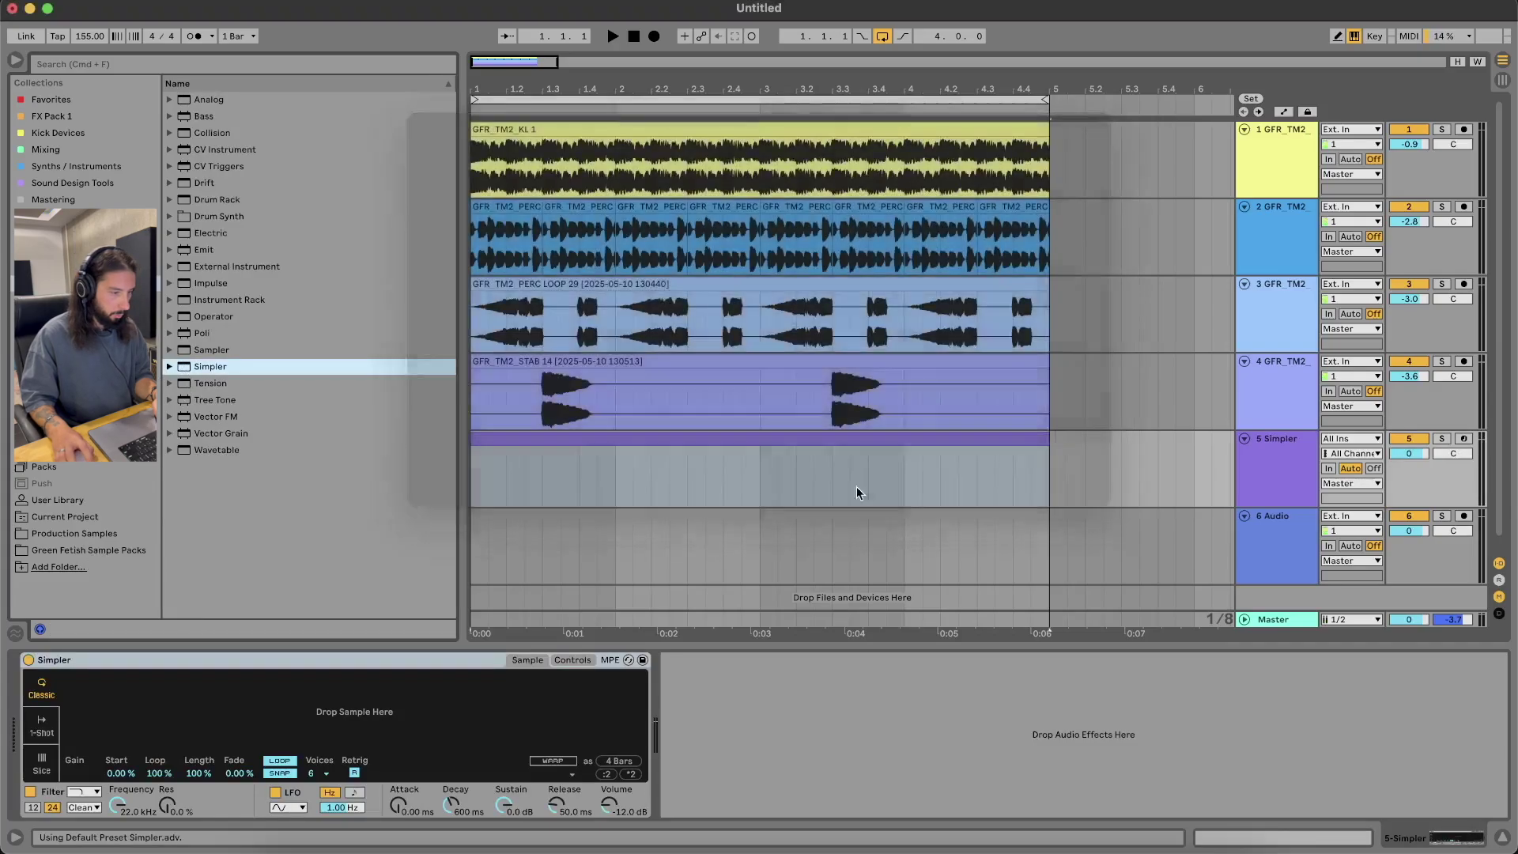
{"action": "left_click", "coordinate": [117, 552]}
{"action": "left_click_drag", "start_coordinate": [242, 267], "coordinate": [324, 712]}
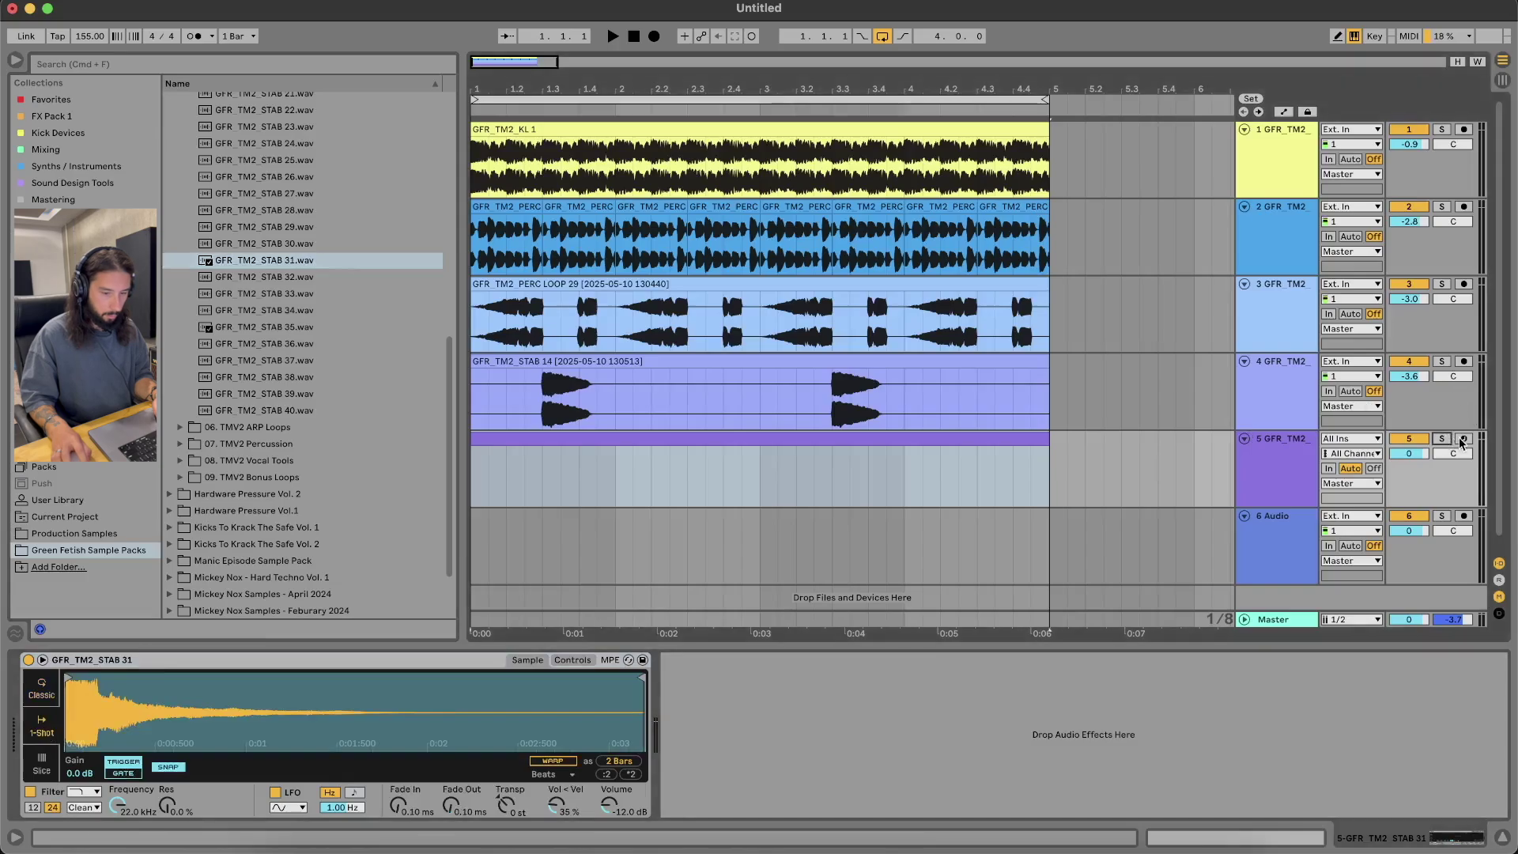
{"action": "double_click", "coordinate": [636, 438]}
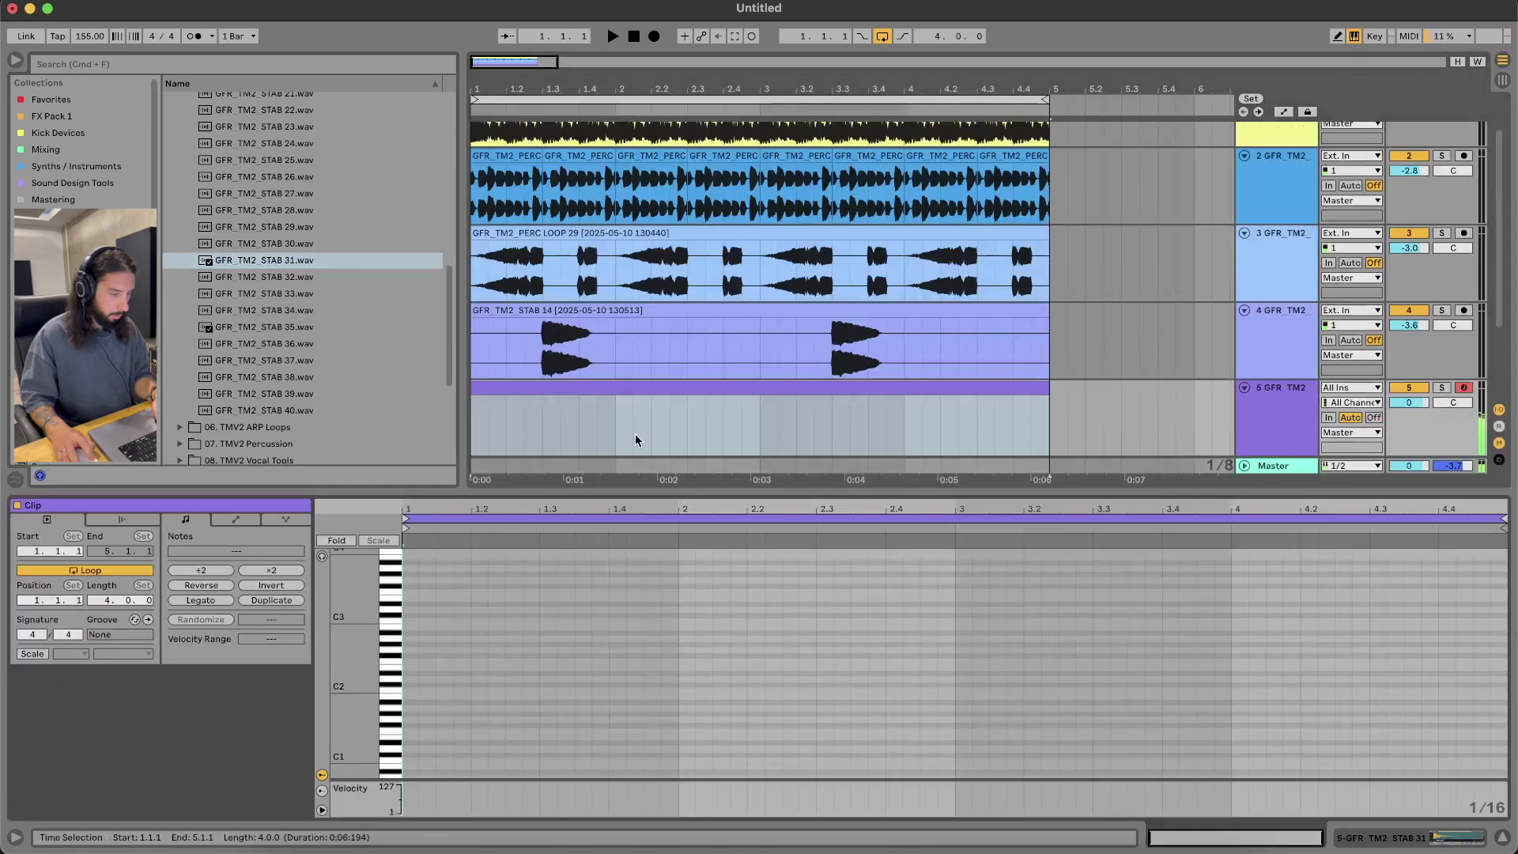
{"action": "double_click", "coordinate": [411, 603]}
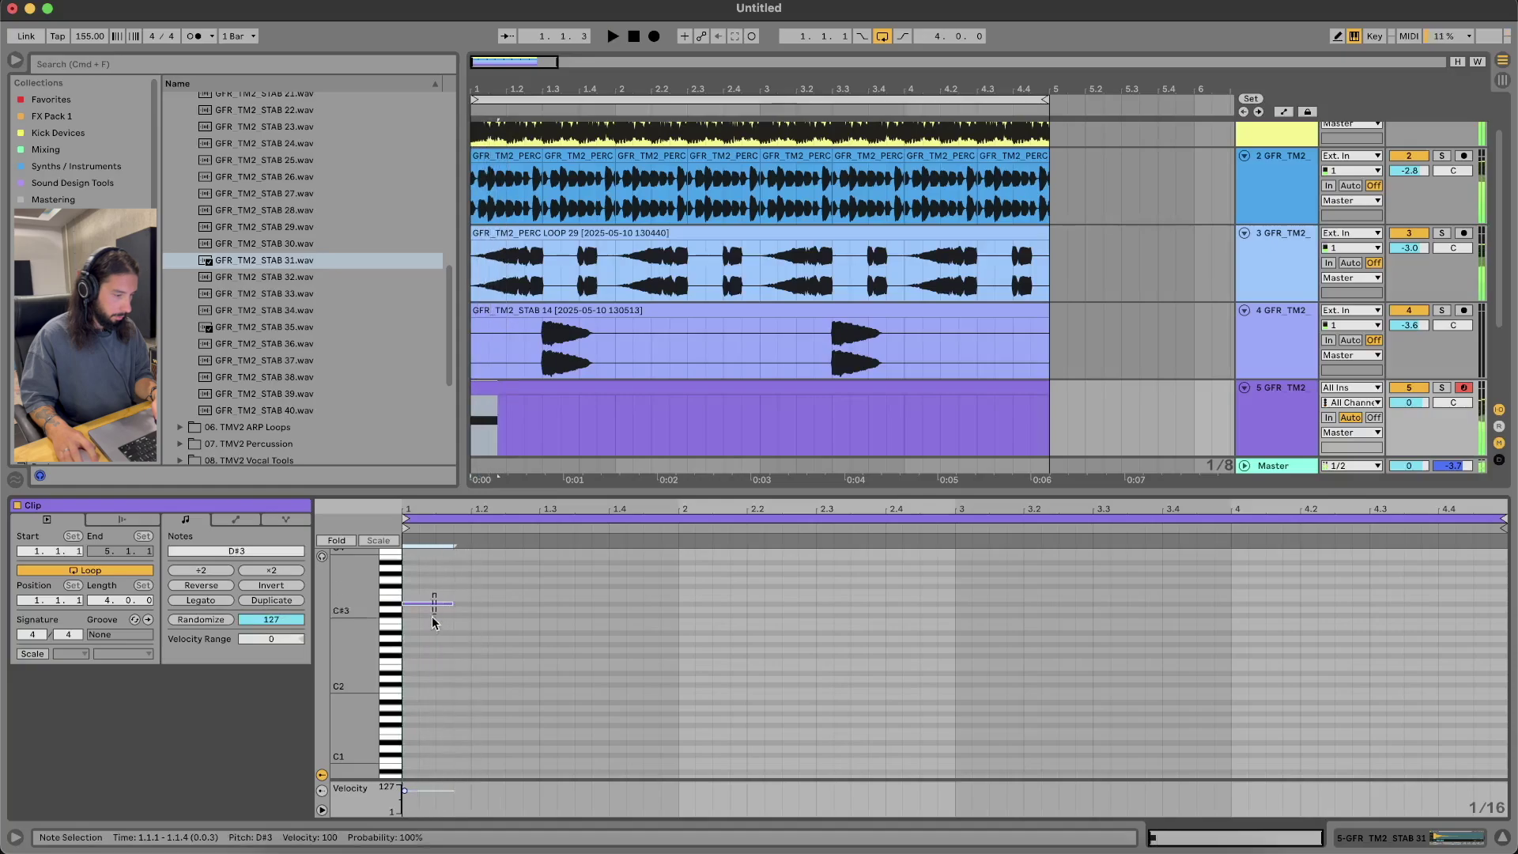
{"action": "left_click_drag", "start_coordinate": [448, 610], "coordinate": [445, 604]}
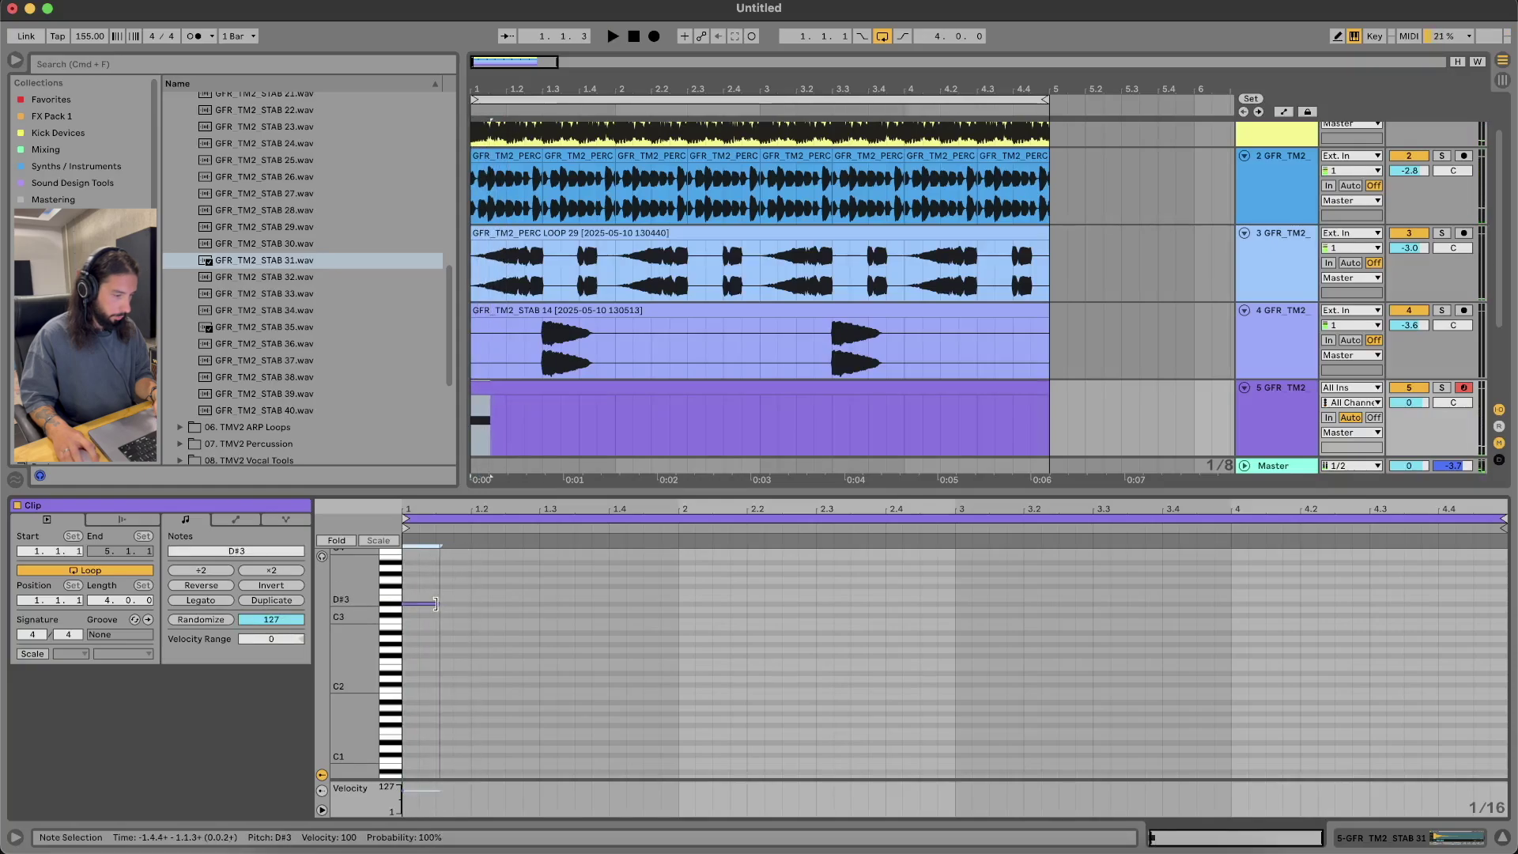
{"action": "left_click", "coordinate": [429, 614]}
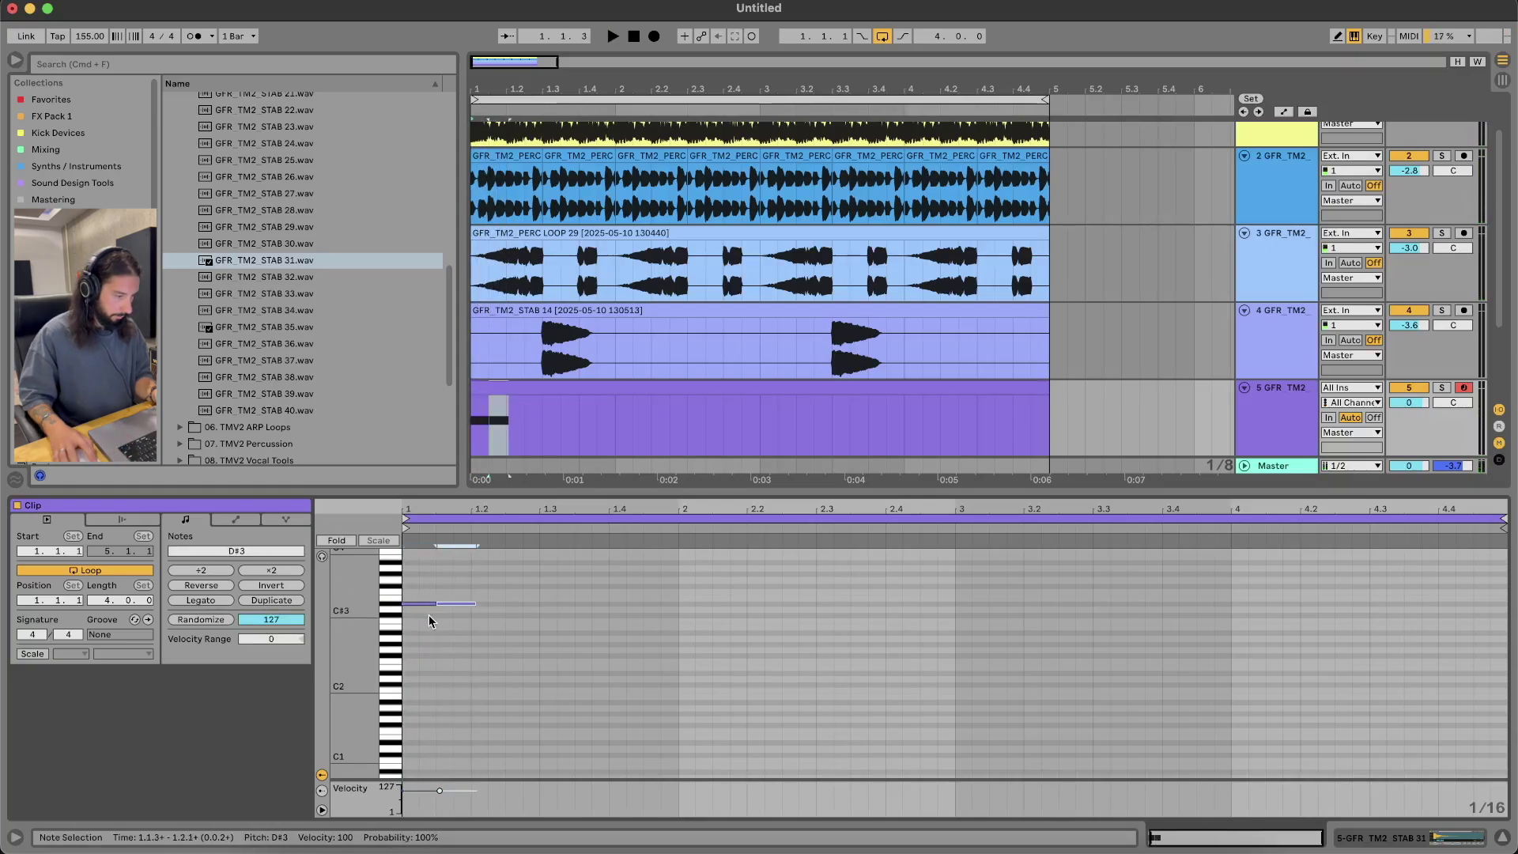
{"action": "key", "text": "super+z"}
{"action": "key", "text": "super+z"}
Add sixteenth notes E3, G3 and D#3 in sequence from 1.1.1 in the MIDI clip and play it
{"action": "double_click", "coordinate": [407, 597]}
{"action": "double_click", "coordinate": [428, 581]}
{"action": "double_click", "coordinate": [441, 604]}
{"action": "key", "text": "space"}
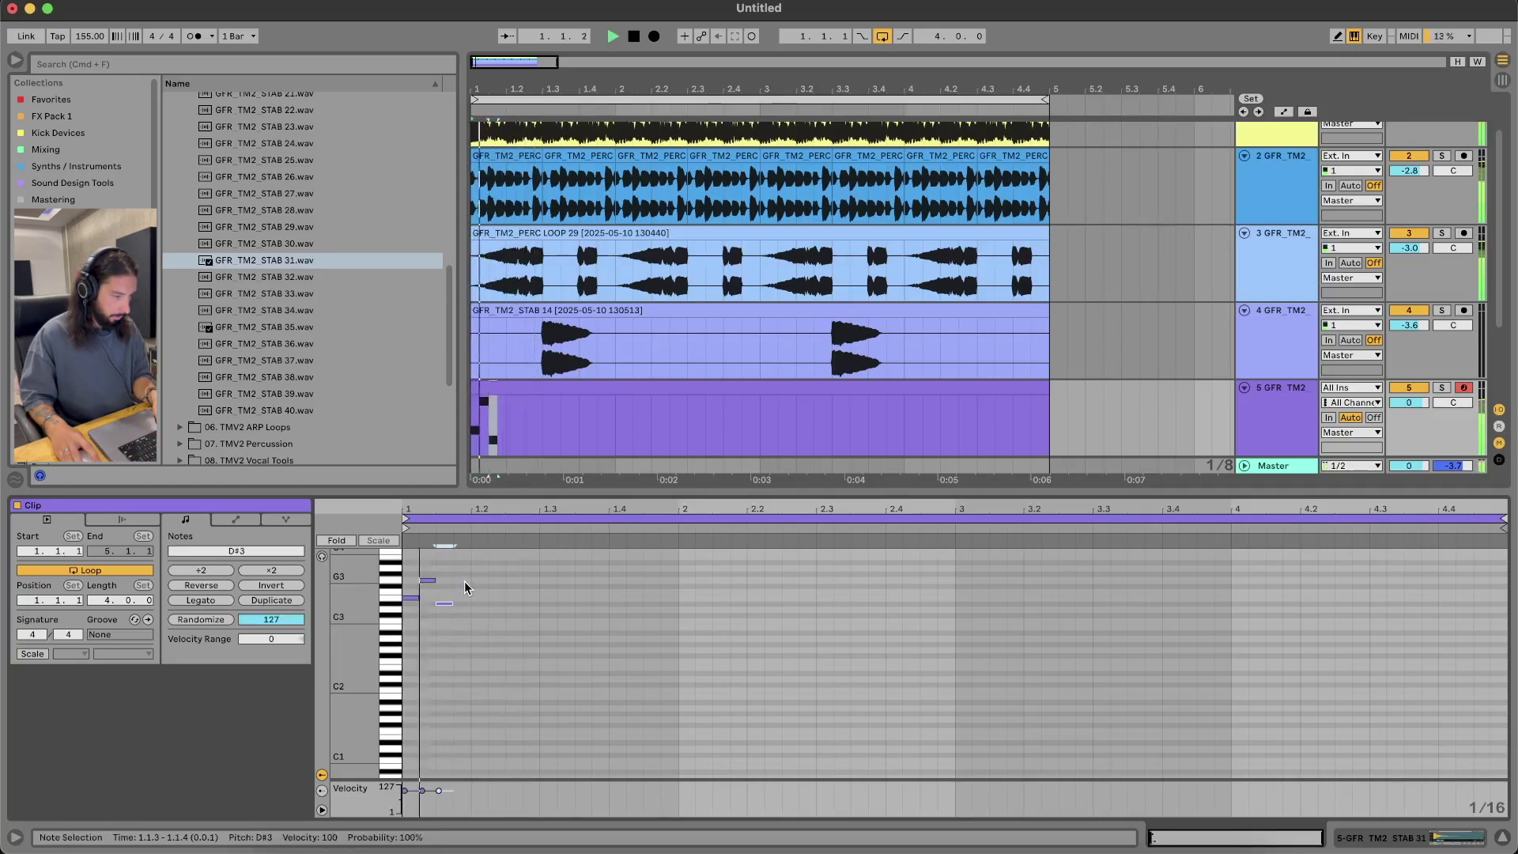
Duplicate the three-note figure on every beat until it fills all four bars of the MIDI clip
{"action": "key", "text": "super+a"}
{"action": "key", "text": "super+d"}
{"action": "key", "text": "super+d"}
{"action": "key", "text": "super+d"}
{"action": "key", "text": "super+d"}
{"action": "key", "text": "super+d"}
{"action": "key", "text": "super+d"}
{"action": "key", "text": "super+d"}
{"action": "key", "text": "super+d"}
{"action": "key", "text": "super+d"}
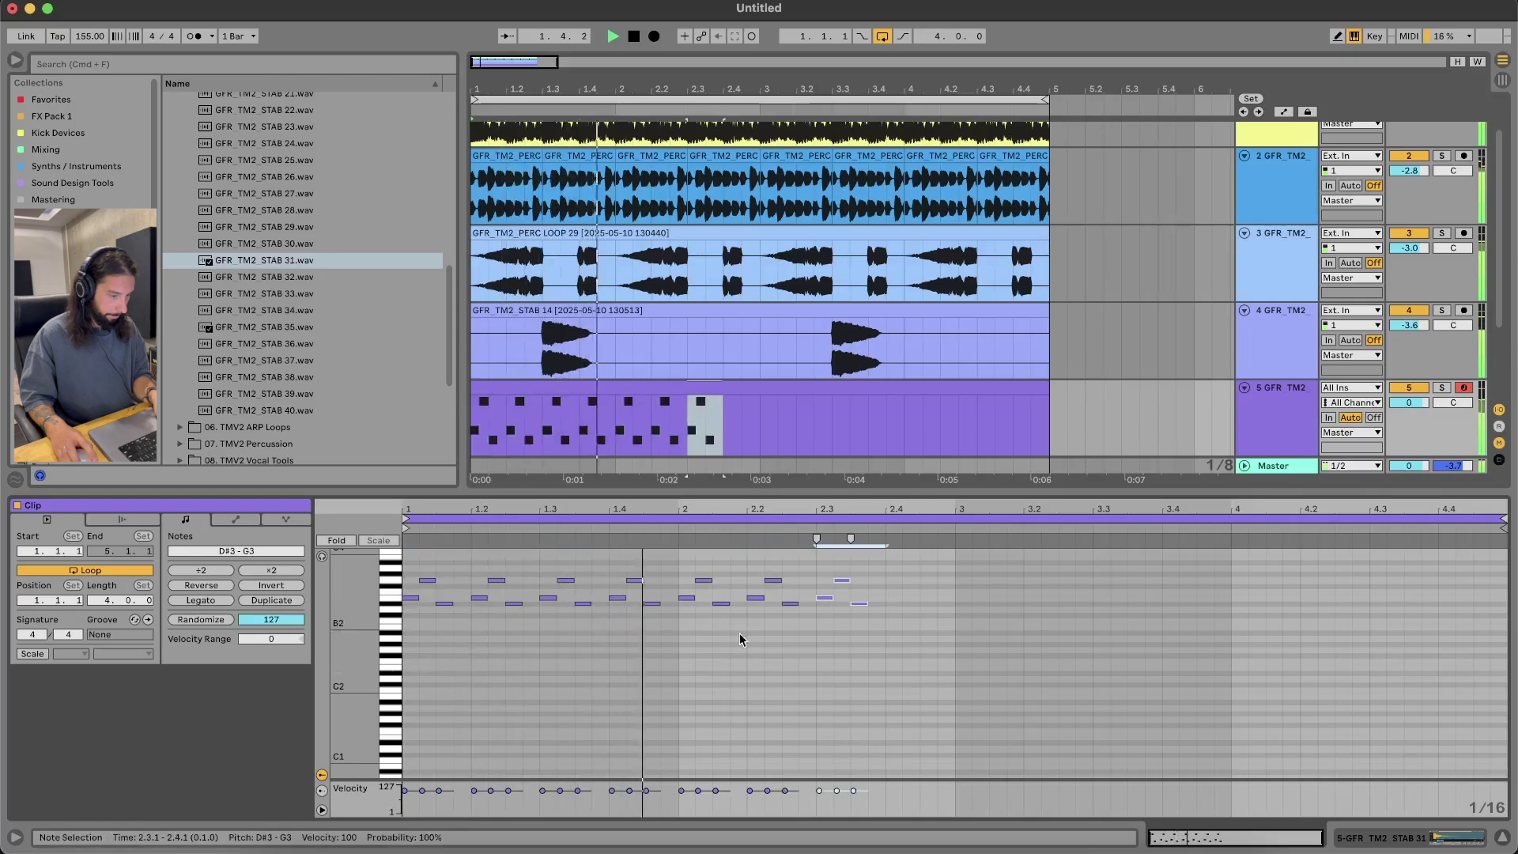
{"action": "key", "text": "super+d"}
{"action": "key", "text": "super+d"}
{"action": "key", "text": "super+d"}
{"action": "key", "text": "super+d"}
{"action": "key", "text": "super+d"}
{"action": "key", "text": "super+d"}
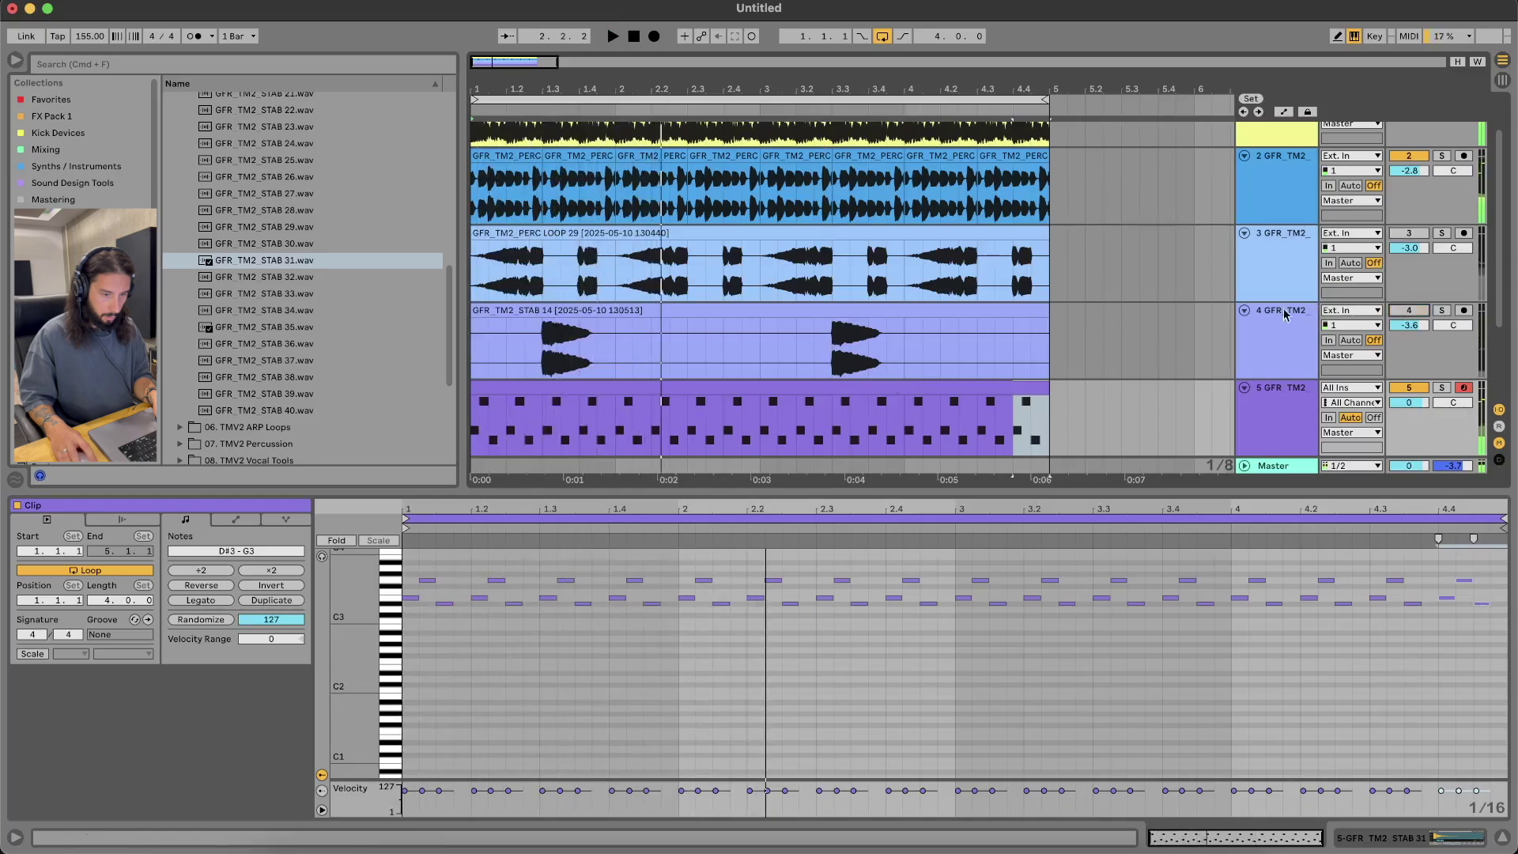
Fold the PERC LOOP 29 and STAB 14 tracks in the arrangement
{"action": "left_click", "coordinate": [1244, 310]}
{"action": "left_click", "coordinate": [1244, 233]}
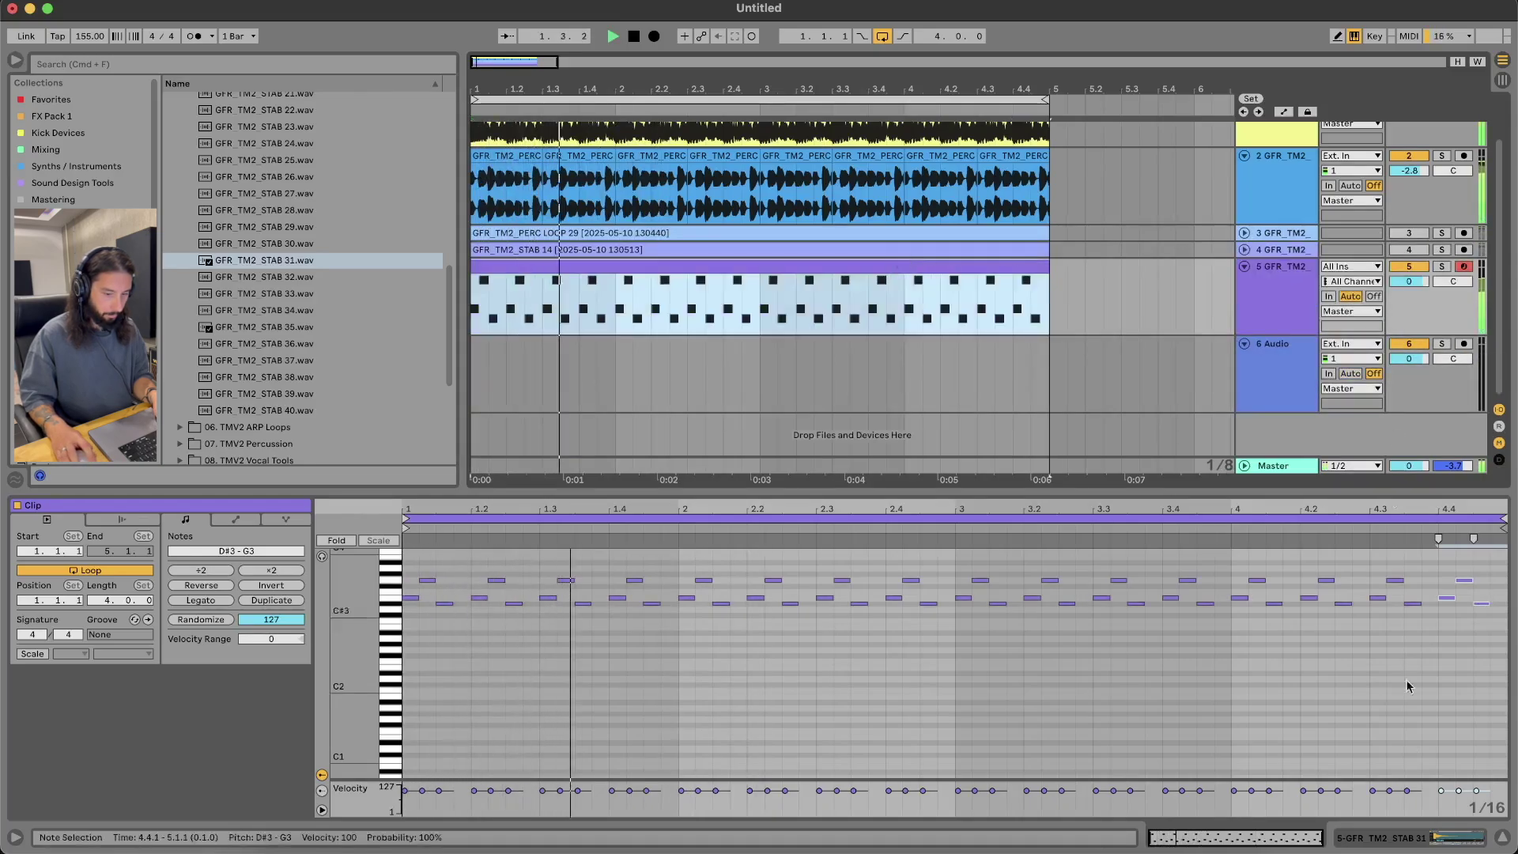
{"action": "scroll", "coordinate": [1289, 198], "scroll_direction": "up", "scroll_amount": 1}
{"action": "scroll", "coordinate": [245, 390], "scroll_direction": "up", "scroll_amount": 5}
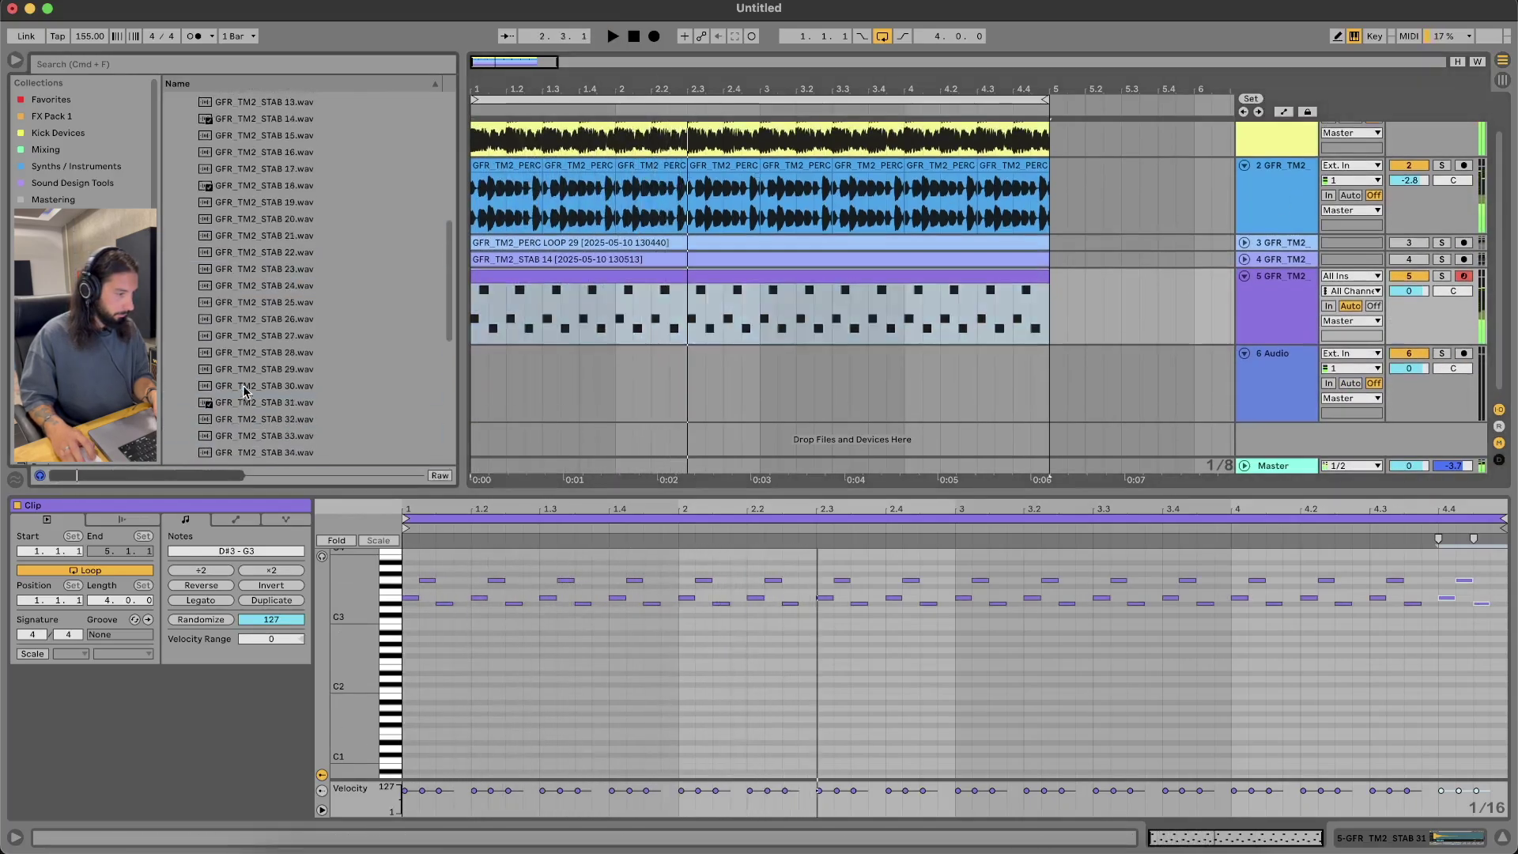
Replace the percussion clip on track 2 with PERC LOOP 4 from the Perc Groove Loops folder and lower the track to -3.5 dB
{"action": "scroll", "coordinate": [235, 285], "scroll_direction": "up", "scroll_amount": 10}
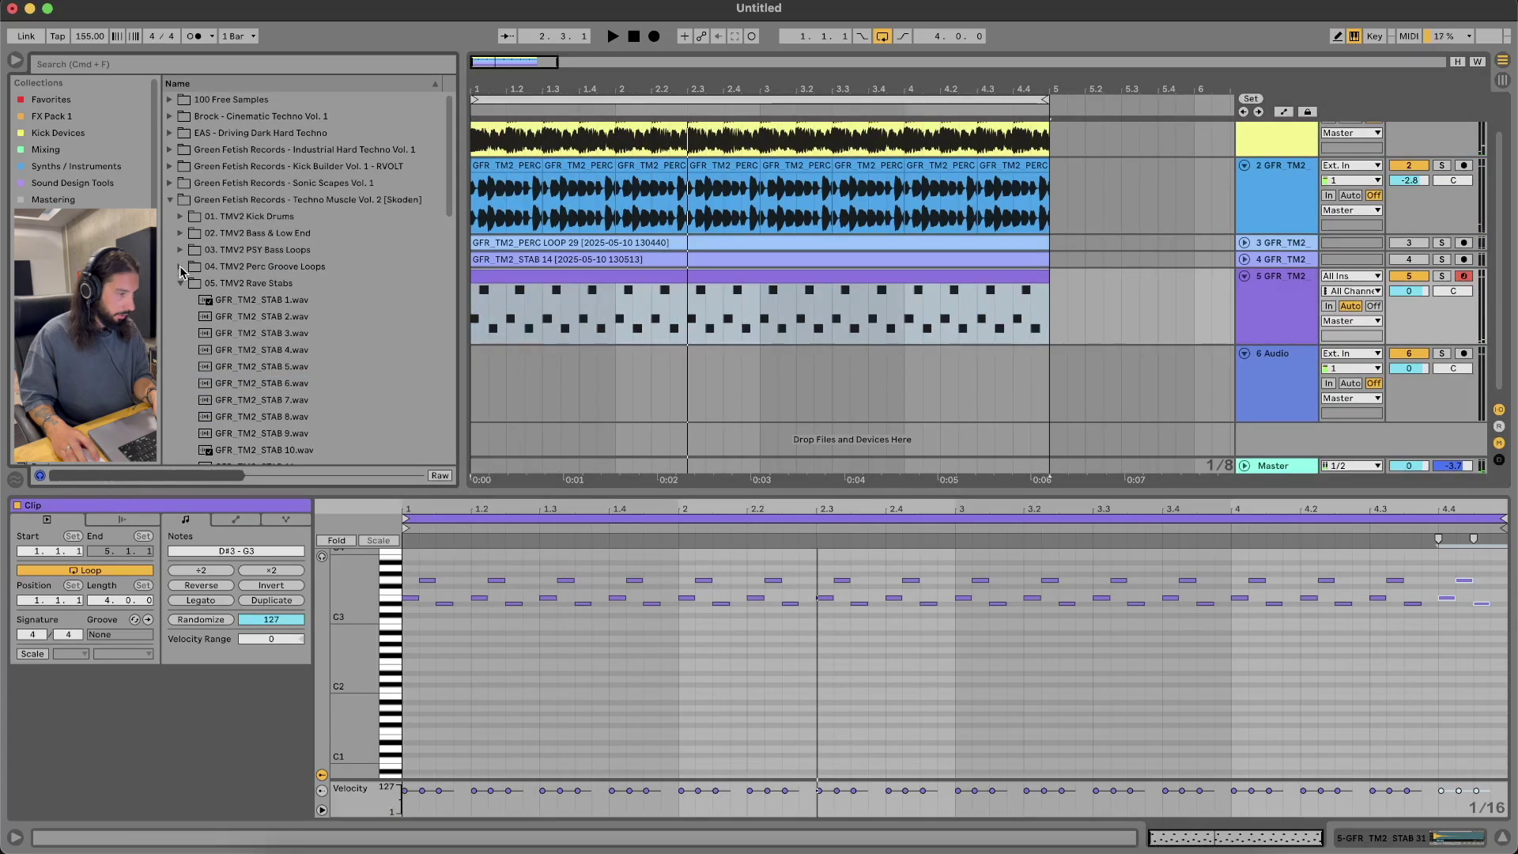
{"action": "left_click", "coordinate": [181, 268]}
{"action": "left_click", "coordinate": [247, 317]}
{"action": "left_click", "coordinate": [289, 339]}
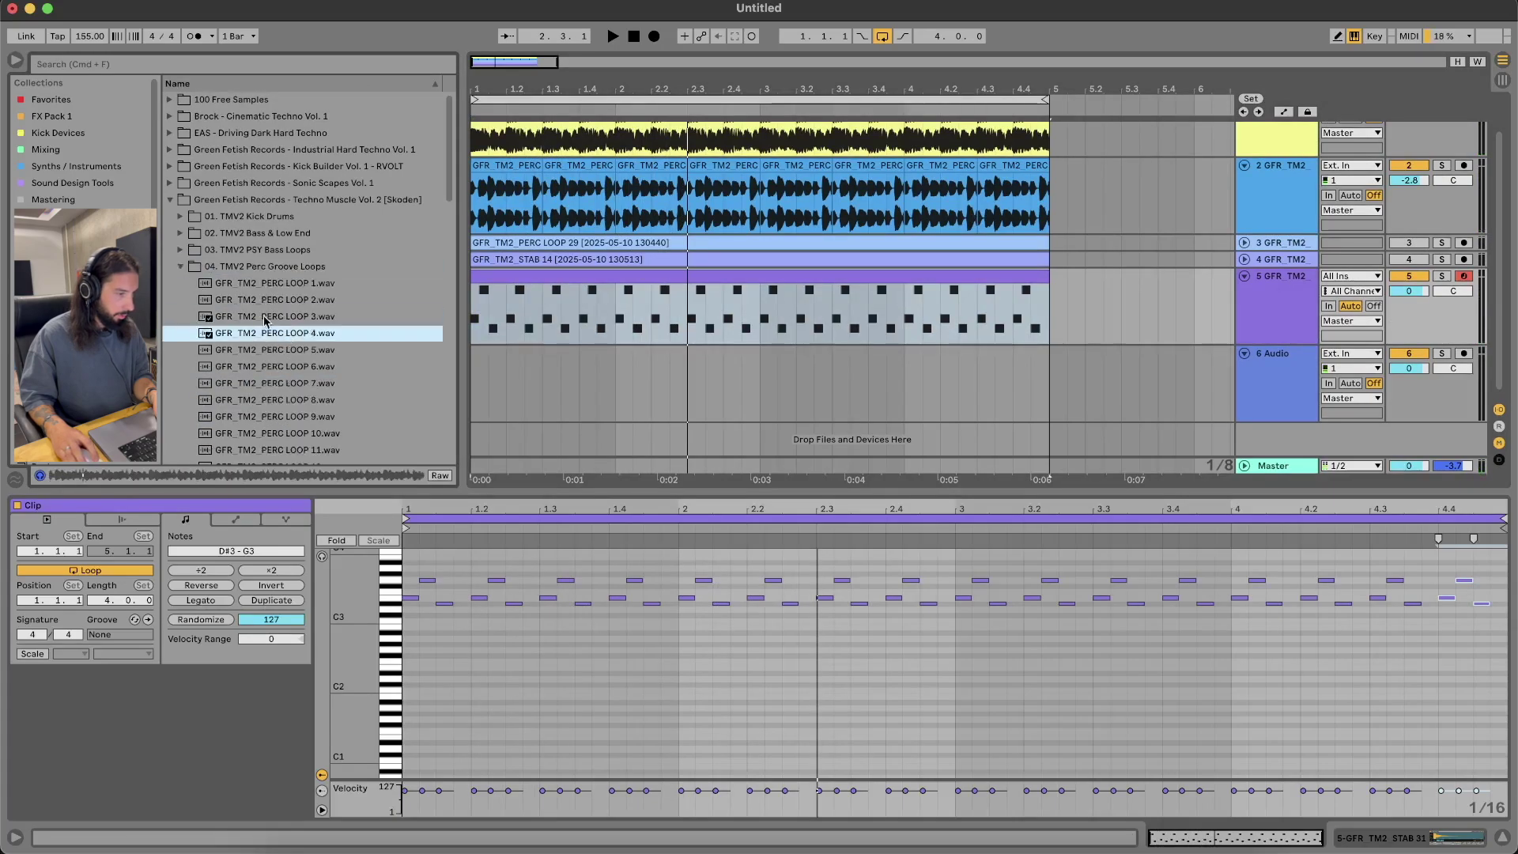
{"action": "left_click_drag", "start_coordinate": [285, 328], "coordinate": [472, 208]}
{"action": "key", "text": "space"}
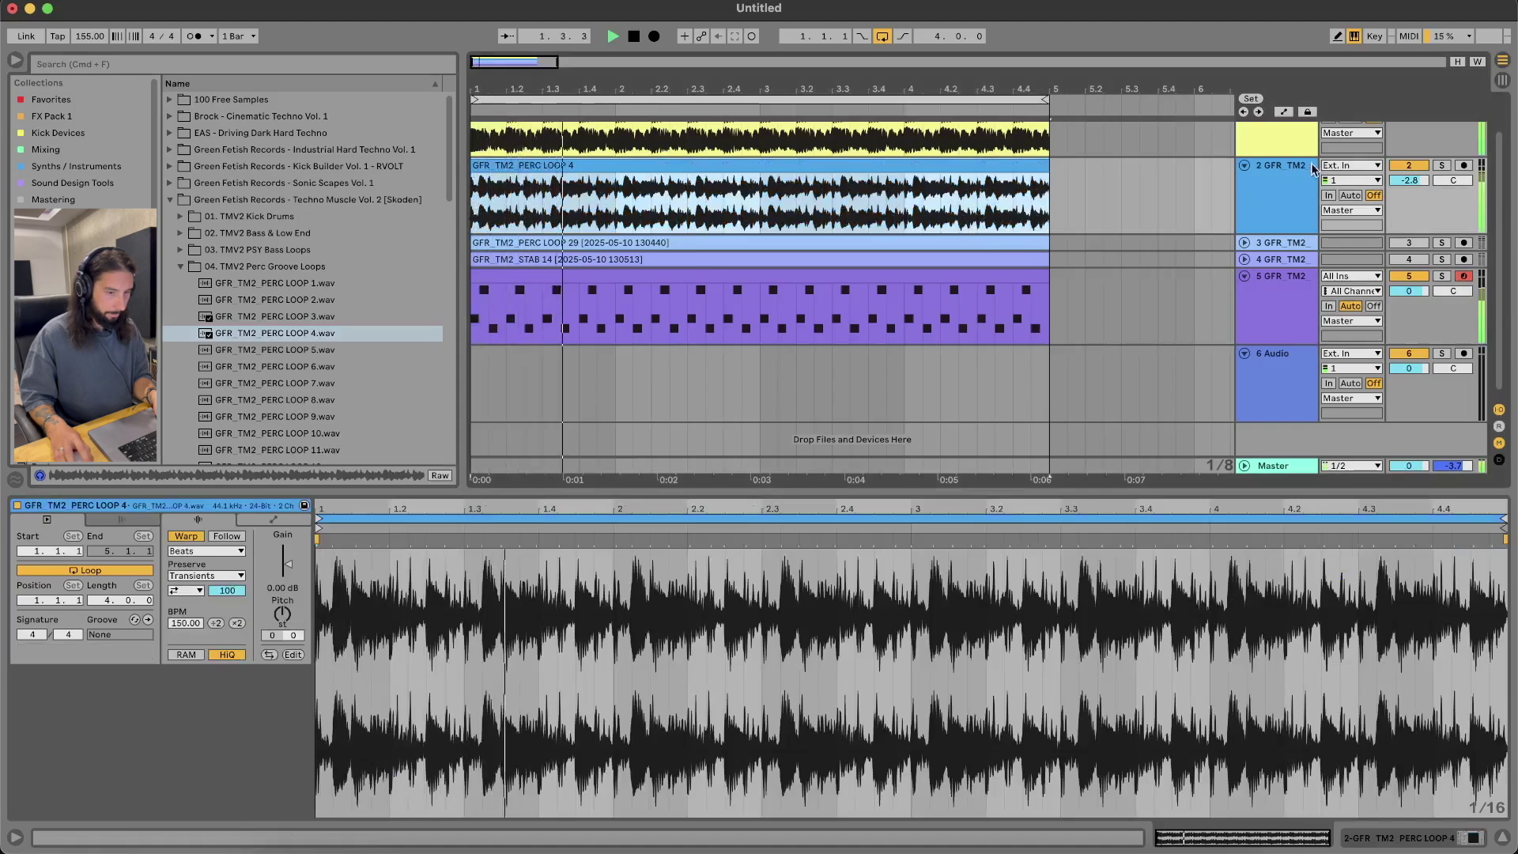
Split the STAB 31 MIDI clip at bar 3
{"action": "left_click", "coordinate": [940, 304]}
{"action": "left_click", "coordinate": [769, 304]}
{"action": "key", "text": "super+e"}
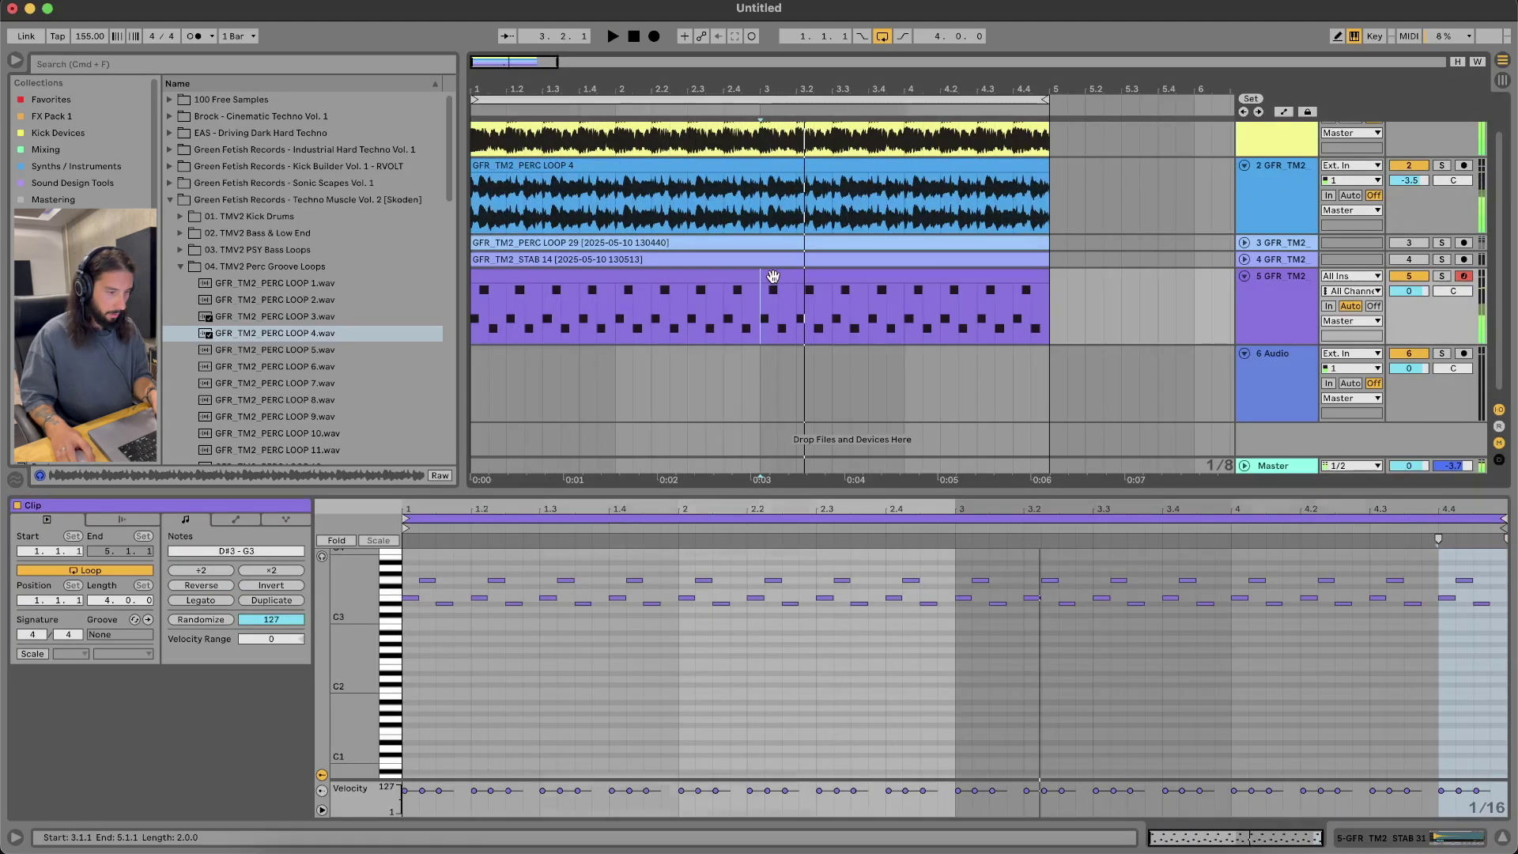
Transpose all notes in the second half of the STAB 31 pattern up three semitones and play it
{"action": "left_click", "coordinate": [772, 277]}
{"action": "key", "text": "space"}
{"action": "left_click", "coordinate": [870, 663]}
{"action": "key", "text": "super+a"}
{"action": "key", "text": "Up"}
{"action": "key", "text": "Up"}
{"action": "key", "text": "Up"}
{"action": "key", "text": "space"}
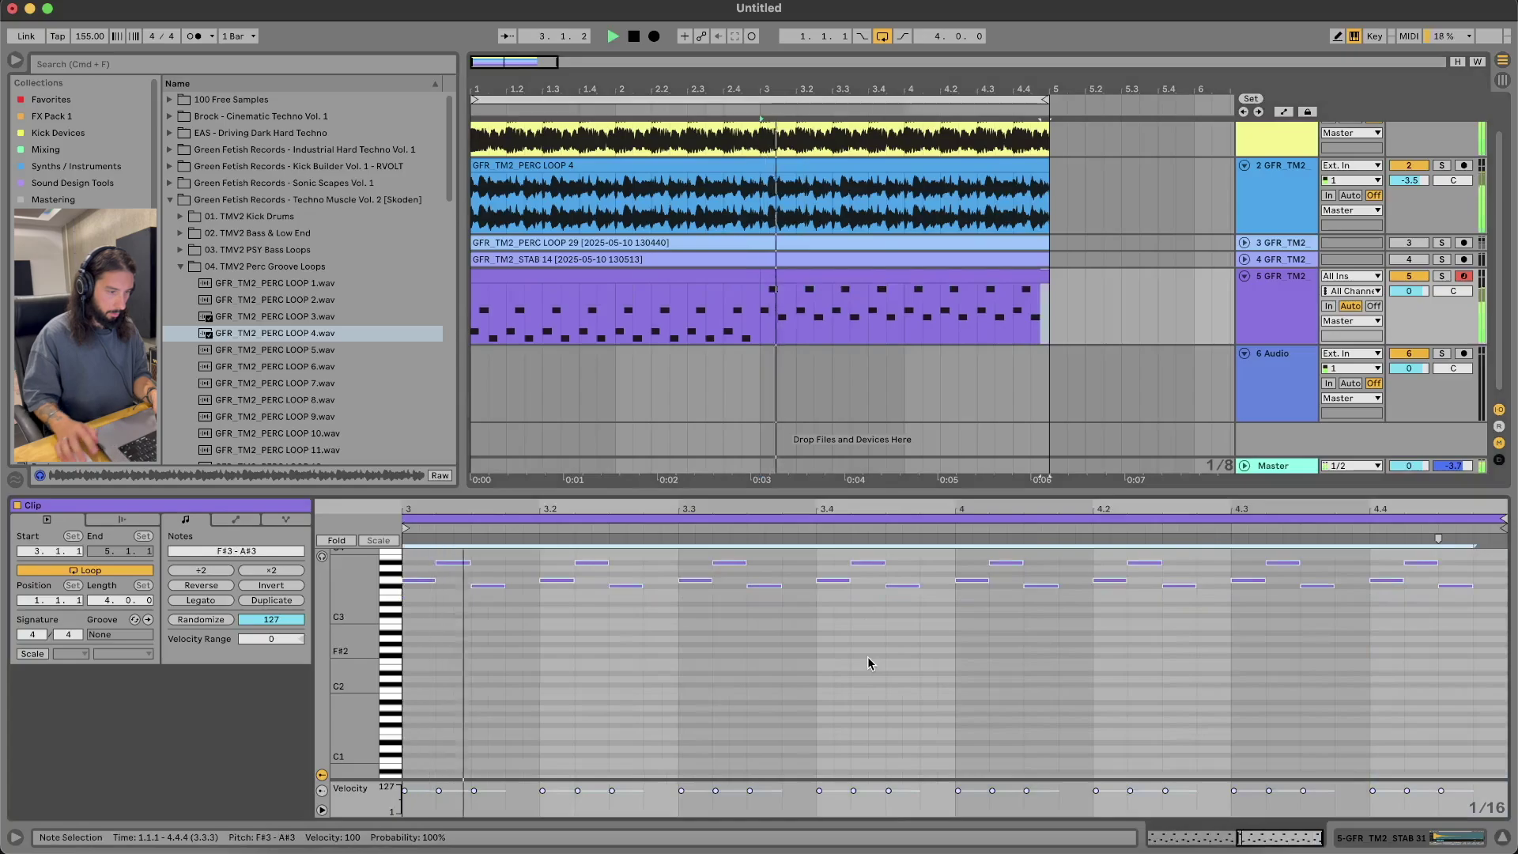
Consolidate the two STAB 31 MIDI clips into one four-bar clip and hide the clip view
{"action": "left_click_drag", "start_coordinate": [1059, 330], "coordinate": [169, 334]}
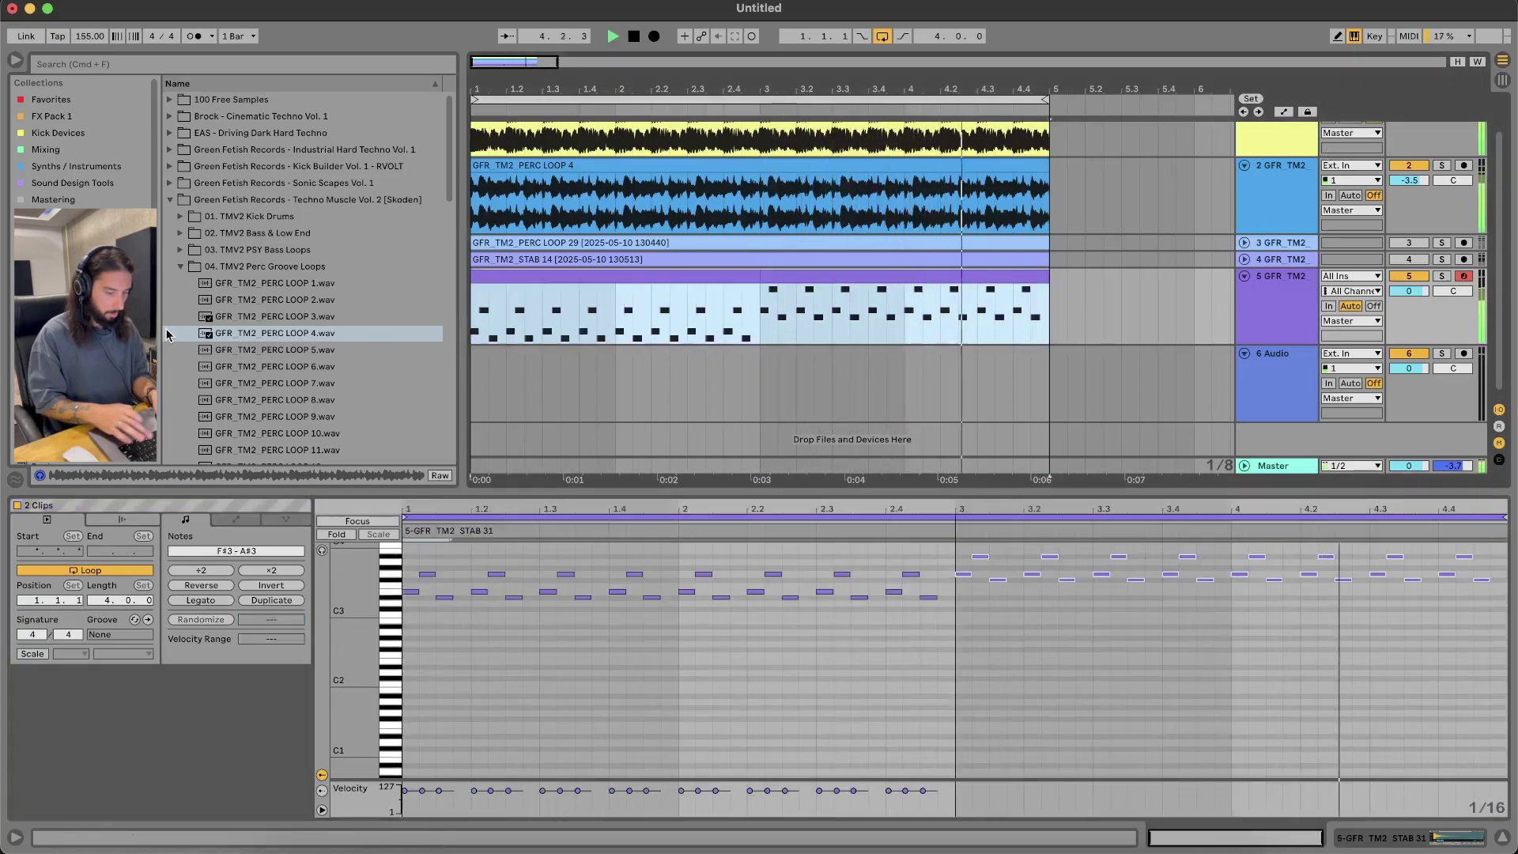
{"action": "key", "text": "super+j"}
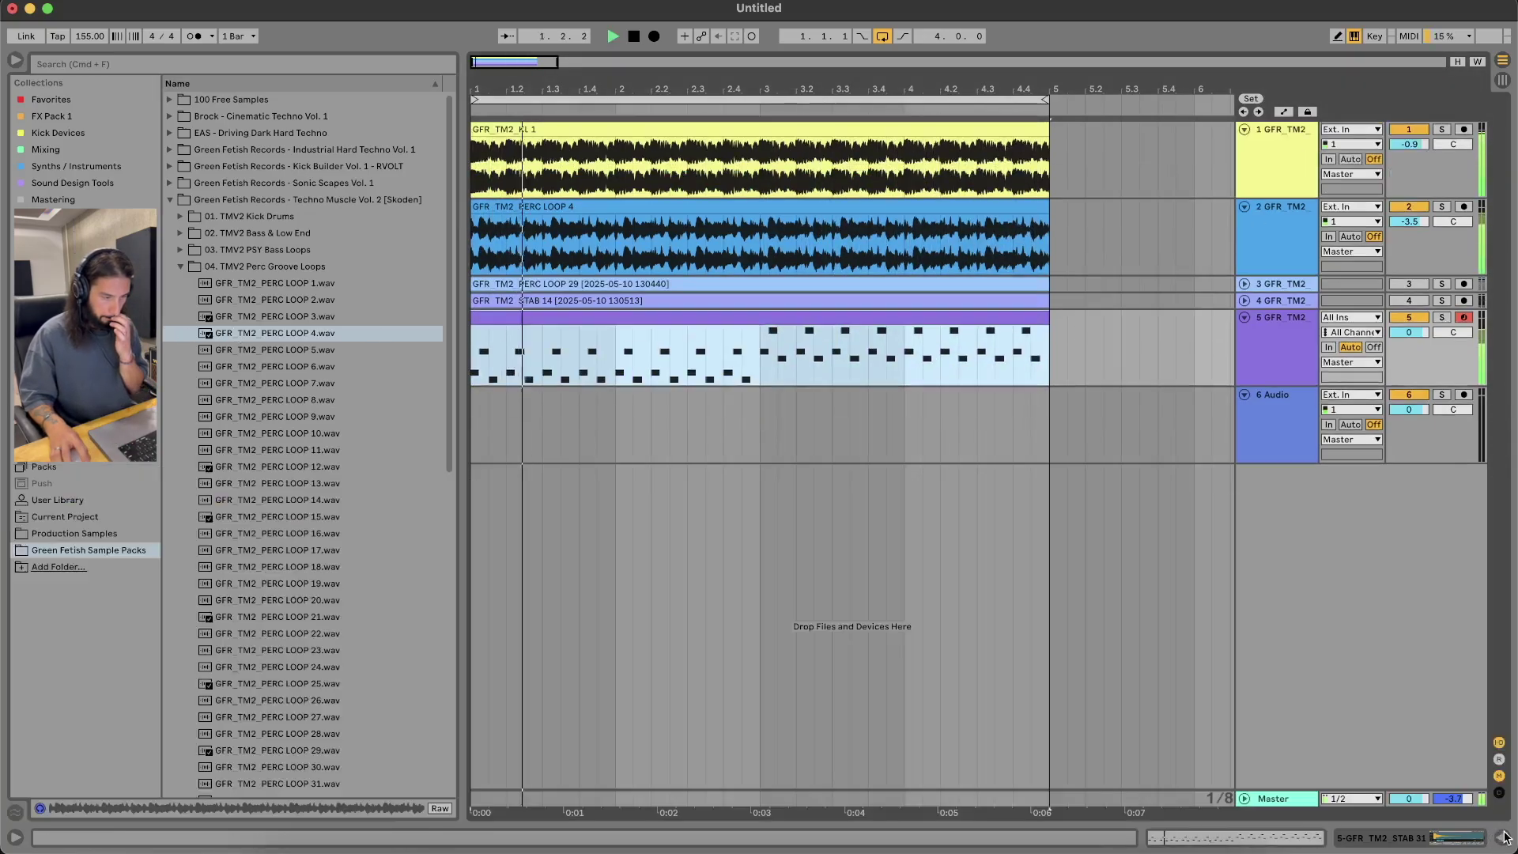
{"action": "left_click", "coordinate": [1502, 838]}
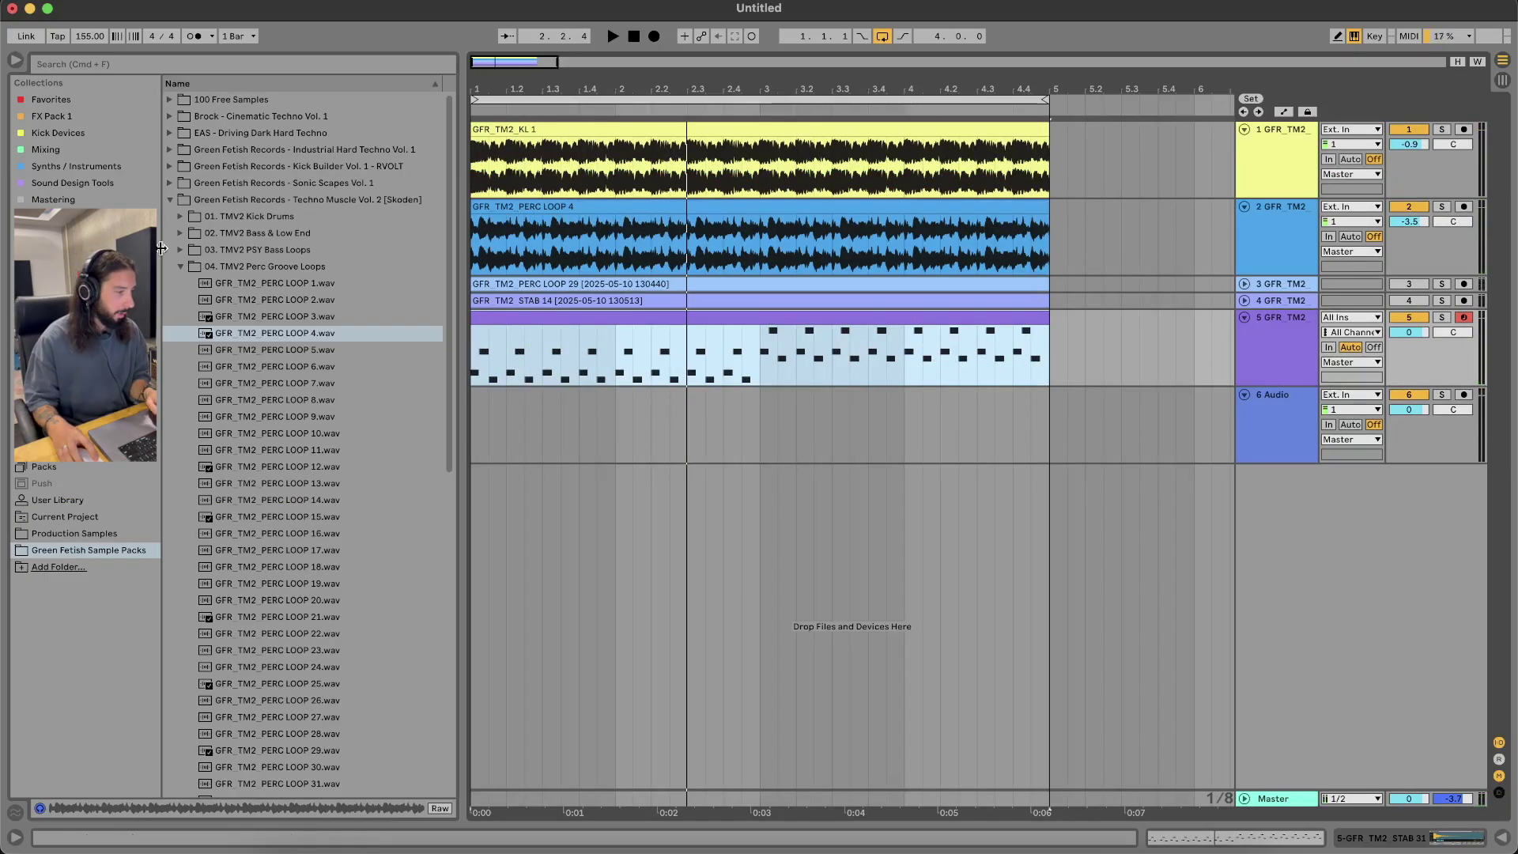
Audition ARP LOOPs 2, 6, 9 and 13 from the TMV2 ARP Loops folder and place ARP LOOP 13 at bar 1 of track 6
{"action": "left_click", "coordinate": [180, 267]}
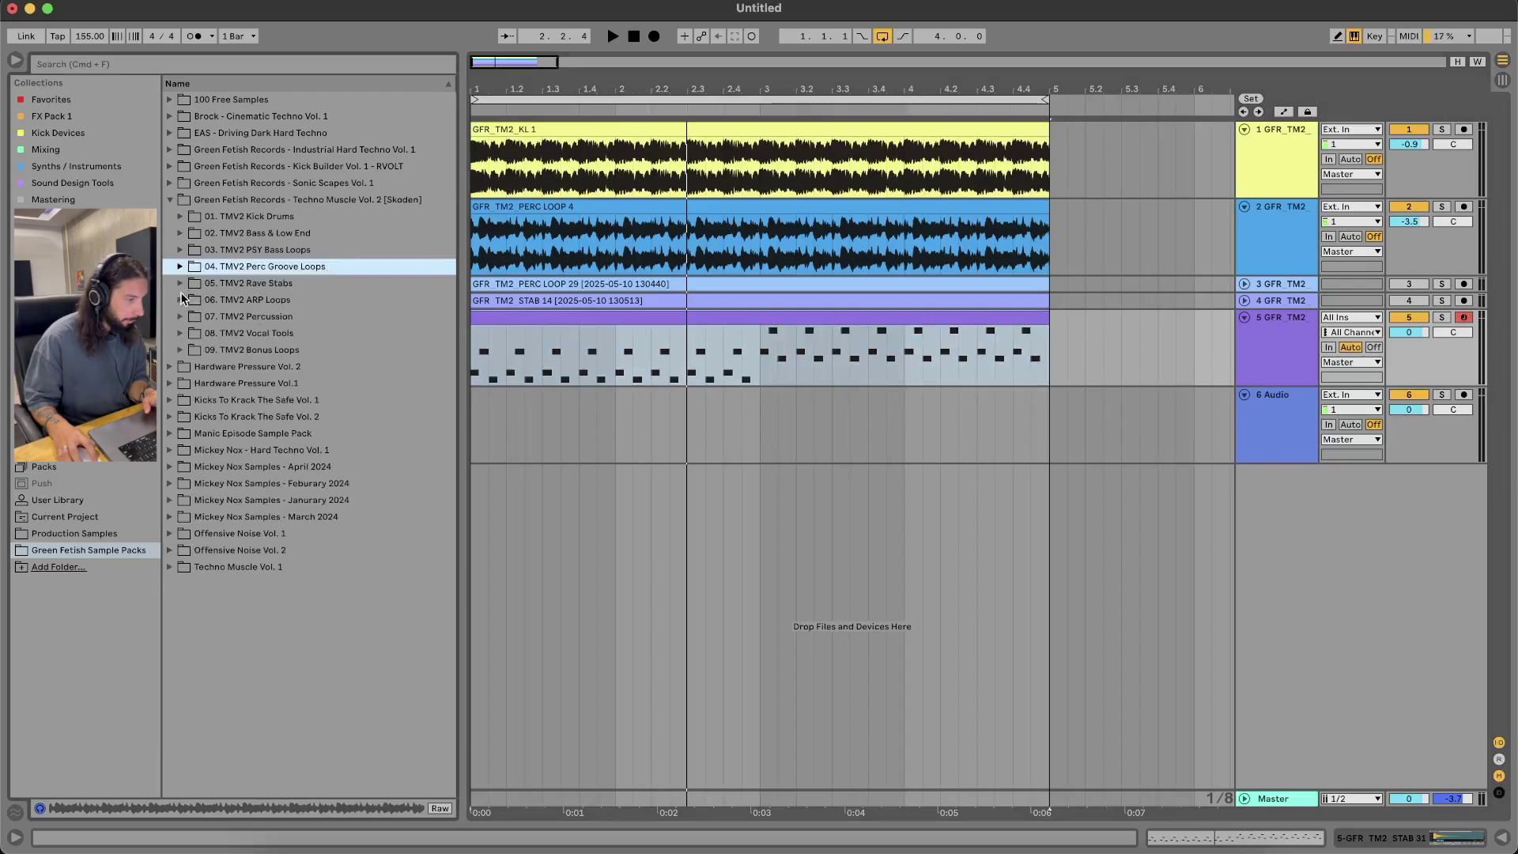
{"action": "left_click", "coordinate": [181, 300]}
{"action": "left_click", "coordinate": [280, 332]}
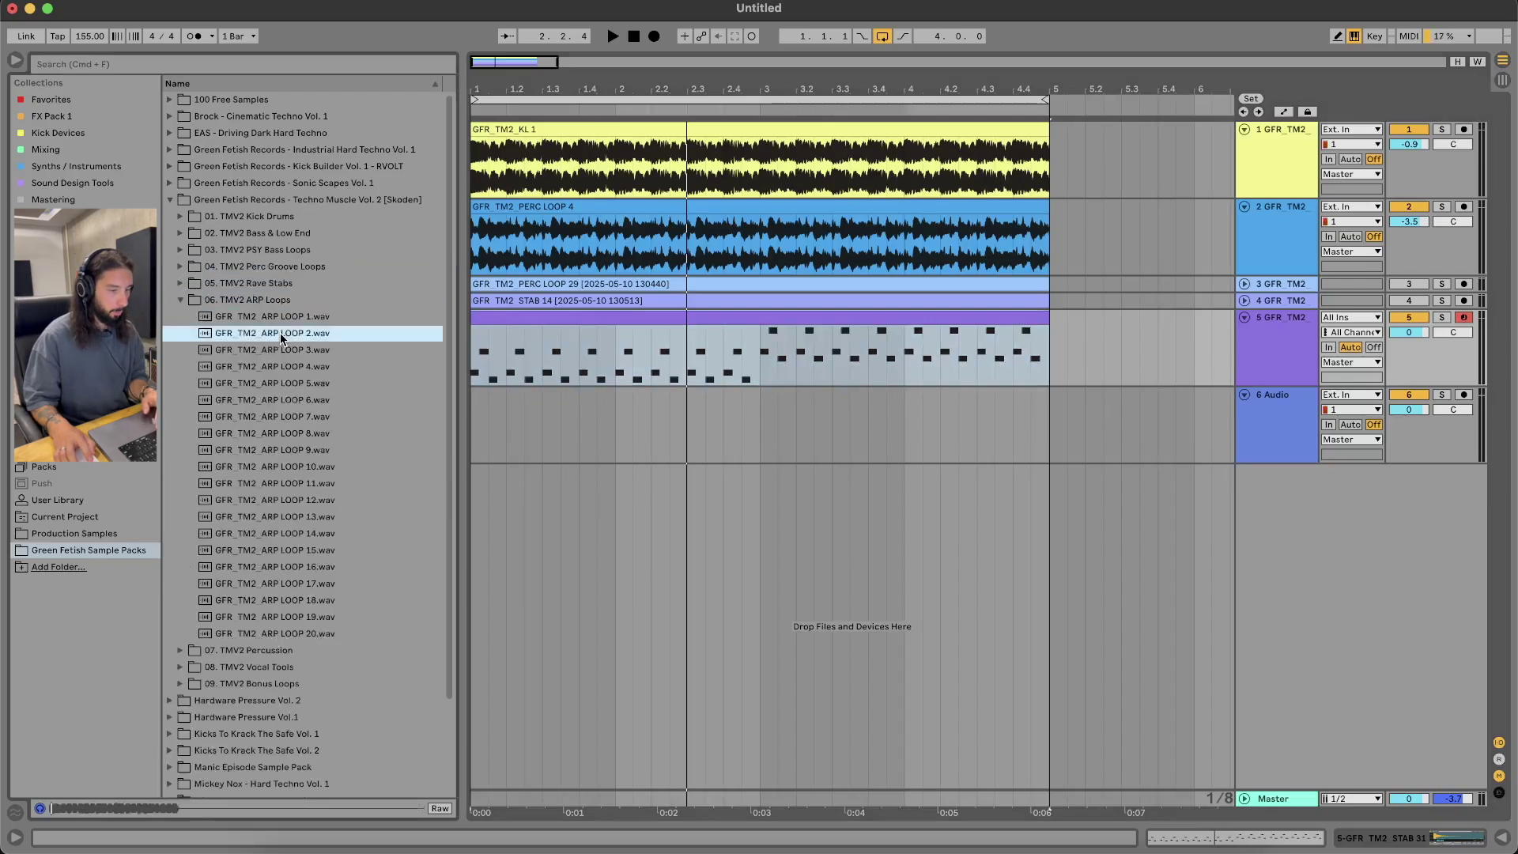
{"action": "left_click", "coordinate": [307, 399]}
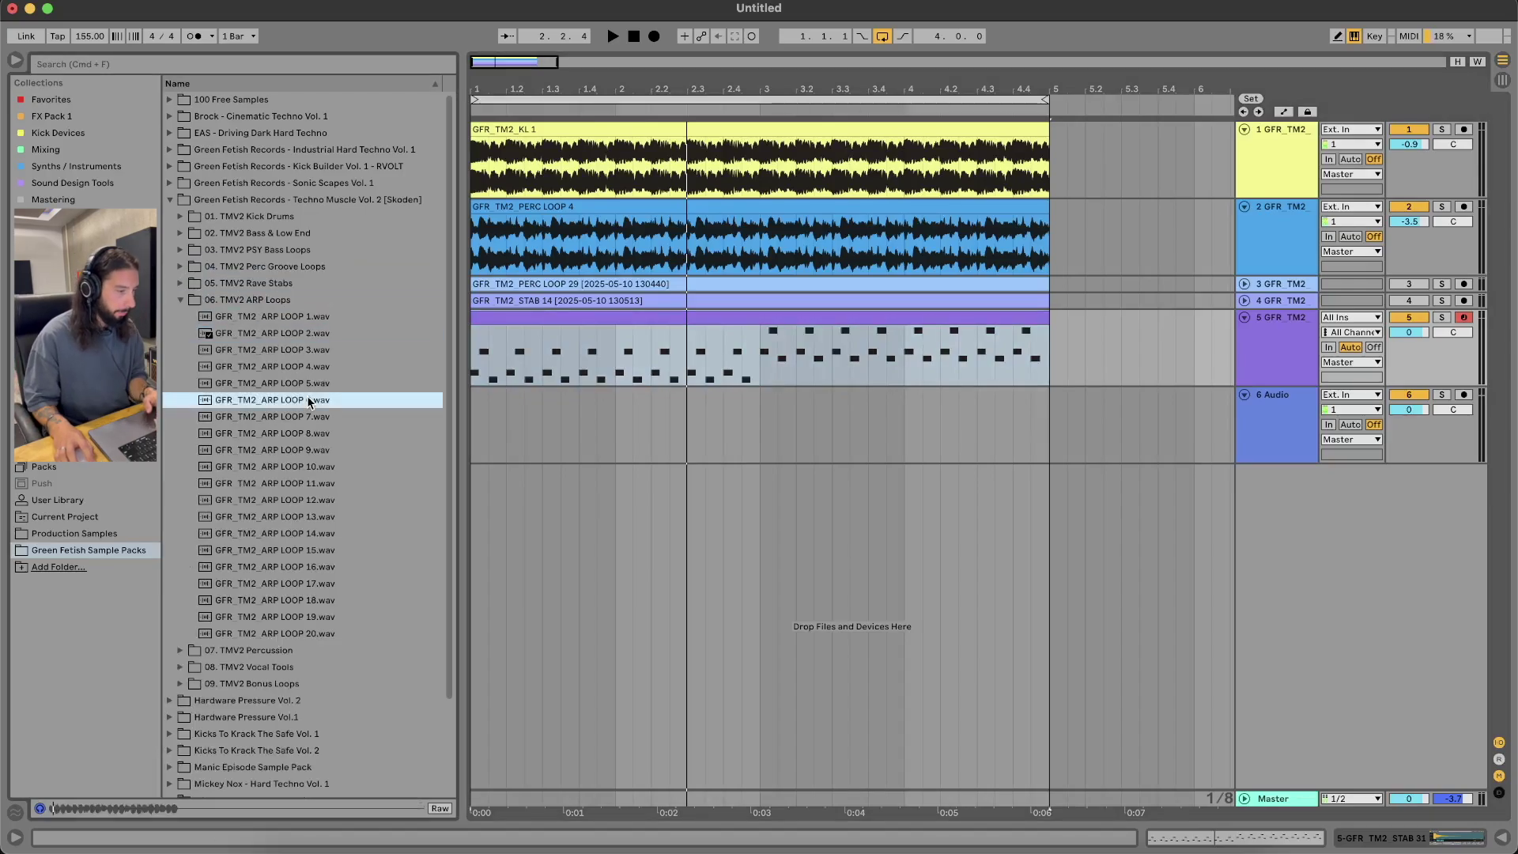
{"action": "left_click", "coordinate": [298, 450]}
{"action": "scroll", "coordinate": [292, 474], "scroll_direction": "down", "scroll_amount": 3}
{"action": "left_click", "coordinate": [288, 465]}
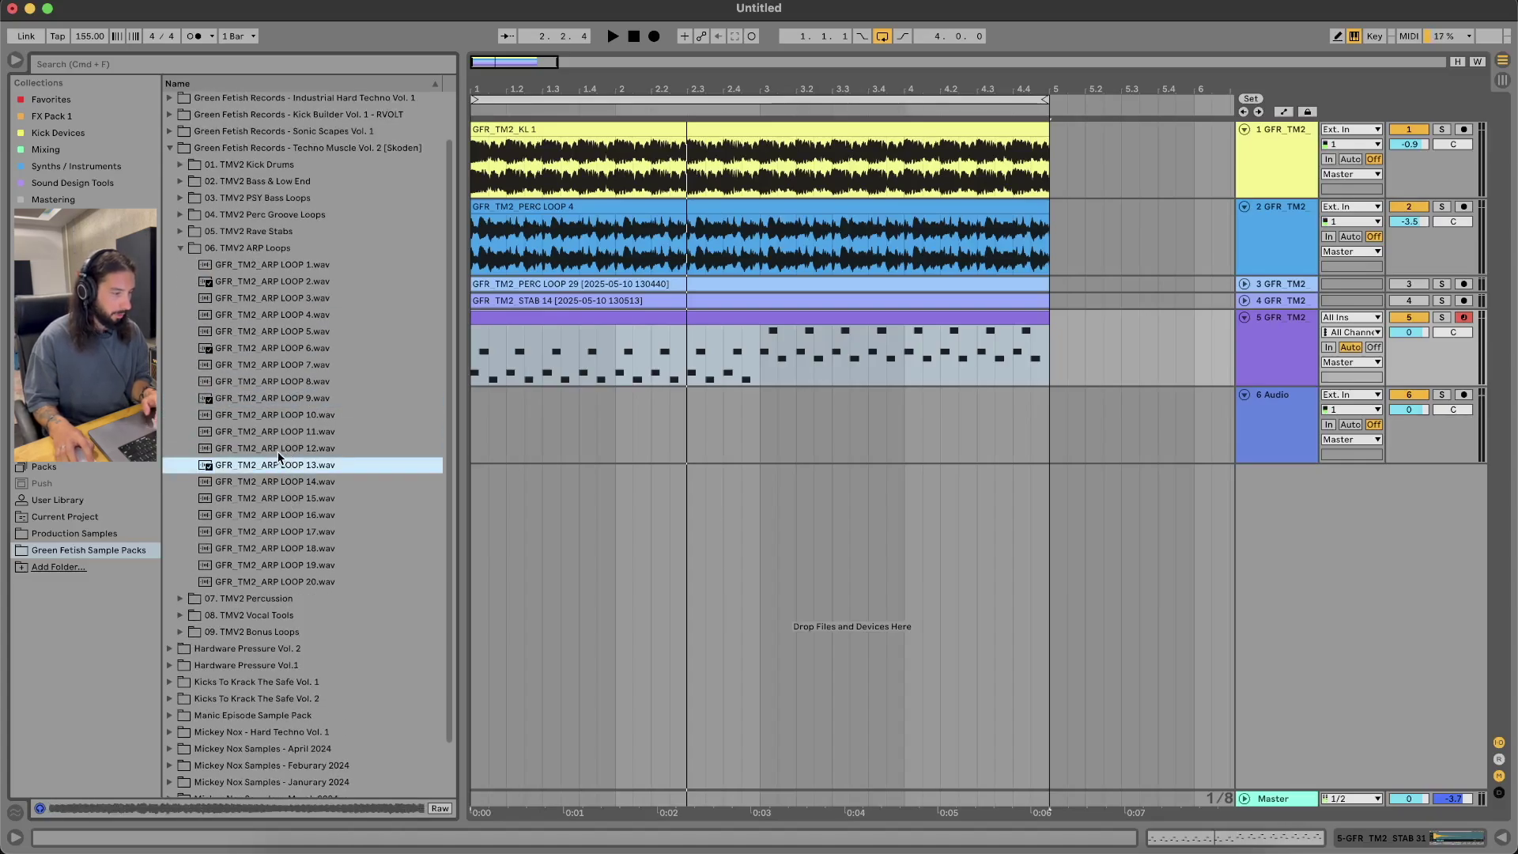
{"action": "left_click_drag", "start_coordinate": [272, 460], "coordinate": [475, 435]}
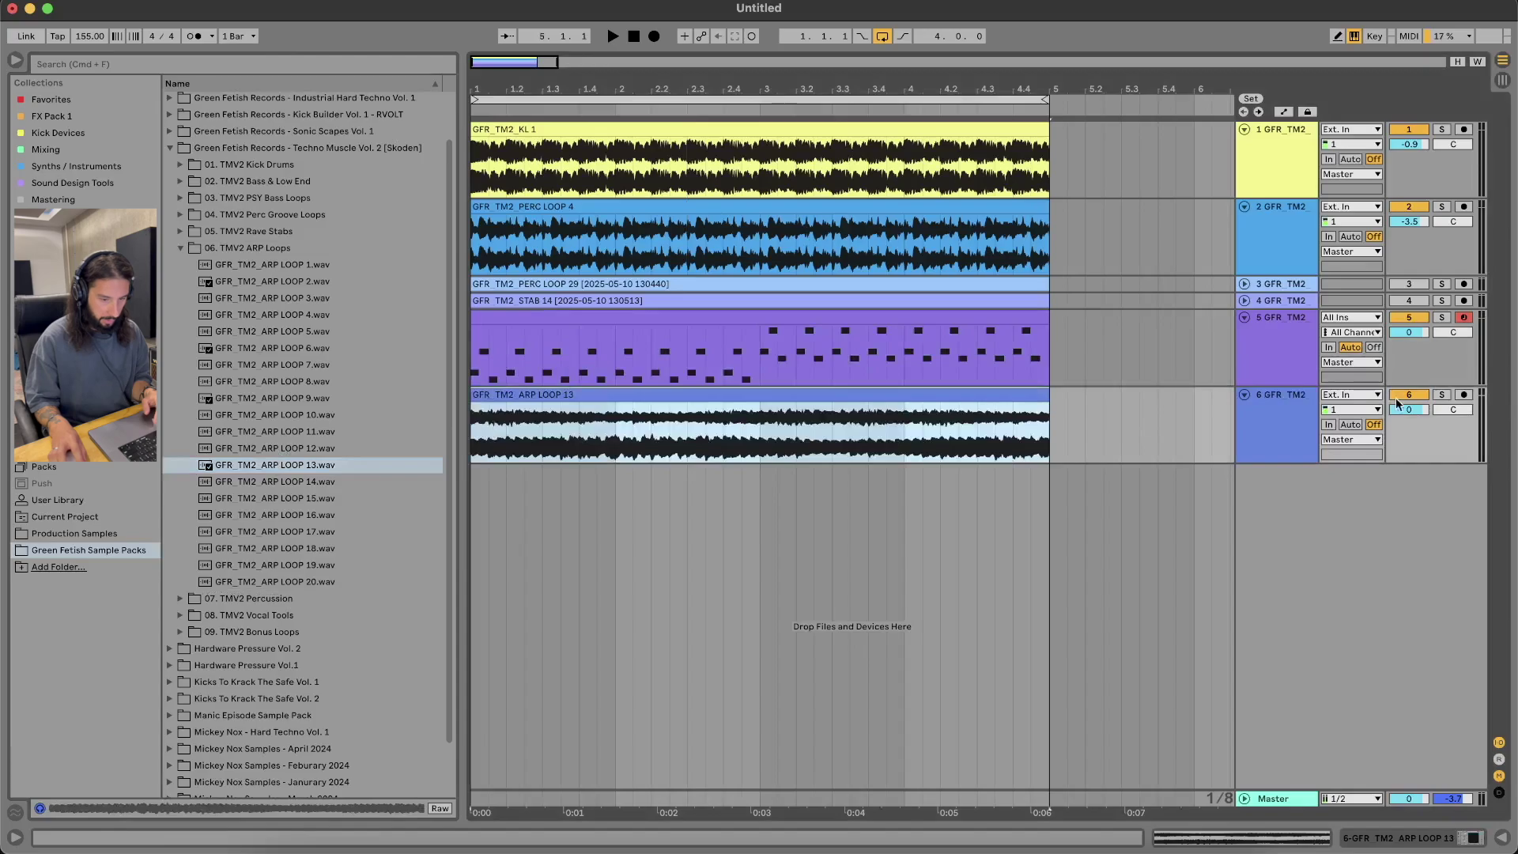
Deactivate the STAB 31 track and lower the ARP LOOP 13 track to -4.1 dB during playback
{"action": "left_click", "coordinate": [1410, 318]}
{"action": "key", "text": "space"}
{"action": "left_click_drag", "start_coordinate": [1410, 411], "coordinate": [1410, 427]}
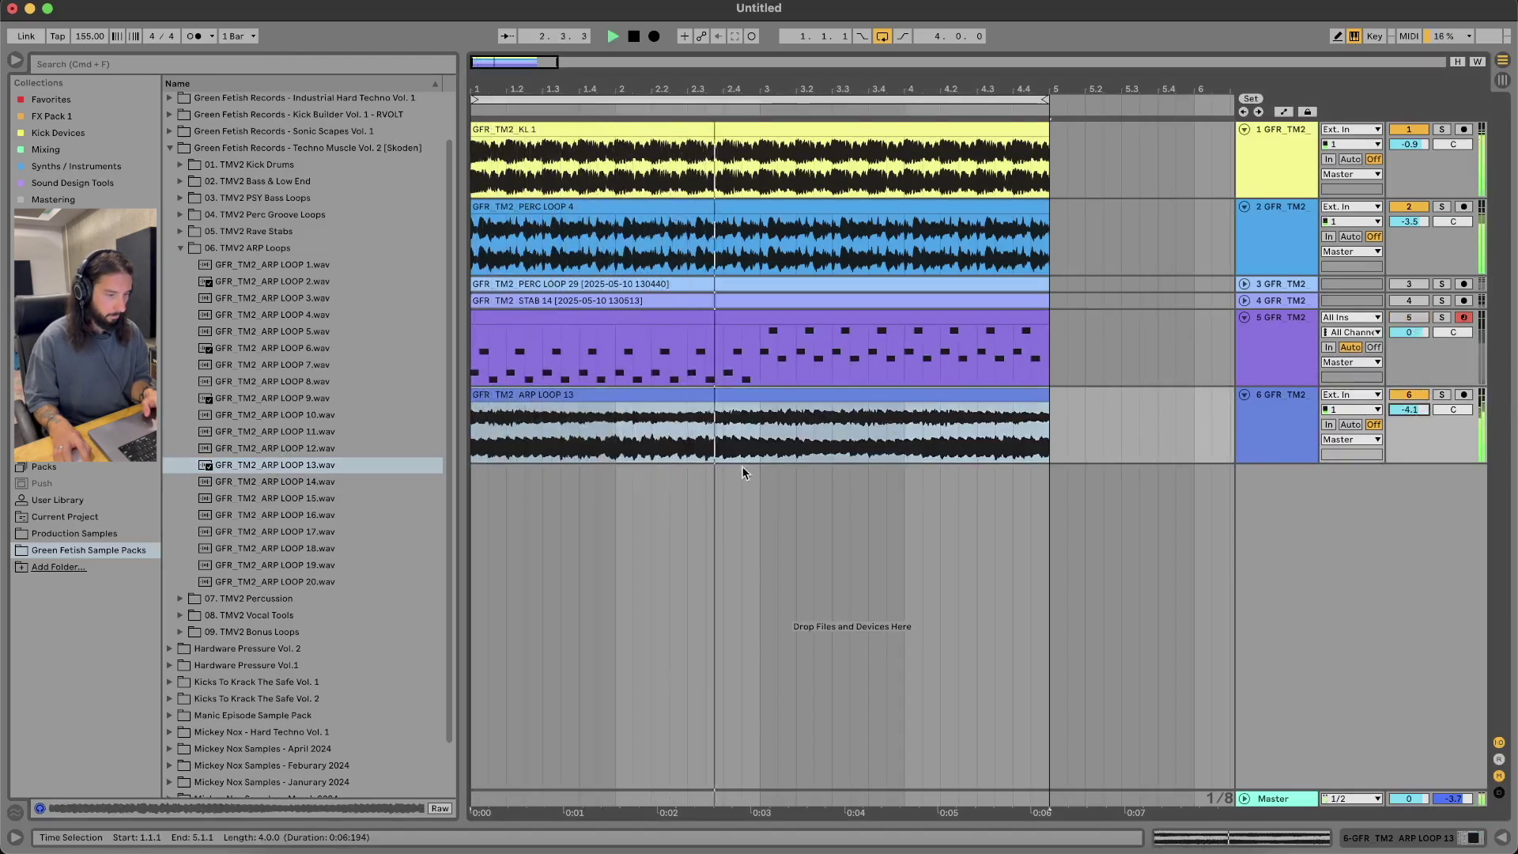
{"action": "left_click", "coordinate": [706, 425]}
{"action": "key", "text": "space"}
Duplicate the first eighth-note slice of every bar in ARP LOOP 13 onto the following eighth and play the result
{"action": "left_click", "coordinate": [754, 424]}
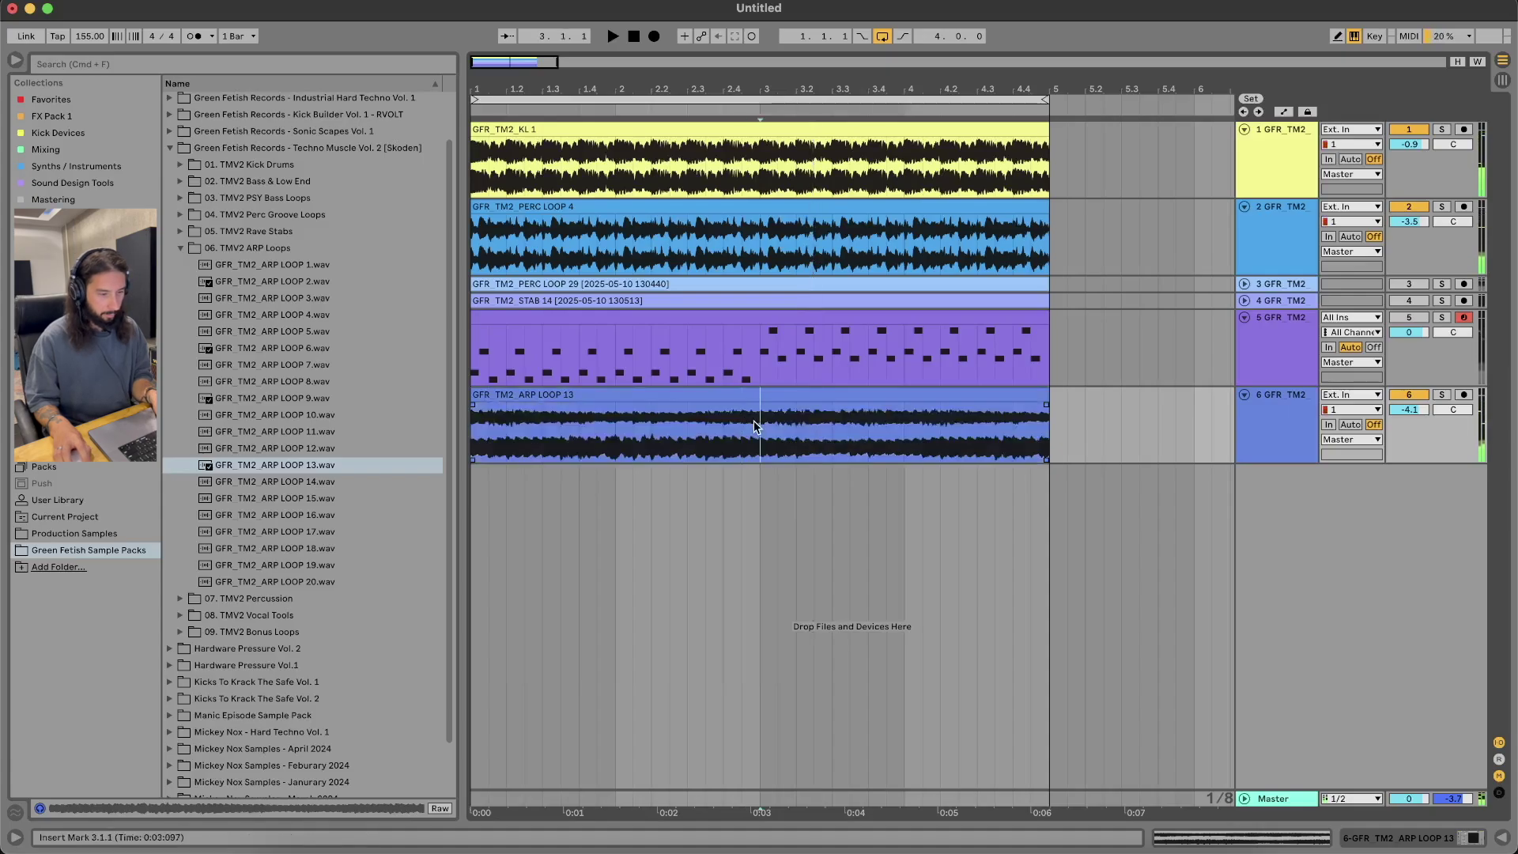
{"action": "key", "text": "super+d"}
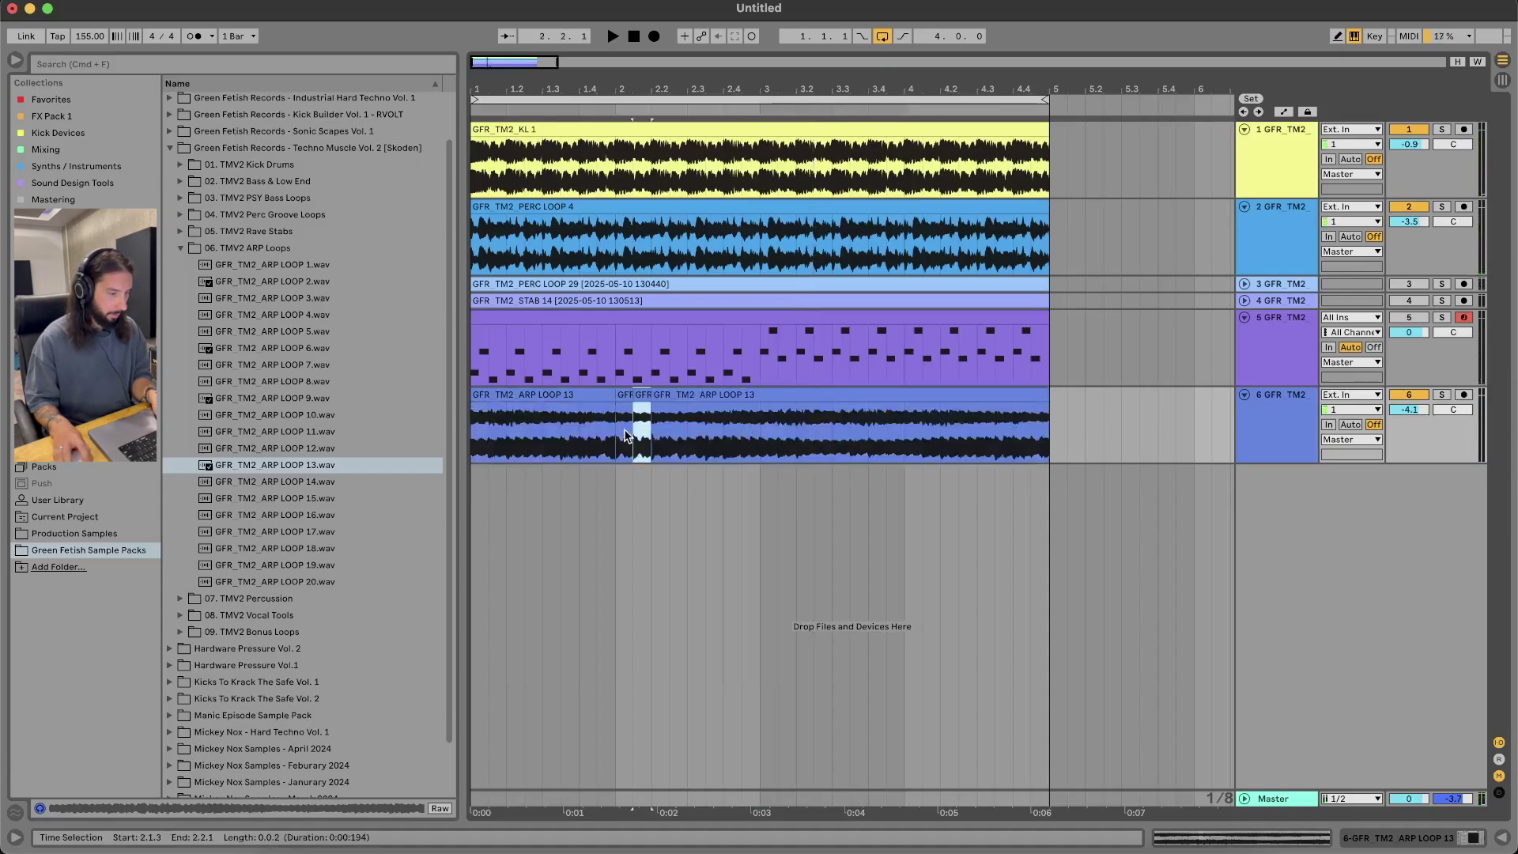
{"action": "left_click", "coordinate": [622, 431]}
{"action": "left_click_drag", "start_coordinate": [762, 445], "coordinate": [775, 420]}
{"action": "key", "text": "super+d"}
{"action": "left_click", "coordinate": [913, 449]}
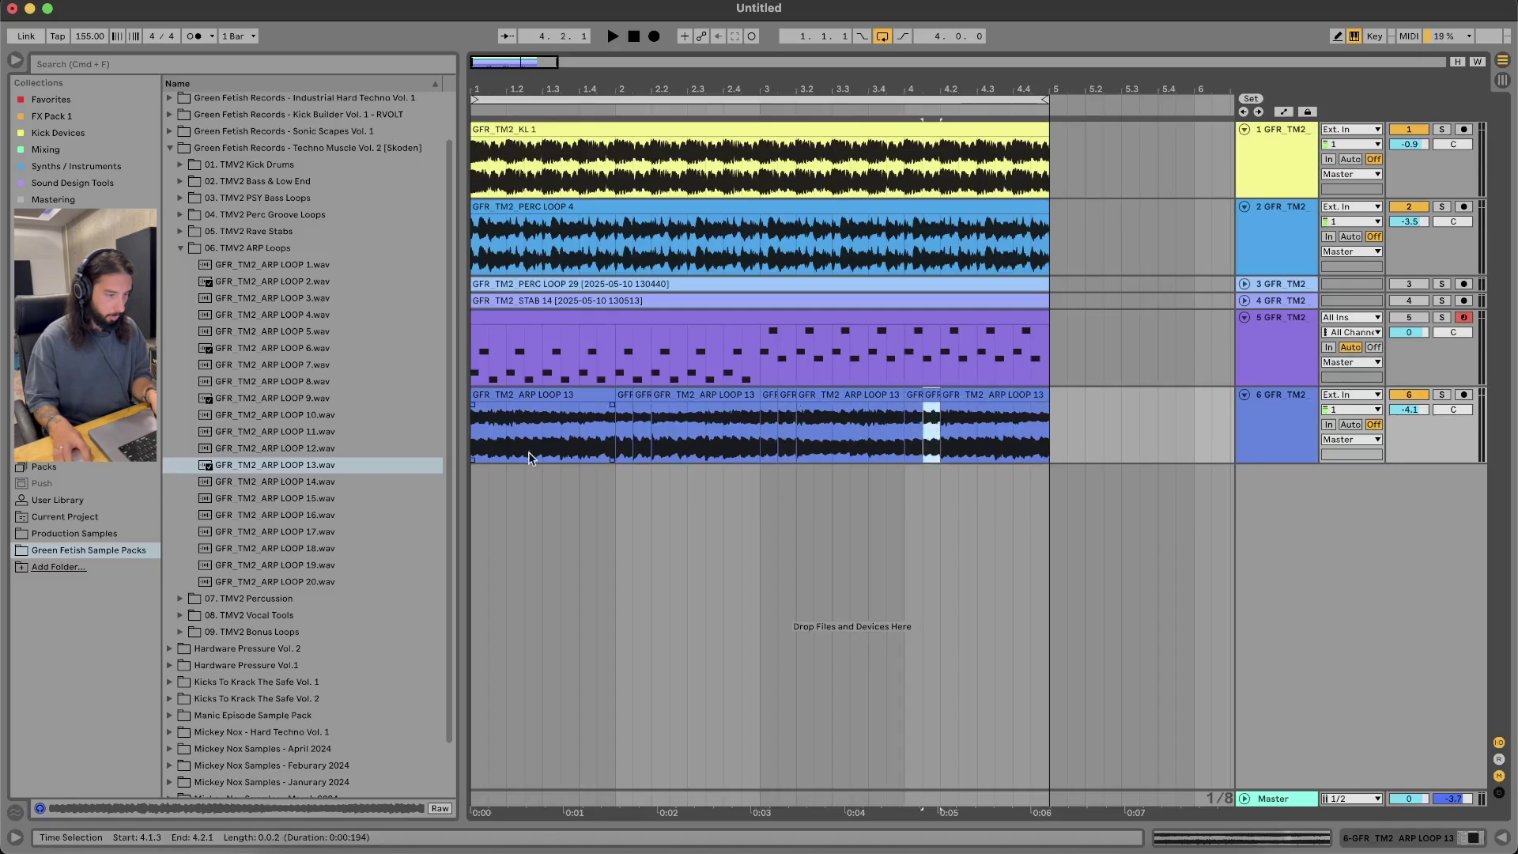
{"action": "left_click_drag", "start_coordinate": [490, 437], "coordinate": [471, 421]}
{"action": "key", "text": "super+d"}
{"action": "left_click", "coordinate": [479, 395]}
{"action": "key", "text": "space"}
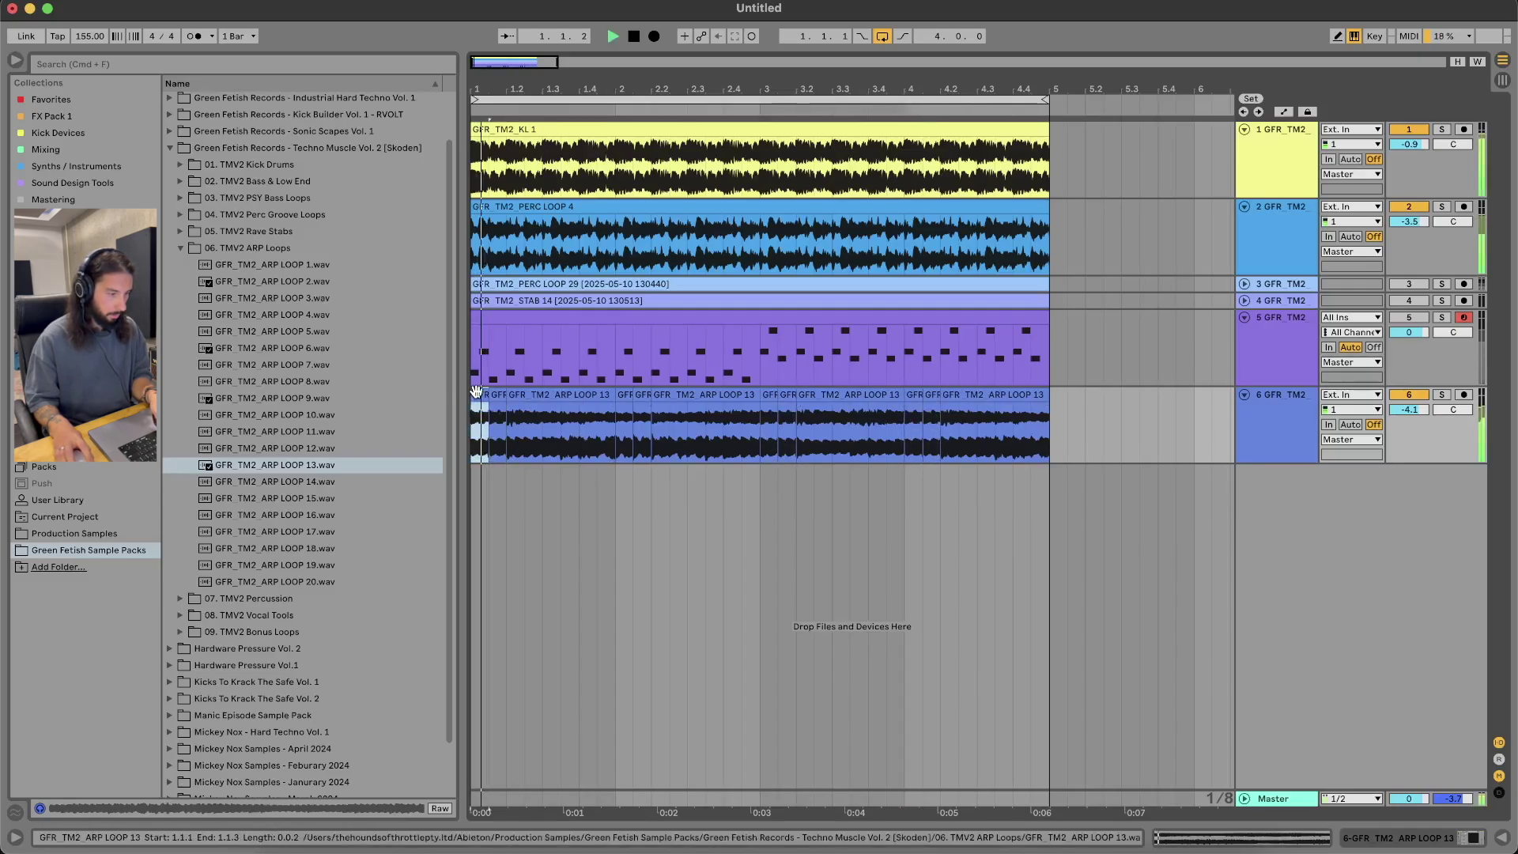
Consolidate the ARP LOOP 13 slices into one four-bar clip and set its track volume to -4.0 dB
{"action": "left_click", "coordinate": [617, 439]}
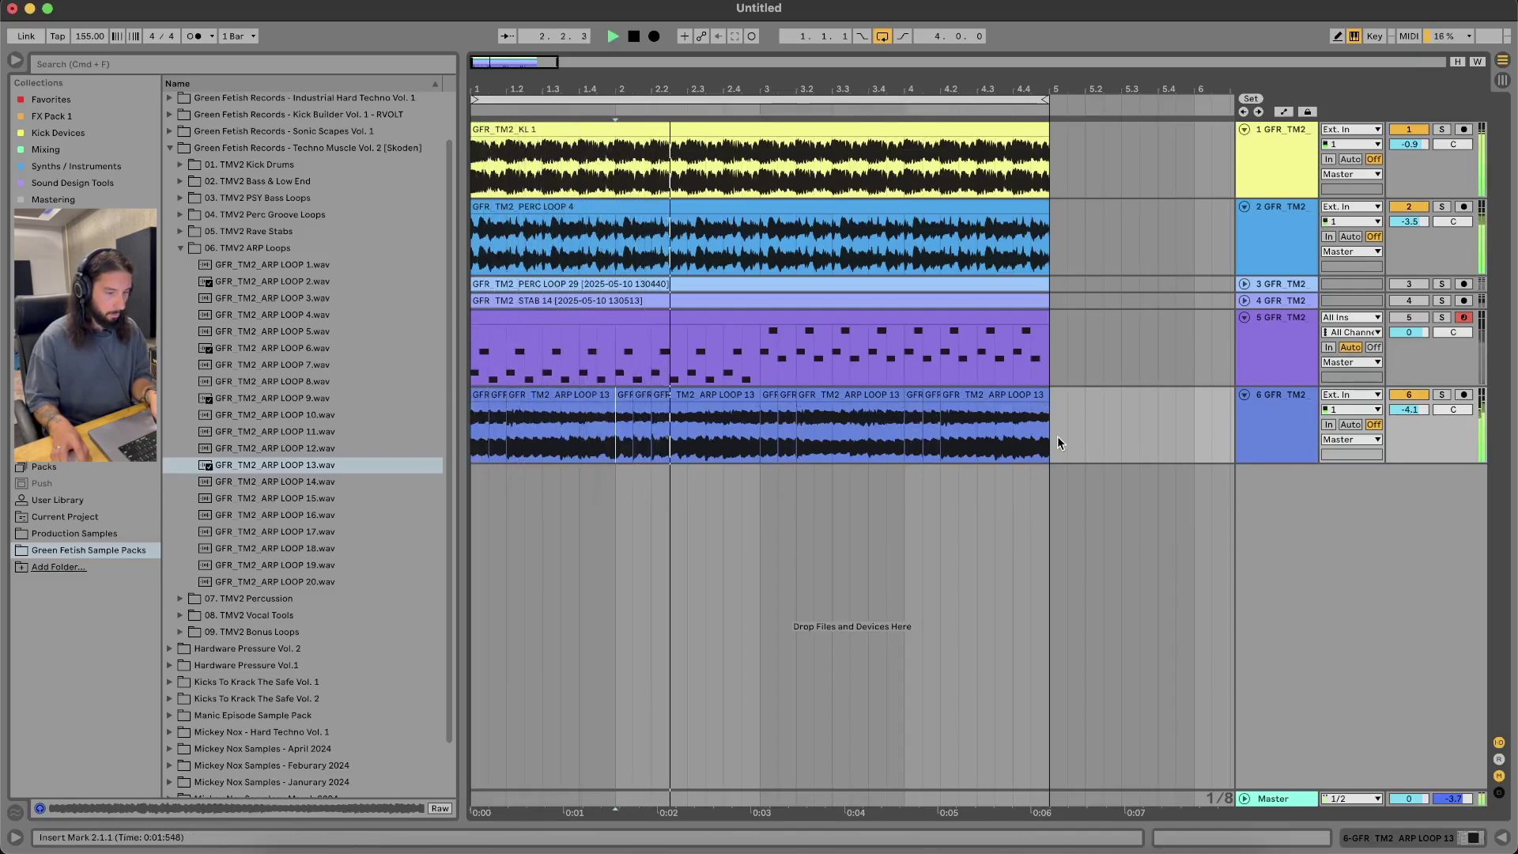
{"action": "left_click_drag", "start_coordinate": [1057, 434], "coordinate": [418, 443]}
{"action": "key", "text": "super+j"}
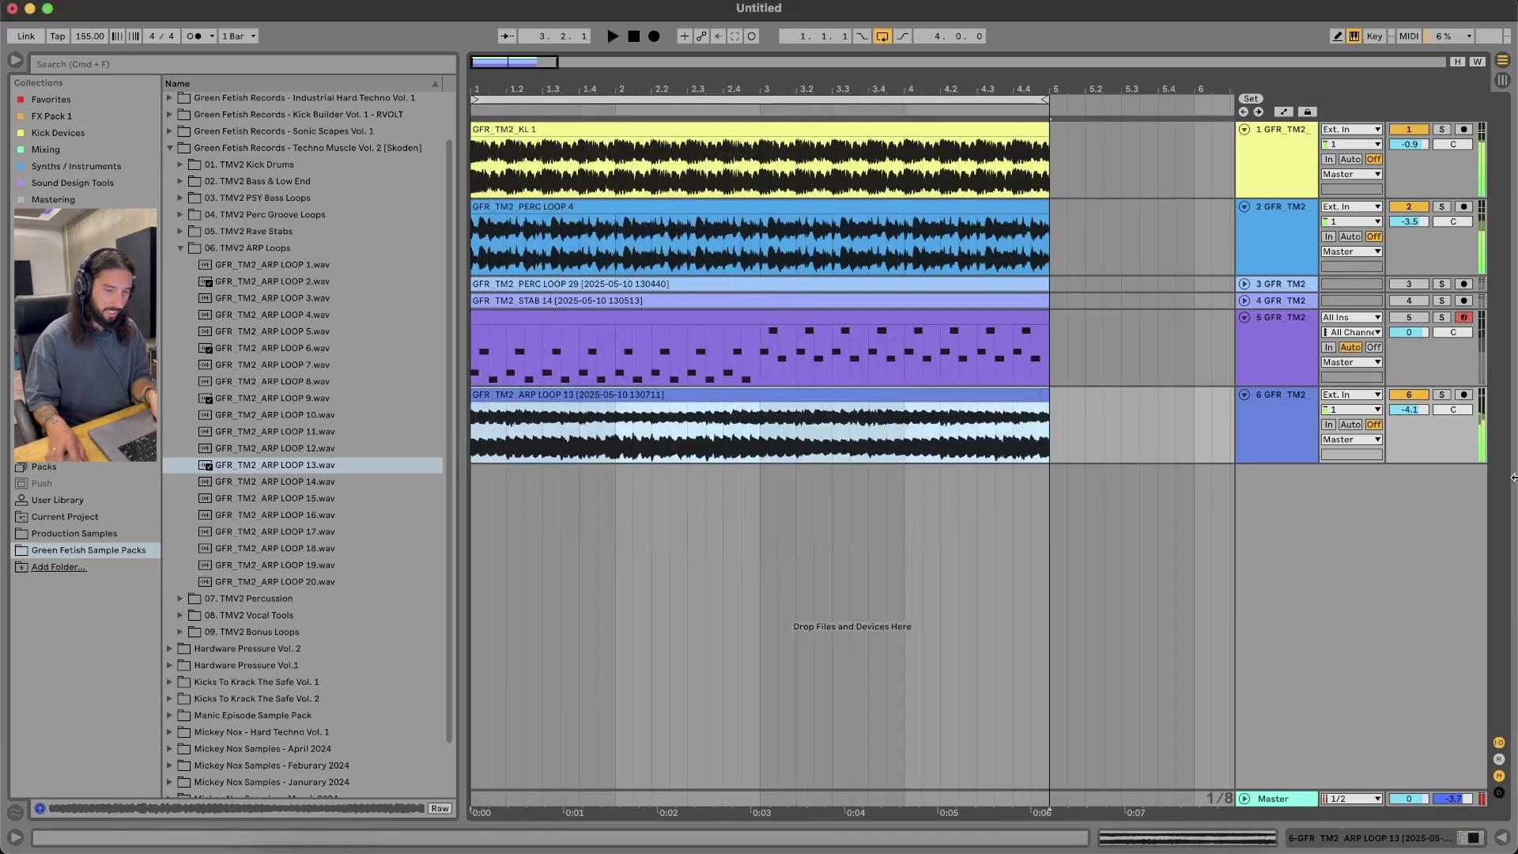
{"action": "left_click_drag", "start_coordinate": [1411, 409], "coordinate": [1411, 406]}
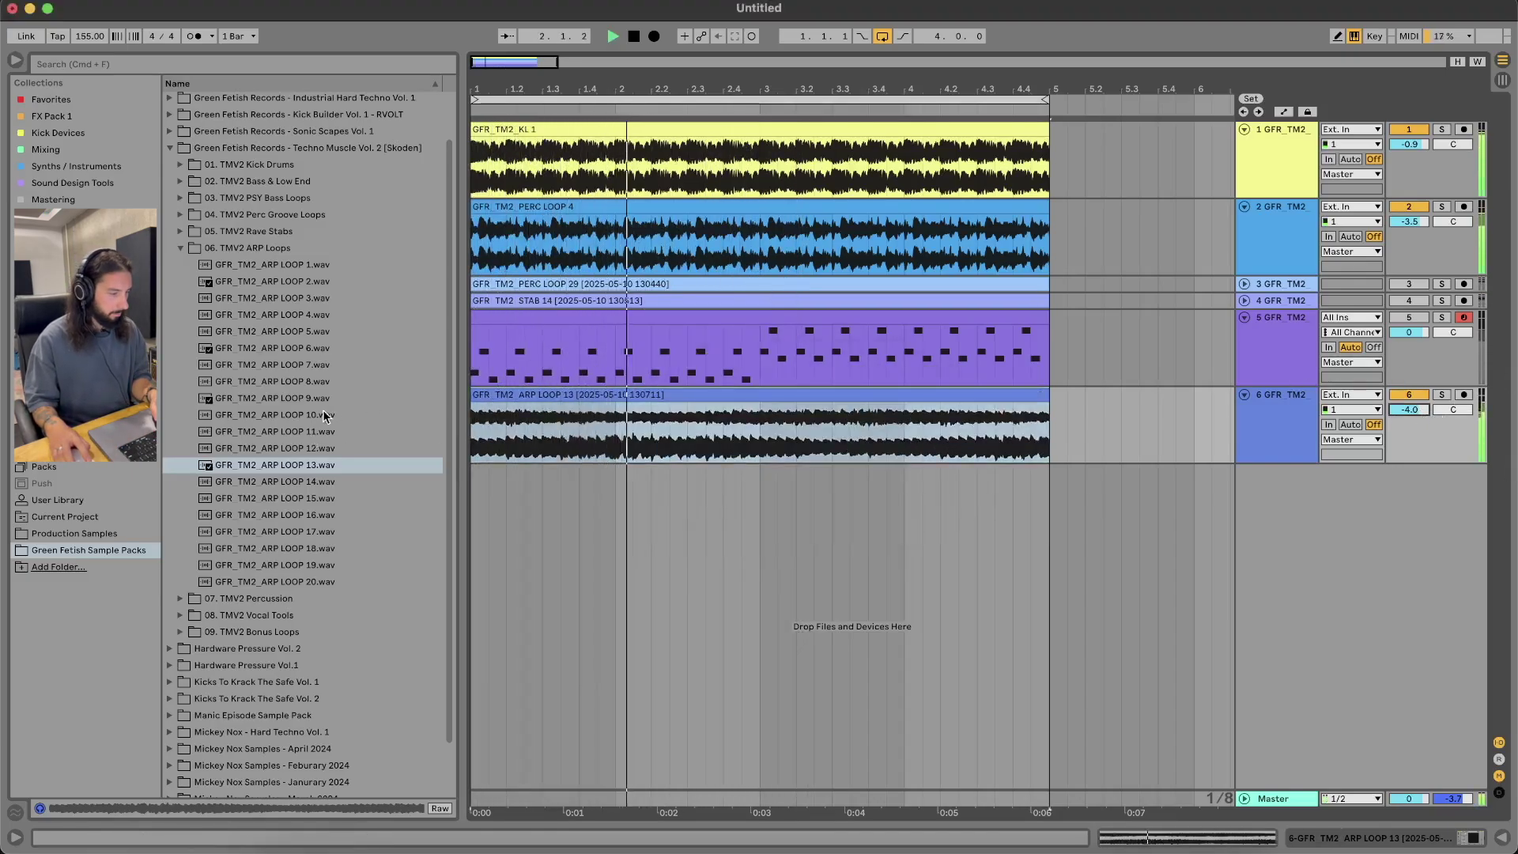
Insert an audio track below the ARP LOOP 13 track, and unfold and activate the STAB 14 track
{"action": "left_click", "coordinate": [1254, 422]}
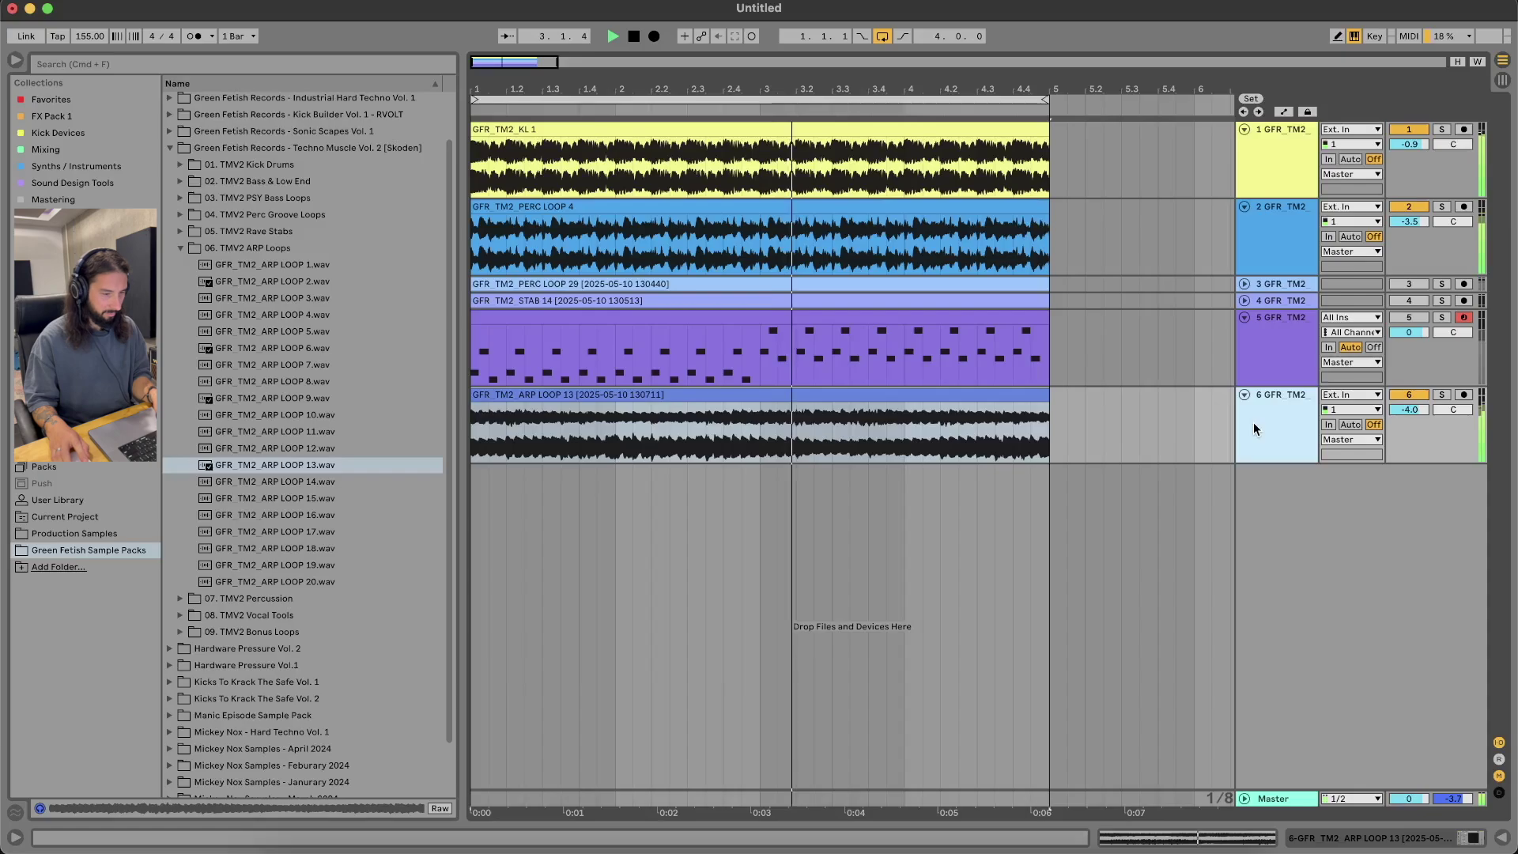
{"action": "key", "text": "super+t"}
{"action": "left_click", "coordinate": [1244, 300]}
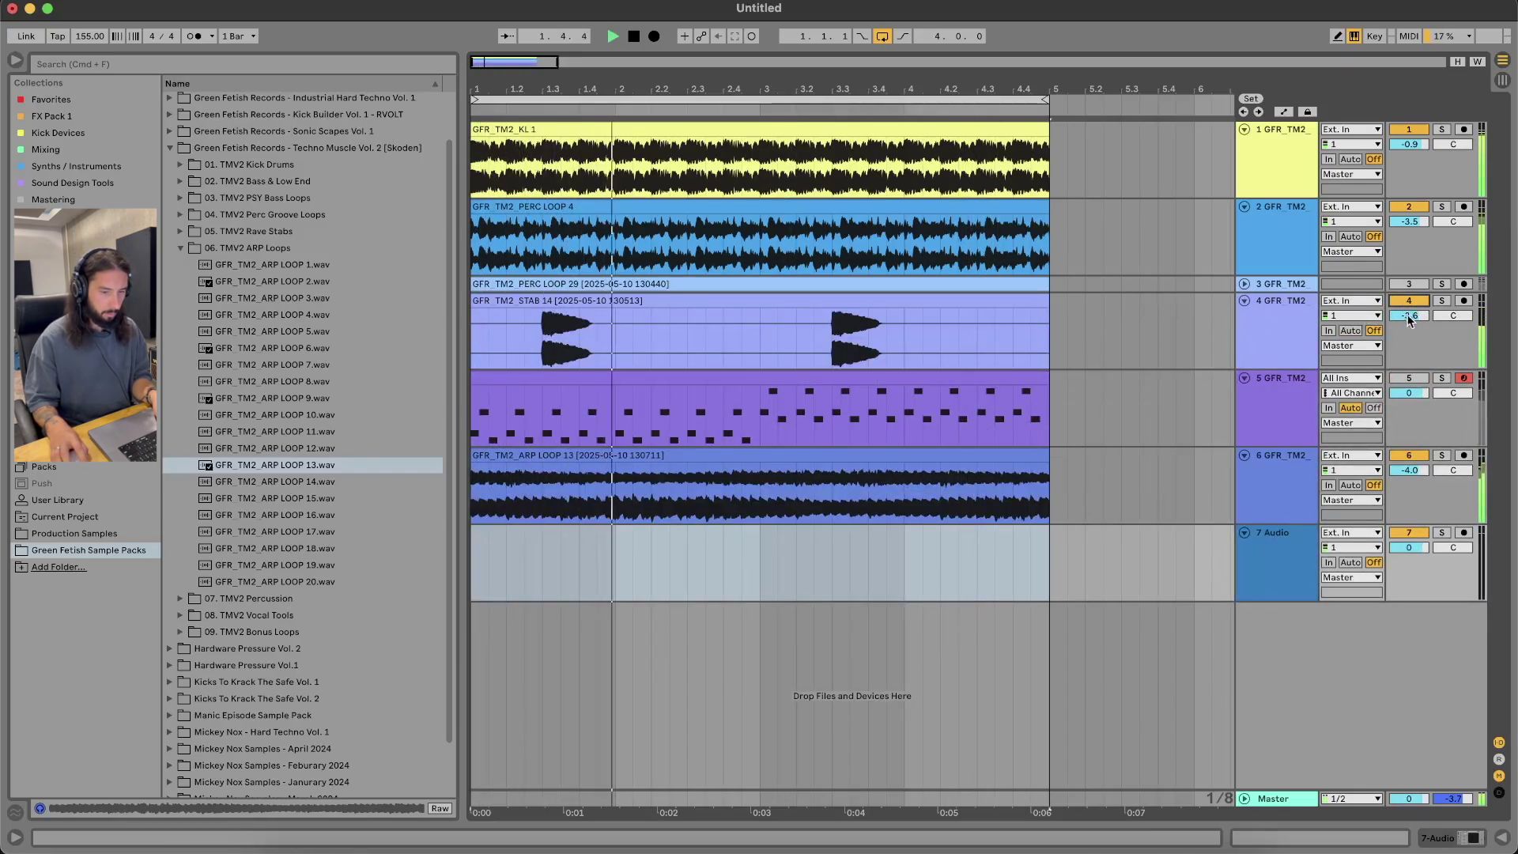
Set the STAB 14 clip's transposition to +7 semitones, audition it in the loop, and leave its track folded and deactivated
{"action": "left_click", "coordinate": [988, 314]}
{"action": "double_click", "coordinate": [988, 300]}
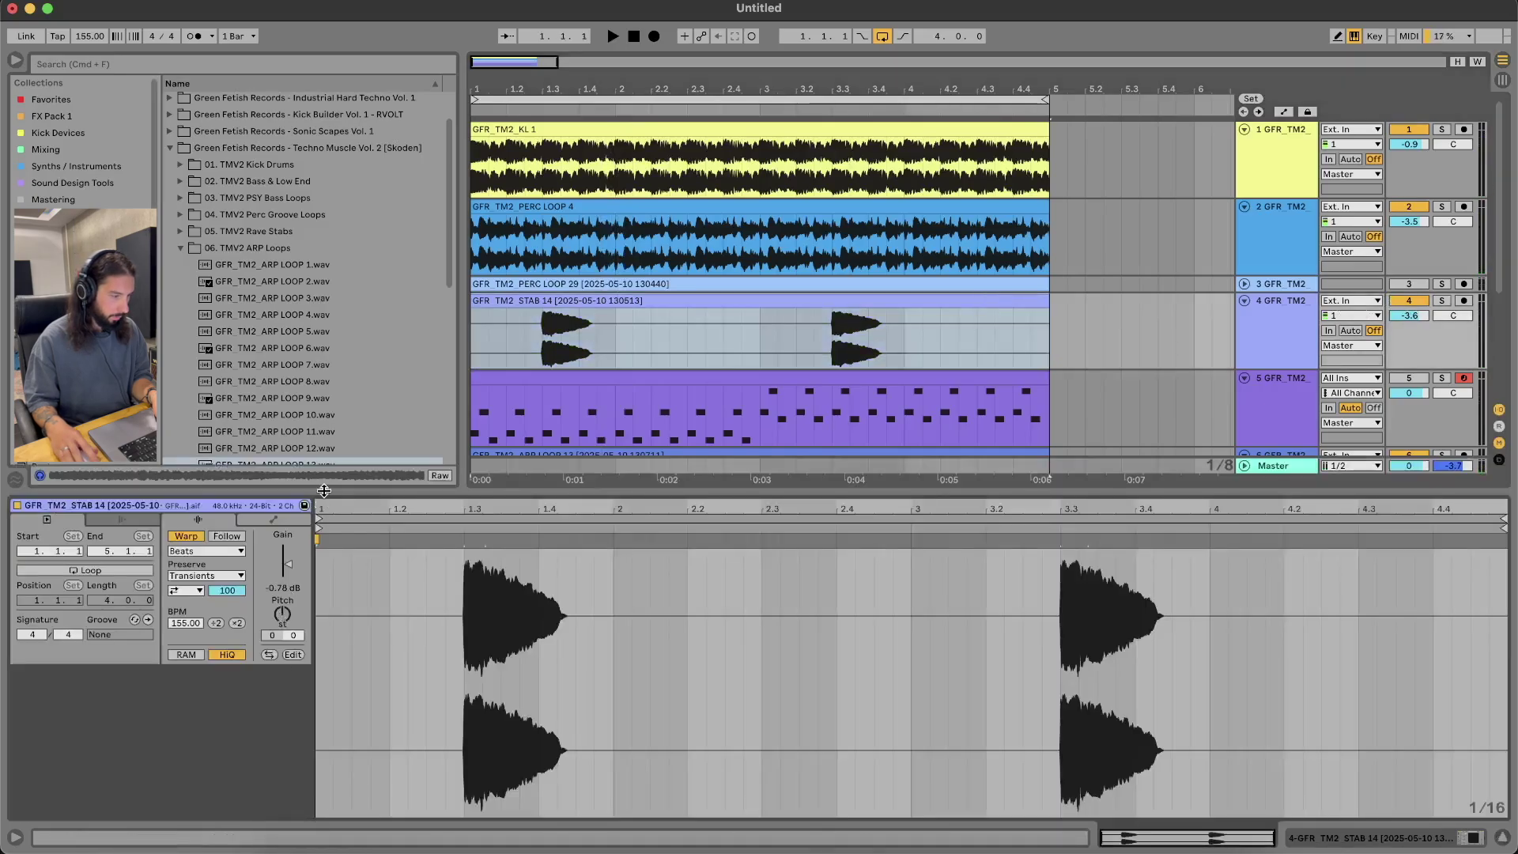
{"action": "left_click_drag", "start_coordinate": [325, 490], "coordinate": [303, 750]}
{"action": "key", "text": "space"}
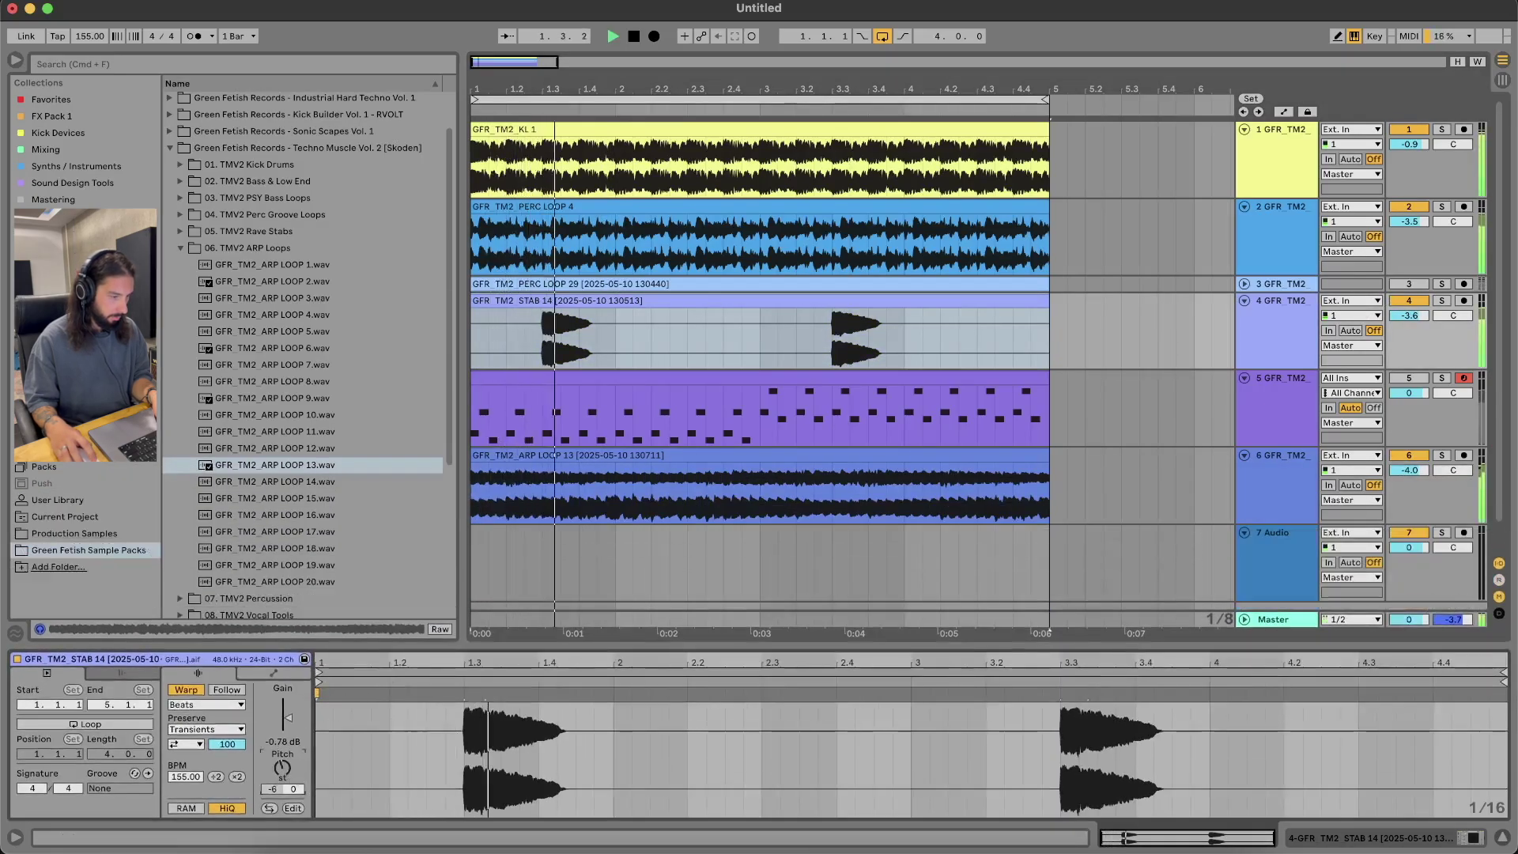
{"action": "left_click_drag", "start_coordinate": [286, 771], "coordinate": [286, 777]}
{"action": "key", "text": "space"}
{"action": "key", "text": "space"}
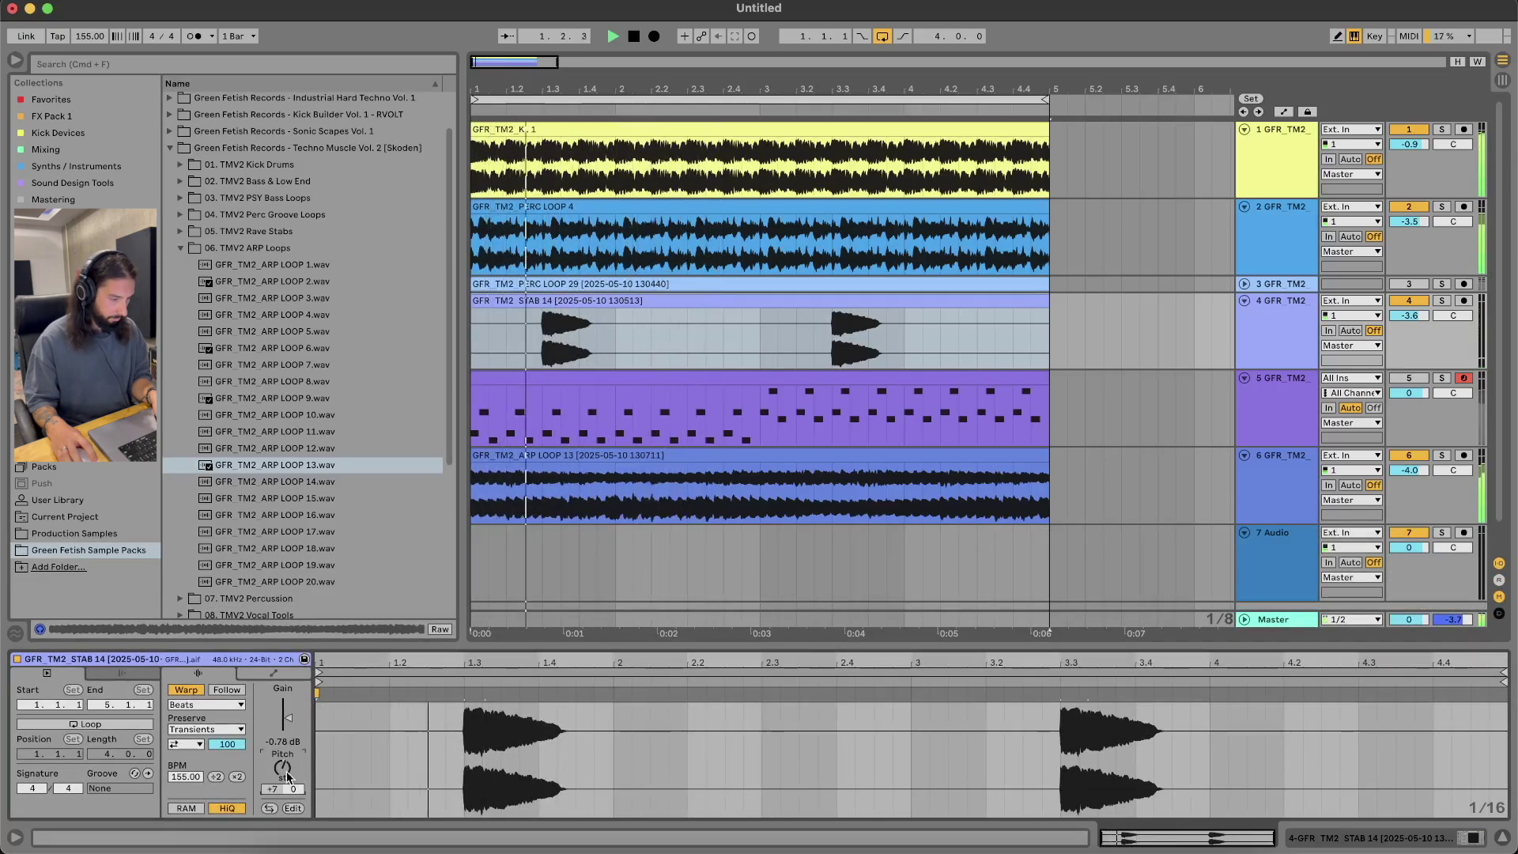
{"action": "key", "text": "space"}
{"action": "left_click", "coordinate": [1502, 837]}
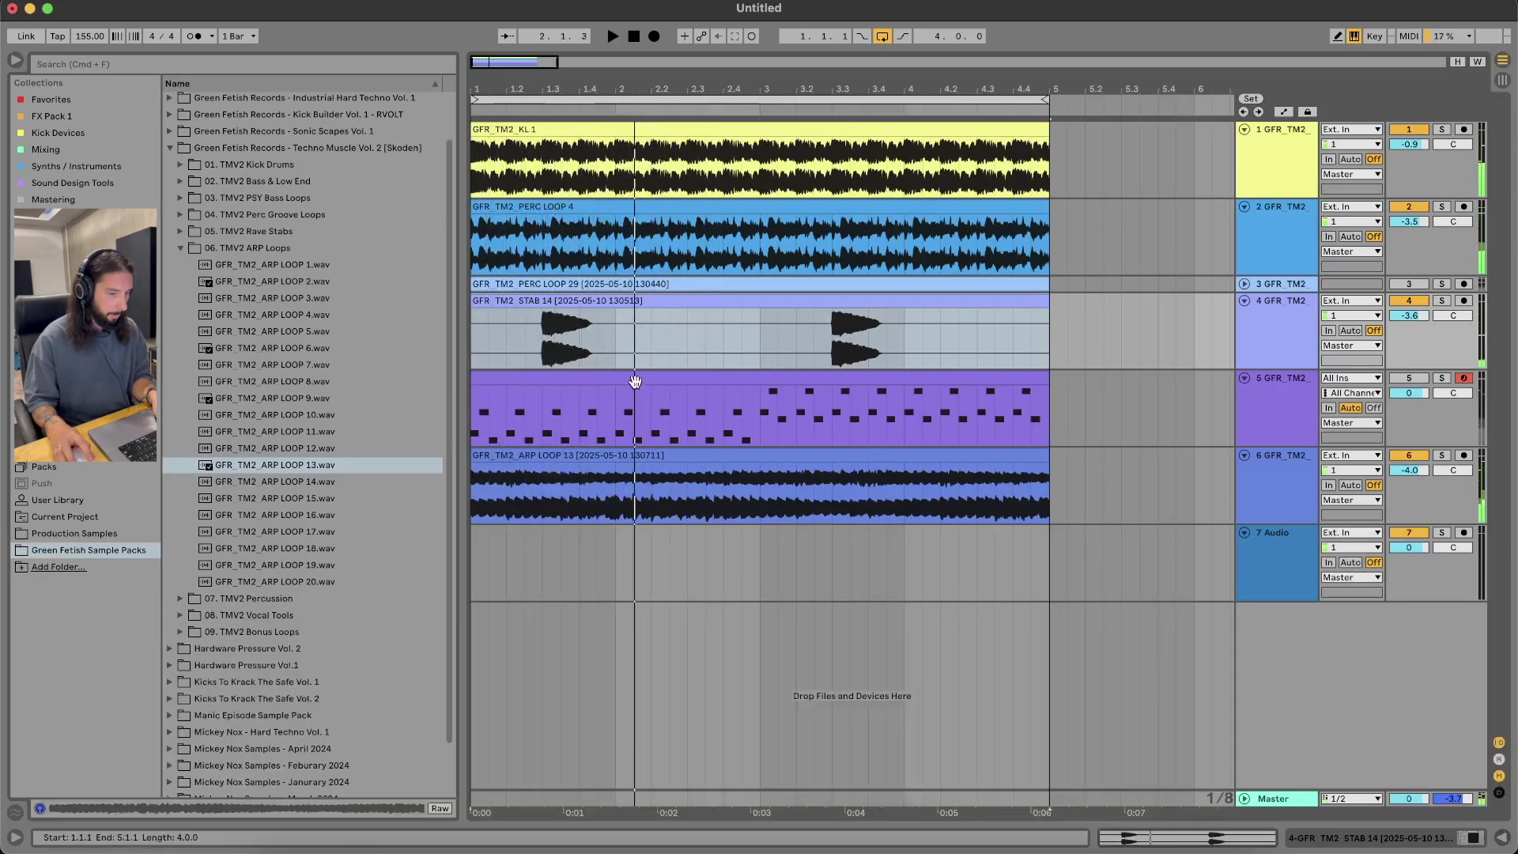
{"action": "left_click", "coordinate": [1245, 300]}
Audition ARP LOOPs 16 and 17 and place ARP LOOP 17 on the new audio track
{"action": "left_click", "coordinate": [253, 514]}
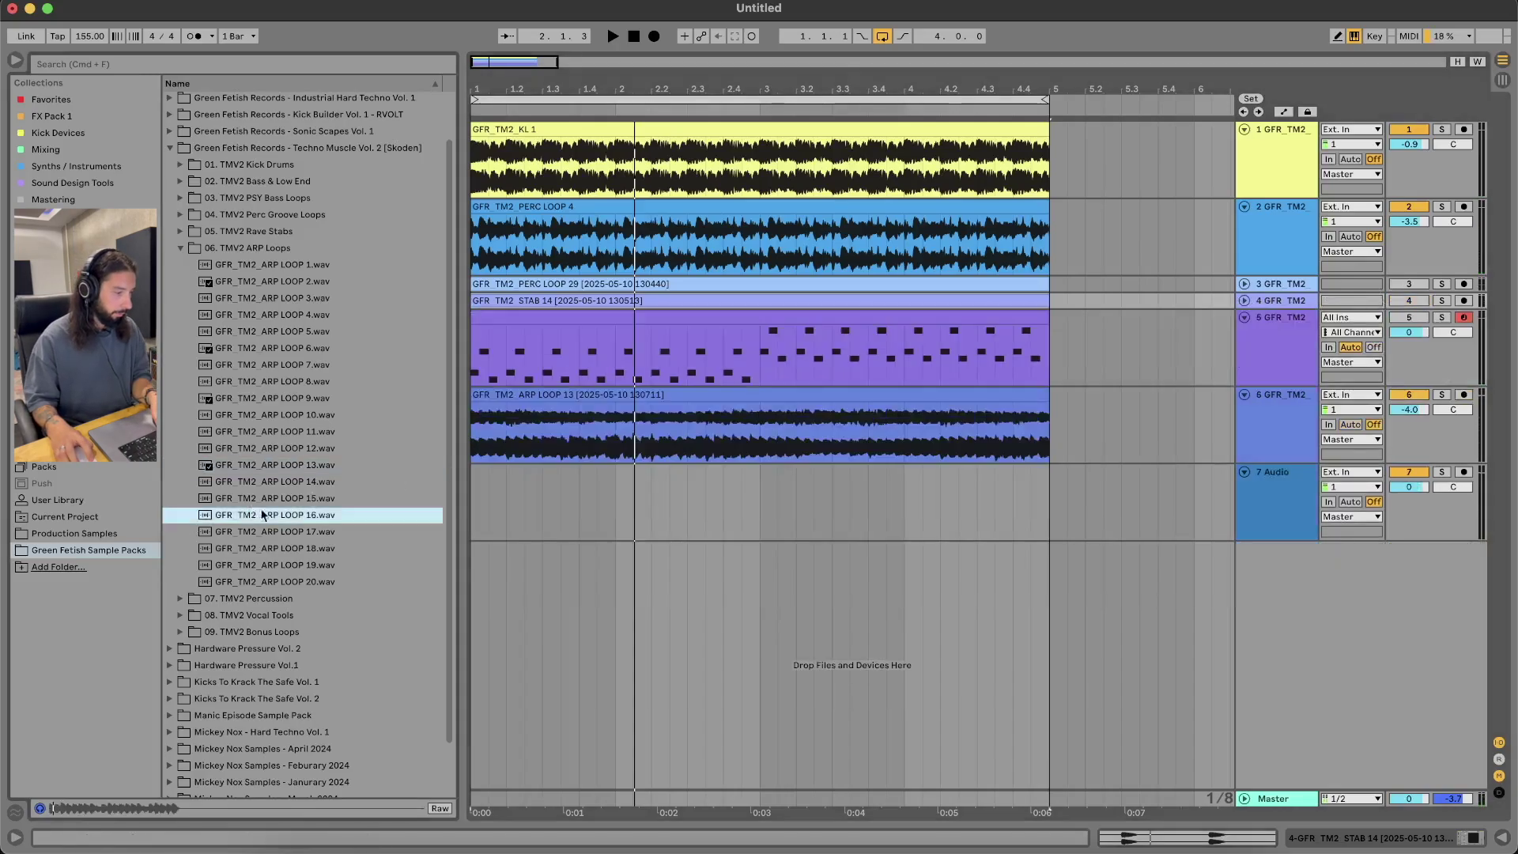
{"action": "left_click", "coordinate": [298, 532]}
{"action": "left_click_drag", "start_coordinate": [294, 533], "coordinate": [608, 482]}
Cut the start of ARP LOOP 17 into separated eighth-note slices on the first three beats of bar 1 and play them
{"action": "mouse_move", "coordinate": [504, 486]}
{"action": "left_mouse_down"}
{"action": "mouse_move", "coordinate": [550, 476]}
{"action": "mouse_move", "coordinate": [511, 473]}
{"action": "left_mouse_up"}
{"action": "left_click", "coordinate": [507, 493]}
{"action": "key", "text": "super+e"}
{"action": "key", "text": "space"}
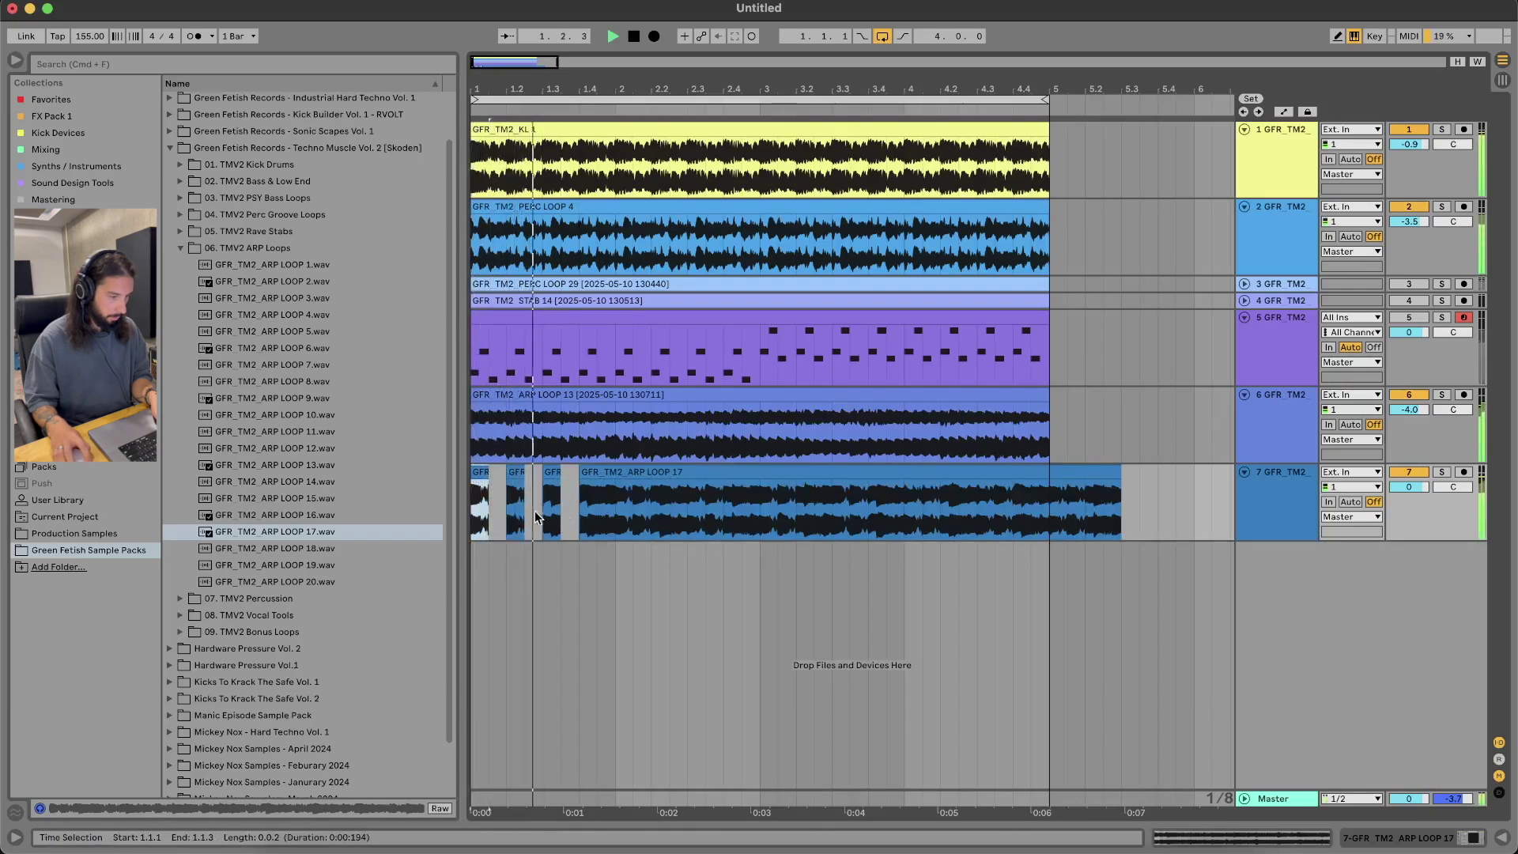
Remove the ARP LOOP 17 slice on beat 2 and all audio after beat 3's slice, keeping only the slices at 1.1.1 and 1.3.1
{"action": "key", "text": "super+z"}
{"action": "key", "text": "space"}
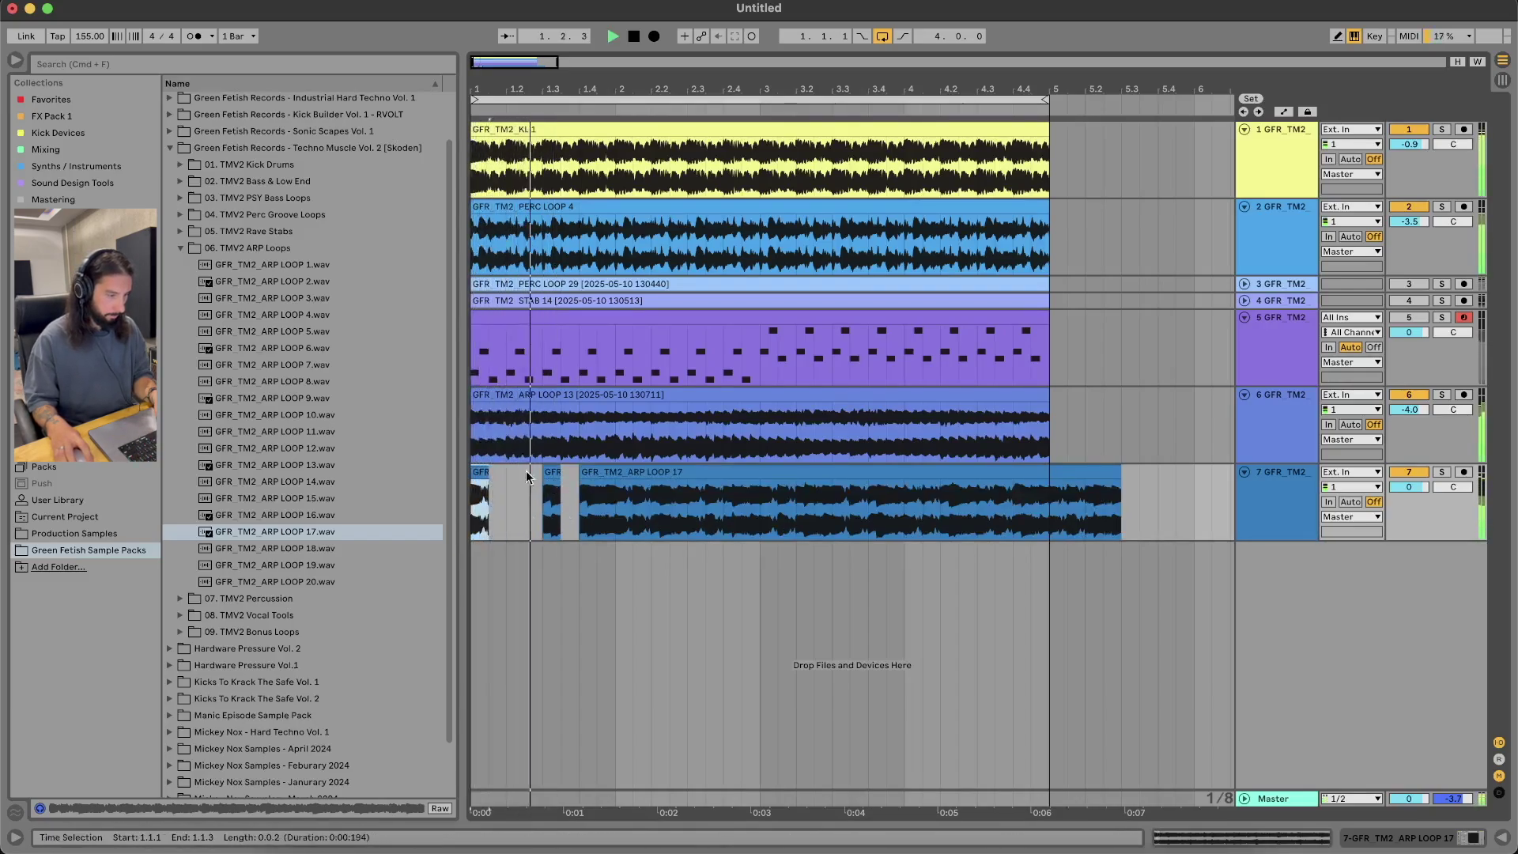
{"action": "key", "text": "space"}
{"action": "left_click", "coordinate": [611, 485]}
{"action": "key", "text": "super+e"}
{"action": "left_click", "coordinate": [601, 474]}
{"action": "key", "text": "Delete"}
{"action": "left_click", "coordinate": [648, 485]}
{"action": "left_click", "coordinate": [640, 473]}
{"action": "key", "text": "Delete"}
{"action": "left_click", "coordinate": [558, 480]}
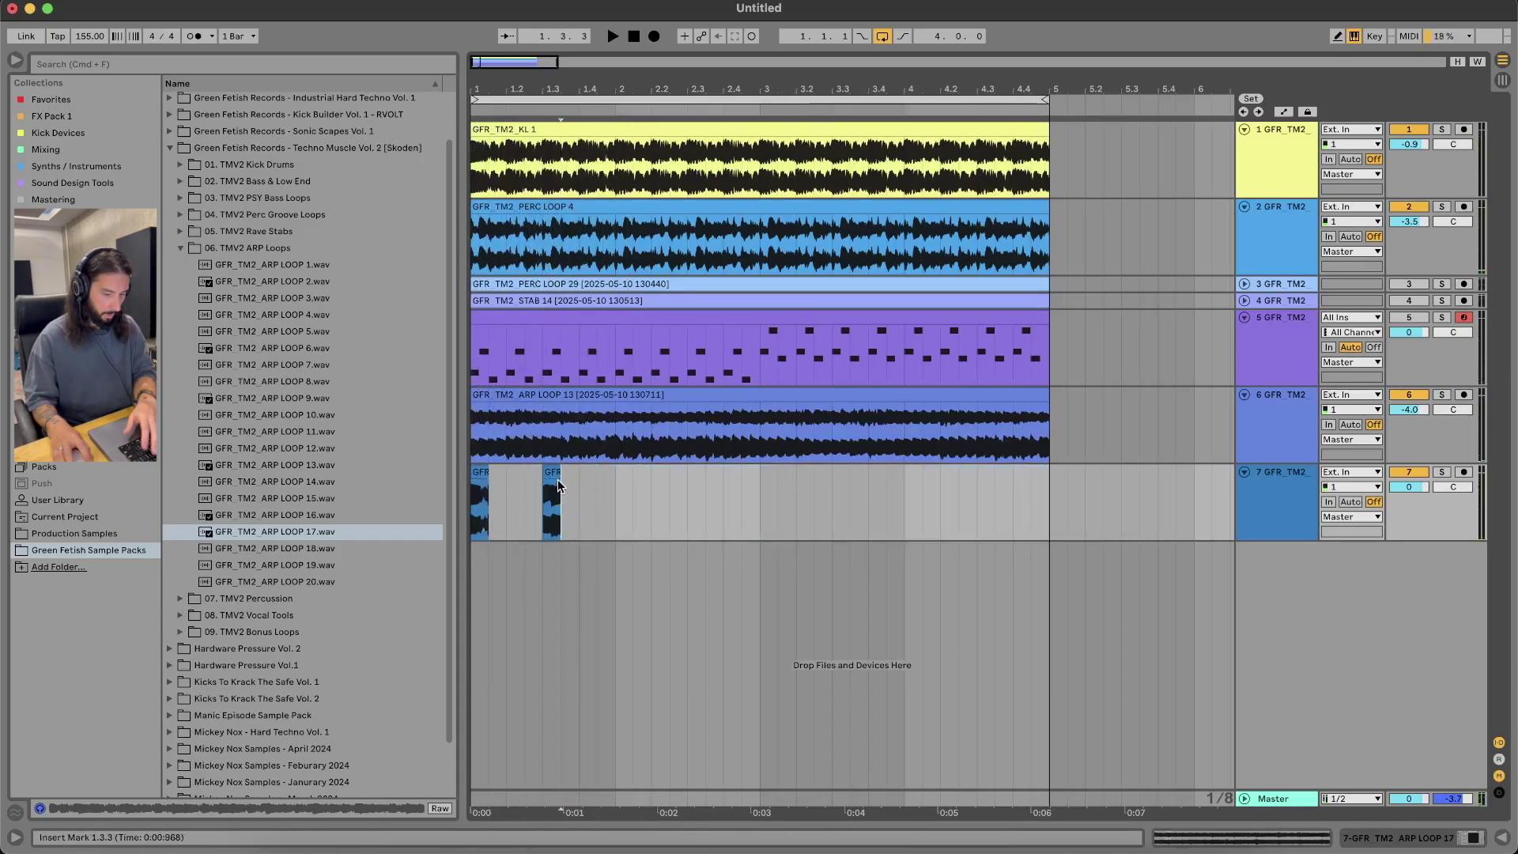
Play the two-slice ARP LOOP 17 pattern and duplicate its first bar three times to fill all four bars
{"action": "key", "text": "plus"}
{"action": "left_click", "coordinate": [484, 479]}
{"action": "key", "text": "space"}
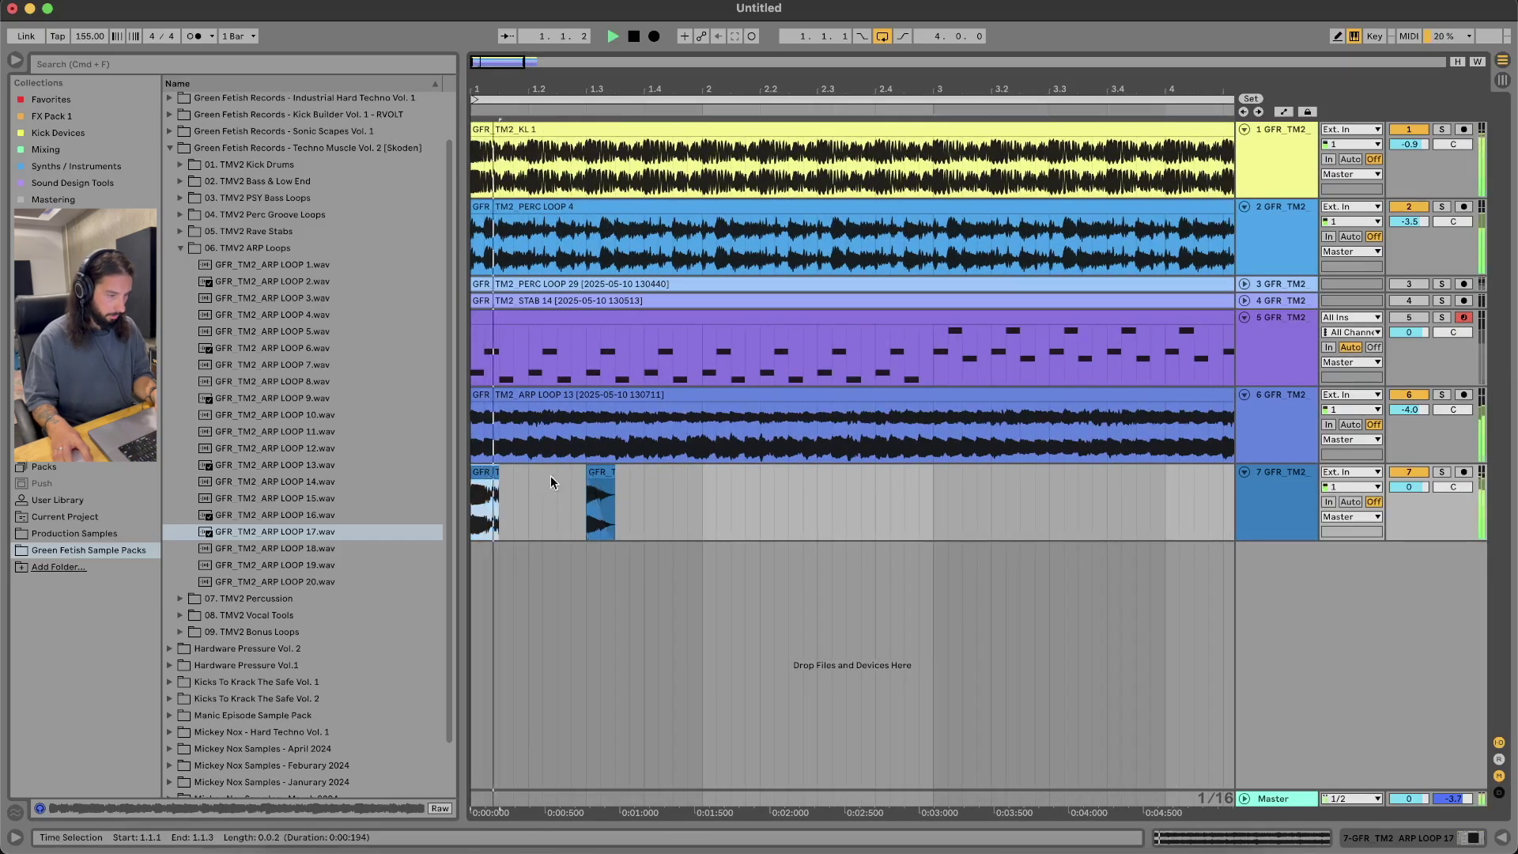
{"action": "key", "text": "space"}
{"action": "left_click_drag", "start_coordinate": [702, 506], "coordinate": [325, 510]}
{"action": "key", "text": "minus"}
{"action": "key", "text": "super+d"}
{"action": "key", "text": "super+d"}
{"action": "key", "text": "super+d"}
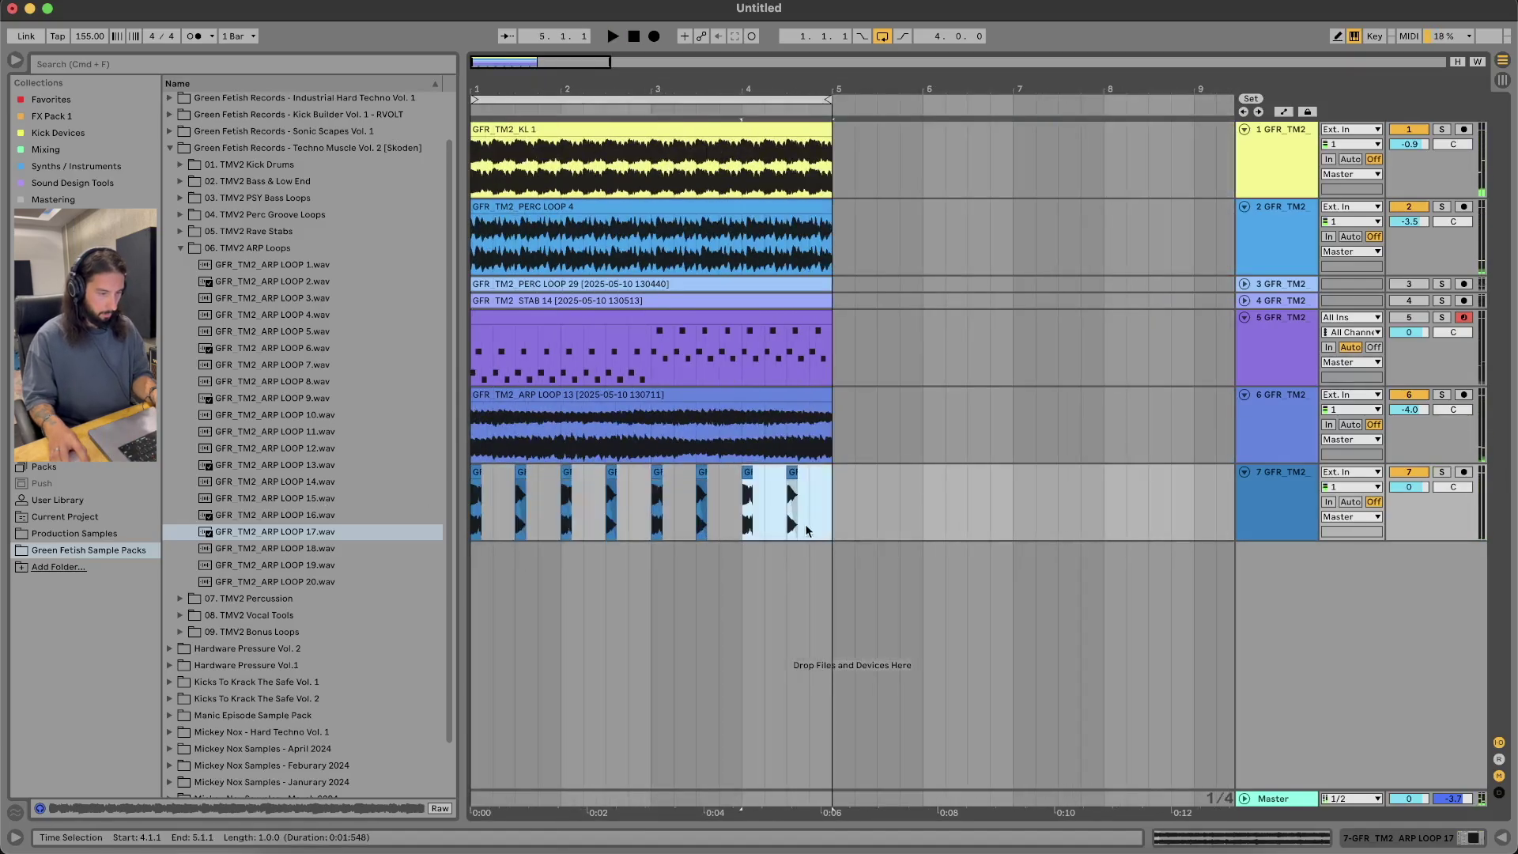
Consolidate the four-bar ARP LOOP 17 slice pattern into one clip and set its track volume to -3.1 dB
{"action": "key", "text": "super+j"}
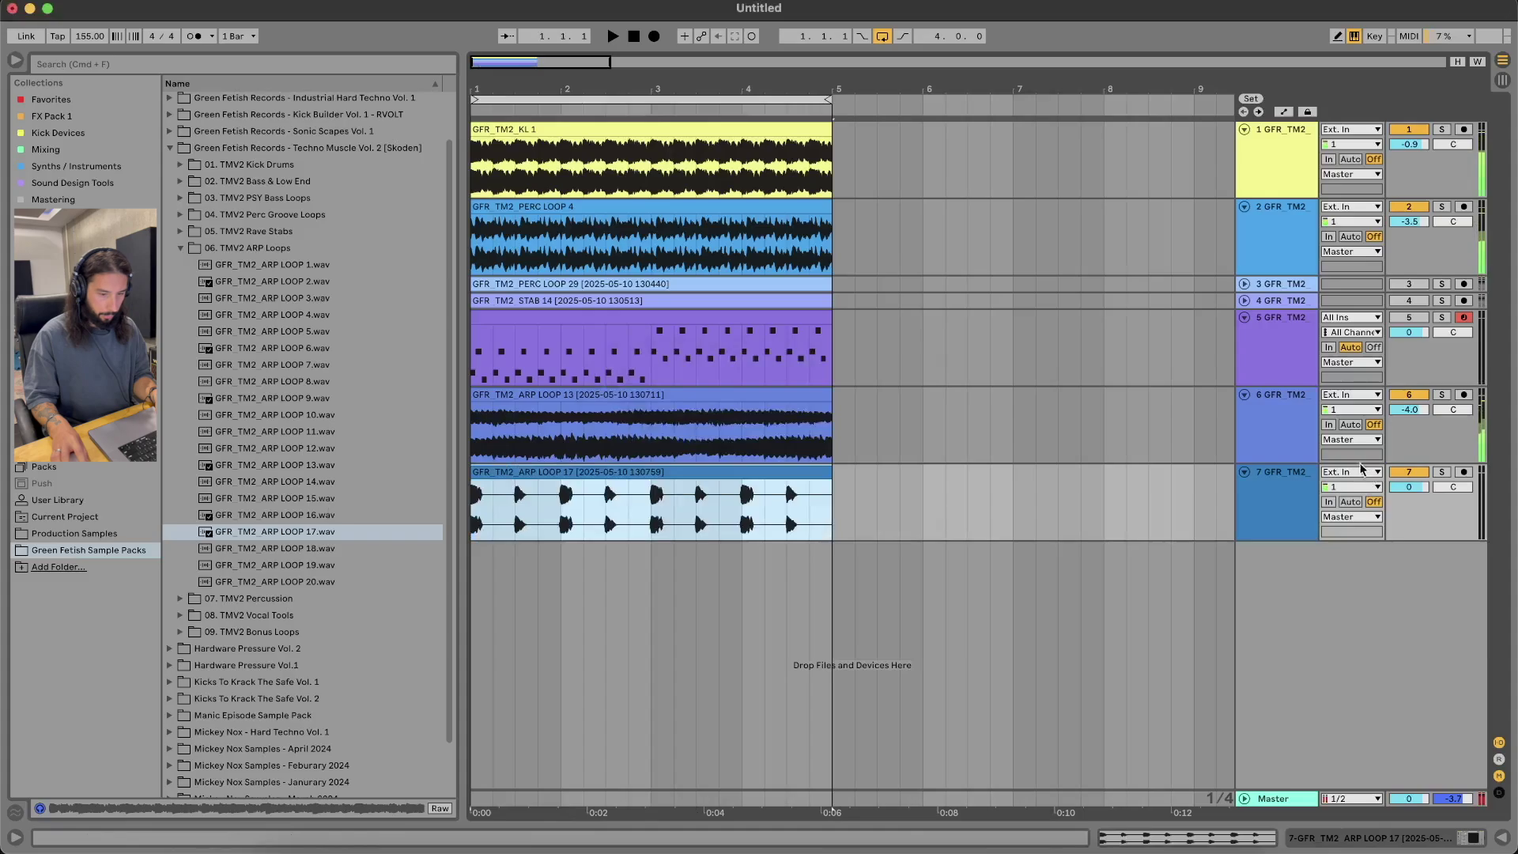
{"action": "left_click_drag", "start_coordinate": [1403, 489], "coordinate": [1403, 510]}
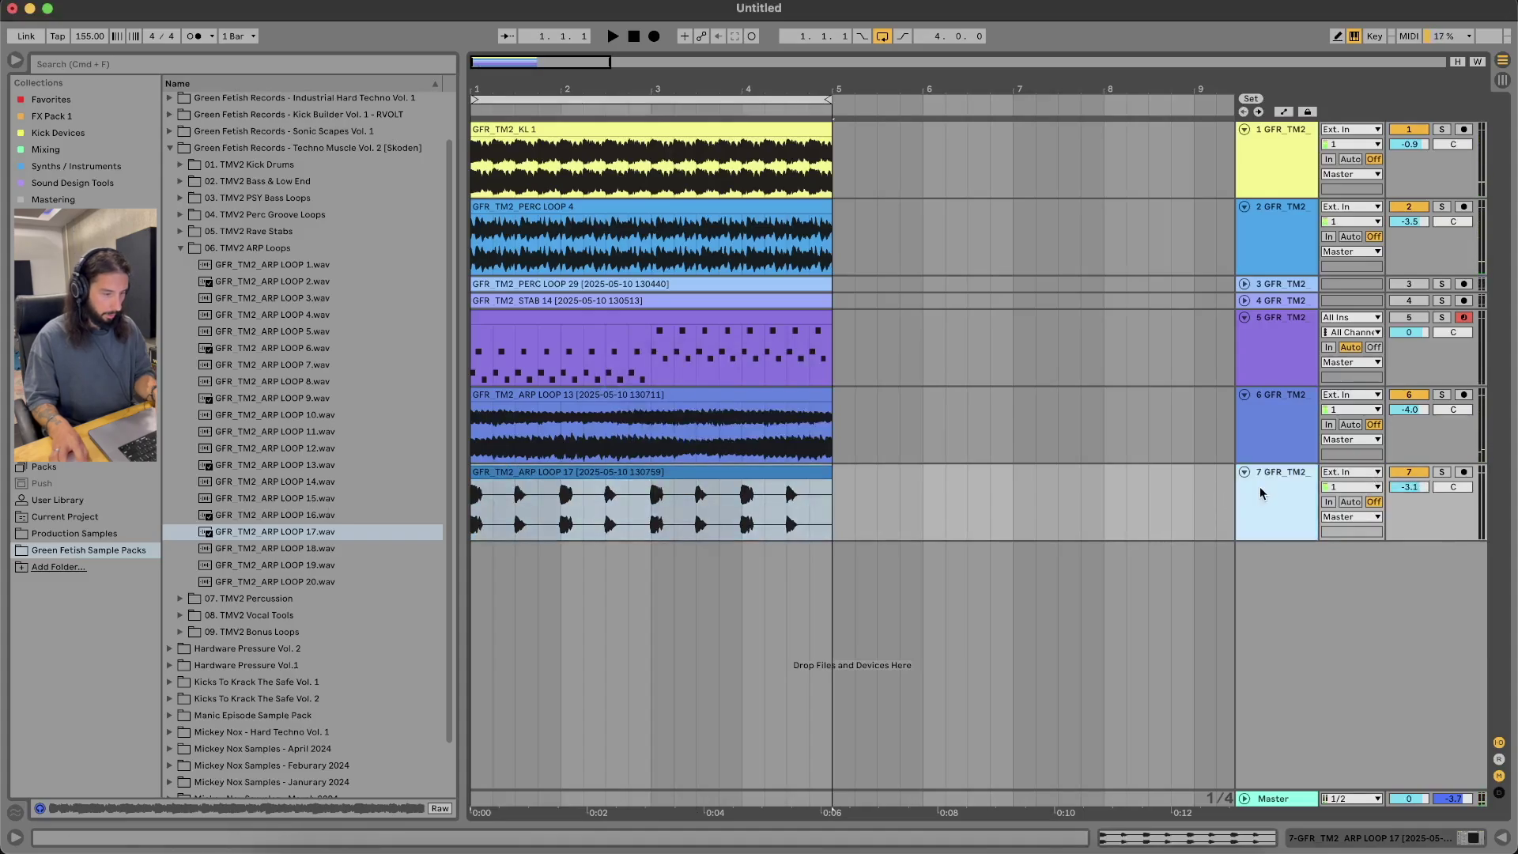
Add an empty audio track below ARP LOOP 17 and insert a default Delay on the ARP LOOP 17 track
{"action": "key", "text": "super+t"}
{"action": "left_click", "coordinate": [537, 514]}
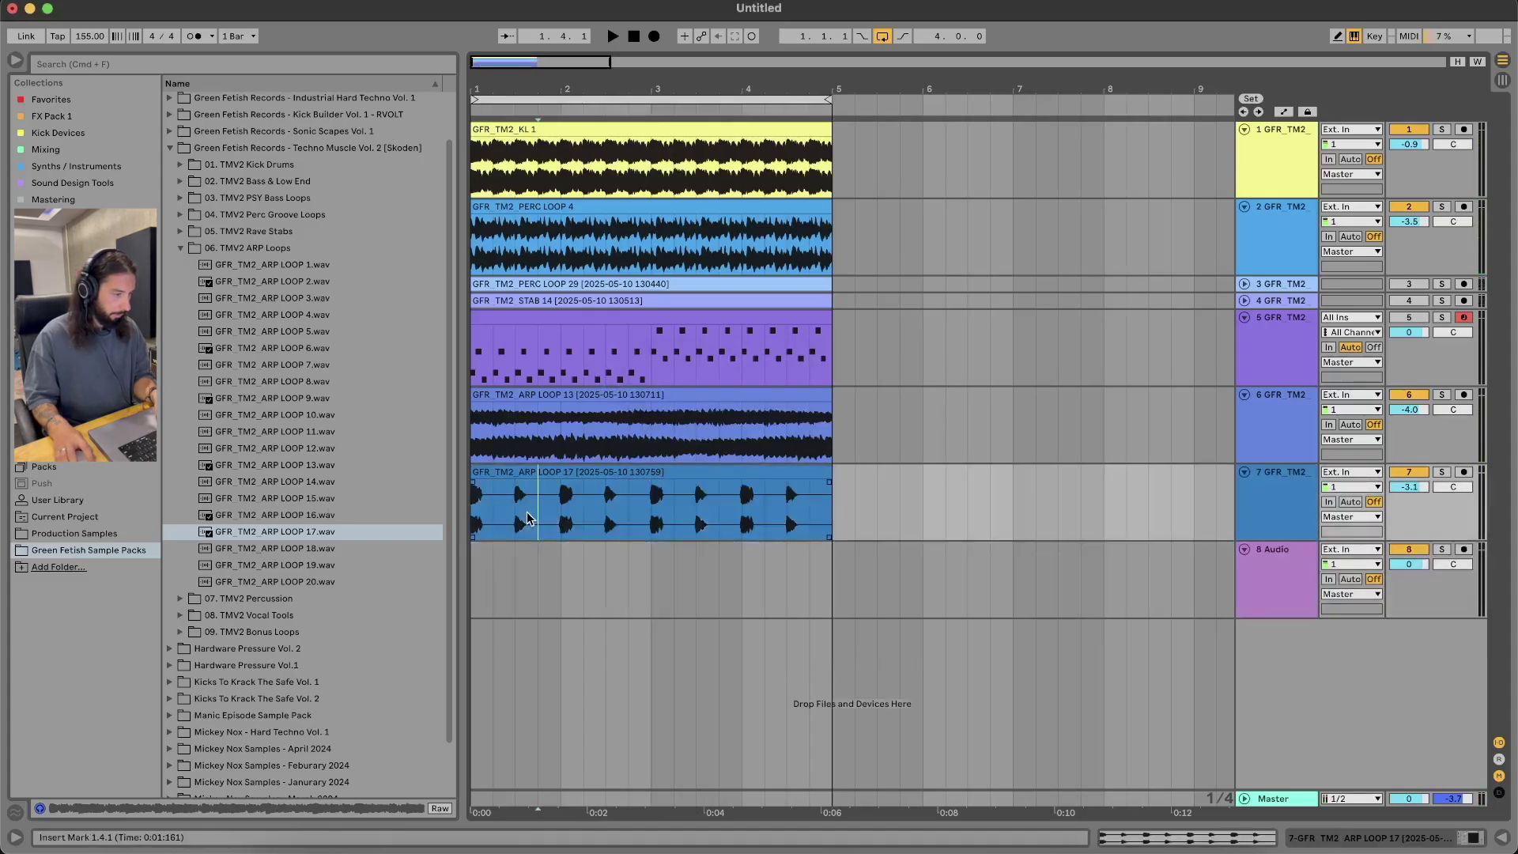
{"action": "left_click", "coordinate": [87, 301]}
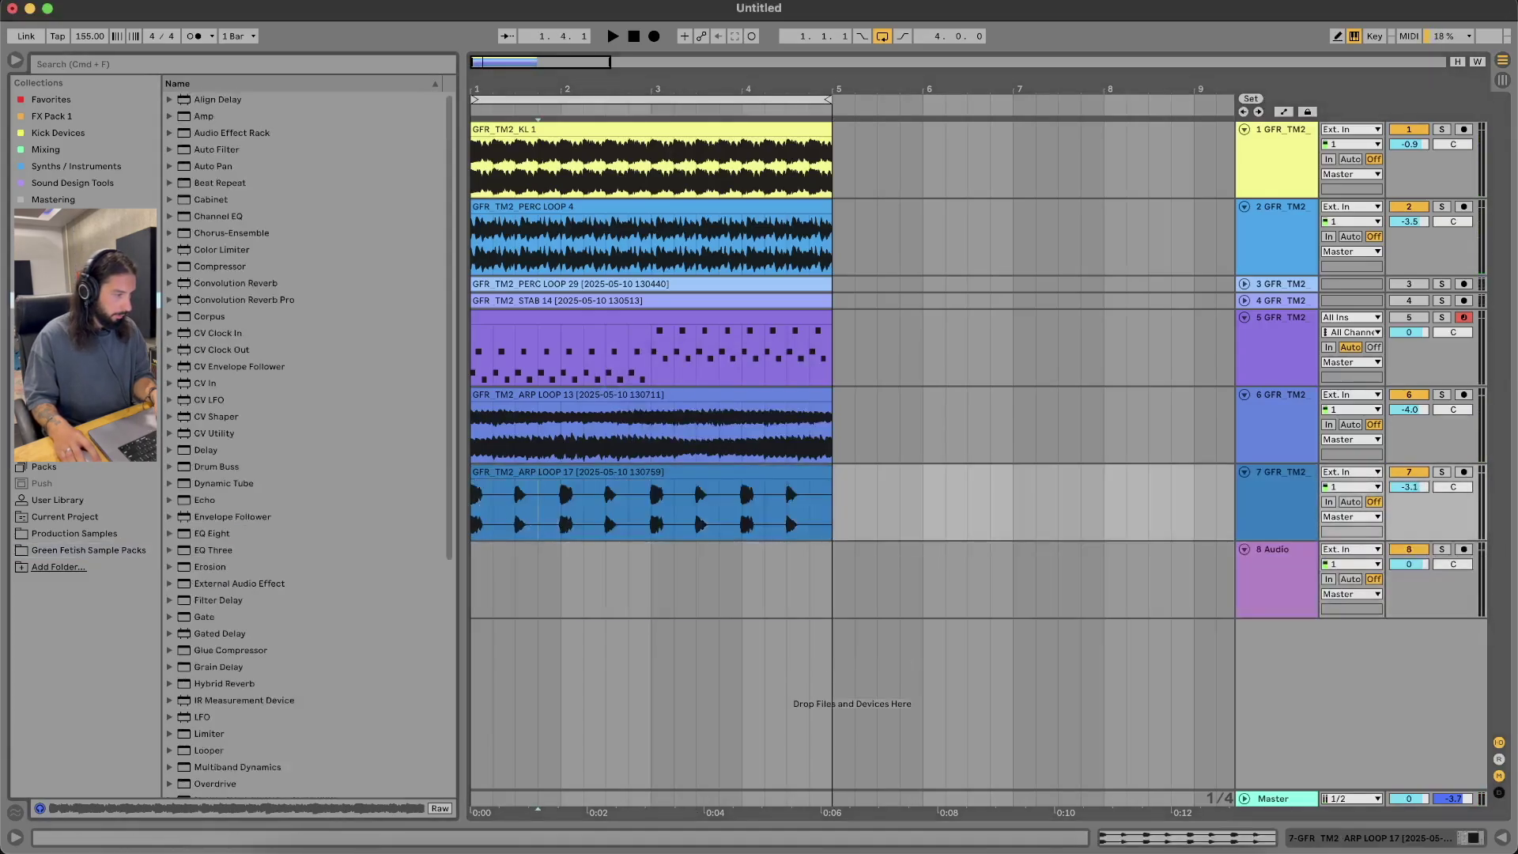
{"action": "left_click", "coordinate": [236, 449]}
Play the loop with the delayed ARP LOOP 17 and set its track volume to -3.3 dB
{"action": "key", "text": "space"}
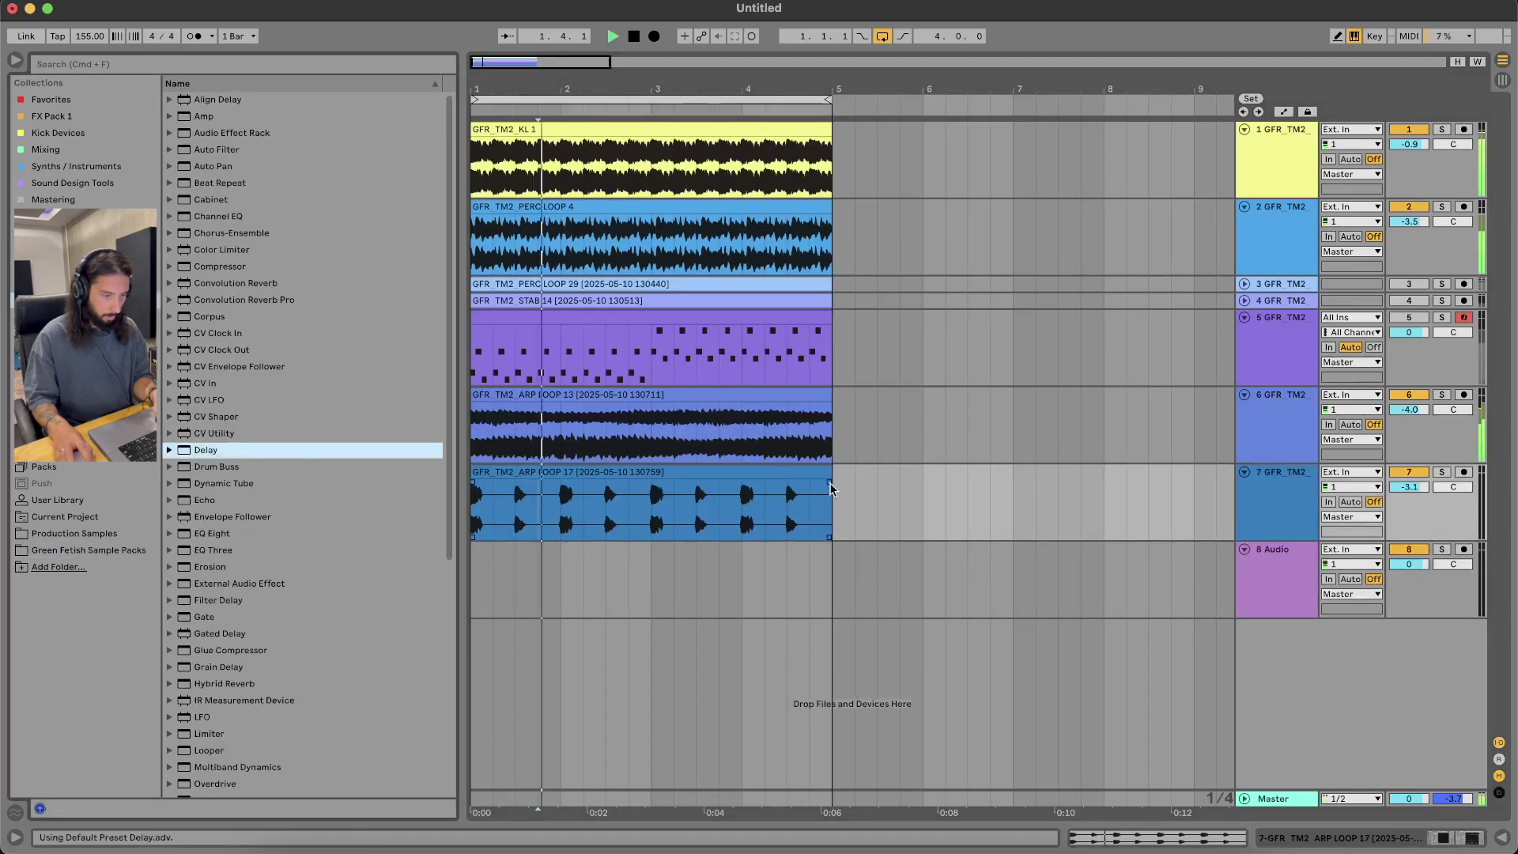
{"action": "left_click", "coordinate": [1411, 487]}
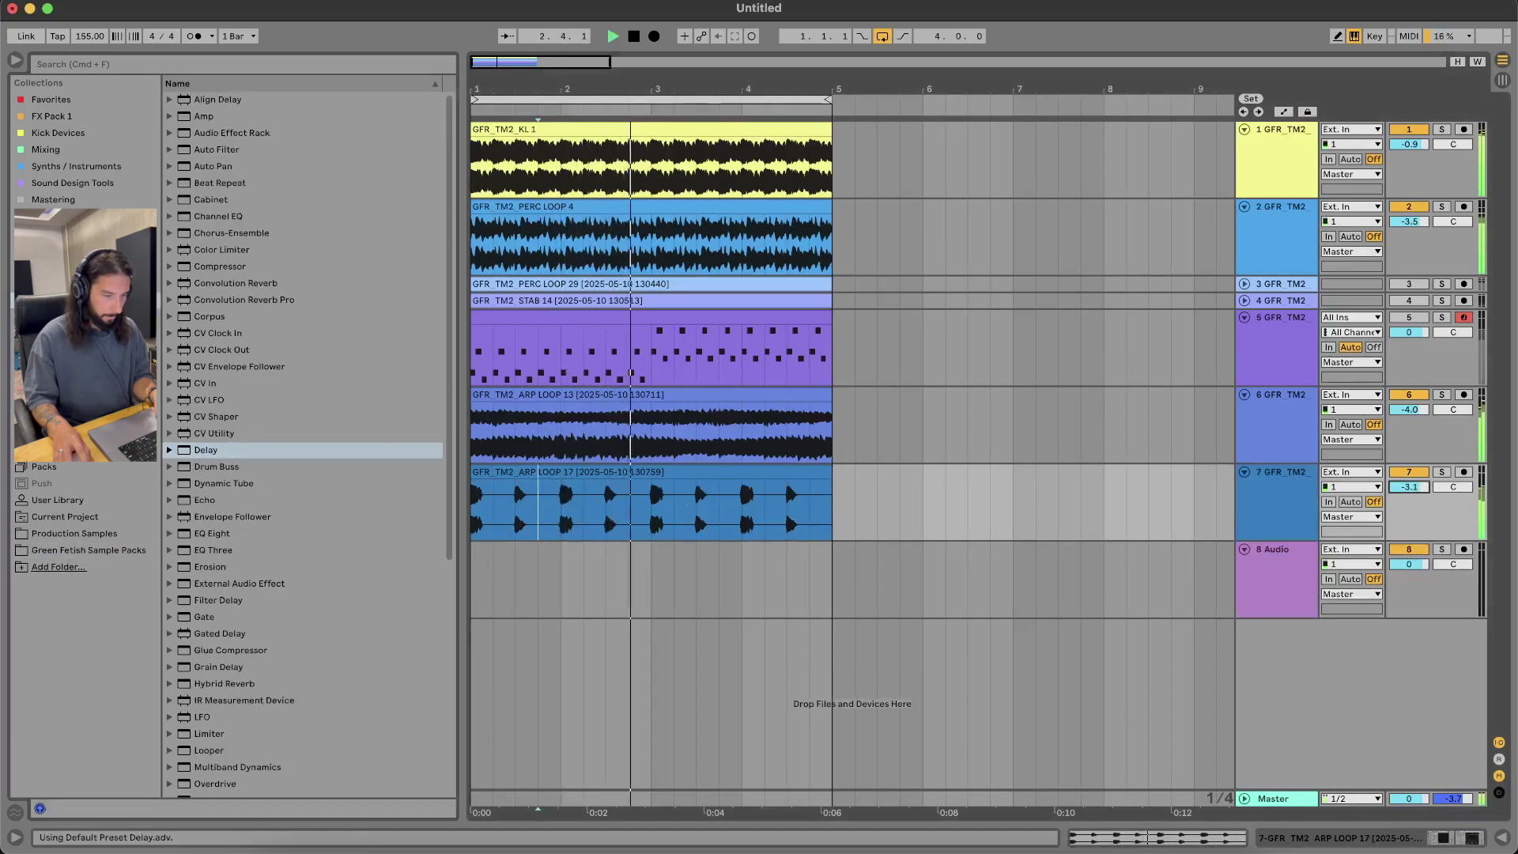
{"action": "left_click", "coordinate": [87, 550]}
{"action": "key", "text": "space"}
Find the TMV2 Hat Loops in the pack's percussion samples and place HL 8 on the empty audio track
{"action": "left_click", "coordinate": [192, 605]}
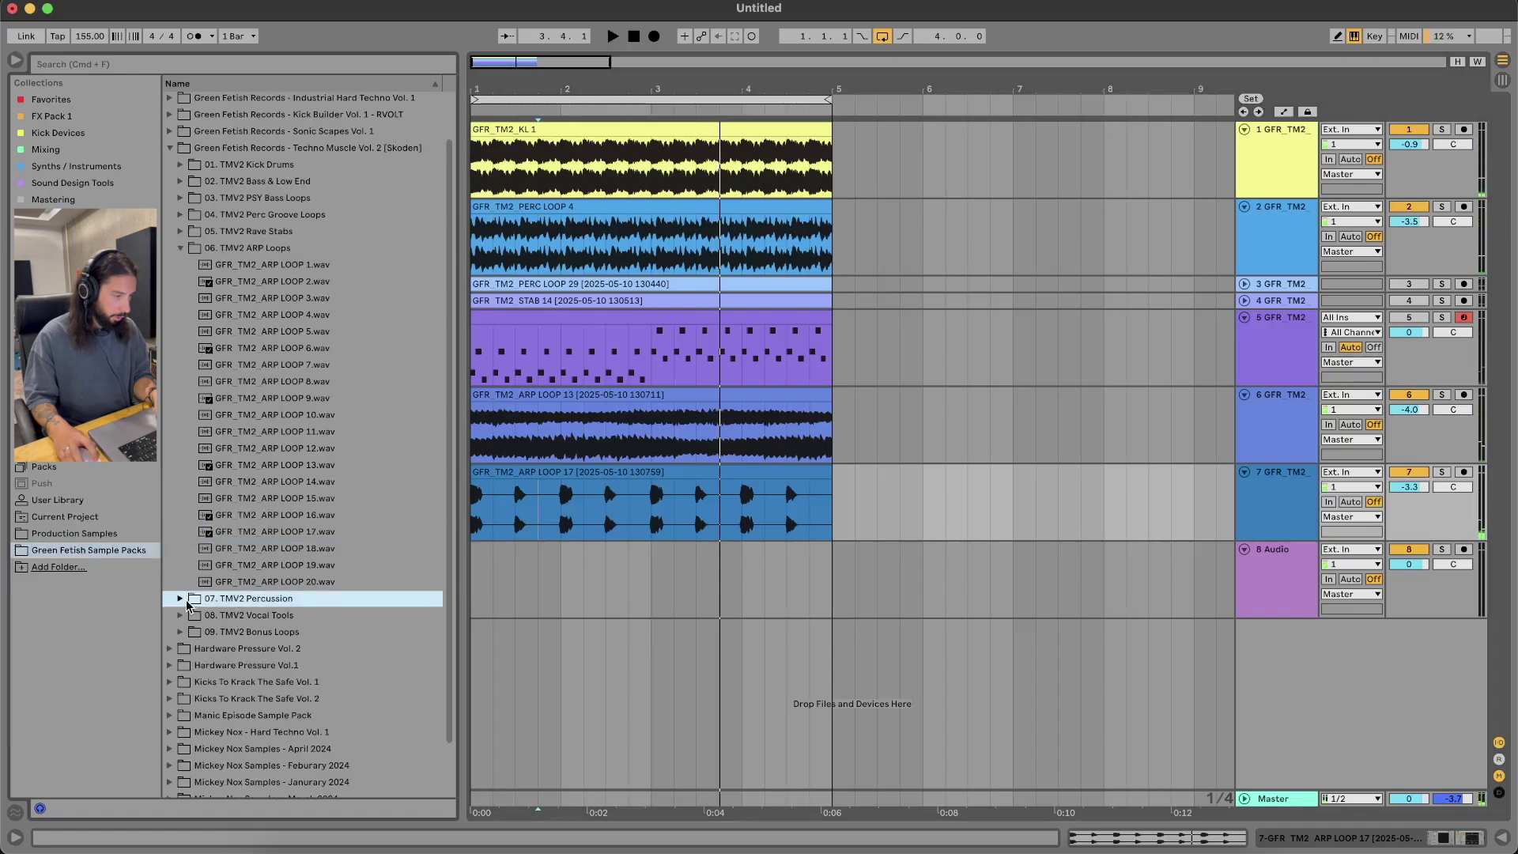
{"action": "left_click", "coordinate": [180, 606]}
{"action": "left_click", "coordinate": [191, 334]}
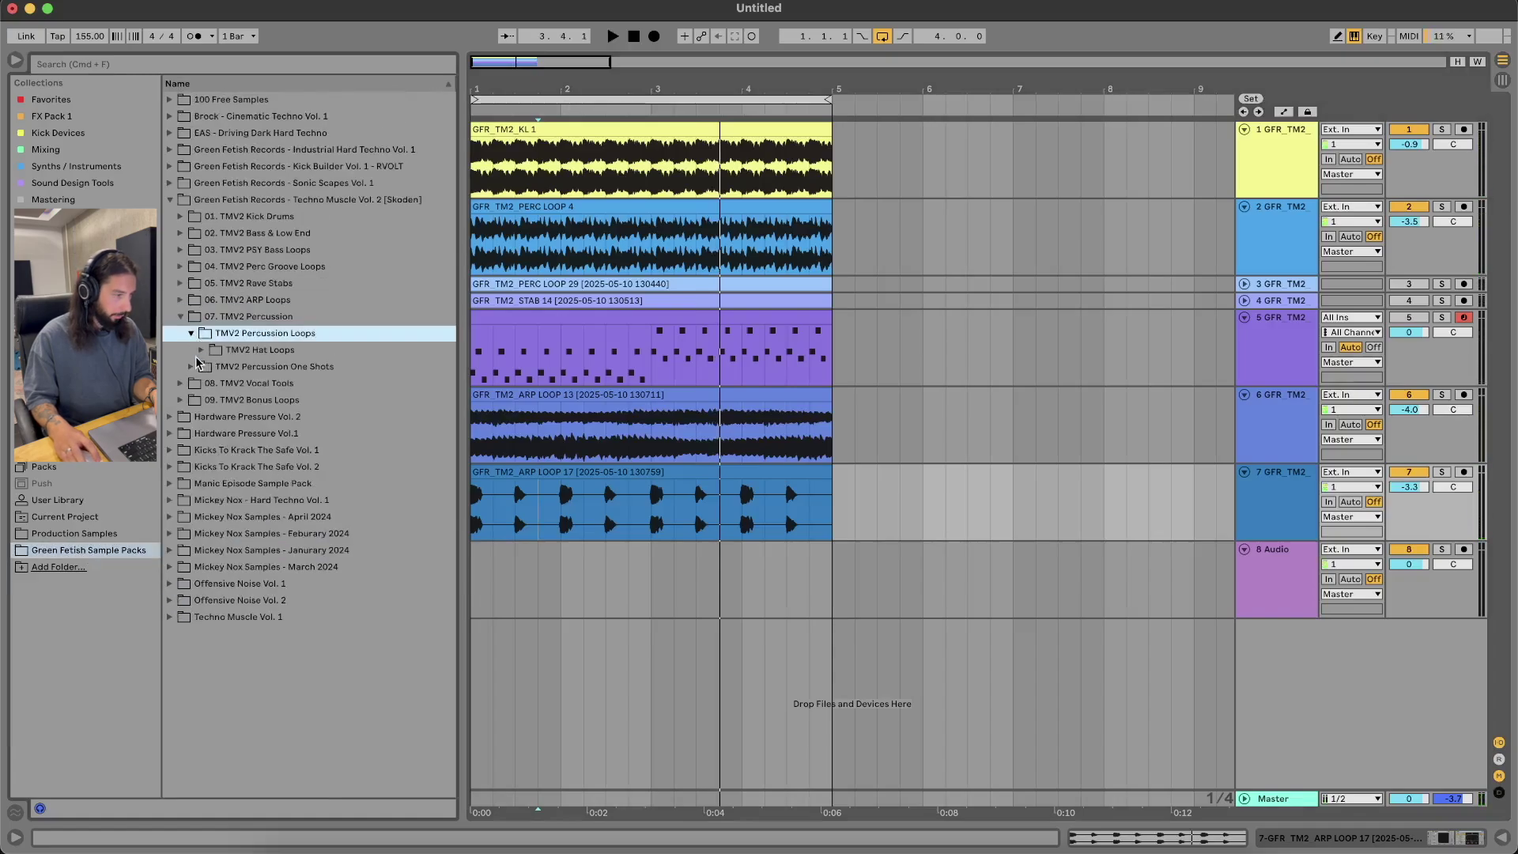
{"action": "left_click", "coordinate": [199, 367]}
{"action": "left_click", "coordinate": [192, 367]}
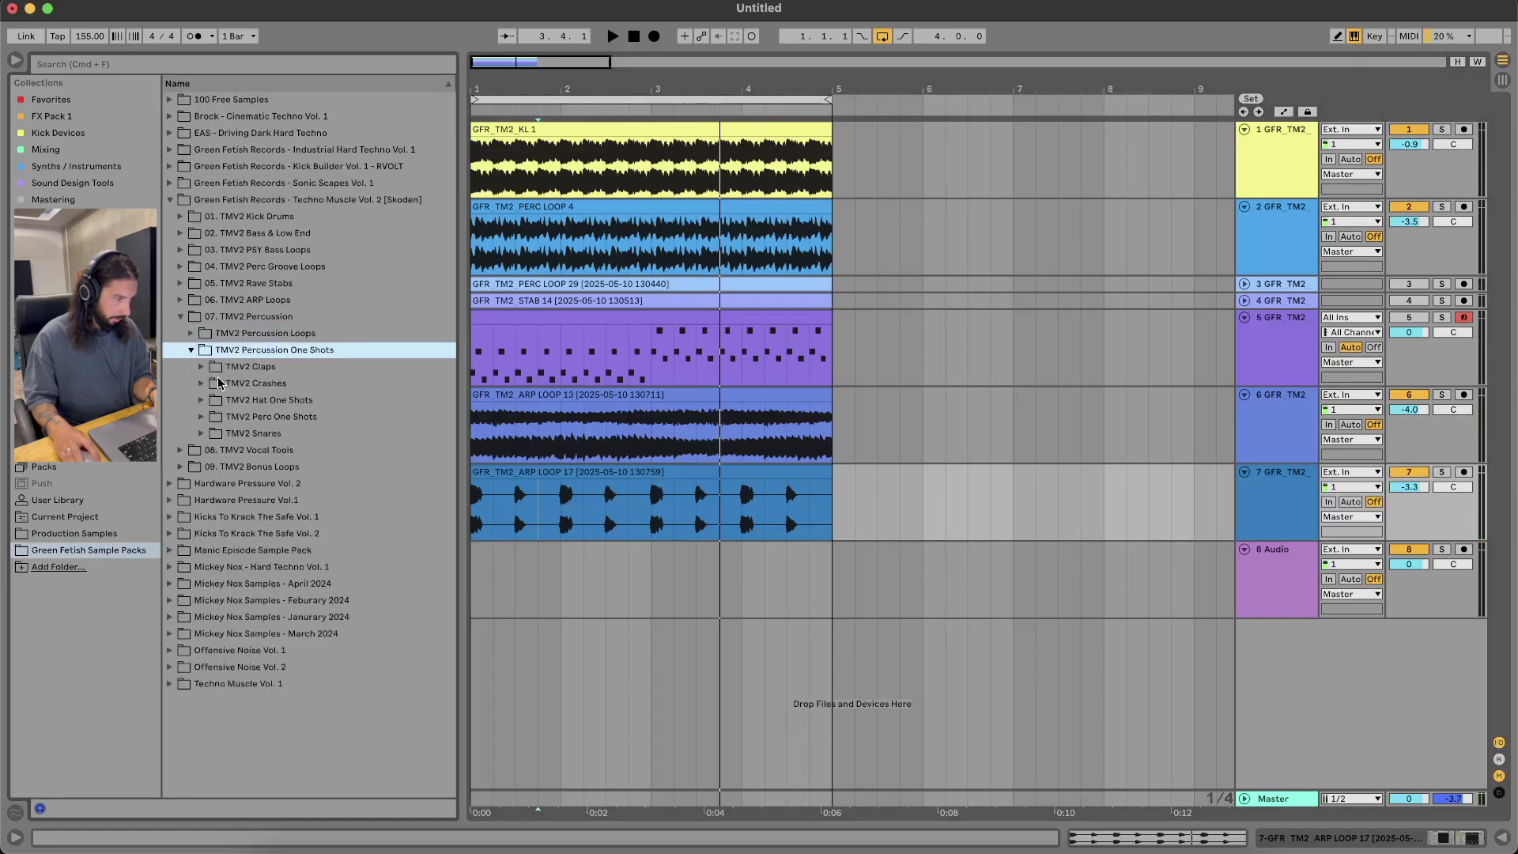
{"action": "left_click", "coordinate": [191, 333]}
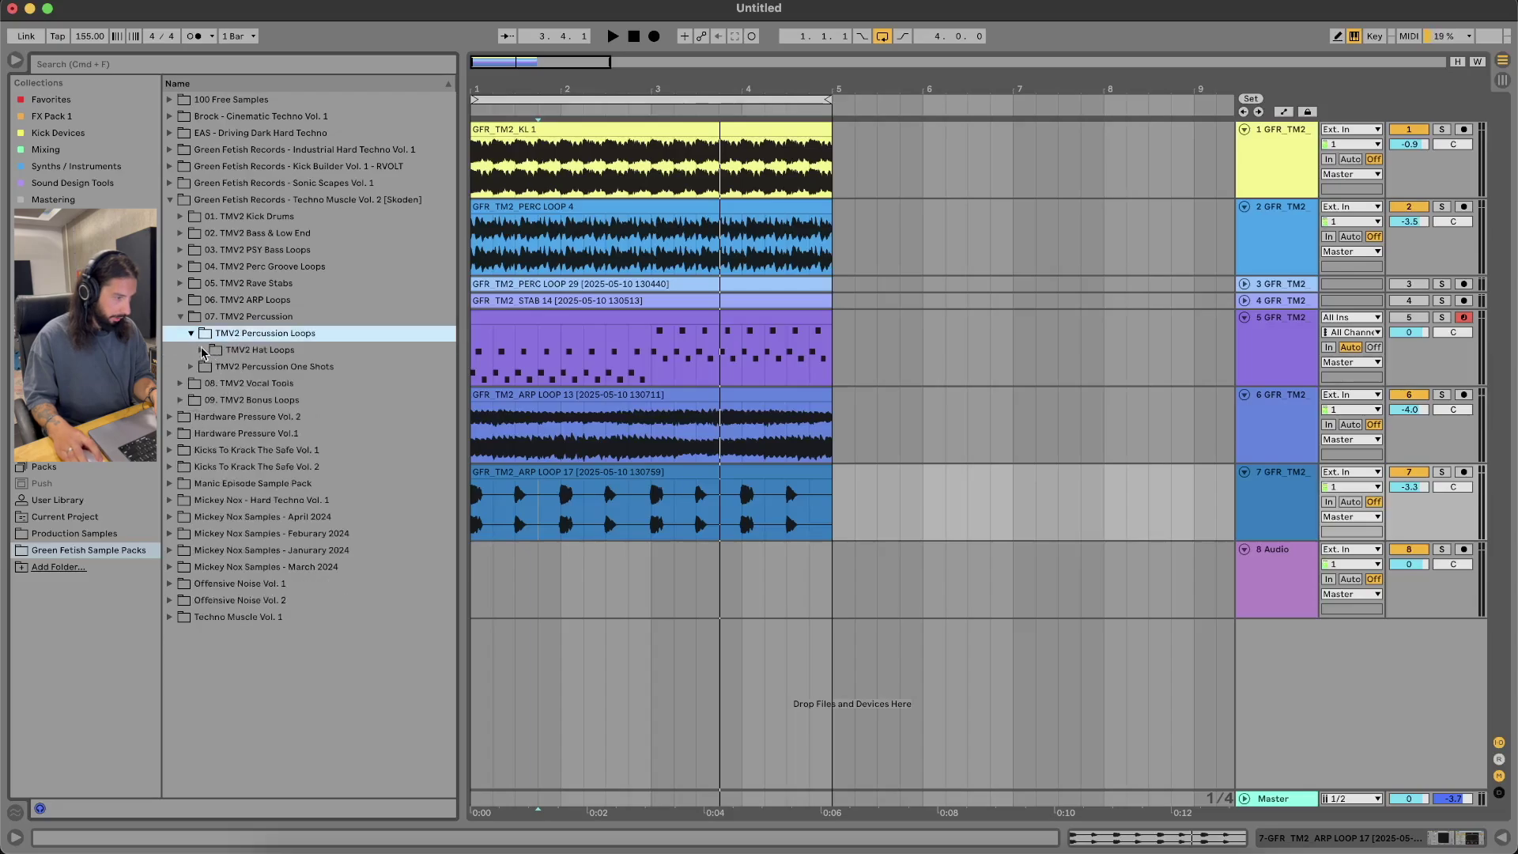
{"action": "left_click", "coordinate": [202, 349]}
{"action": "left_click", "coordinate": [245, 366]}
{"action": "left_click", "coordinate": [301, 487]}
{"action": "scroll", "coordinate": [359, 568], "scroll_direction": "down", "scroll_amount": 3}
{"action": "left_click_drag", "start_coordinate": [268, 430], "coordinate": [490, 565]}
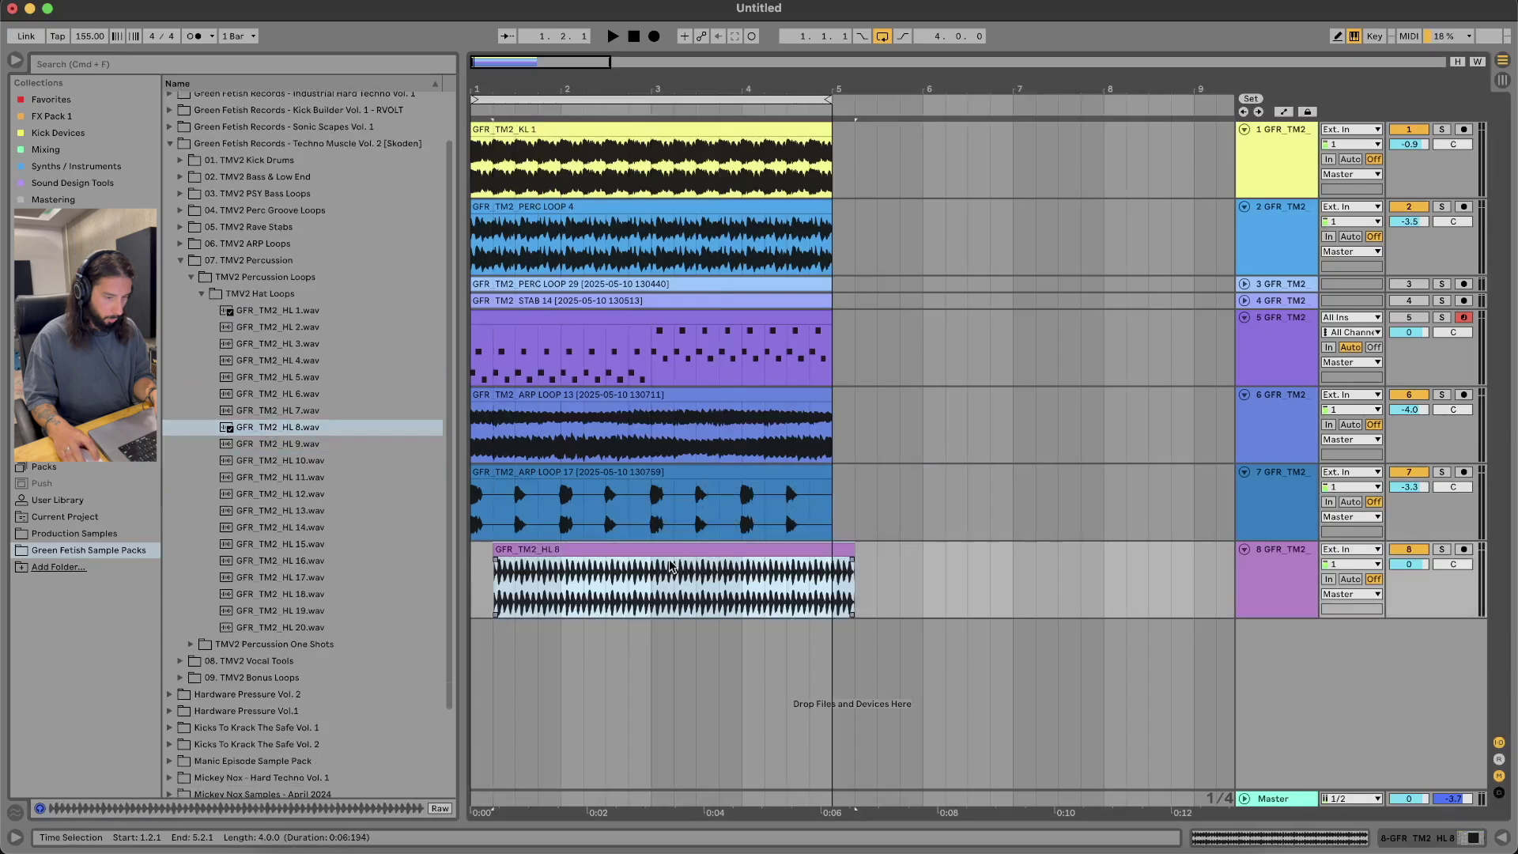
Move the HL 8 track directly below PERC LOOP 4, align its clip to the start of bar 1 and play it
{"action": "left_click_drag", "start_coordinate": [1284, 299], "coordinate": [1283, 282]}
{"action": "left_click_drag", "start_coordinate": [669, 283], "coordinate": [645, 283]}
{"action": "key", "text": "space"}
Set the HL 8 track volume to -5.7 dB and listen to it in the mix
{"action": "left_click_drag", "start_coordinate": [1414, 299], "coordinate": [1414, 321]}
{"action": "left_click", "coordinate": [1402, 400]}
{"action": "key", "text": "space"}
{"action": "key", "text": "space"}
{"action": "key", "text": "space"}
Fold the Simpler stab track and unfold the PERC LOOP 29 track
{"action": "left_click", "coordinate": [1244, 394]}
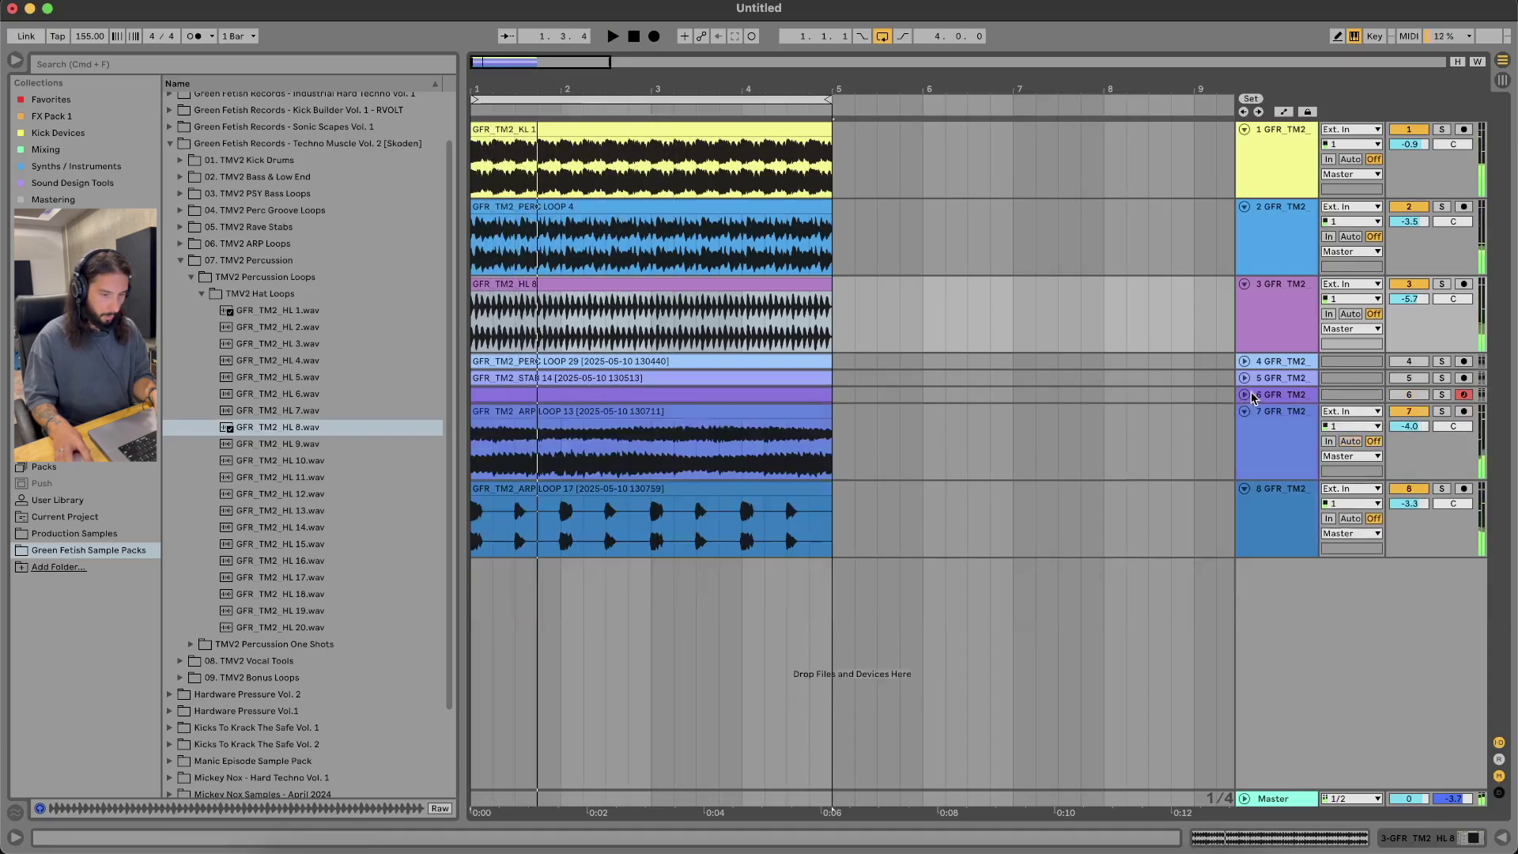
{"action": "left_click", "coordinate": [1244, 378]}
{"action": "left_click", "coordinate": [1244, 378]}
{"action": "left_click", "coordinate": [1244, 361]}
Reactivate the PERC LOOP 29 track and set its volume to -5.2 dB while listening to the loop
{"action": "left_click", "coordinate": [1440, 361]}
{"action": "key", "text": "space"}
{"action": "left_click", "coordinate": [1440, 362]}
{"action": "key", "text": "space"}
{"action": "key", "text": "space"}
{"action": "left_click", "coordinate": [1416, 362]}
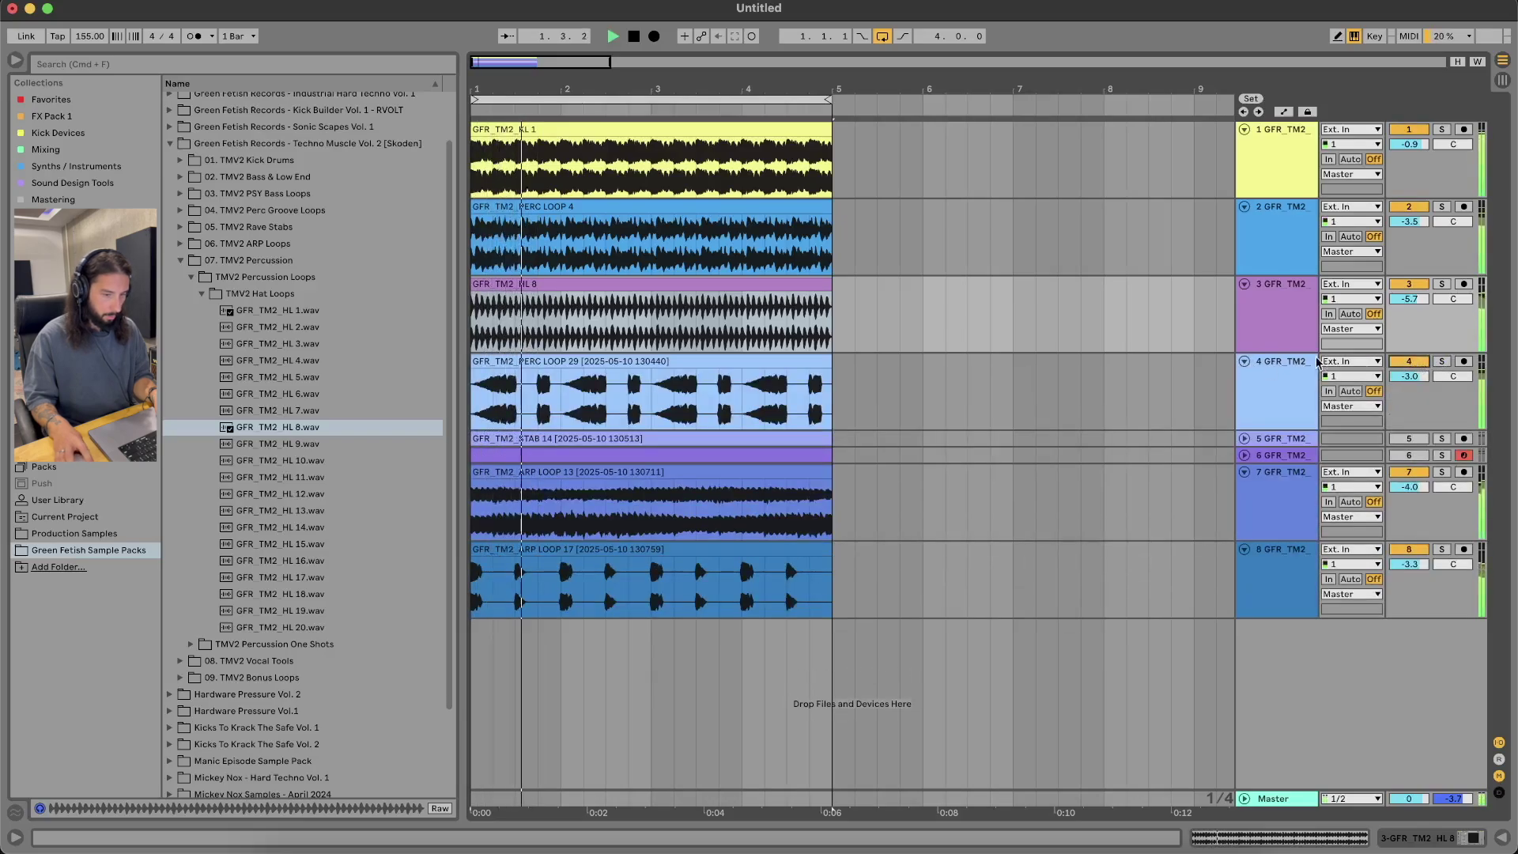
{"action": "left_click_drag", "start_coordinate": [1414, 376], "coordinate": [1410, 394]}
{"action": "key", "text": "space"}
Cut one-beat slices from PERC LOOP 29, delete the unneeded audio and place a slice on beat 1 of bar 1
{"action": "left_click", "coordinate": [624, 409]}
{"action": "key", "text": "super+e"}
{"action": "left_click", "coordinate": [604, 360]}
{"action": "key", "text": "Delete"}
{"action": "left_click", "coordinate": [671, 390]}
{"action": "key", "text": "super+e"}
{"action": "left_click_drag", "start_coordinate": [669, 365], "coordinate": [481, 370]}
Arrange PERC LOOP 29 slices on beats 1, 3 and 4 of bar 1 and duplicate the pattern to bar 2
{"action": "left_click", "coordinate": [538, 386]}
{"action": "key", "text": "super+e"}
{"action": "left_click", "coordinate": [522, 360]}
{"action": "left_click", "coordinate": [507, 387]}
{"action": "left_click", "coordinate": [563, 378]}
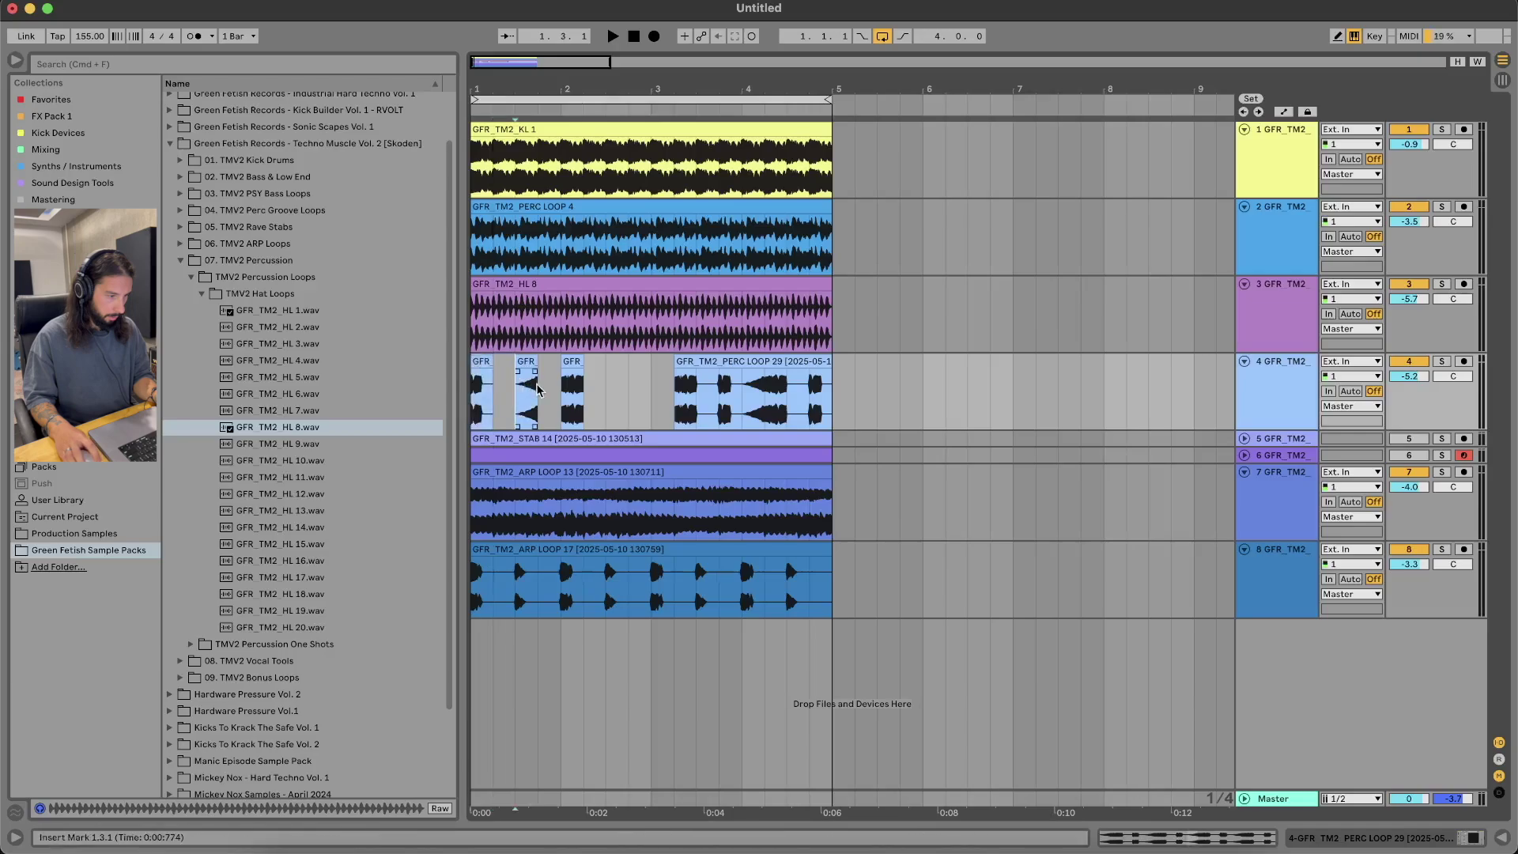
{"action": "left_click_drag", "start_coordinate": [578, 363], "coordinate": [473, 391]}
{"action": "key", "text": "super+d"}
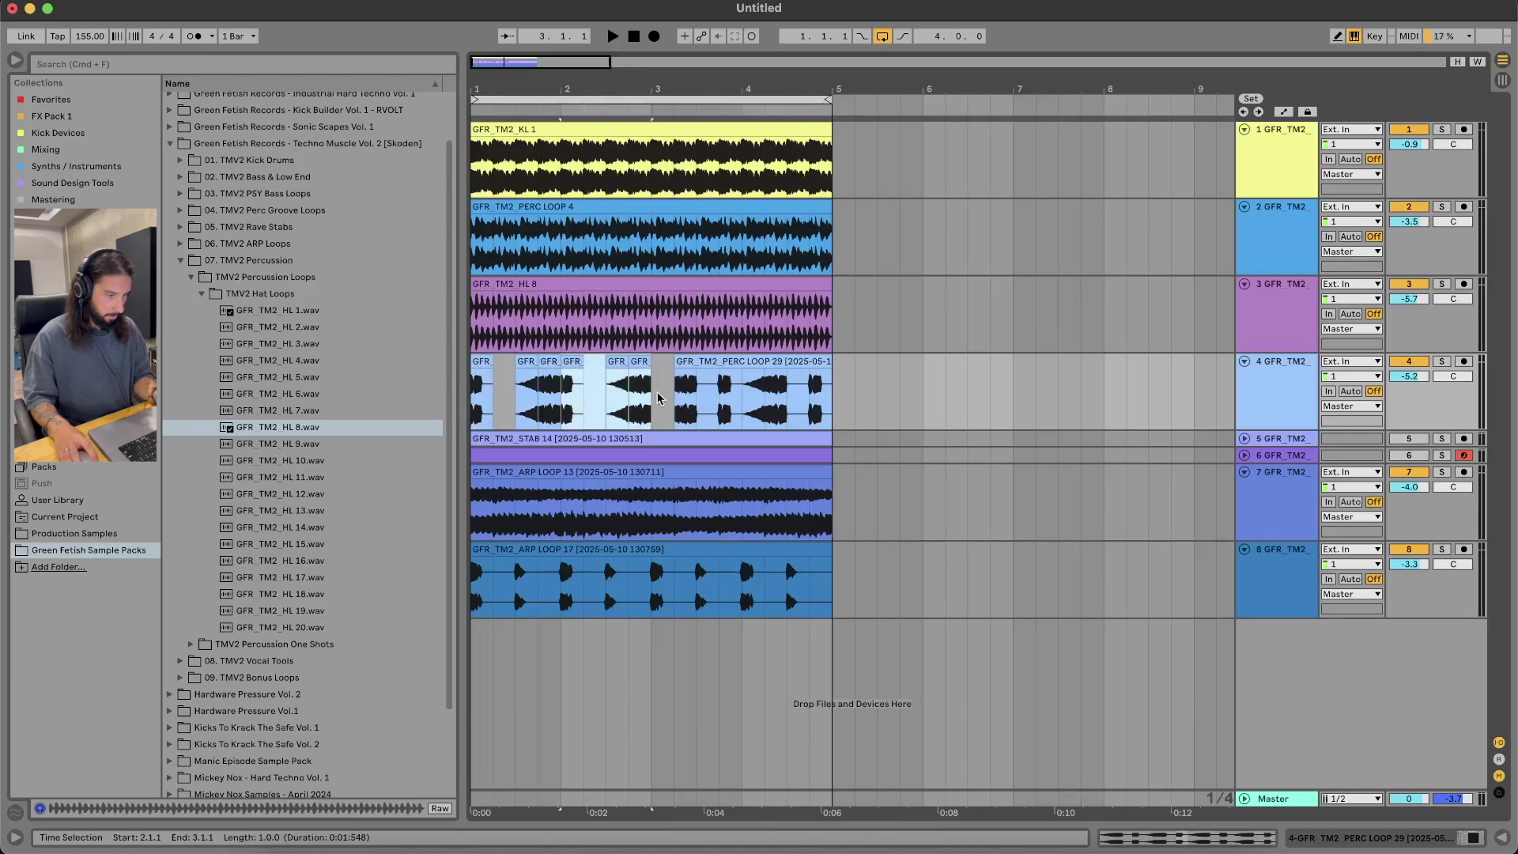
Delete the PERC LOOP 29 audio from bar 3 onward and duplicate the two-bar pattern to fill four bars
{"action": "left_click_drag", "start_coordinate": [656, 394], "coordinate": [1010, 395]}
{"action": "key", "text": "Delete"}
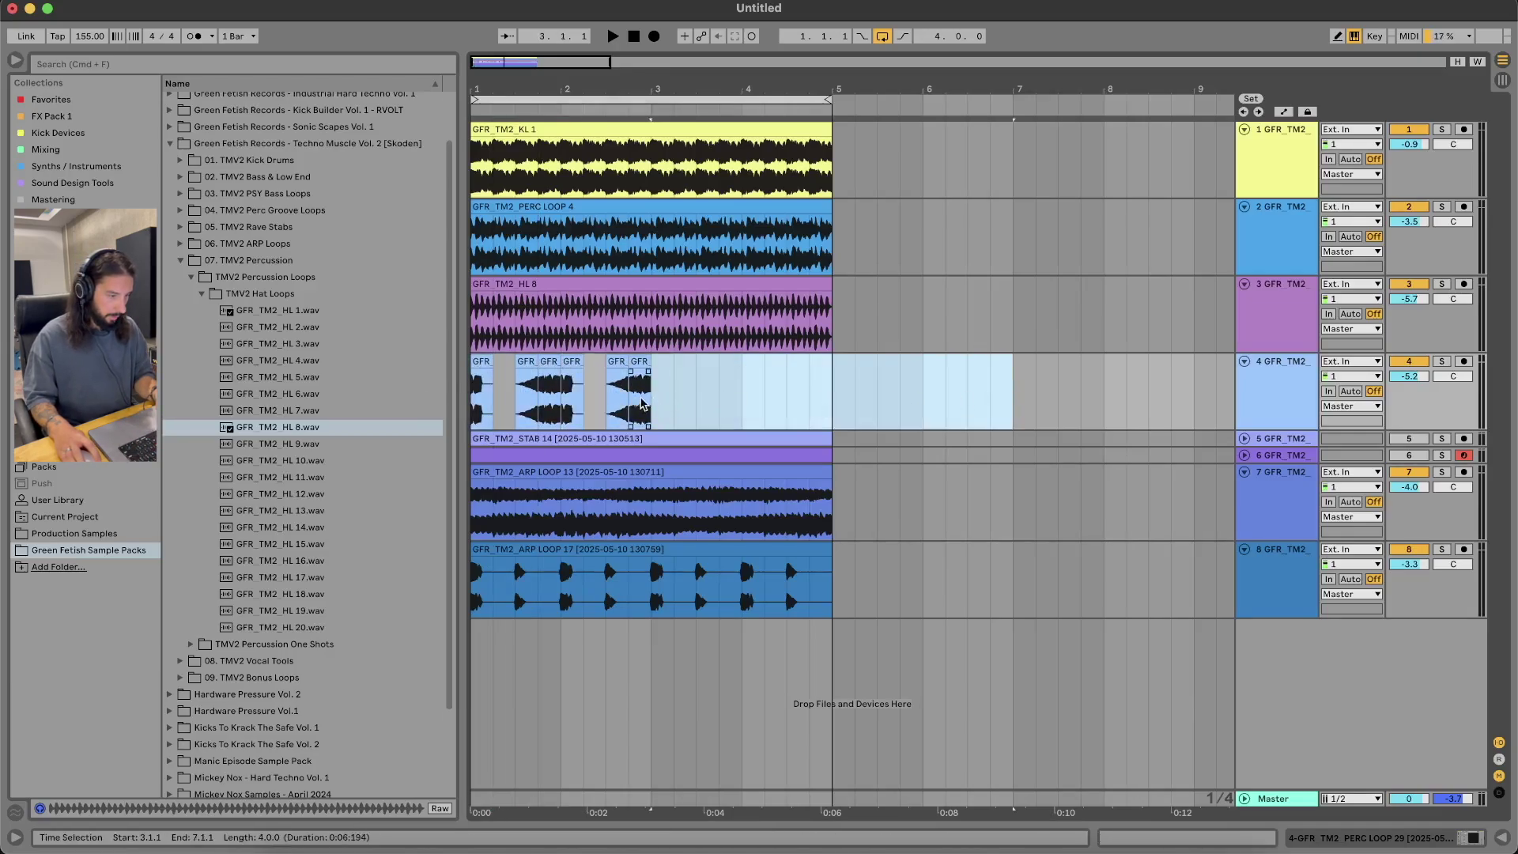
{"action": "left_click_drag", "start_coordinate": [647, 401], "coordinate": [391, 402]}
{"action": "key", "text": "super+d"}
Consolidate the PERC LOOP 29 slices into one four-bar clip and set its track volume to -6.6 dB during playback
{"action": "left_click", "coordinate": [474, 395], "text": "shift"}
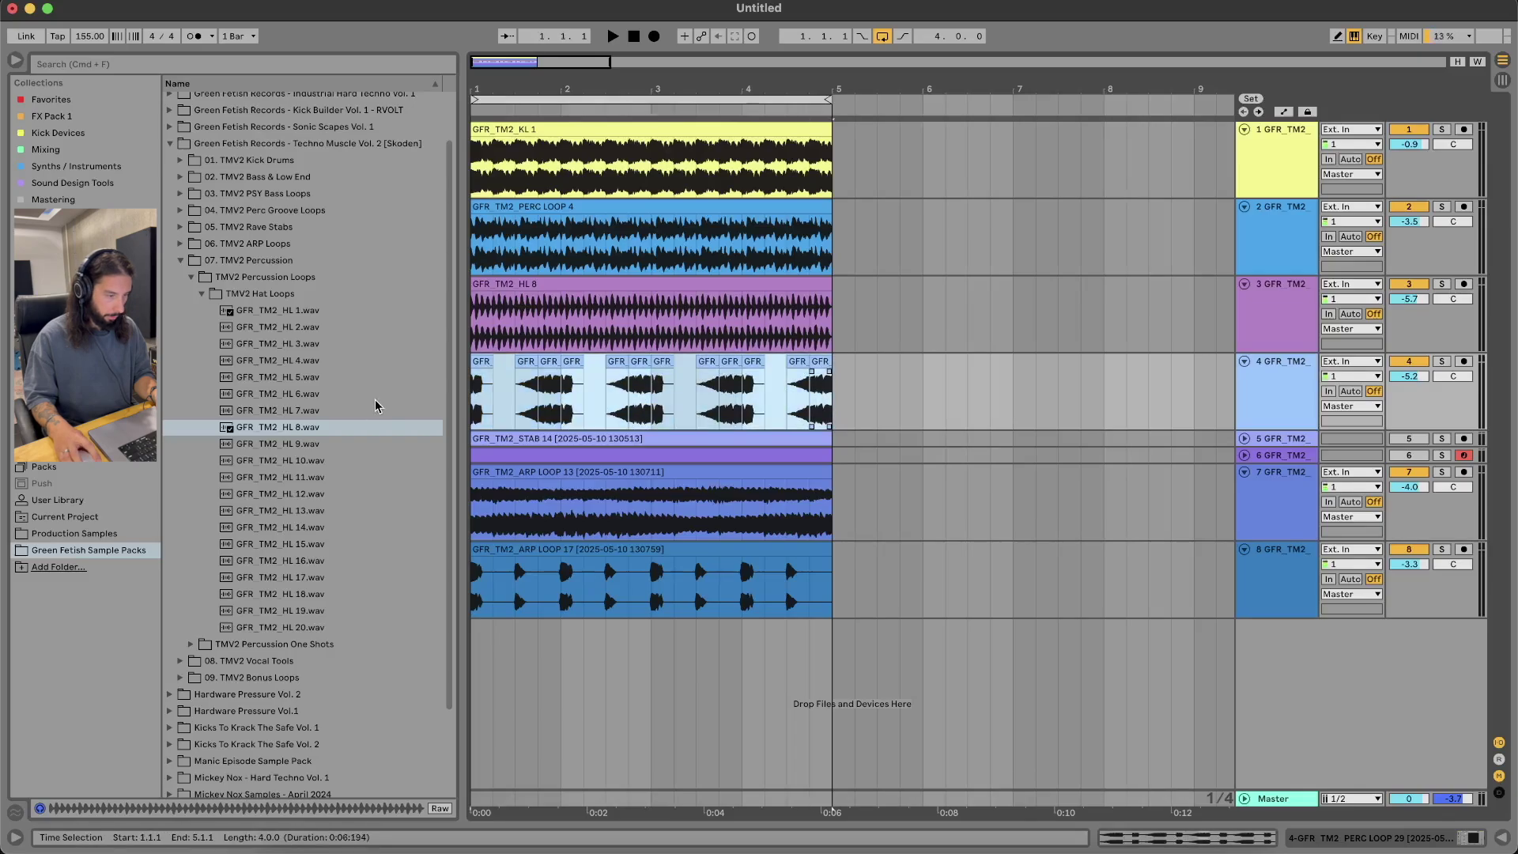
{"action": "key", "text": "super+j"}
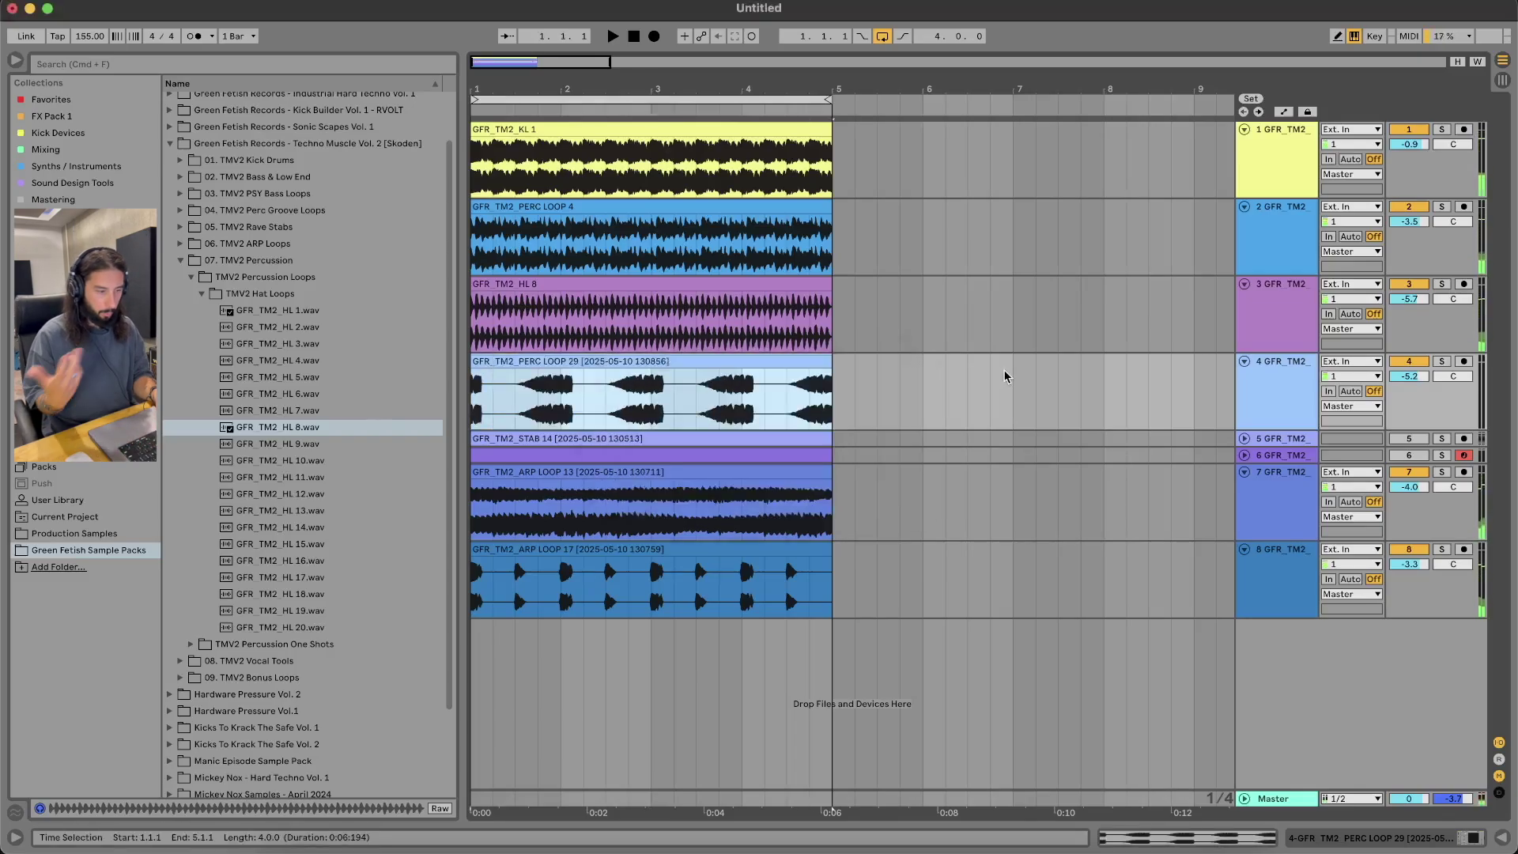
{"action": "key", "text": "space"}
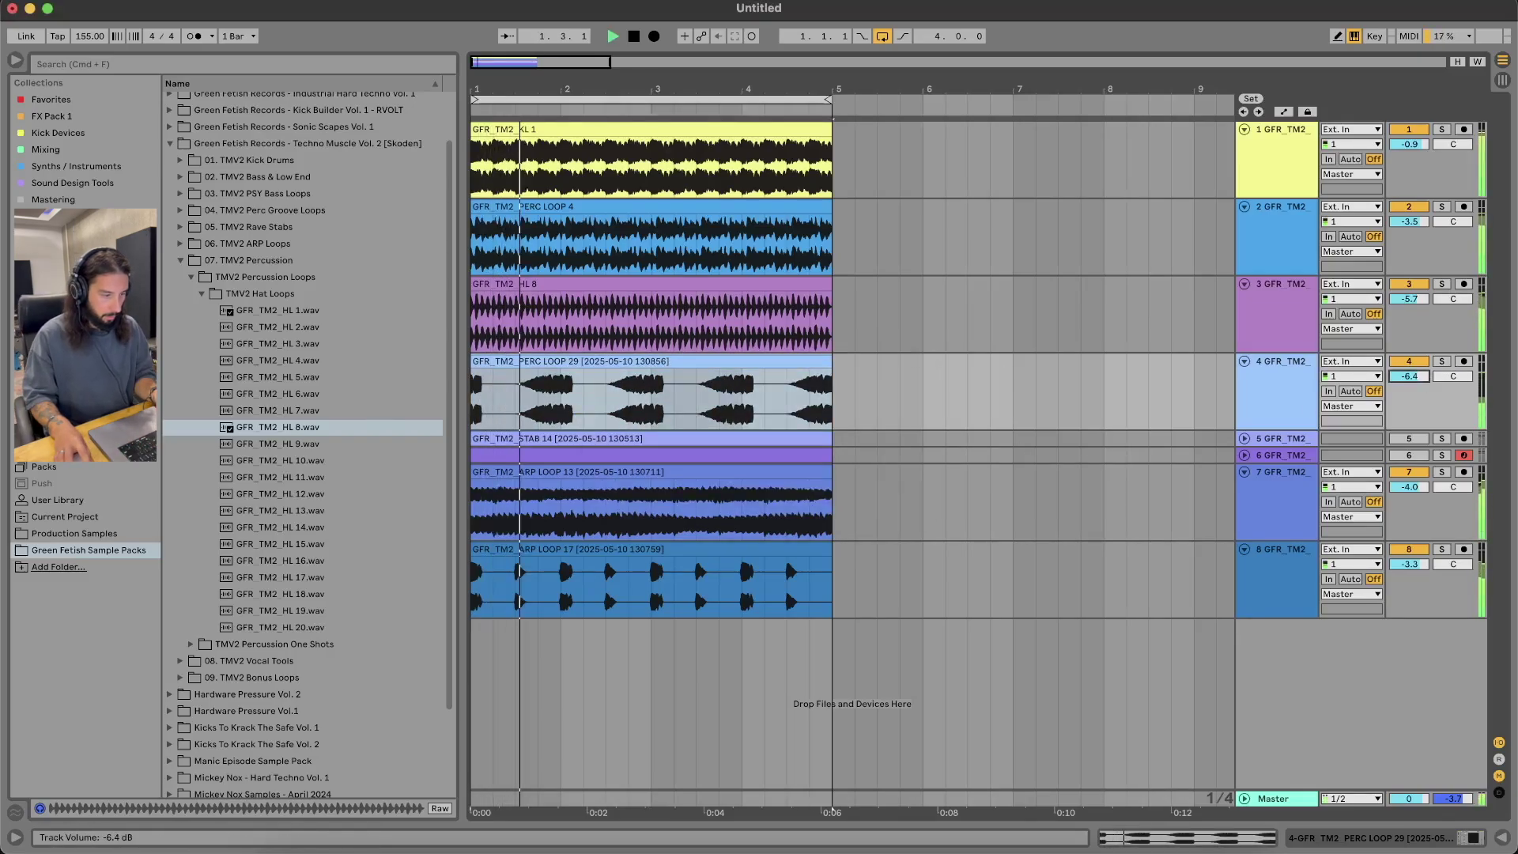
{"action": "left_click_drag", "start_coordinate": [1410, 377], "coordinate": [1410, 384]}
{"action": "key", "text": "space"}
Move the ARP LOOP 17 track directly below PERC LOOP 29 and play those two tracks soloed
{"action": "left_click_drag", "start_coordinate": [1285, 571], "coordinate": [1286, 441]}
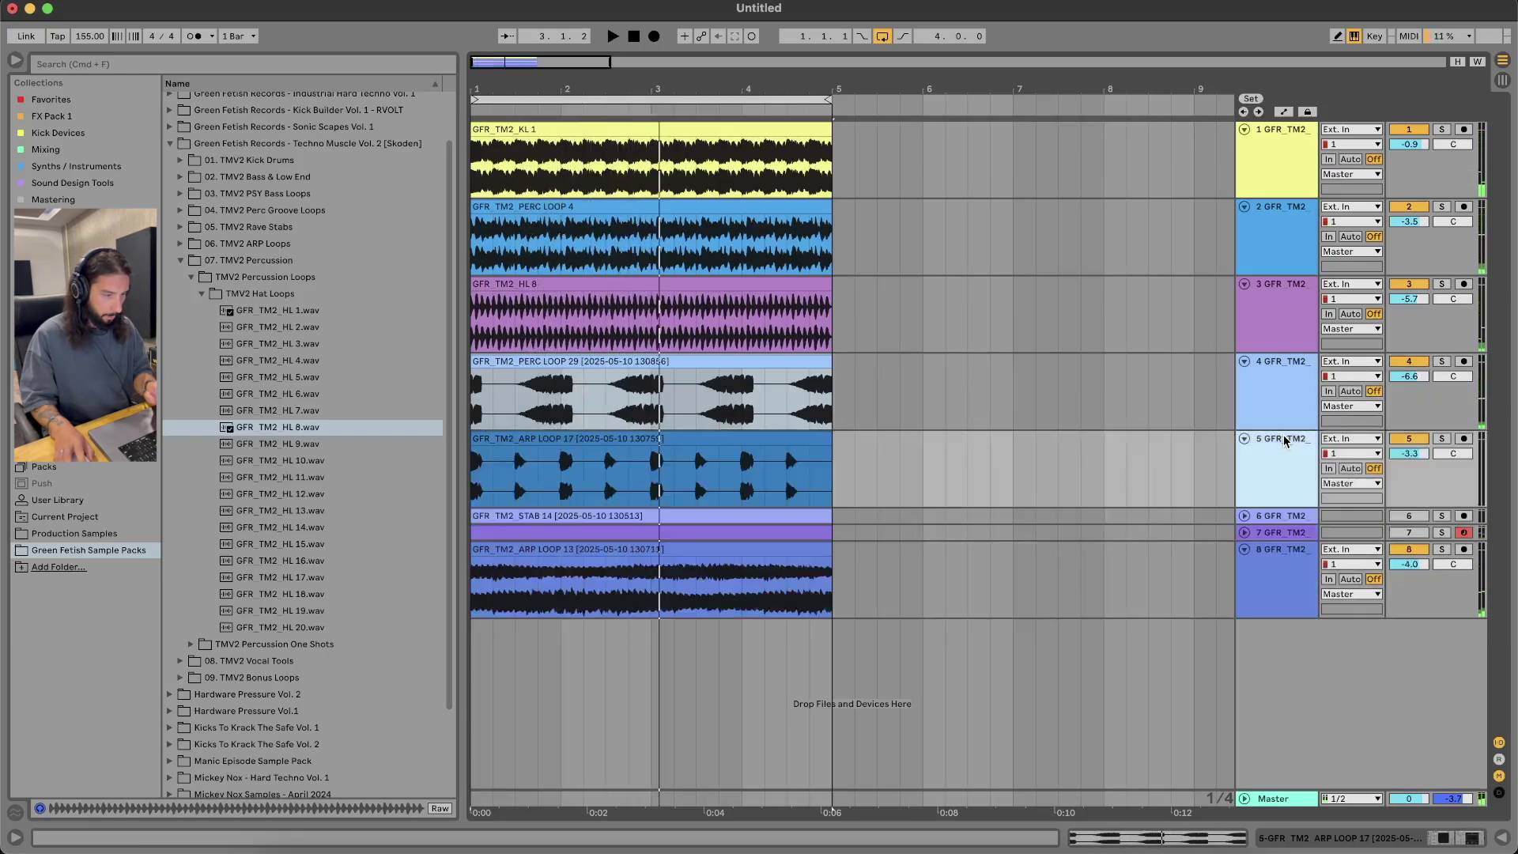
{"action": "left_click", "coordinate": [1422, 549]}
{"action": "left_click", "coordinate": [1422, 548]}
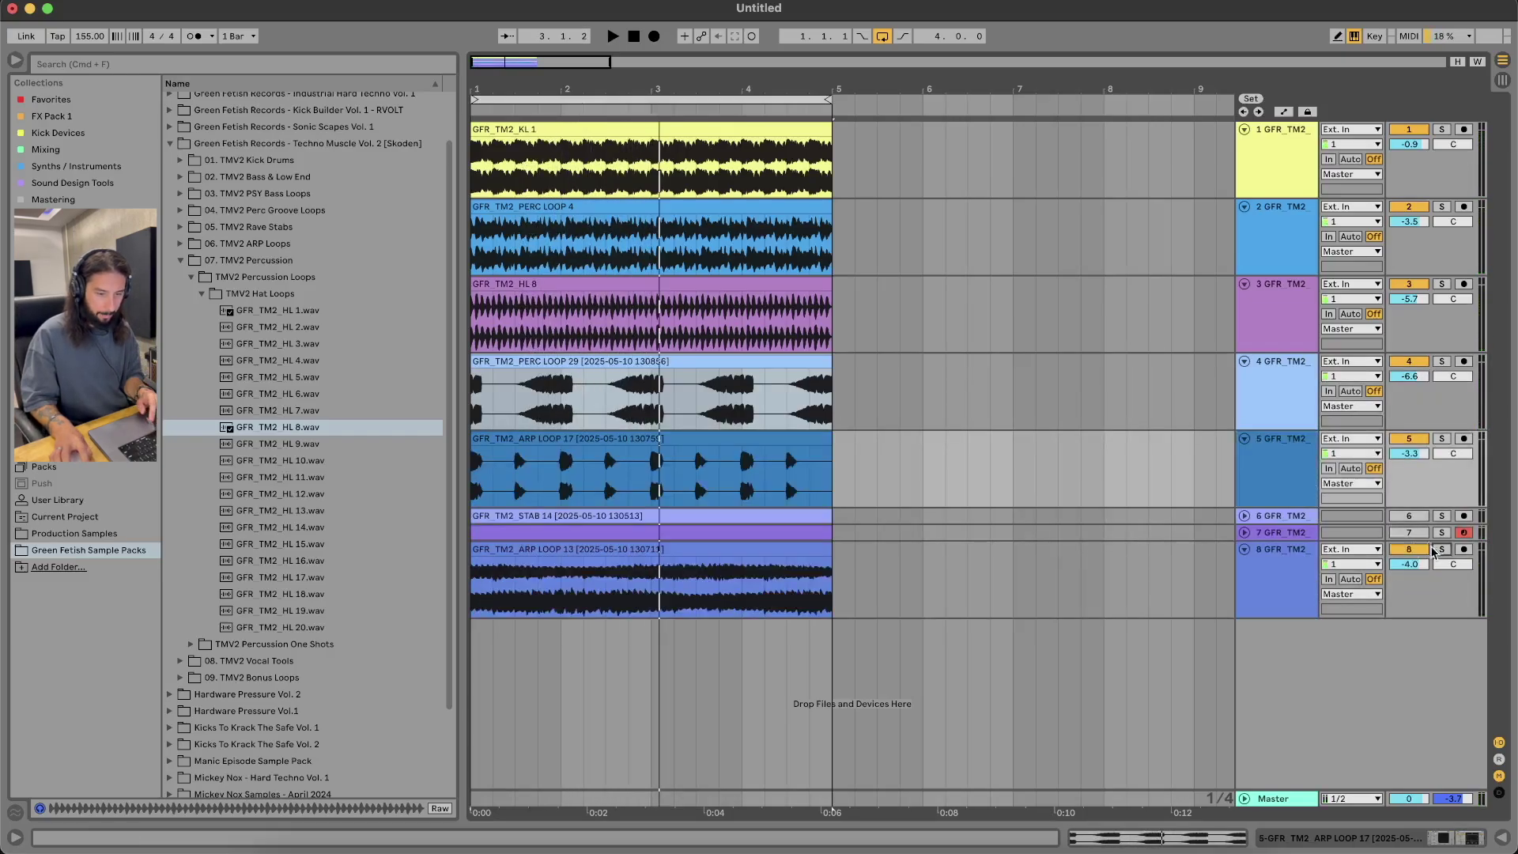
{"action": "left_click", "coordinate": [1441, 550]}
{"action": "left_click", "coordinate": [1419, 550]}
{"action": "left_click", "coordinate": [651, 435]}
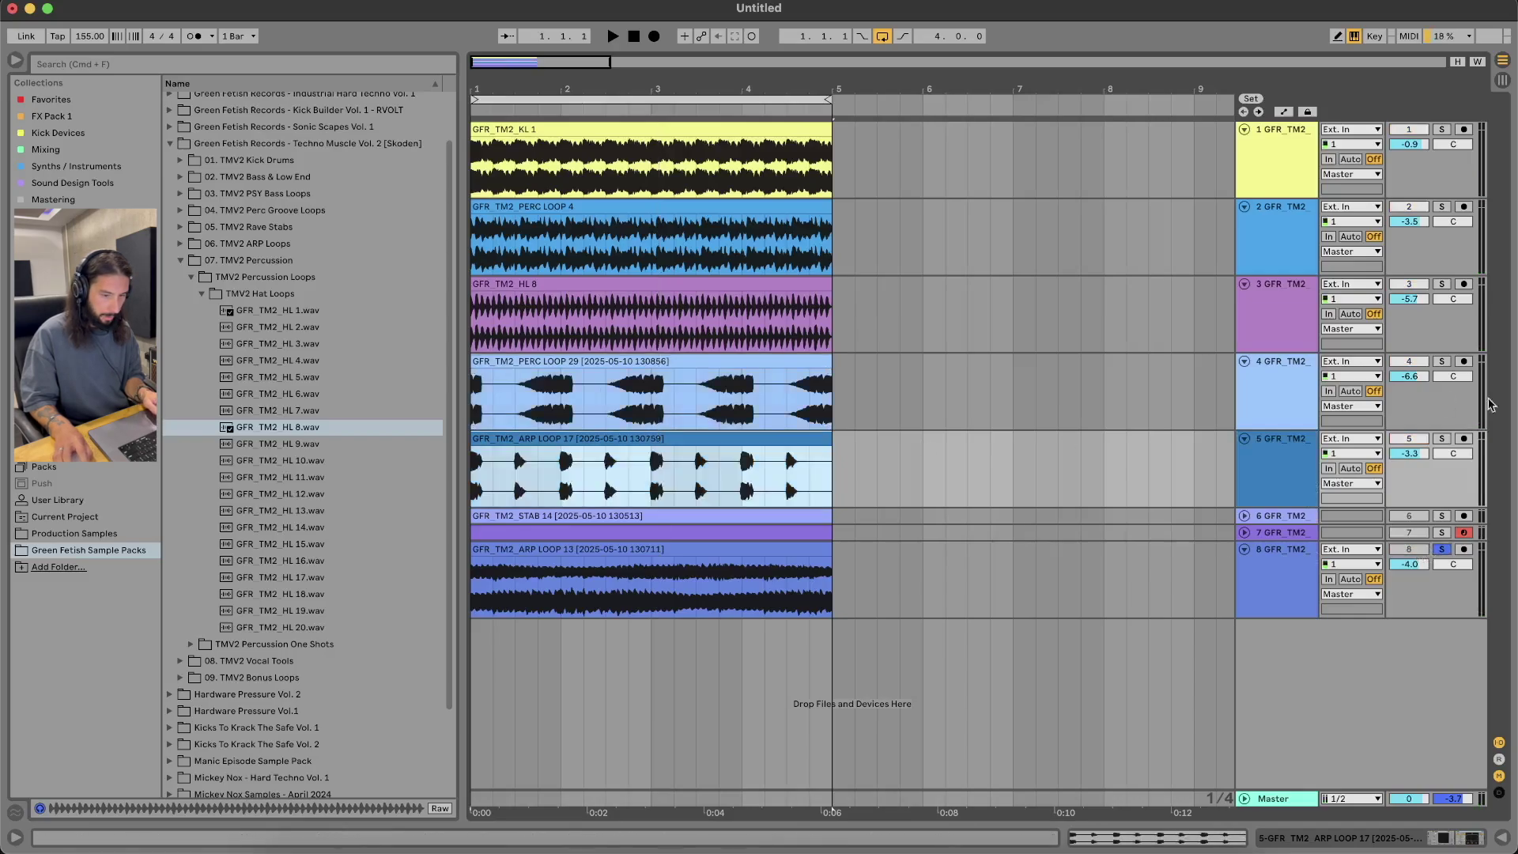
{"action": "left_click", "coordinate": [1442, 360]}
{"action": "key", "text": "space"}
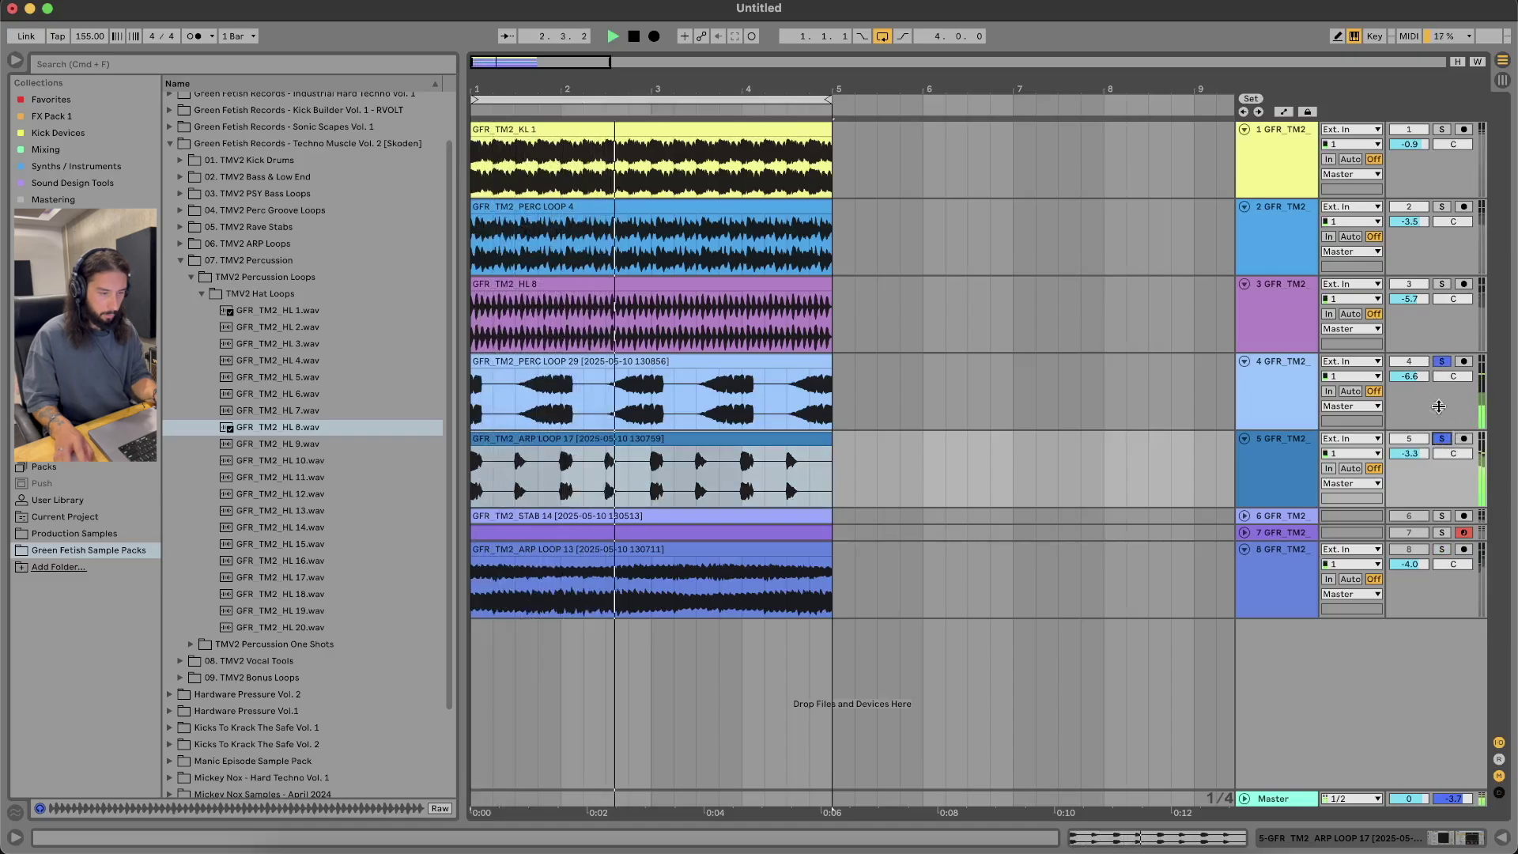
Compare how the PERC LOOP 29 and ARP LOOP 17 hits line up on beat 1 and on beats 3 and 4 of bar 1
{"action": "left_click", "coordinate": [538, 412]}
{"action": "key", "text": "space"}
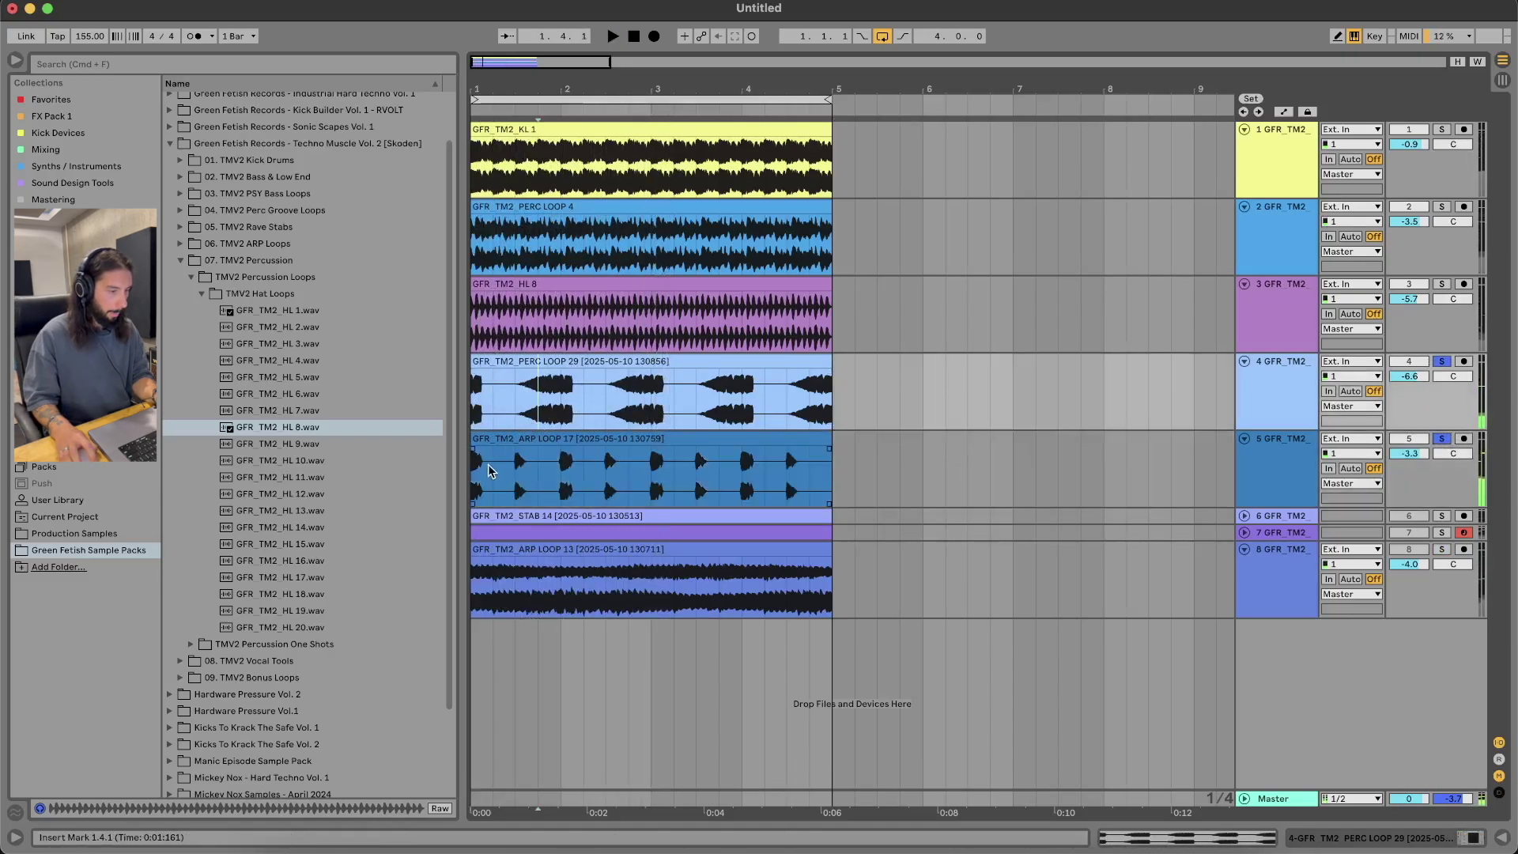
{"action": "left_click_drag", "start_coordinate": [494, 442], "coordinate": [473, 396]}
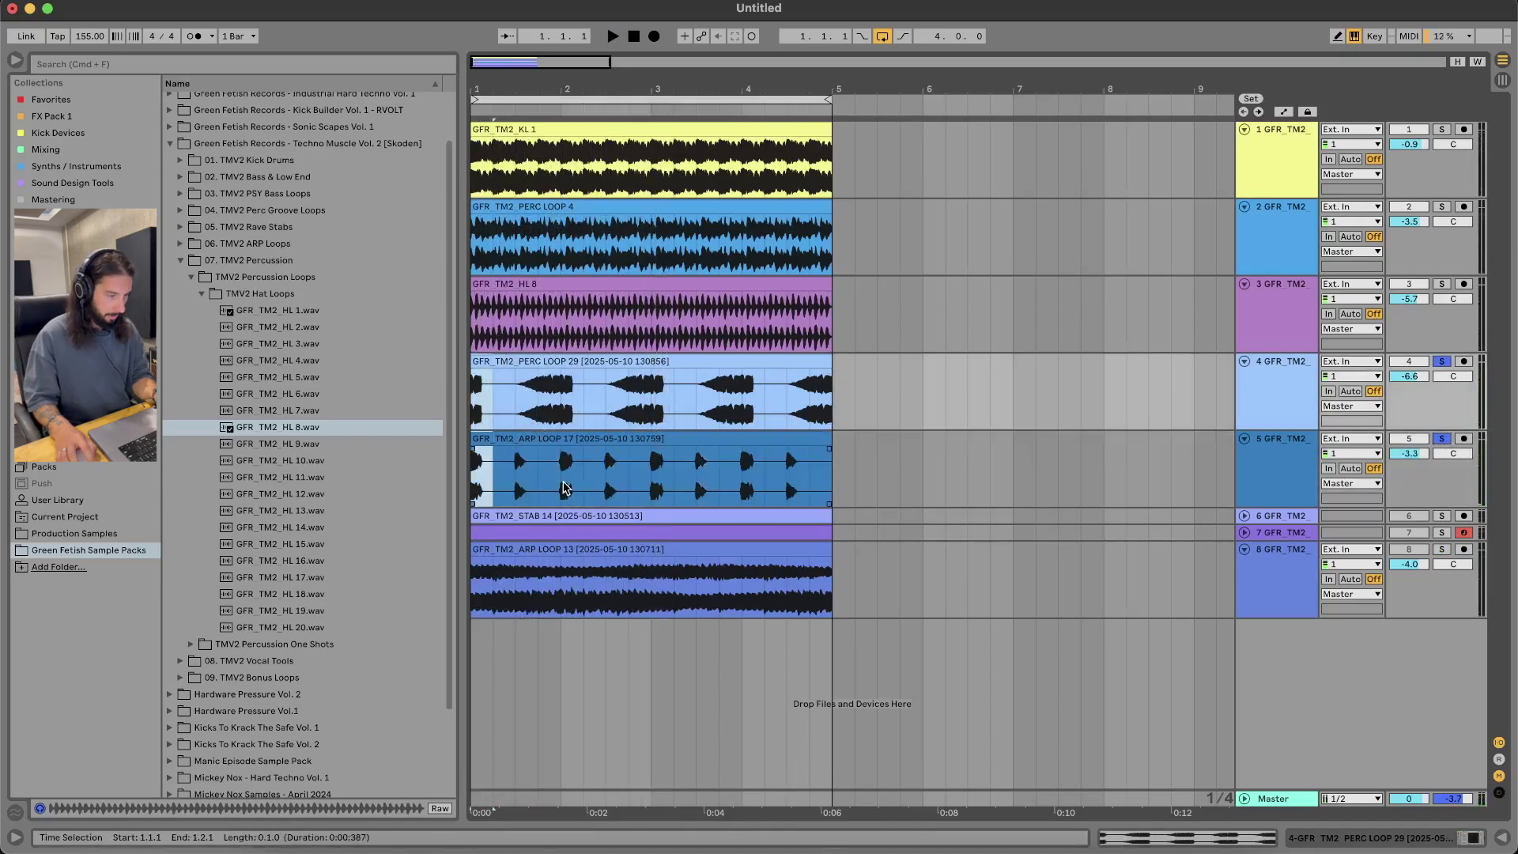
{"action": "left_click", "coordinate": [516, 474]}
{"action": "left_click_drag", "start_coordinate": [519, 475], "coordinate": [571, 399]}
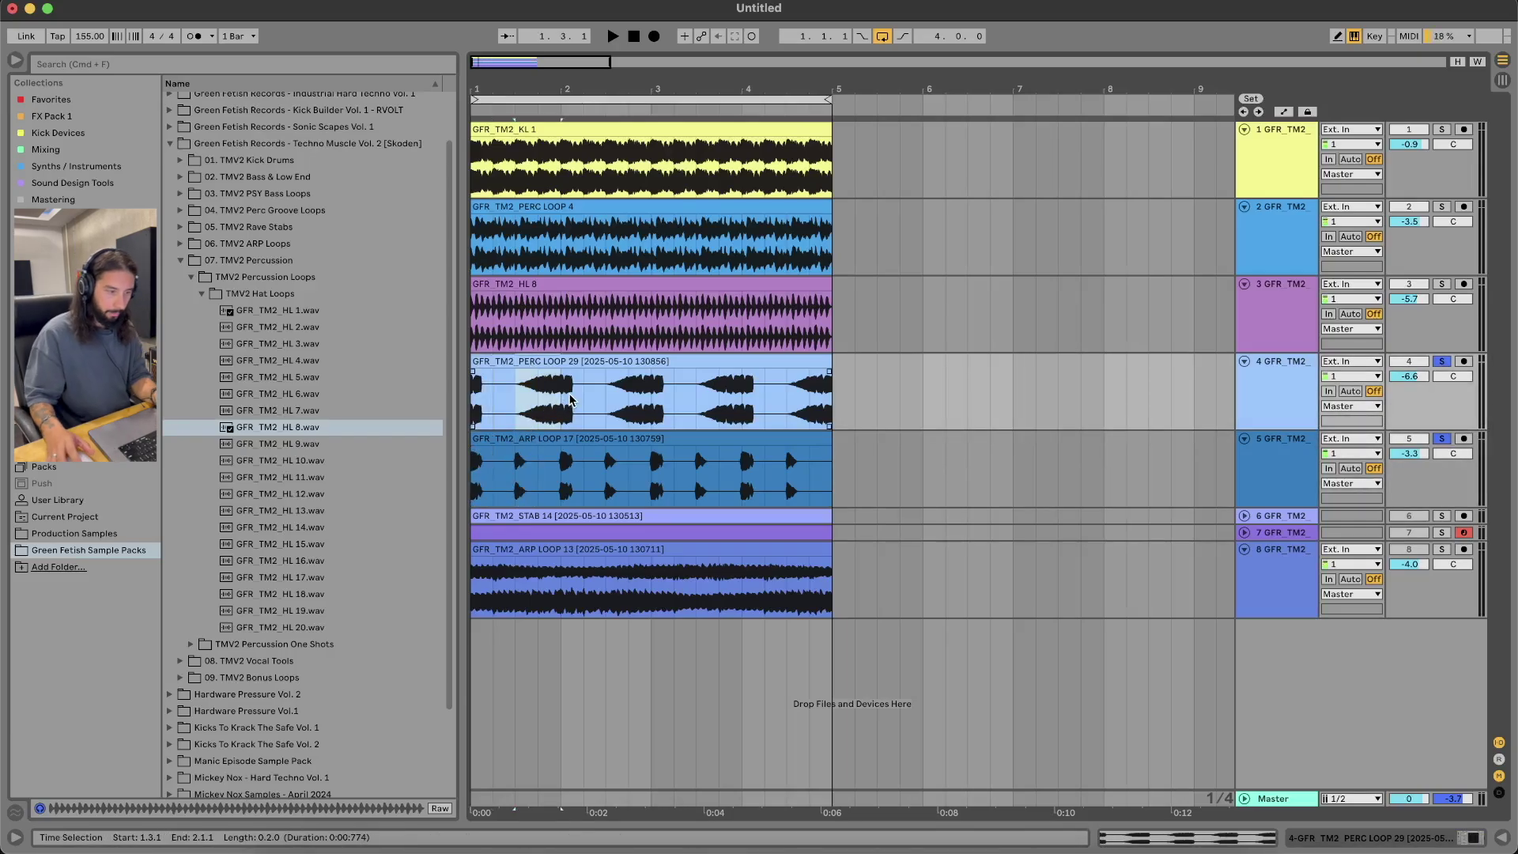
Unsolo the tracks, play the full loop and set the ARP LOOP 13 track volume to -5.4 dB
{"action": "left_click", "coordinate": [1441, 438]}
{"action": "key", "text": "space"}
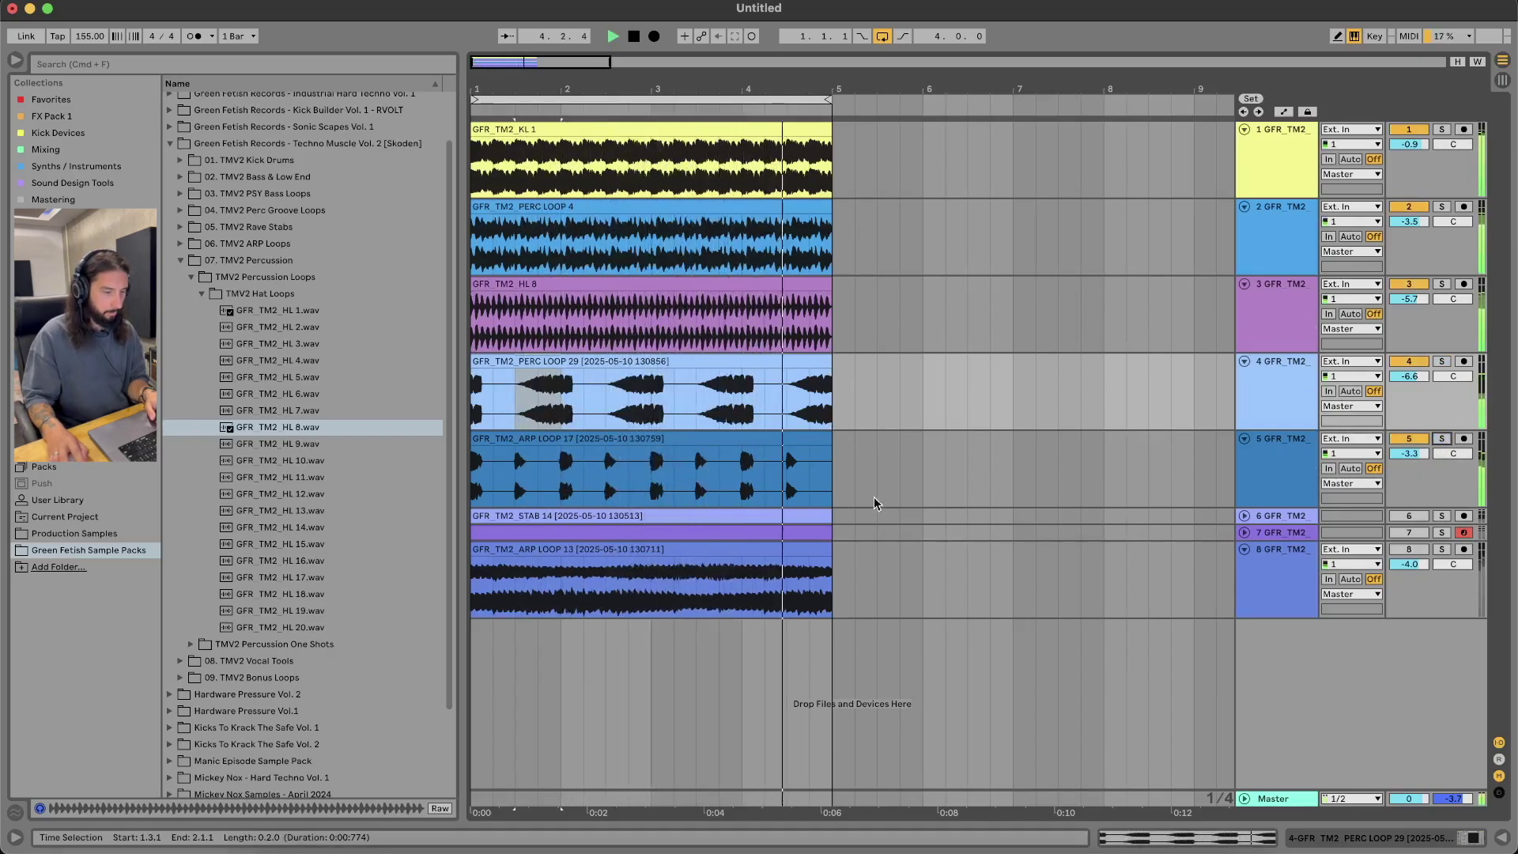
{"action": "mouse_move", "coordinate": [1411, 561]}
{"action": "left_mouse_down"}
{"action": "mouse_move", "coordinate": [1412, 590]}
{"action": "mouse_move", "coordinate": [1409, 548]}
{"action": "left_mouse_up"}
{"action": "key", "text": "space"}
{"action": "left_click", "coordinate": [1289, 560]}
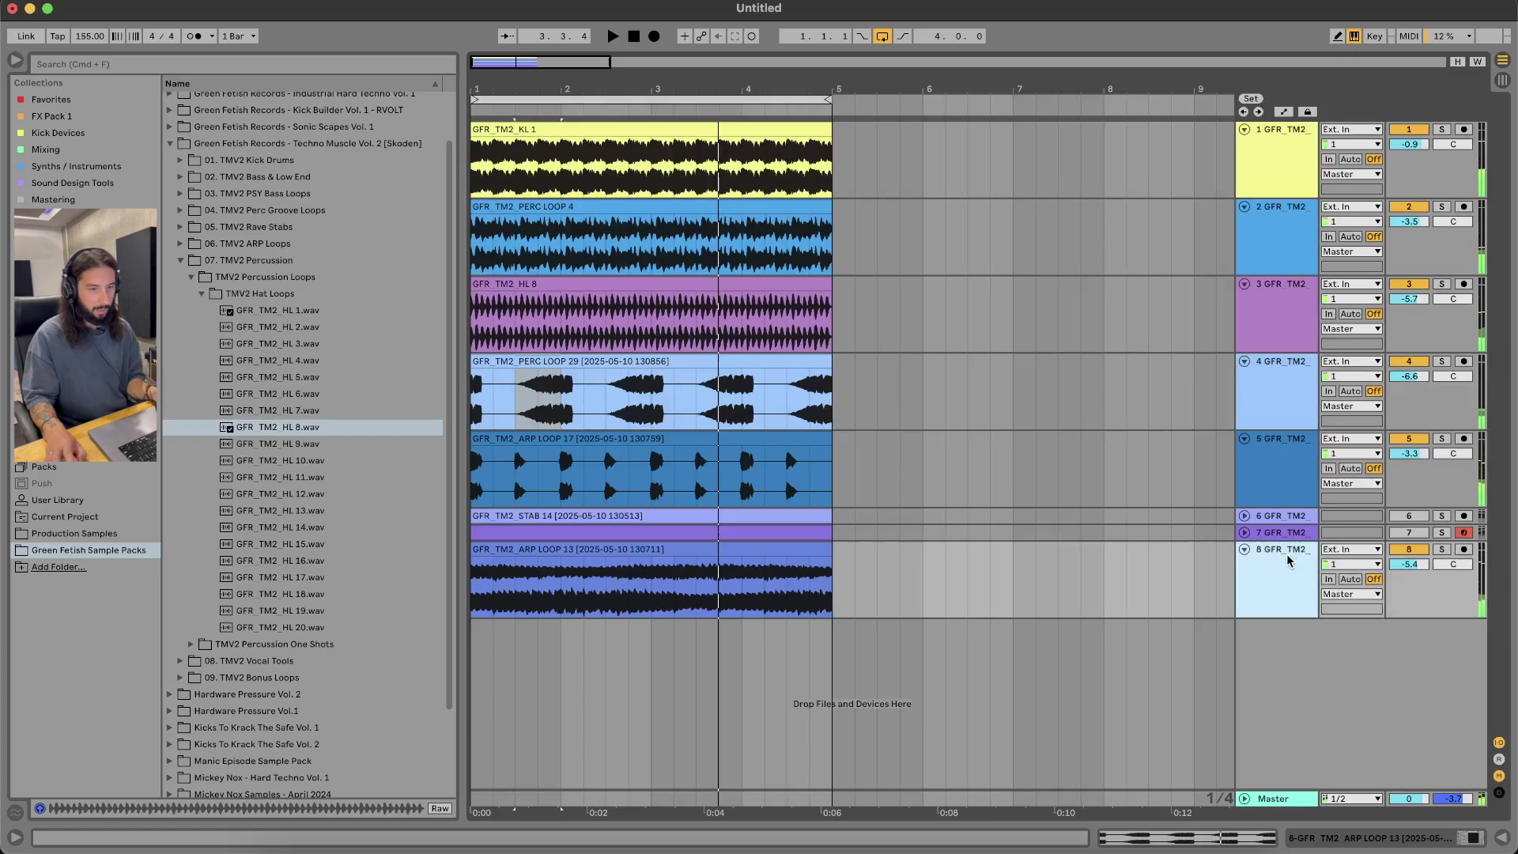
{"action": "left_click", "coordinate": [766, 226]}
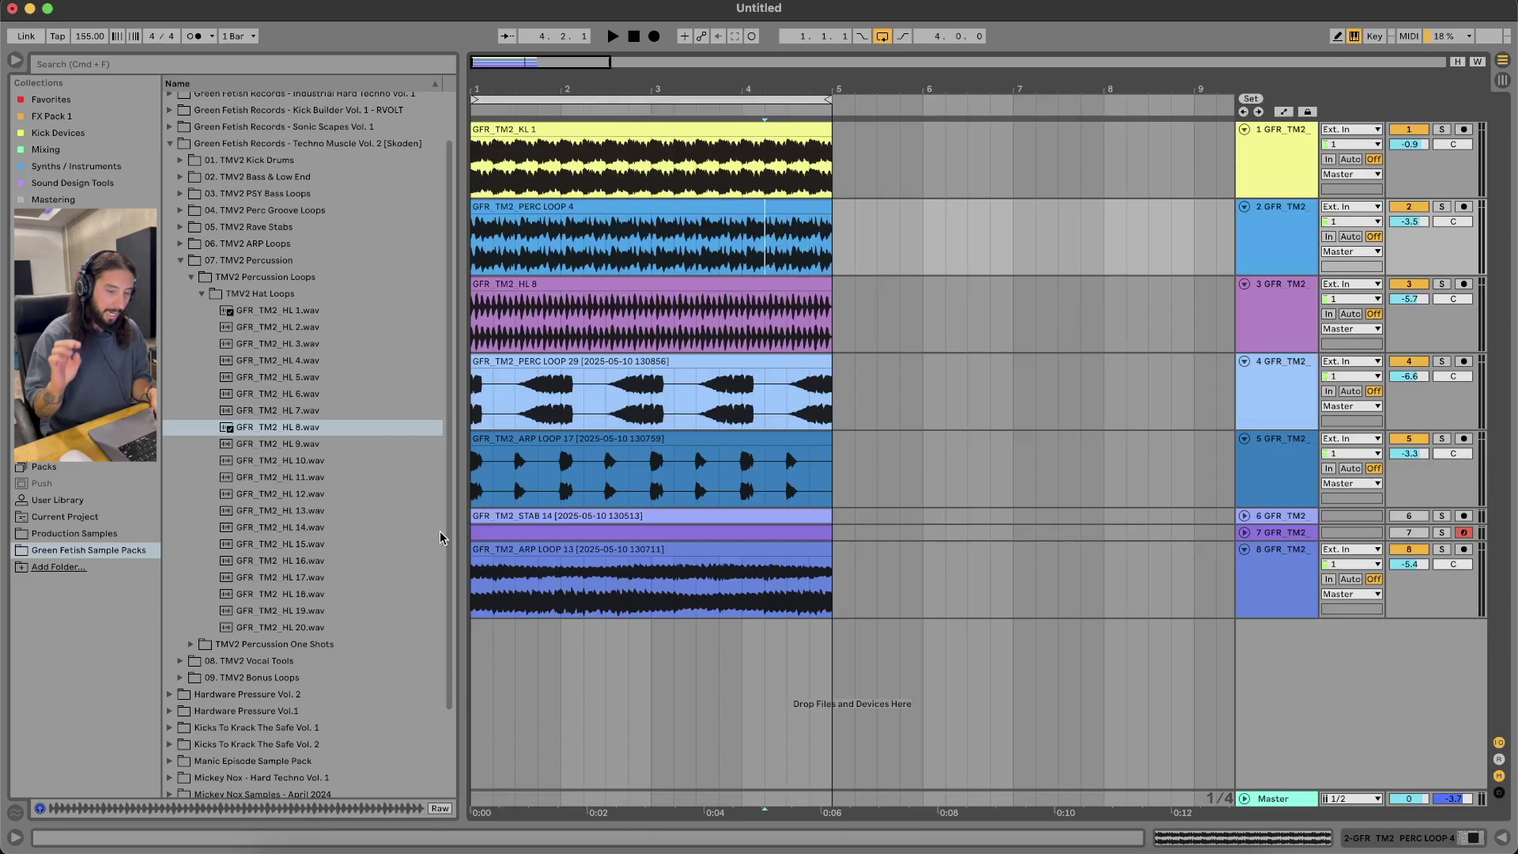
Look through the crashes and claps in the TMV2 Percussion One Shots folder
{"action": "left_click", "coordinate": [202, 294]}
{"action": "left_click", "coordinate": [192, 368]}
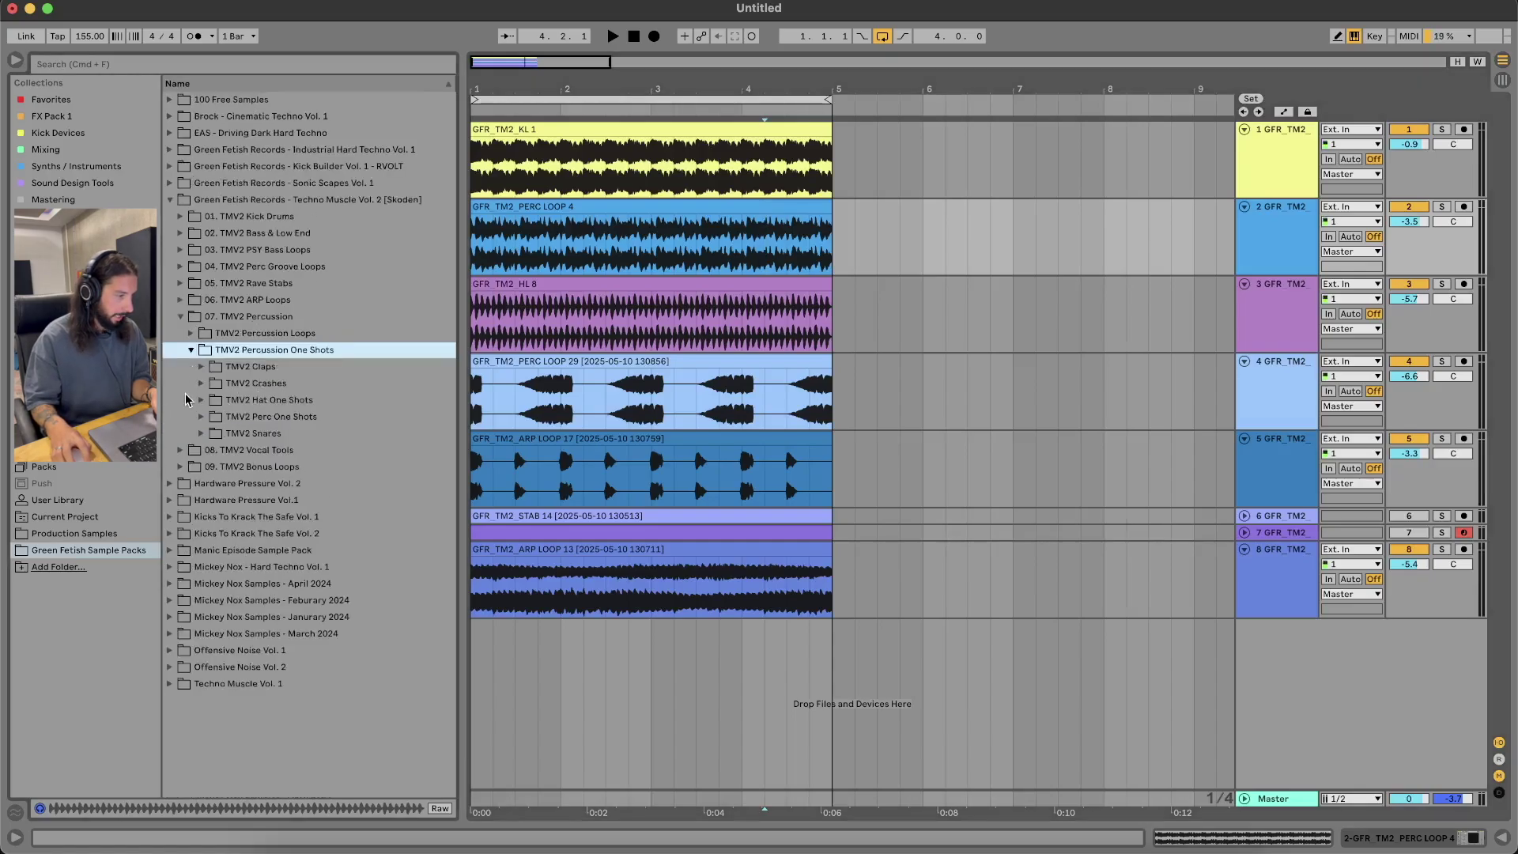
{"action": "left_click", "coordinate": [201, 384]}
{"action": "left_click", "coordinate": [227, 400]}
{"action": "left_click", "coordinate": [201, 384]}
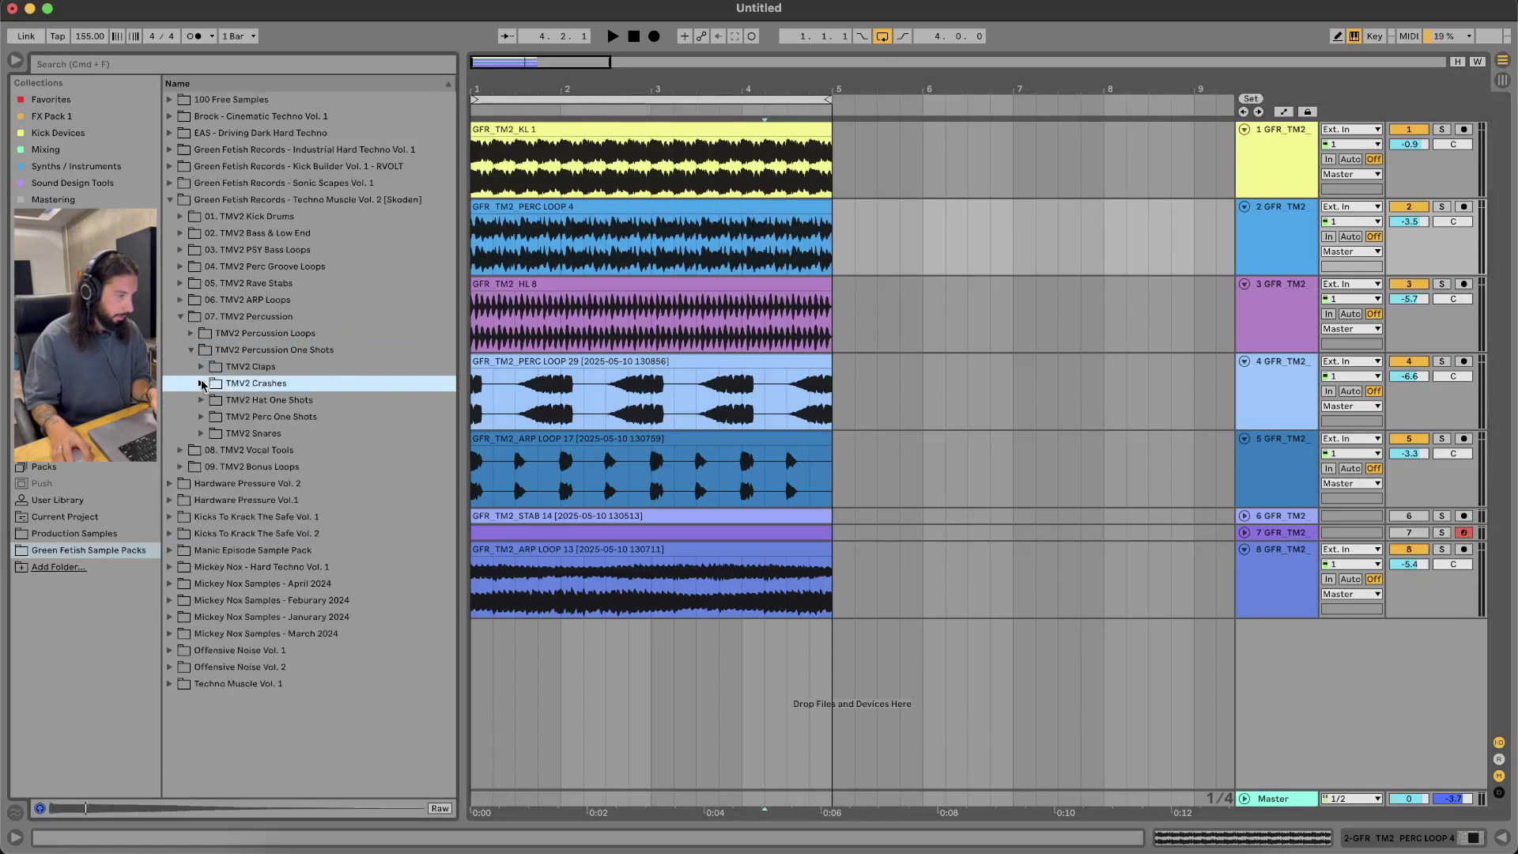
{"action": "left_click", "coordinate": [200, 368]}
{"action": "left_click", "coordinate": [200, 368]}
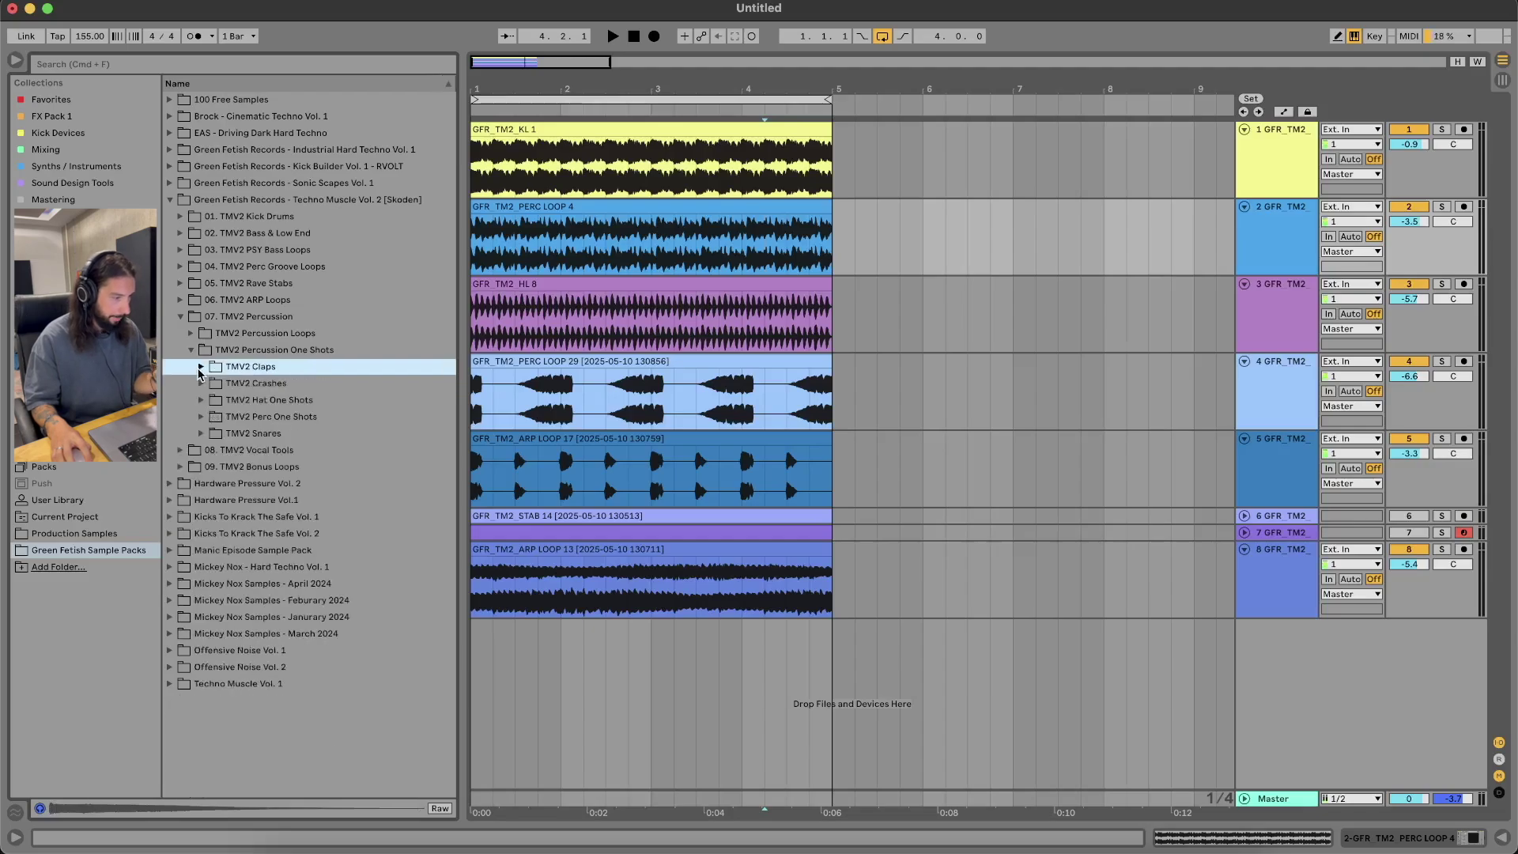
Audition the samples in the TMV2 Perc One Shots folder up to POS 16
{"action": "left_click", "coordinate": [200, 416]}
{"action": "left_click", "coordinate": [281, 450]}
{"action": "scroll", "coordinate": [285, 455], "scroll_direction": "down", "scroll_amount": 3}
{"action": "key", "text": "Down"}
{"action": "key", "text": "Down"}
{"action": "key", "text": "Down"}
{"action": "key", "text": "Down"}
{"action": "key", "text": "Down"}
{"action": "key", "text": "Down"}
{"action": "key", "text": "Down"}
{"action": "key", "text": "Down"}
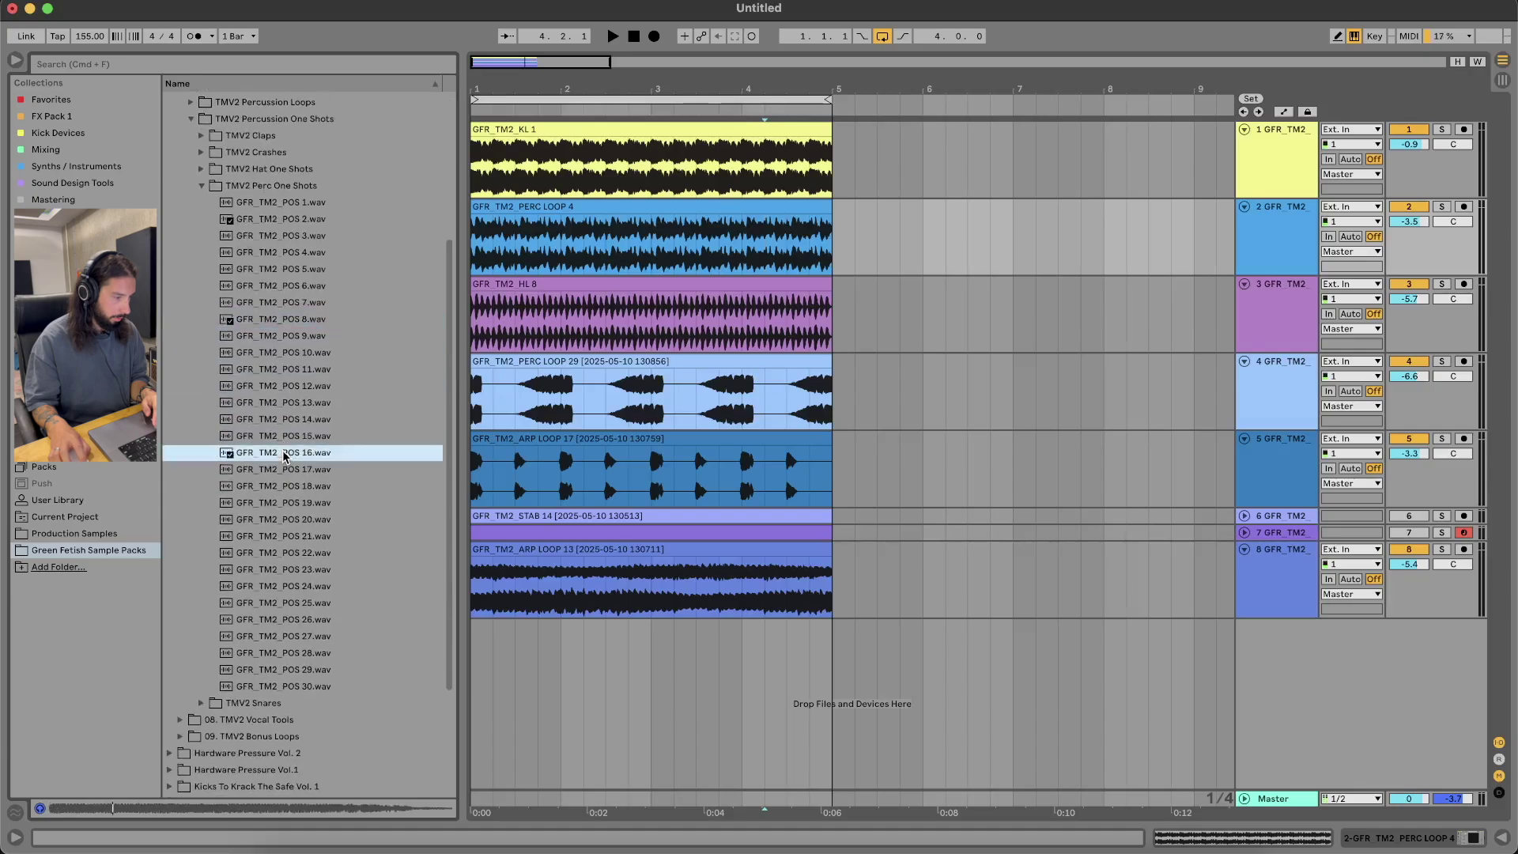
Add a new audio track directly below the KL 1 kick track and place GFR_TM2_POS 20 on it at 1.1.1
{"action": "left_click", "coordinate": [1285, 148]}
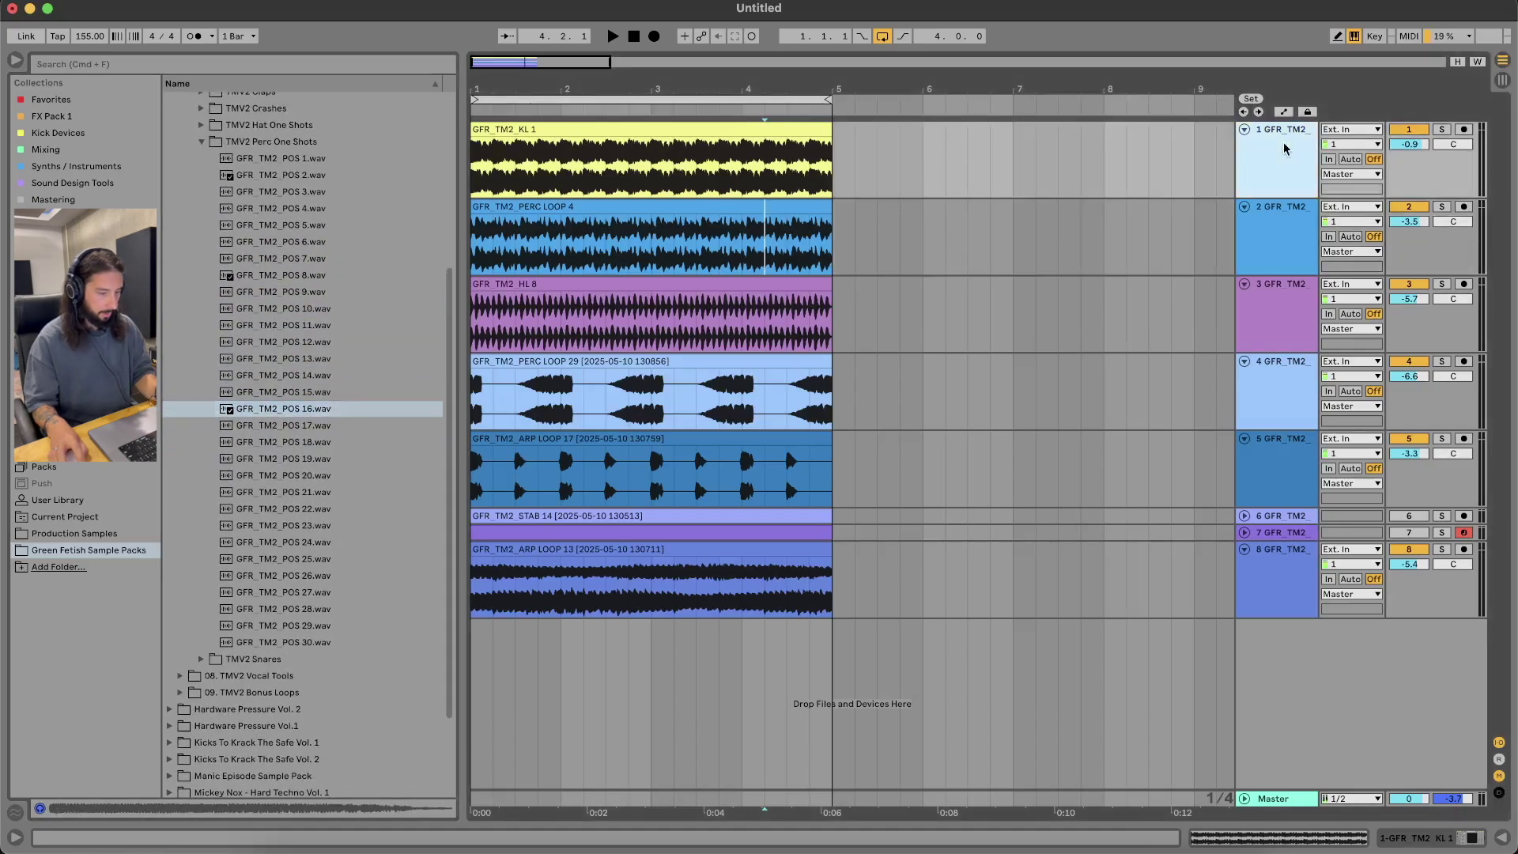
{"action": "double_click", "coordinate": [336, 474]}
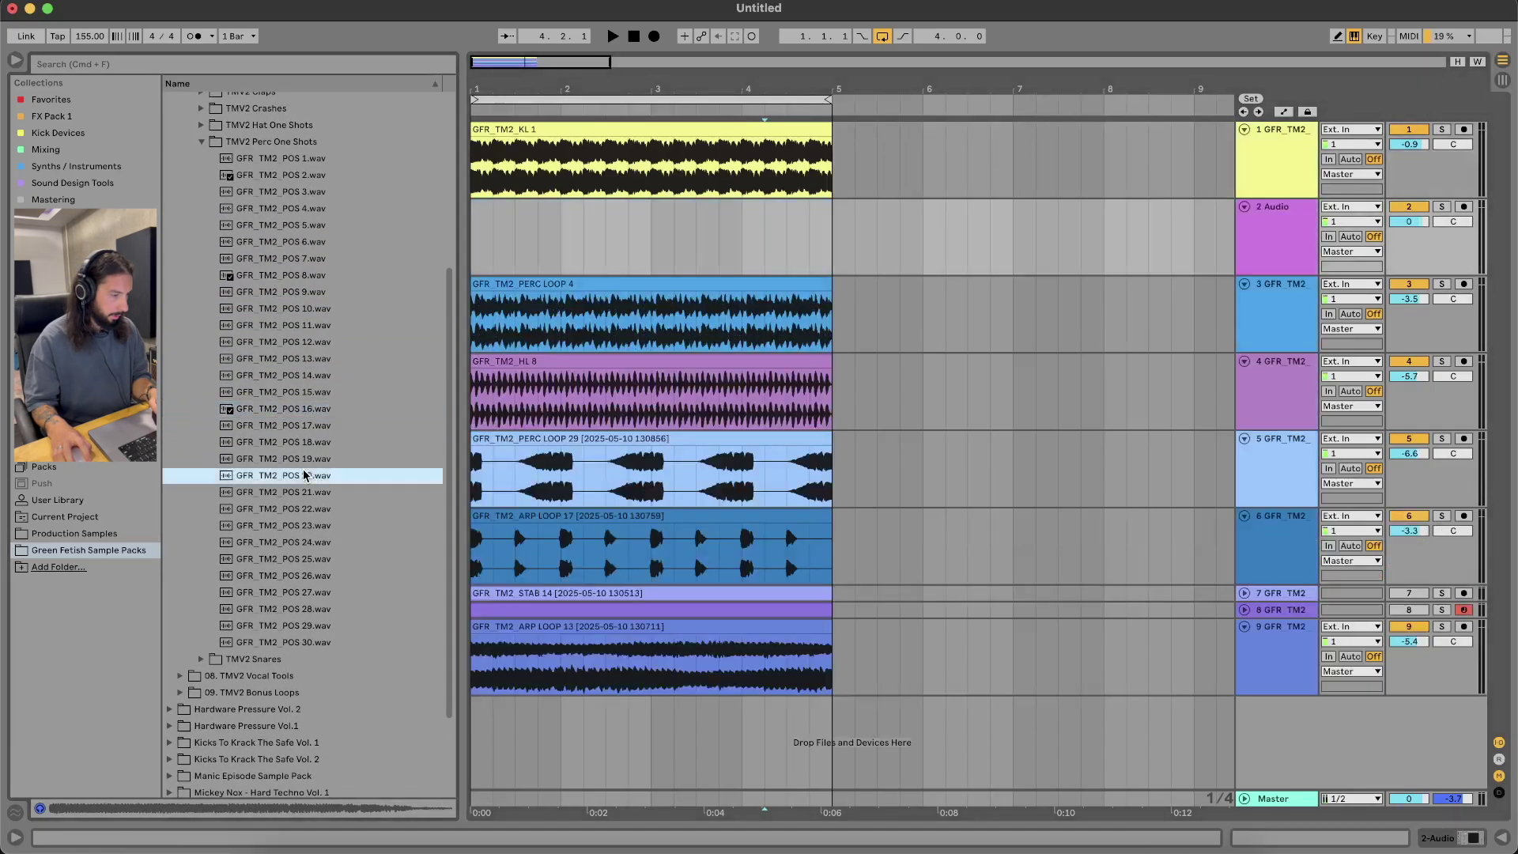
{"action": "left_click", "coordinate": [484, 246]}
{"action": "left_click", "coordinate": [488, 224]}
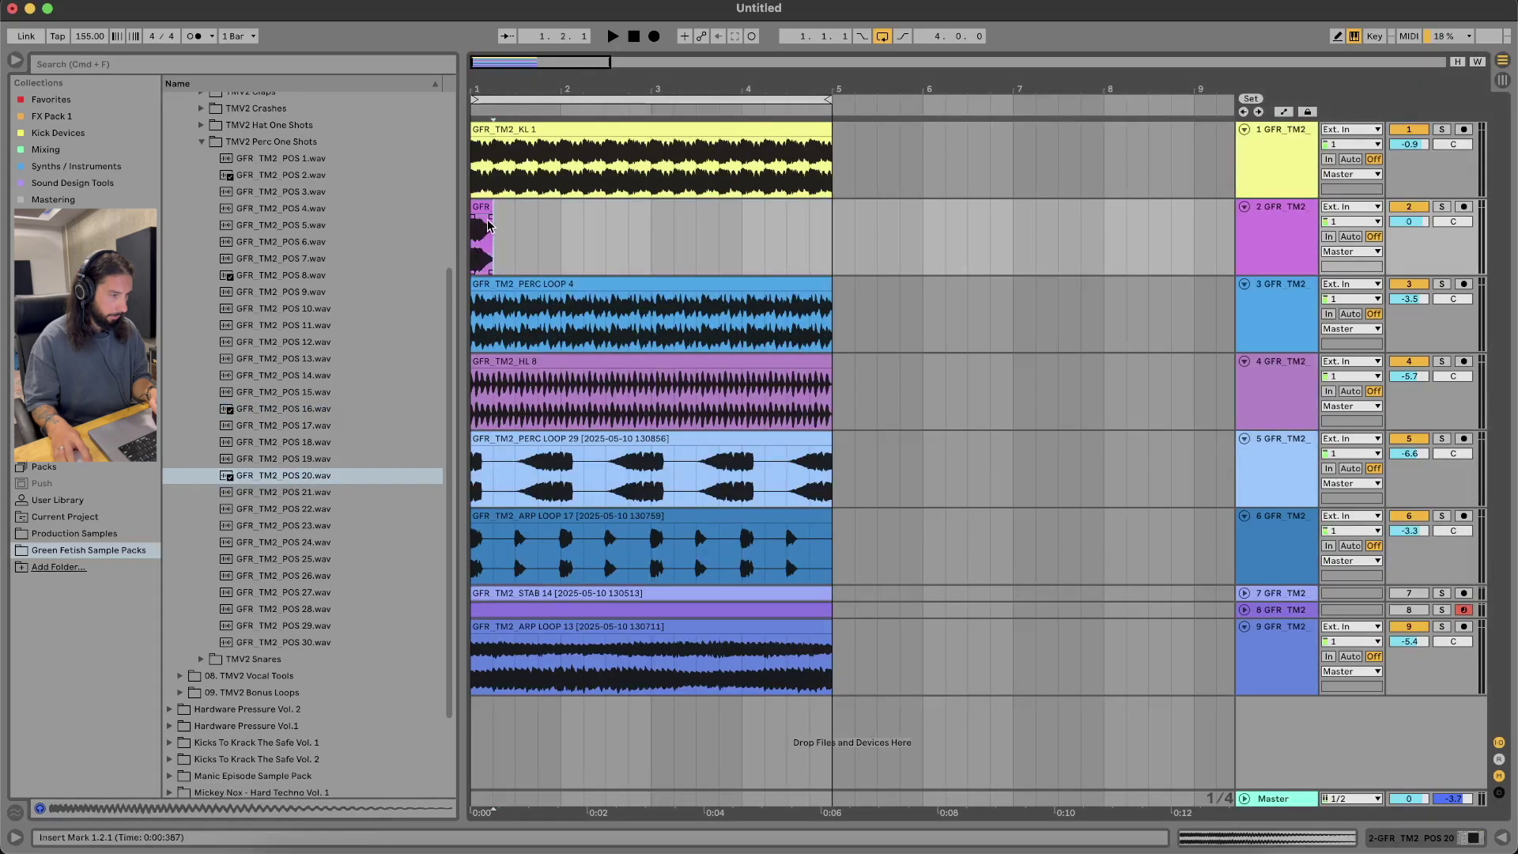
Solo and group the KL 1 kick and POS 20 tracks, and move POS 20 above the kick inside the group
{"action": "left_click", "coordinate": [1442, 208]}
{"action": "left_click", "coordinate": [1297, 172], "text": "shift"}
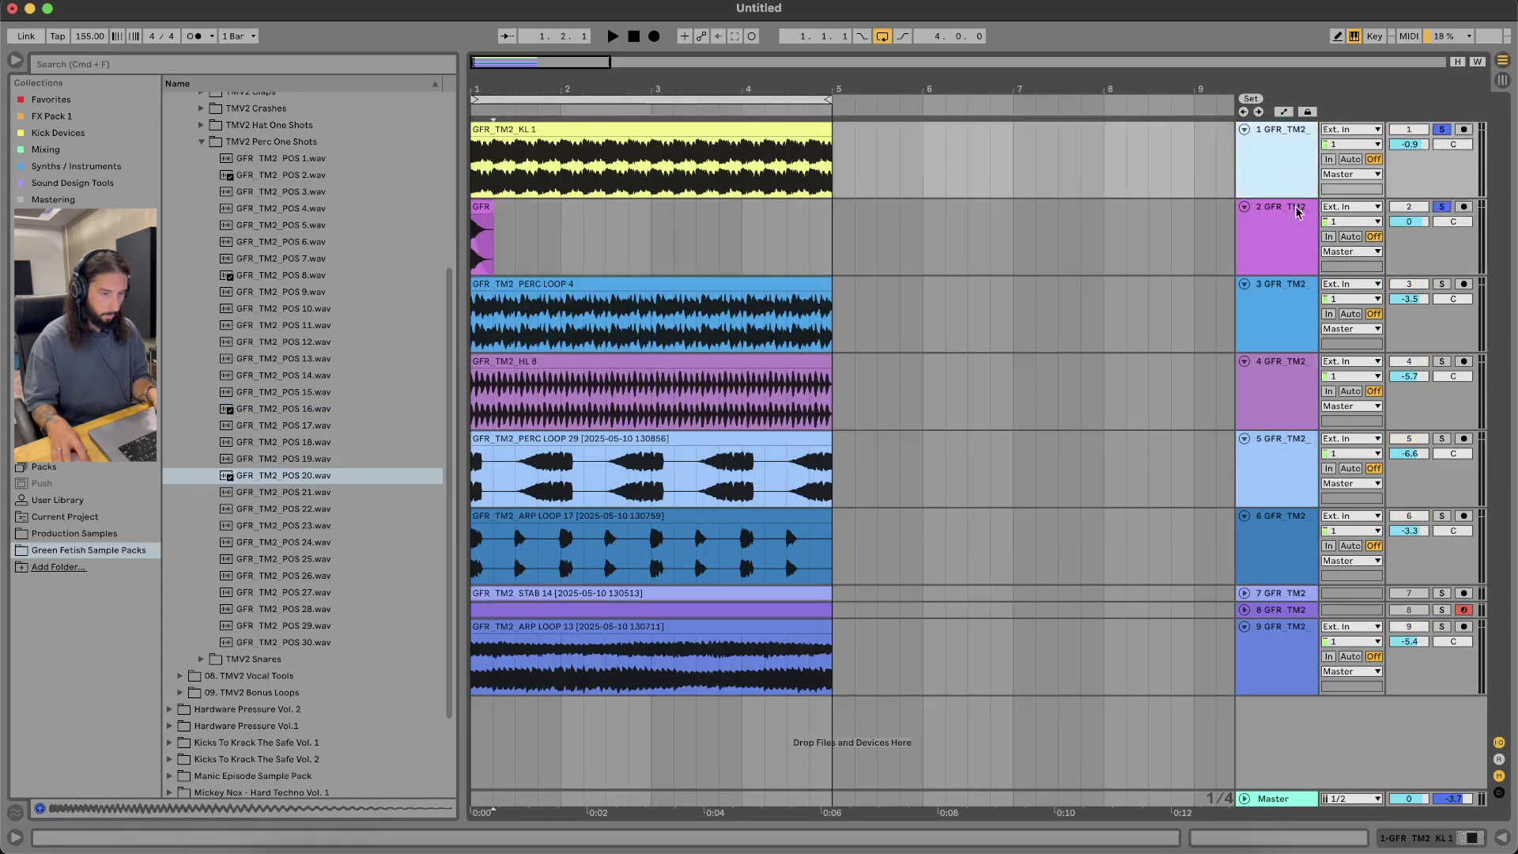
{"action": "key", "text": "super+g"}
{"action": "left_click", "coordinate": [1150, 303]}
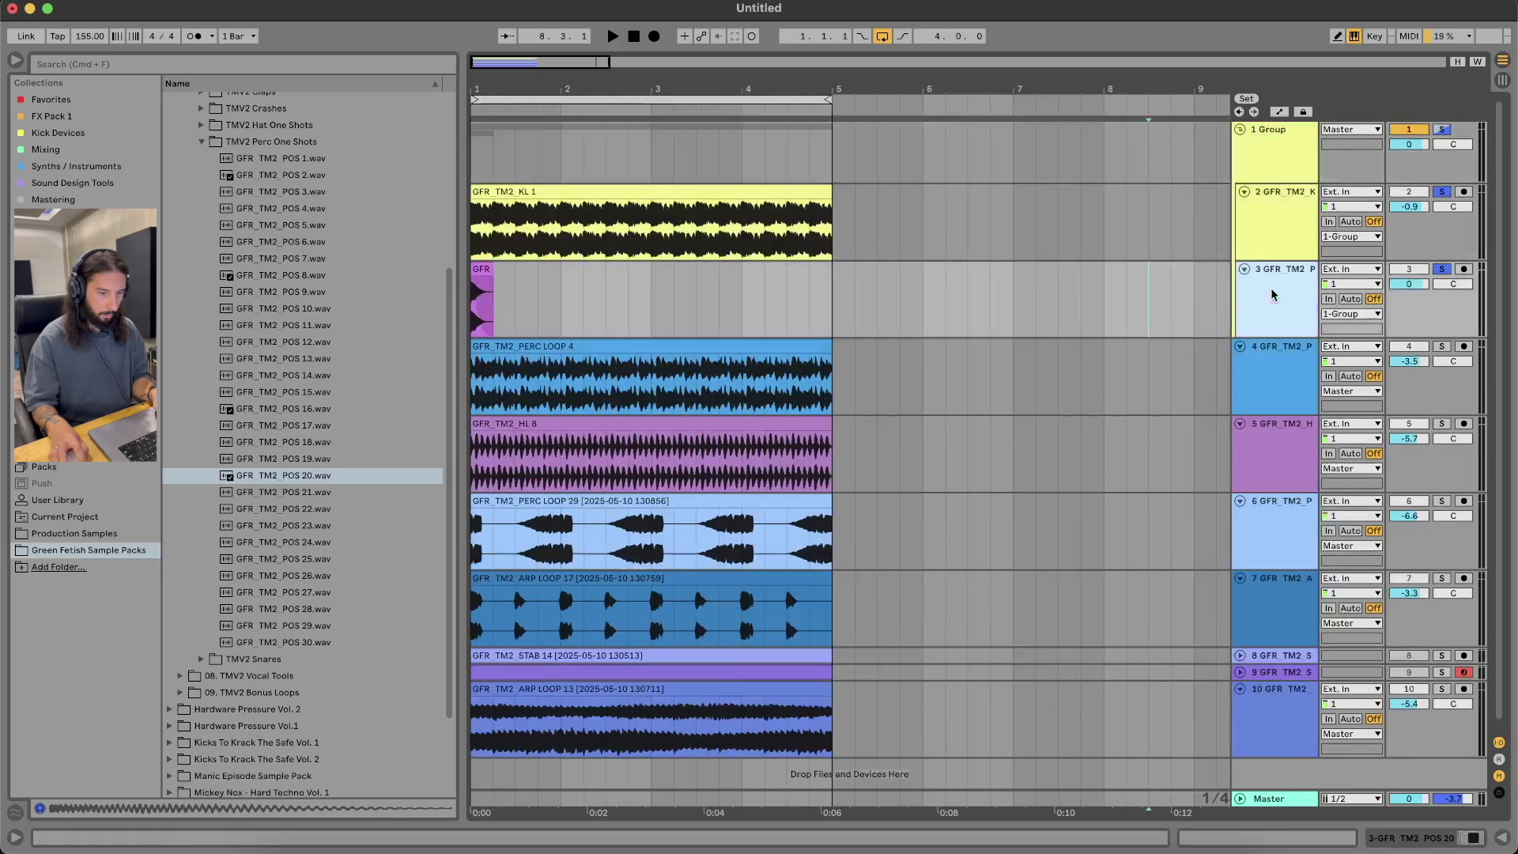
{"action": "left_click_drag", "start_coordinate": [1271, 206], "coordinate": [1270, 204]}
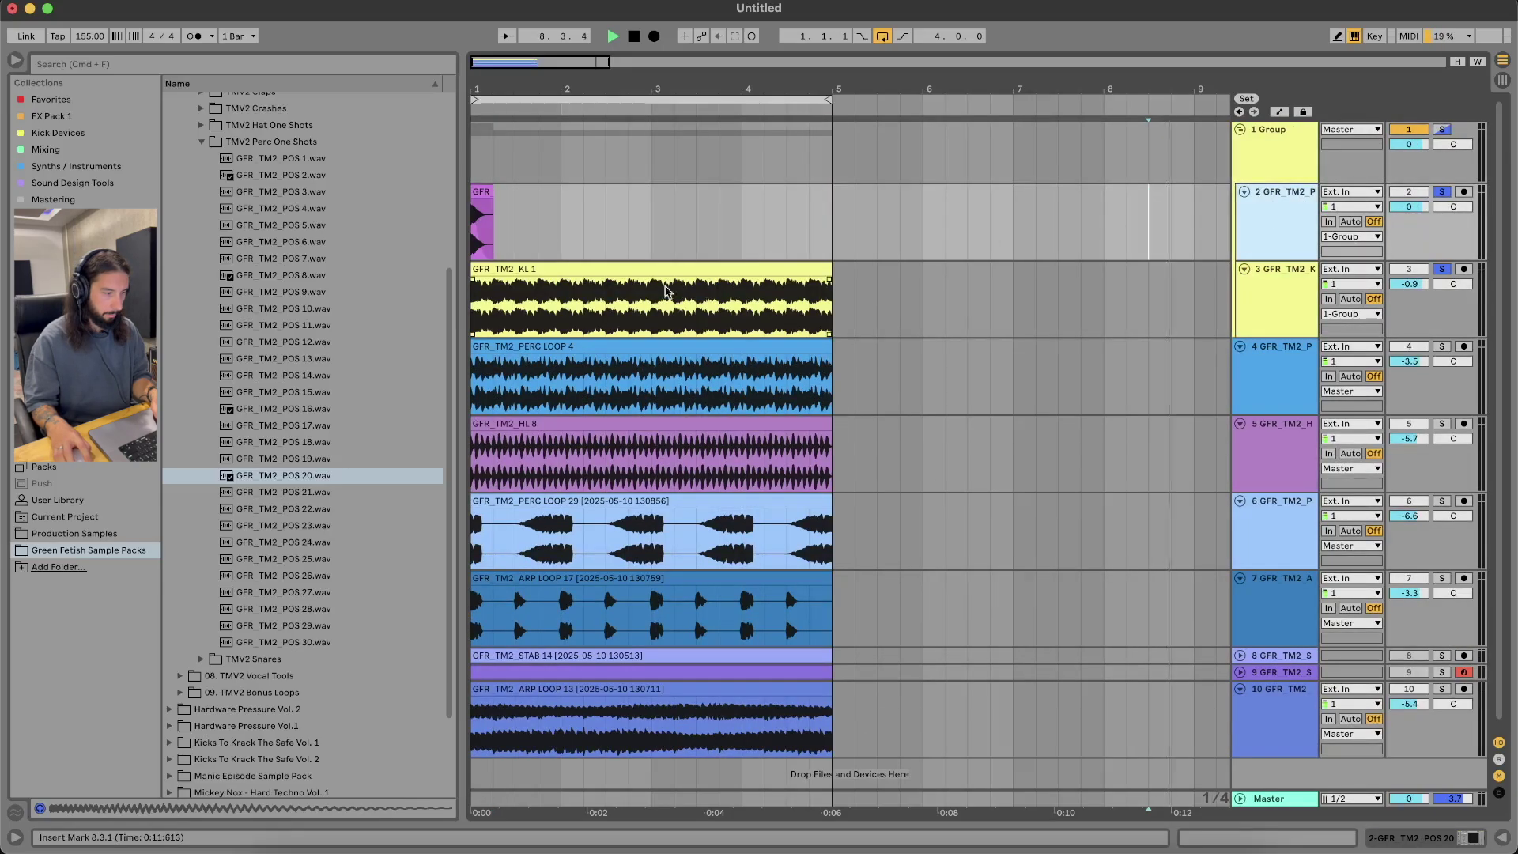
Try to repeat the untrimmed POS 20 clip back to back four times while the kick plays
{"action": "left_click", "coordinate": [486, 193]}
{"action": "key", "text": "space"}
{"action": "key", "text": "super+d"}
{"action": "key", "text": "super+d"}
{"action": "key", "text": "super+d"}
{"action": "key", "text": "super+d"}
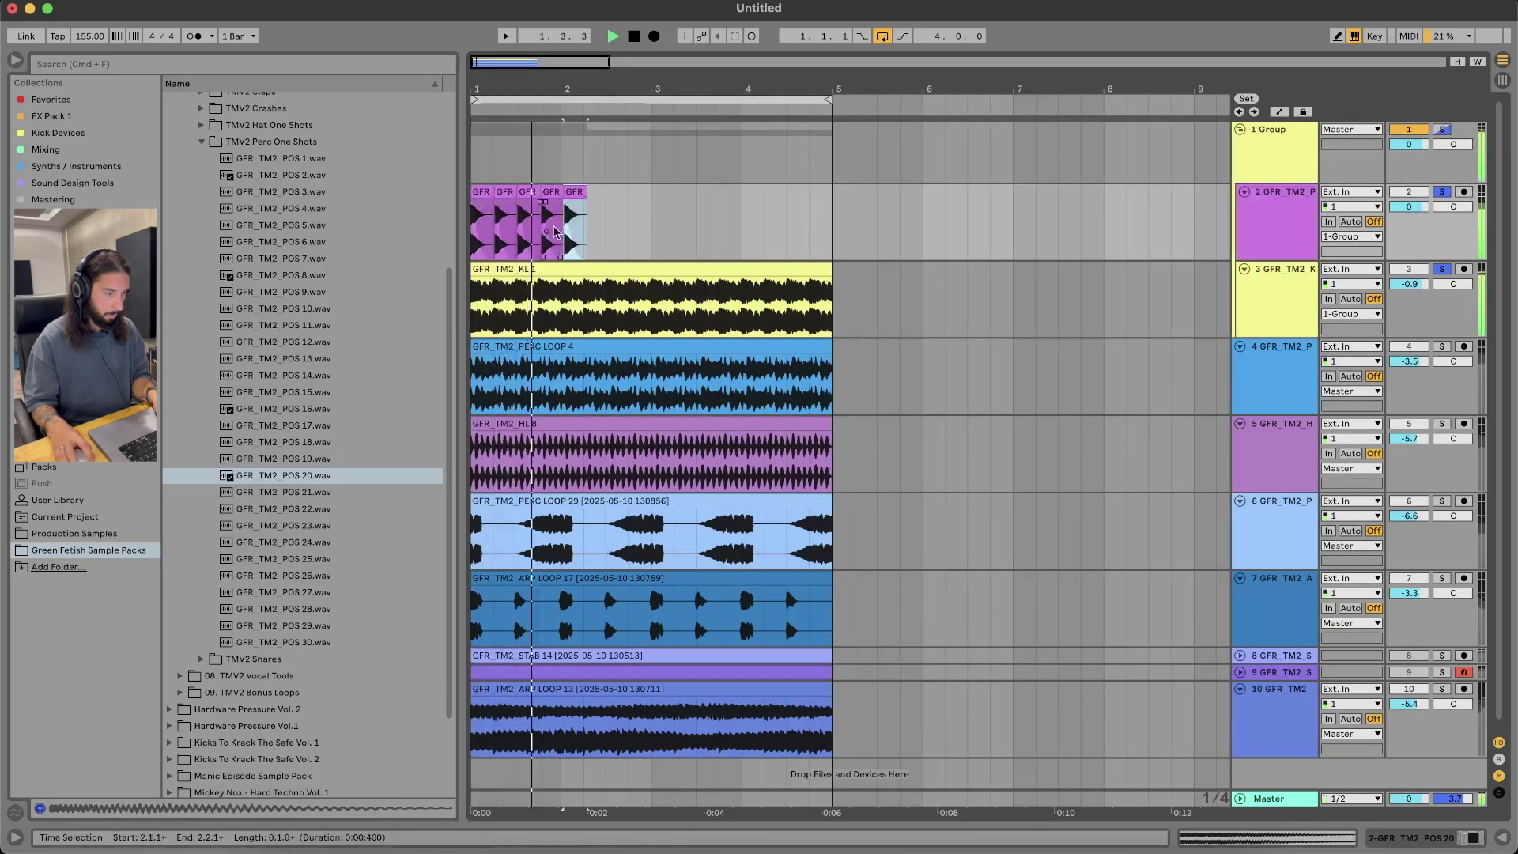
{"action": "key", "text": "super+z"}
Trim the POS 20 hit to one beat and repeat it on every beat through bar 4
{"action": "left_click_drag", "start_coordinate": [499, 202], "coordinate": [514, 203]}
{"action": "key", "text": "space"}
{"action": "left_click_drag", "start_coordinate": [631, 216], "coordinate": [449, 227]}
{"action": "key", "text": "BackSpace"}
{"action": "key", "text": "cmd+d"}
{"action": "key", "text": "cmd+d"}
{"action": "key", "text": "cmd+d"}
{"action": "key", "text": "cmd+d"}
{"action": "key", "text": "cmd+d"}
{"action": "key", "text": "cmd+d"}
{"action": "key", "text": "cmd+d"}
{"action": "key", "text": "cmd+d"}
{"action": "key", "text": "cmd+d"}
{"action": "key", "text": "cmd+d"}
{"action": "key", "text": "cmd+d"}
{"action": "key", "text": "cmd+d"}
{"action": "key", "text": "cmd+d"}
{"action": "key", "text": "cmd+d"}
{"action": "key", "text": "cmd+d"}
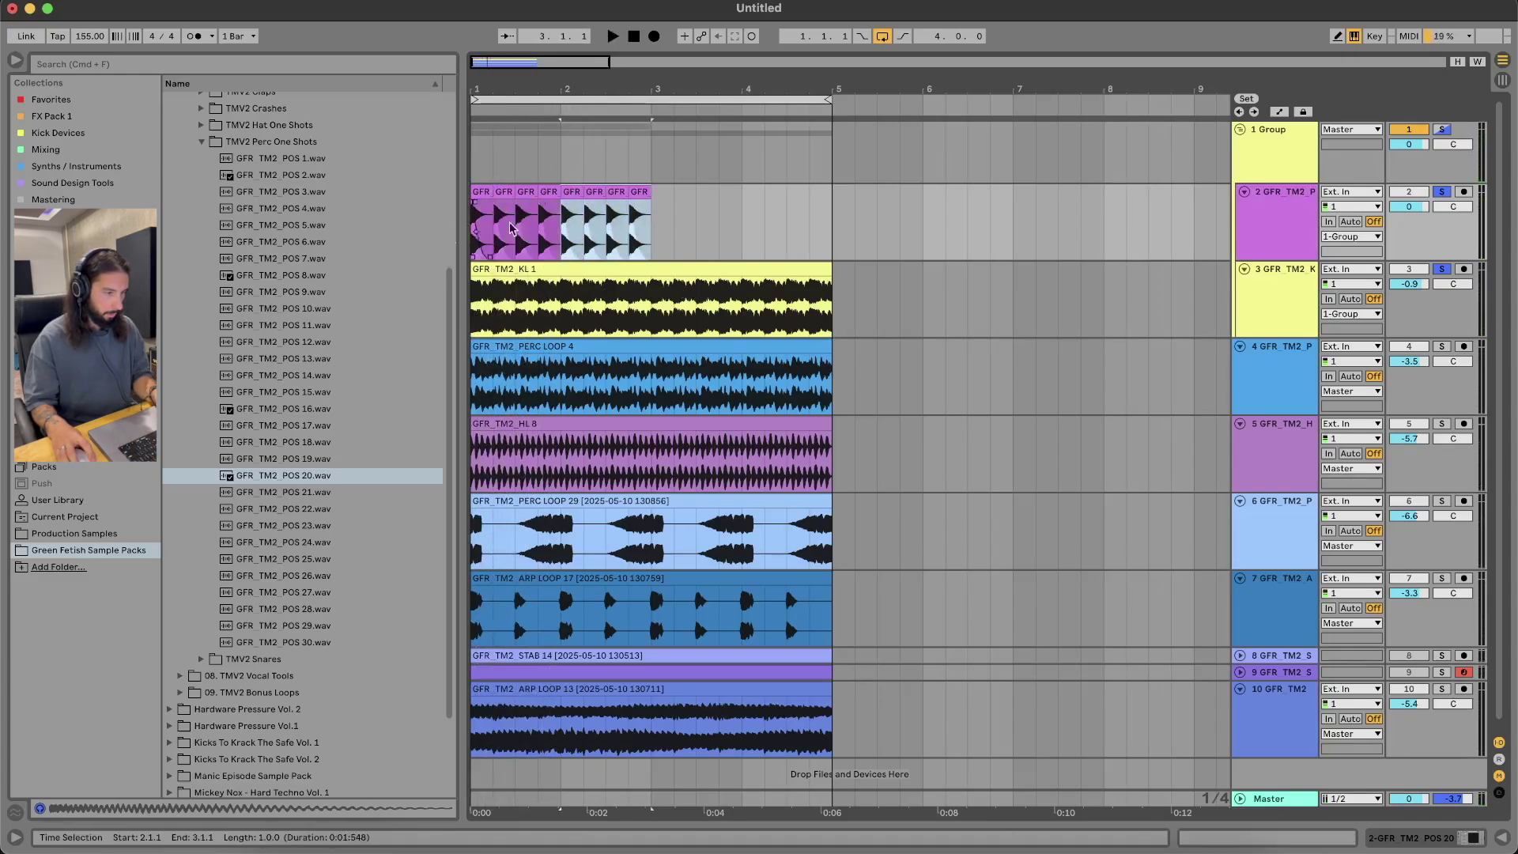
Play the POS 20 hits with the kick and set the POS 20 track volume to -5.8 dB
{"action": "key", "text": "space"}
{"action": "left_click_drag", "start_coordinate": [1408, 207], "coordinate": [1408, 230]}
{"action": "key", "text": "space"}
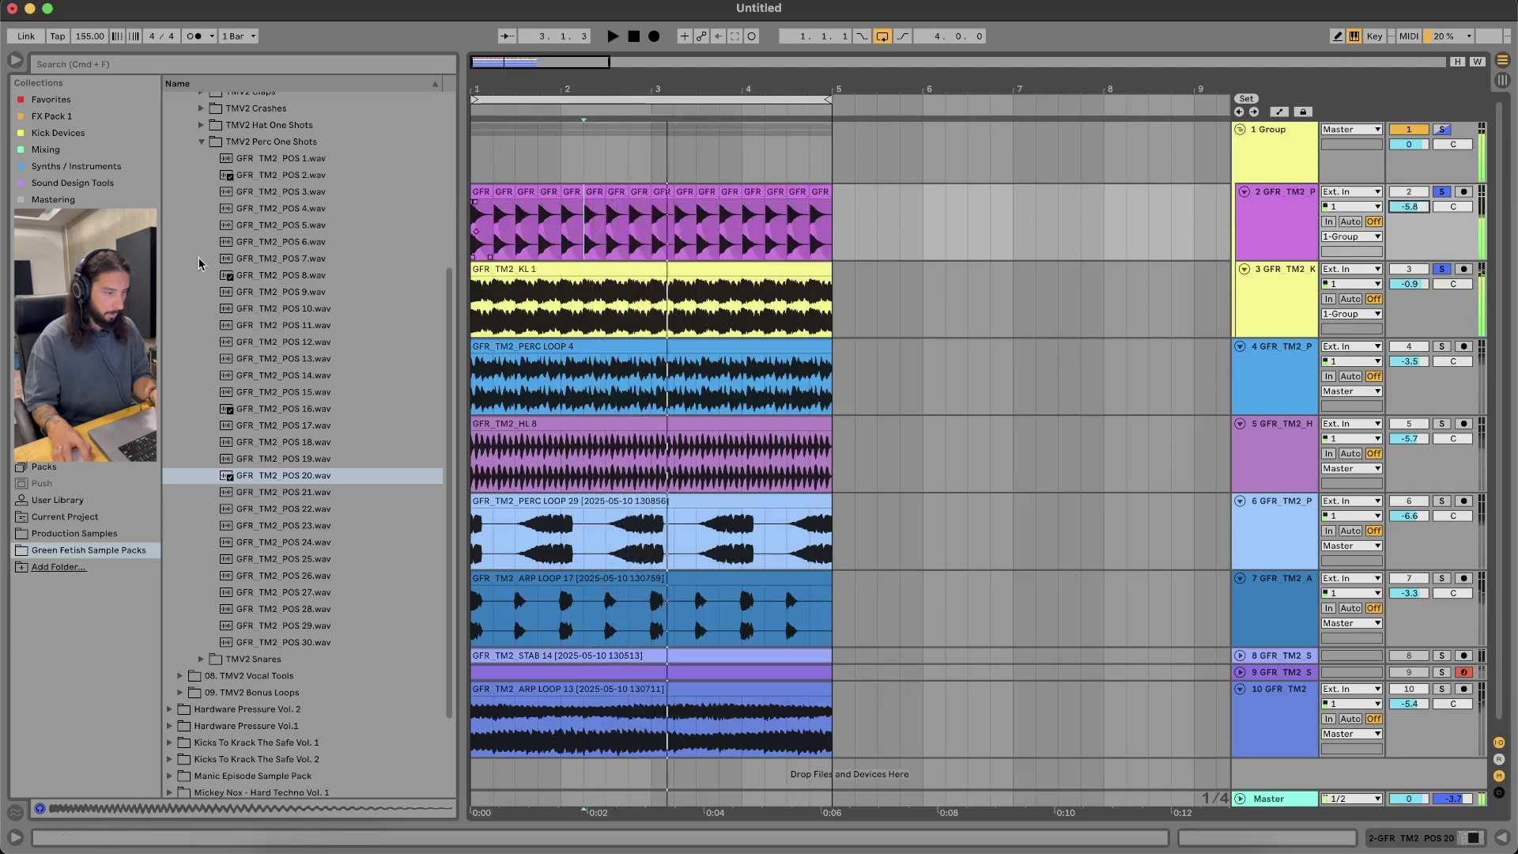
Audition the POS 21, POS 25 and POS 27 one-shots
{"action": "left_click", "coordinate": [292, 494]}
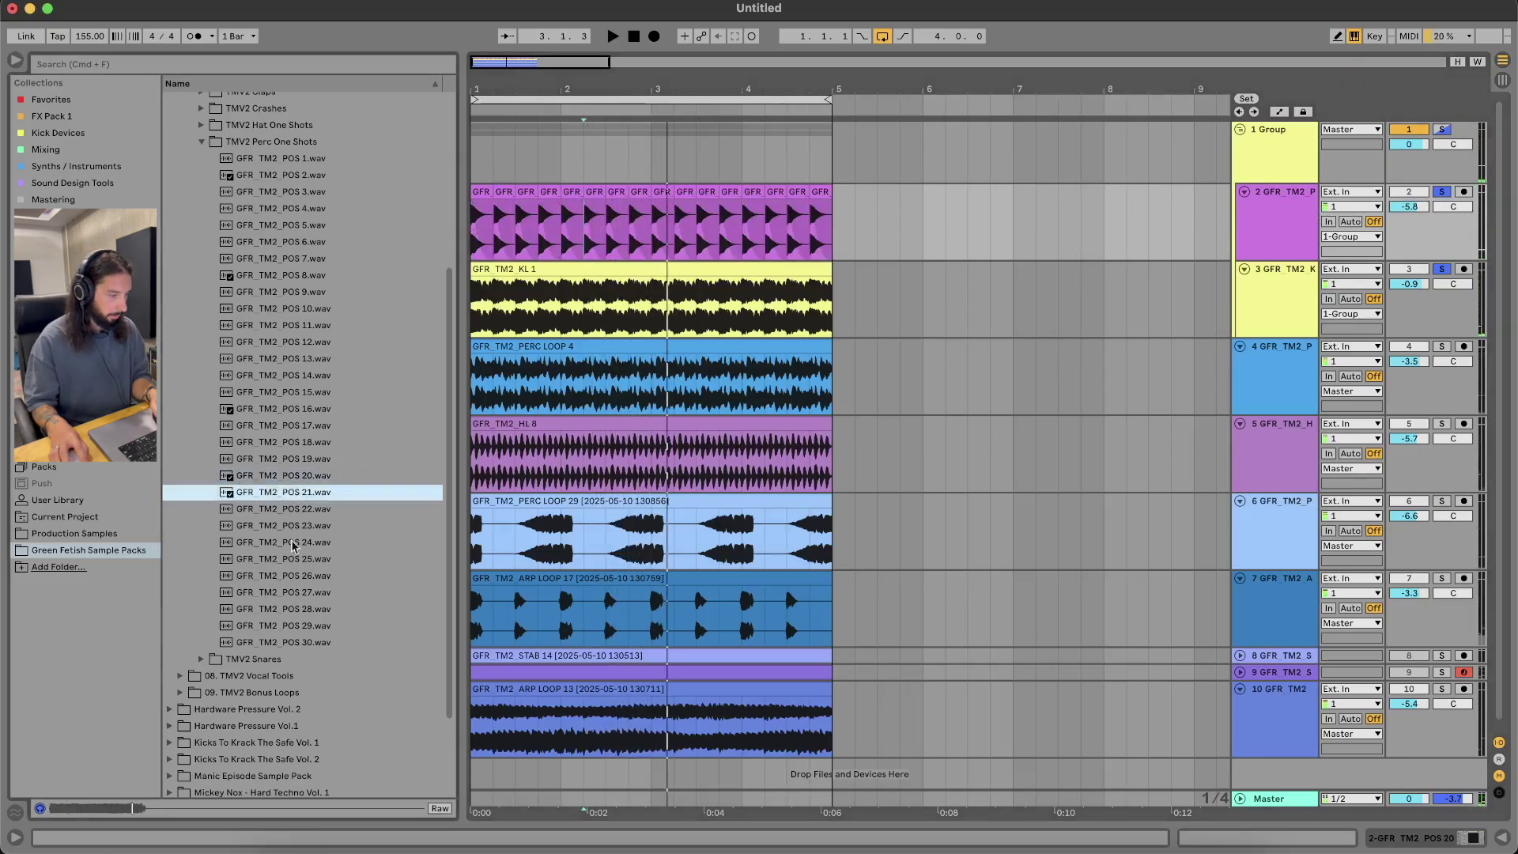
{"action": "left_click", "coordinate": [287, 560]}
{"action": "left_click", "coordinate": [282, 593]}
Replace the POS 20 hits with GFR_TM2_POS 25 on every beat through bar 4
{"action": "left_click_drag", "start_coordinate": [282, 559], "coordinate": [479, 237]}
{"action": "key", "text": "ctrl+d"}
{"action": "key", "text": "ctrl+d"}
{"action": "key", "text": "ctrl+d"}
{"action": "key", "text": "ctrl+d"}
{"action": "key", "text": "ctrl+d"}
{"action": "key", "text": "ctrl+d"}
{"action": "key", "text": "ctrl+d"}
{"action": "key", "text": "ctrl+d"}
{"action": "key", "text": "ctrl+d"}
{"action": "key", "text": "ctrl+d"}
{"action": "key", "text": "ctrl+d"}
{"action": "key", "text": "ctrl+d"}
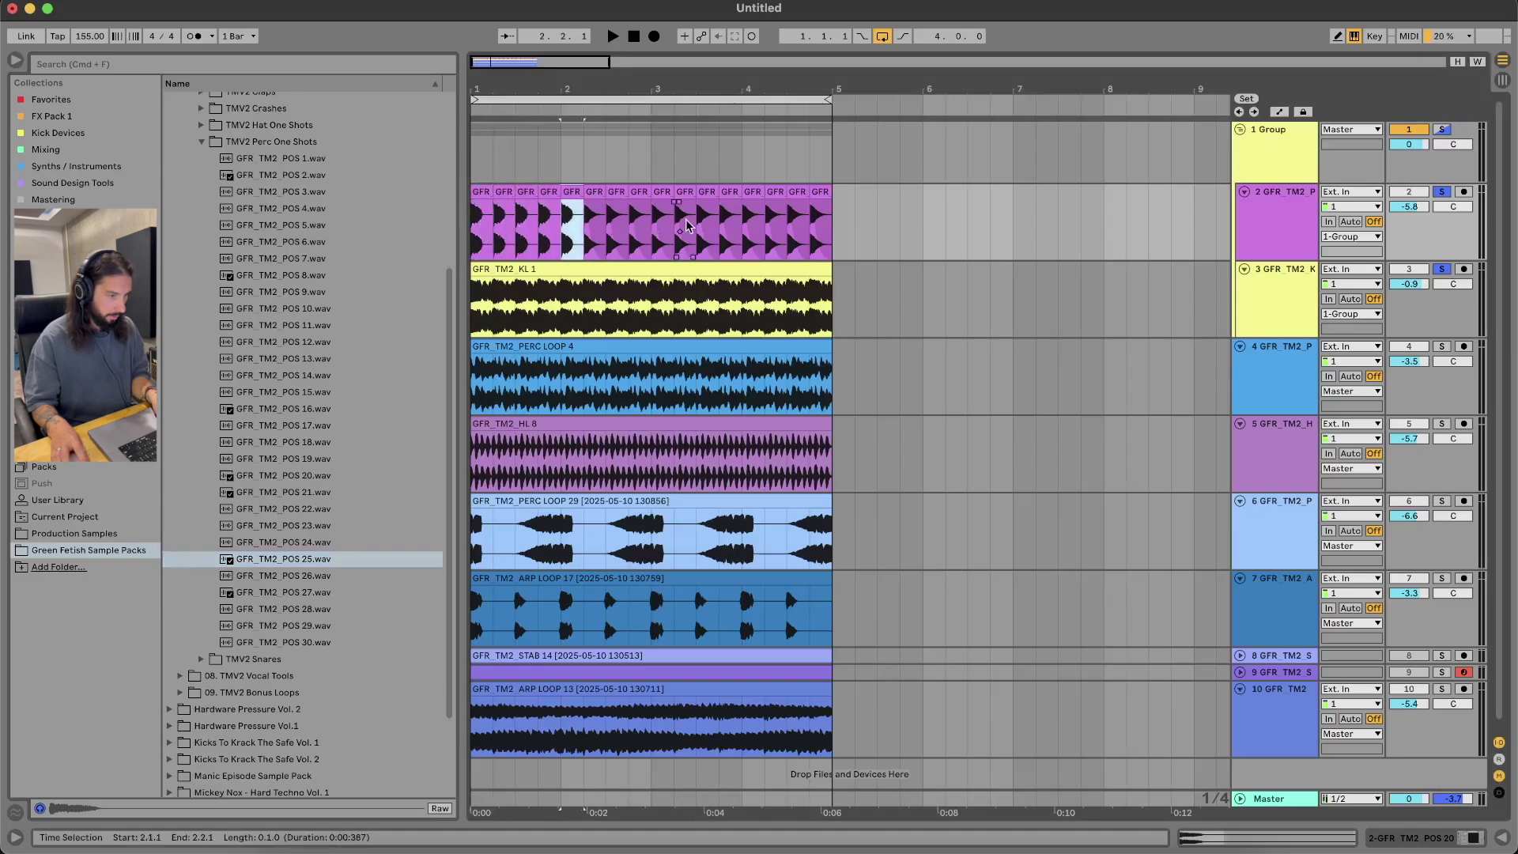
{"action": "key", "text": "super+d"}
{"action": "key", "text": "super+d"}
{"action": "key", "text": "super+d"}
Play the POS 25 hits with the kick and set their track volume to -4.4 dB
{"action": "key", "text": "space"}
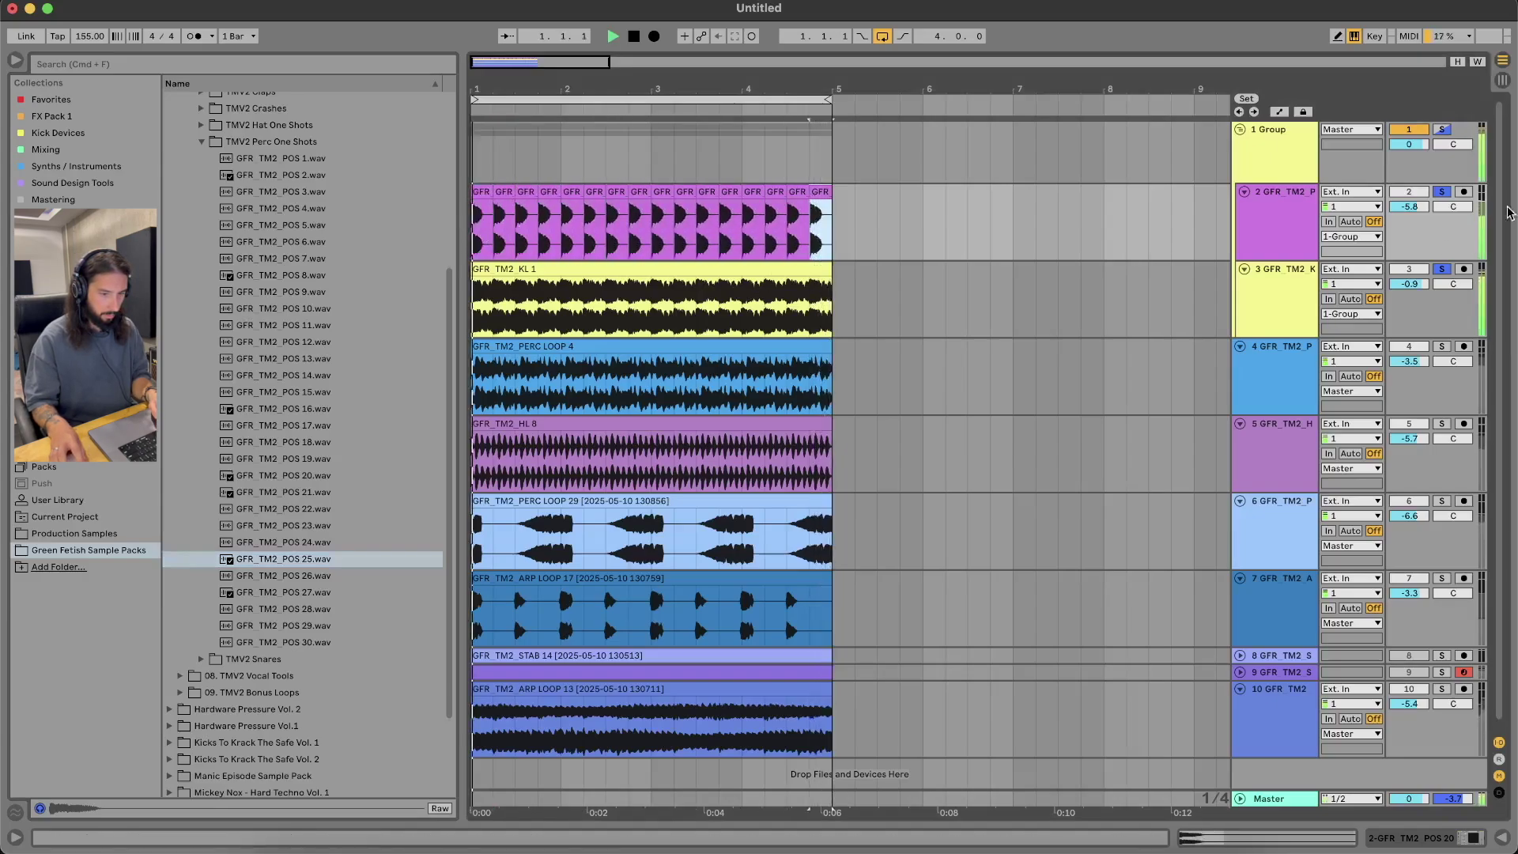
{"action": "mouse_move", "coordinate": [1409, 206]}
{"action": "left_mouse_down"}
{"action": "mouse_move", "coordinate": [1409, 150]}
{"action": "mouse_move", "coordinate": [1416, 210]}
{"action": "left_mouse_up"}
{"action": "key", "text": "space"}
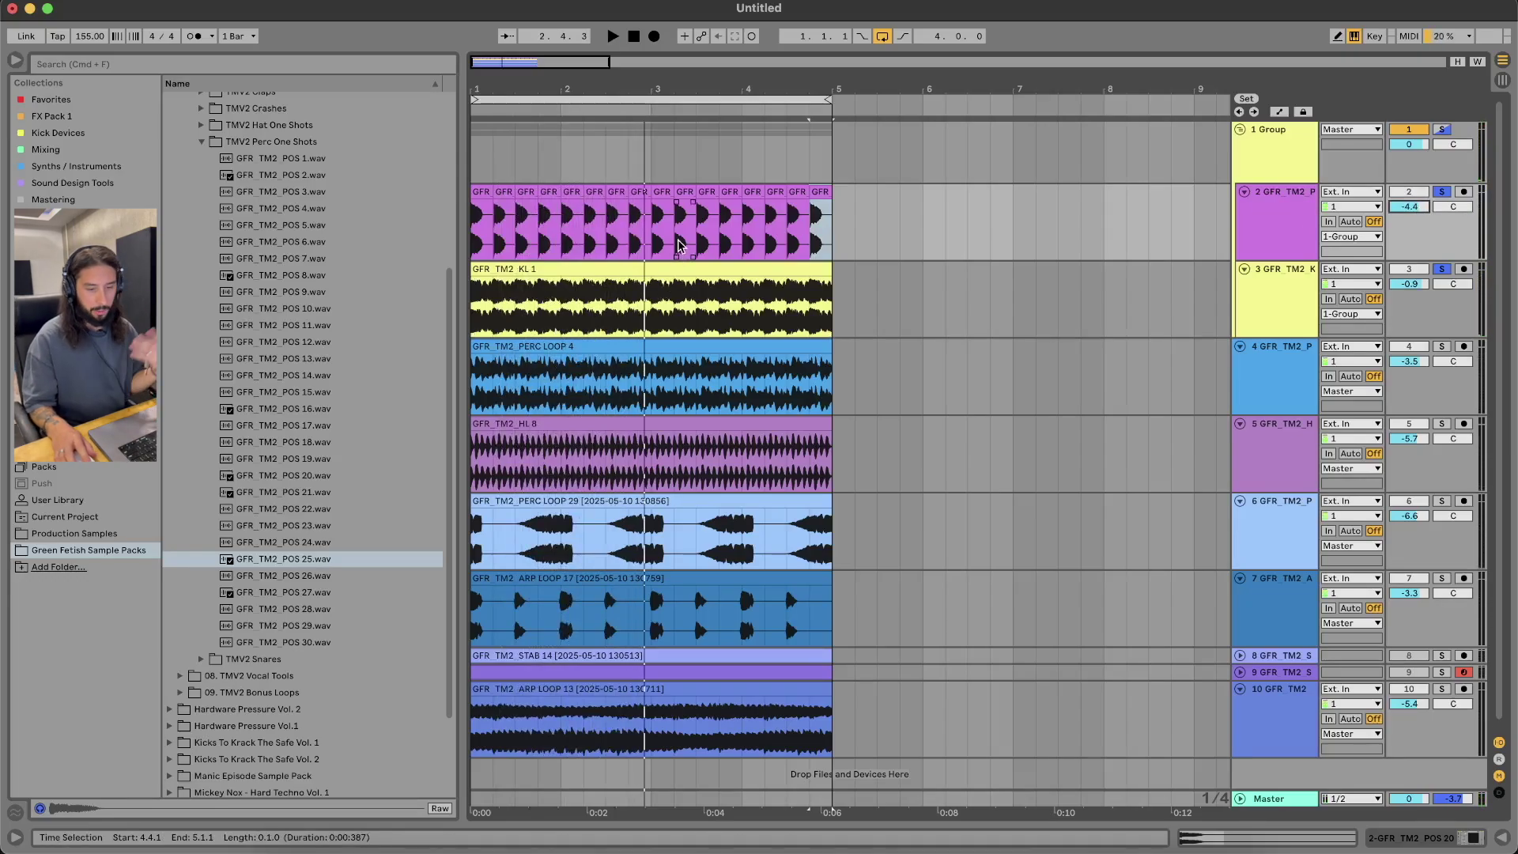
{"action": "key", "text": "space"}
Audition POS 14, clear the solos and mute PERC LOOP 4, folding its track and the POS 25 track
{"action": "left_click", "coordinate": [283, 375]}
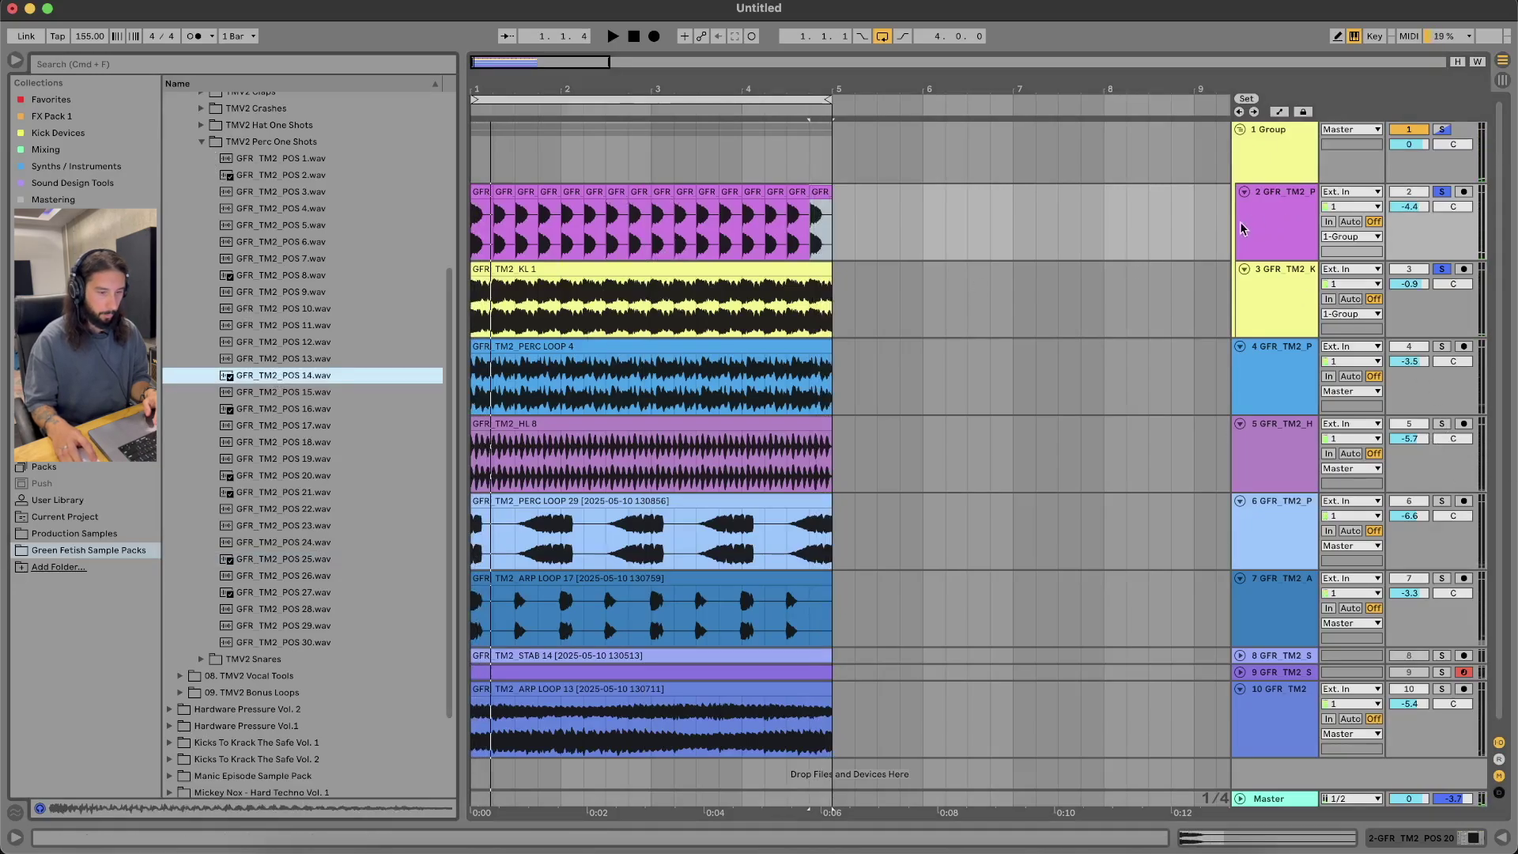
{"action": "left_click", "coordinate": [1244, 192]}
{"action": "left_click", "coordinate": [1275, 231]}
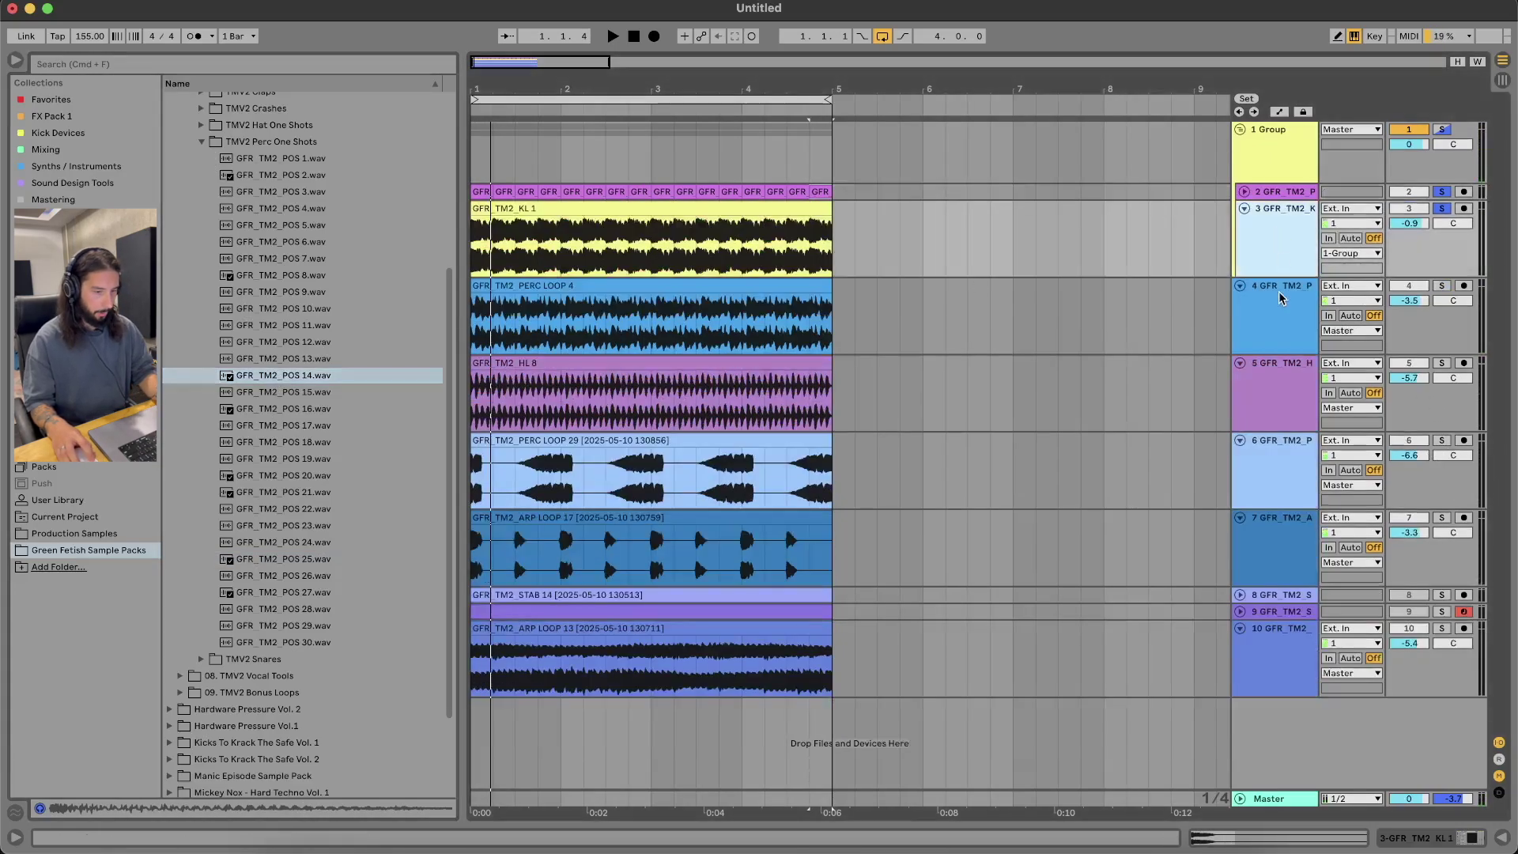
{"action": "left_click", "coordinate": [1427, 285]}
{"action": "left_click", "coordinate": [1441, 287]}
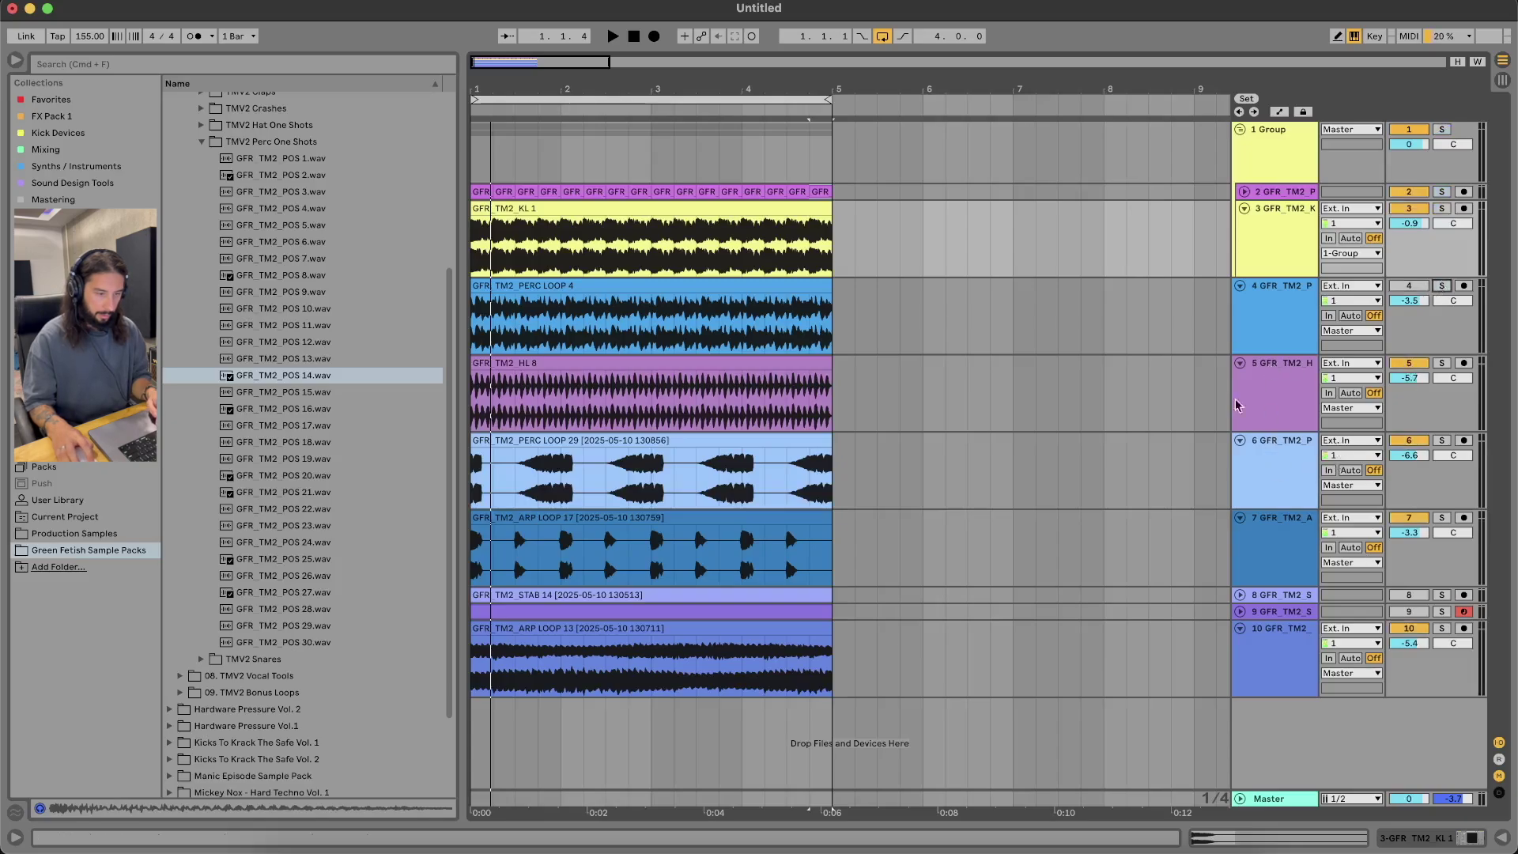
{"action": "left_click", "coordinate": [1240, 286]}
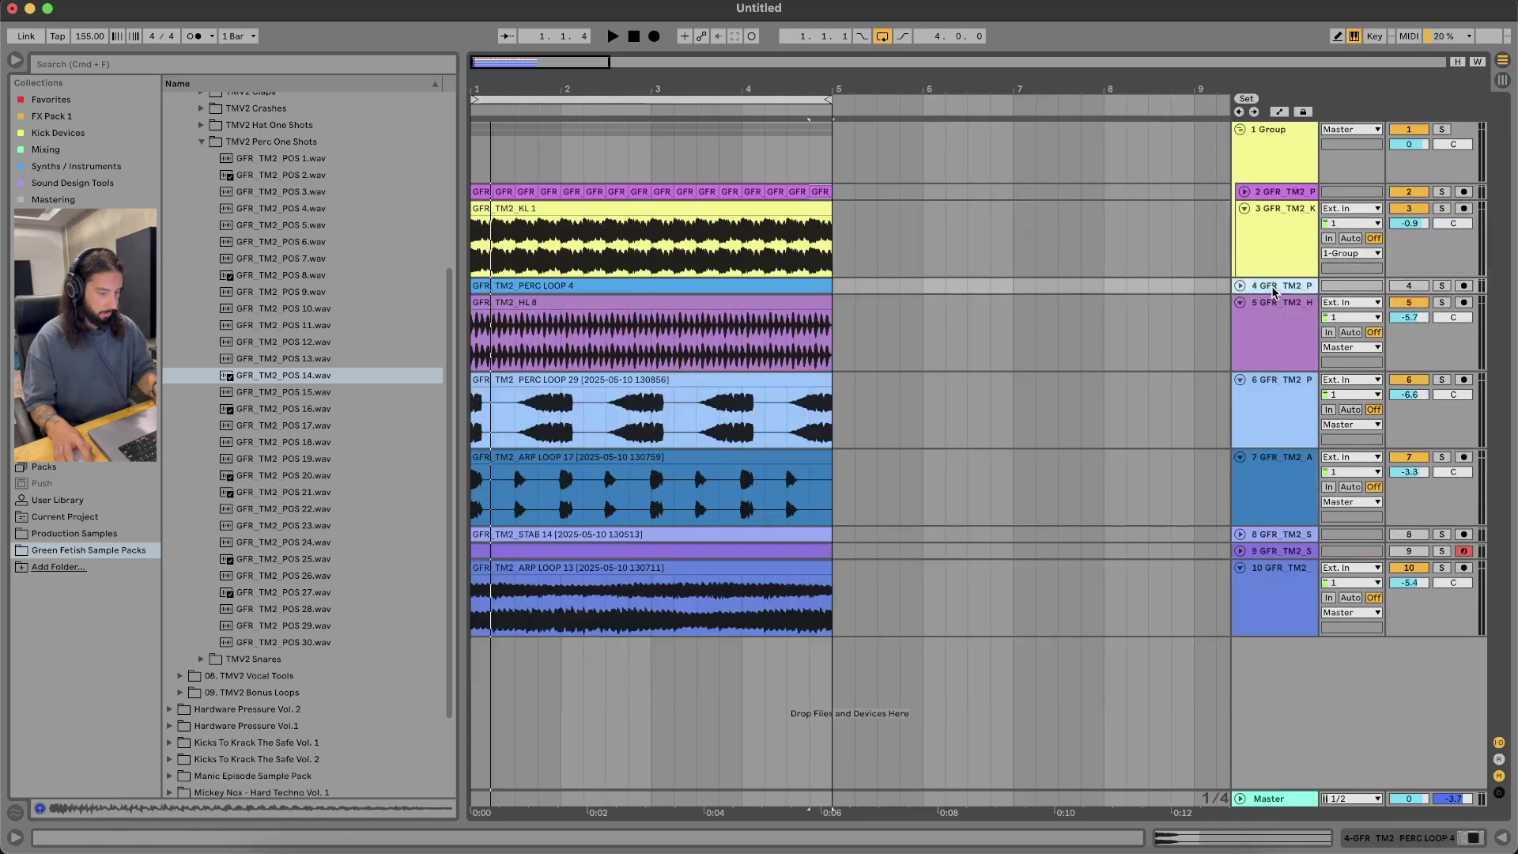
Place GFR_TM2_POS 14 on a new track below PERC LOOP 4 and start the clip at 1.1.2
{"action": "left_click_drag", "start_coordinate": [291, 381], "coordinate": [492, 353]}
{"action": "scroll", "coordinate": [491, 354], "scroll_direction": "up", "scroll_amount": 5}
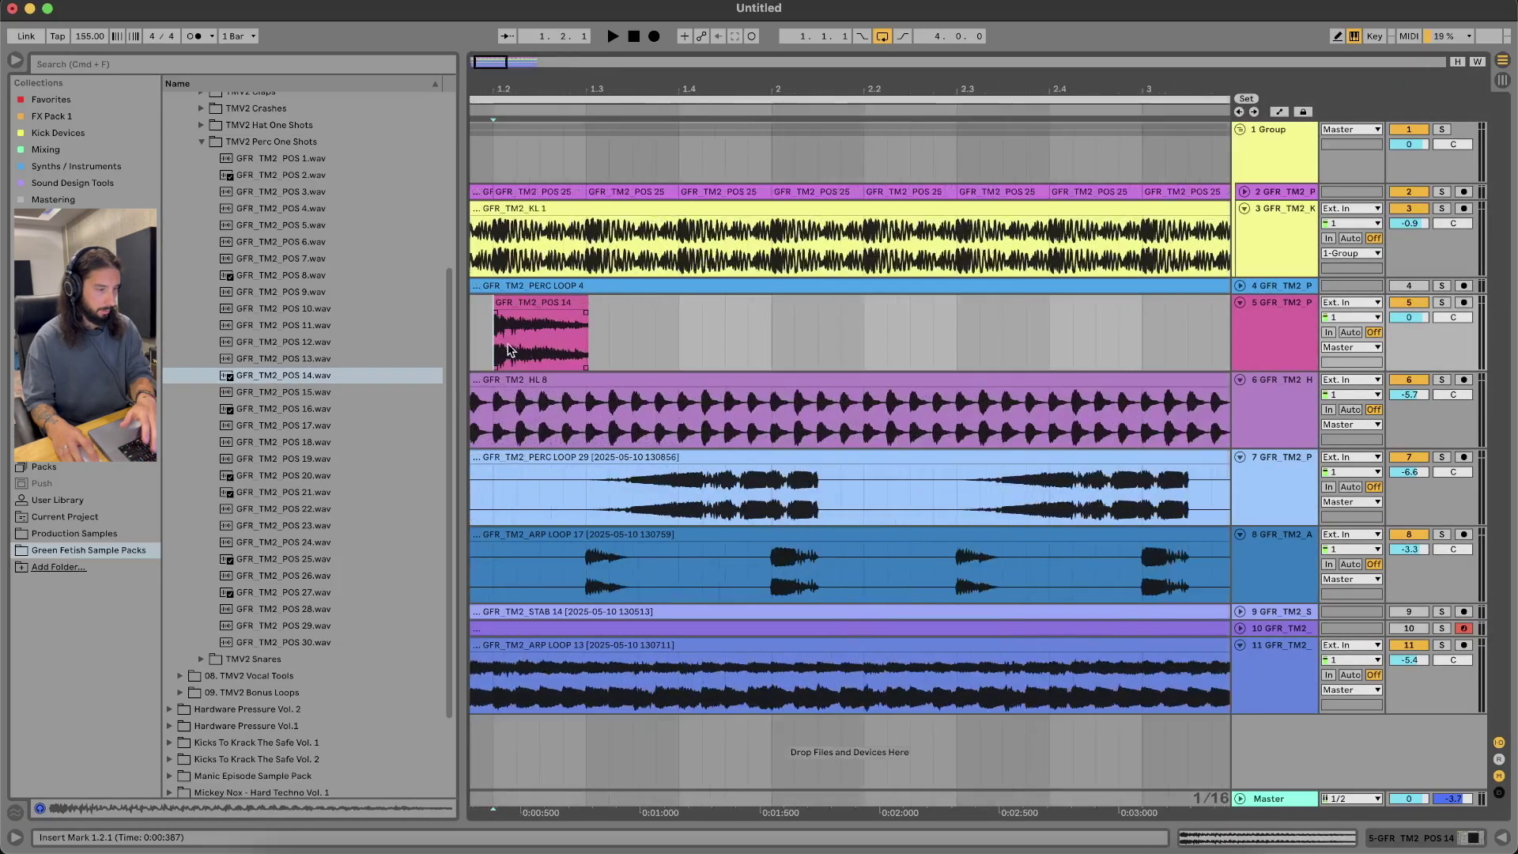
{"action": "scroll", "coordinate": [491, 354], "scroll_direction": "left", "scroll_amount": 3}
{"action": "left_click_drag", "start_coordinate": [614, 303], "coordinate": [543, 315]}
{"action": "left_click", "coordinate": [519, 326]}
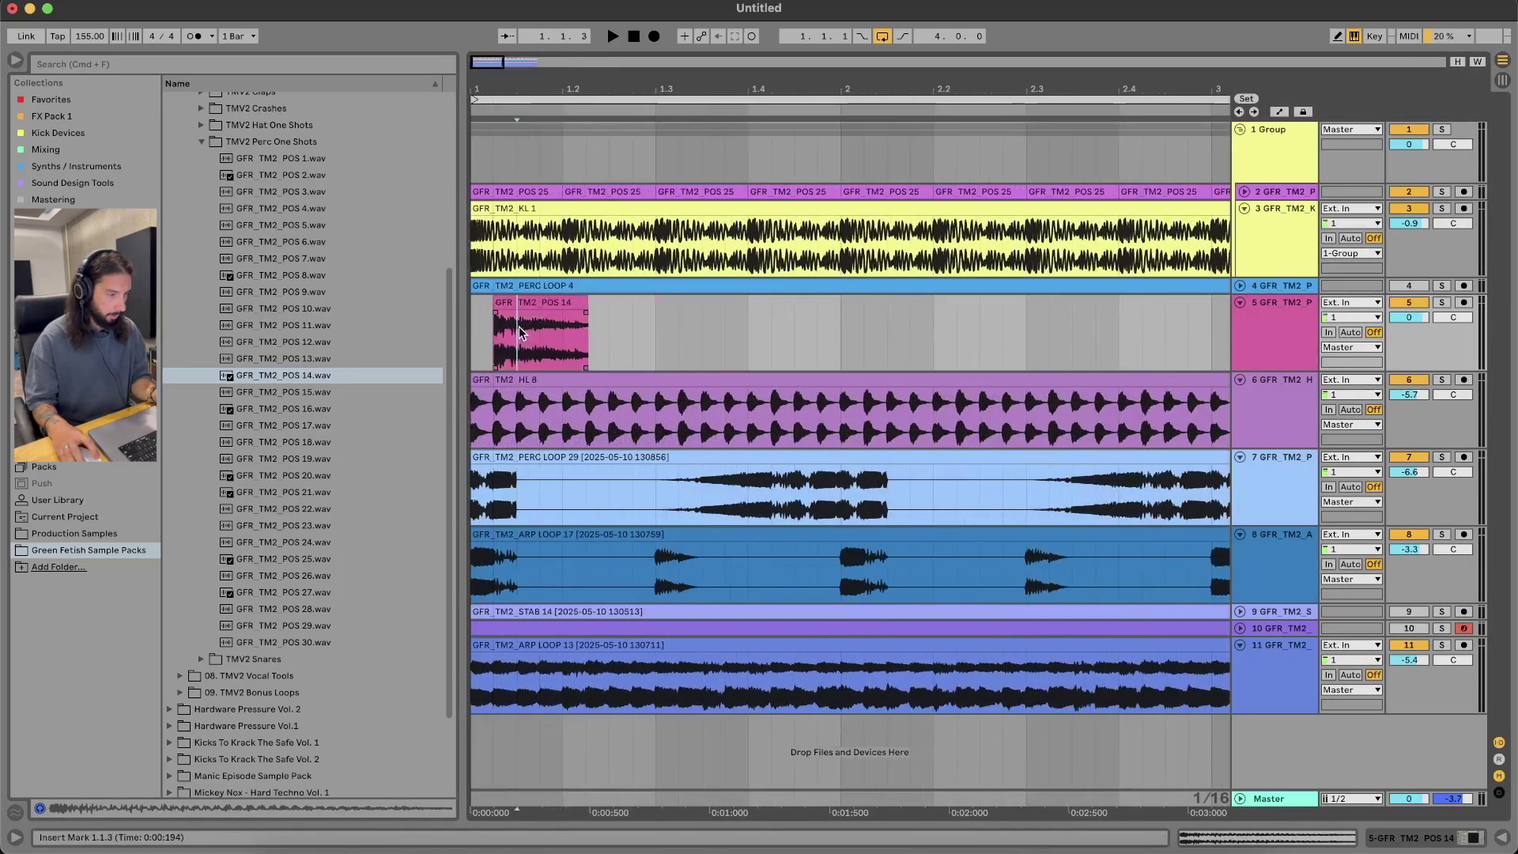
Solo the POS 14 track with the kick and shorten the POS 14 clip to end at about 1.1.4
{"action": "left_click", "coordinate": [1444, 303]}
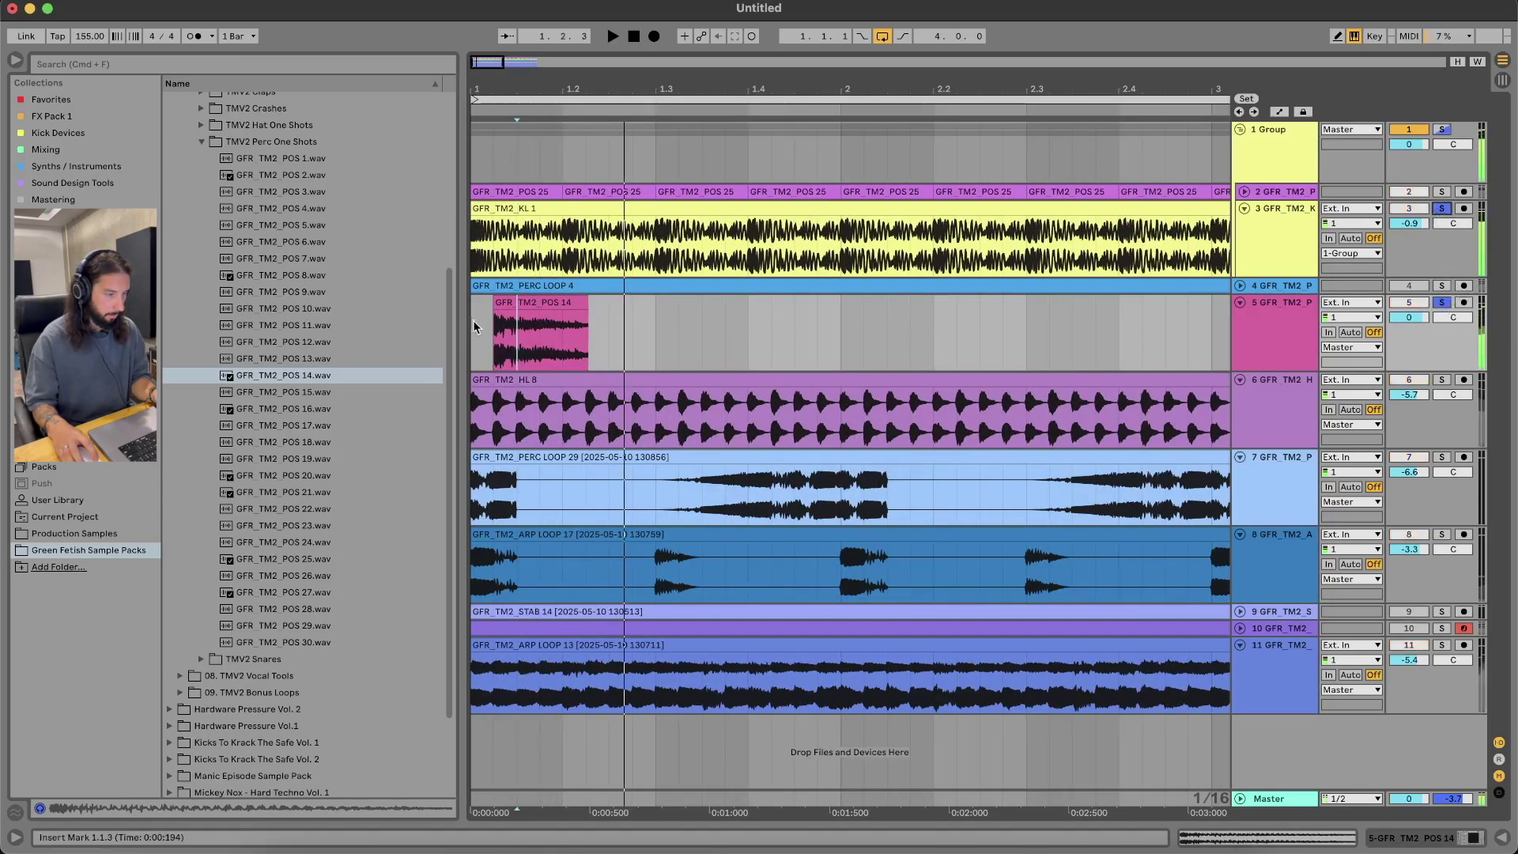
{"action": "left_click_drag", "start_coordinate": [589, 302], "coordinate": [542, 303]}
{"action": "left_click", "coordinate": [534, 319]}
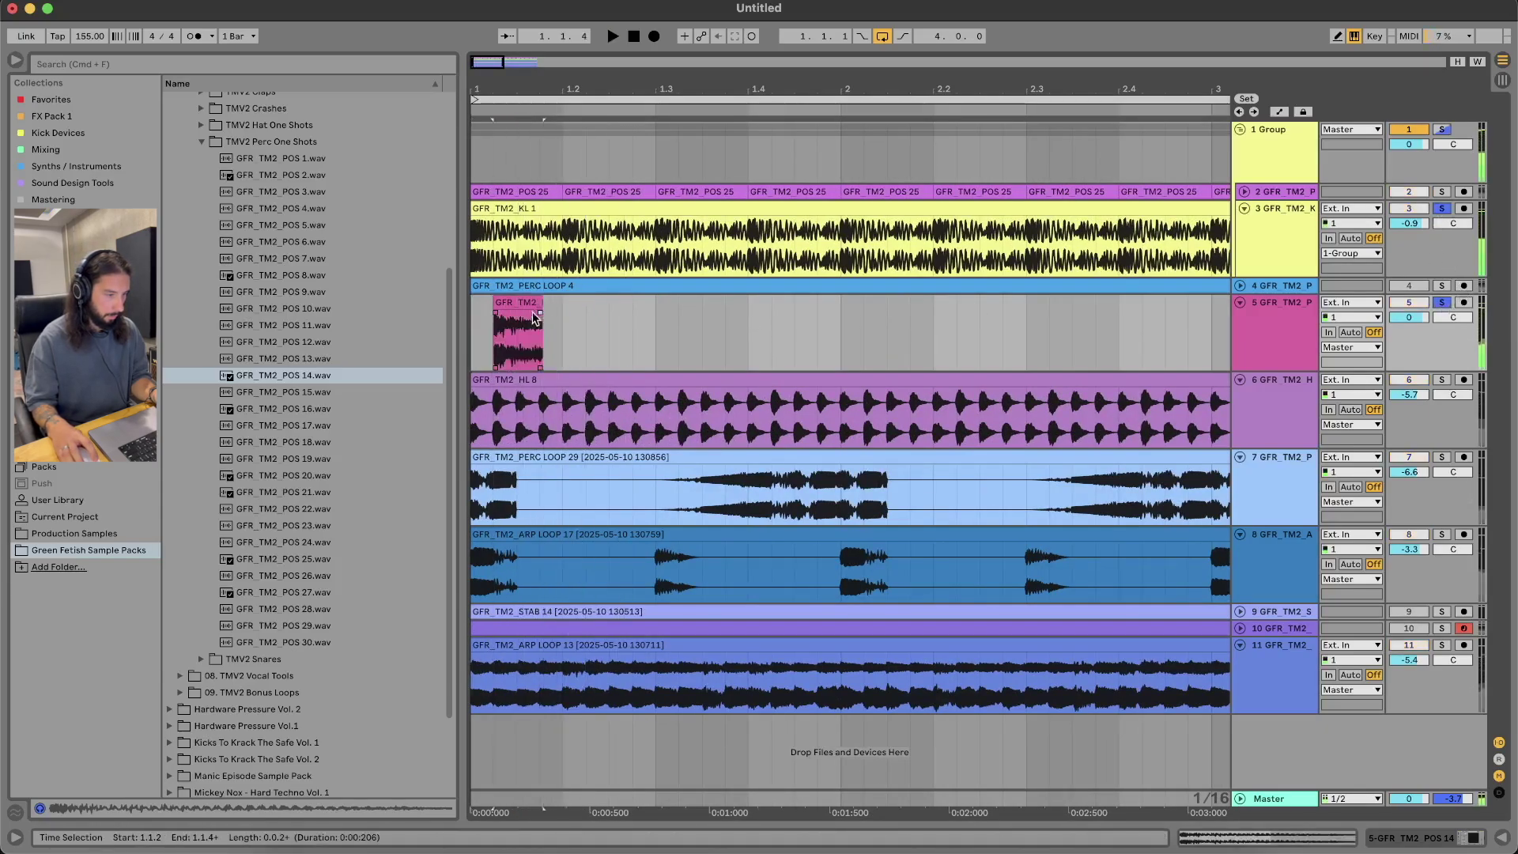
{"action": "left_click", "coordinate": [474, 342]}
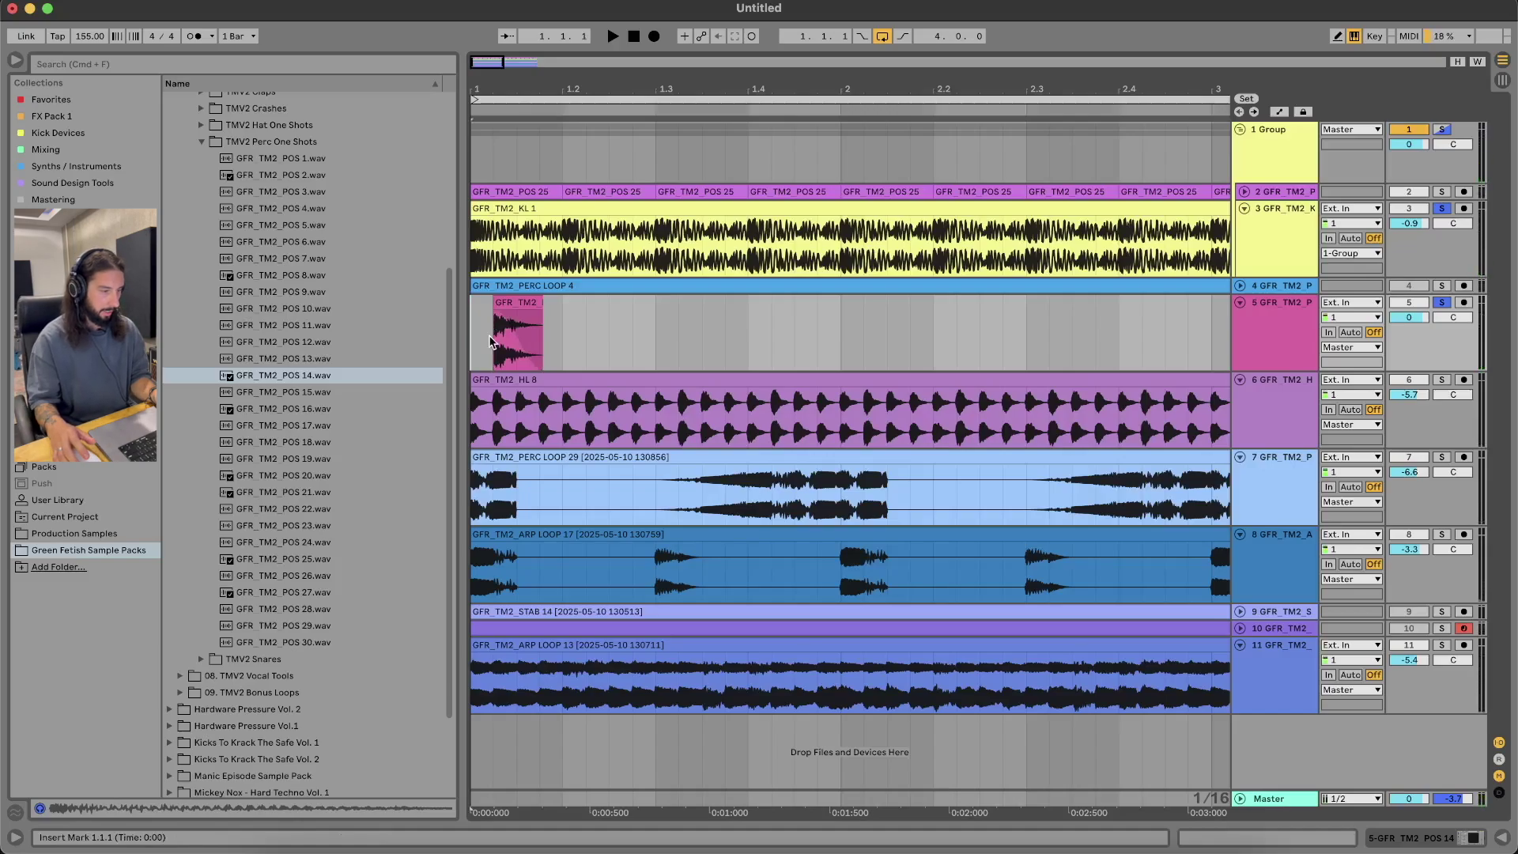
{"action": "key", "text": "space"}
Duplicate the POS 14 hit, place the copy at 1.1.3 and play it with the kick
{"action": "left_click", "coordinate": [518, 304]}
{"action": "key", "text": "super+d"}
{"action": "left_click_drag", "start_coordinate": [566, 307], "coordinate": [543, 312]}
{"action": "key", "text": "space"}
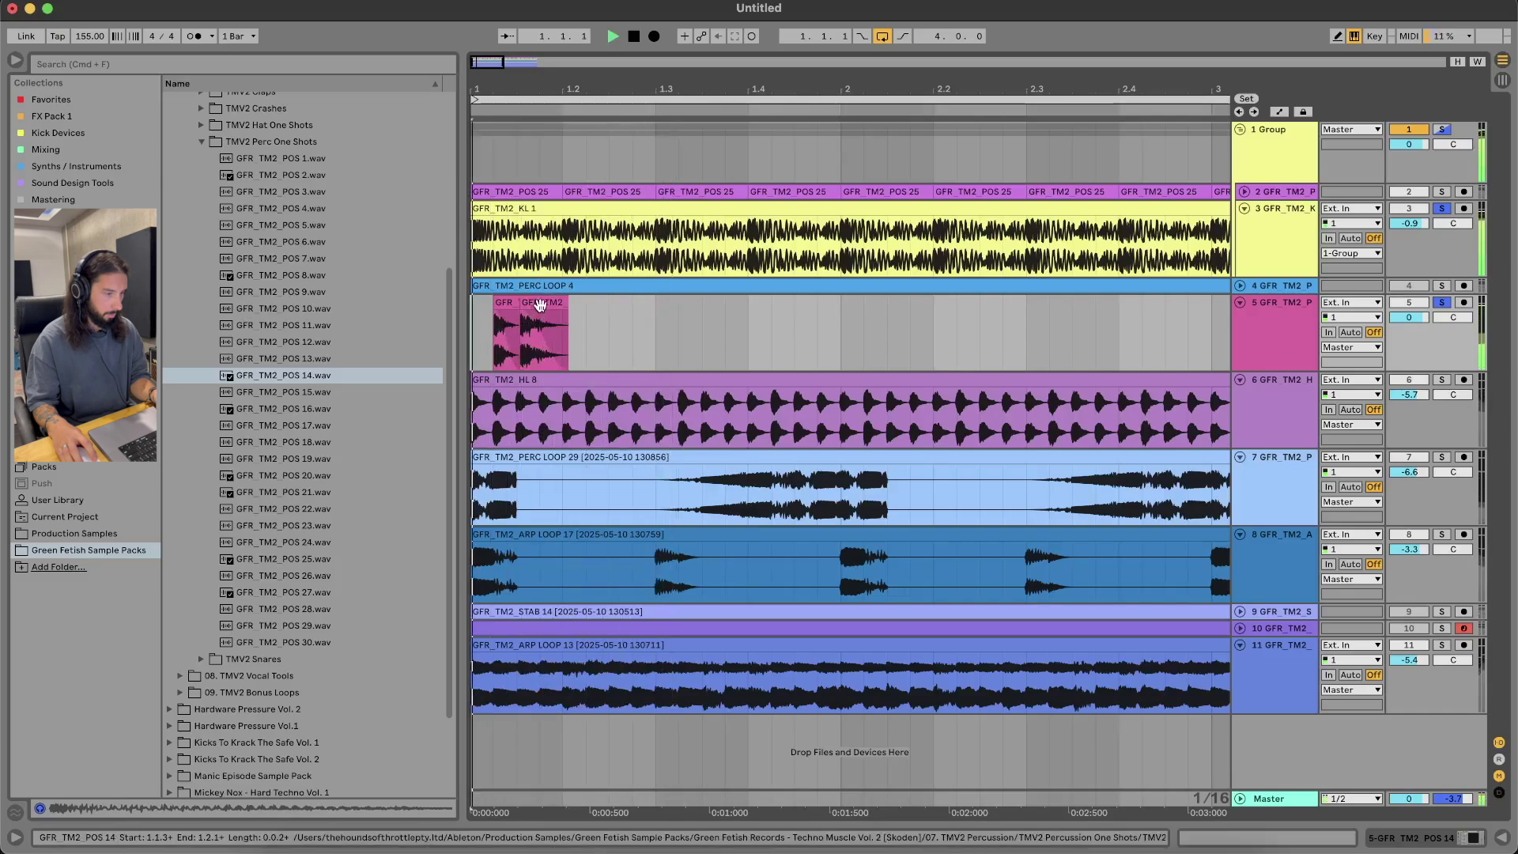
Add a third POS 14 hit at 1.2.2 and a fourth directly after it
{"action": "key", "text": "super+d"}
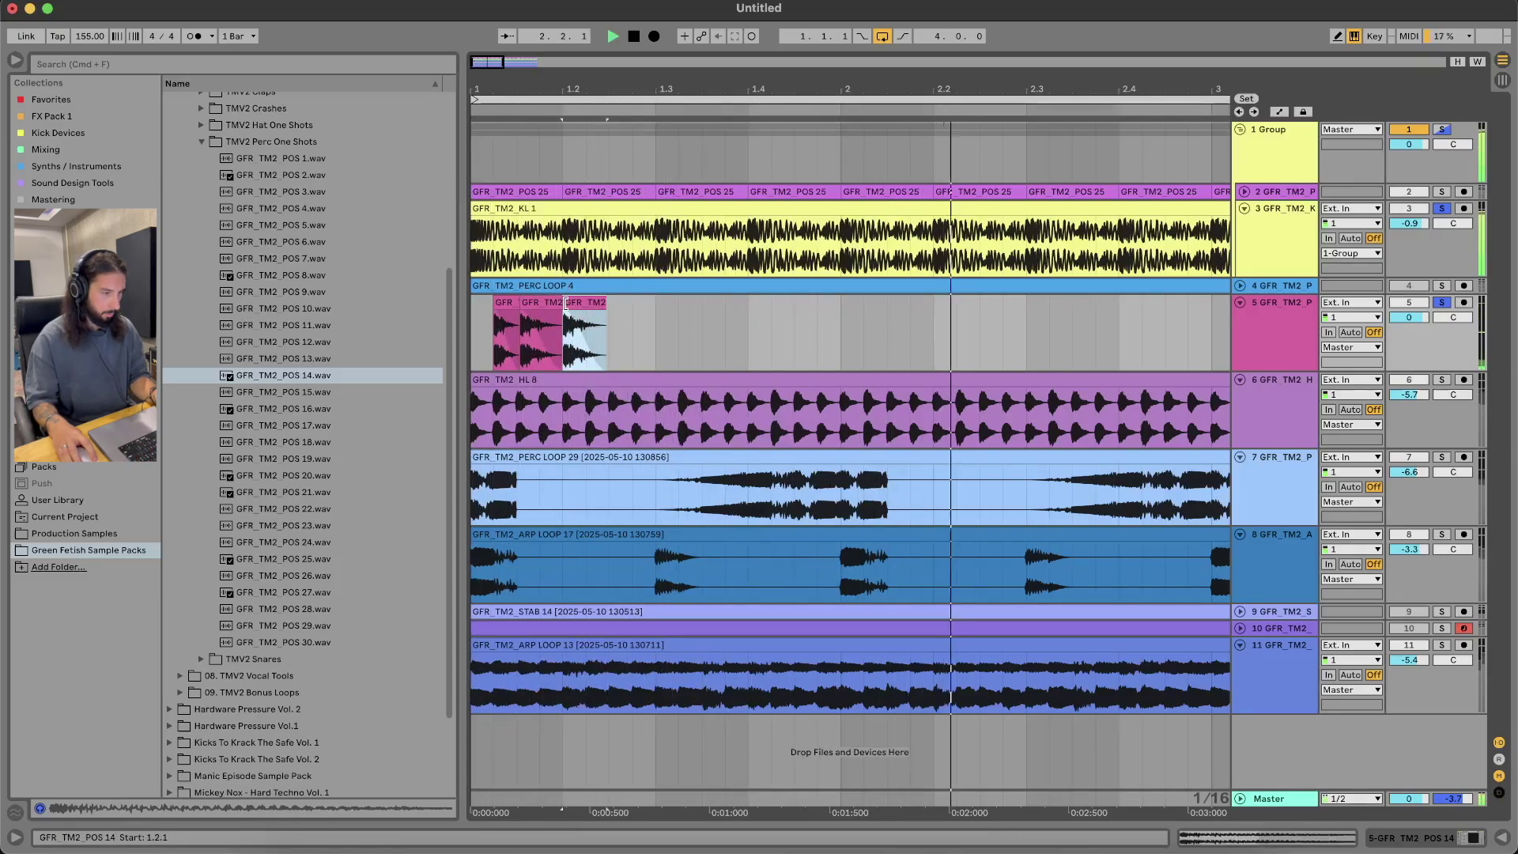
{"action": "left_click_drag", "start_coordinate": [566, 303], "coordinate": [414, 326]}
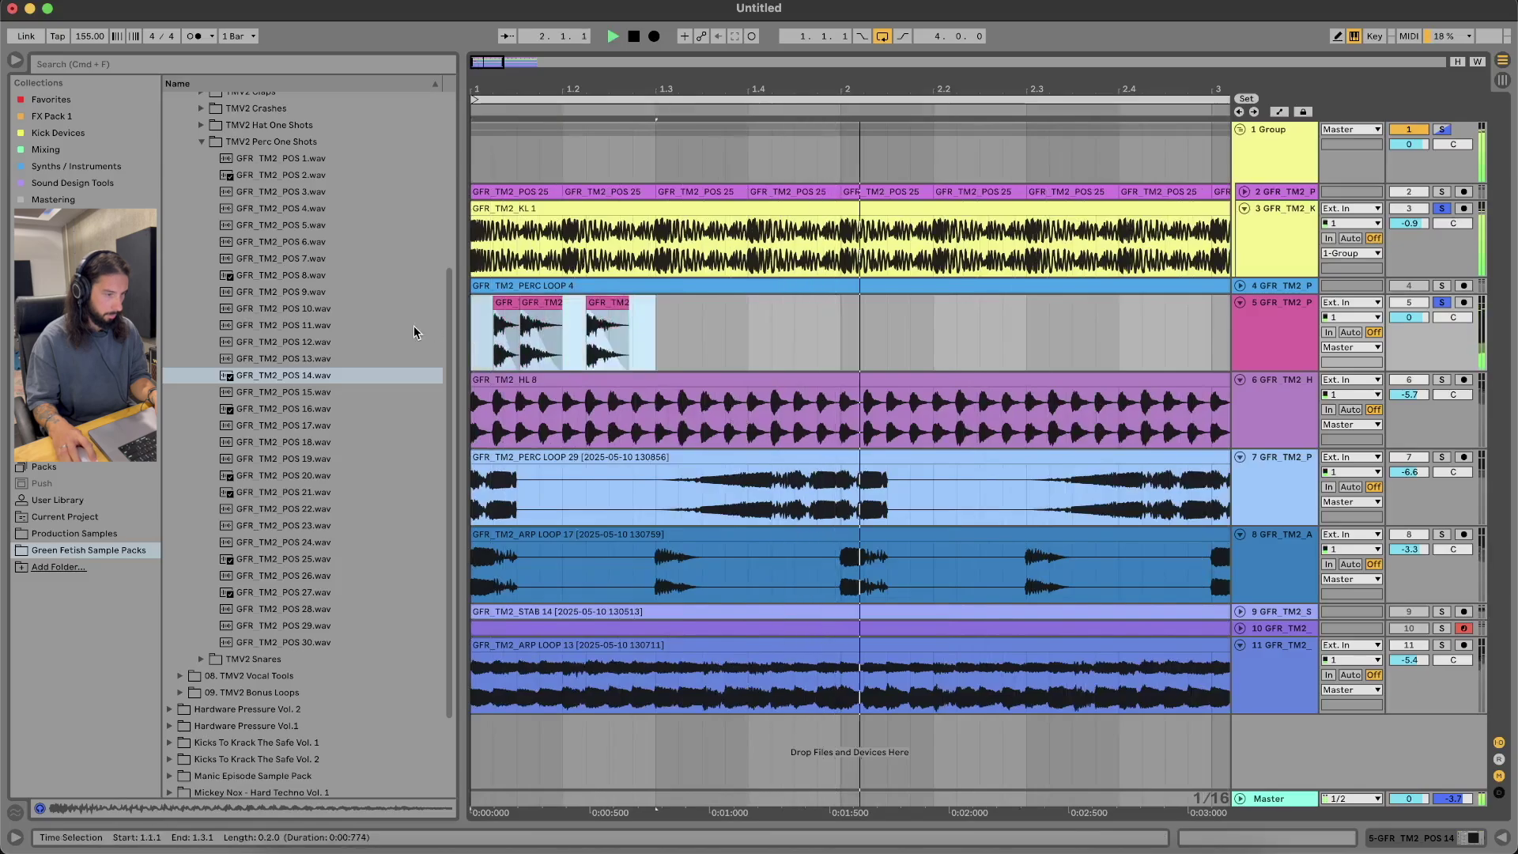
{"action": "left_click", "coordinate": [616, 322]}
{"action": "key", "text": "super+d"}
Turn on Warp for the fourth POS 14 hit, transpose it up 8 semitones and play the pattern
{"action": "double_click", "coordinate": [649, 305]}
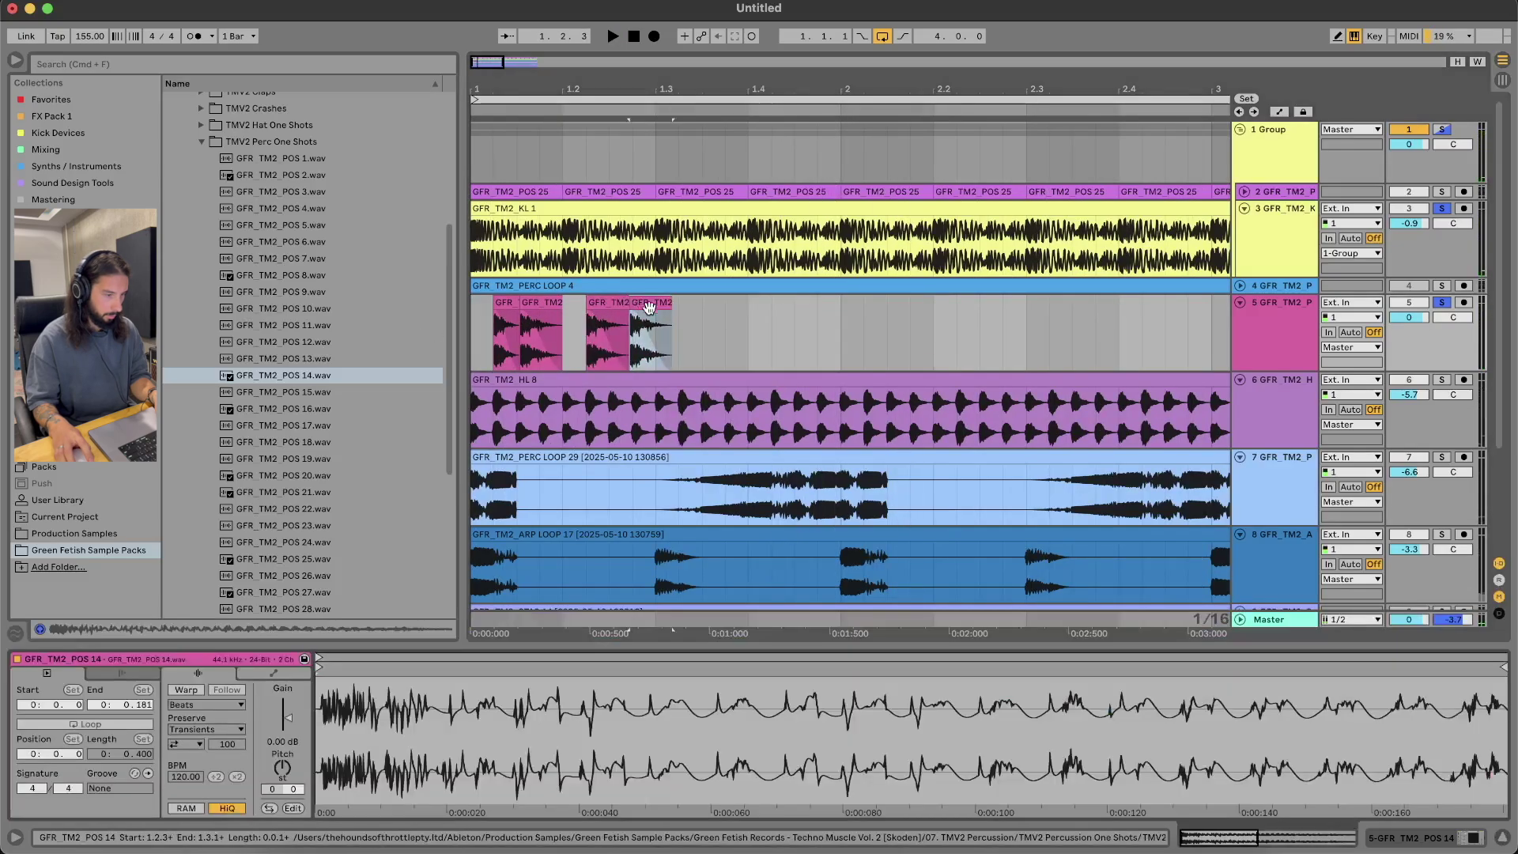
{"action": "key", "text": "space"}
{"action": "key", "text": "space"}
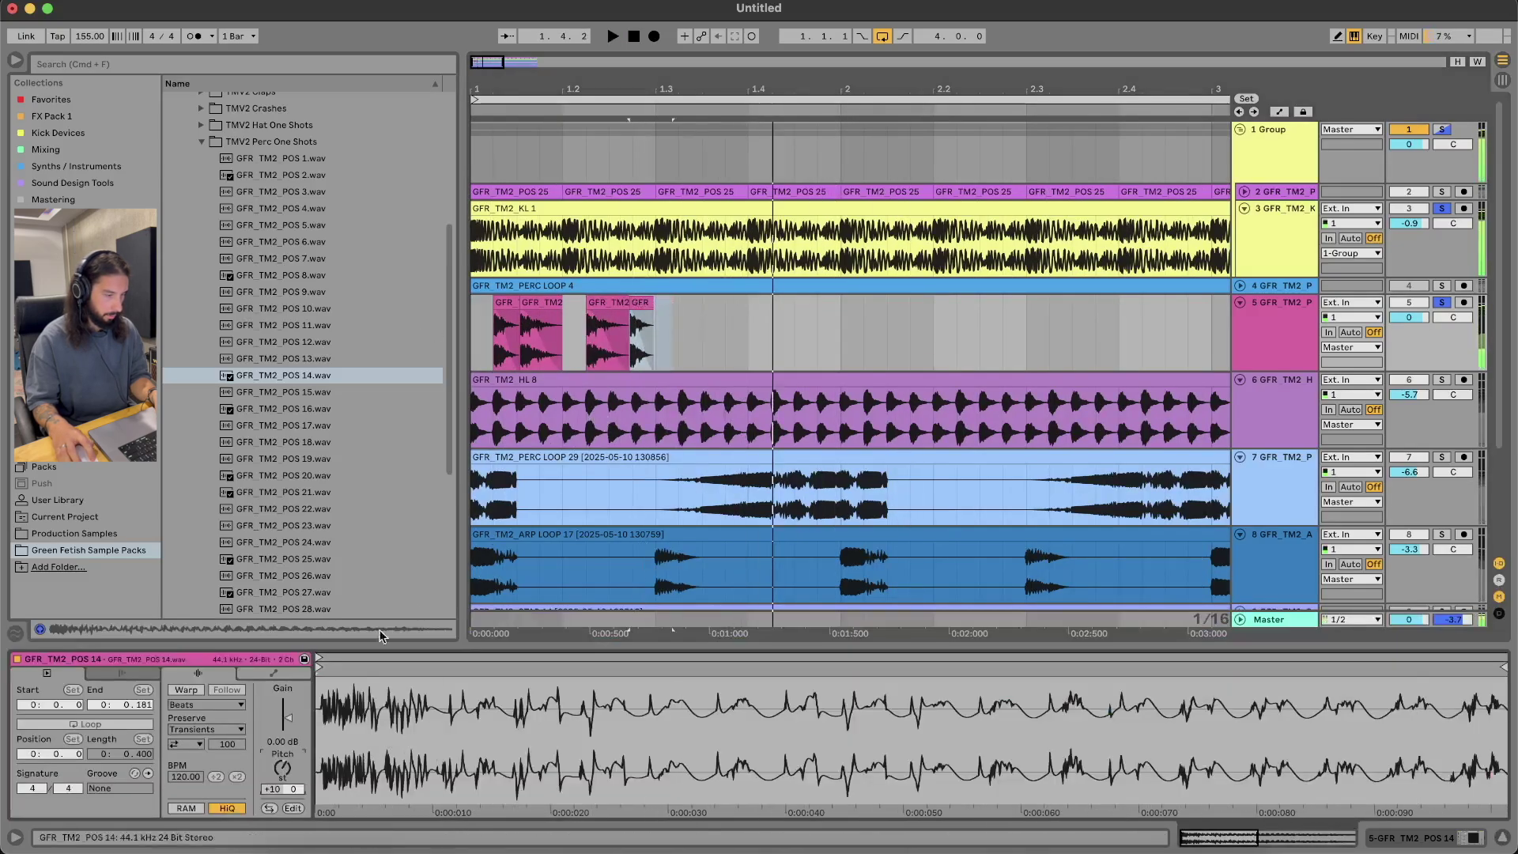
{"action": "key", "text": "super+z"}
{"action": "left_click", "coordinate": [187, 690]}
{"action": "left_click_drag", "start_coordinate": [283, 769], "coordinate": [282, 756]}
{"action": "key", "text": "space"}
{"action": "left_click", "coordinate": [485, 313]}
{"action": "key", "text": "space"}
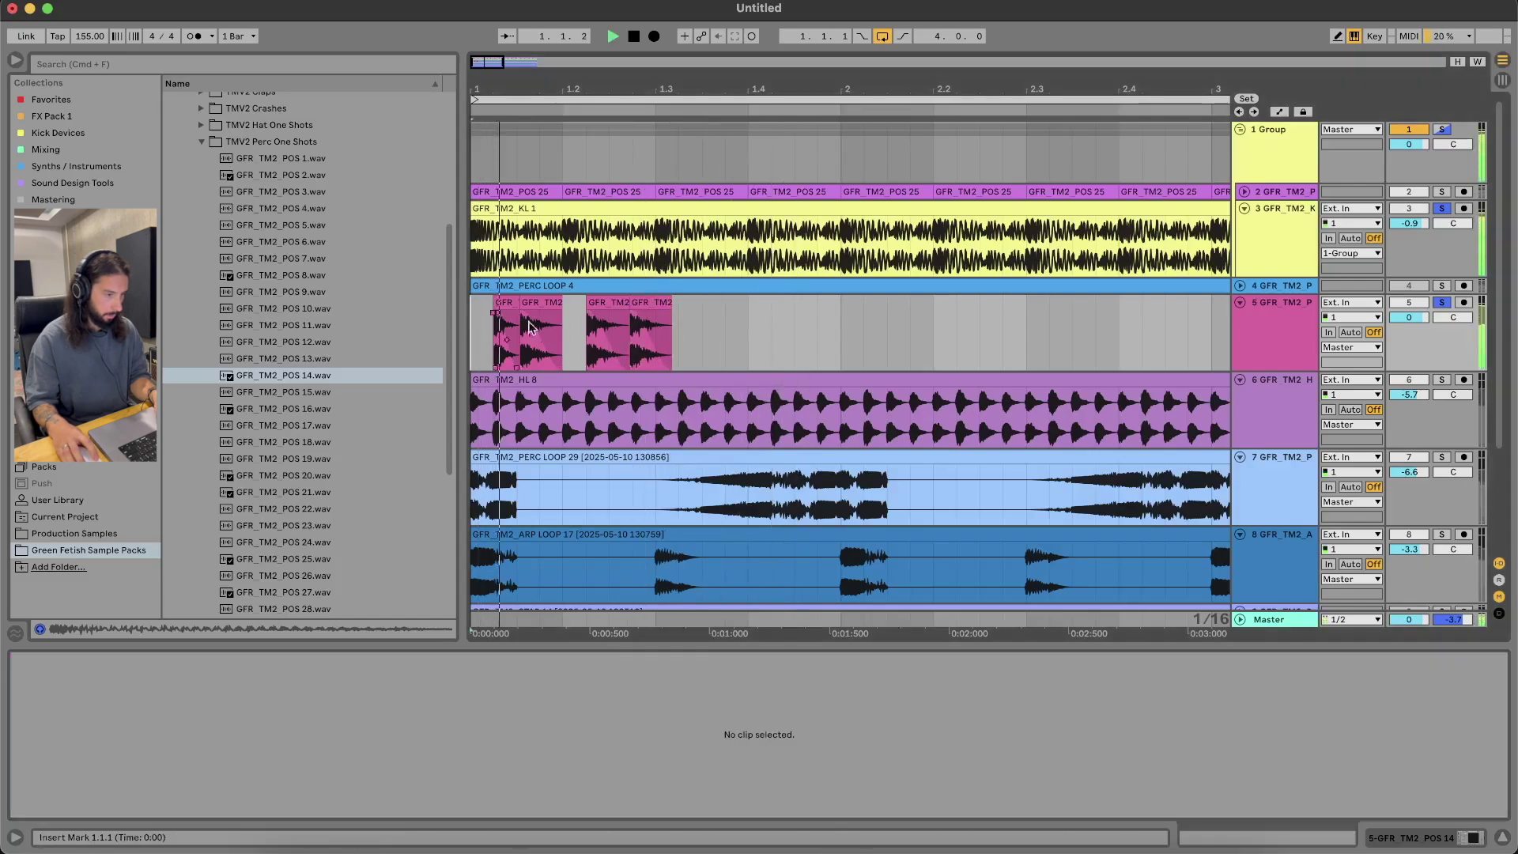
Duplicate the third and fourth POS 14 hits to 1.3.3 and delete the transposed copy
{"action": "left_click_drag", "start_coordinate": [702, 332], "coordinate": [586, 332]}
{"action": "key", "text": "super+d"}
{"action": "left_click", "coordinate": [765, 302]}
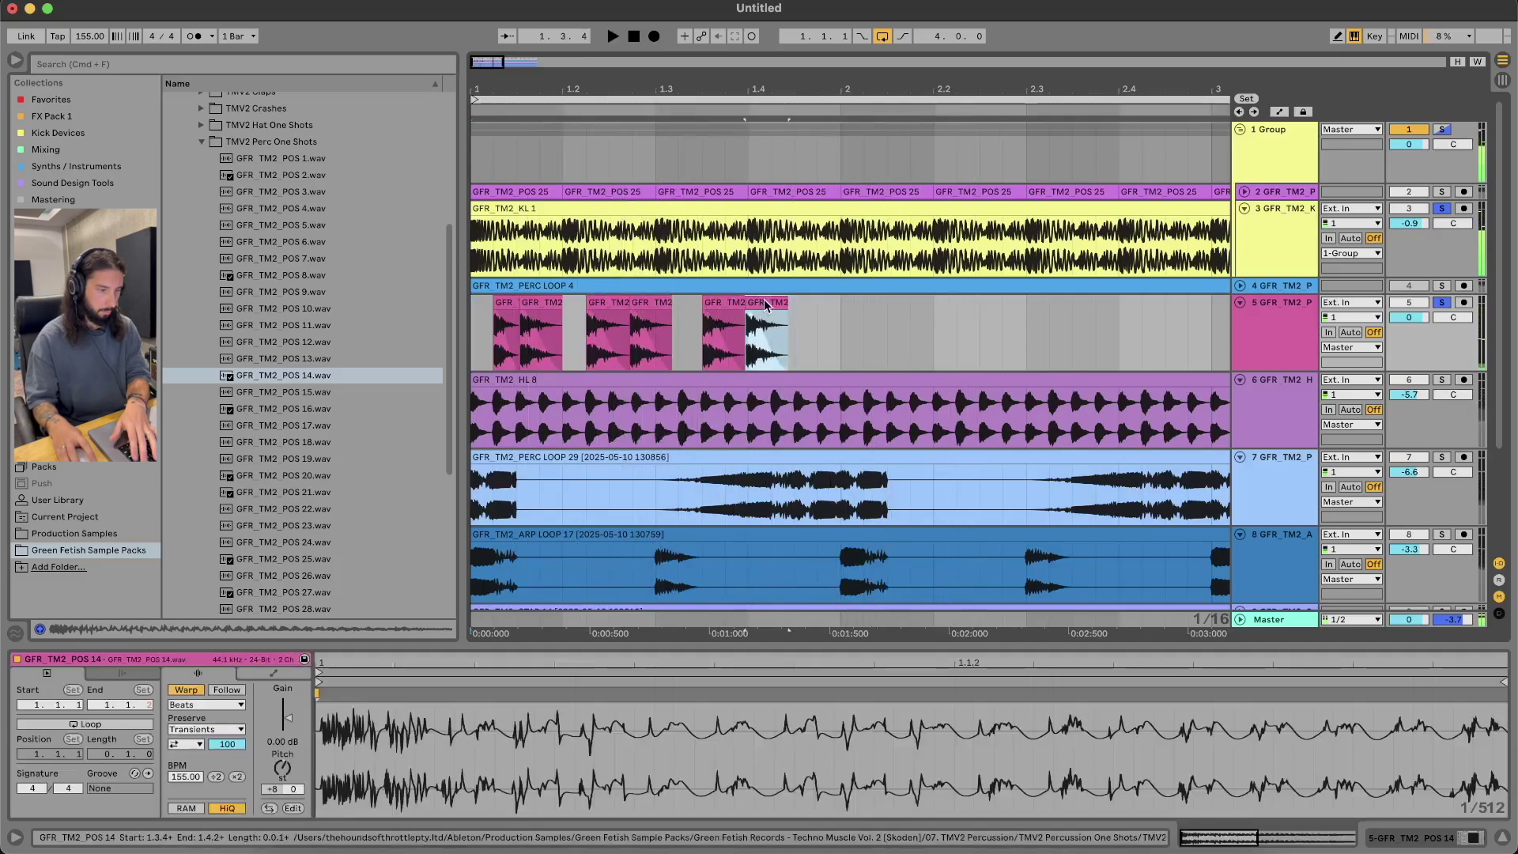
{"action": "key", "text": "Delete"}
{"action": "left_click", "coordinate": [780, 322]}
Duplicate the POS 14 hit at 1.3.3 into beat 4 of bar 1
{"action": "scroll", "coordinate": [781, 323], "scroll_direction": "down", "scroll_amount": 3}
{"action": "left_click", "coordinate": [617, 351]}
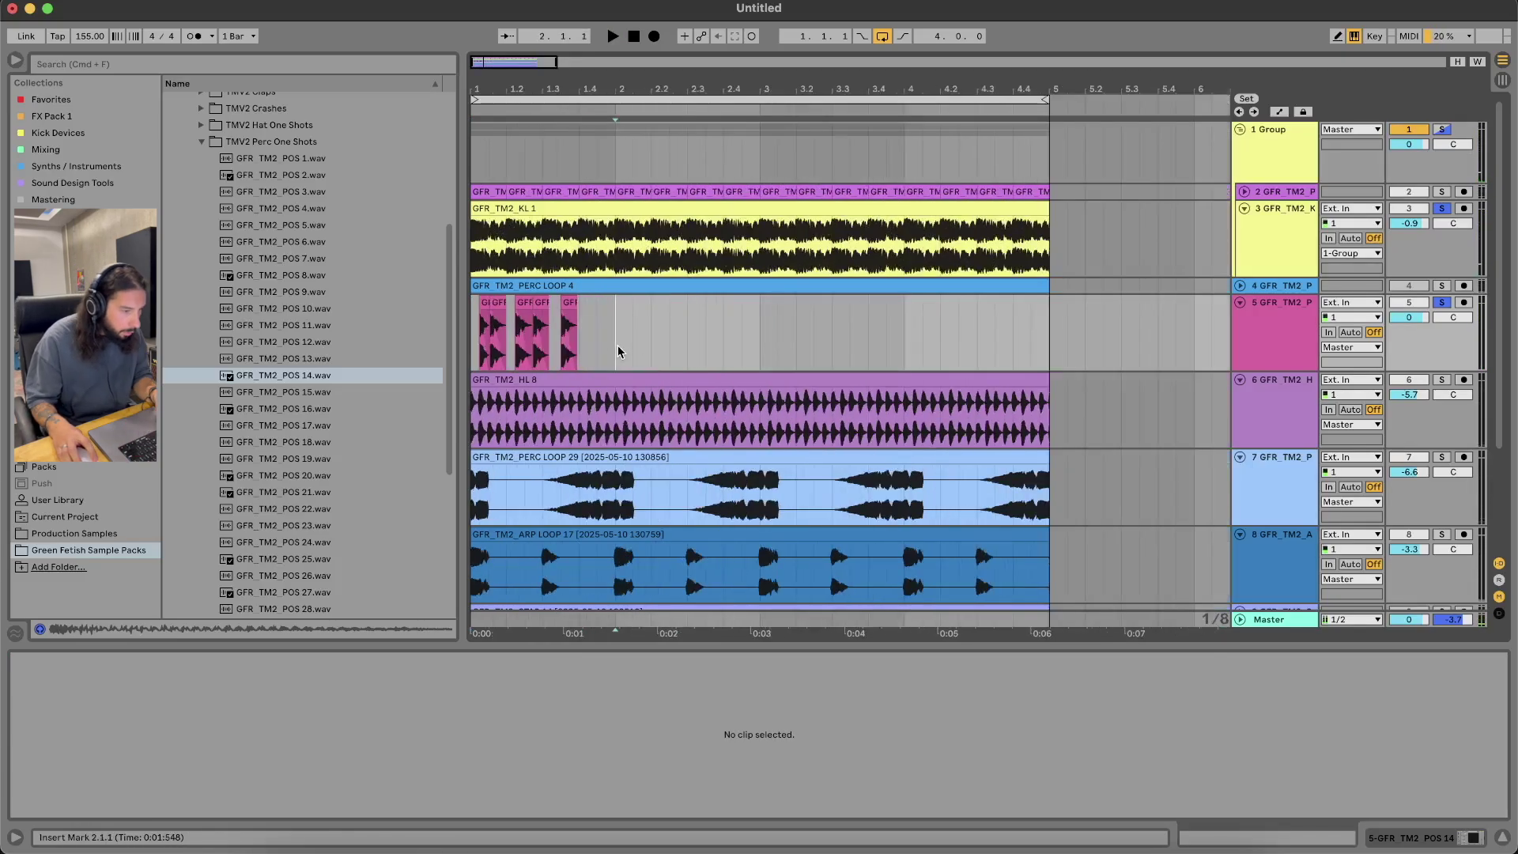
{"action": "left_click", "coordinate": [569, 350]}
{"action": "key", "text": "super+d"}
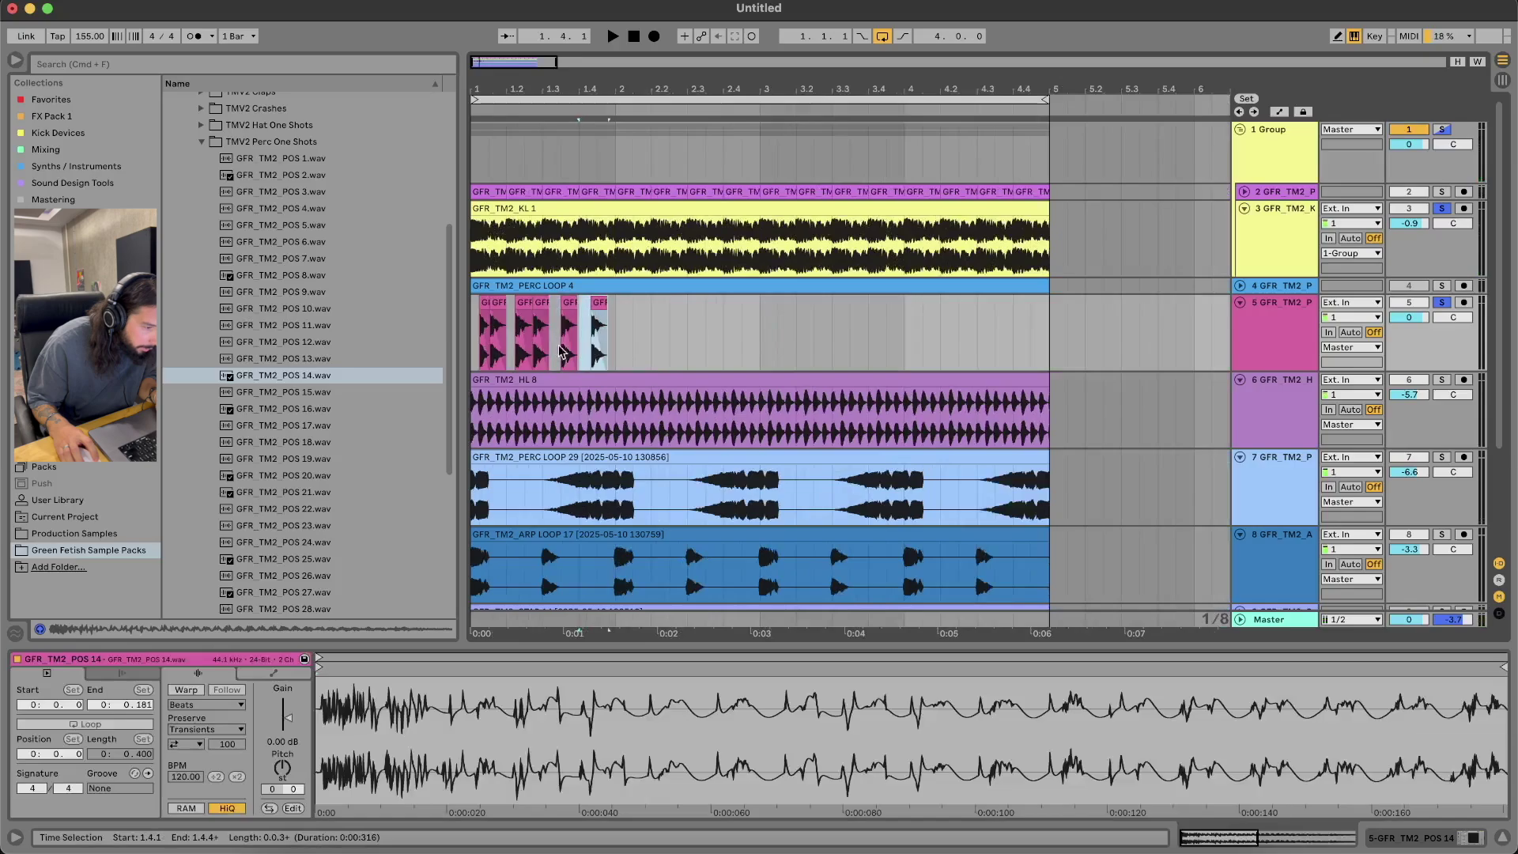
Loop bar 1 and listen to the POS 14 pattern against the kick
{"action": "left_click_drag", "start_coordinate": [620, 337], "coordinate": [396, 342]}
{"action": "key", "text": "super+l"}
{"action": "key", "text": "space"}
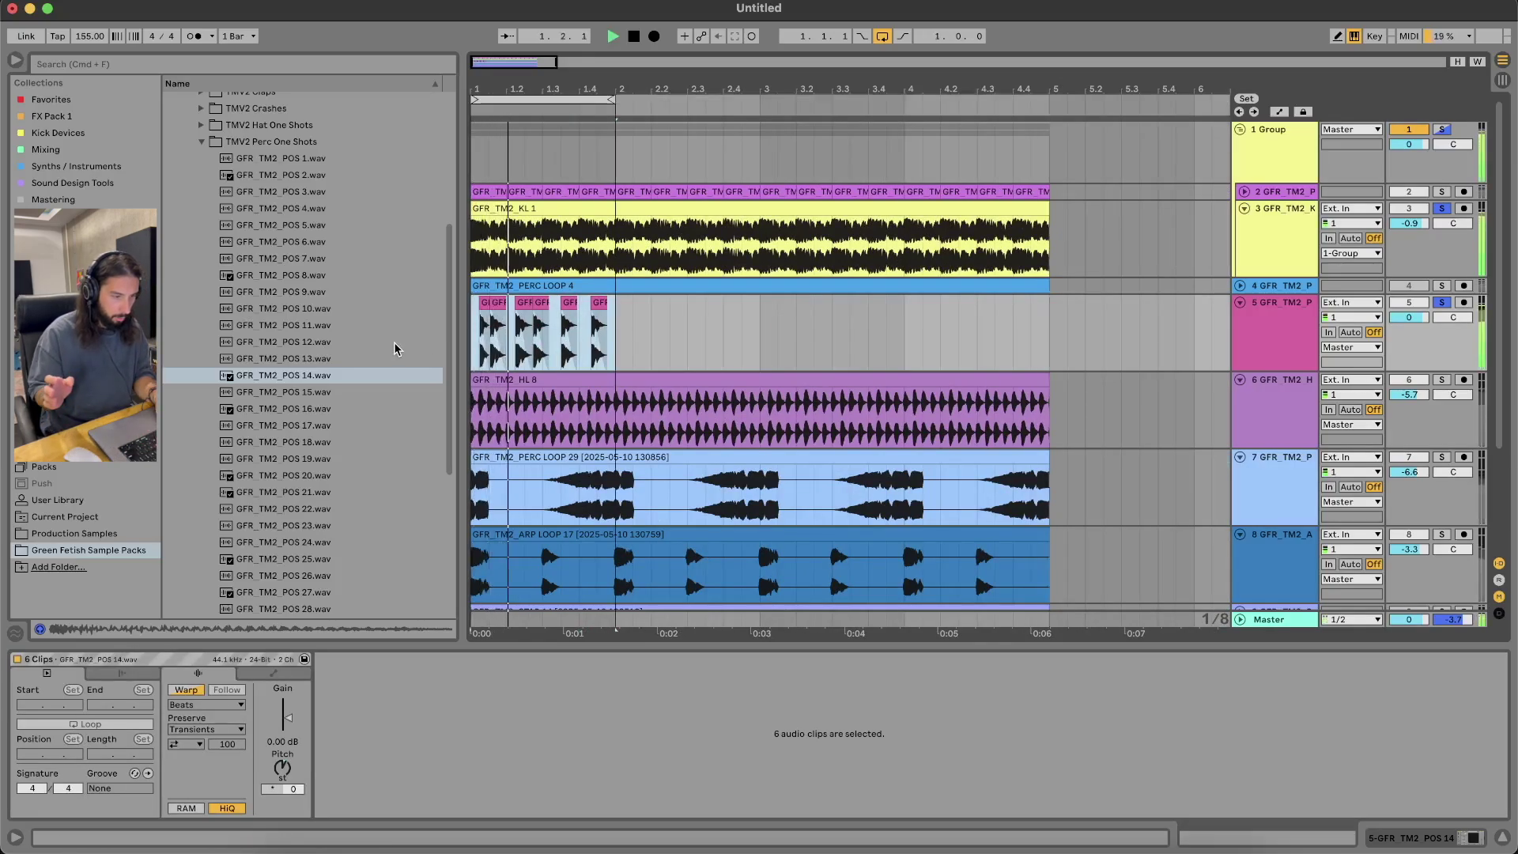
Repeat the one-bar POS 14 pattern through bar 4 and consolidate all four bars into one clip
{"action": "left_click_drag", "start_coordinate": [623, 338], "coordinate": [430, 342]}
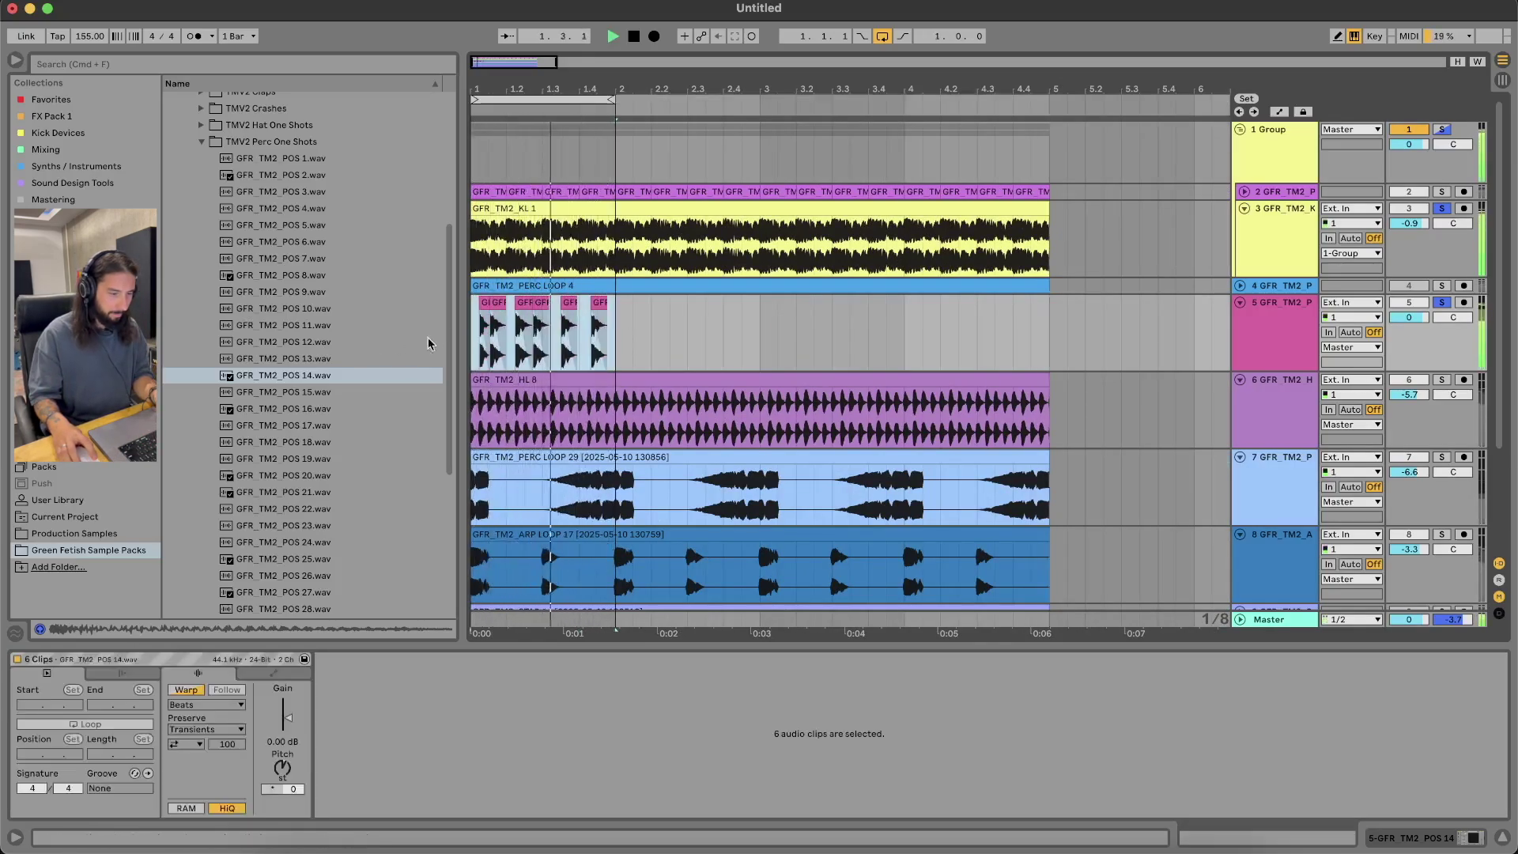
{"action": "key", "text": "super+d"}
{"action": "key", "text": "super+d"}
{"action": "key", "text": "super+d"}
{"action": "left_click_drag", "start_coordinate": [1064, 333], "coordinate": [439, 331]}
{"action": "key", "text": "space"}
{"action": "key", "text": "super+j"}
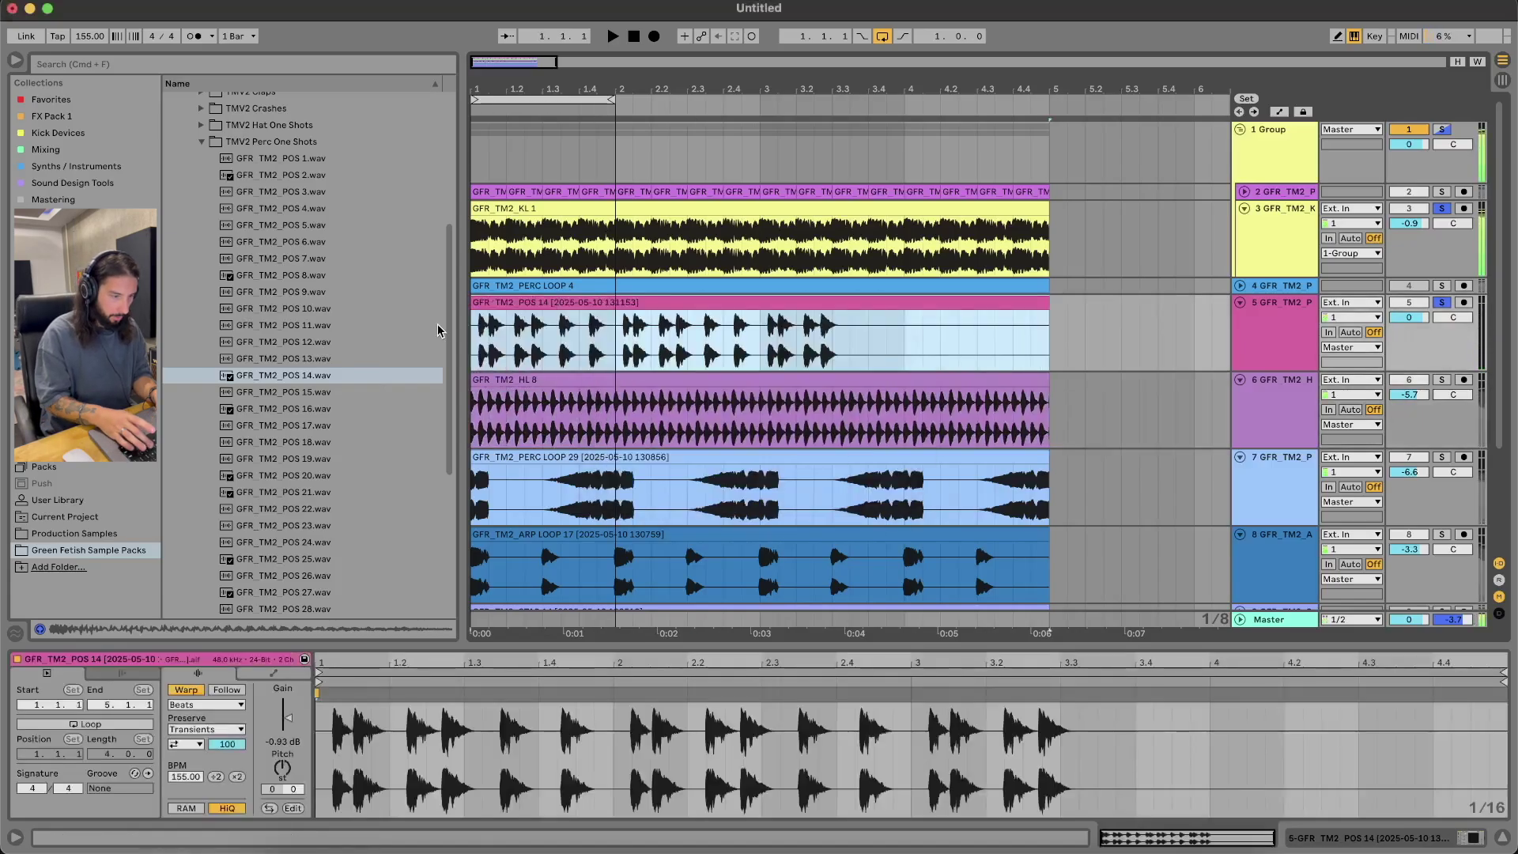
Add Amp with the Heavy model to the soloed POS 14 track and place it directly after Pro-Q 3
{"action": "left_click", "coordinate": [1442, 302]}
{"action": "left_click", "coordinate": [811, 344]}
{"action": "left_click", "coordinate": [79, 300]}
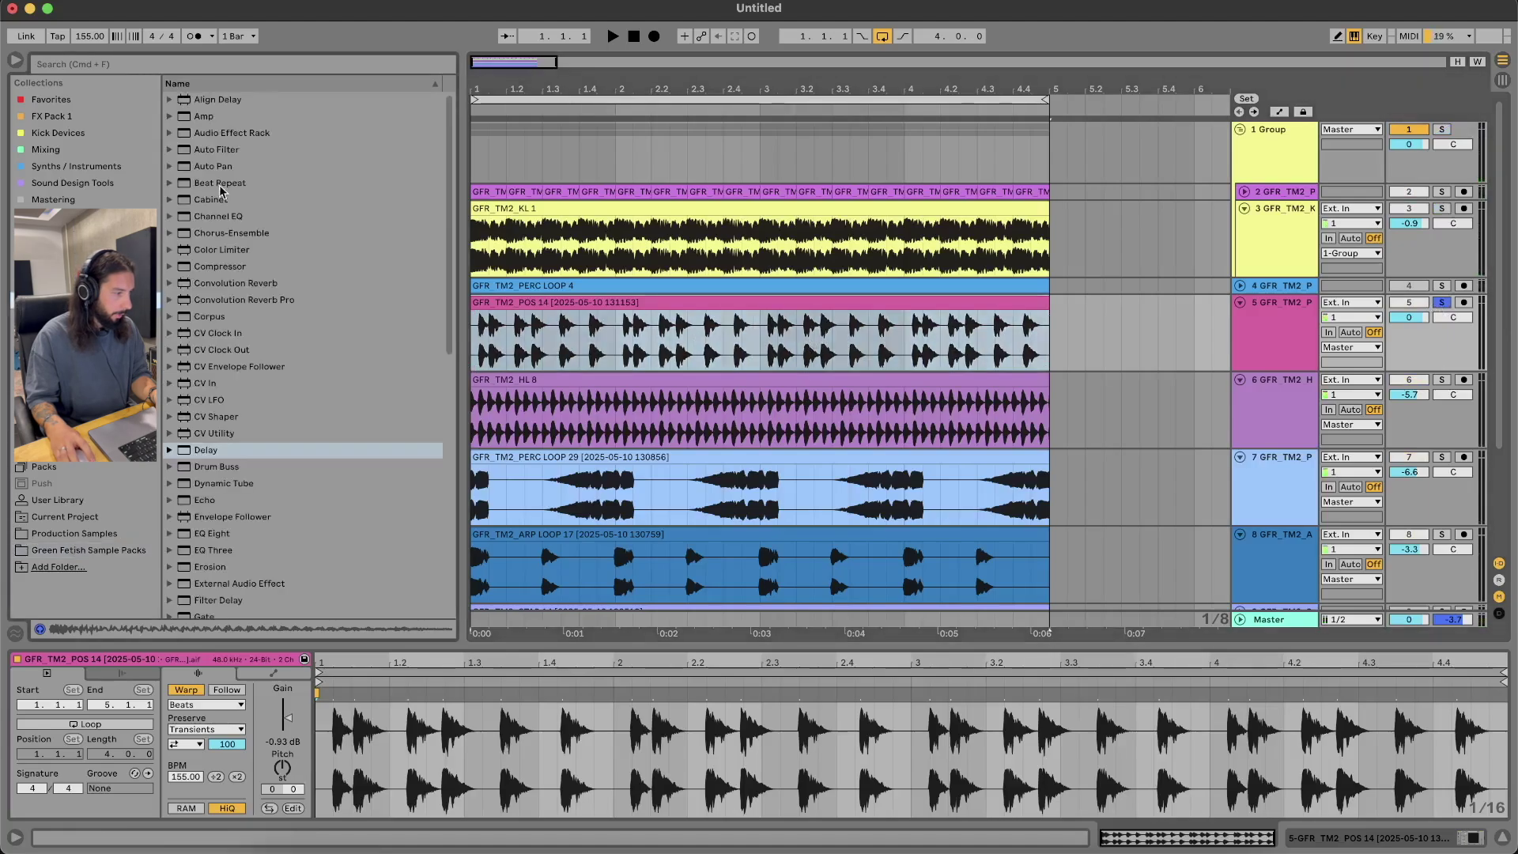
{"action": "left_click", "coordinate": [210, 118]}
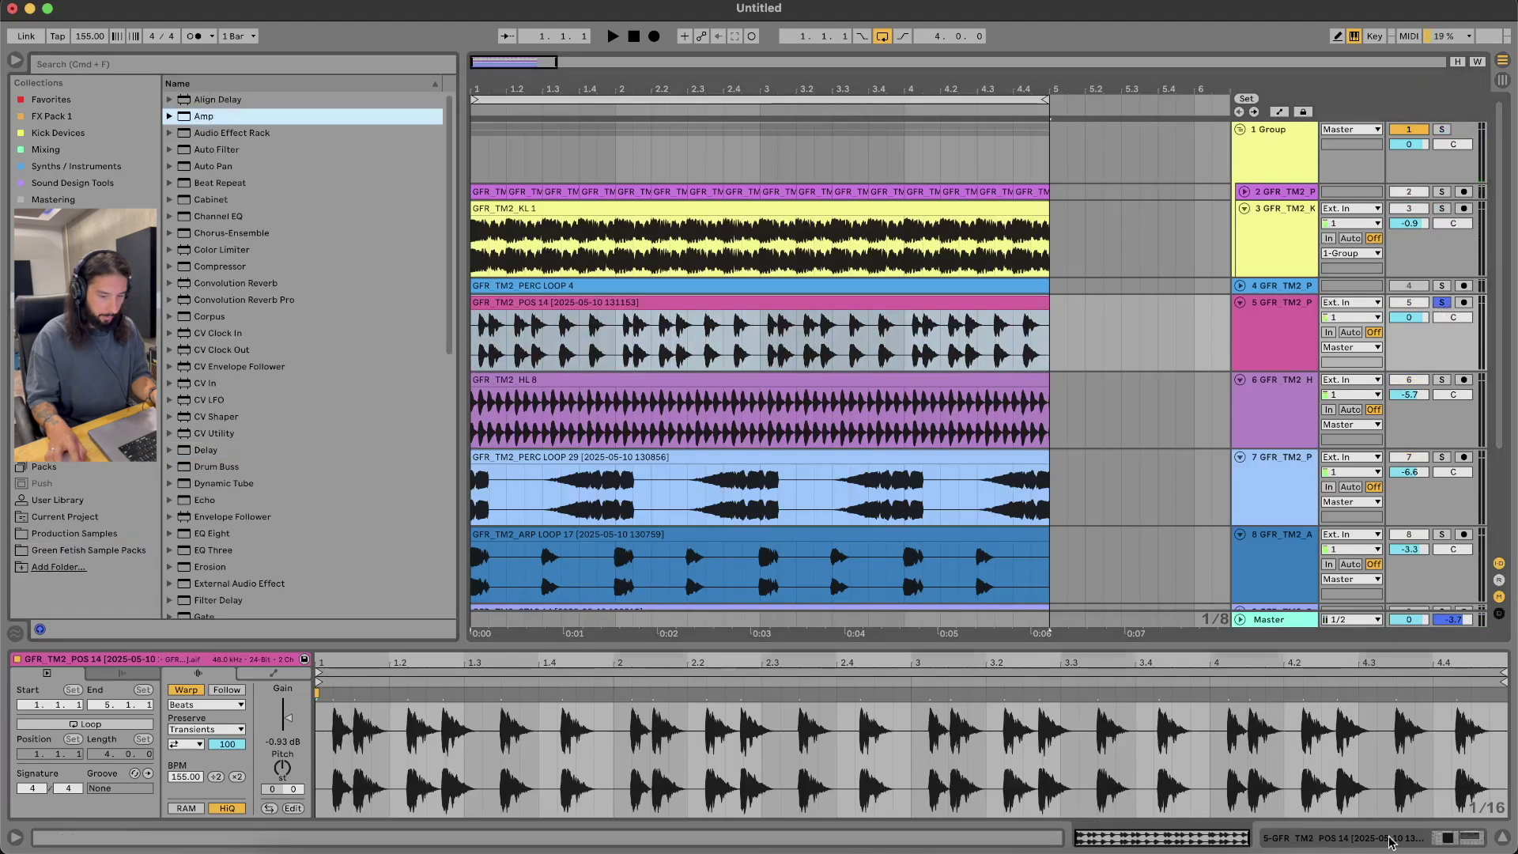
{"action": "key", "text": "Return"}
{"action": "left_click", "coordinate": [510, 760]}
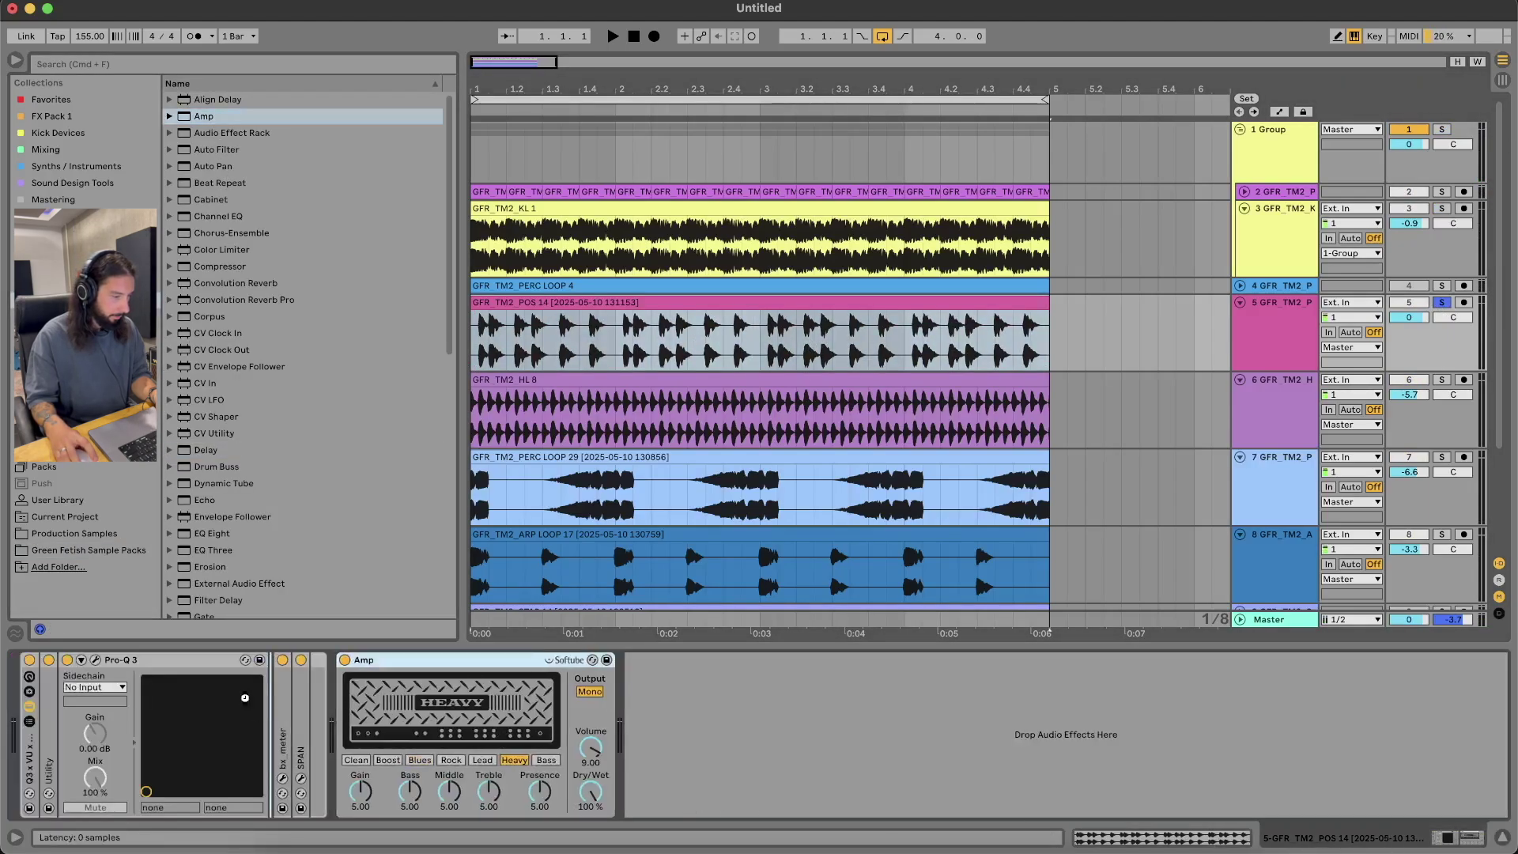
{"action": "left_click_drag", "start_coordinate": [486, 664], "coordinate": [277, 668]}
Set the Amp's Bass to 2.70, Middle to 6.67, Treble to 9.60 and Dry/Wet to 65.1% during playback
{"action": "key", "text": "space"}
{"action": "left_click_drag", "start_coordinate": [382, 789], "coordinate": [383, 771]}
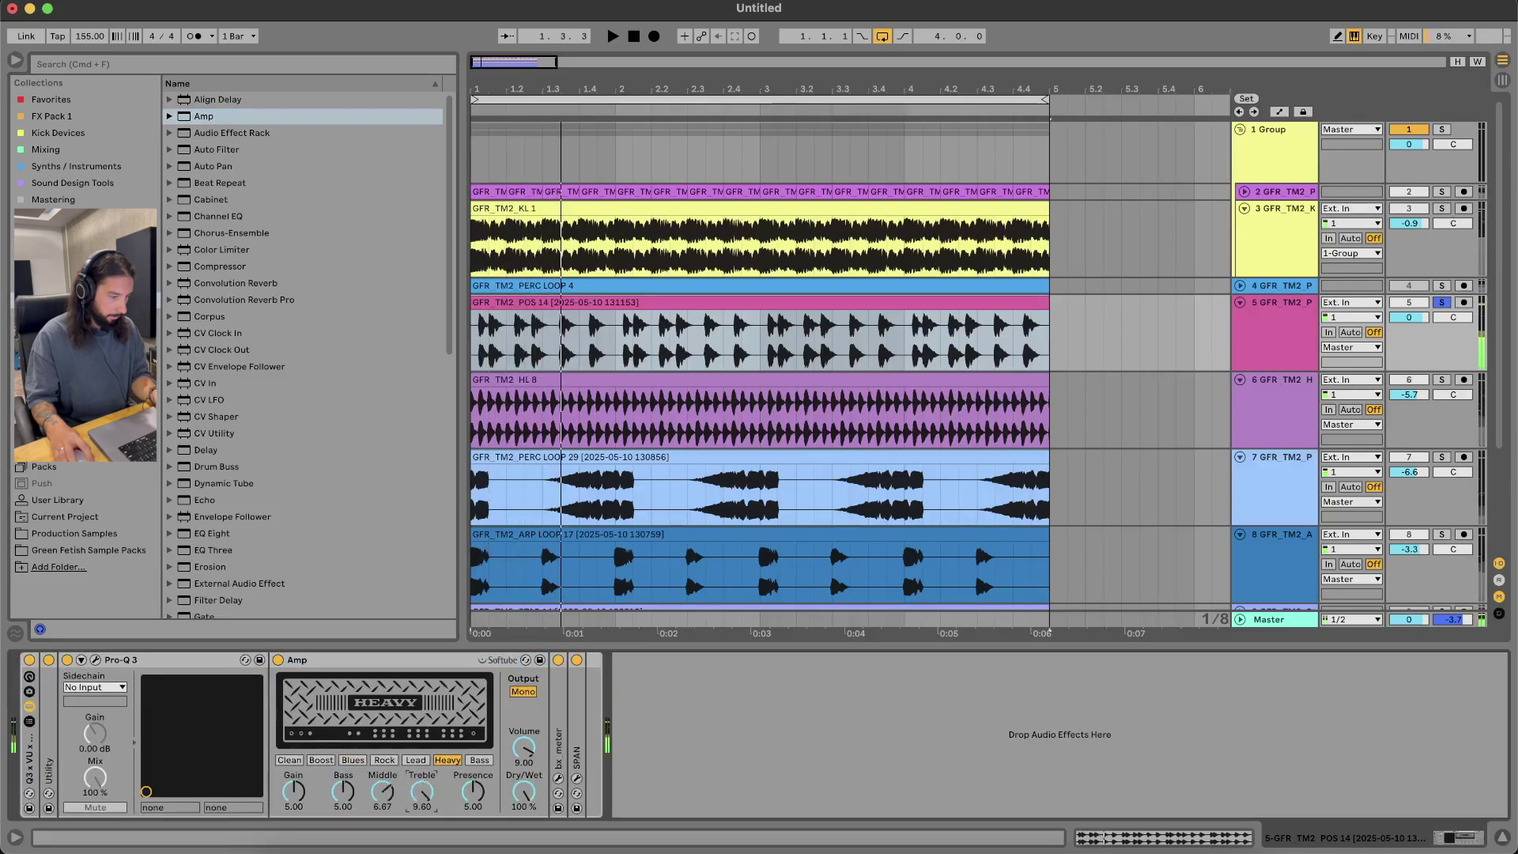
{"action": "left_click_drag", "start_coordinate": [531, 802], "coordinate": [532, 826]}
{"action": "key", "text": "space"}
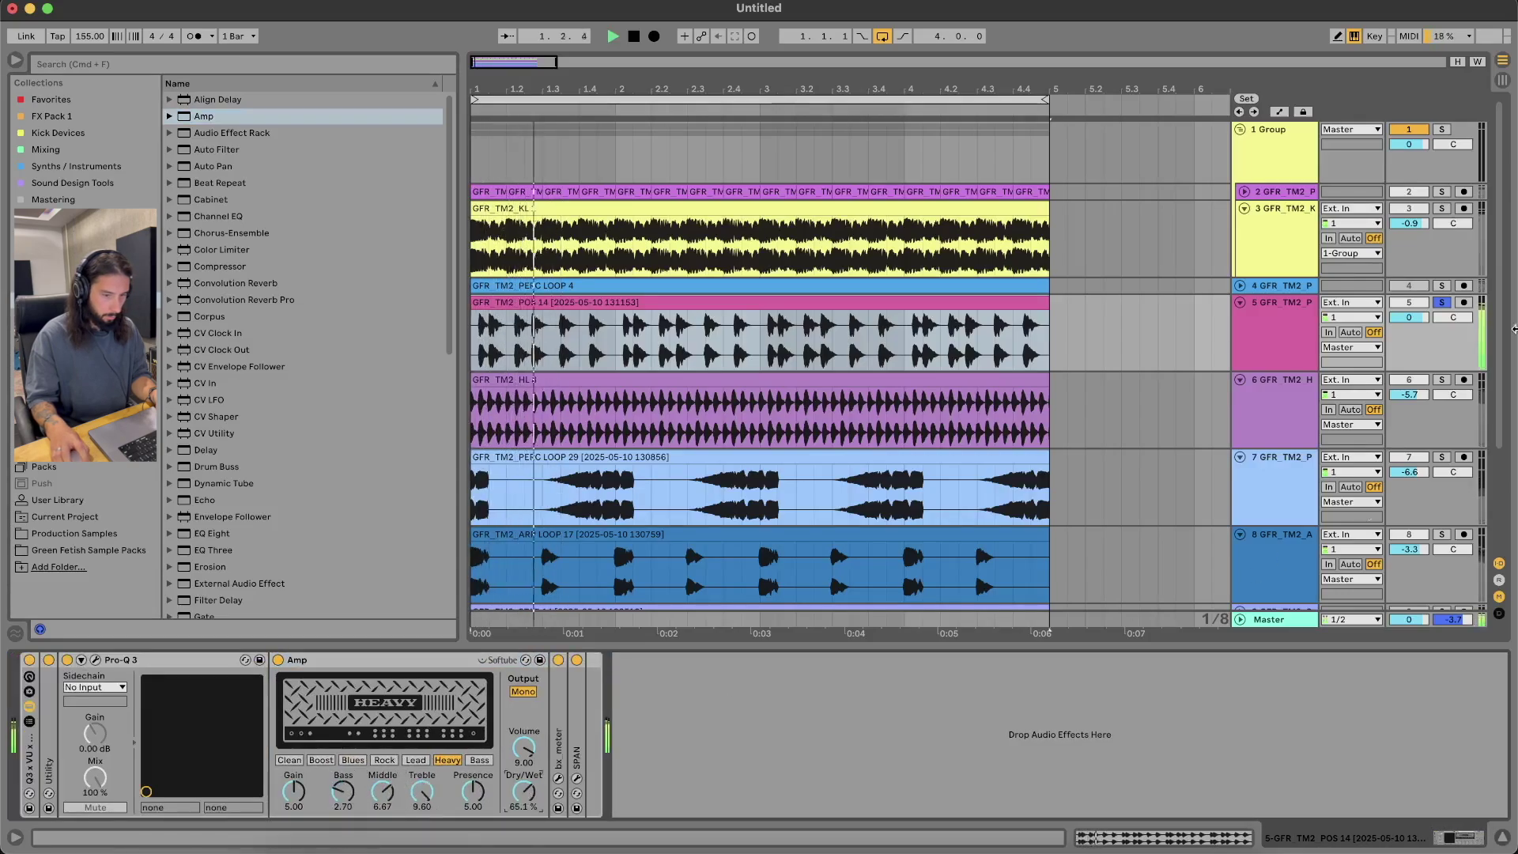
Lower the POS 14 track to -2.8 dB and unsolo it to hear it in the full mix
{"action": "key", "text": "space"}
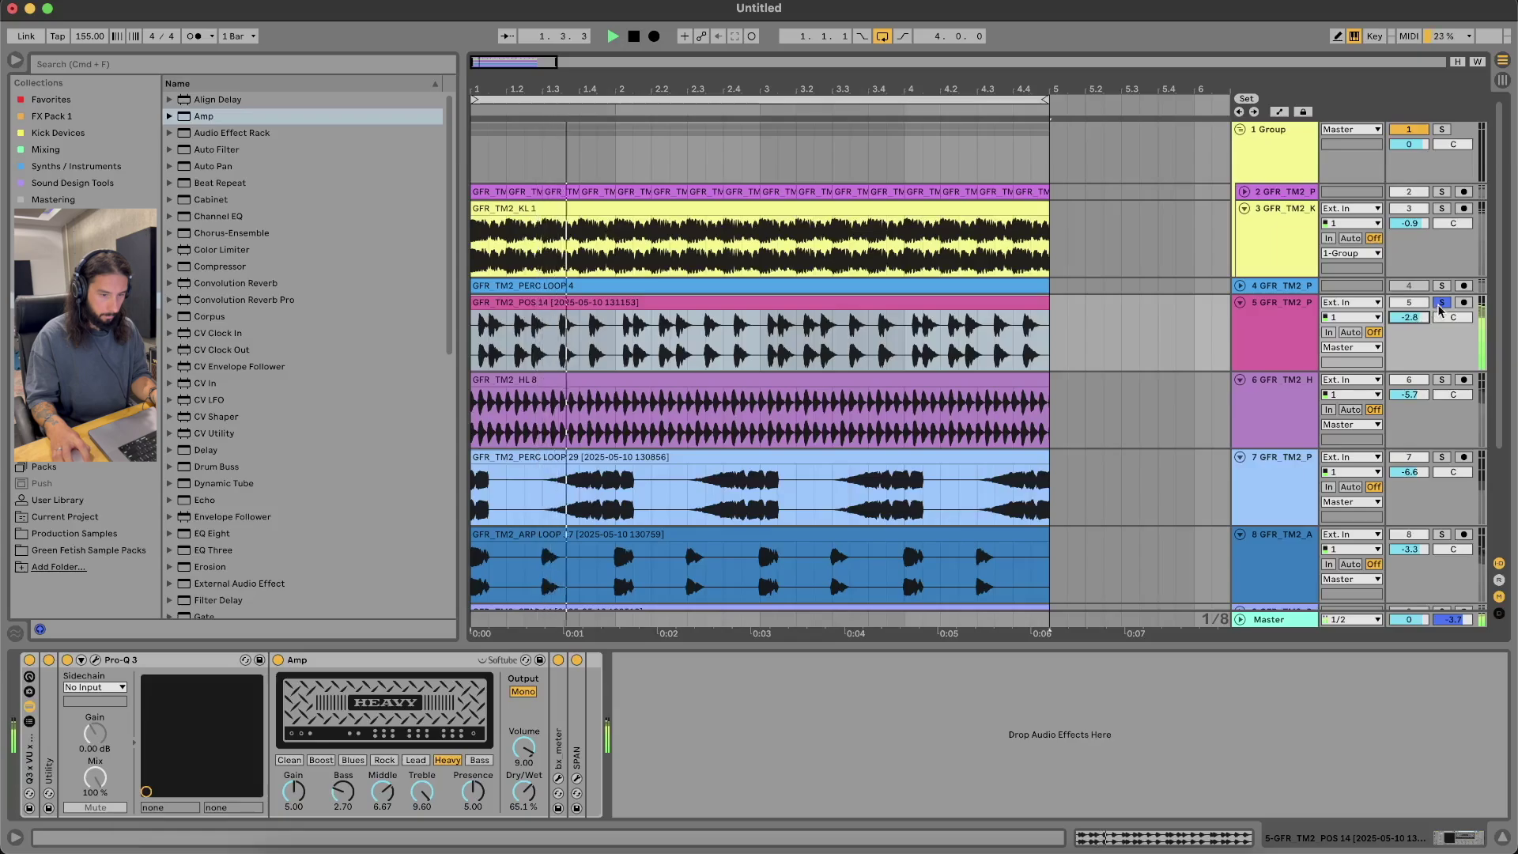
{"action": "left_click_drag", "start_coordinate": [1399, 316], "coordinate": [1399, 326]}
{"action": "left_click", "coordinate": [1443, 304]}
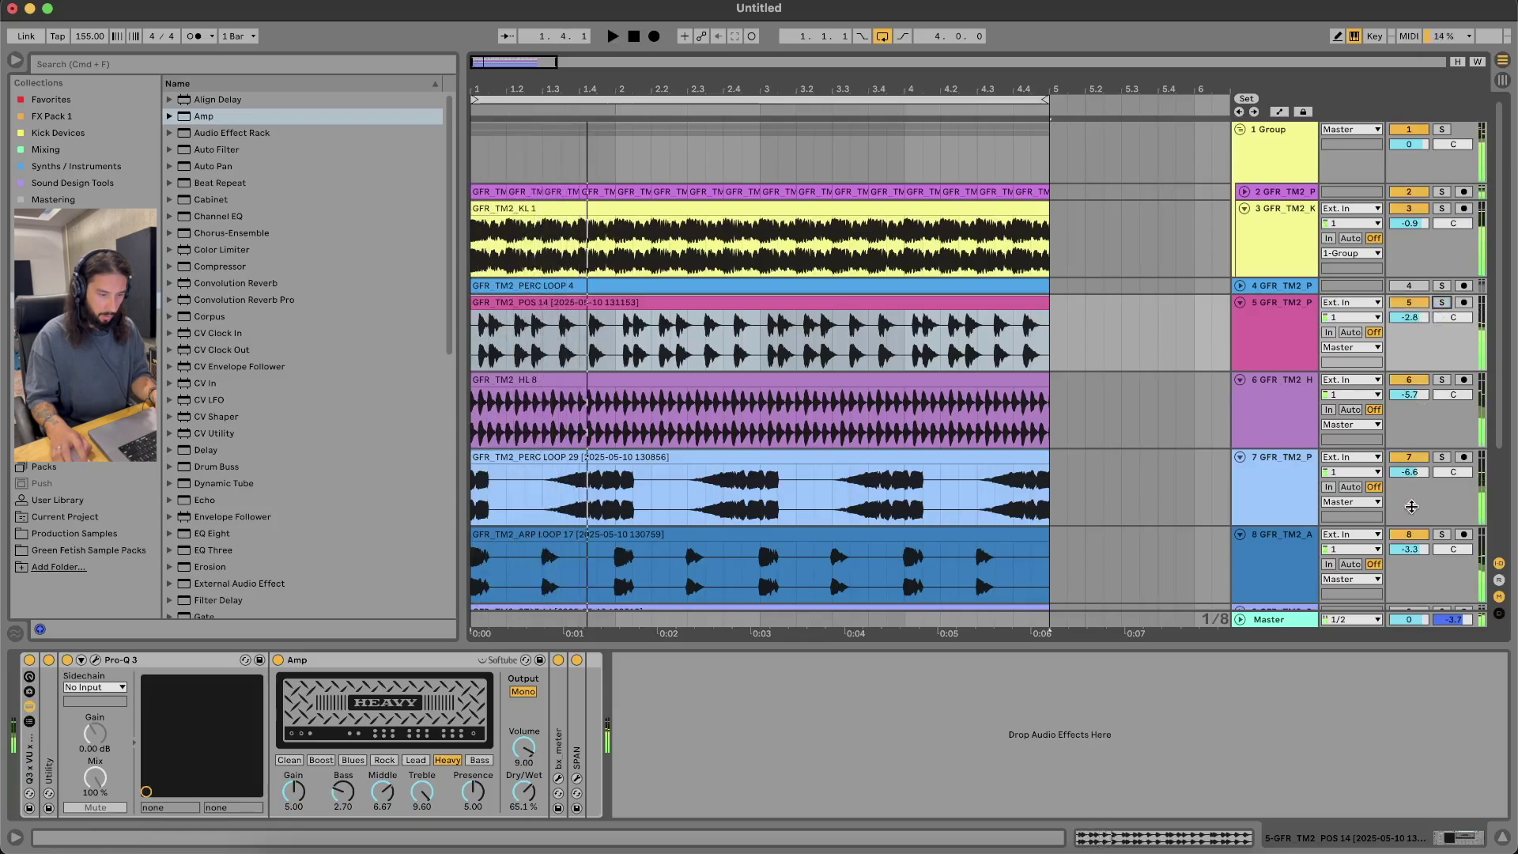
{"action": "scroll", "coordinate": [1411, 506], "scroll_direction": "down", "scroll_amount": 4}
{"action": "key", "text": "space"}
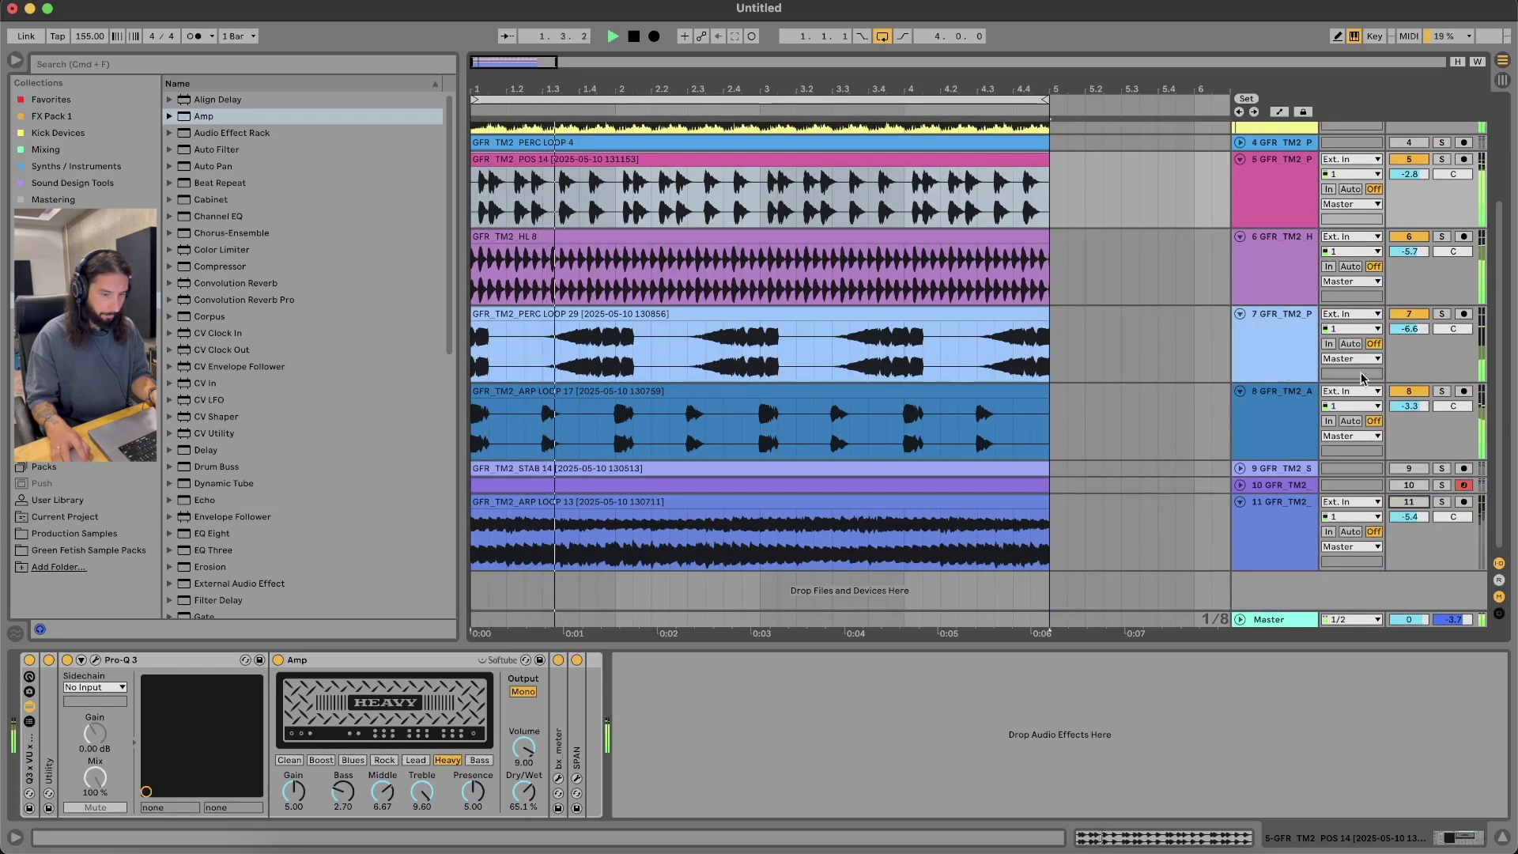
Deactivate and fold the ARP LOOP 17 and PERC LOOP 29 tracks
{"action": "left_click", "coordinate": [1240, 391]}
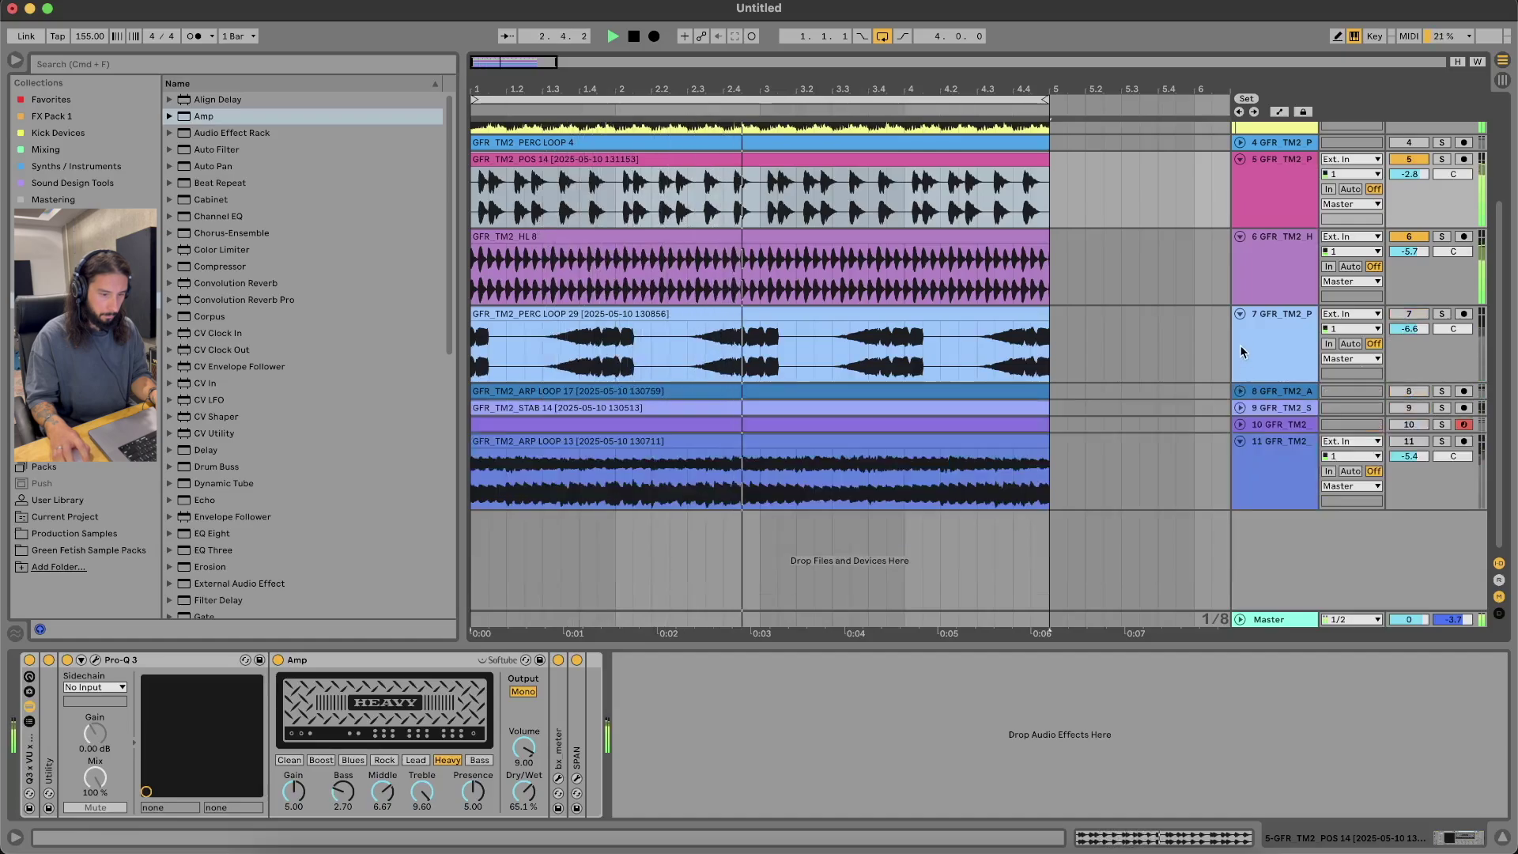
{"action": "left_click", "coordinate": [1240, 314]}
{"action": "scroll", "coordinate": [1238, 319], "scroll_direction": "up", "scroll_amount": 3}
Stop playback and split the POS 14 clip at the start of bar 3
{"action": "left_click", "coordinate": [791, 324]}
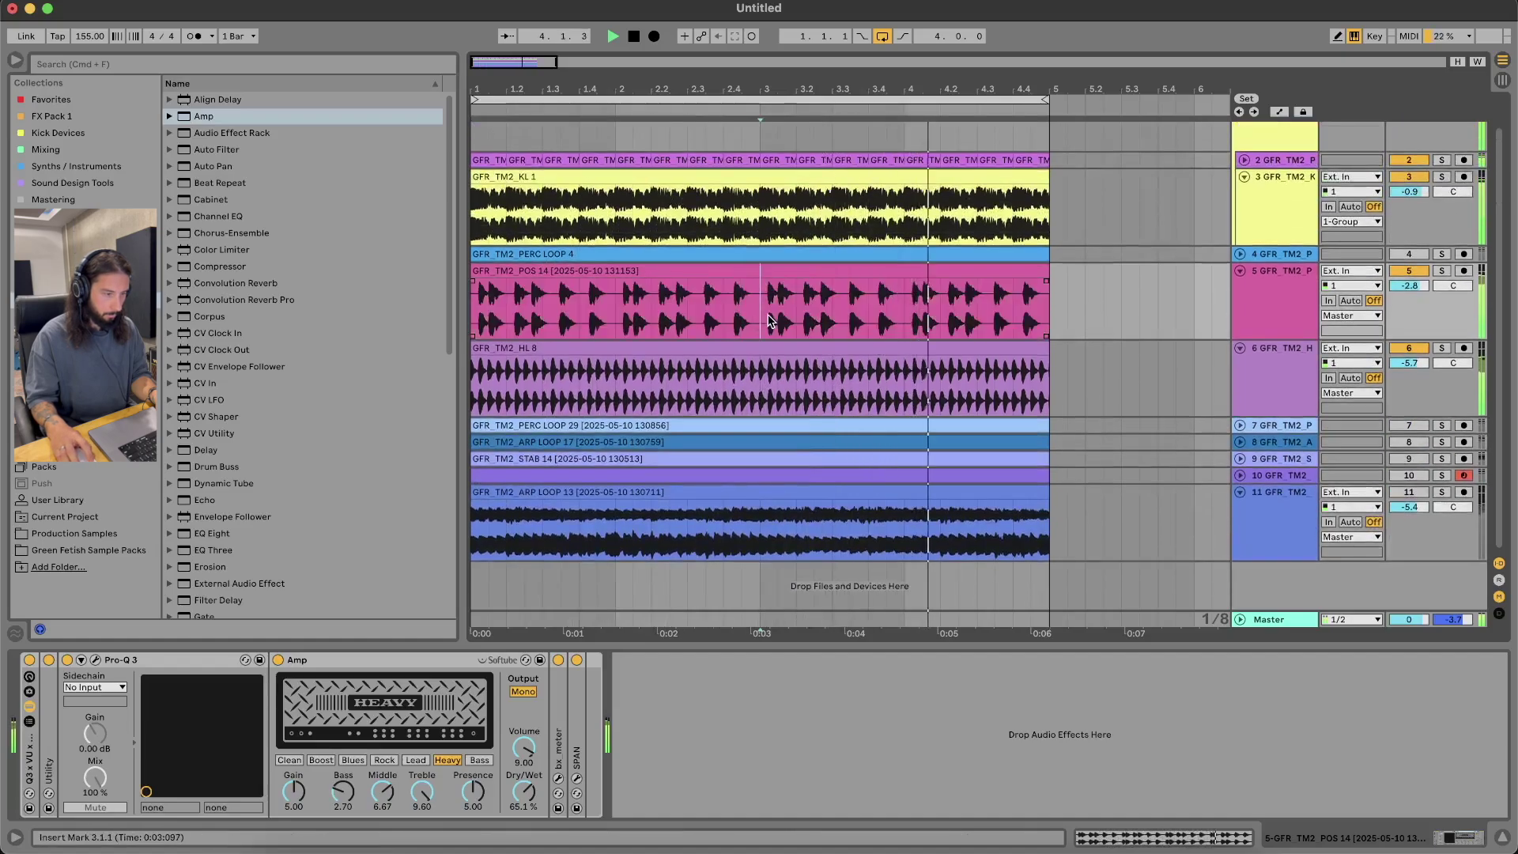
{"action": "left_click", "coordinate": [496, 313]}
{"action": "left_click", "coordinate": [761, 297]}
{"action": "key", "text": "space"}
{"action": "key", "text": "super+e"}
Duplicate the first three sixteenths of bar 3 in the POS 14 clip right after themselves and play from bar 3
{"action": "left_click_drag", "start_coordinate": [761, 289], "coordinate": [778, 287]}
{"action": "left_click", "coordinate": [794, 288]}
{"action": "key", "text": "plus"}
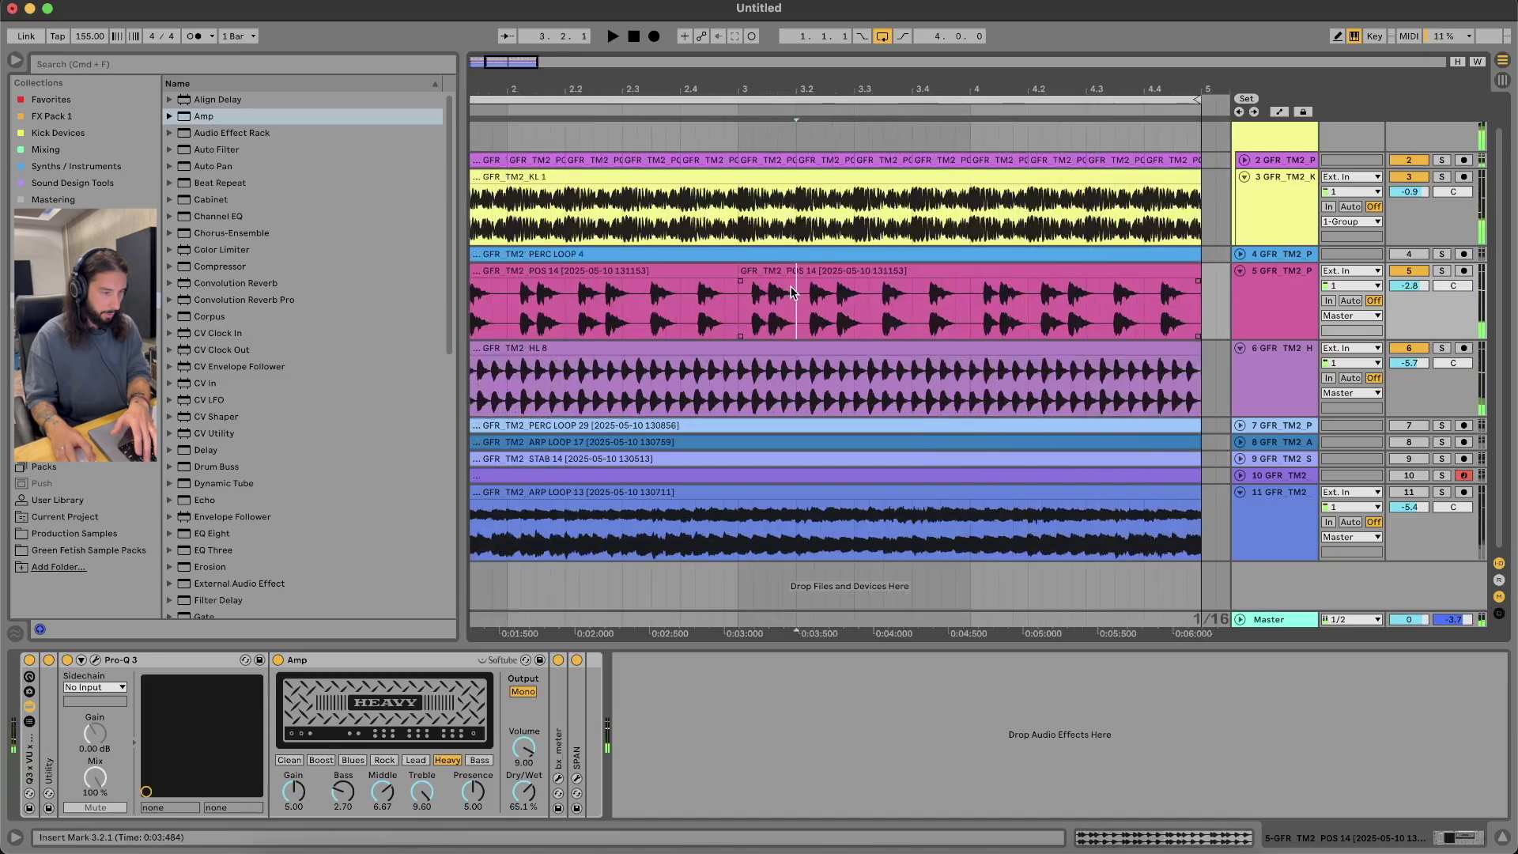
{"action": "key", "text": "plus"}
{"action": "left_click", "coordinate": [765, 307]}
{"action": "left_click_drag", "start_coordinate": [765, 307], "coordinate": [751, 301]}
{"action": "key", "text": "super+d"}
{"action": "left_click", "coordinate": [713, 334]}
{"action": "key", "text": "space"}
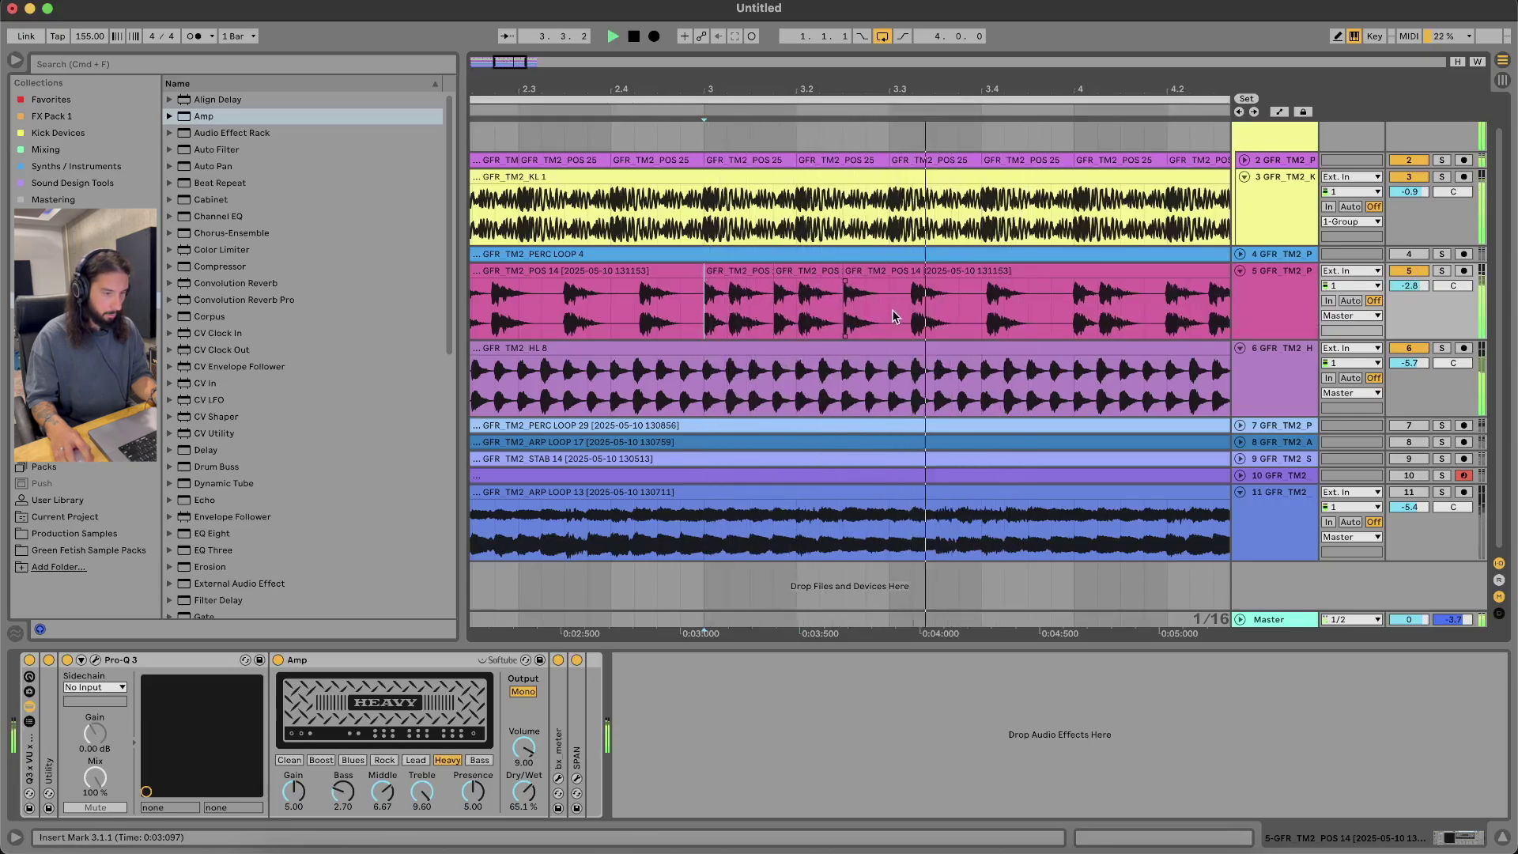
Replace bar 4 of the POS 14 pattern with a copy of the edited bar 3 and consolidate bars 3 and 4
{"action": "key", "text": "space"}
{"action": "left_click", "coordinate": [1056, 304]}
{"action": "left_click_drag", "start_coordinate": [1077, 299], "coordinate": [787, 316]}
{"action": "key", "text": "Delete"}
{"action": "left_click", "coordinate": [1104, 273]}
{"action": "key", "text": "Delete"}
{"action": "key", "text": "minus"}
{"action": "key", "text": "minus"}
{"action": "key", "text": "super+d"}
{"action": "key", "text": "super+j"}
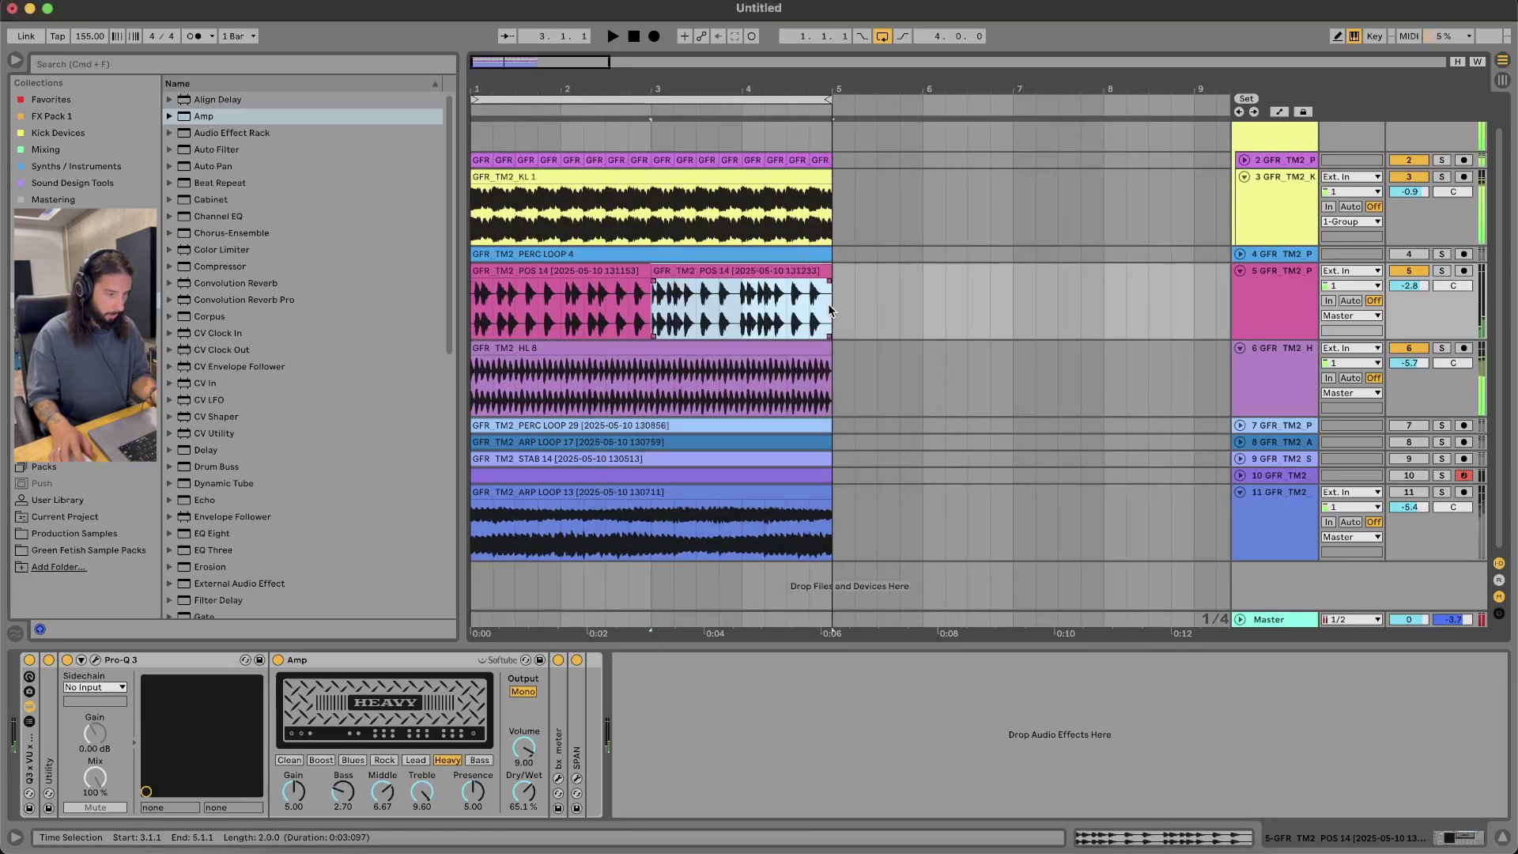
Move the consolidated two-bar POS 14 clip to bar 1, duplicate it into bars 3 and 4, and listen
{"action": "key", "text": "super+x"}
{"action": "left_click", "coordinate": [476, 300]}
{"action": "key", "text": "super+v"}
{"action": "key", "text": "super+d"}
{"action": "key", "text": "space"}
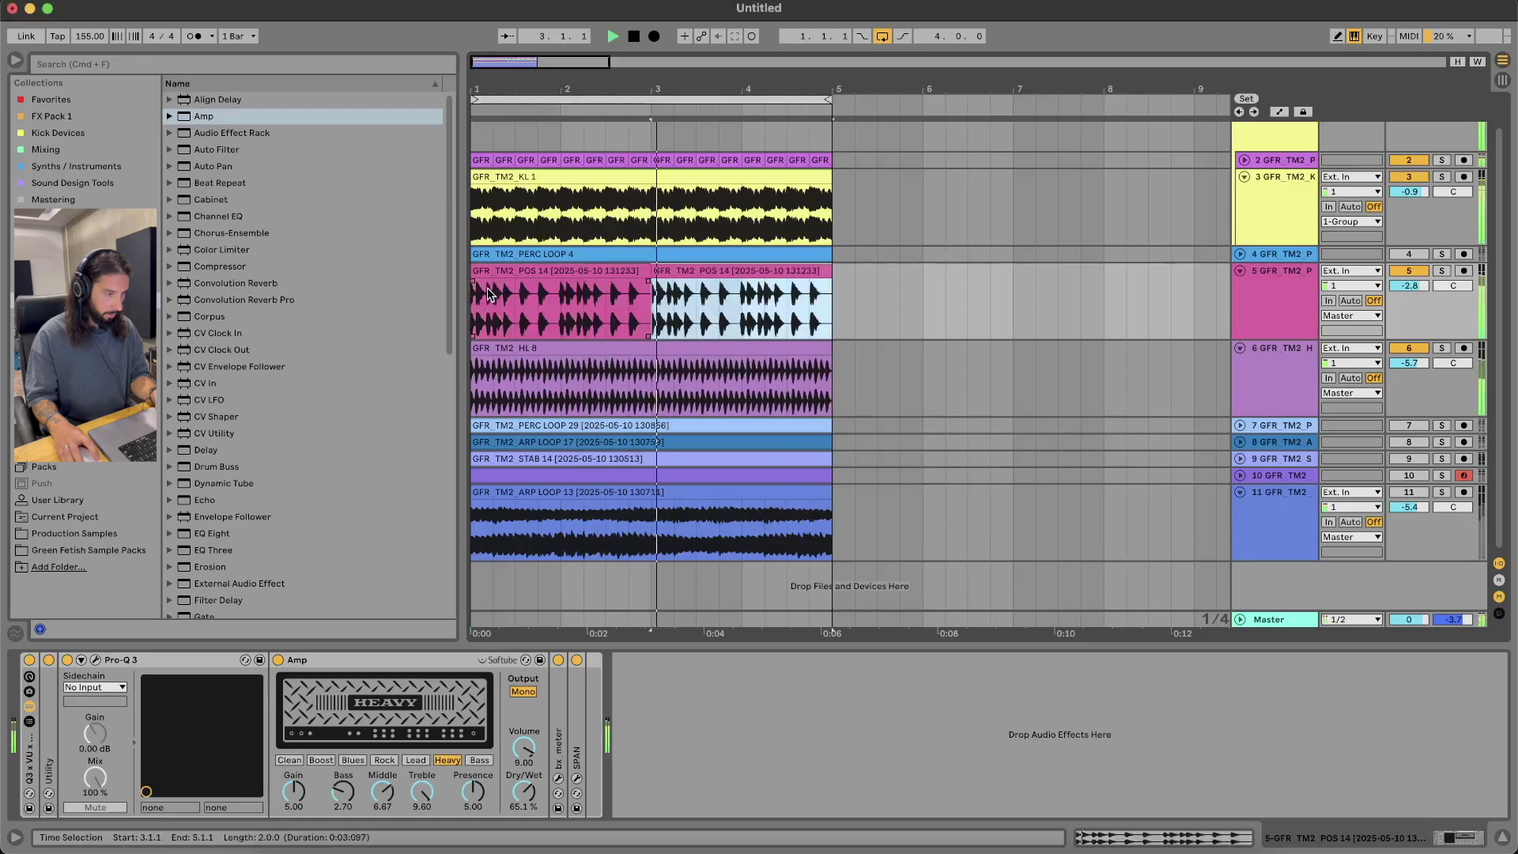
{"action": "left_click", "coordinate": [566, 310]}
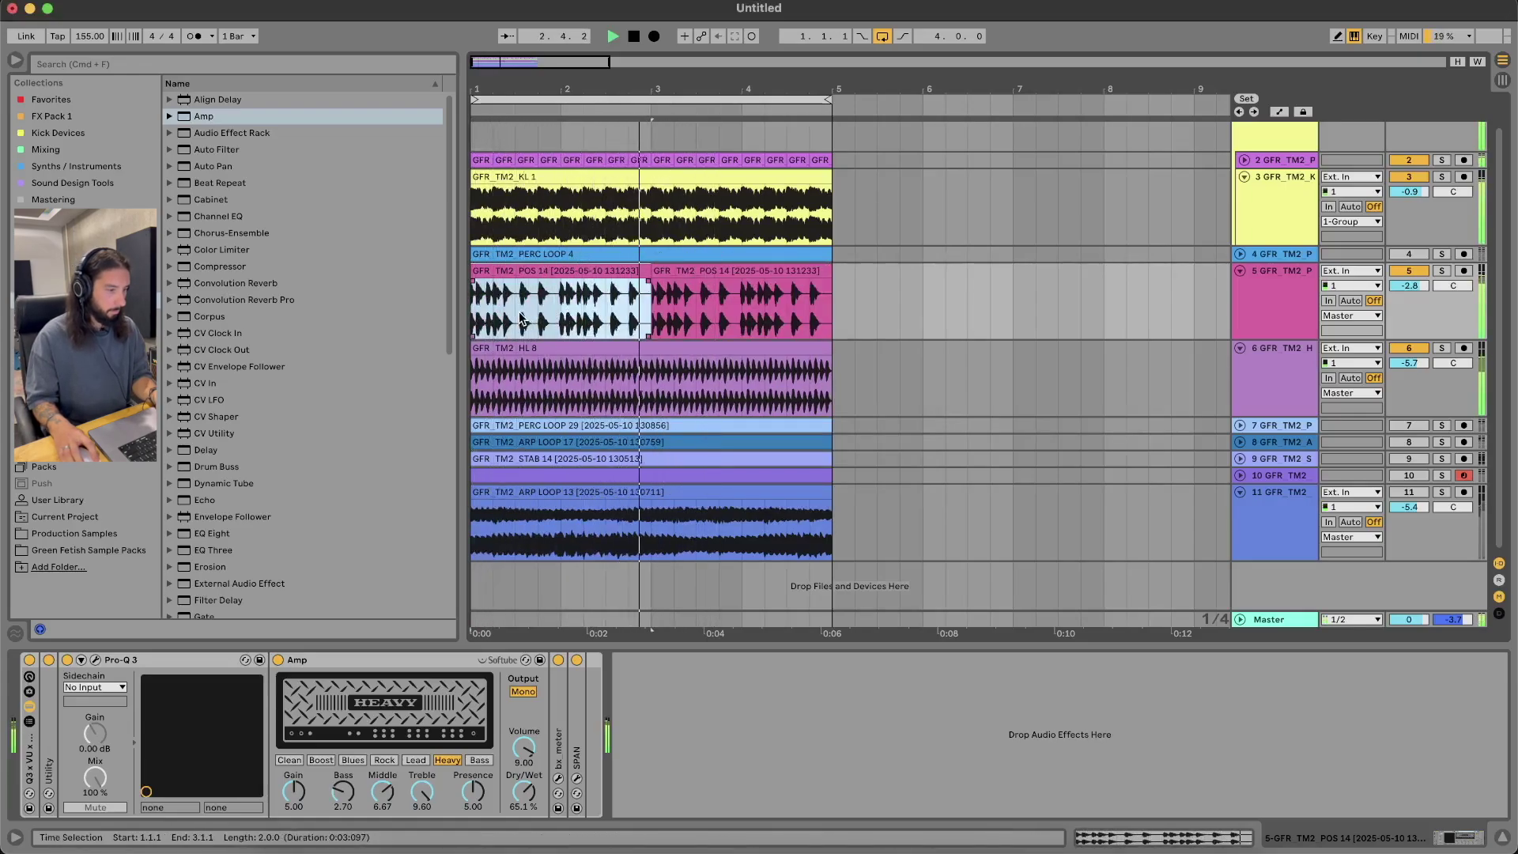
Repeat the first half bar of POS 14 up to 2.3, and duplicate bars 1 and 2 into bars 3 and 4
{"action": "left_click_drag", "start_coordinate": [517, 319], "coordinate": [473, 317]}
{"action": "key", "text": "space"}
{"action": "key", "text": "super+d"}
{"action": "key", "text": "super+d"}
{"action": "key", "text": "super+d"}
{"action": "key", "text": "super+z"}
{"action": "left_click_drag", "start_coordinate": [652, 310], "coordinate": [472, 311]}
{"action": "key", "text": "super+d"}
{"action": "key", "text": "space"}
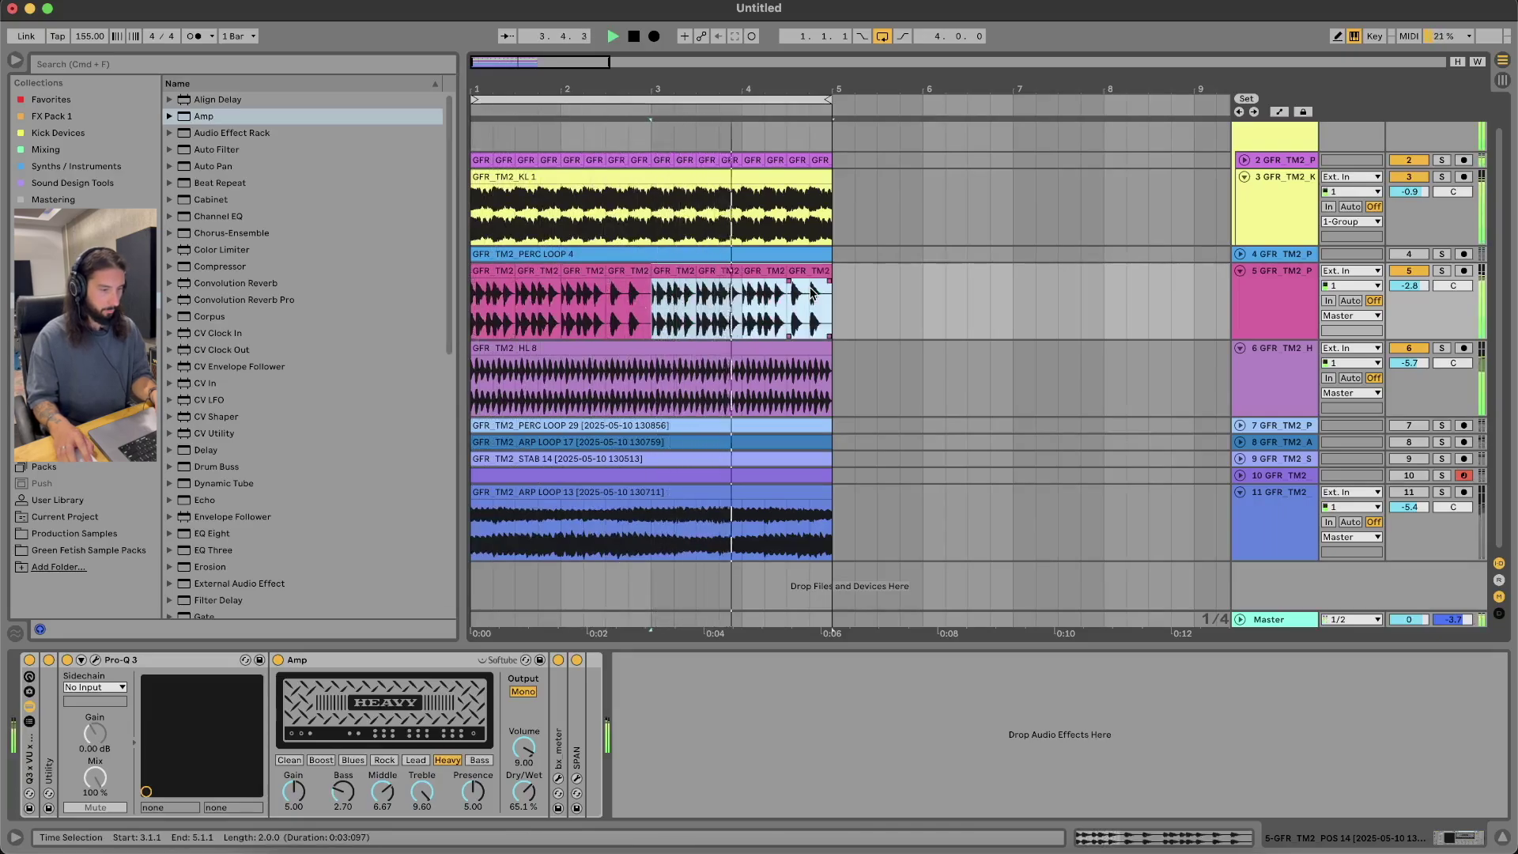
Audition the loop with ARP LOOP 13 activated, and deactivate that track again
{"action": "left_click", "coordinate": [790, 314]}
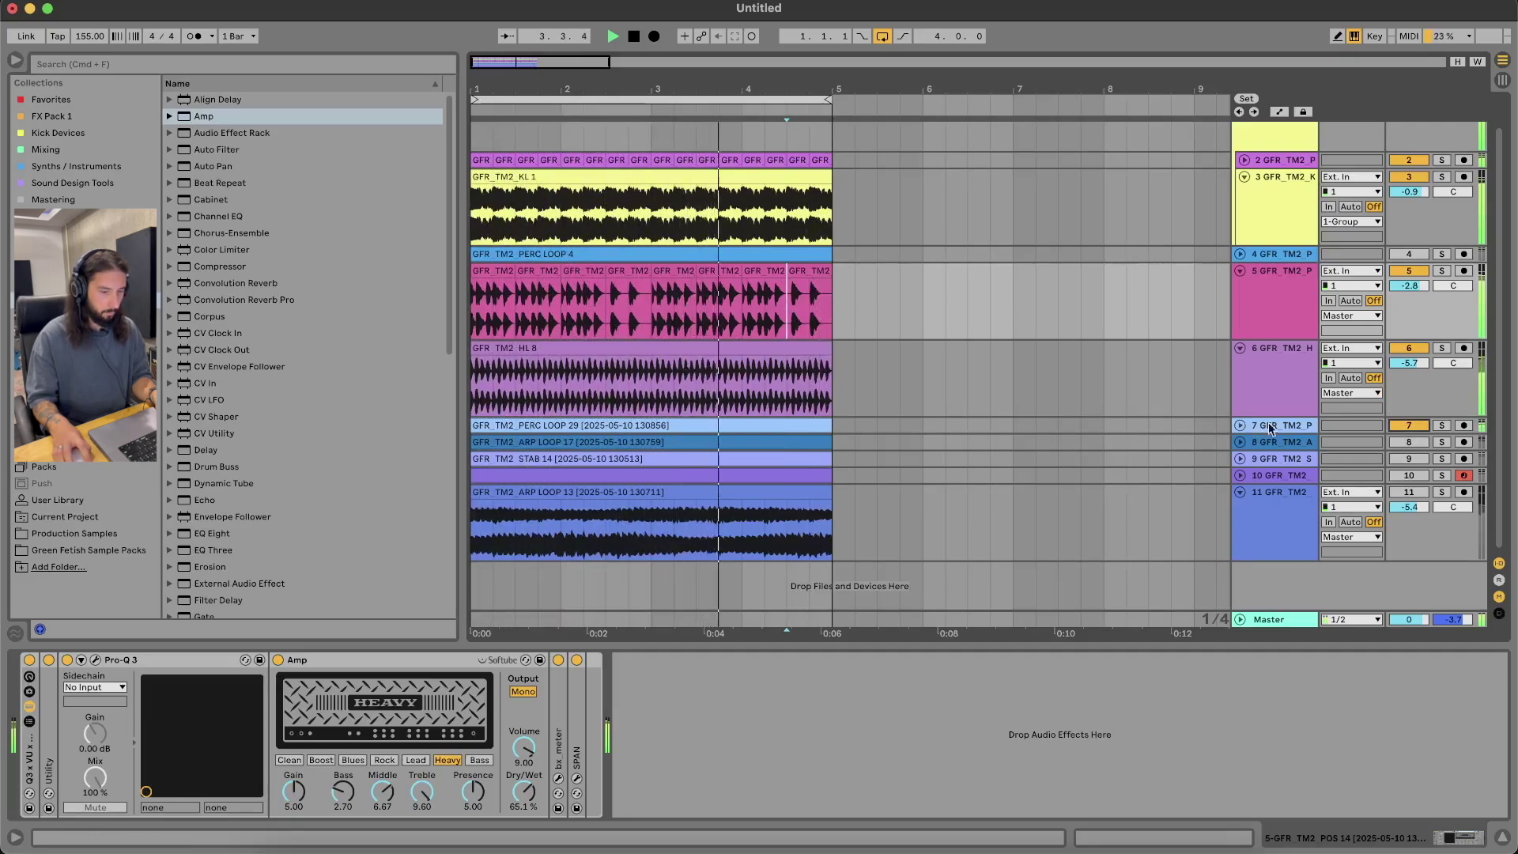
{"action": "left_click", "coordinate": [1407, 495]}
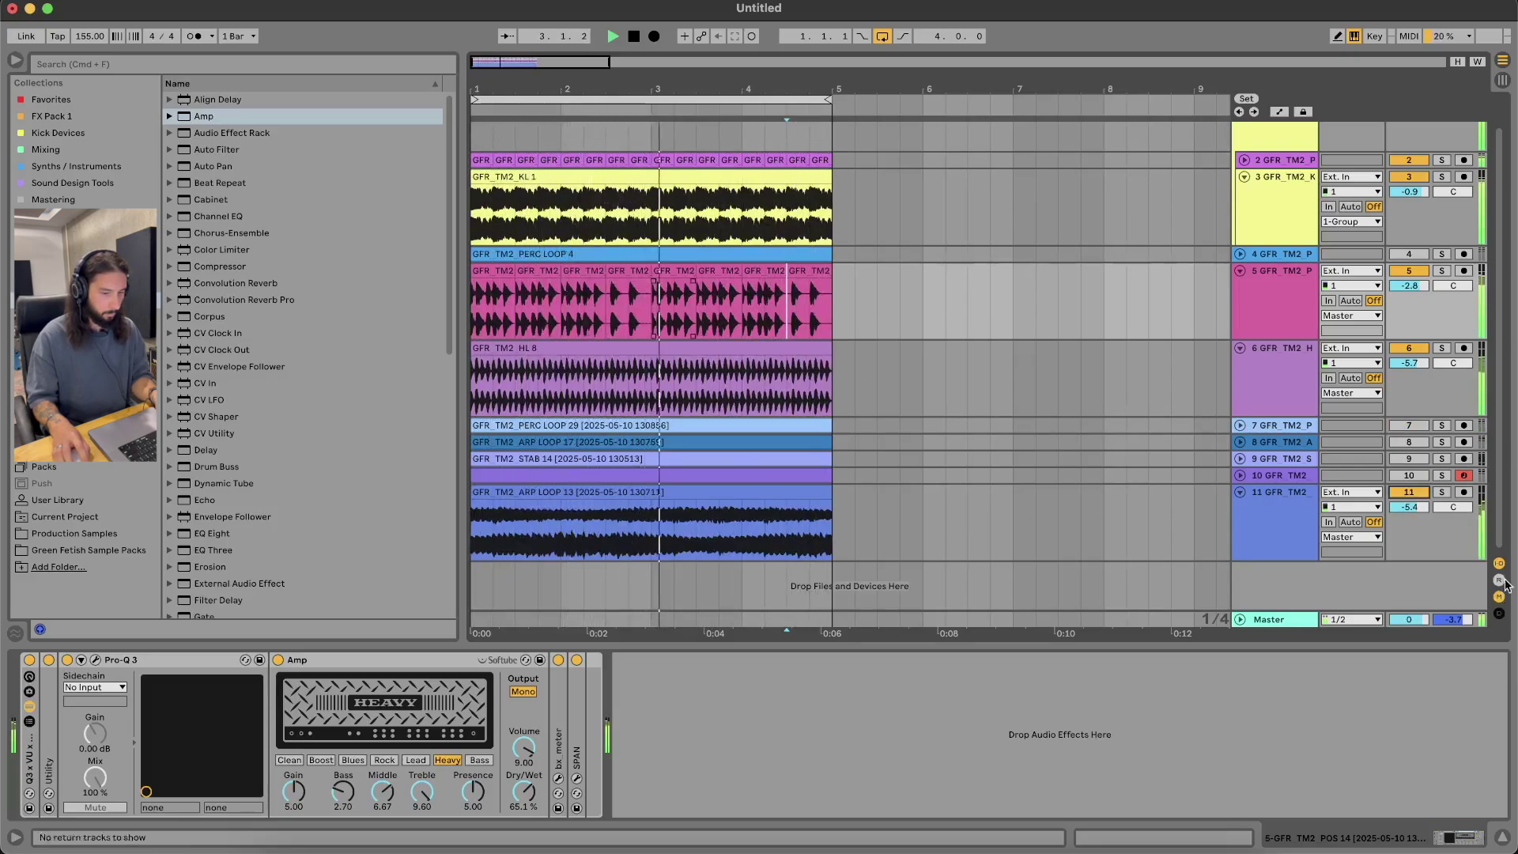
{"action": "left_click", "coordinate": [1409, 492]}
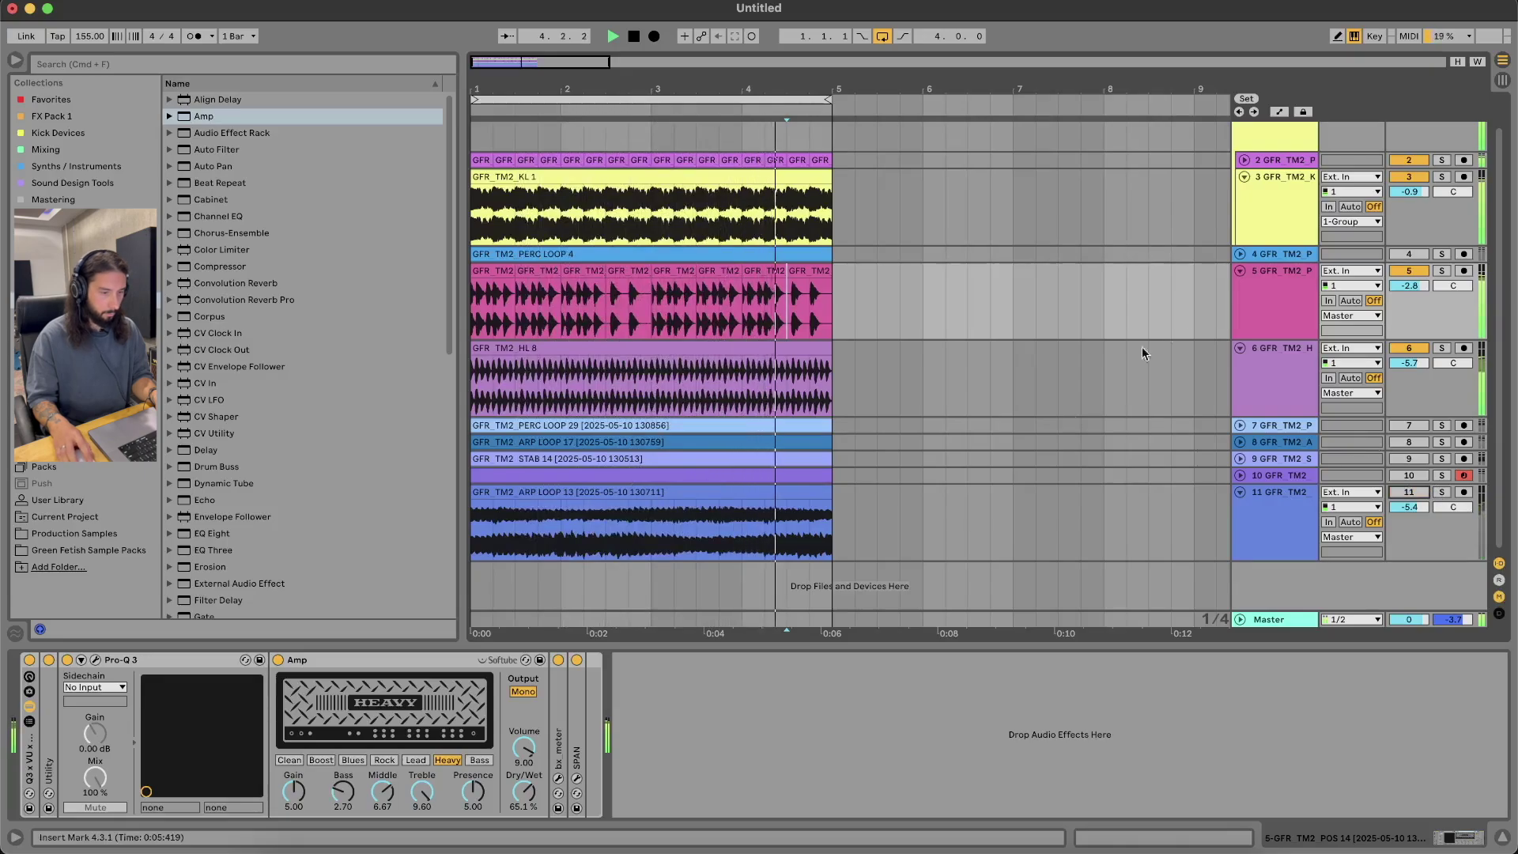
Insert an audio track below POS 14 and add the GFR_TM2_POS 27 one-shot from the sample packs to it
{"action": "left_click", "coordinate": [1282, 315]}
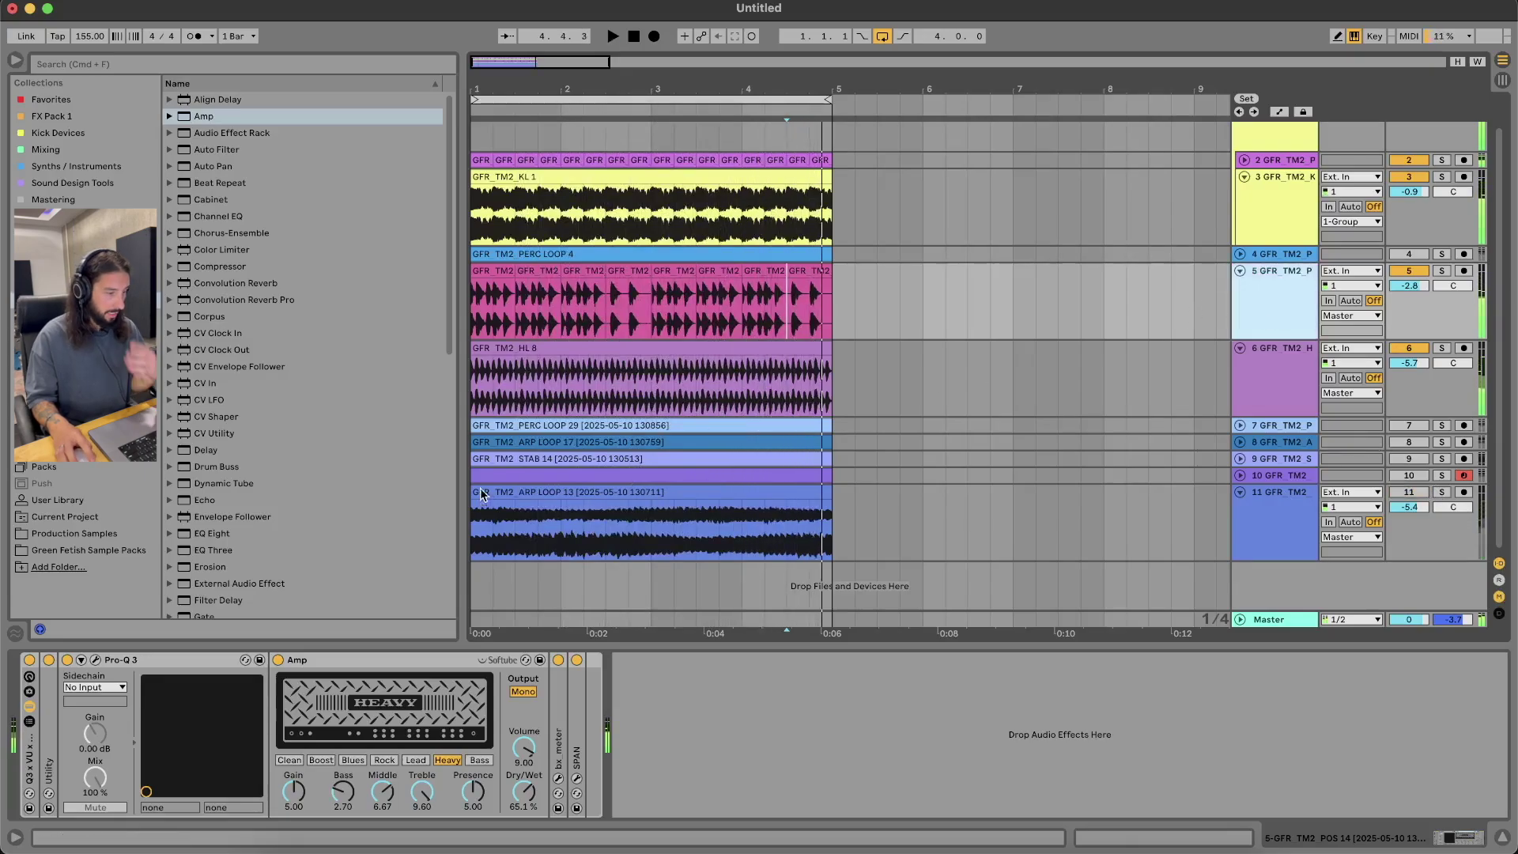
{"action": "key", "text": "super+t"}
{"action": "left_click", "coordinate": [130, 549]}
{"action": "left_click", "coordinate": [274, 479]}
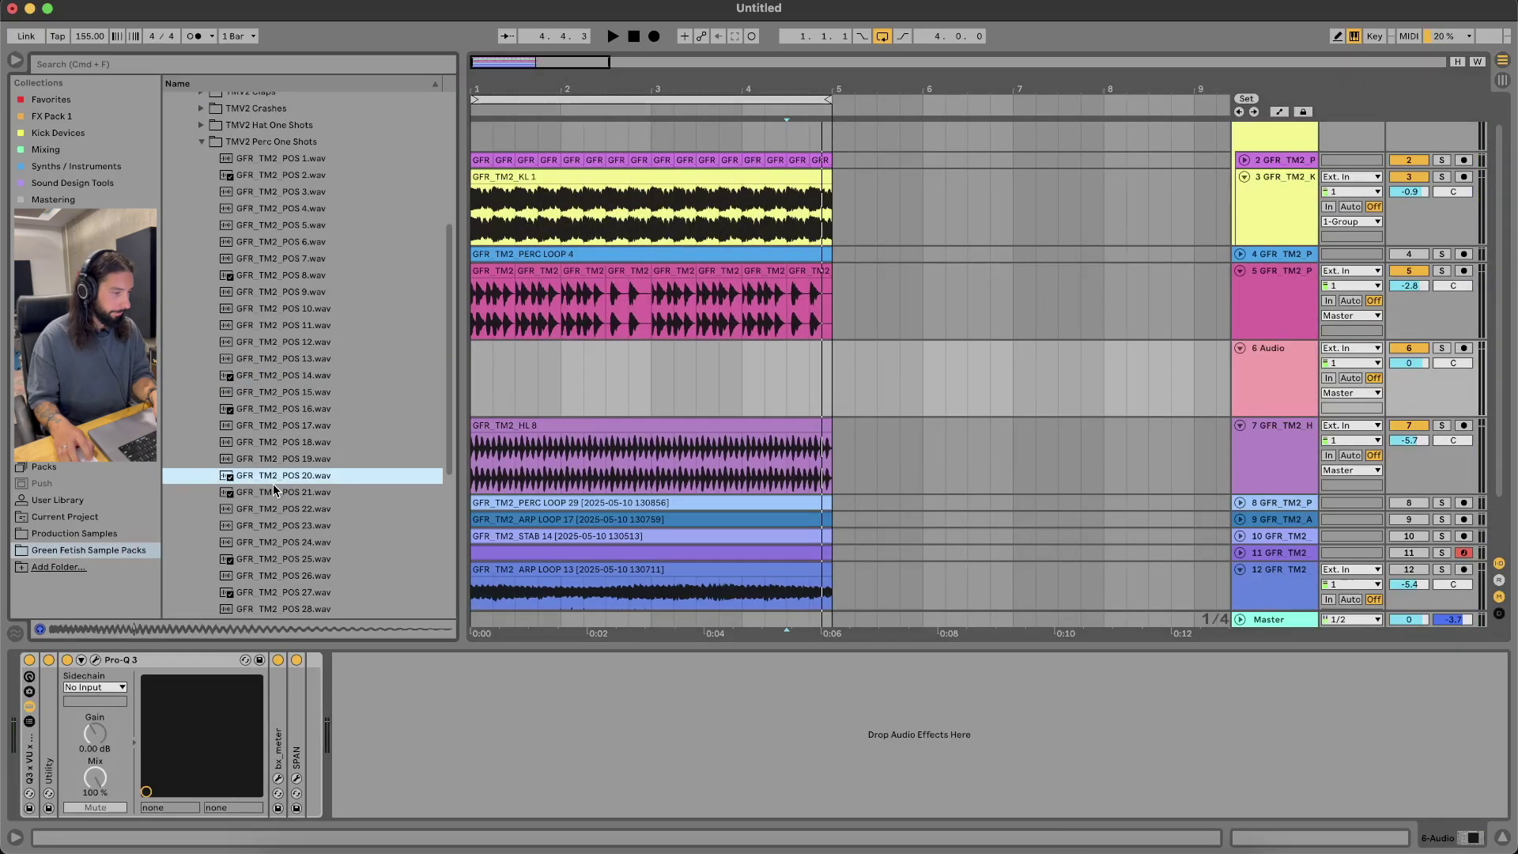
{"action": "scroll", "coordinate": [274, 488], "scroll_direction": "down", "scroll_amount": 3}
{"action": "left_click", "coordinate": [274, 488]}
{"action": "left_click_drag", "start_coordinate": [290, 488], "coordinate": [520, 379]}
Position the POS 27 hit at 1.2.4 and trim its tail to end at bar 2
{"action": "scroll", "coordinate": [530, 393], "scroll_direction": "up", "scroll_amount": 3}
{"action": "left_click_drag", "start_coordinate": [661, 348], "coordinate": [646, 349]}
{"action": "left_click", "coordinate": [629, 371]}
{"action": "left_click_drag", "start_coordinate": [800, 369], "coordinate": [702, 375]}
{"action": "left_click_drag", "start_coordinate": [660, 376], "coordinate": [556, 379]}
{"action": "left_click", "coordinate": [551, 409]}
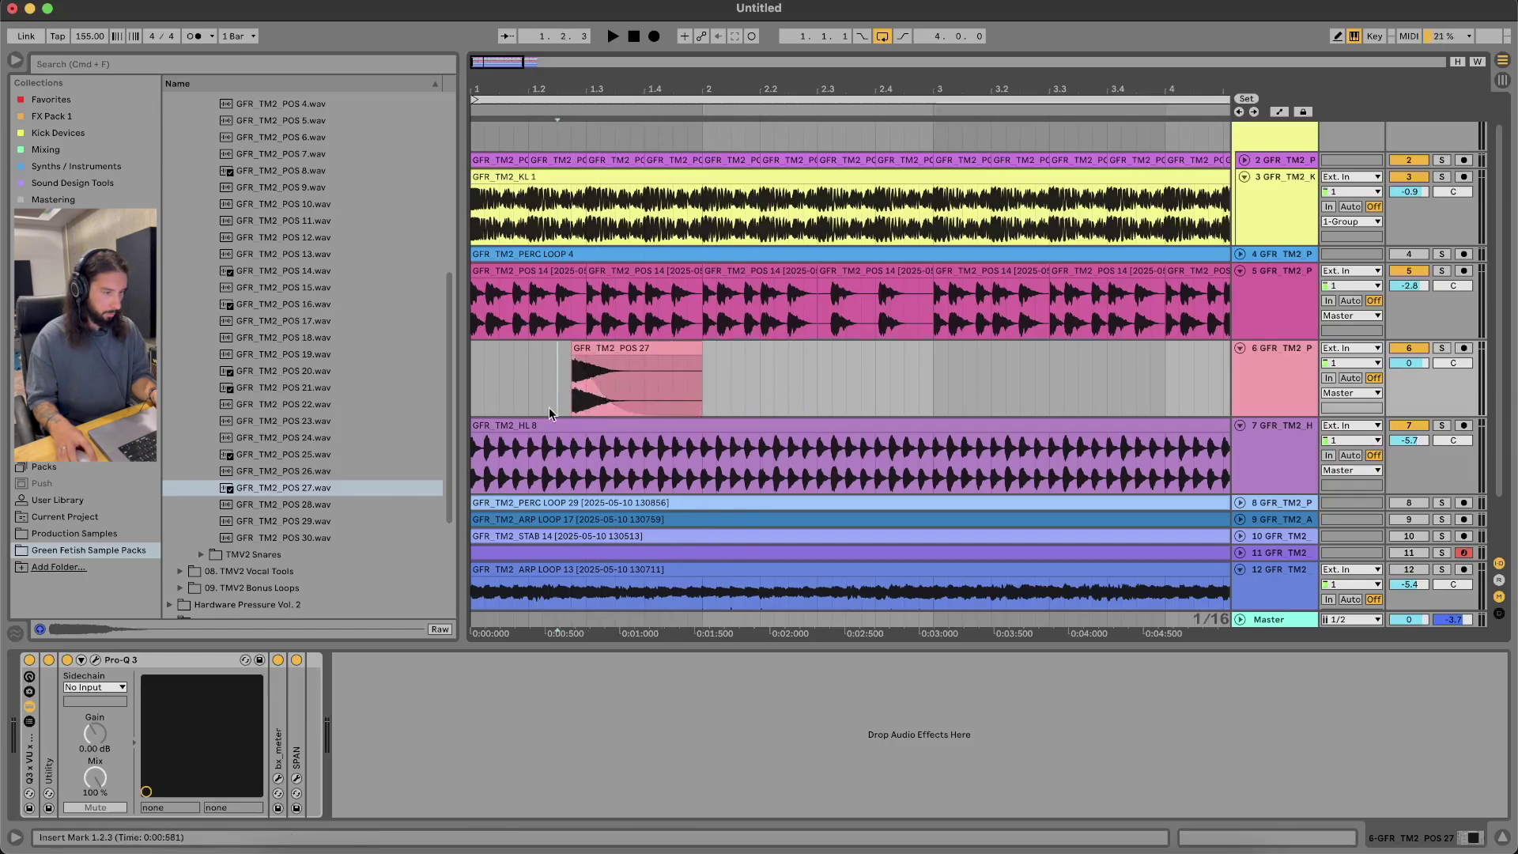
Duplicate bars 1 and 2 of the POS 27 track into bars 3 and 4
{"action": "key", "text": "minus"}
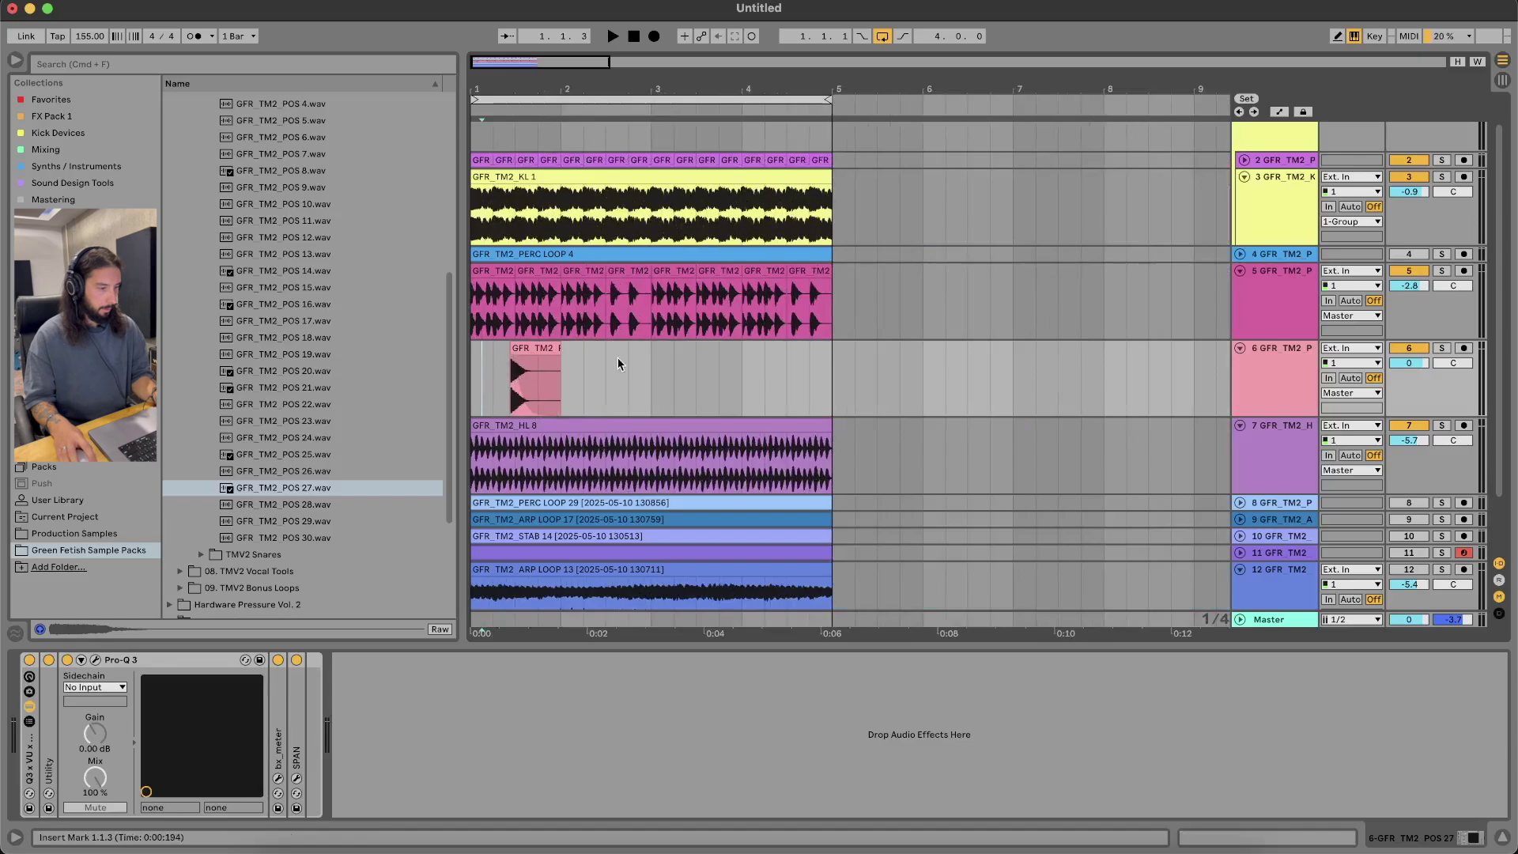
{"action": "left_click_drag", "start_coordinate": [651, 370], "coordinate": [278, 379]}
{"action": "key", "text": "super+d"}
{"action": "left_click", "coordinate": [606, 379]}
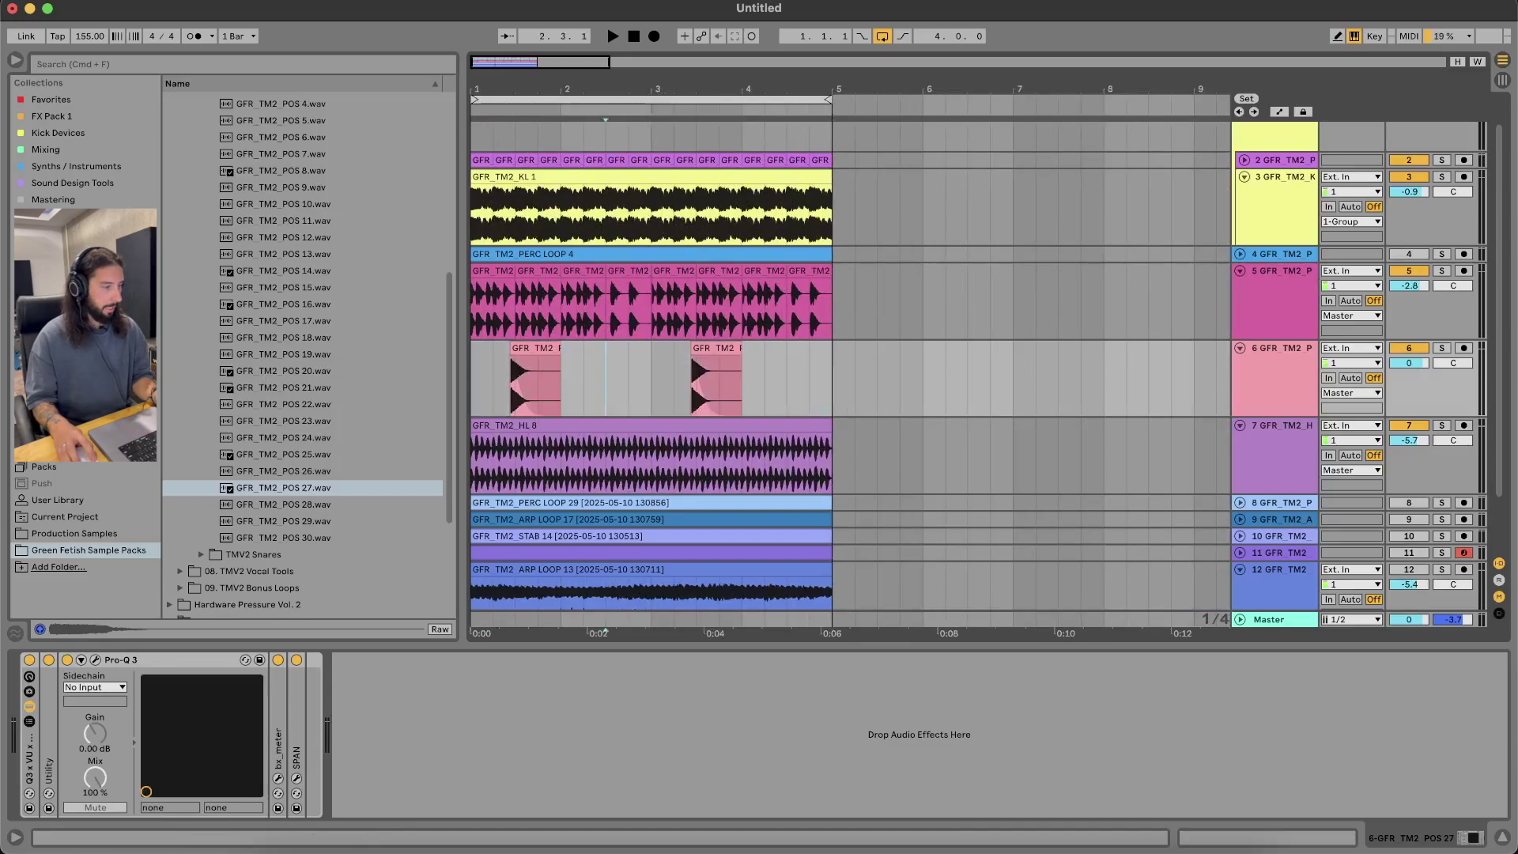
Add a Delay to the POS 27 track and lower the track volume to -5.5 dB during playback
{"action": "left_click", "coordinate": [79, 300]}
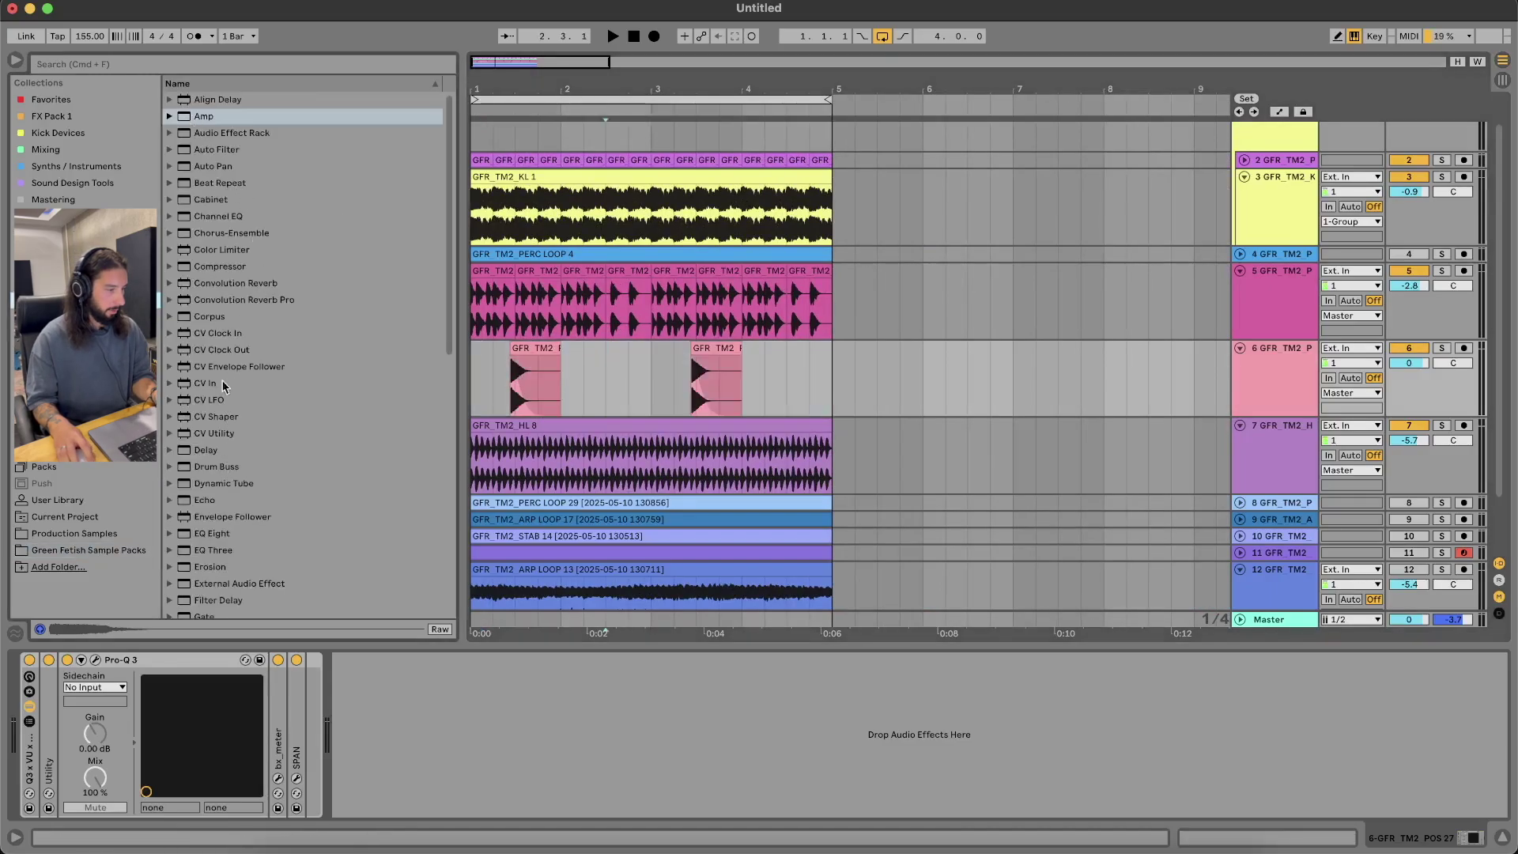
{"action": "double_click", "coordinate": [208, 450]}
{"action": "left_click", "coordinate": [477, 392]}
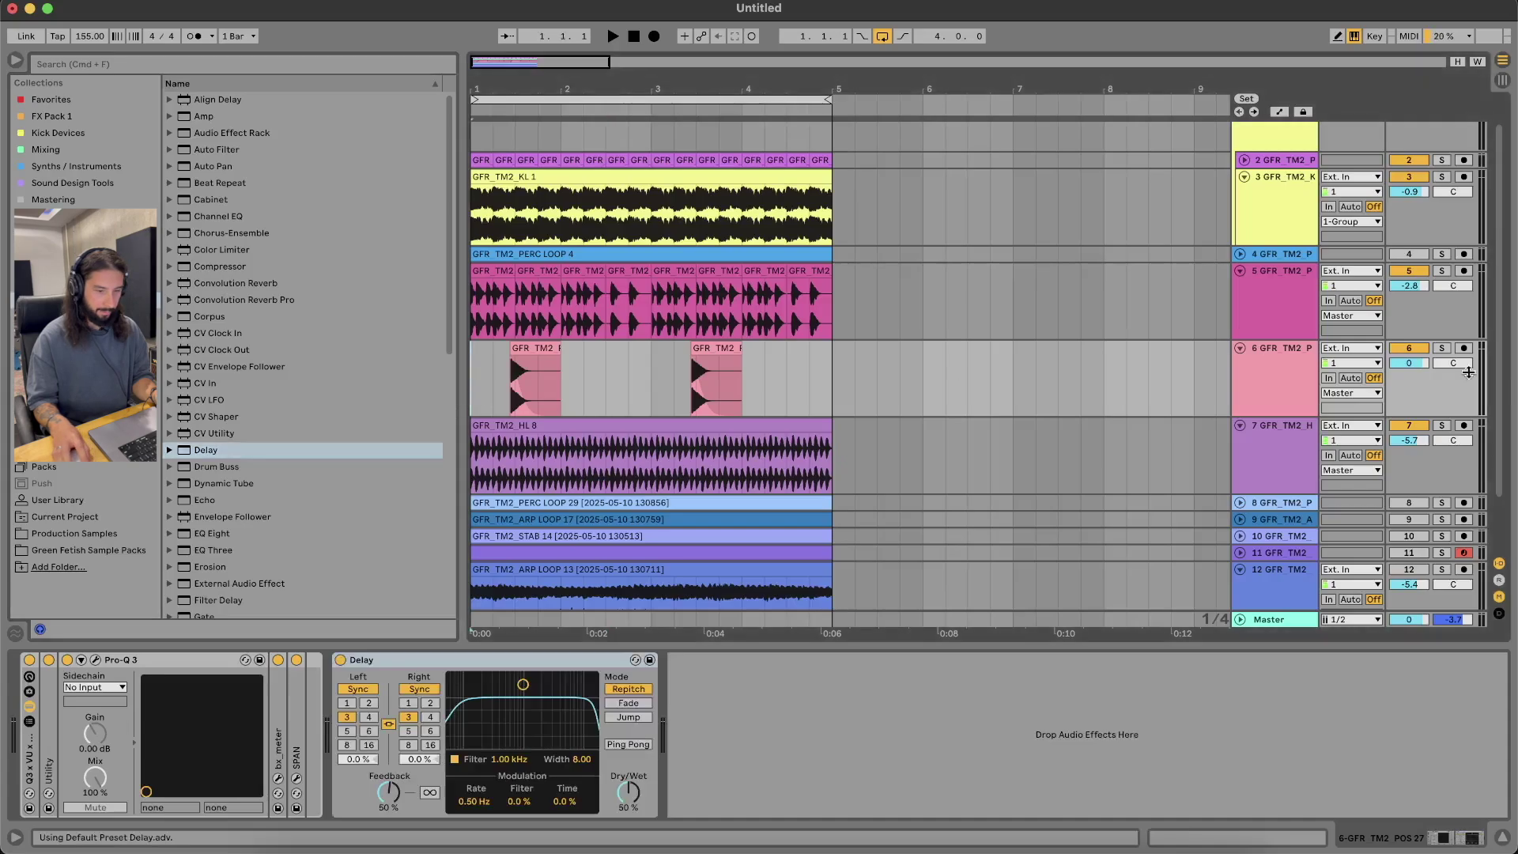
{"action": "key", "text": "space"}
{"action": "left_click_drag", "start_coordinate": [1409, 363], "coordinate": [1409, 380]}
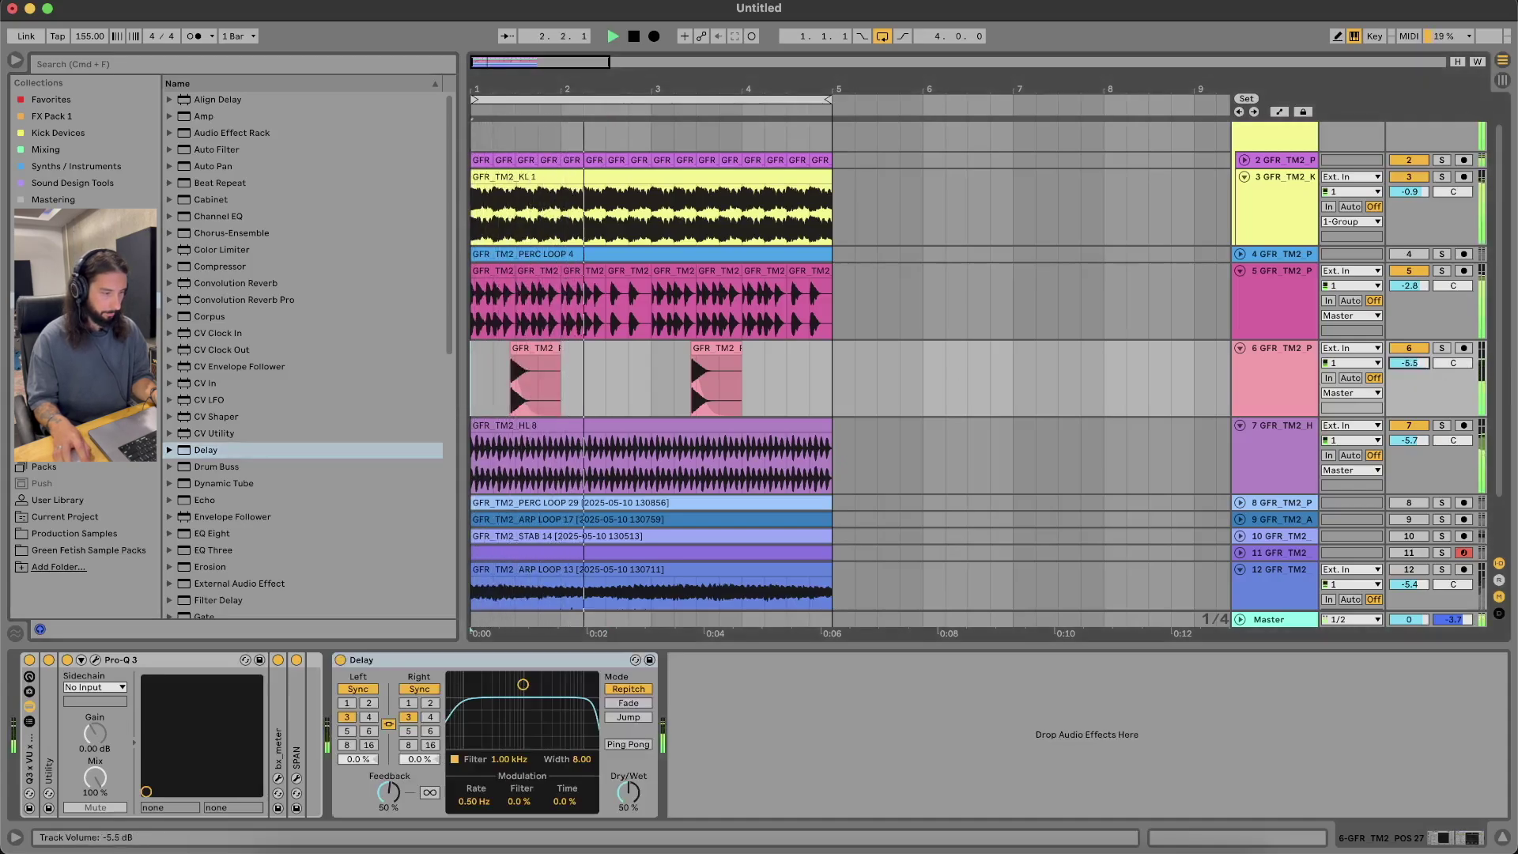
Stop playback and move the Delay directly after Pro-Q 3, ahead of the bx_meter and SPAN plug-ins
{"action": "left_click", "coordinate": [638, 393]}
{"action": "key", "text": "space"}
{"action": "left_click_drag", "start_coordinate": [372, 660], "coordinate": [282, 687]}
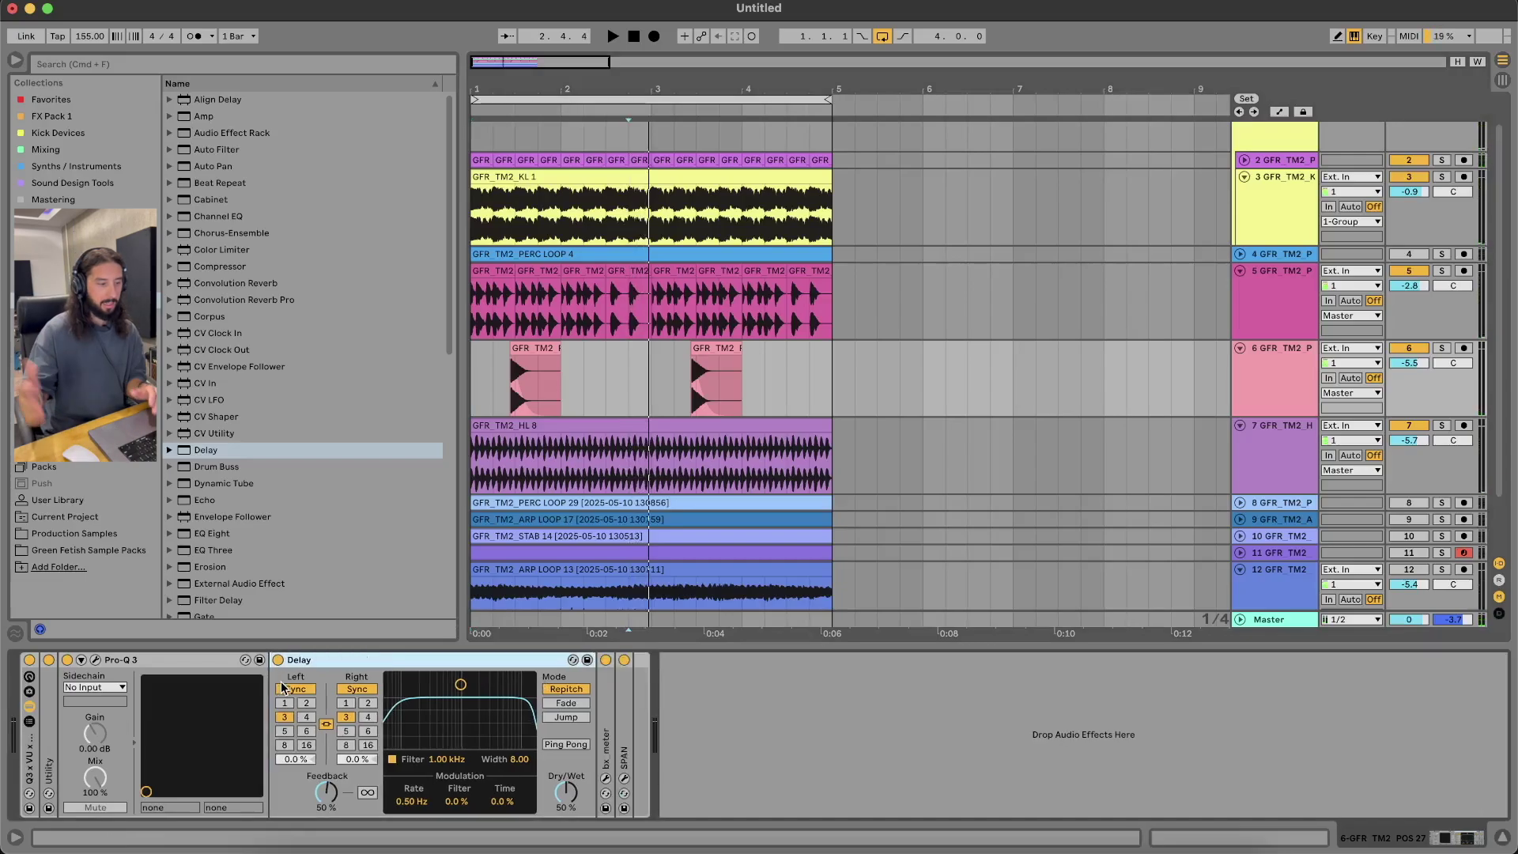
Deactivate POS 14, activate PERC LOOP 4 and ARP LOOP 17, and unfold the ARP LOOP 17 track during playback
{"action": "key", "text": "space"}
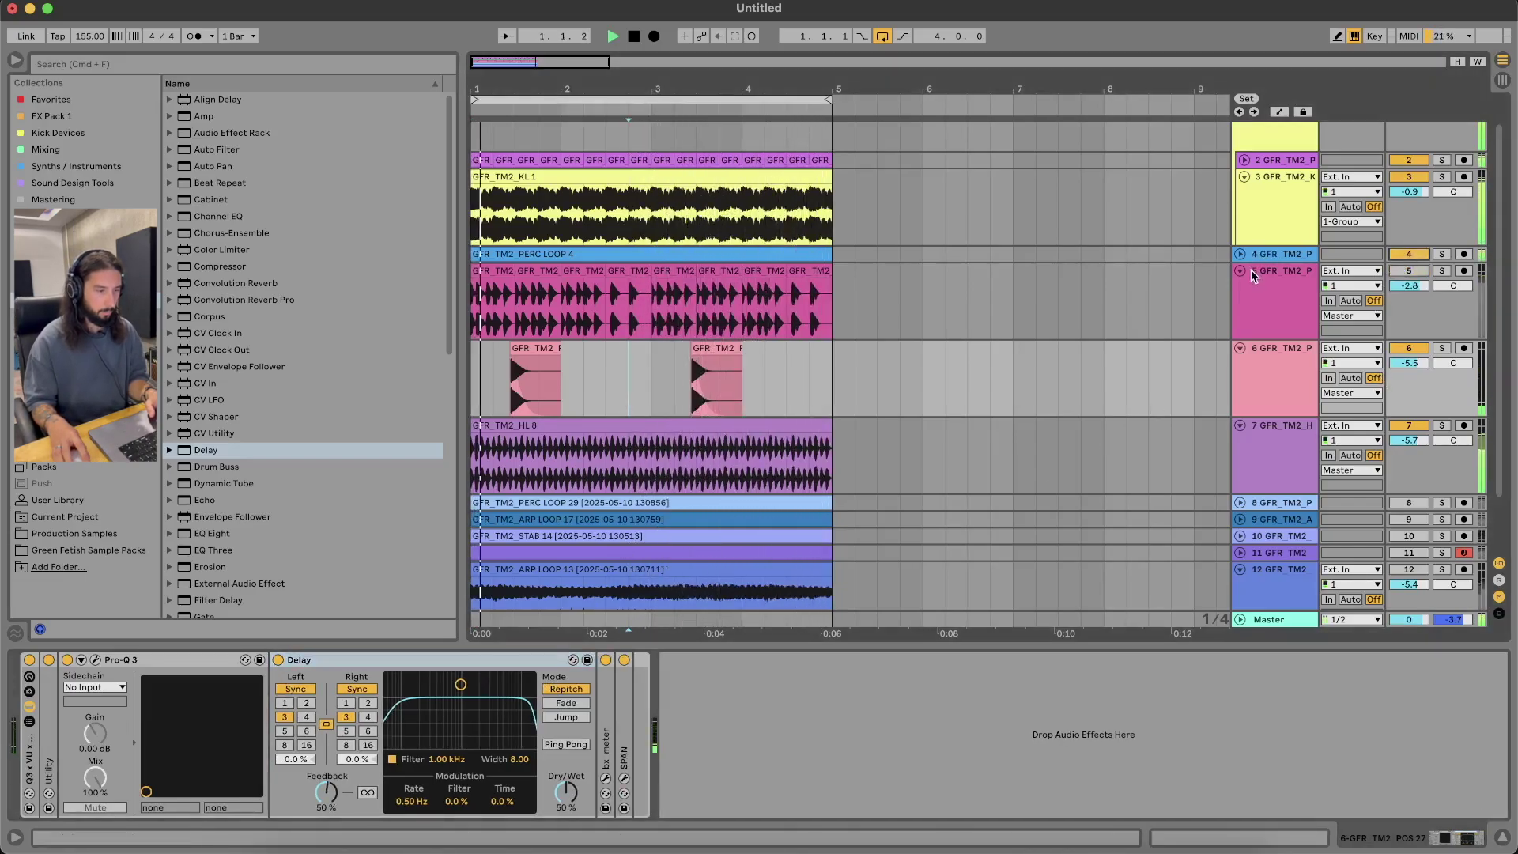
{"action": "scroll", "coordinate": [1051, 410], "scroll_direction": "down", "scroll_amount": 3}
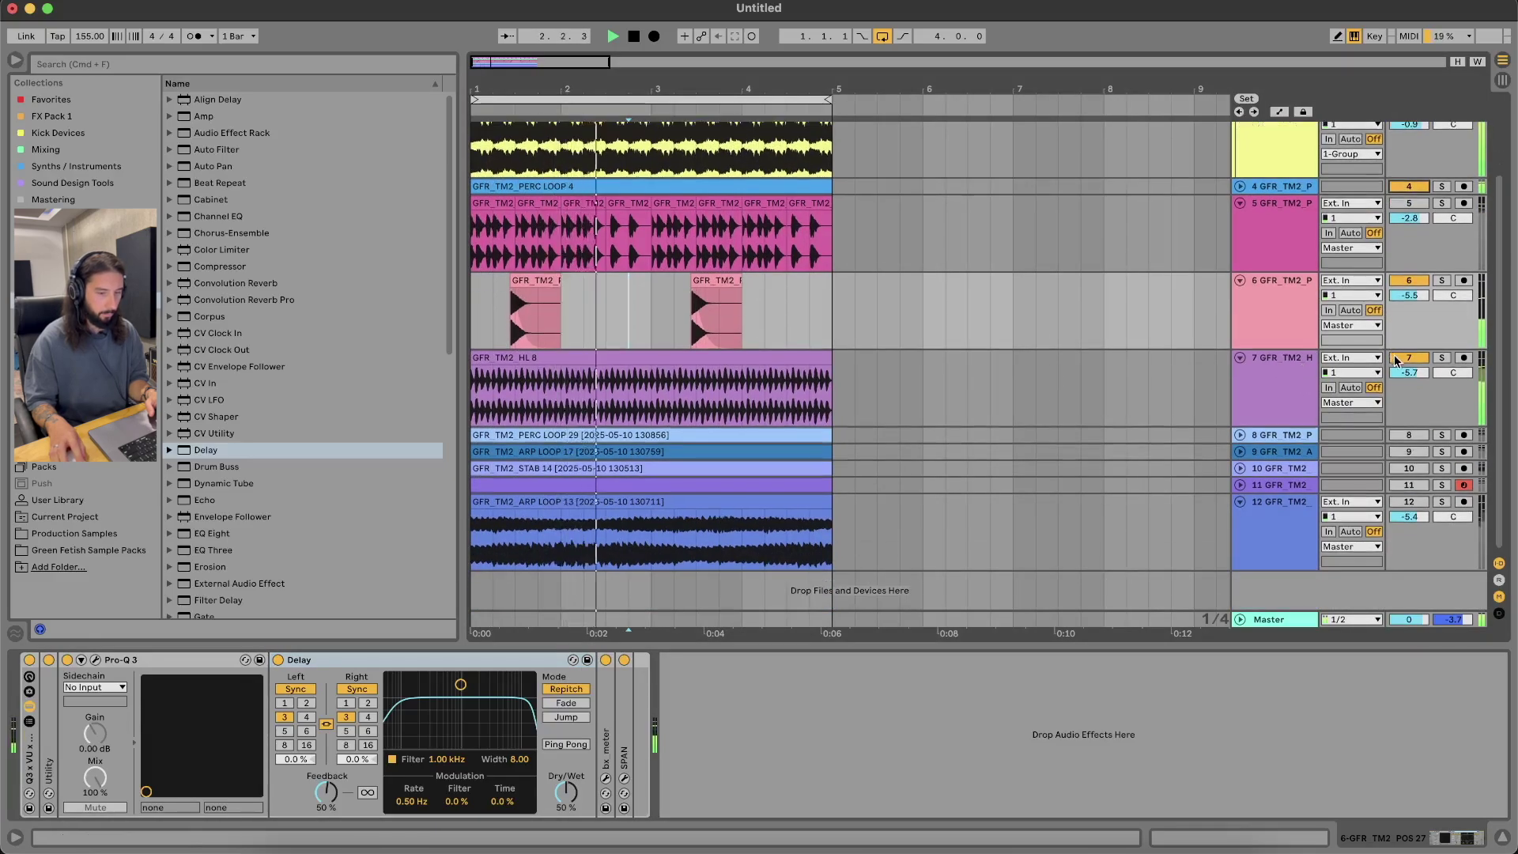
{"action": "left_click", "coordinate": [1408, 452]}
{"action": "left_click", "coordinate": [1240, 451]}
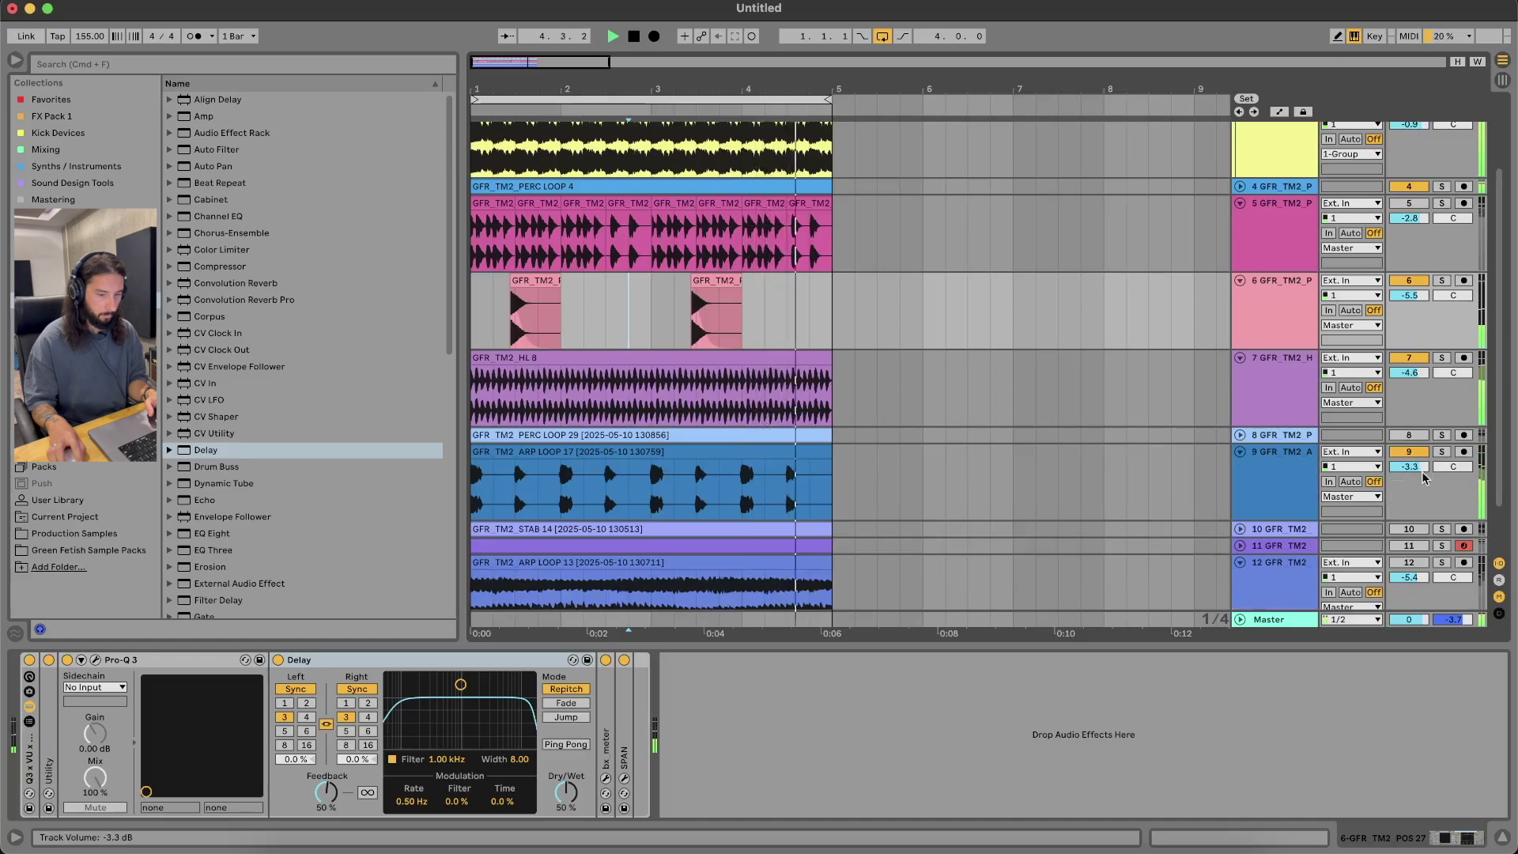
Set ARP LOOP 17 to -3.8 dB, move its track directly below POS 27, and play the loop from bar 1
{"action": "left_click", "coordinate": [1244, 481]}
{"action": "key", "text": "space"}
{"action": "left_click_drag", "start_coordinate": [1251, 376], "coordinate": [1244, 373]}
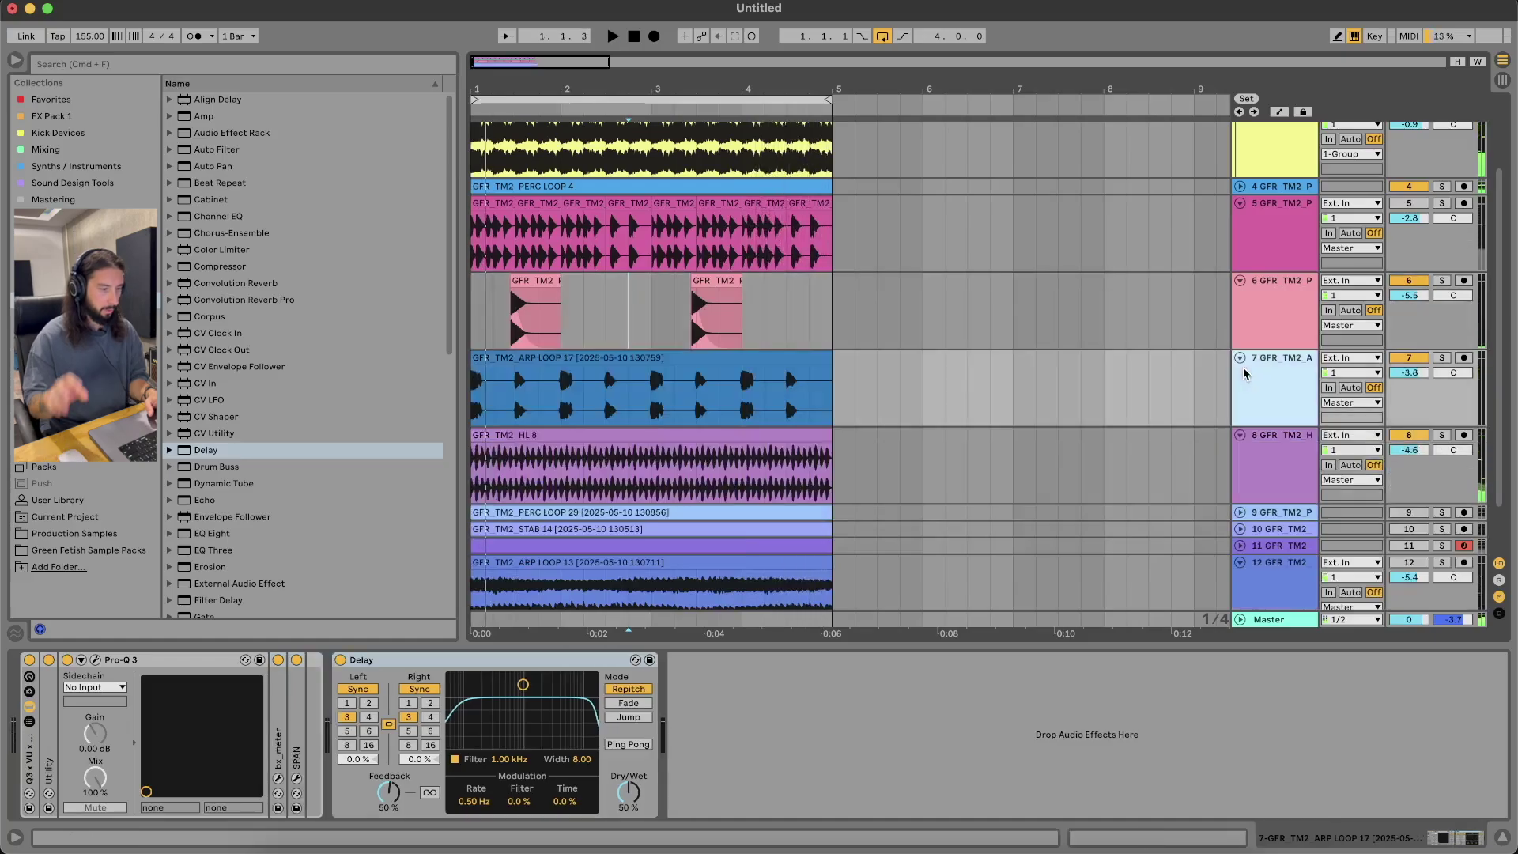
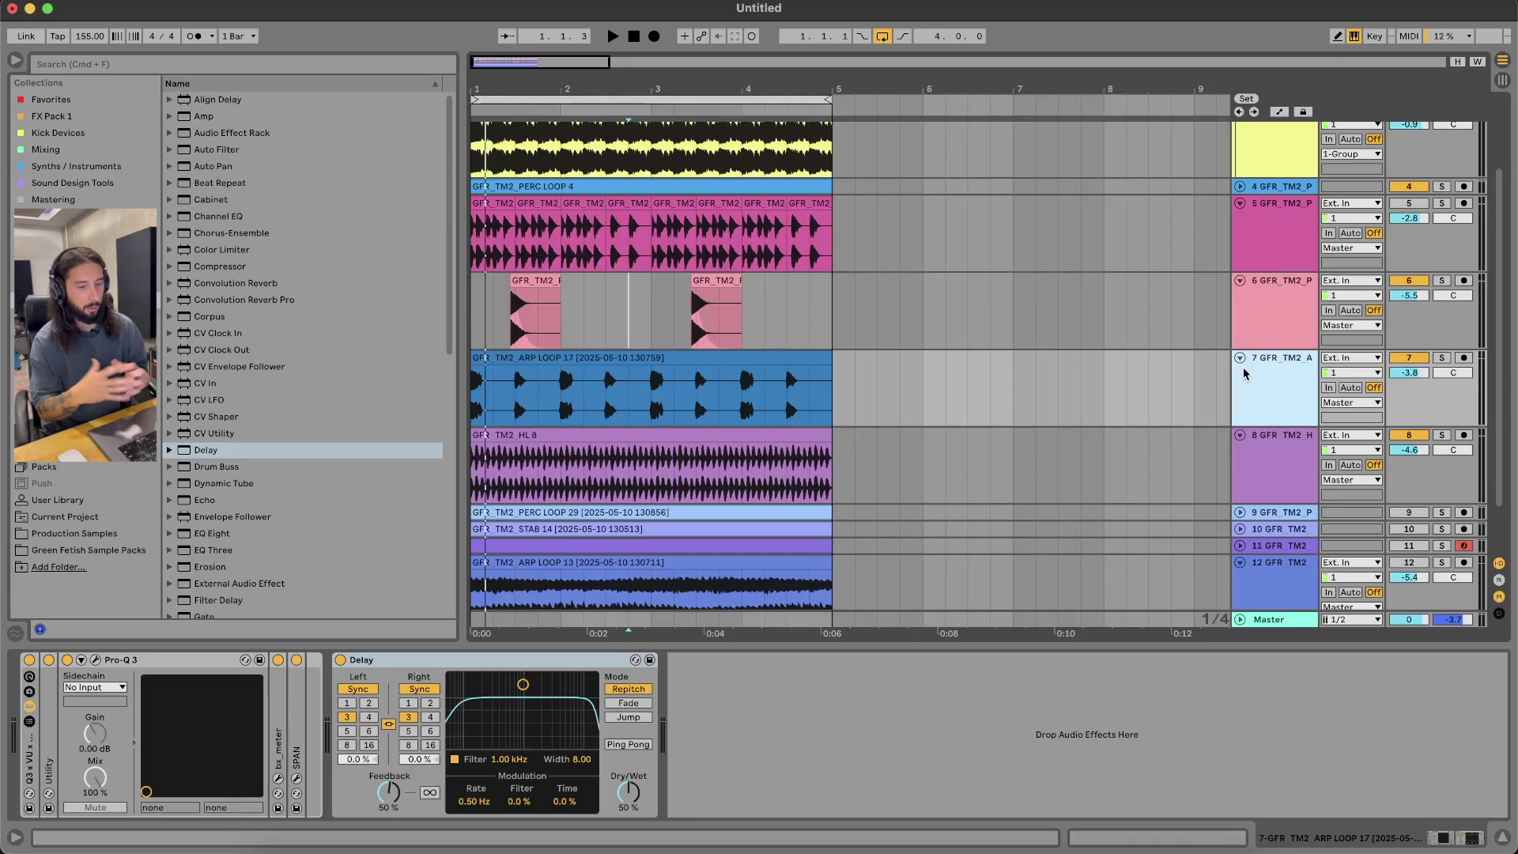
{"action": "left_click", "coordinate": [733, 355]}
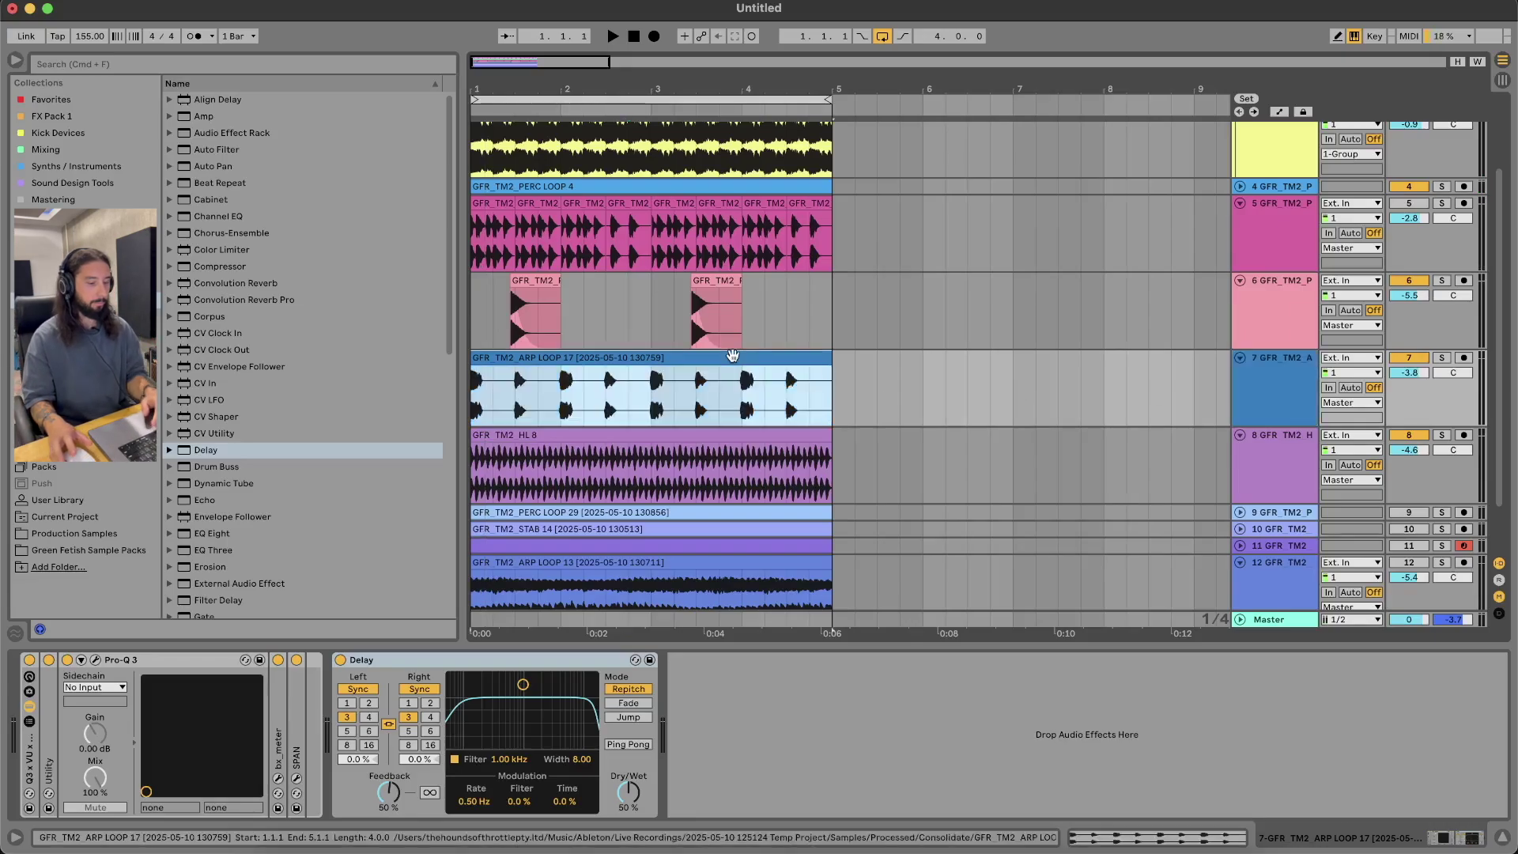
{"action": "key", "text": "space"}
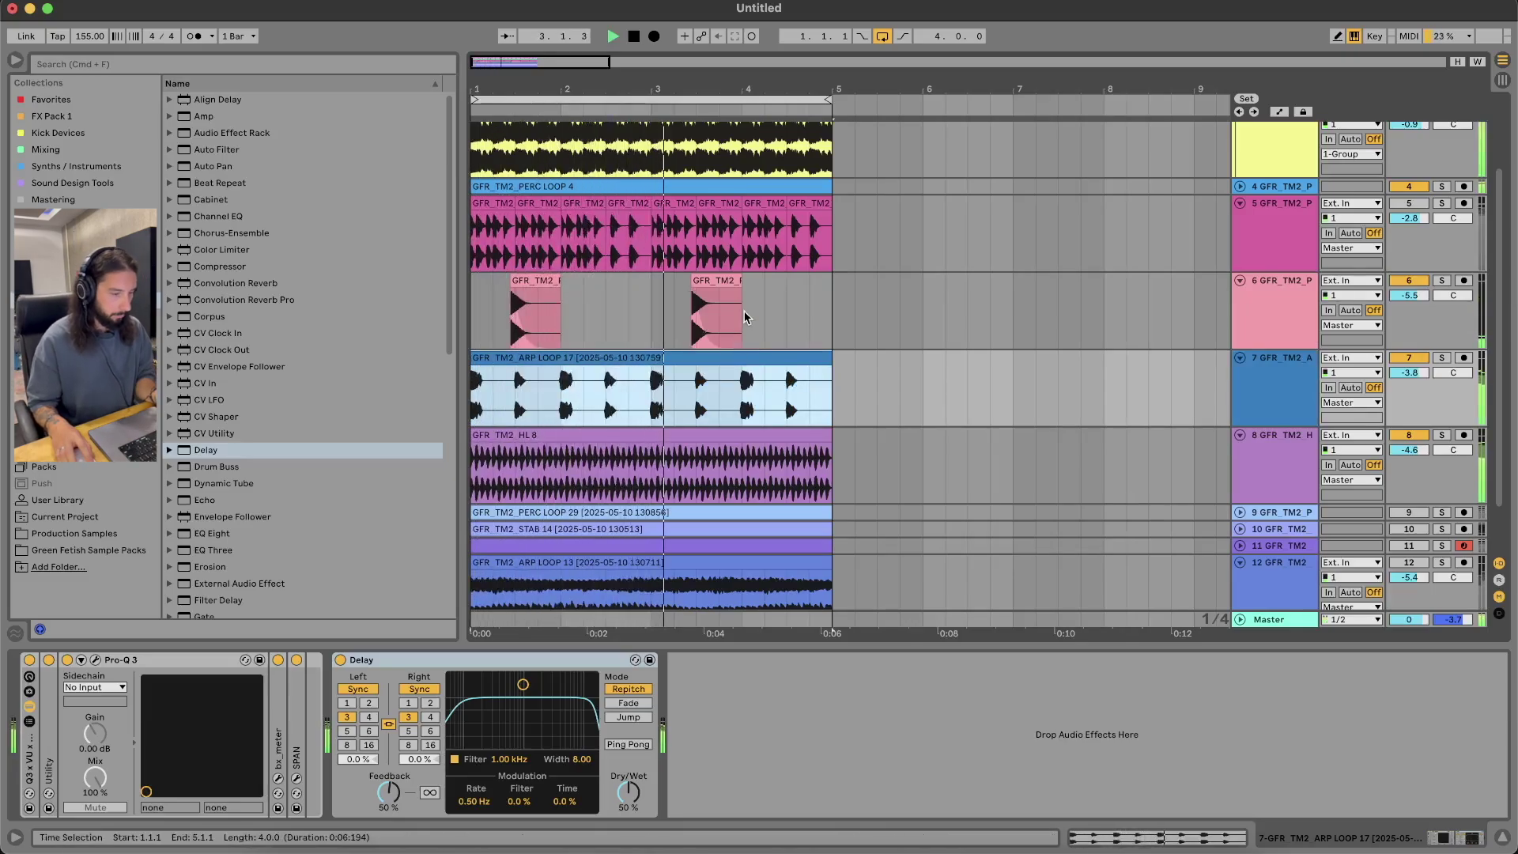
Consolidate the POS 27 hits into one four-bar clip and insert a new audio track directly below that track
{"action": "left_click_drag", "start_coordinate": [824, 310], "coordinate": [379, 336]}
{"action": "key", "text": "super+j"}
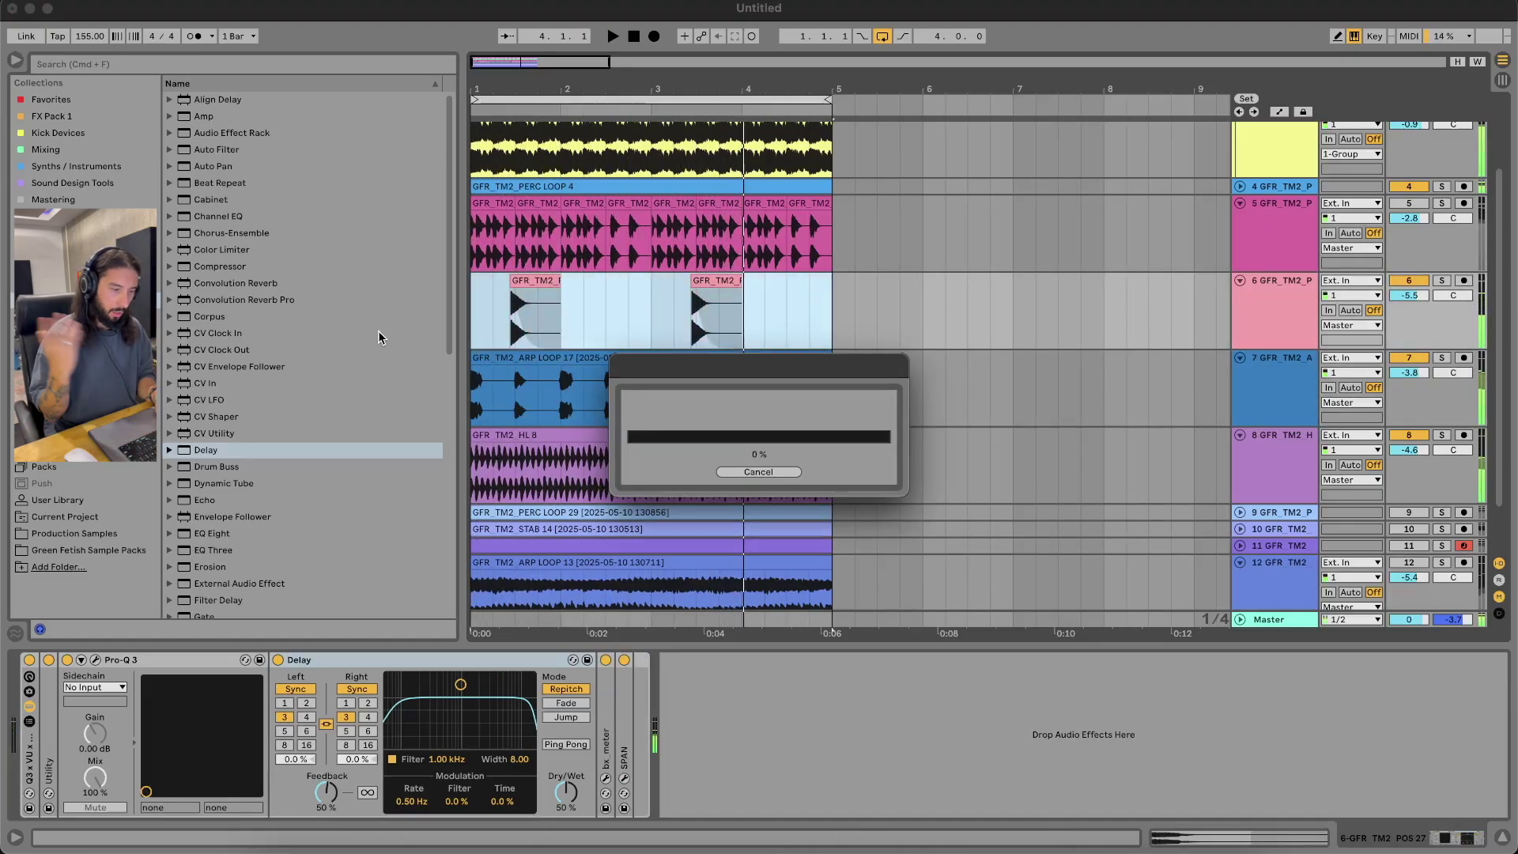
{"action": "left_click", "coordinate": [1290, 299]}
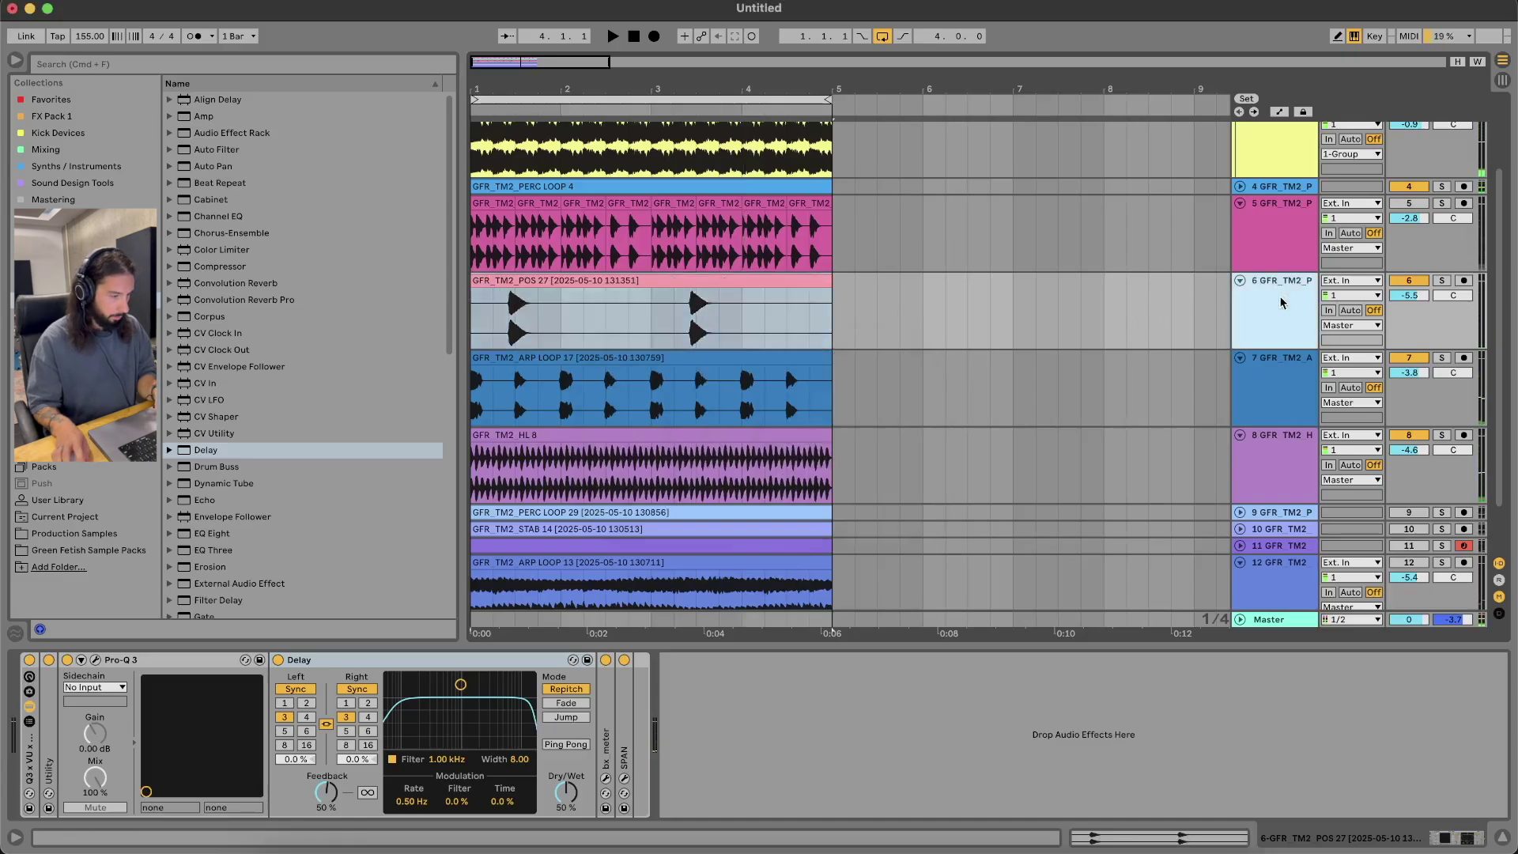
{"action": "key", "text": "super+t"}
Audition SNARE 3 from the Techno Muscle Vol. 2 sample pack and collapse the percussion one-shot folders
{"action": "left_click", "coordinate": [93, 550]}
{"action": "scroll", "coordinate": [193, 366], "scroll_direction": "down", "scroll_amount": 5}
{"action": "left_click", "coordinate": [197, 360]}
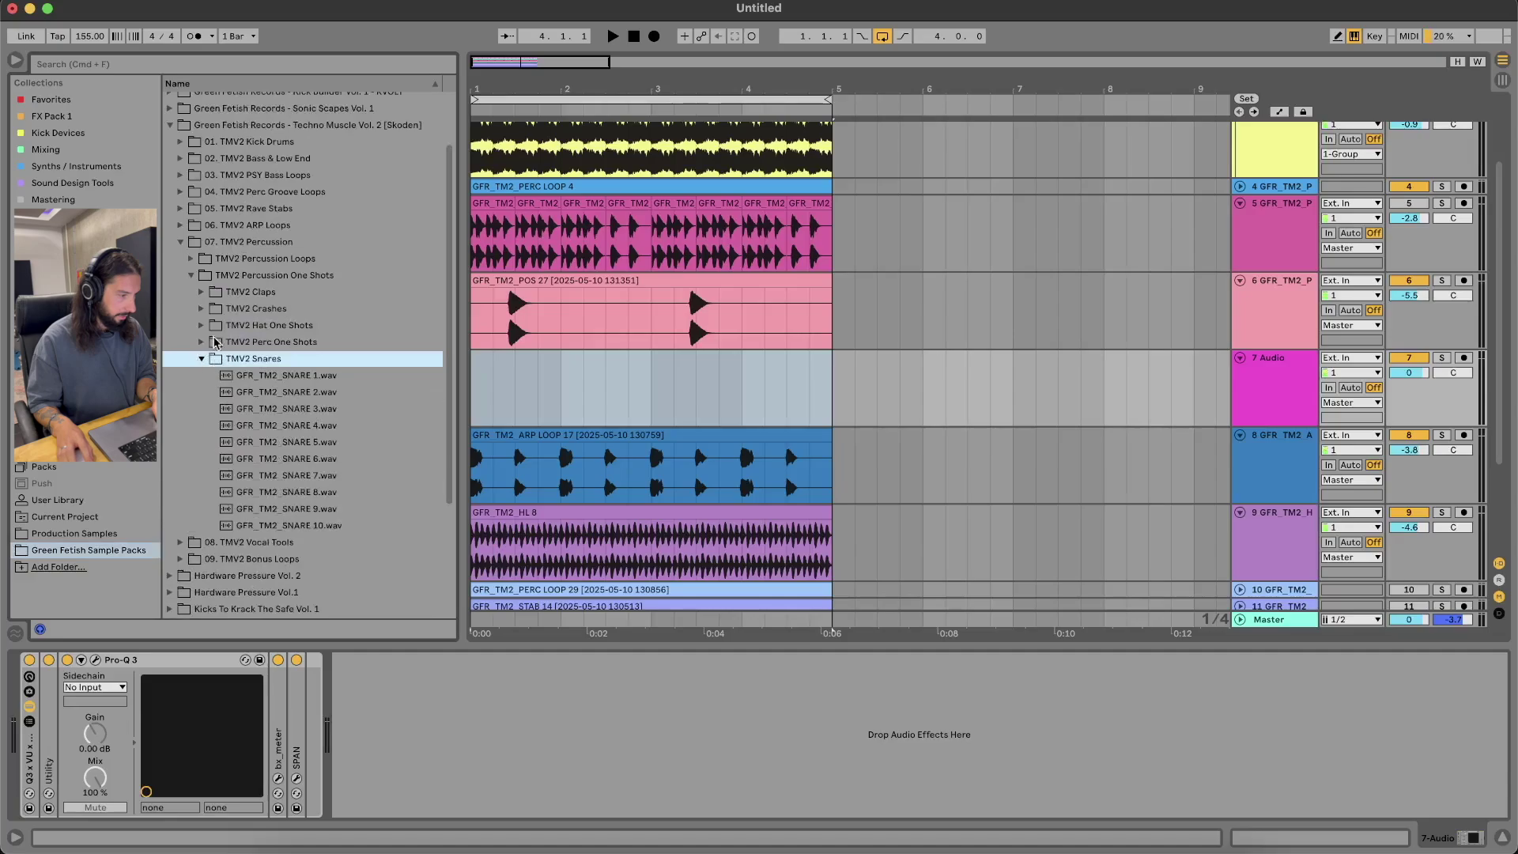
{"action": "left_click", "coordinate": [247, 408]}
{"action": "left_click", "coordinate": [201, 360]}
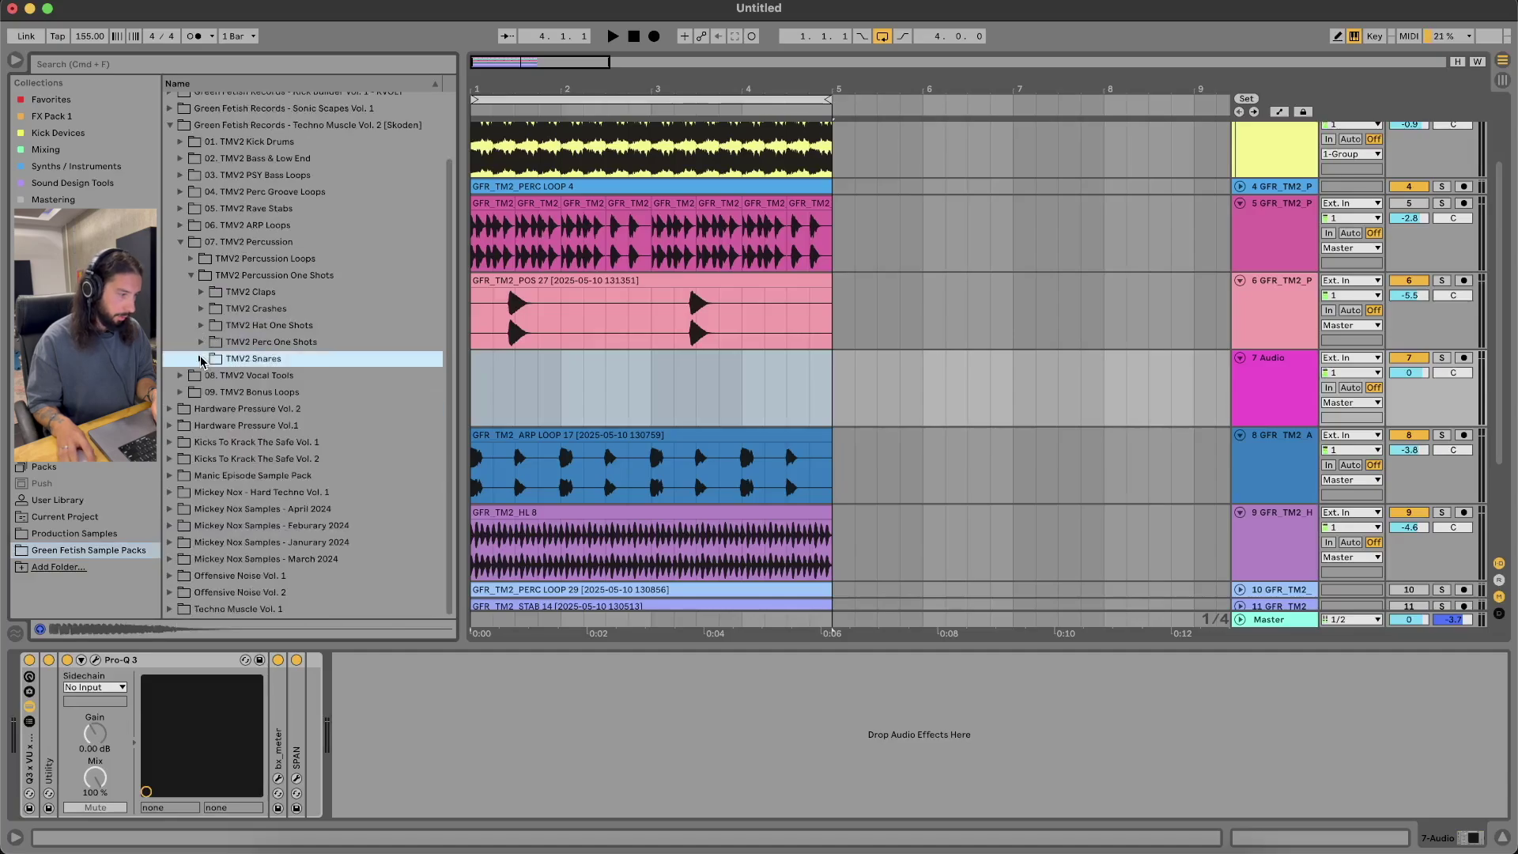
{"action": "left_click", "coordinate": [190, 276]}
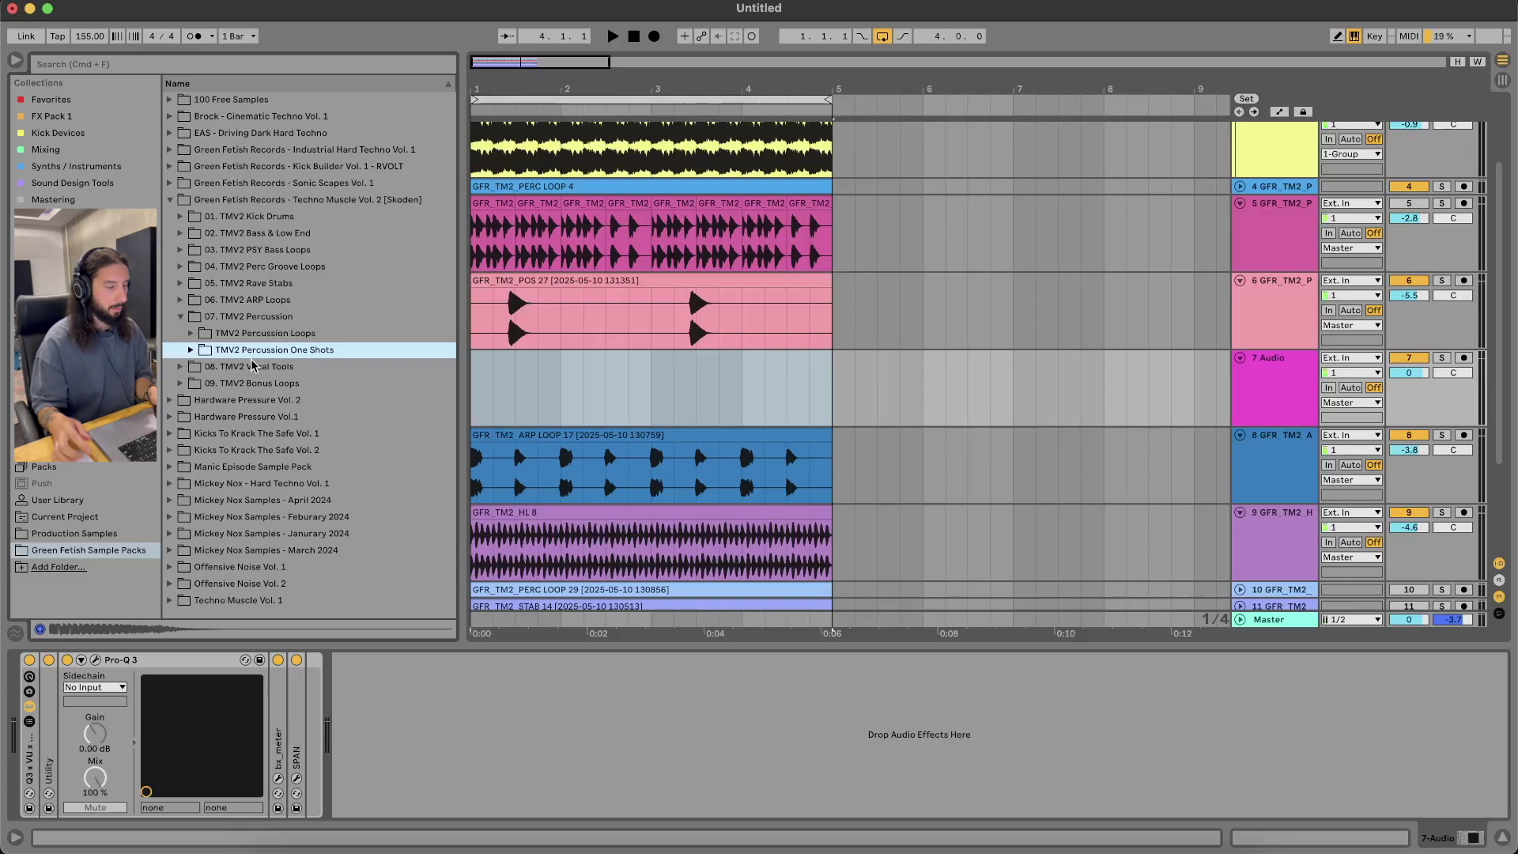
Audition VOCAL 1, VOCAL 2 and VOCAL 3 from the TMV2 Vocal Tools folder
{"action": "left_click", "coordinate": [180, 367]}
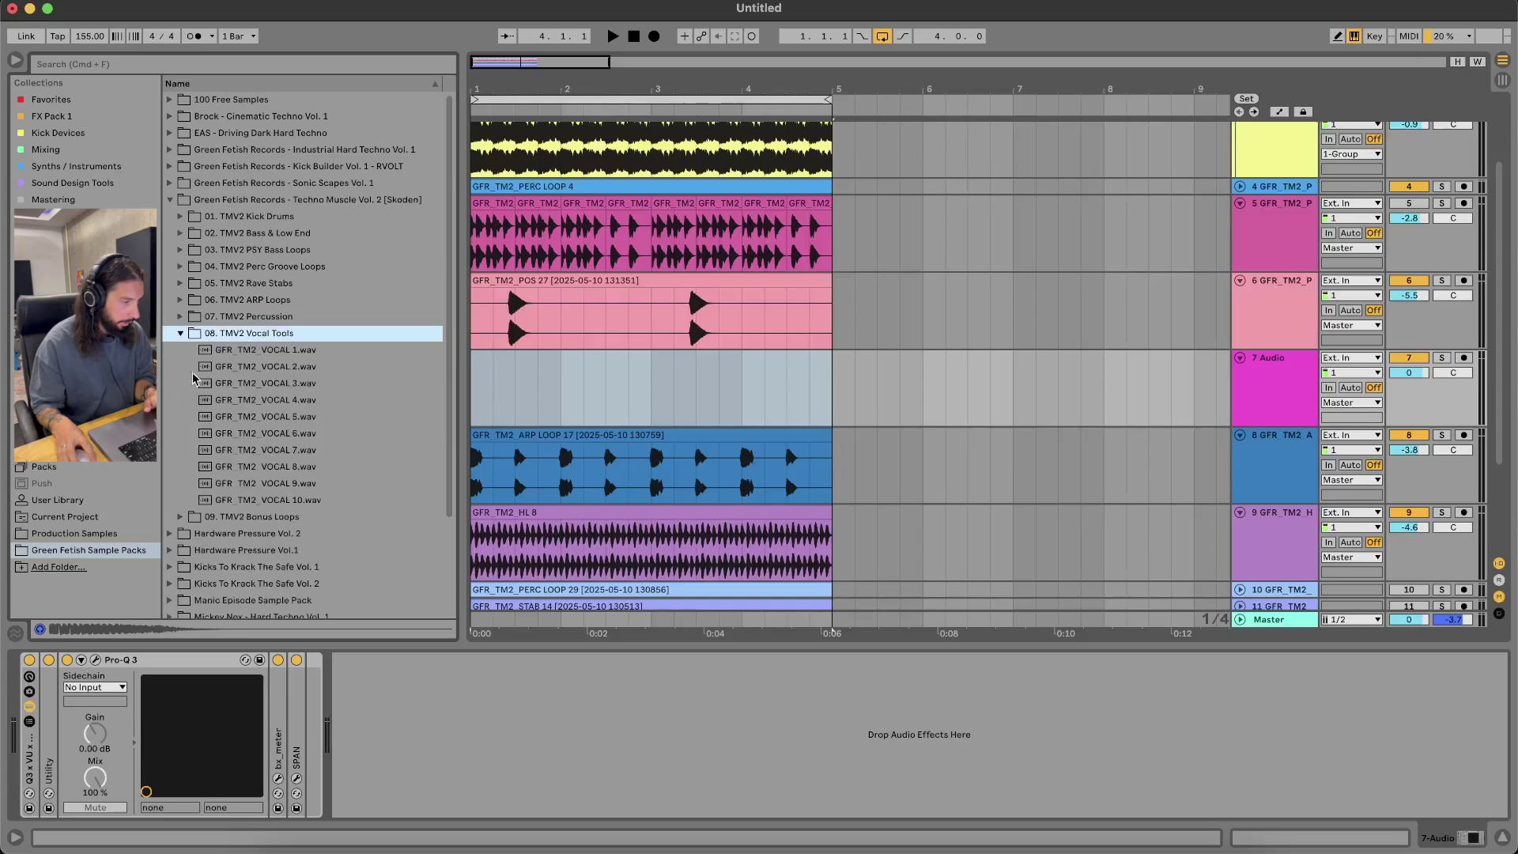
{"action": "left_click", "coordinate": [241, 351]}
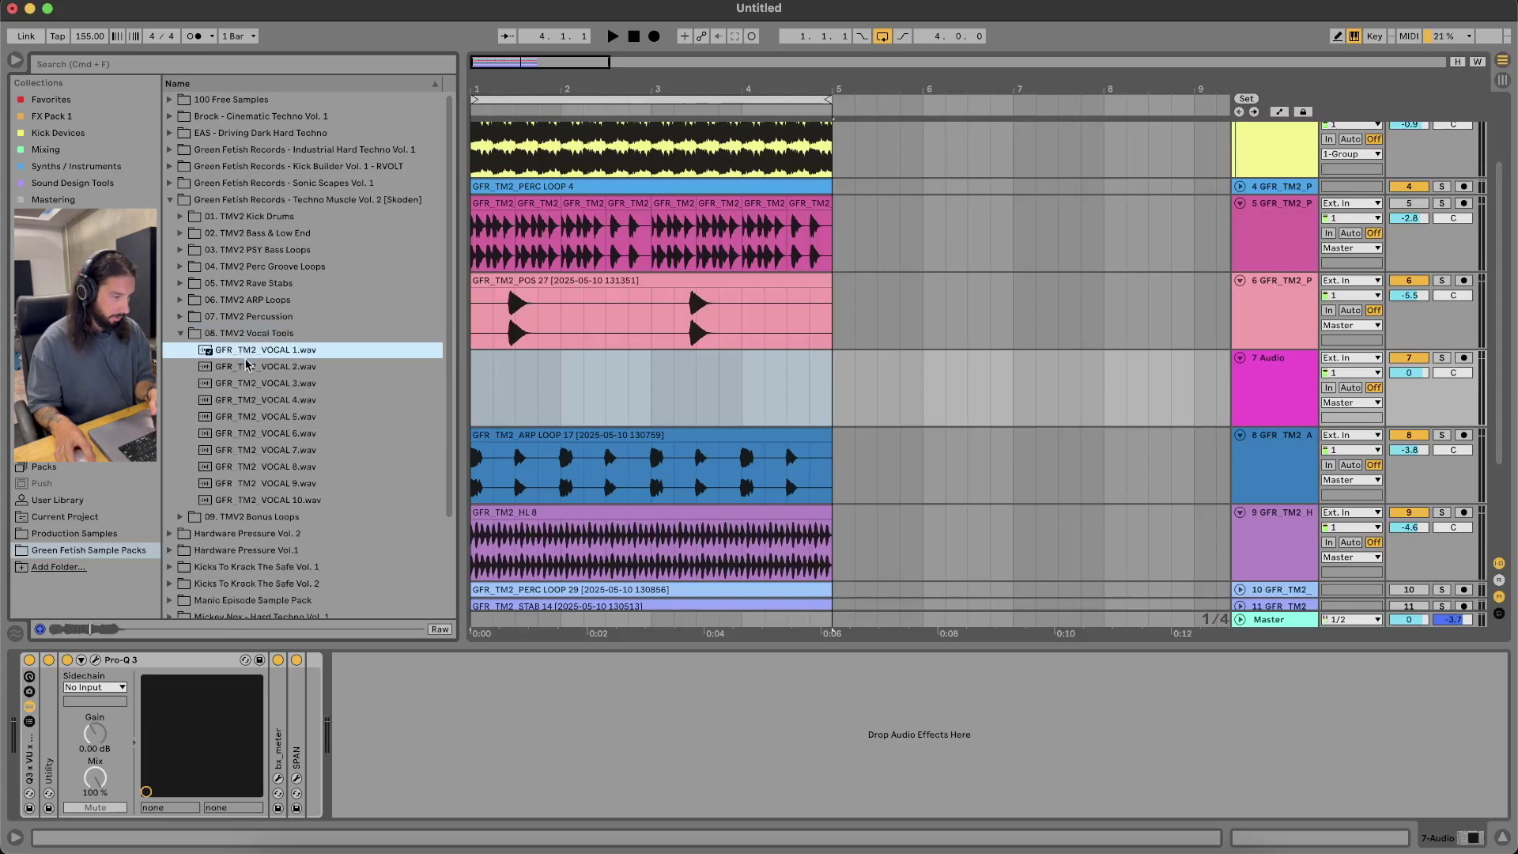
{"action": "left_click", "coordinate": [242, 368]}
{"action": "left_click", "coordinate": [234, 382]}
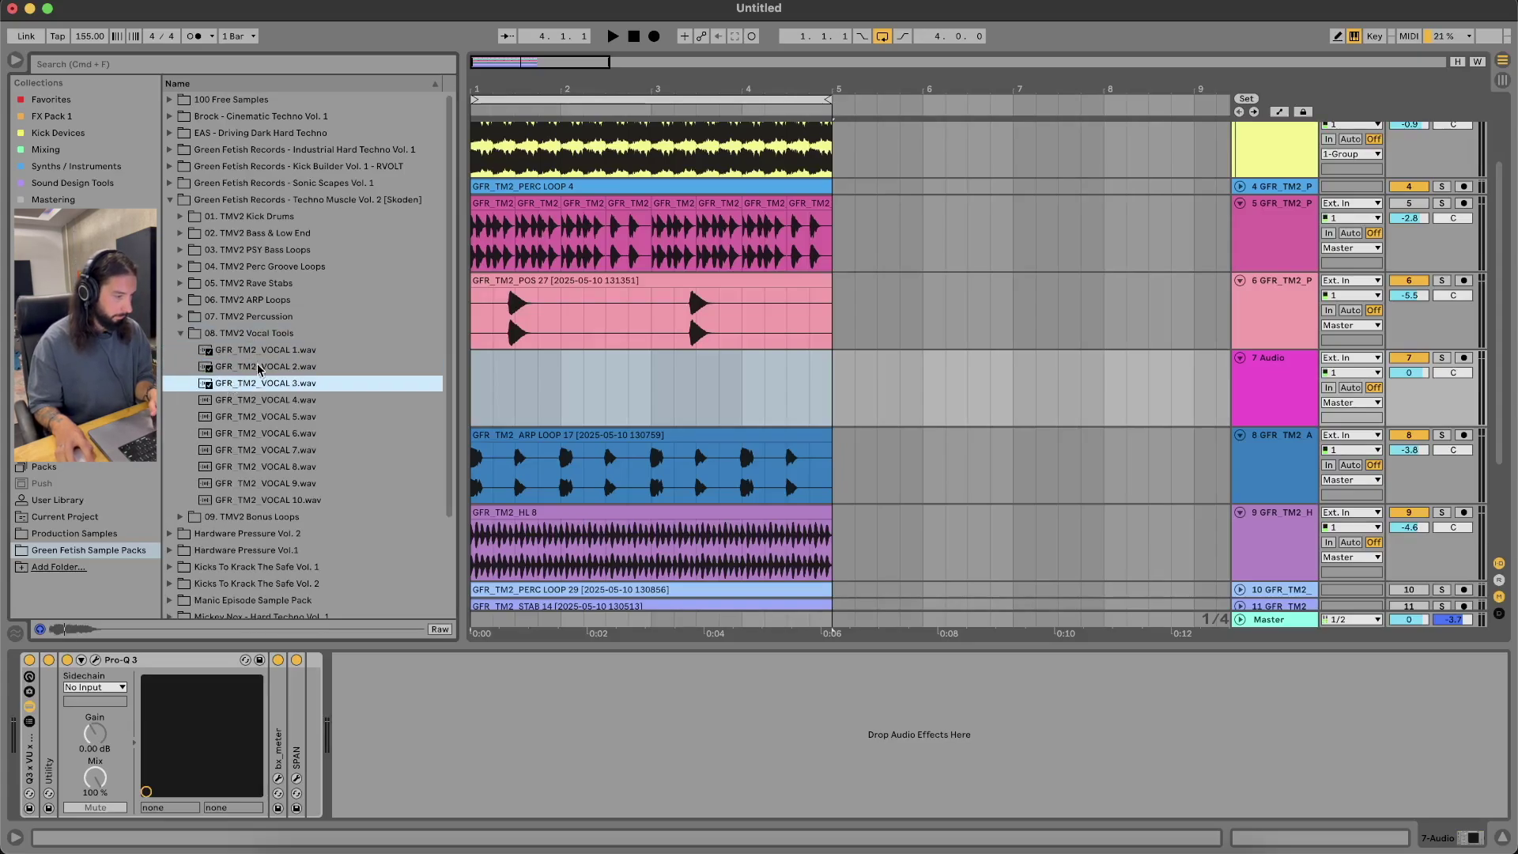
Place VOCAL 3 at bar 1 on the new audio track and lower the track to -6.4 dB during playback
{"action": "left_click_drag", "start_coordinate": [260, 386], "coordinate": [506, 395]}
{"action": "key", "text": "space"}
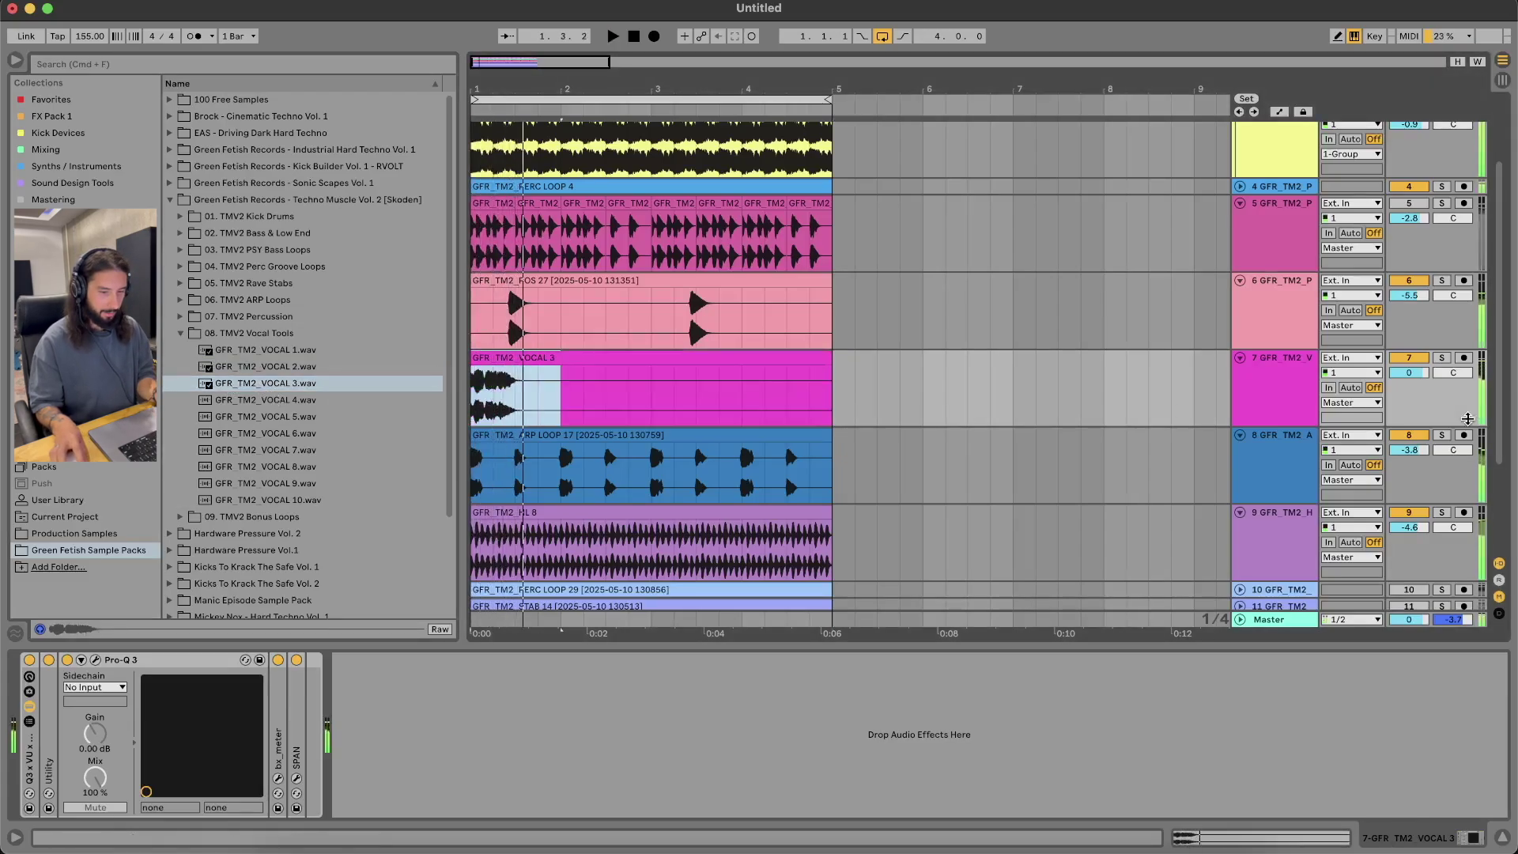
{"action": "left_click_drag", "start_coordinate": [1418, 382], "coordinate": [1418, 408]}
Try duplicating the first two bars of VOCAL 3 to bar 3 and chopping the start of the copy
{"action": "left_click", "coordinate": [575, 388]}
{"action": "left_click_drag", "start_coordinate": [651, 390], "coordinate": [474, 388]}
{"action": "key", "text": "super+d"}
{"action": "left_click_drag", "start_coordinate": [651, 383], "coordinate": [665, 361]}
{"action": "key", "text": "super+e"}
{"action": "left_click", "coordinate": [656, 401]}
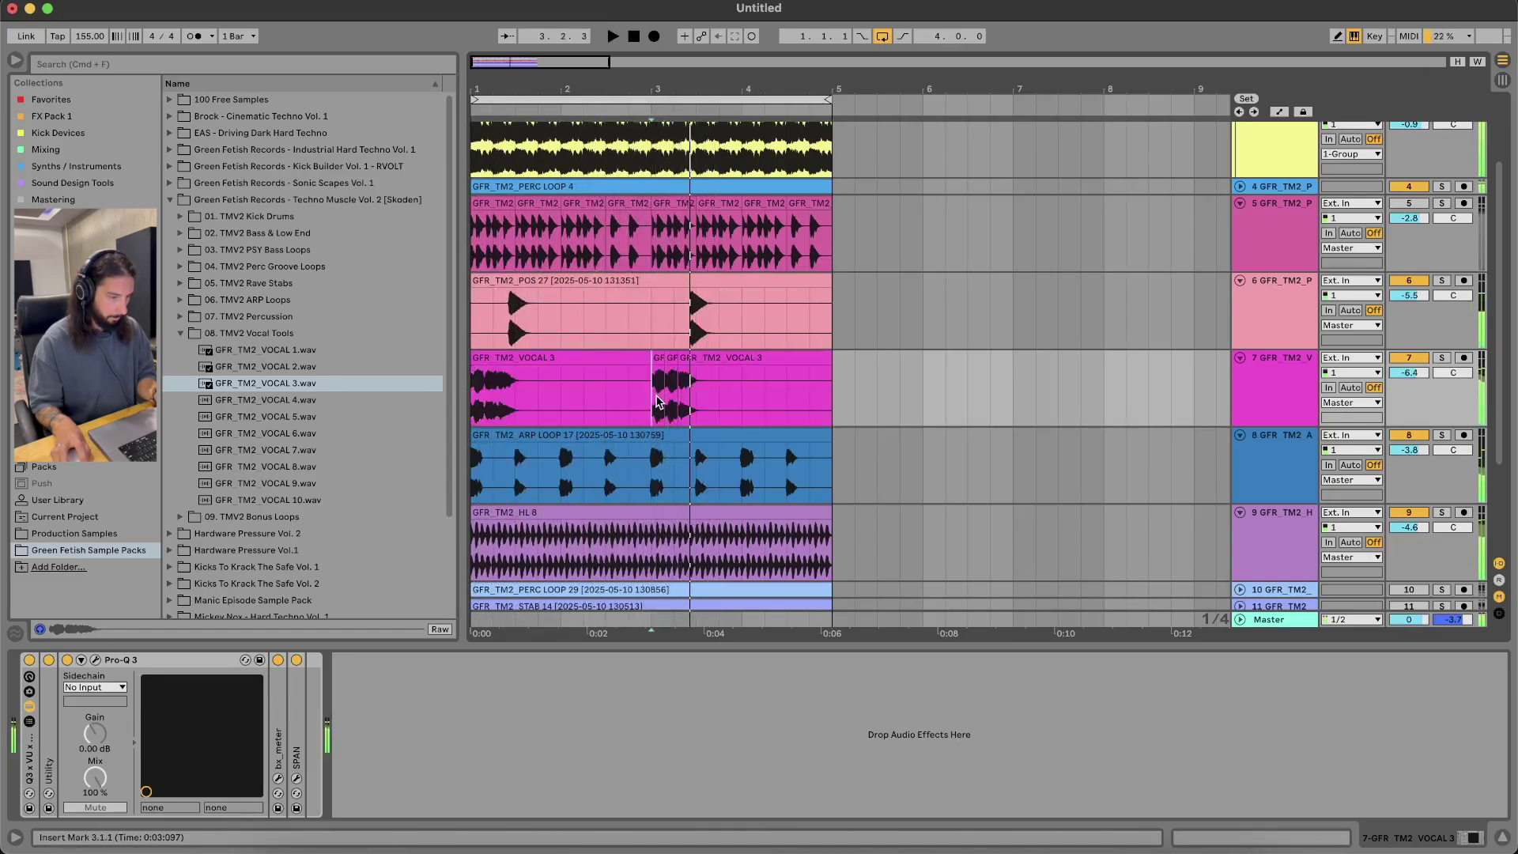
{"action": "key", "text": "space"}
Delete the vocal material from bar 3 onward and move the remaining two-bar VOCAL 3 clip to start at 1.4.1
{"action": "left_click_drag", "start_coordinate": [655, 400], "coordinate": [899, 380]}
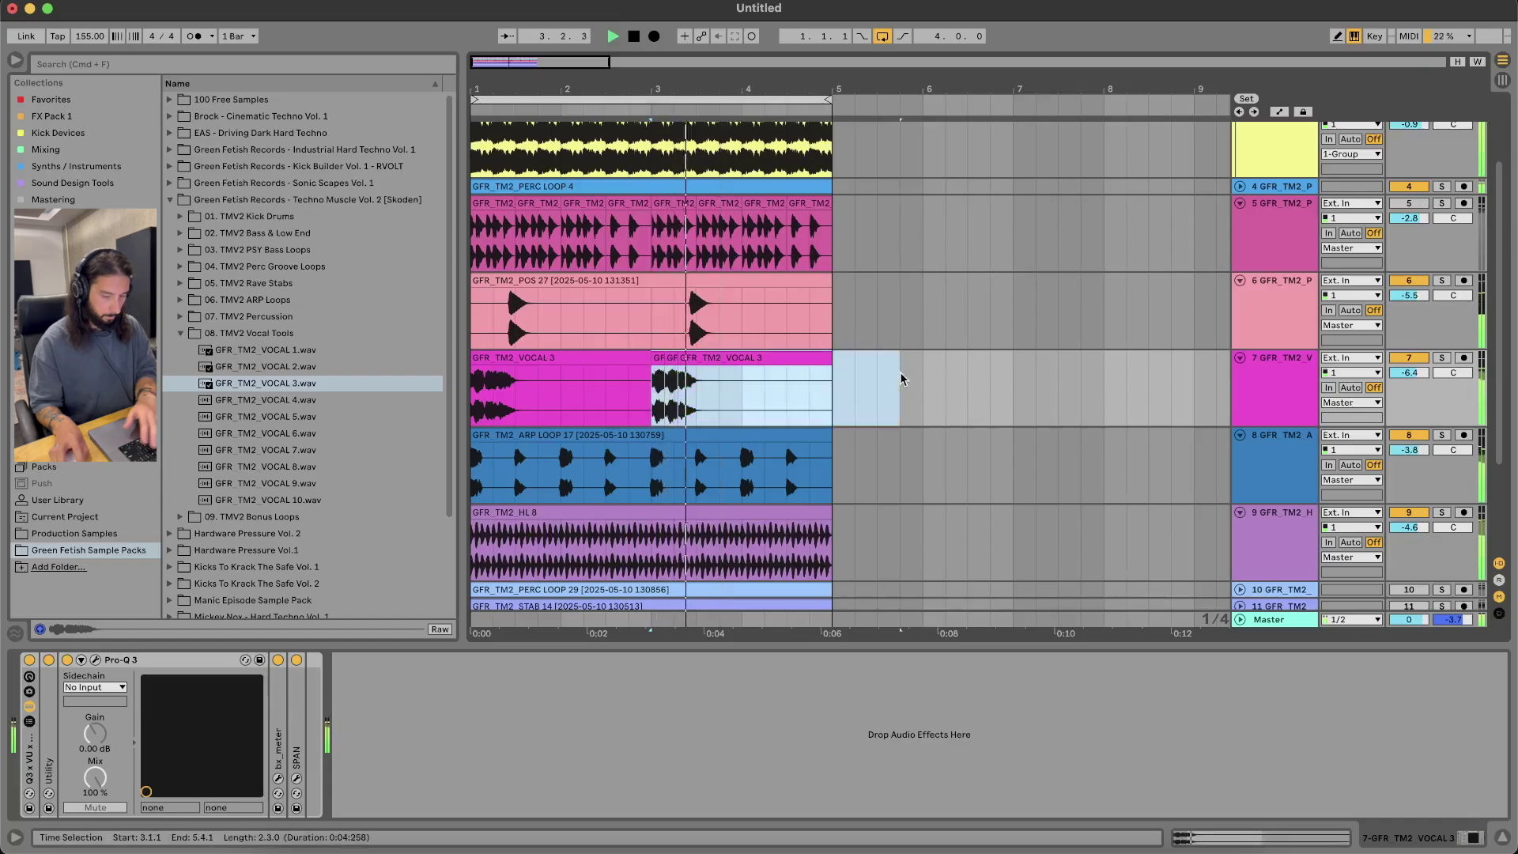
{"action": "key", "text": "Delete"}
{"action": "left_click_drag", "start_coordinate": [593, 360], "coordinate": [657, 366]}
{"action": "left_click", "coordinate": [603, 389]}
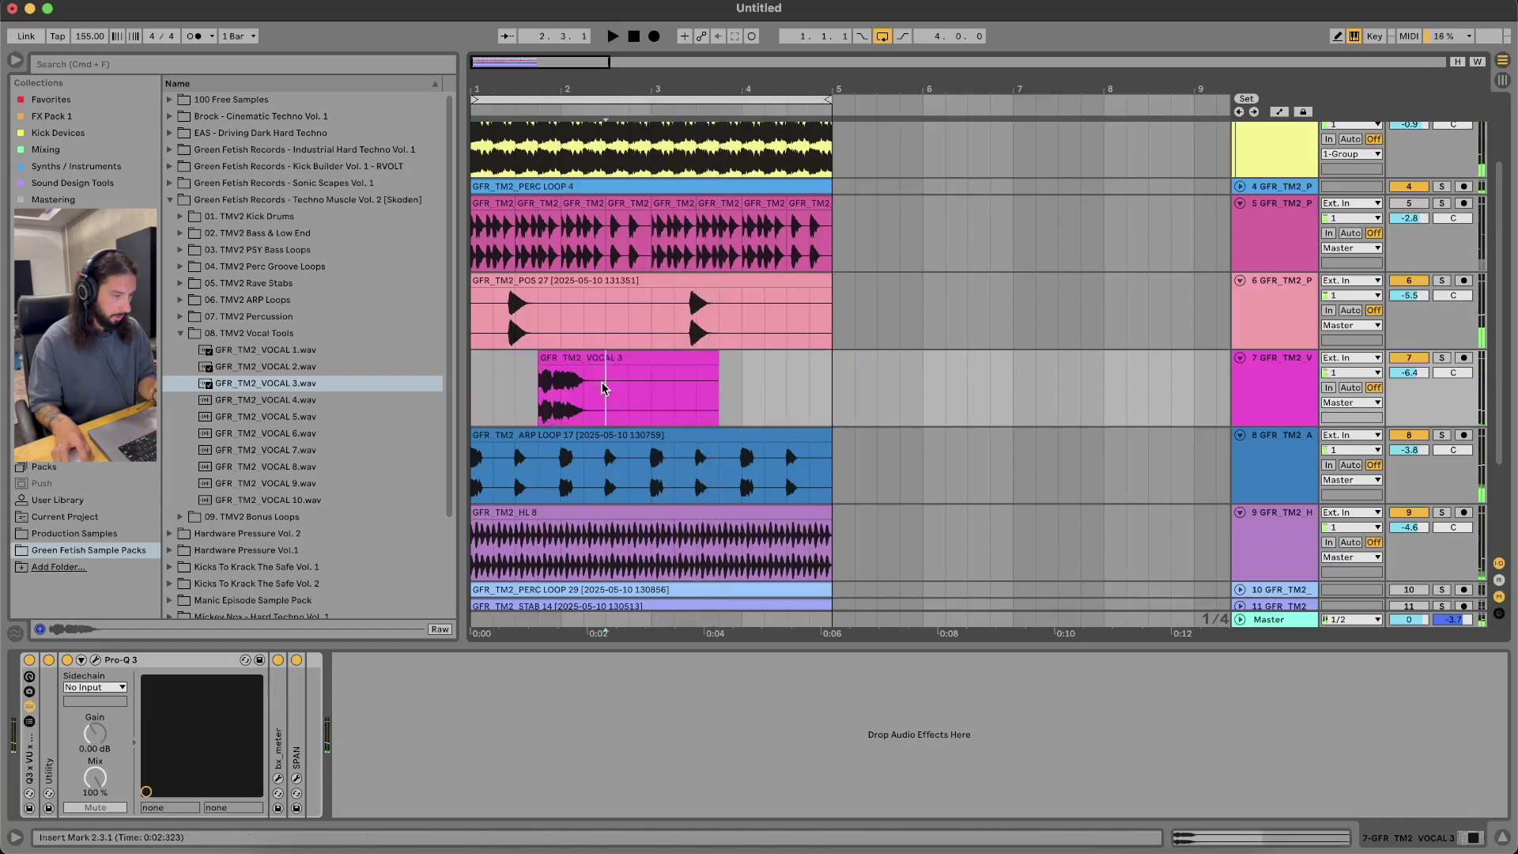
Add Beat Repeat to the VOCAL 3 track between Pro-Q 3 and bx_meter, and play from the vocal clip
{"action": "left_click", "coordinate": [64, 292]}
{"action": "scroll", "coordinate": [266, 563], "scroll_direction": "down", "scroll_amount": 8}
{"action": "scroll", "coordinate": [255, 504], "scroll_direction": "up", "scroll_amount": 8}
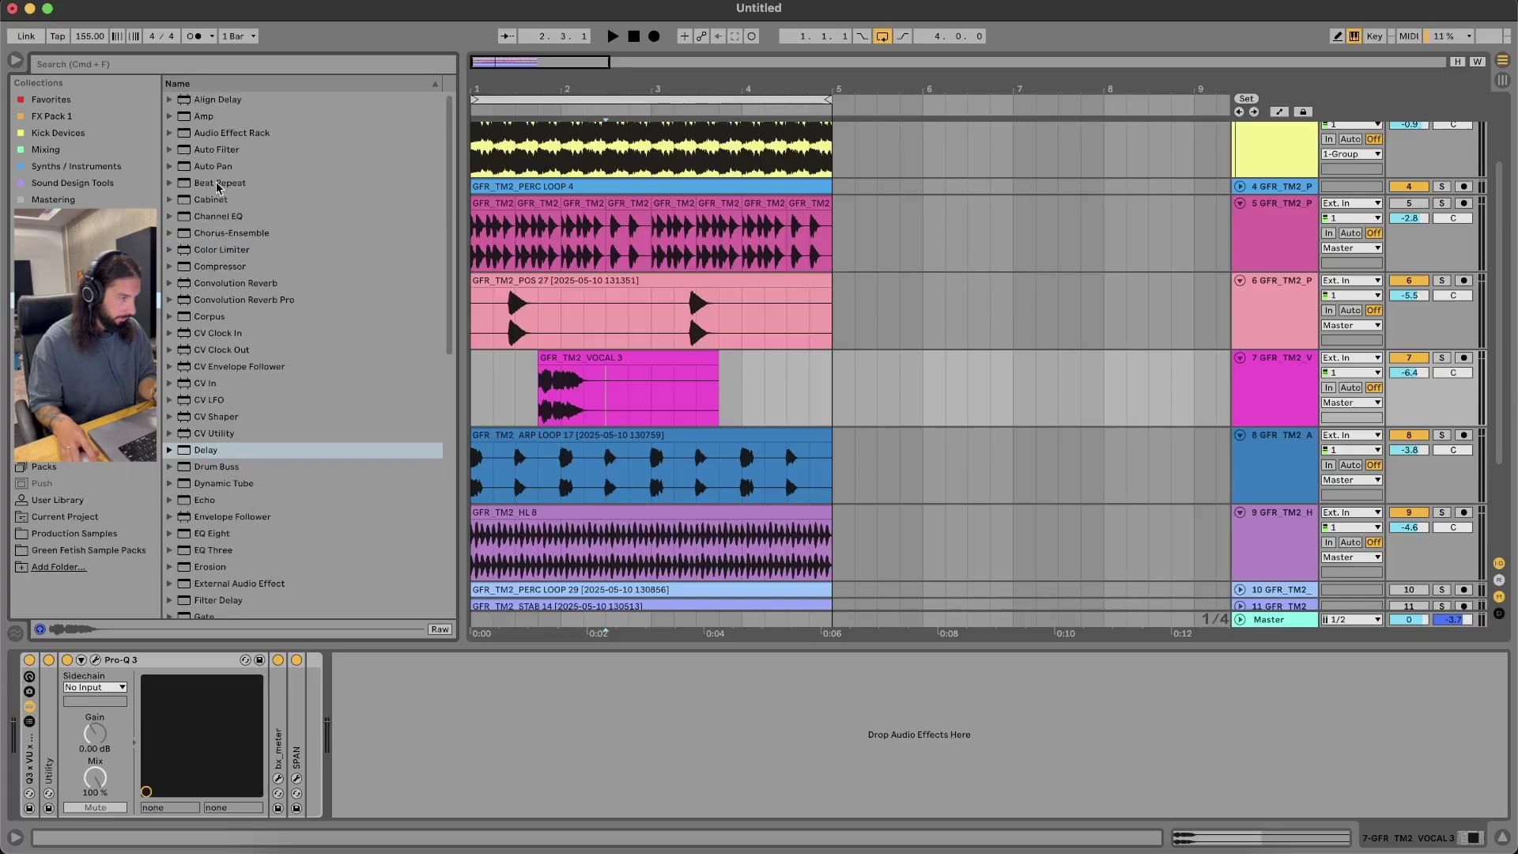
{"action": "left_click_drag", "start_coordinate": [218, 187], "coordinate": [572, 408]}
{"action": "left_click_drag", "start_coordinate": [371, 660], "coordinate": [267, 692]}
{"action": "key", "text": "space"}
{"action": "left_click", "coordinate": [586, 354]}
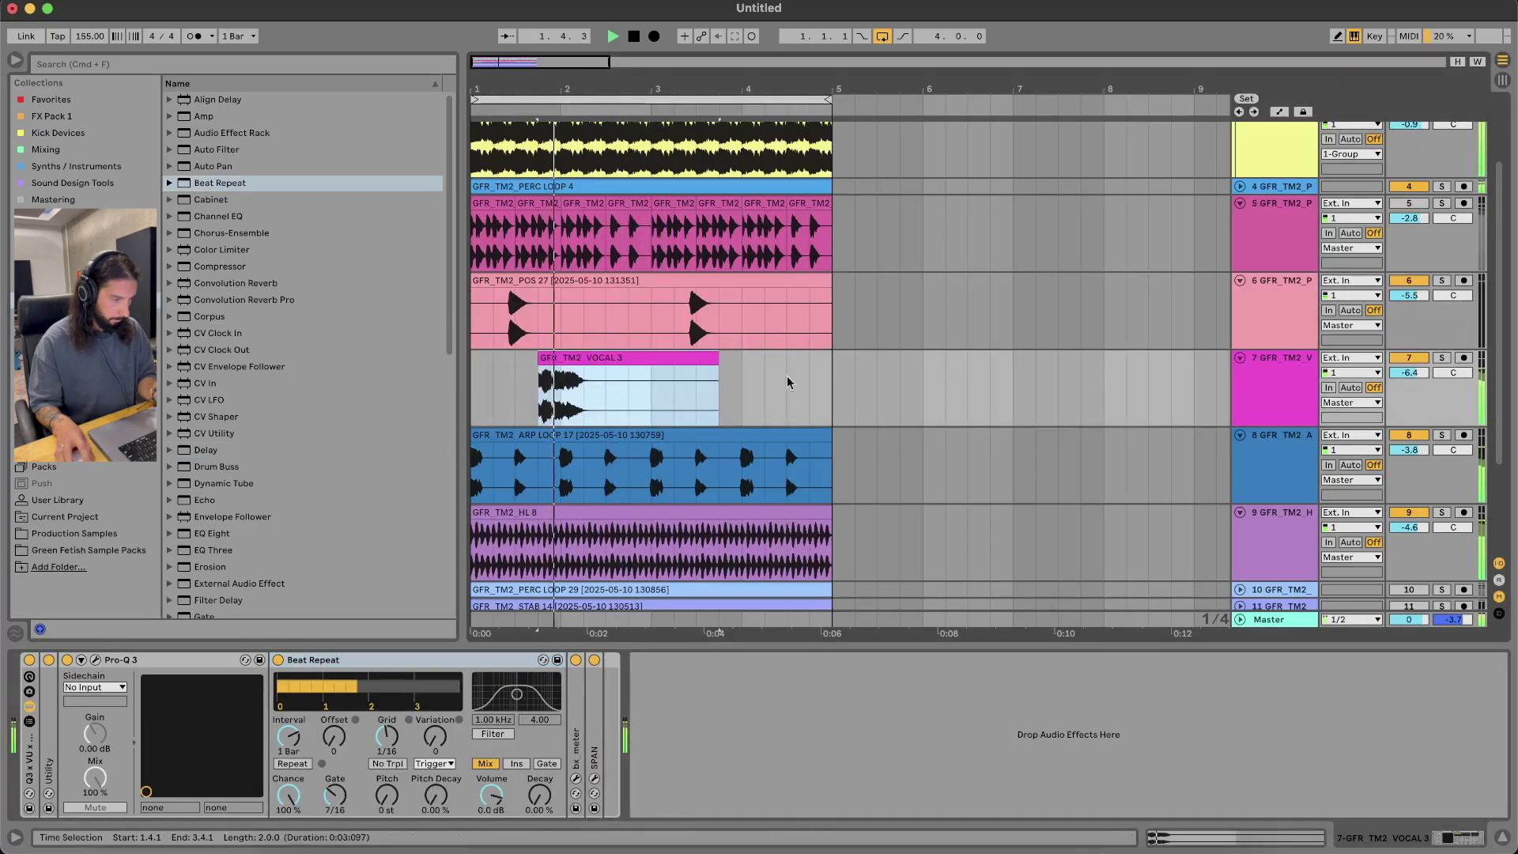
Raise the vocal track to -6.0 dB and set Beat Repeat's Grid to 1/4 and Offset to 5/16
{"action": "left_click_drag", "start_coordinate": [1409, 373], "coordinate": [1410, 368]}
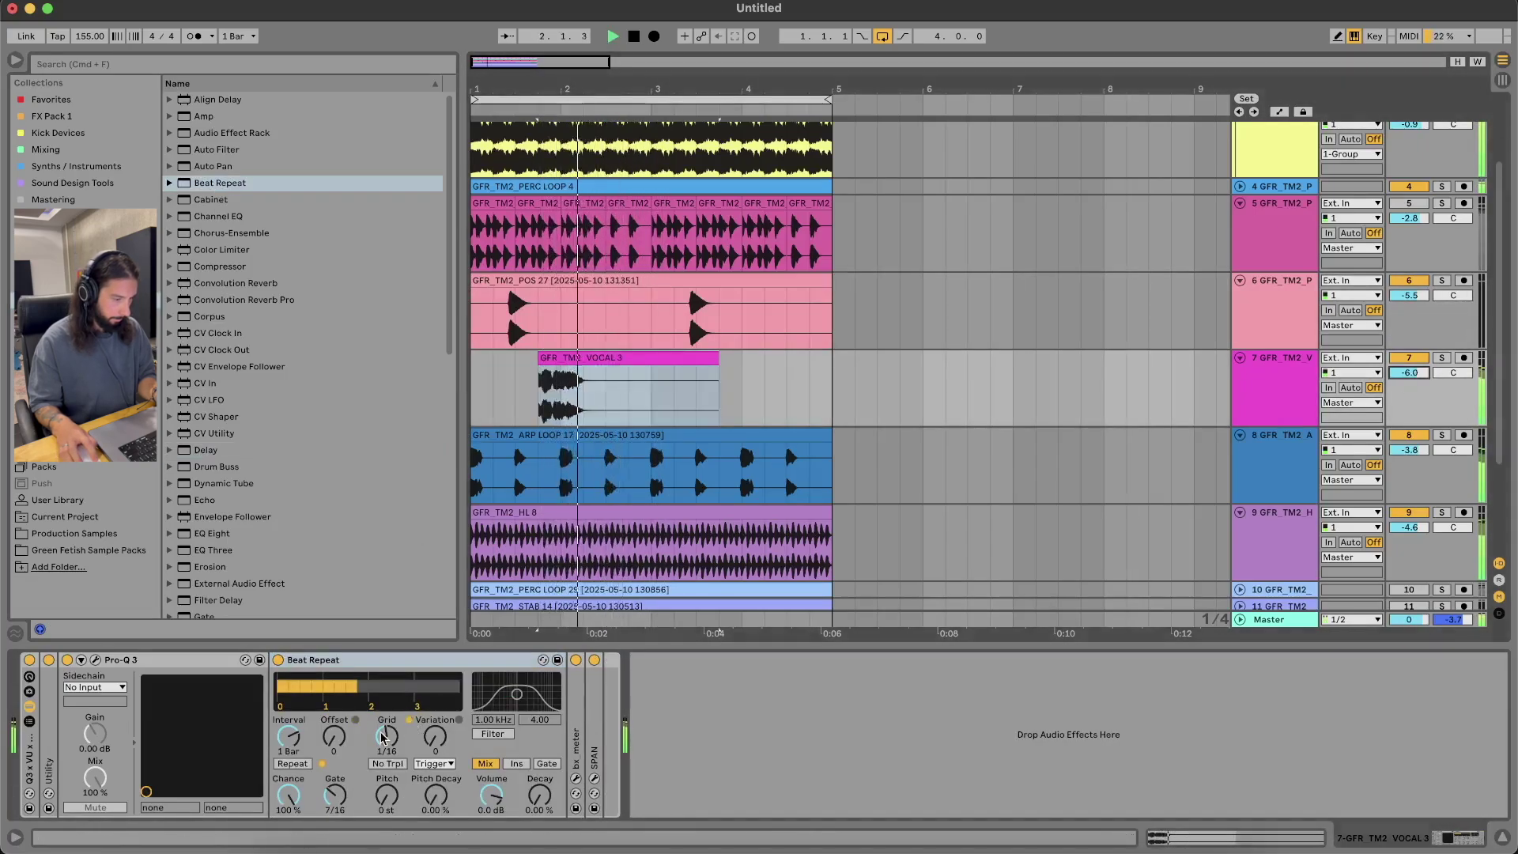
{"action": "left_click_drag", "start_coordinate": [376, 740], "coordinate": [376, 716]}
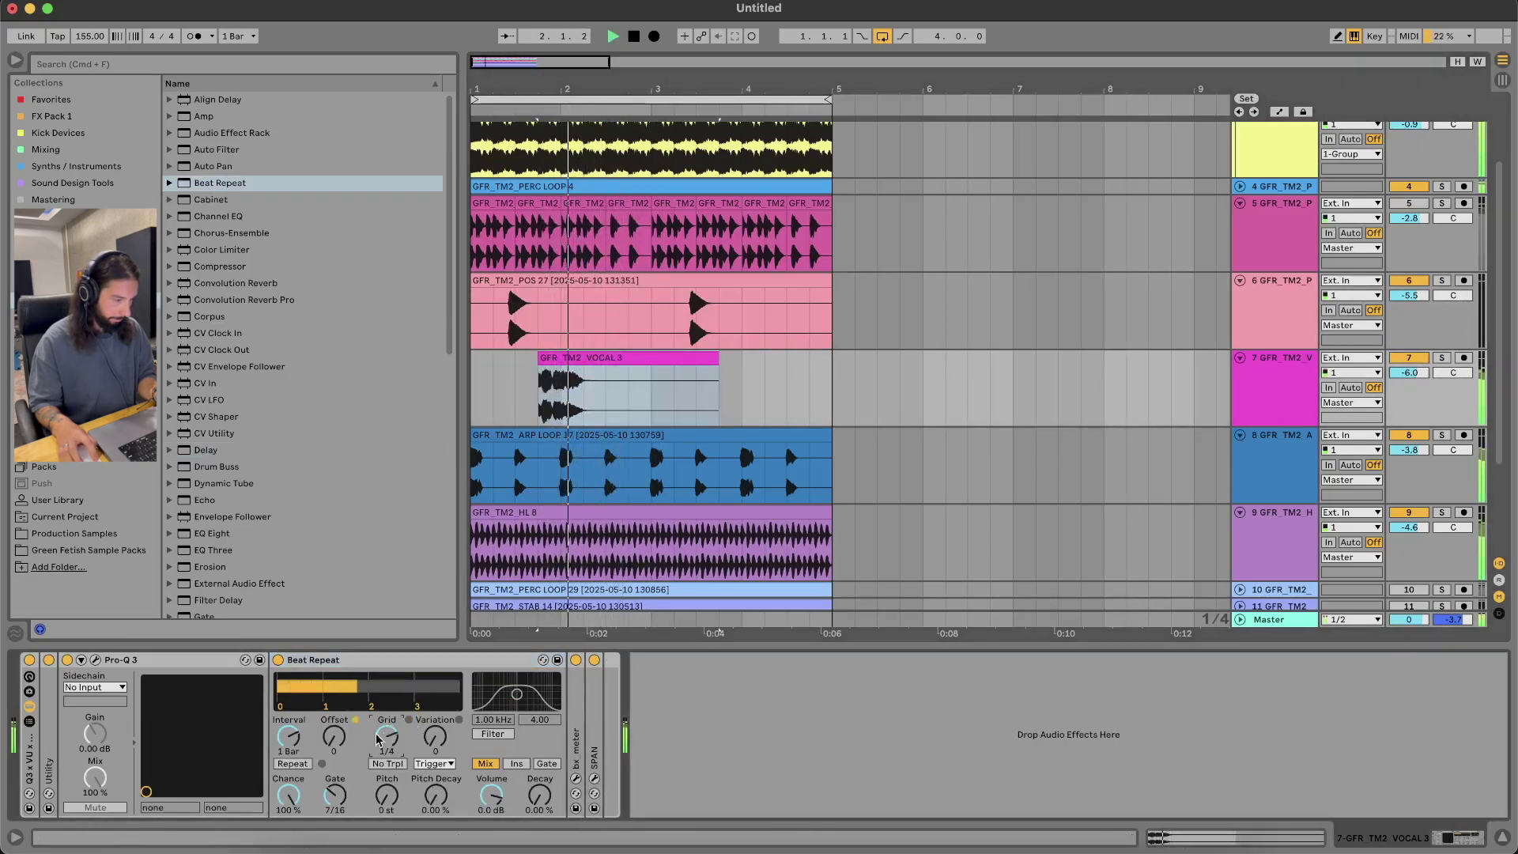
{"action": "left_click_drag", "start_coordinate": [333, 737], "coordinate": [334, 721]}
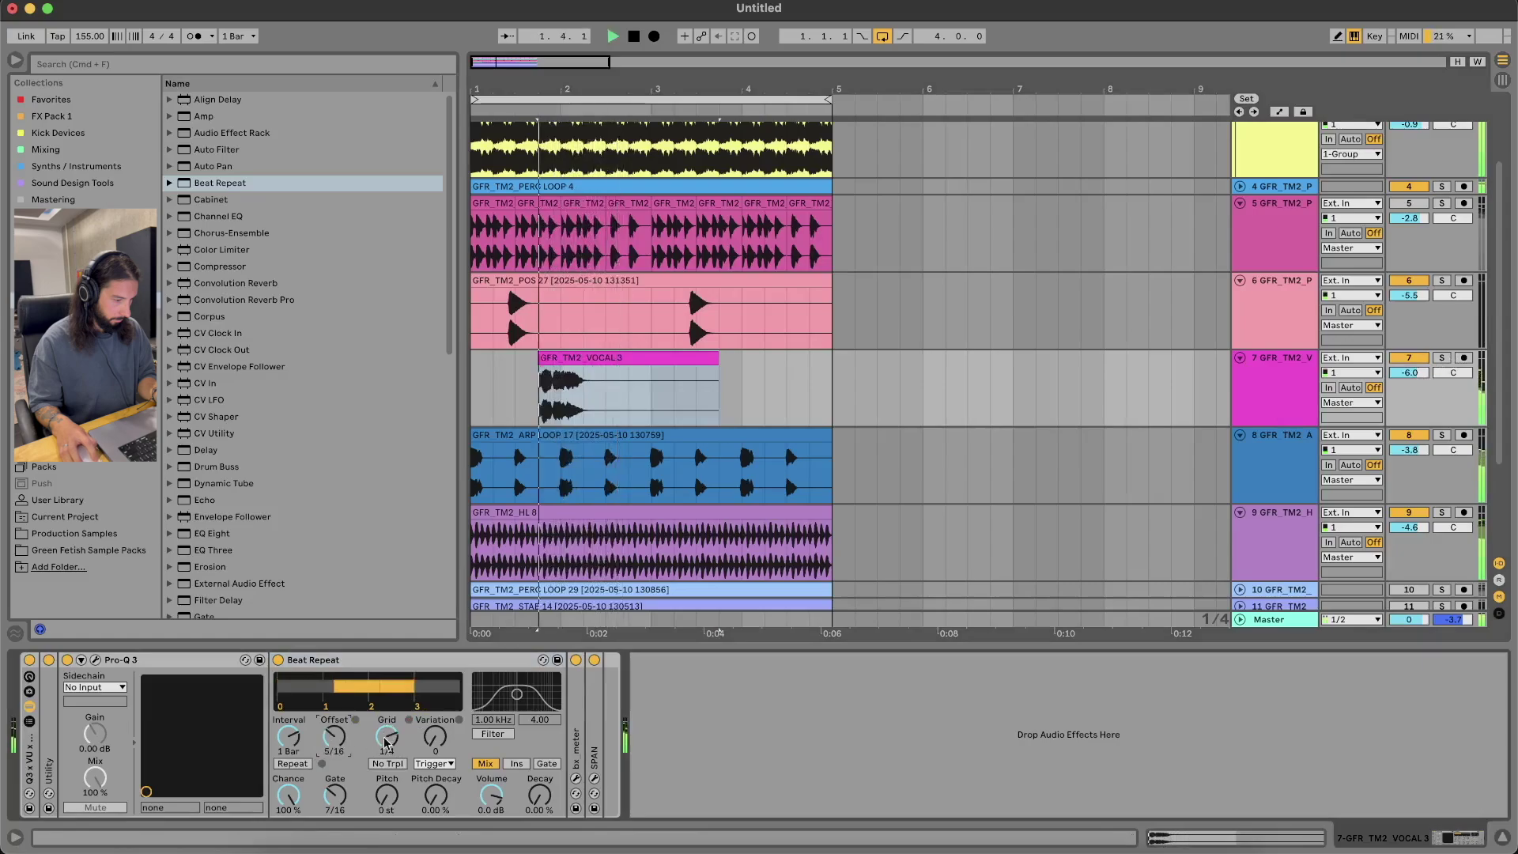
Enable Beat Repeat's filter, tune it to 3.22 kHz with width 5.55, and set Variation to 3
{"action": "left_click_drag", "start_coordinate": [517, 694], "coordinate": [530, 691]}
{"action": "key", "text": "space"}
{"action": "left_click", "coordinate": [498, 732]}
{"action": "key", "text": "space"}
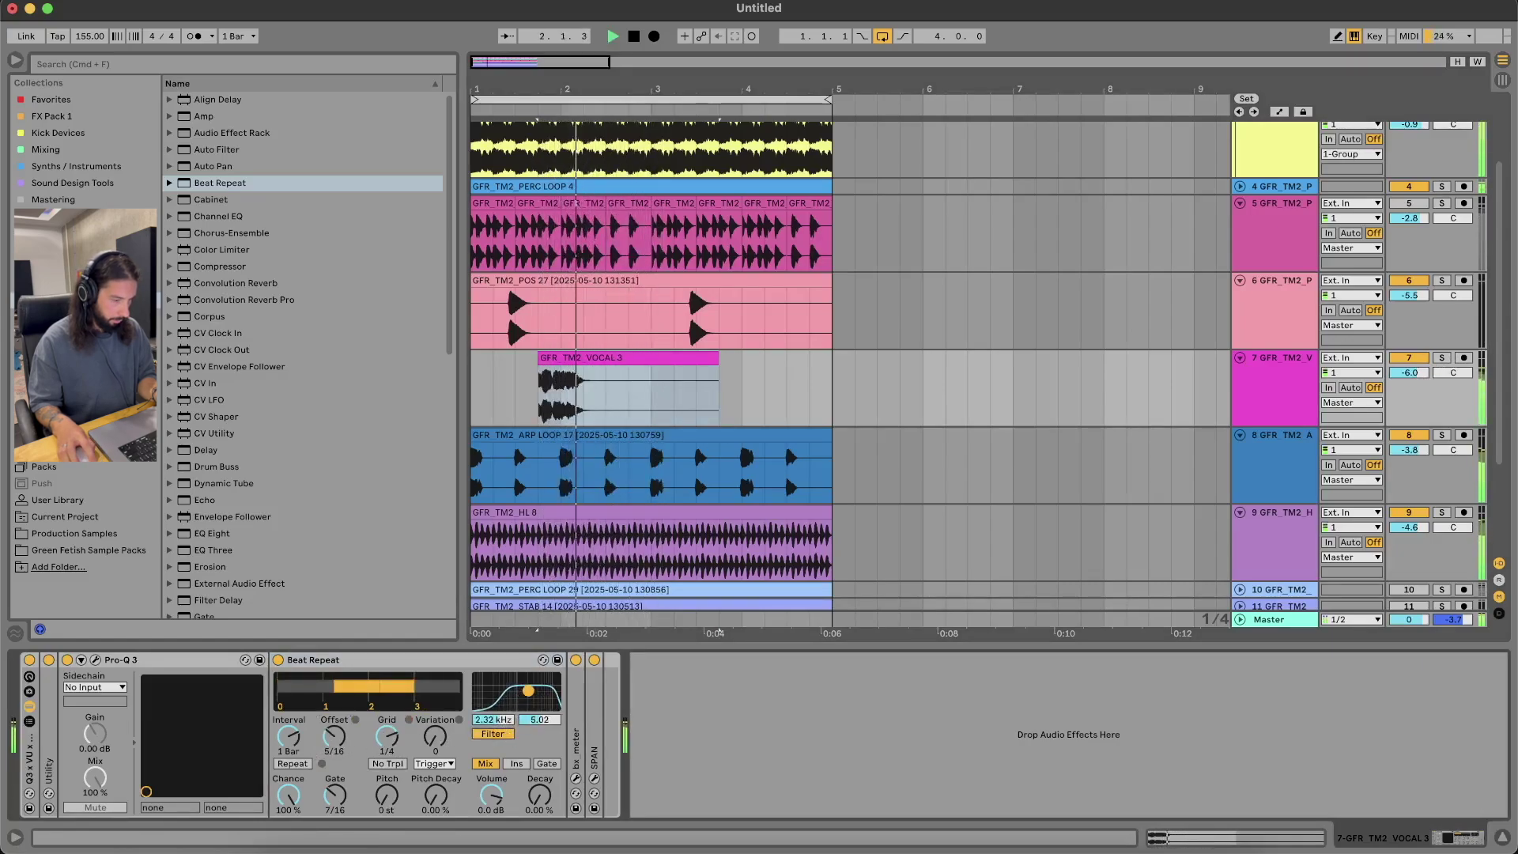
{"action": "left_click_drag", "start_coordinate": [434, 742], "coordinate": [434, 729]}
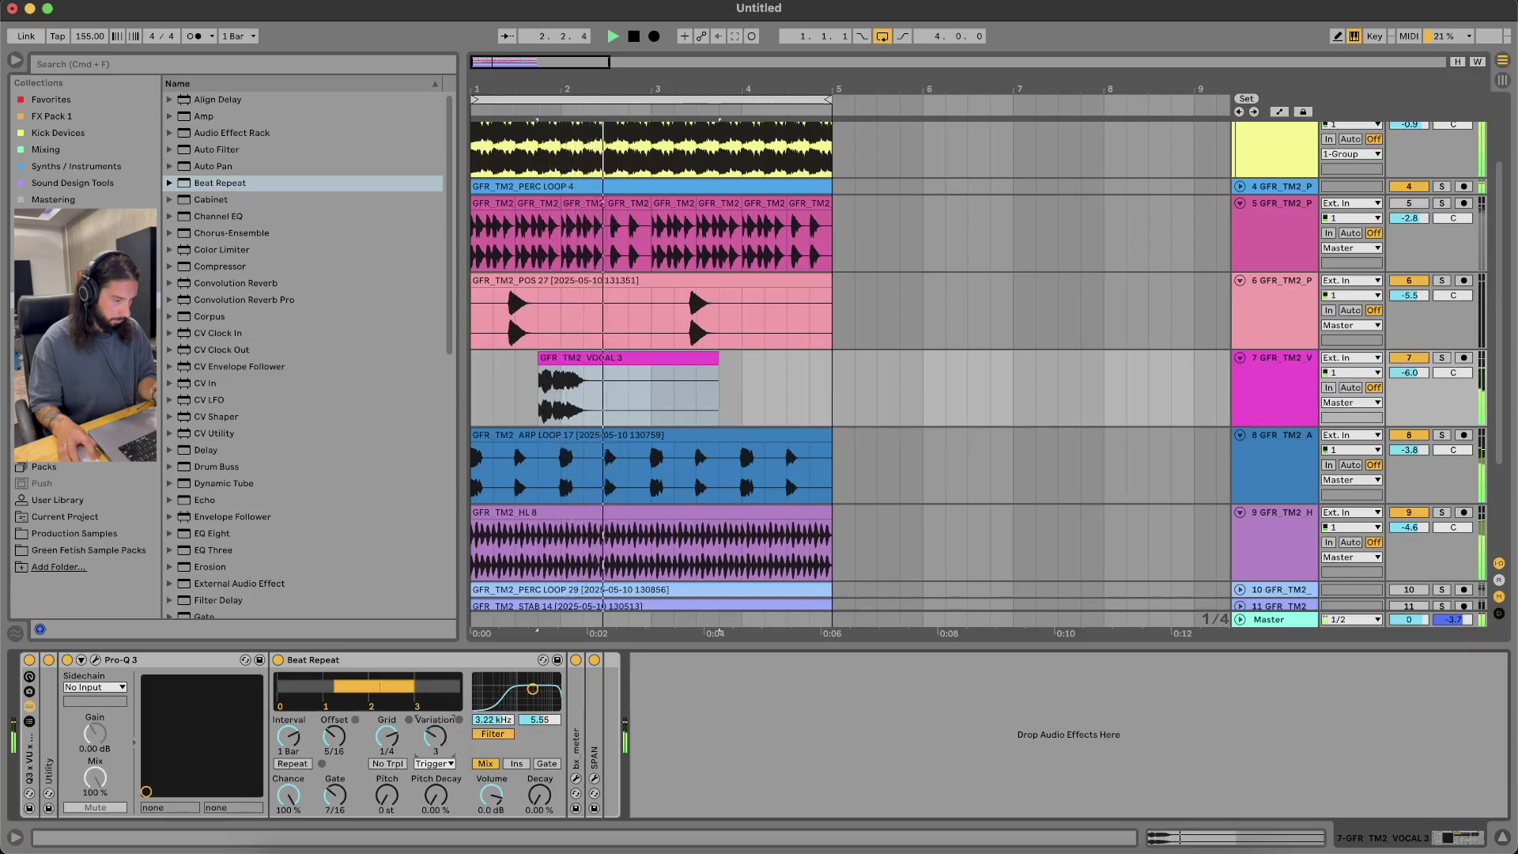
Set Beat Repeat to 42.1% Decay, -8 st Pitch, 1/4 Interval, 11/16 Offset and 1/48 Grid while playing the vocal
{"action": "left_click_drag", "start_coordinate": [539, 796], "coordinate": [539, 761]}
{"action": "key", "text": "space"}
{"action": "key", "text": "space"}
{"action": "left_click_drag", "start_coordinate": [387, 795], "coordinate": [301, 724]}
{"action": "key", "text": "space"}
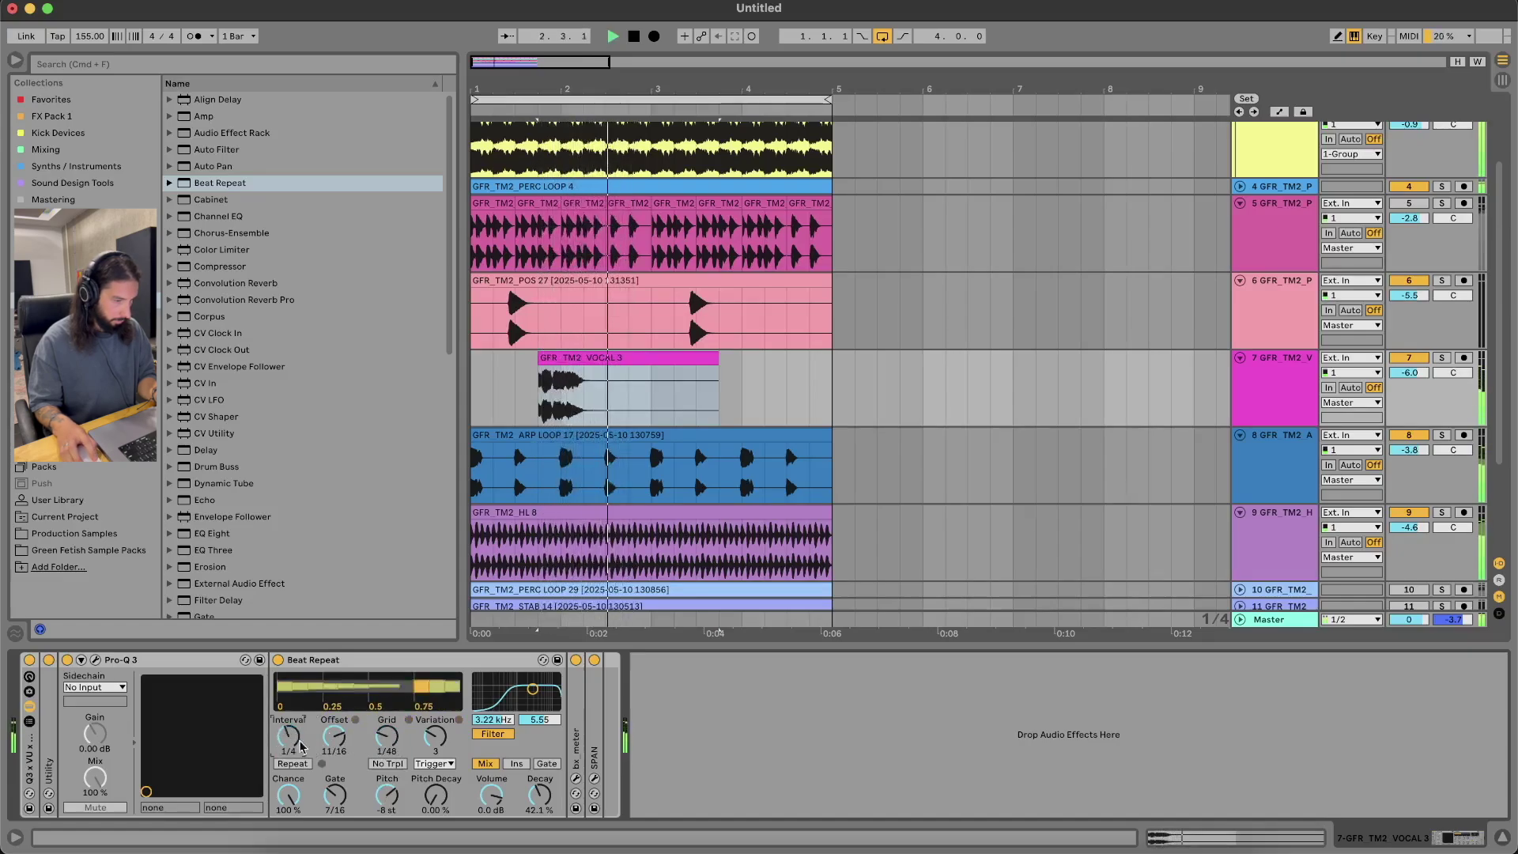
{"action": "key", "text": "space"}
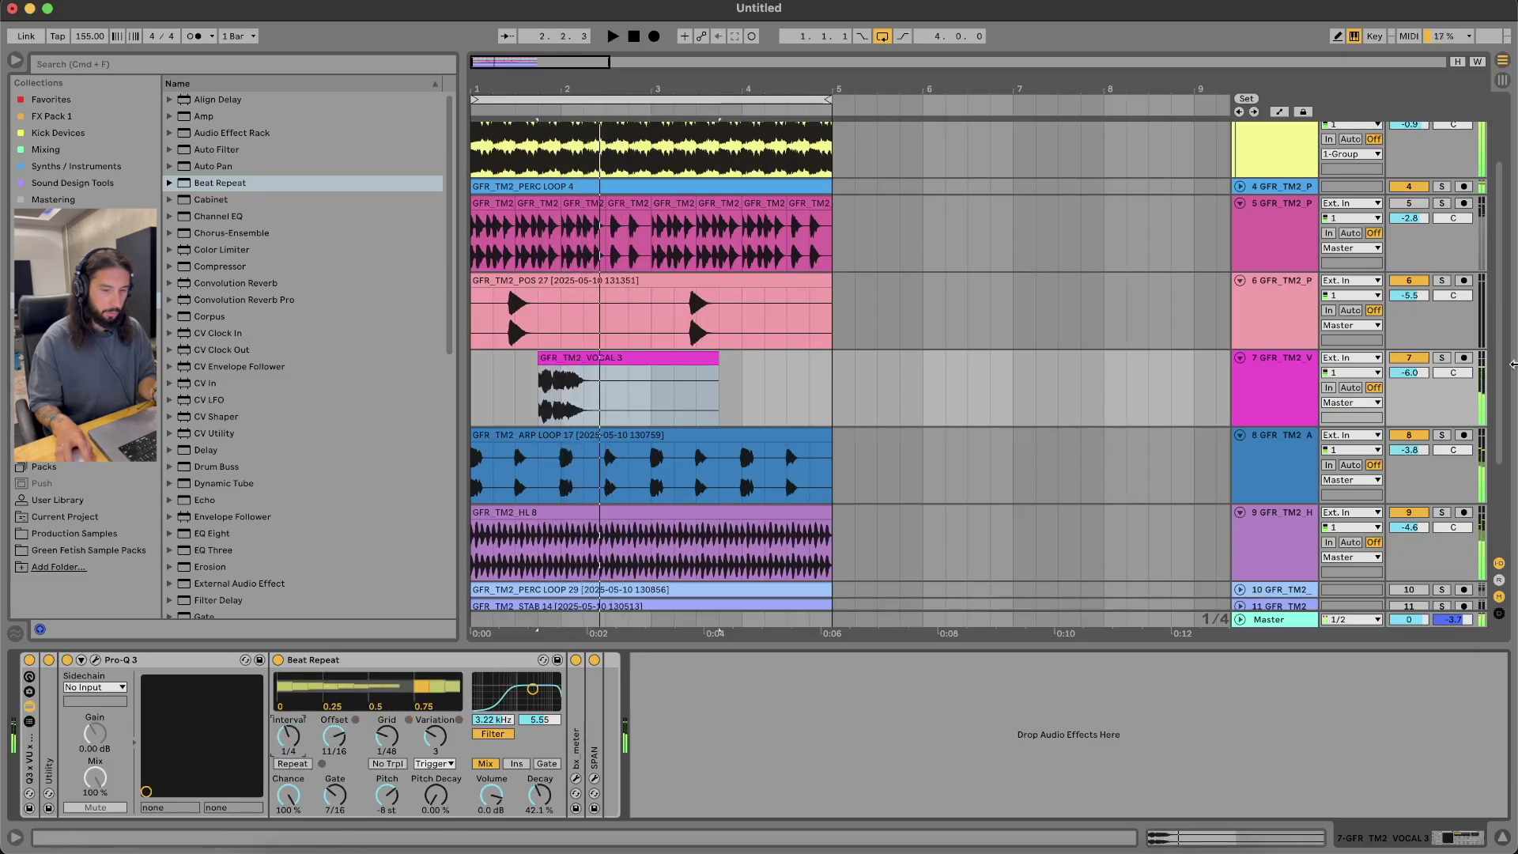
Raise the vocal track to -4.5 dB, solo it, and listen to it from the start of the clip
{"action": "left_click_drag", "start_coordinate": [1419, 378], "coordinate": [1421, 368]}
{"action": "left_click", "coordinate": [1440, 358]}
{"action": "key", "text": "space"}
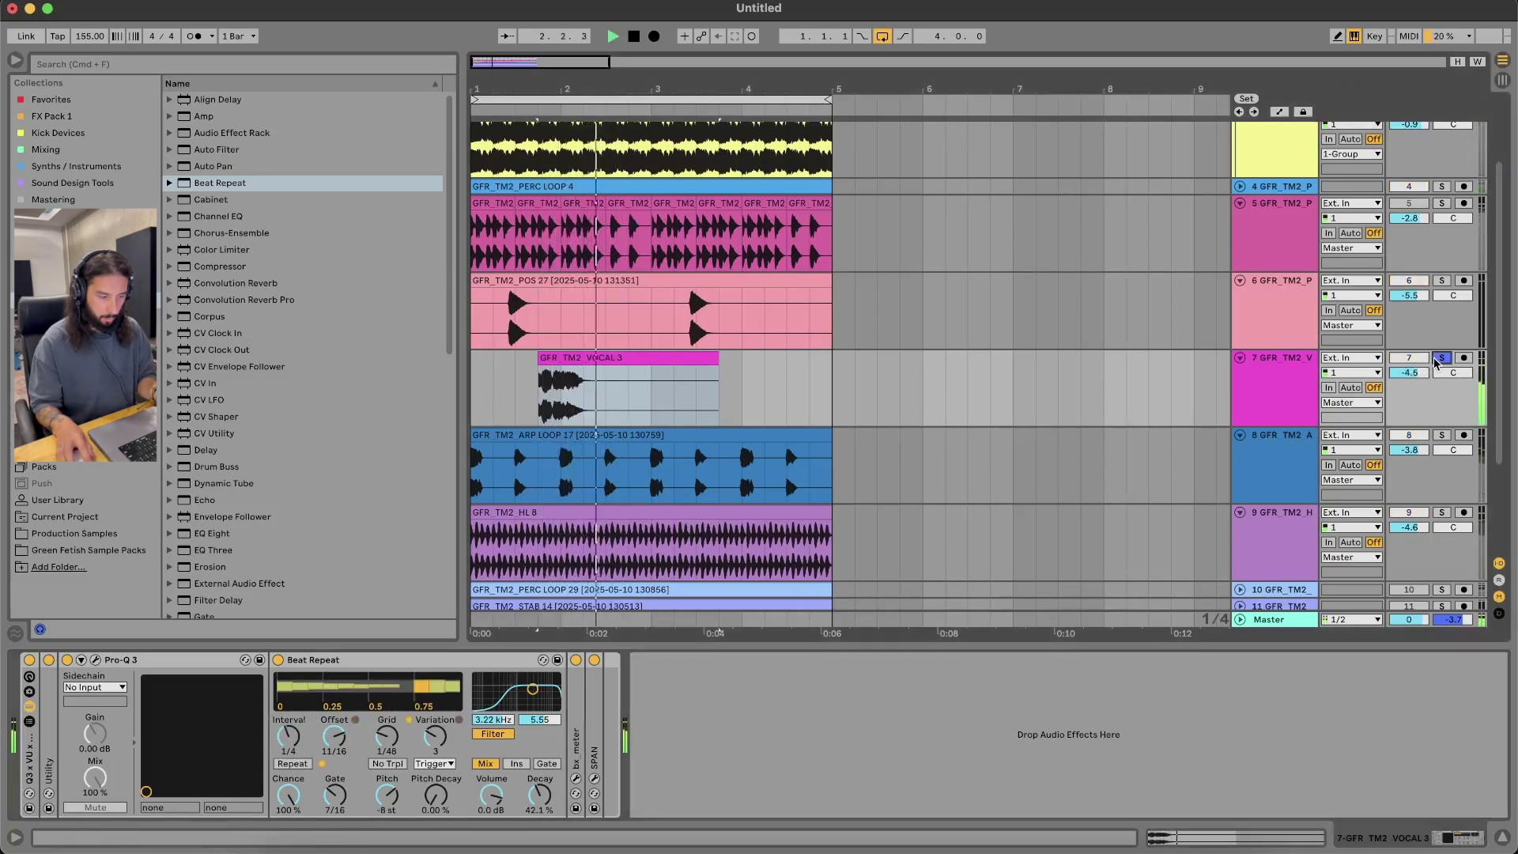
{"action": "left_click", "coordinate": [562, 400]}
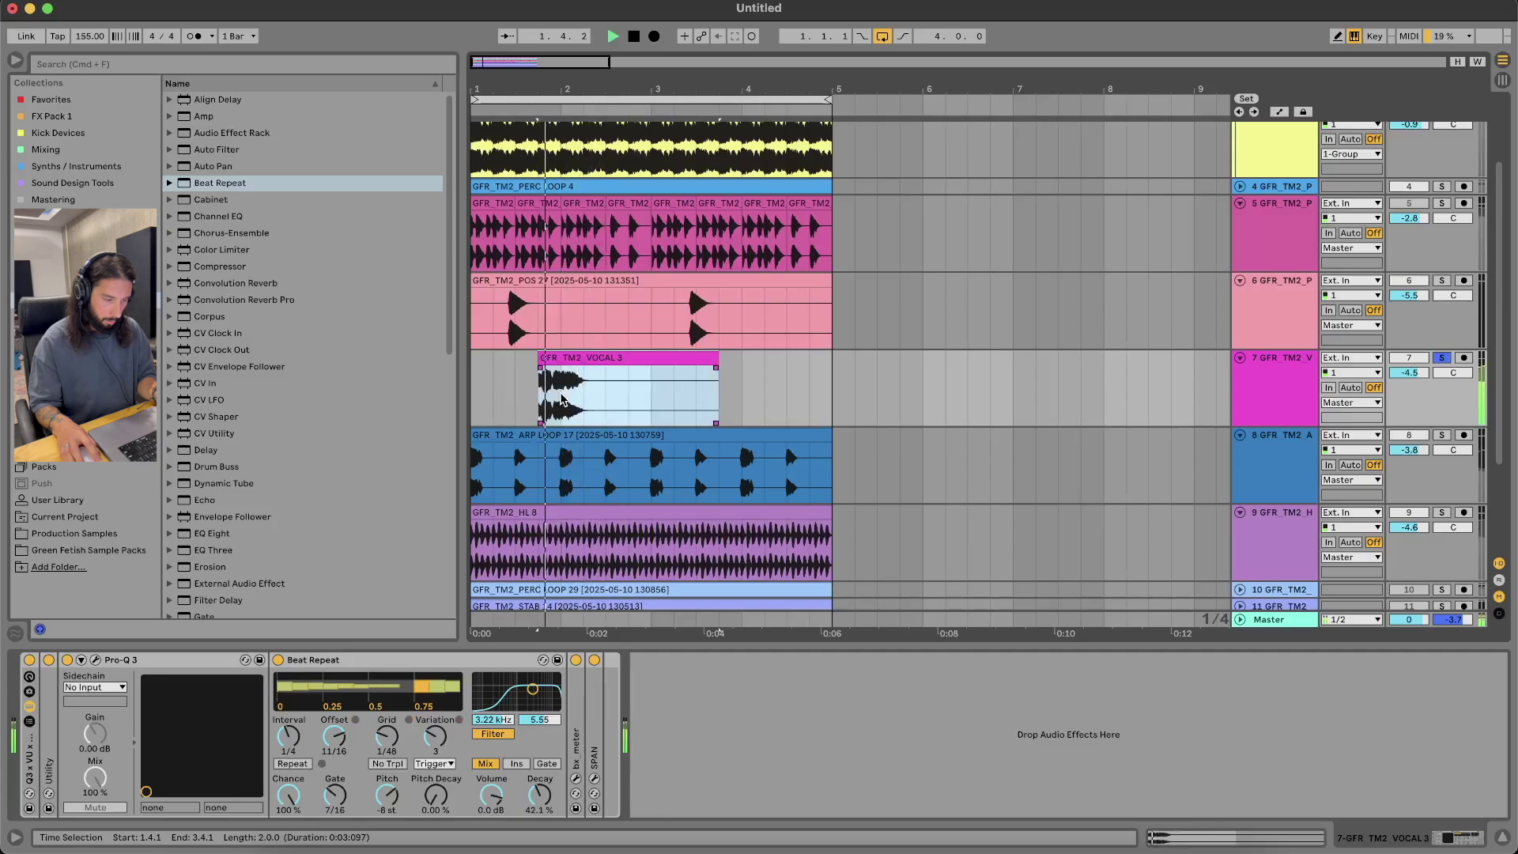
{"action": "key", "text": "space"}
{"action": "key", "text": "space"}
{"action": "key", "text": "space"}
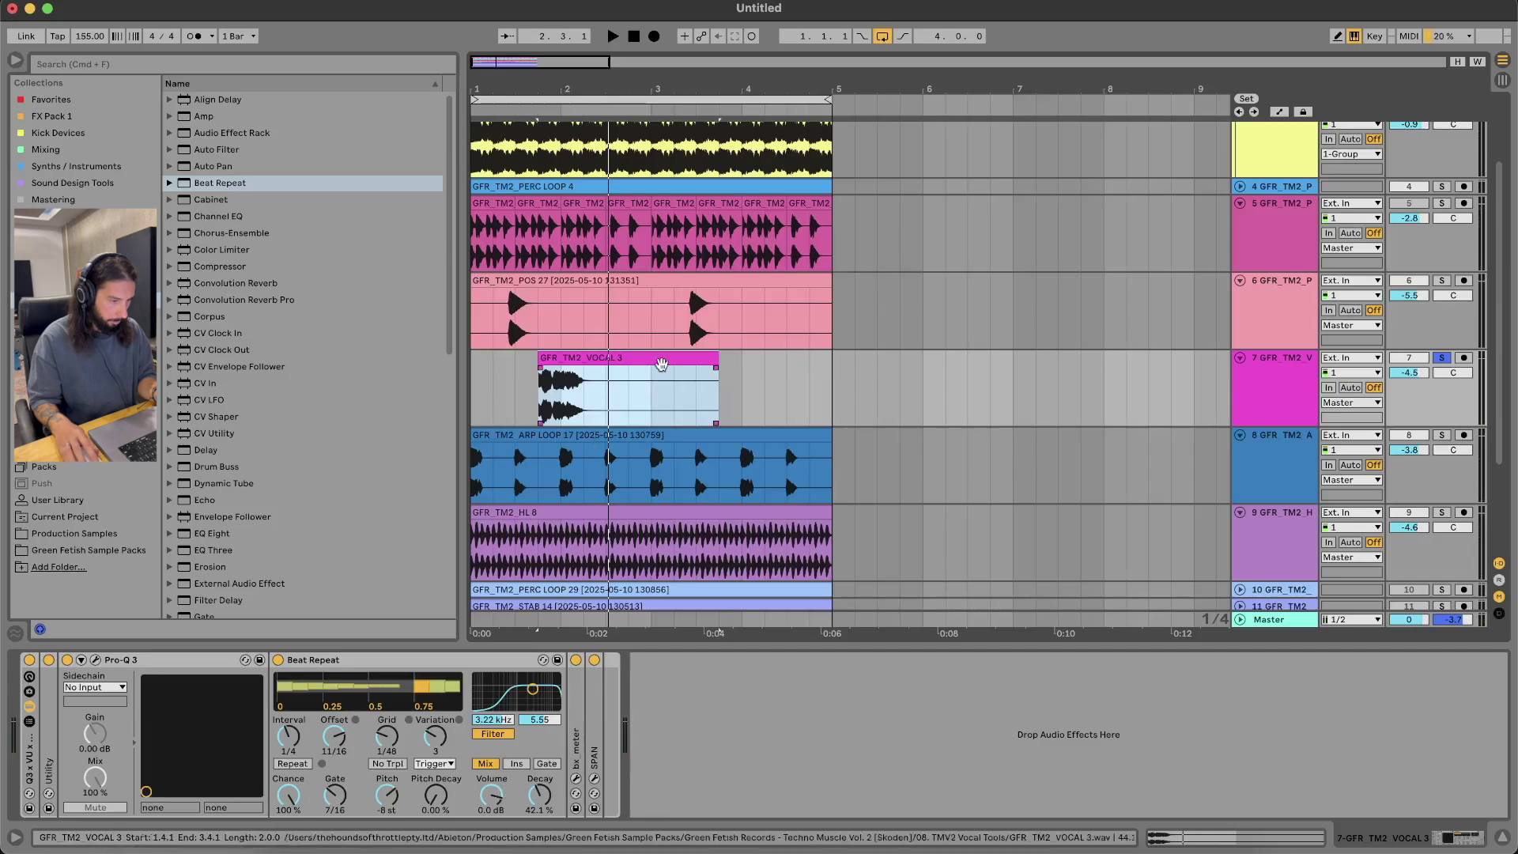
Freeze and flatten the VOCAL 3 track to render its Beat Repeat processing into audio
{"action": "double_click", "coordinate": [661, 364]}
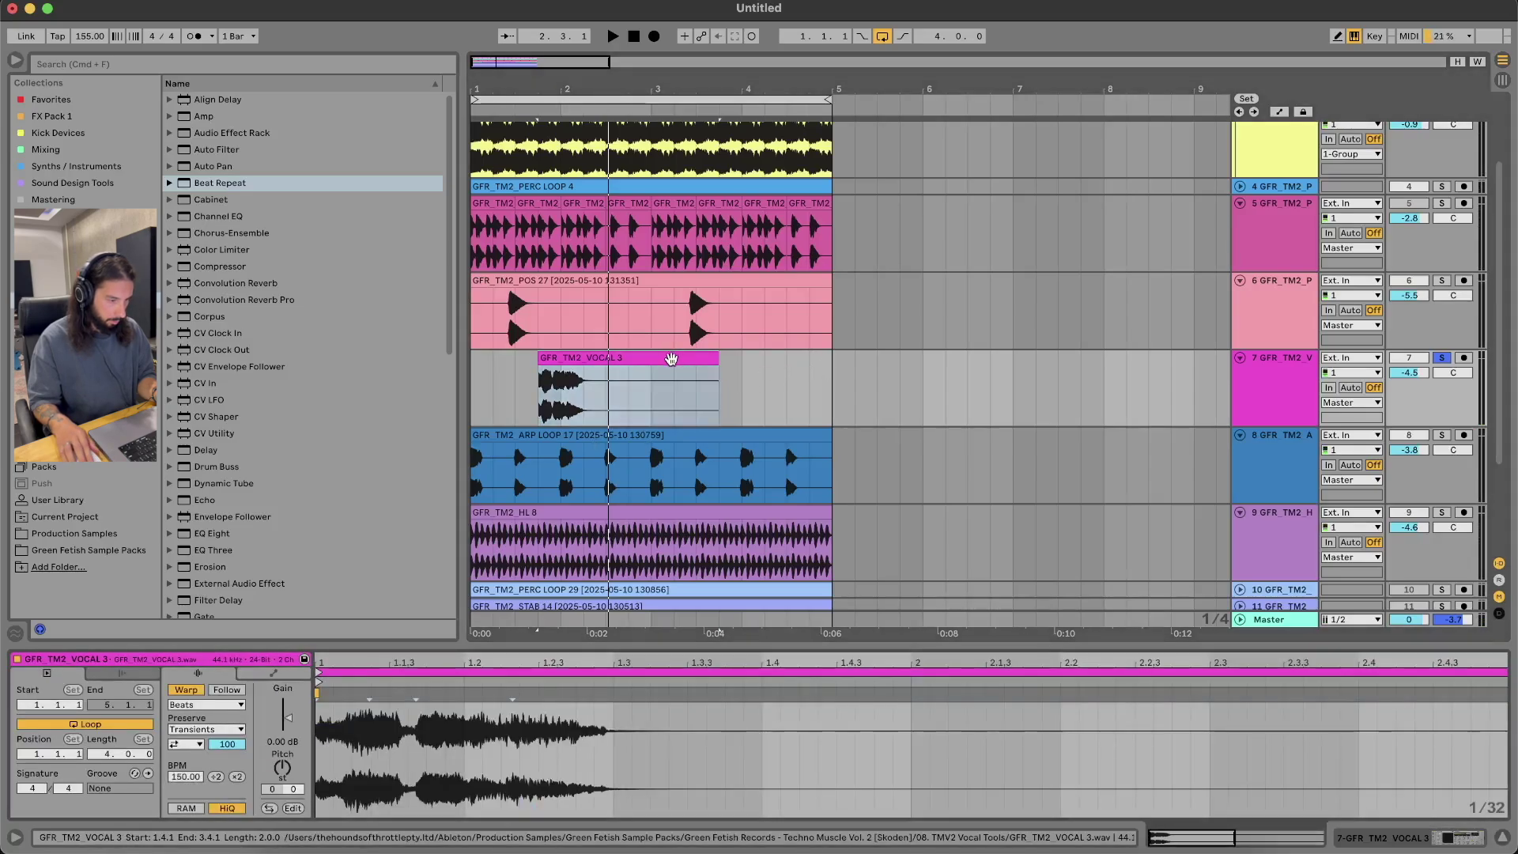
{"action": "right_click", "coordinate": [671, 360]}
{"action": "left_click", "coordinate": [714, 641]}
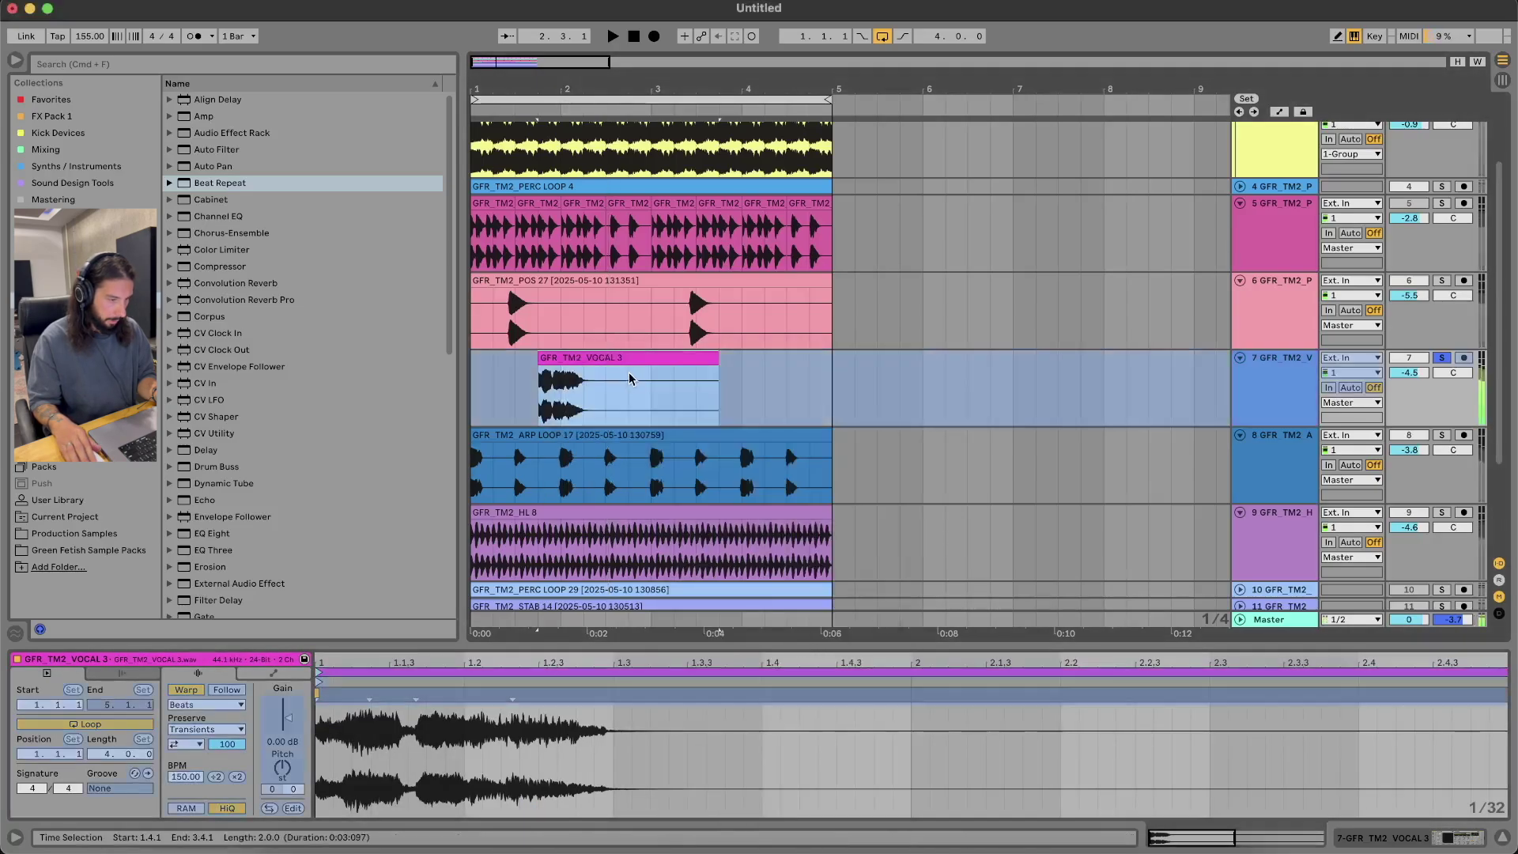
{"action": "right_click", "coordinate": [629, 361]}
{"action": "left_click", "coordinate": [715, 633]}
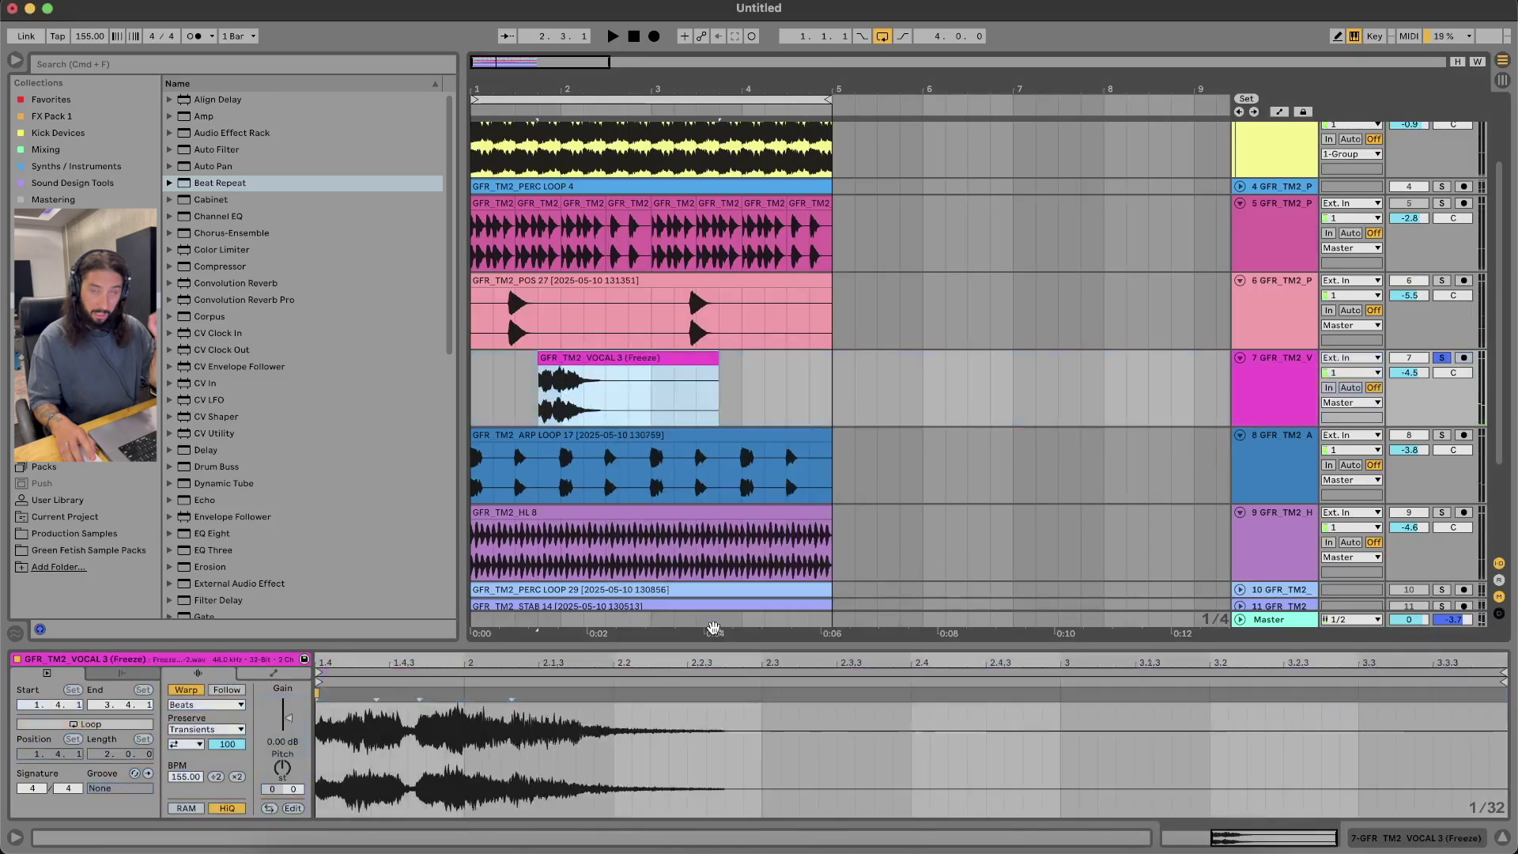
Play the flattened vocal from several points around bar 2 to find where to cut it
{"action": "left_click", "coordinate": [571, 399]}
{"action": "key", "text": "space"}
{"action": "left_click", "coordinate": [570, 394]}
{"action": "key", "text": "space"}
{"action": "key", "text": "space"}
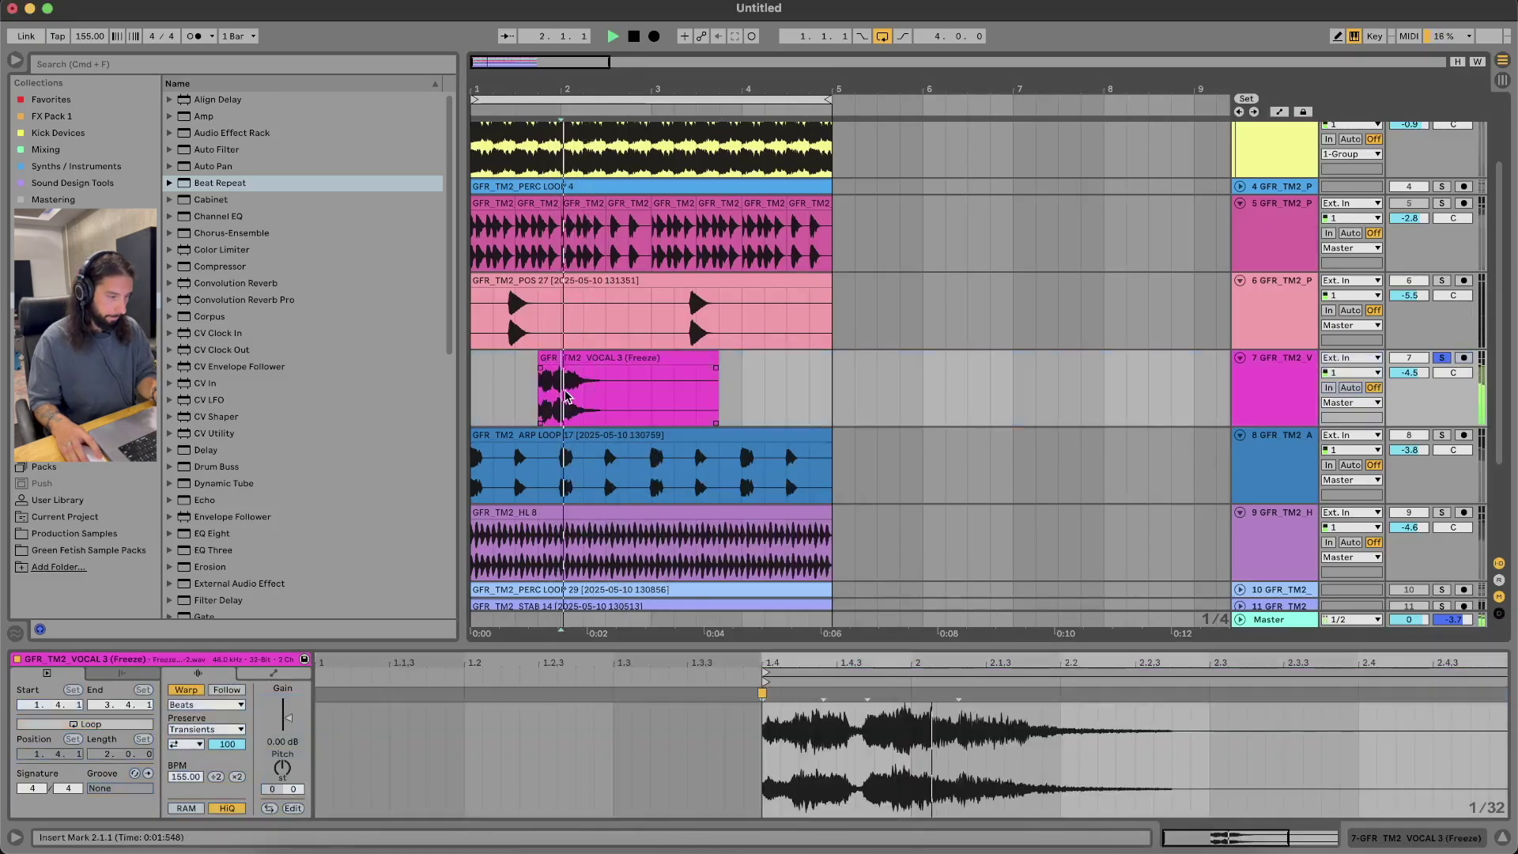
{"action": "left_click", "coordinate": [575, 384]}
{"action": "key", "text": "space"}
{"action": "key", "text": "space"}
{"action": "left_click", "coordinate": [567, 389]}
{"action": "key", "text": "space"}
{"action": "key", "text": "space"}
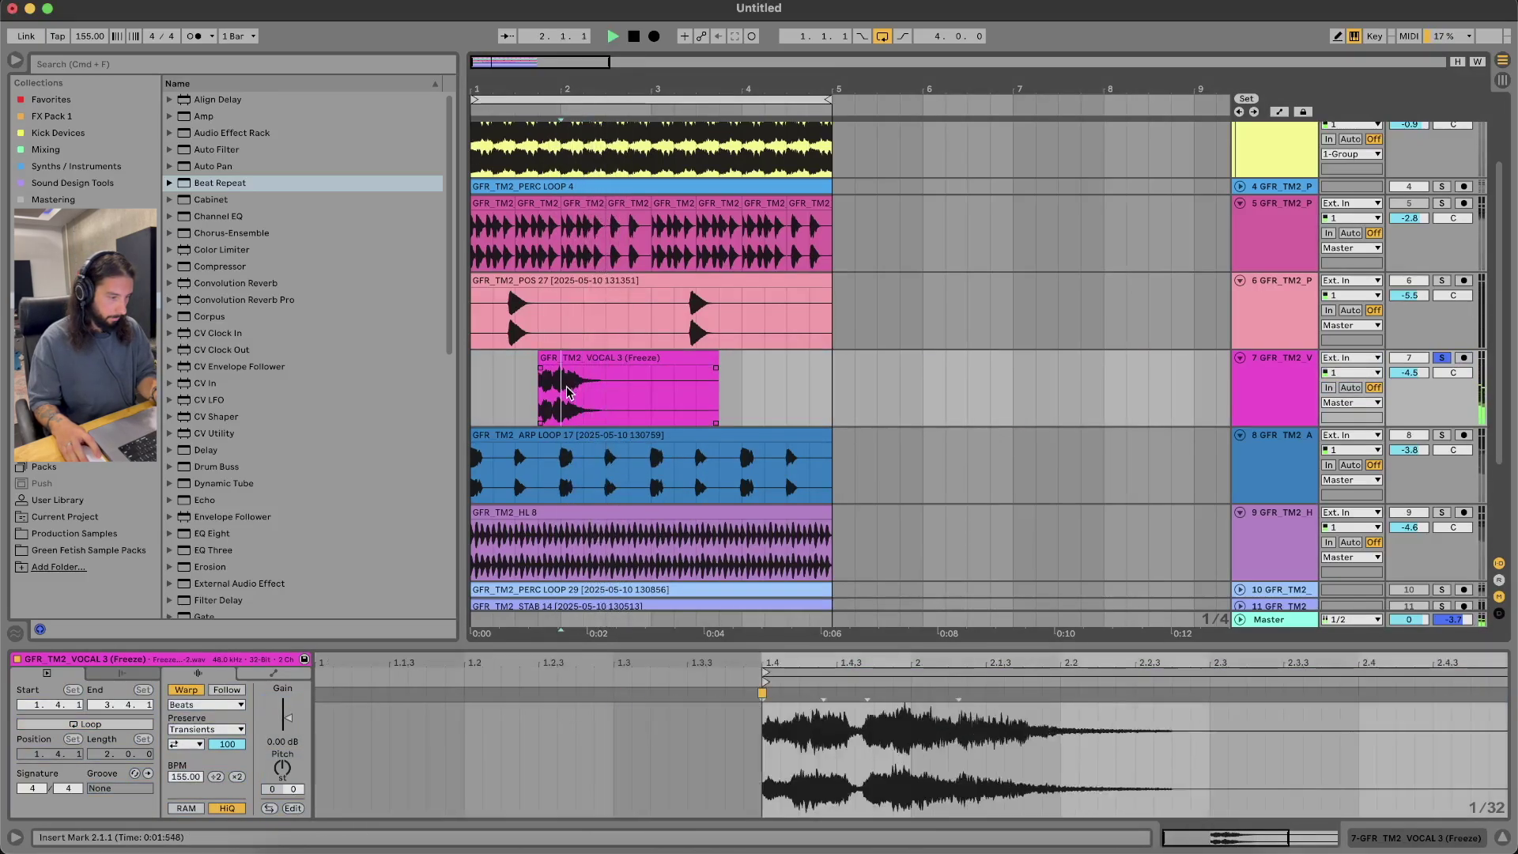
{"action": "scroll", "coordinate": [567, 389], "scroll_direction": "up", "scroll_amount": 5}
{"action": "key", "text": "space"}
{"action": "key", "text": "space"}
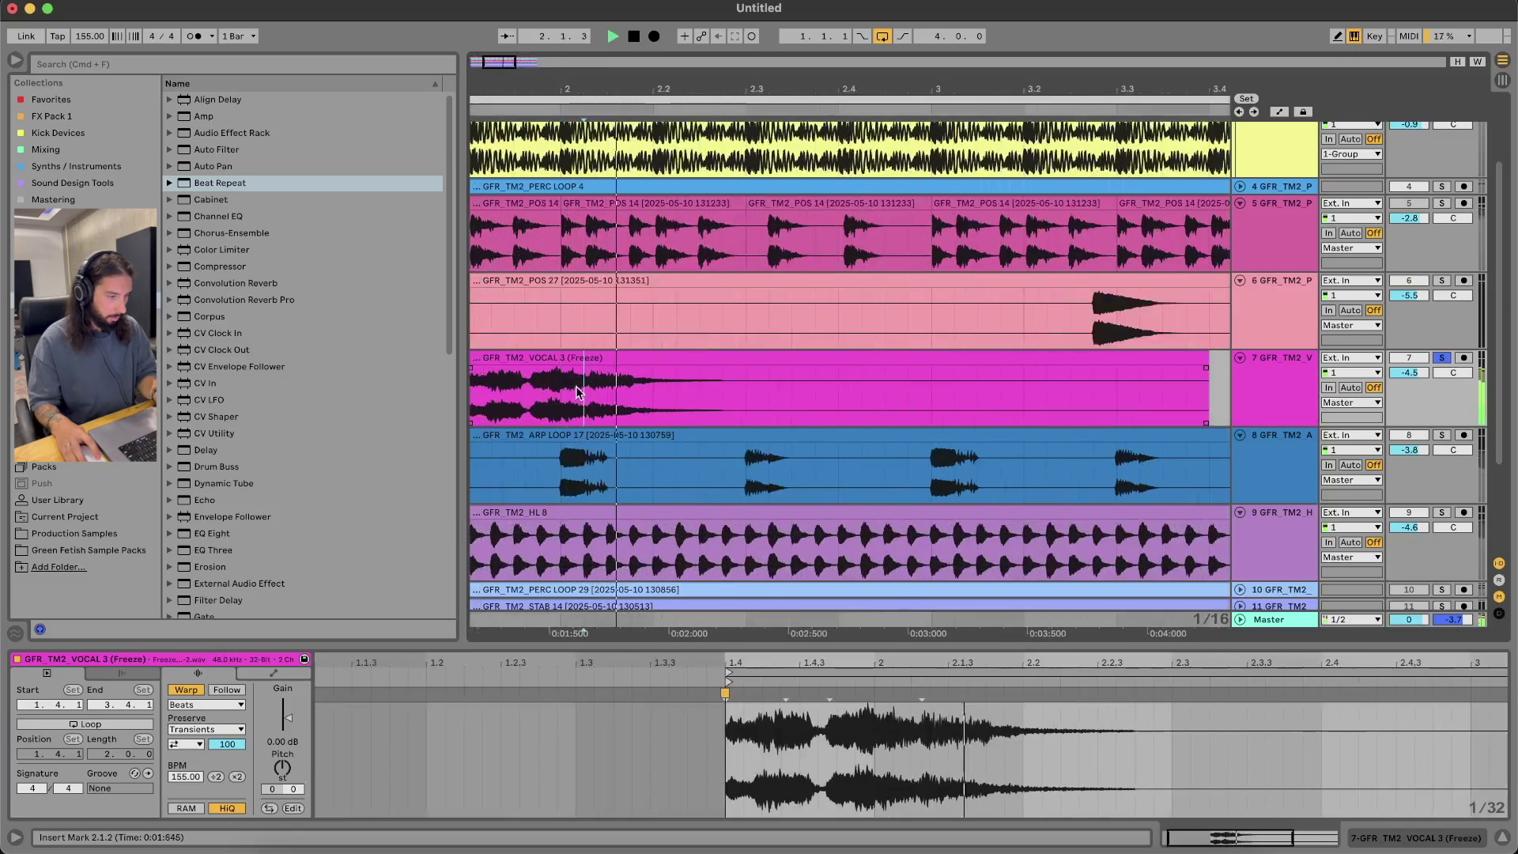
Split the flattened vocal clip at 2.1.1 and place the one-beat slice from there at the start of bar 1
{"action": "key", "text": "space"}
{"action": "key", "text": "super+e"}
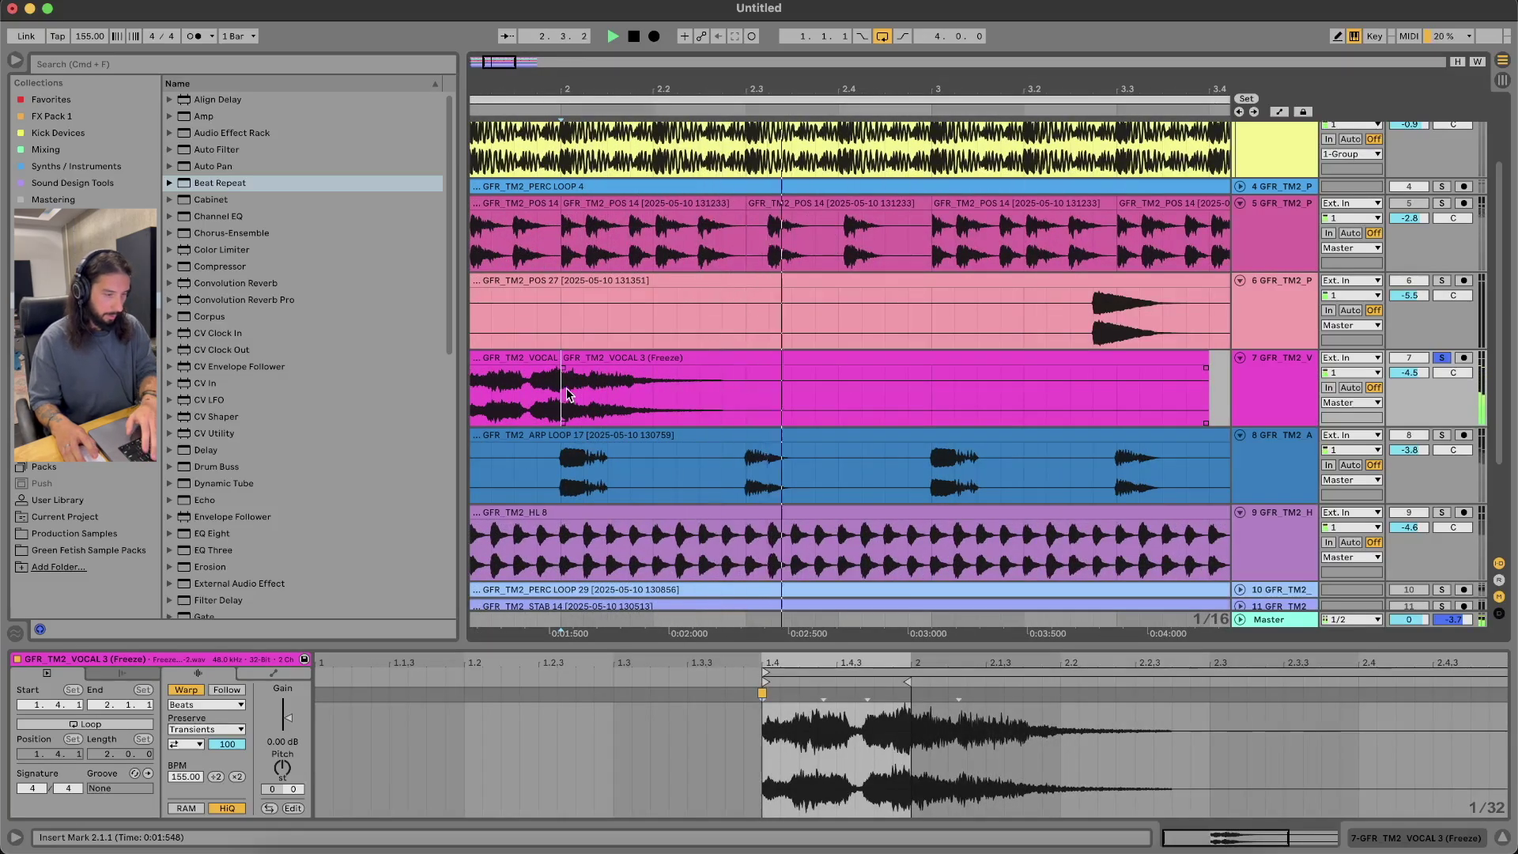
{"action": "scroll", "coordinate": [566, 388], "scroll_direction": "down", "scroll_amount": 5}
{"action": "left_click_drag", "start_coordinate": [581, 357], "coordinate": [473, 383]}
Repeat the vocal slice beat by beat from bar 1 into bar 2
{"action": "key", "text": "super+d"}
{"action": "key", "text": "super+d"}
{"action": "key", "text": "super+d"}
{"action": "key", "text": "super+d"}
{"action": "key", "text": "super+d"}
{"action": "key", "text": "super+d"}
{"action": "key", "text": "super+d"}
Fade out the first one-beat vocal slice and duplicate it on every beat through the end of bar 4
{"action": "left_click", "coordinate": [489, 379]}
{"action": "left_click", "coordinate": [480, 358]}
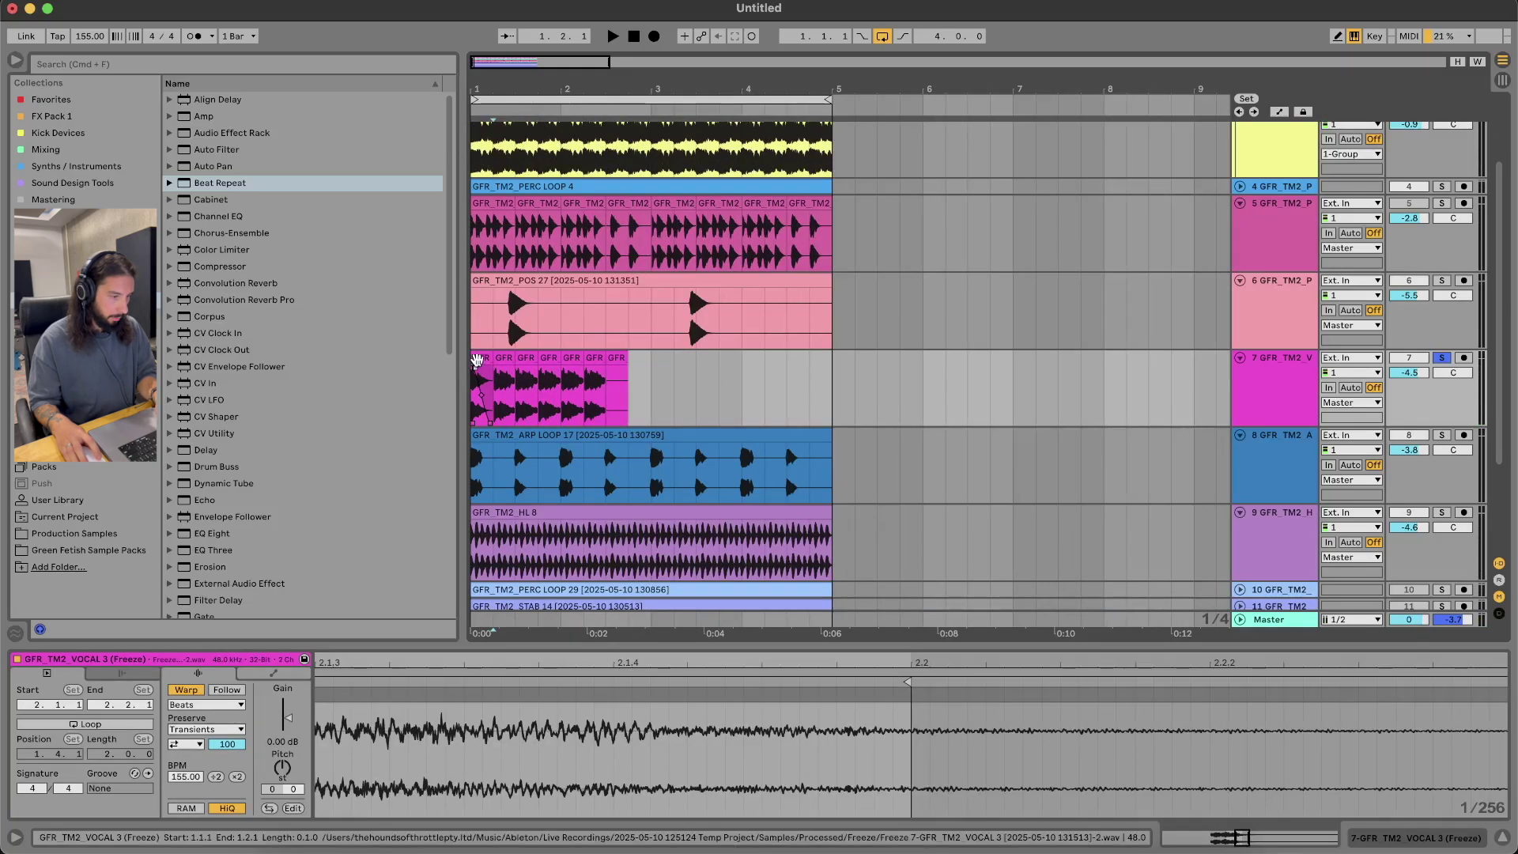
{"action": "key", "text": "super+d"}
{"action": "key", "text": "super+d"}
{"action": "key", "text": "super+d"}
{"action": "key", "text": "super+d"}
{"action": "key", "text": "super+d"}
{"action": "key", "text": "super+d"}
{"action": "key", "text": "super+d"}
{"action": "key", "text": "super+d"}
{"action": "key", "text": "super+d"}
{"action": "key", "text": "super+d"}
{"action": "key", "text": "super+d"}
{"action": "key", "text": "super+d"}
{"action": "key", "text": "super+d"}
{"action": "key", "text": "super+d"}
{"action": "key", "text": "super+d"}
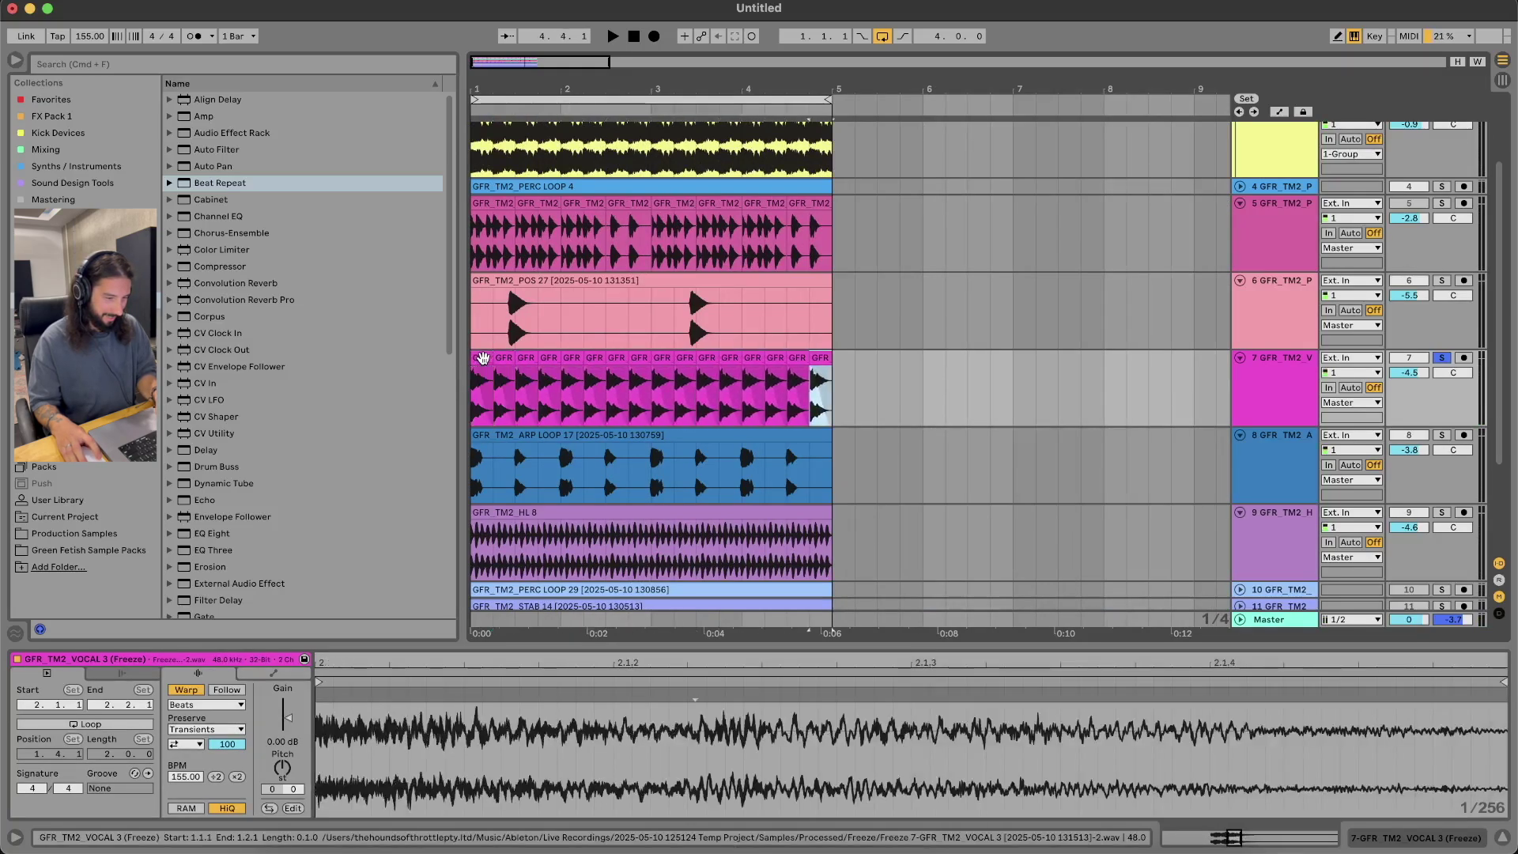
Unsolo the vocal track and set its volume to -4.4 dB while playing the full loop
{"action": "key", "text": "space"}
{"action": "left_click", "coordinate": [1442, 358]}
{"action": "left_click_drag", "start_coordinate": [1410, 372], "coordinate": [1410, 363]}
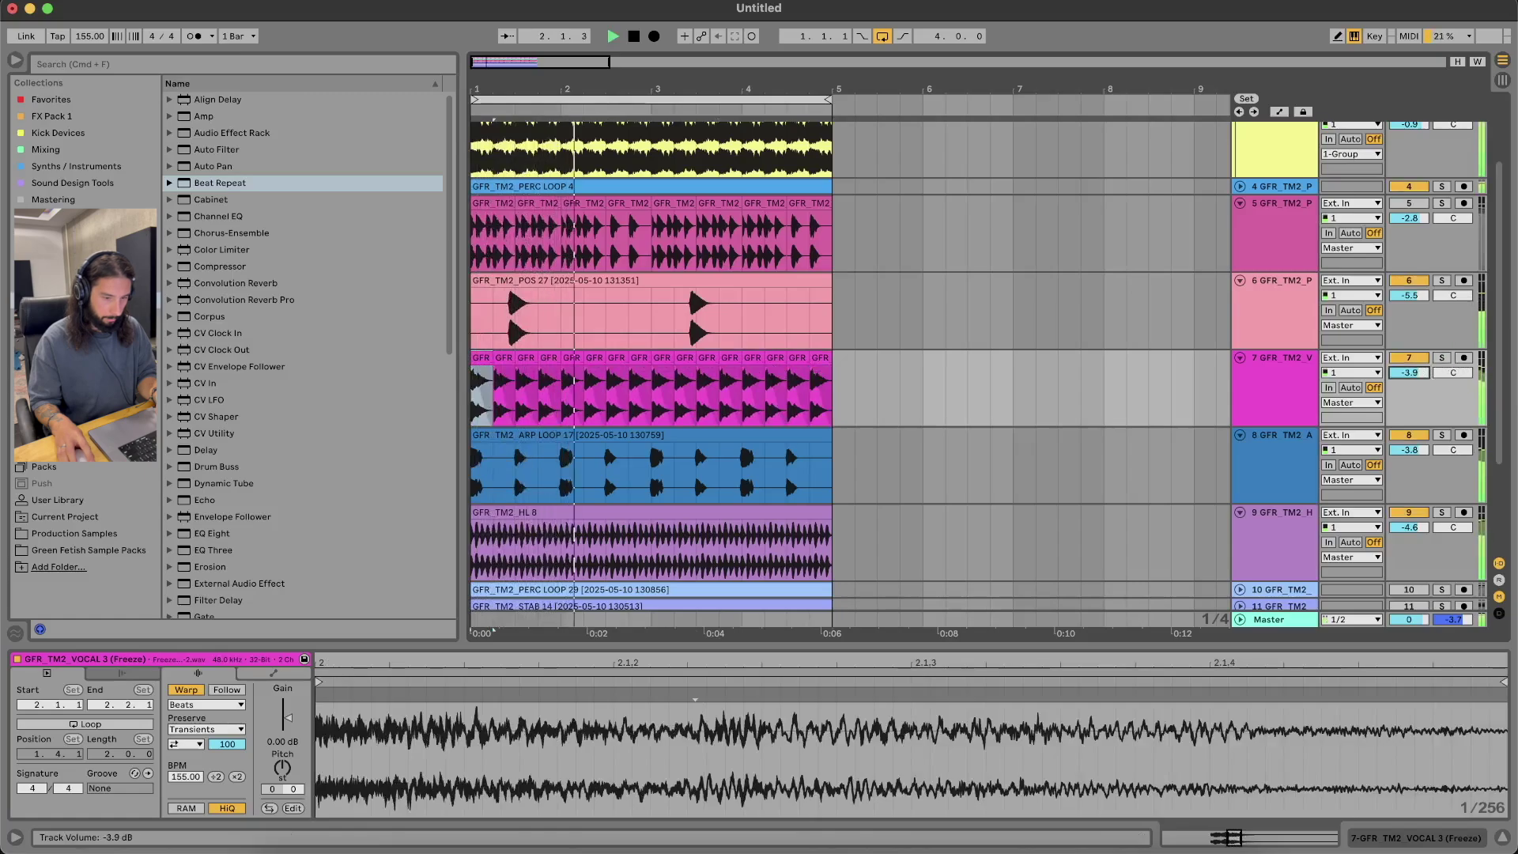
{"action": "scroll", "coordinate": [956, 377], "scroll_direction": "up", "scroll_amount": 3}
{"action": "left_click_drag", "start_coordinate": [1410, 468], "coordinate": [1410, 476]}
{"action": "left_click", "coordinate": [652, 498]}
{"action": "key", "text": "space"}
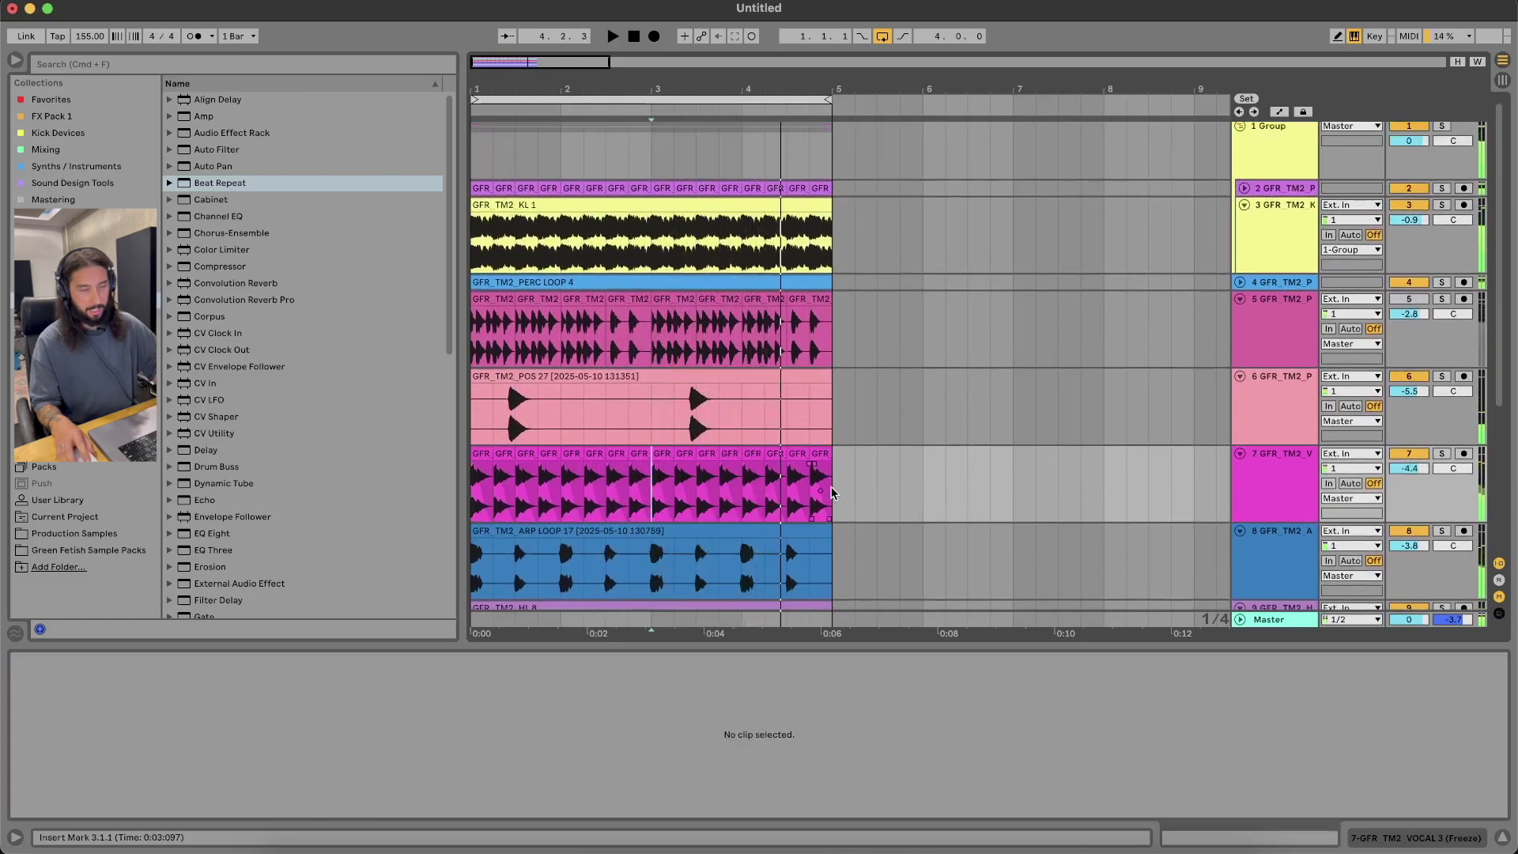
Activate the POS 14 percussion track and set its volume to -3.6 dB while playing the loop
{"action": "left_click", "coordinate": [1408, 289]}
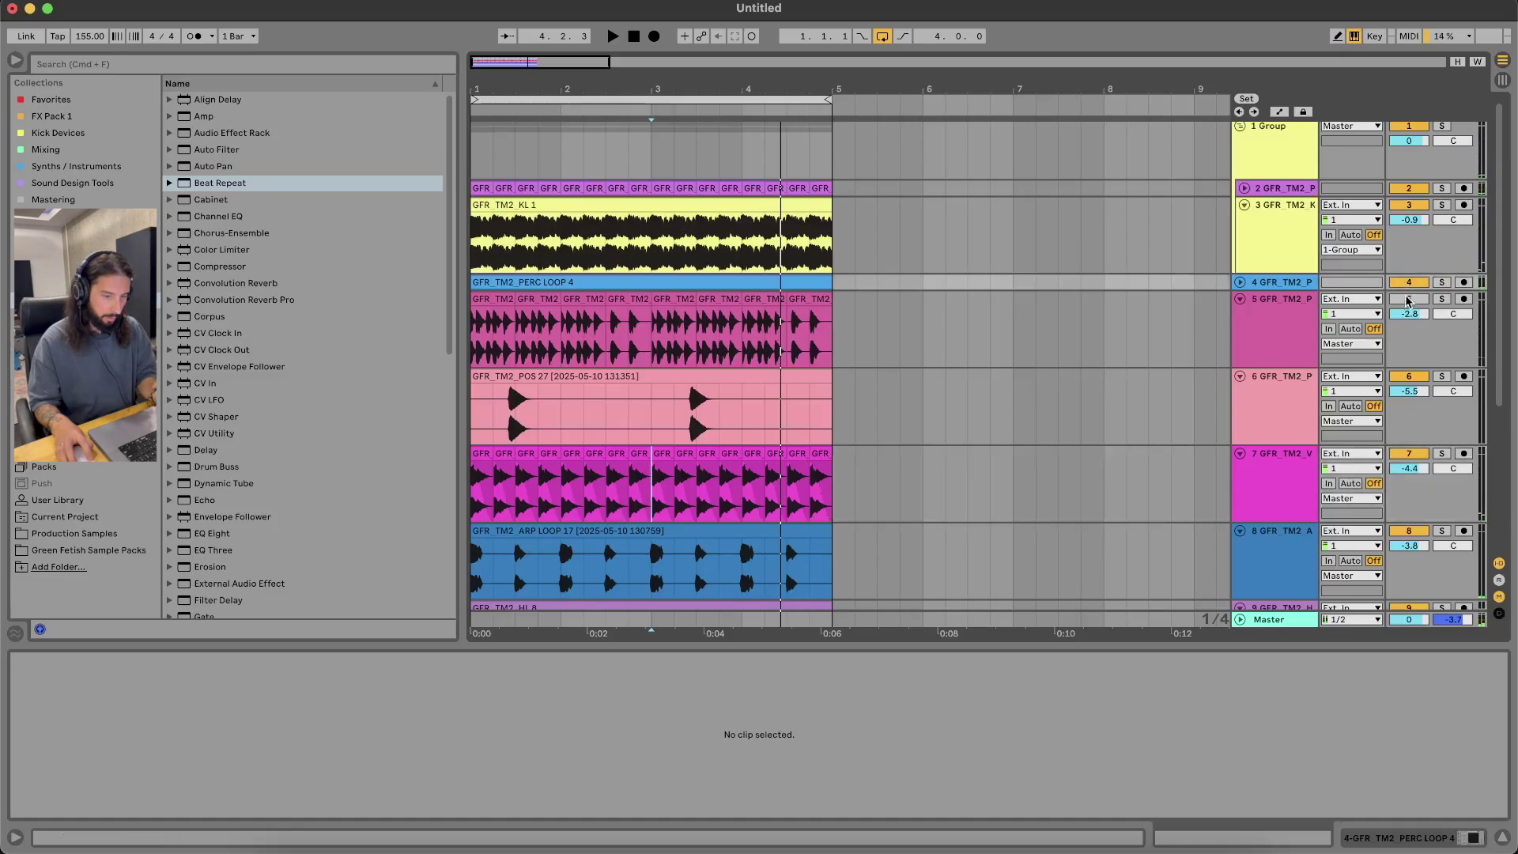
{"action": "left_click", "coordinate": [1408, 299]}
{"action": "key", "text": "space"}
{"action": "left_click_drag", "start_coordinate": [1408, 314], "coordinate": [1408, 324]}
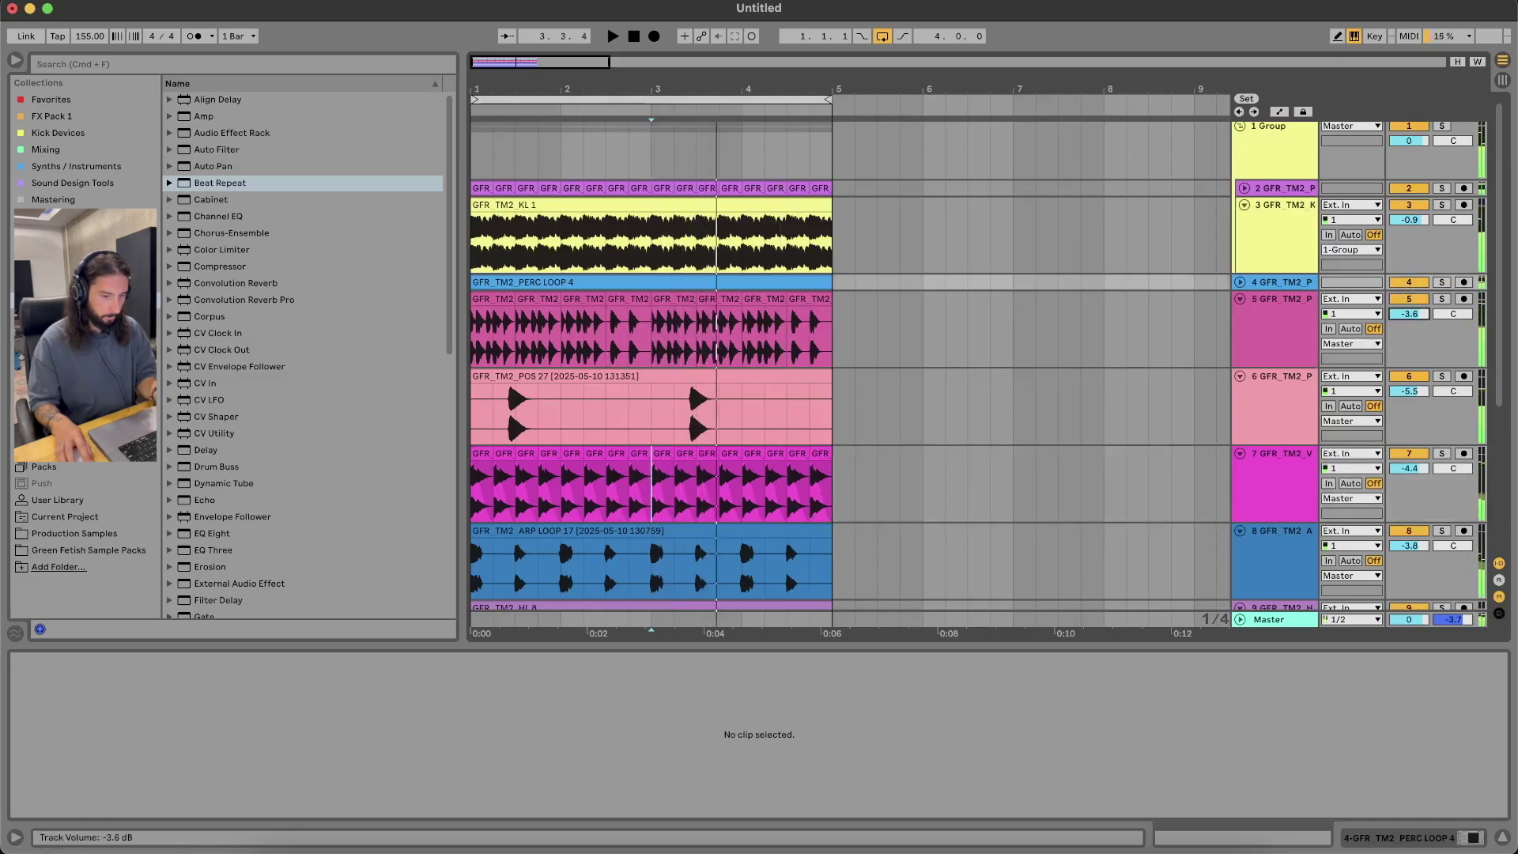
Consolidate the POS 14 clips across bars 1 to 4 into one clip and solo the track
{"action": "left_click_drag", "start_coordinate": [835, 338], "coordinate": [446, 338]}
{"action": "key", "text": "super+j"}
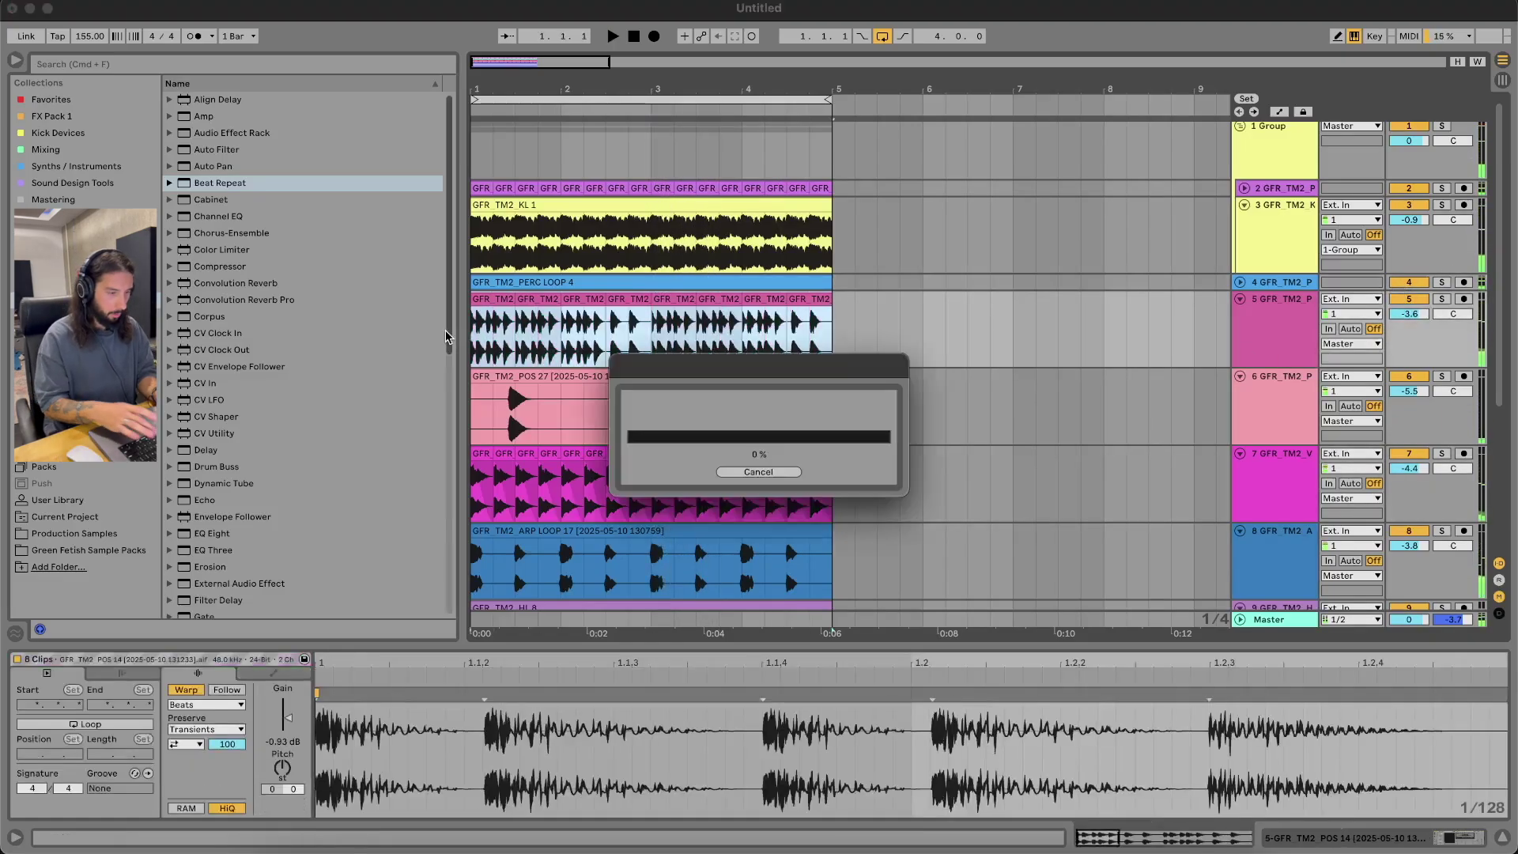
{"action": "left_click", "coordinate": [1442, 299]}
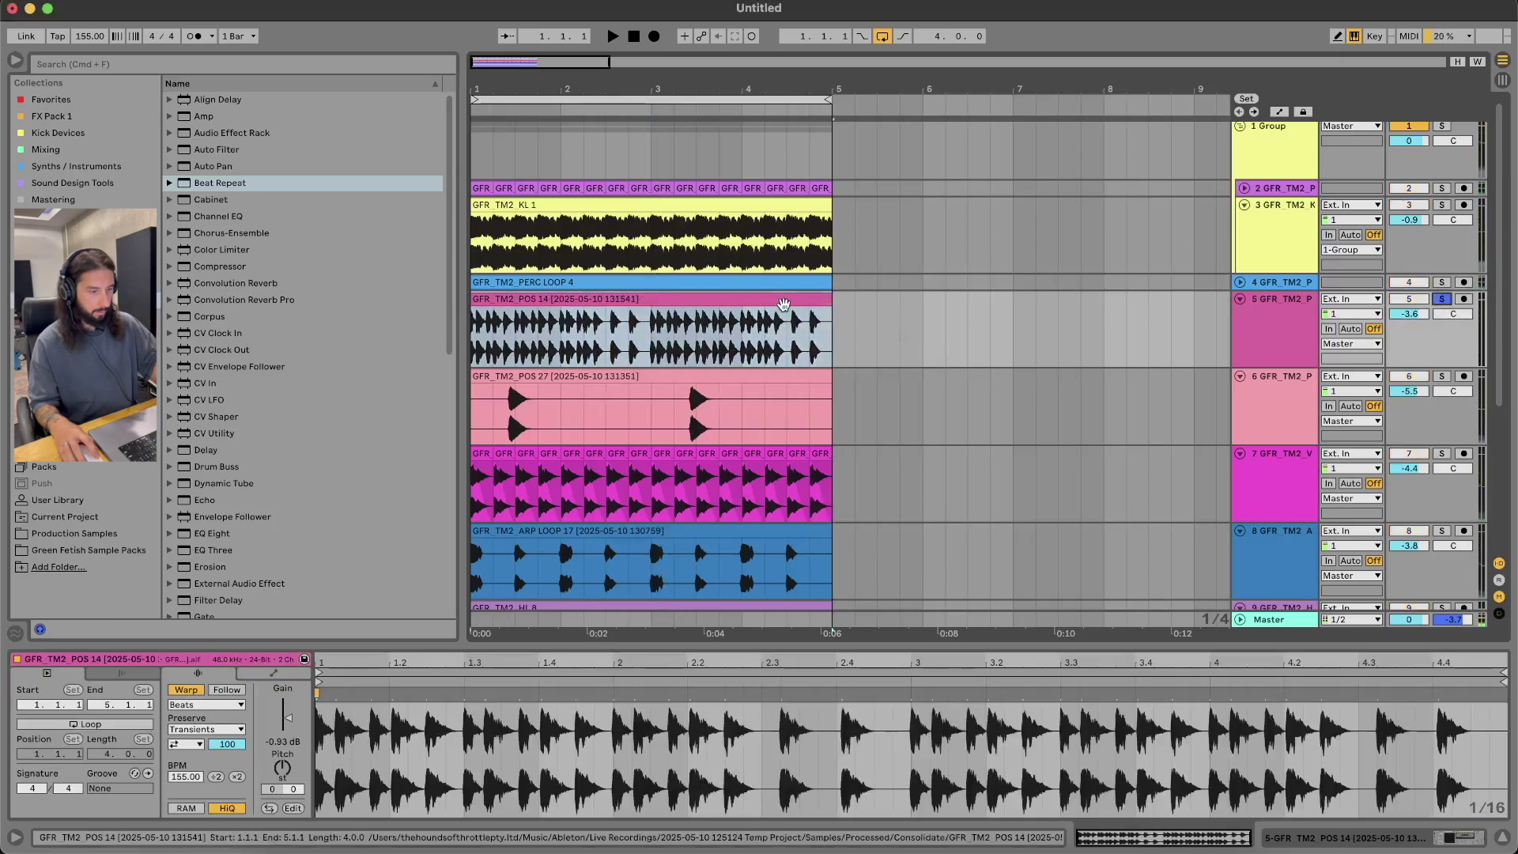
Transpose the consolidated POS 14 clip to -19 semitones while listening to it
{"action": "left_click", "coordinate": [784, 305]}
{"action": "key", "text": "space"}
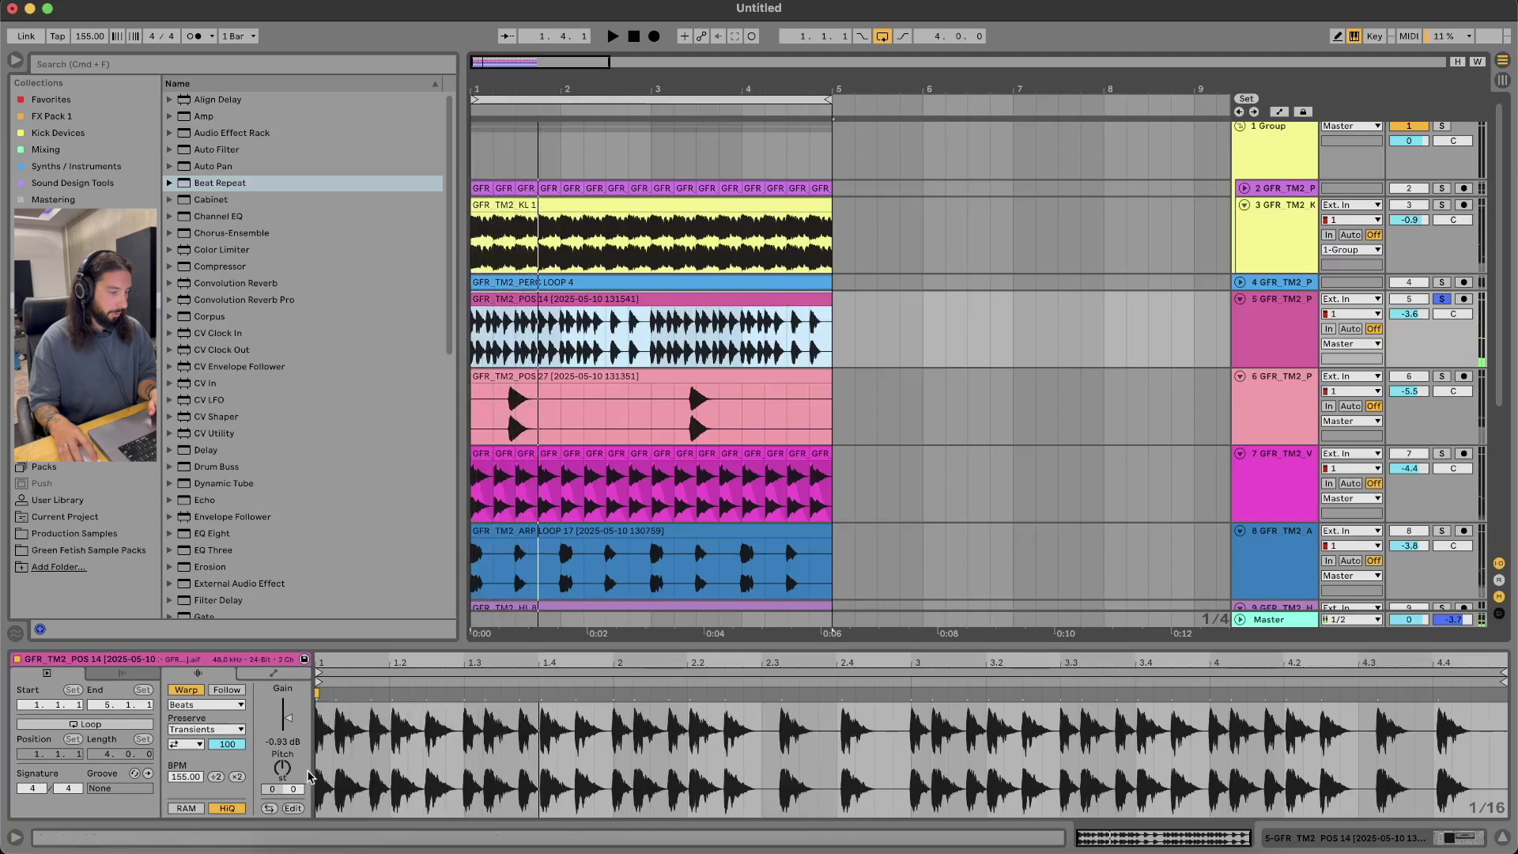
{"action": "left_click_drag", "start_coordinate": [286, 769], "coordinate": [286, 779]}
{"action": "key", "text": "space"}
{"action": "key", "text": "space"}
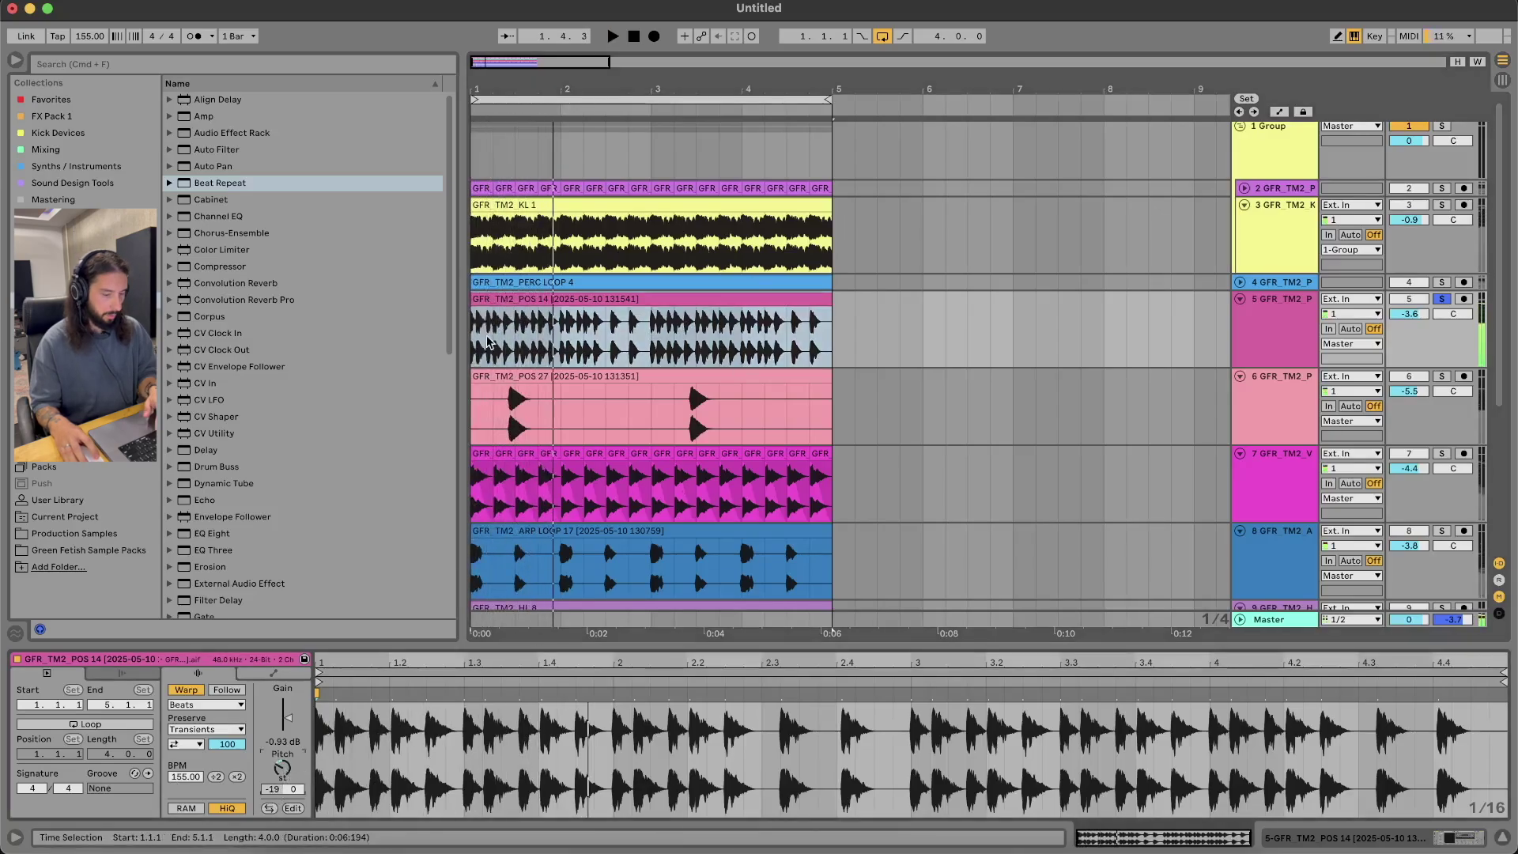
Split the POS 14 clip exactly at the onset of its second hit, just after 1.1.2
{"action": "left_click", "coordinate": [488, 340]}
{"action": "key", "text": "plus"}
{"action": "key", "text": "plus"}
{"action": "key", "text": "plus"}
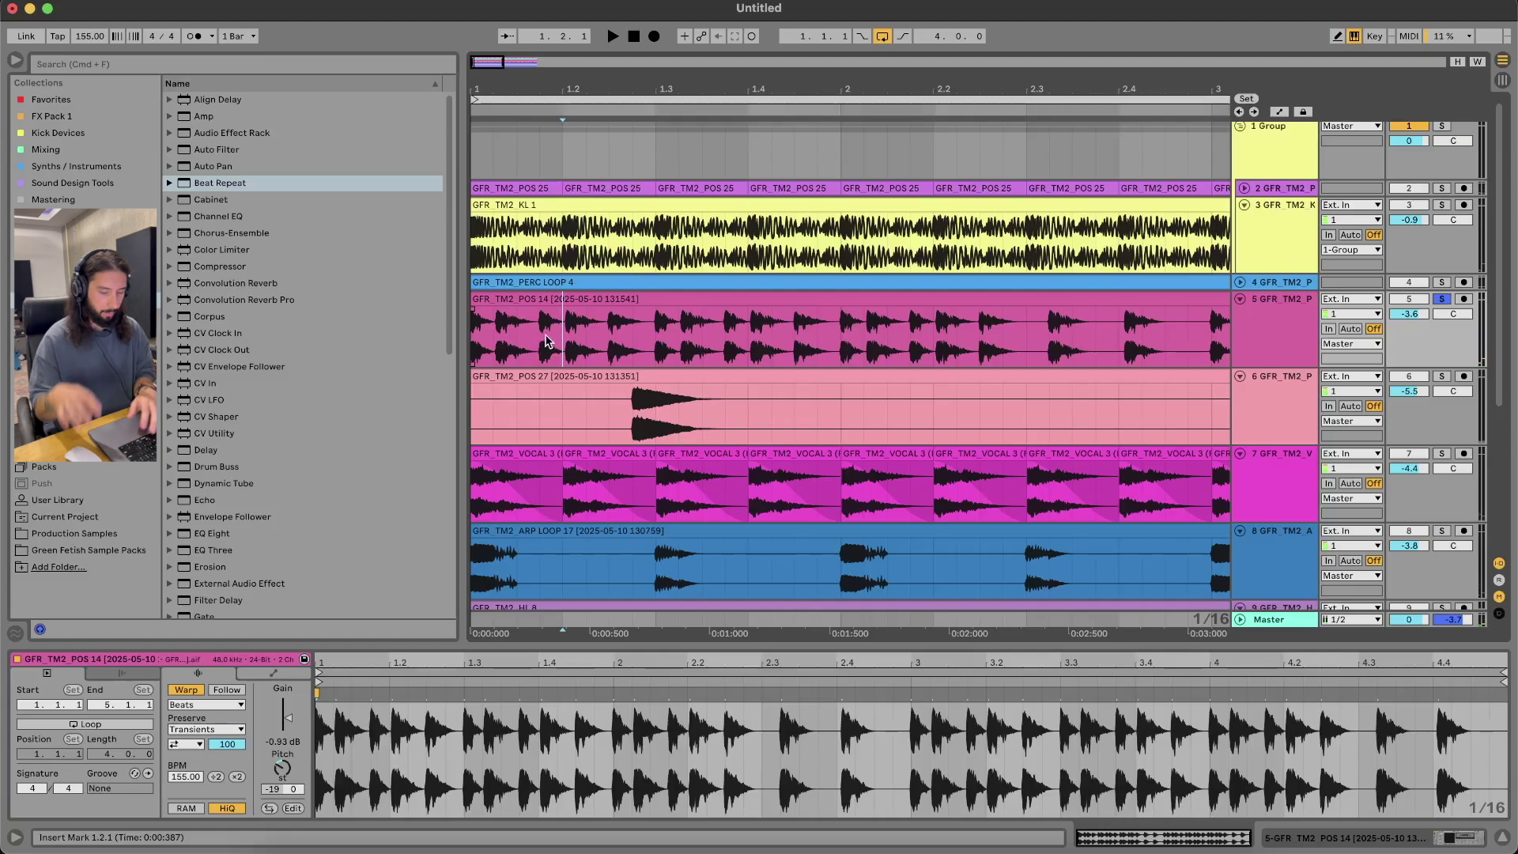
{"action": "key", "text": "plus"}
{"action": "scroll", "coordinate": [546, 340], "scroll_direction": "left", "scroll_amount": 3}
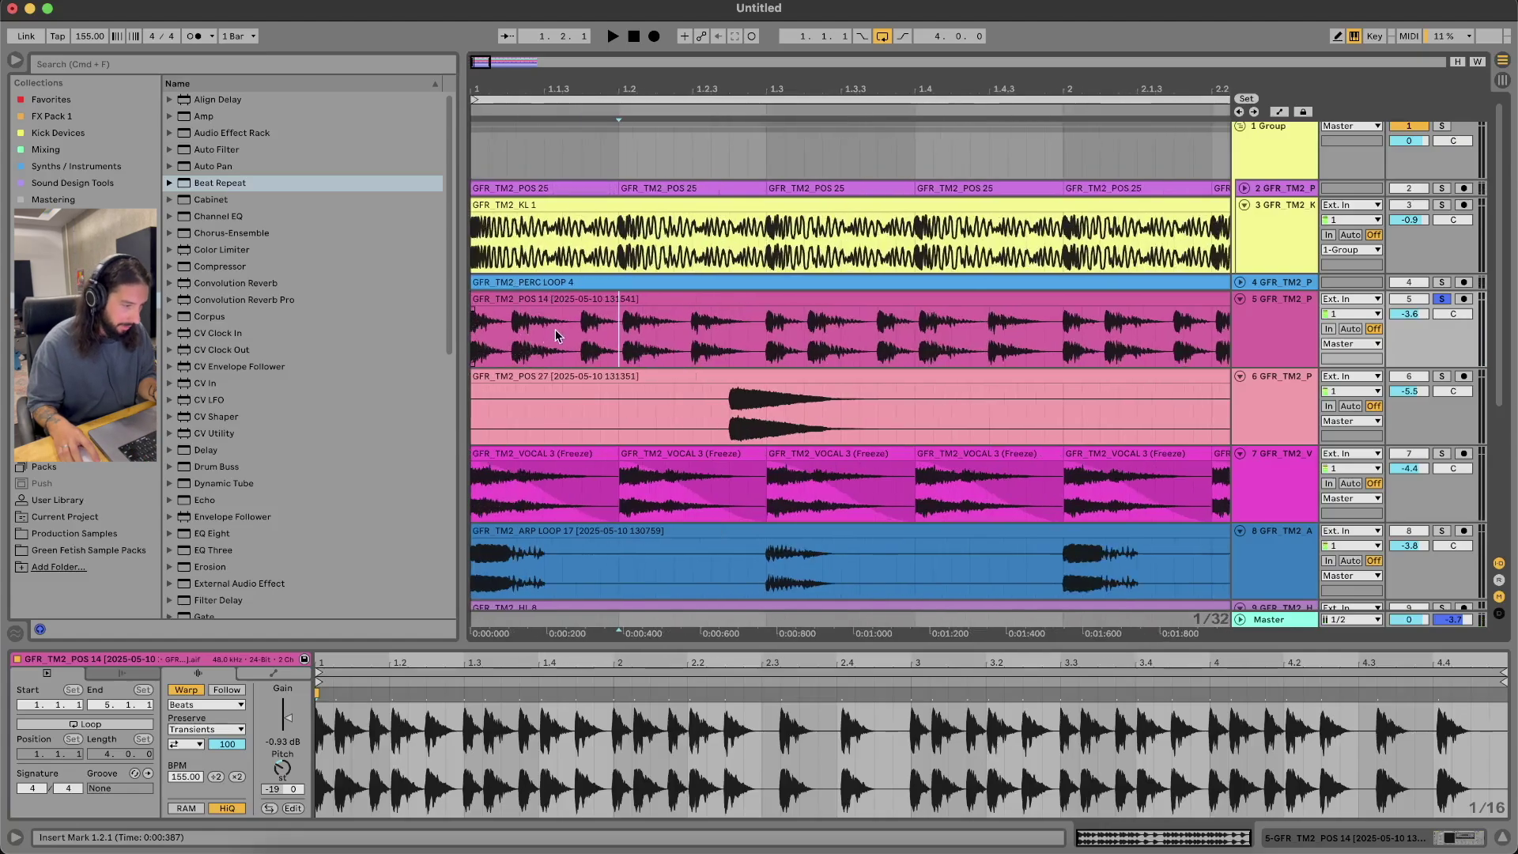
{"action": "key", "text": "plus"}
{"action": "key", "text": "plus"}
{"action": "key", "text": "plus"}
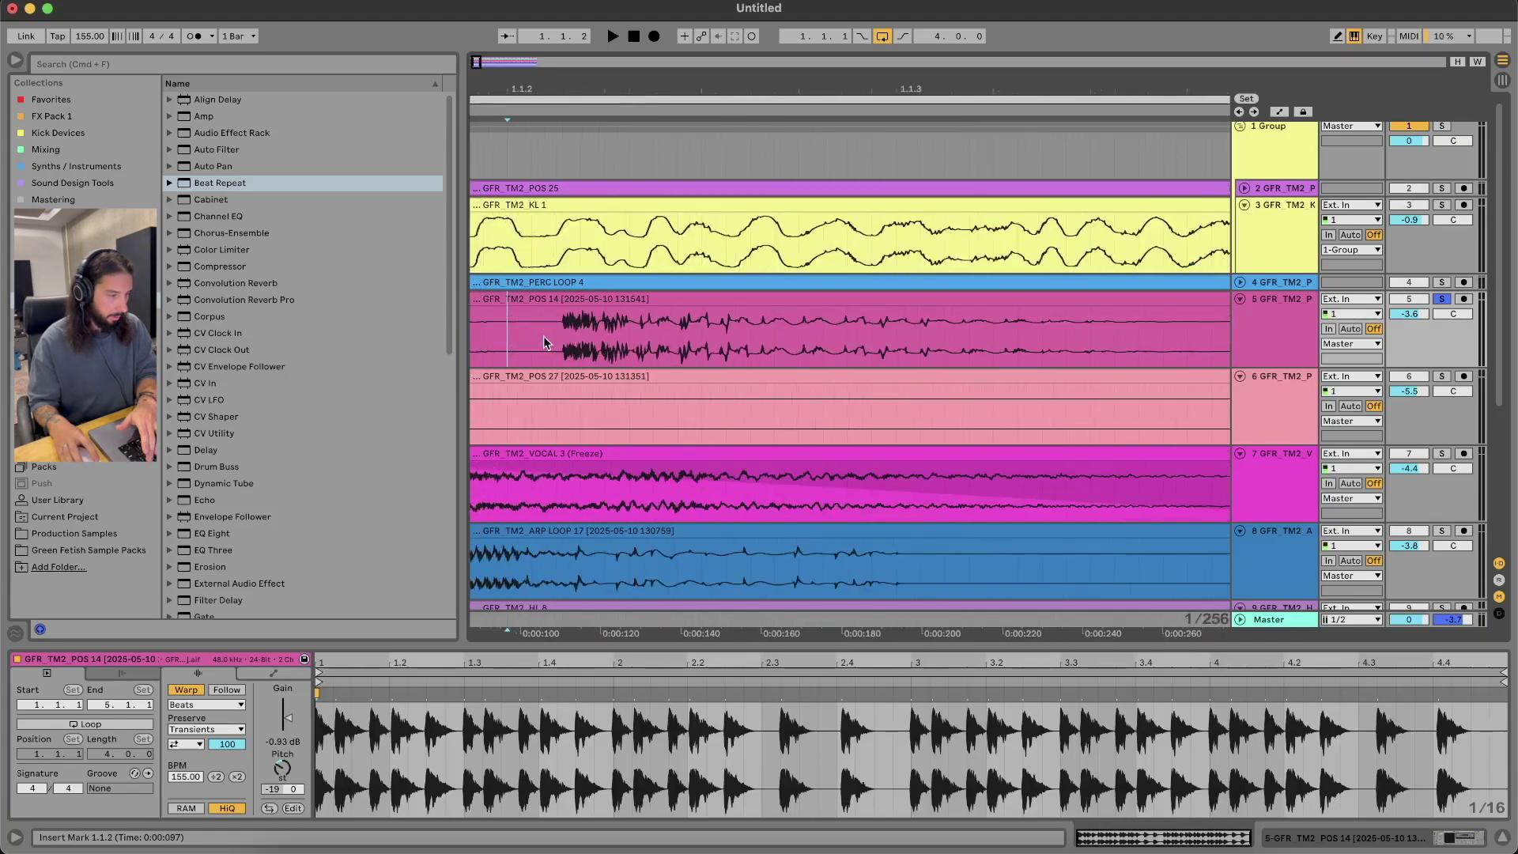
{"action": "key", "text": "plus"}
{"action": "key", "text": "plus"}
{"action": "key", "text": "super+e"}
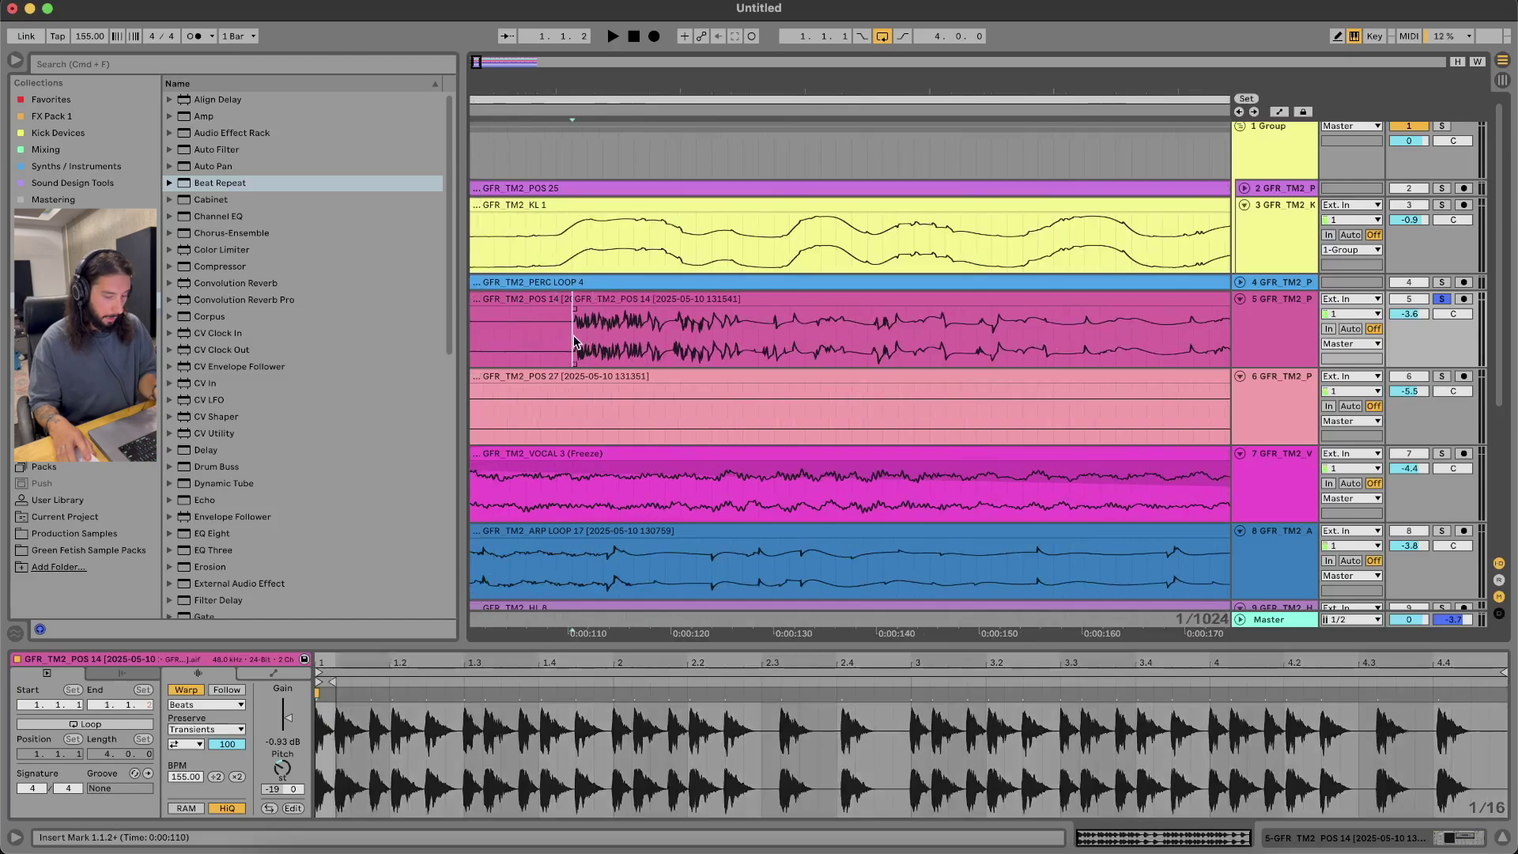
Split the POS 14 clip just before its third hit and delete everything after that point
{"action": "key", "text": "minus"}
{"action": "key", "text": "minus"}
{"action": "key", "text": "minus"}
{"action": "key", "text": "minus"}
{"action": "left_click_drag", "start_coordinate": [596, 299], "coordinate": [585, 297]}
{"action": "left_click", "coordinate": [578, 334]}
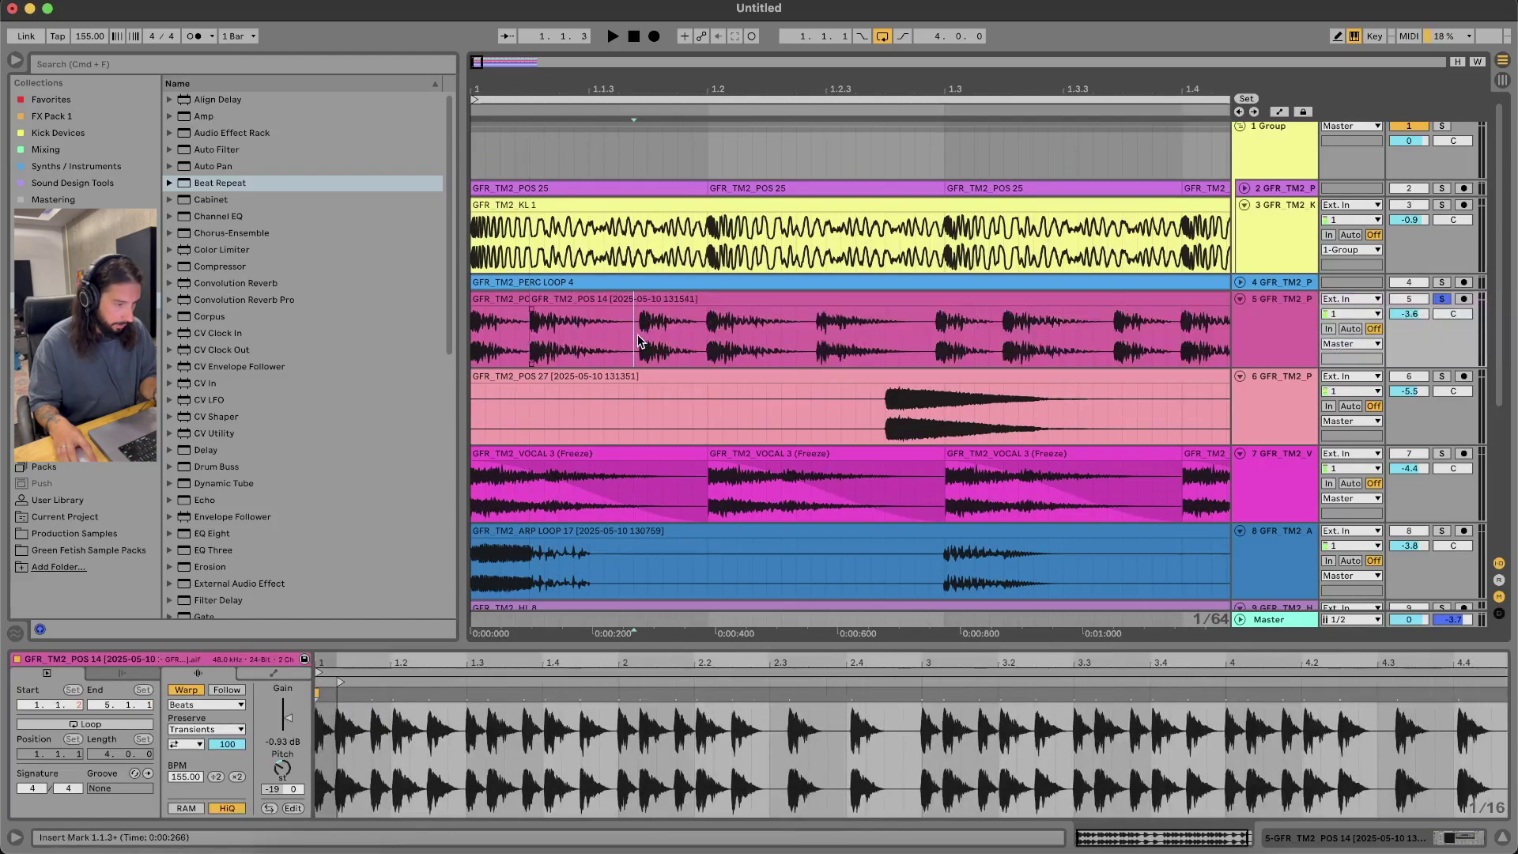
{"action": "key", "text": "super+e"}
{"action": "left_click", "coordinate": [658, 300]}
{"action": "key", "text": "Delete"}
Duplicate the second-hit slice, then loop only the first beat and play it with the kick loop also soloed
{"action": "left_click", "coordinate": [583, 299]}
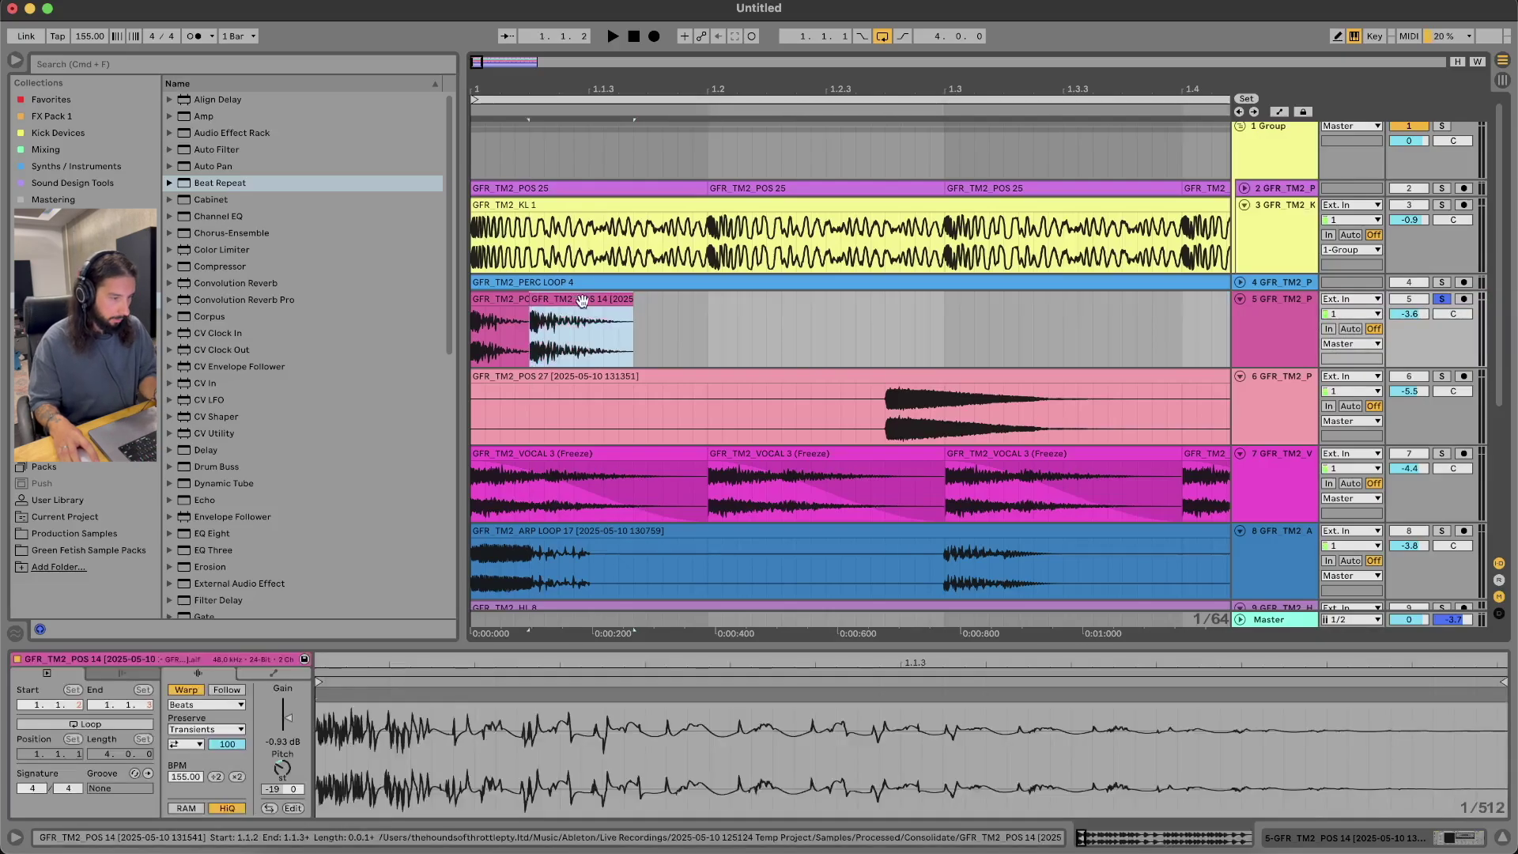
{"action": "key", "text": "super+d"}
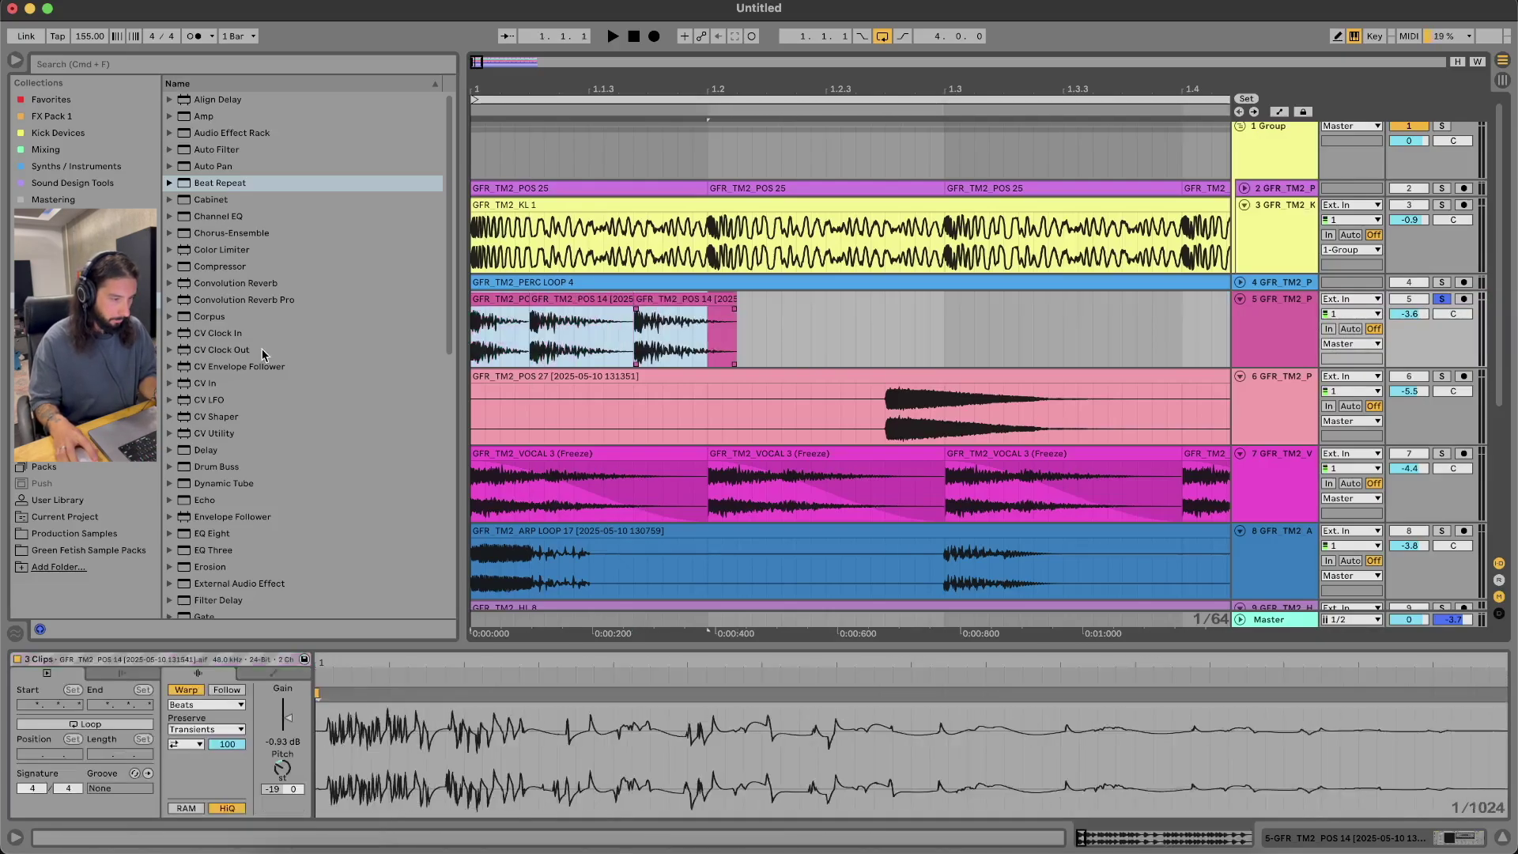
{"action": "key", "text": "super+l"}
{"action": "key", "text": "space"}
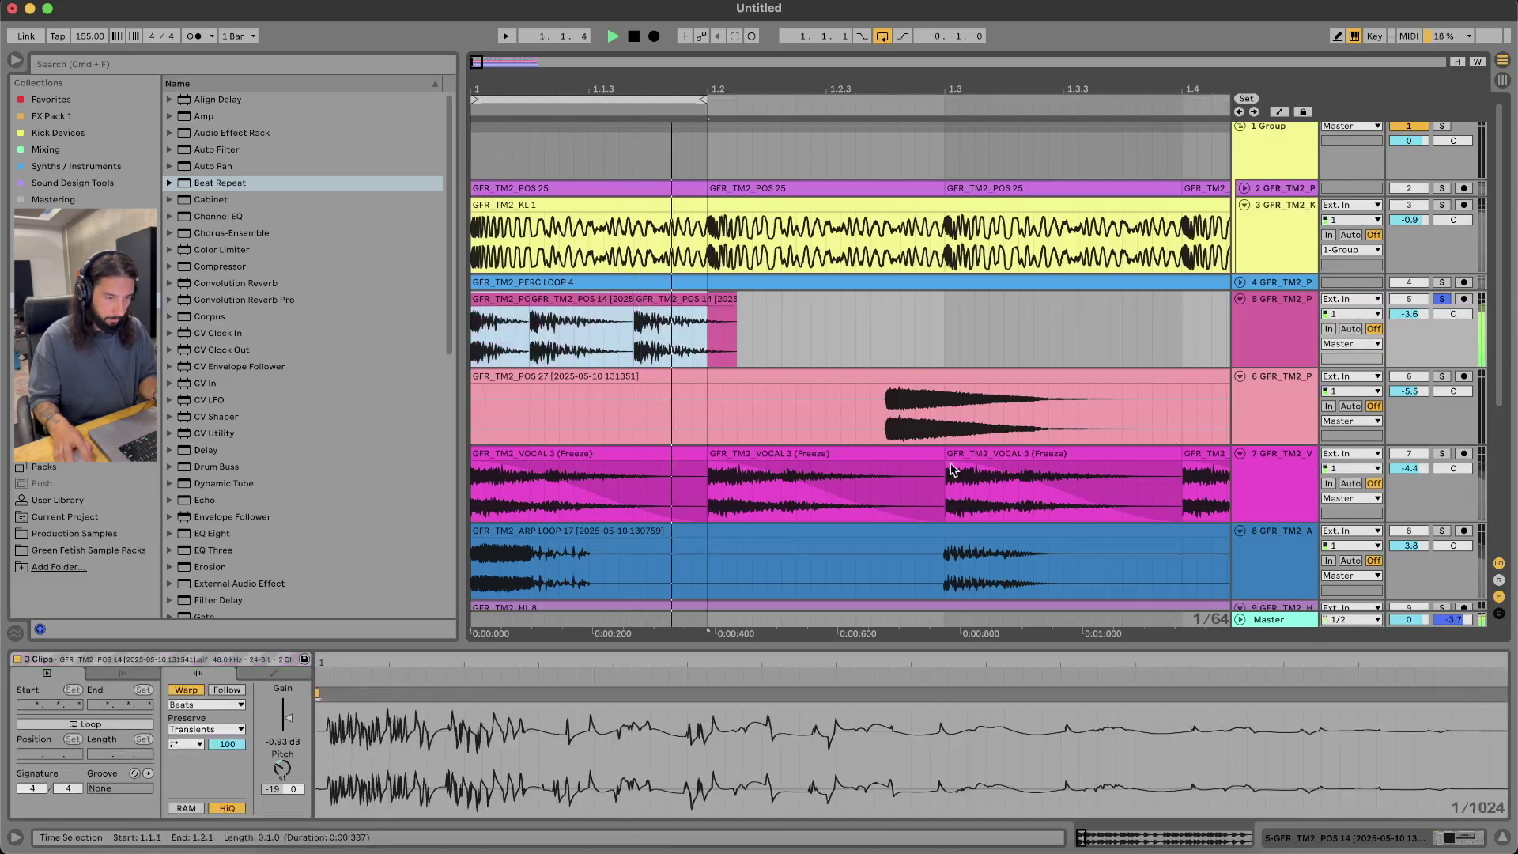
{"action": "left_click", "coordinate": [1443, 205]}
Add a short fade-in to the first POS 14 slice and consolidate the first beat into one clip
{"action": "left_click", "coordinate": [505, 336]}
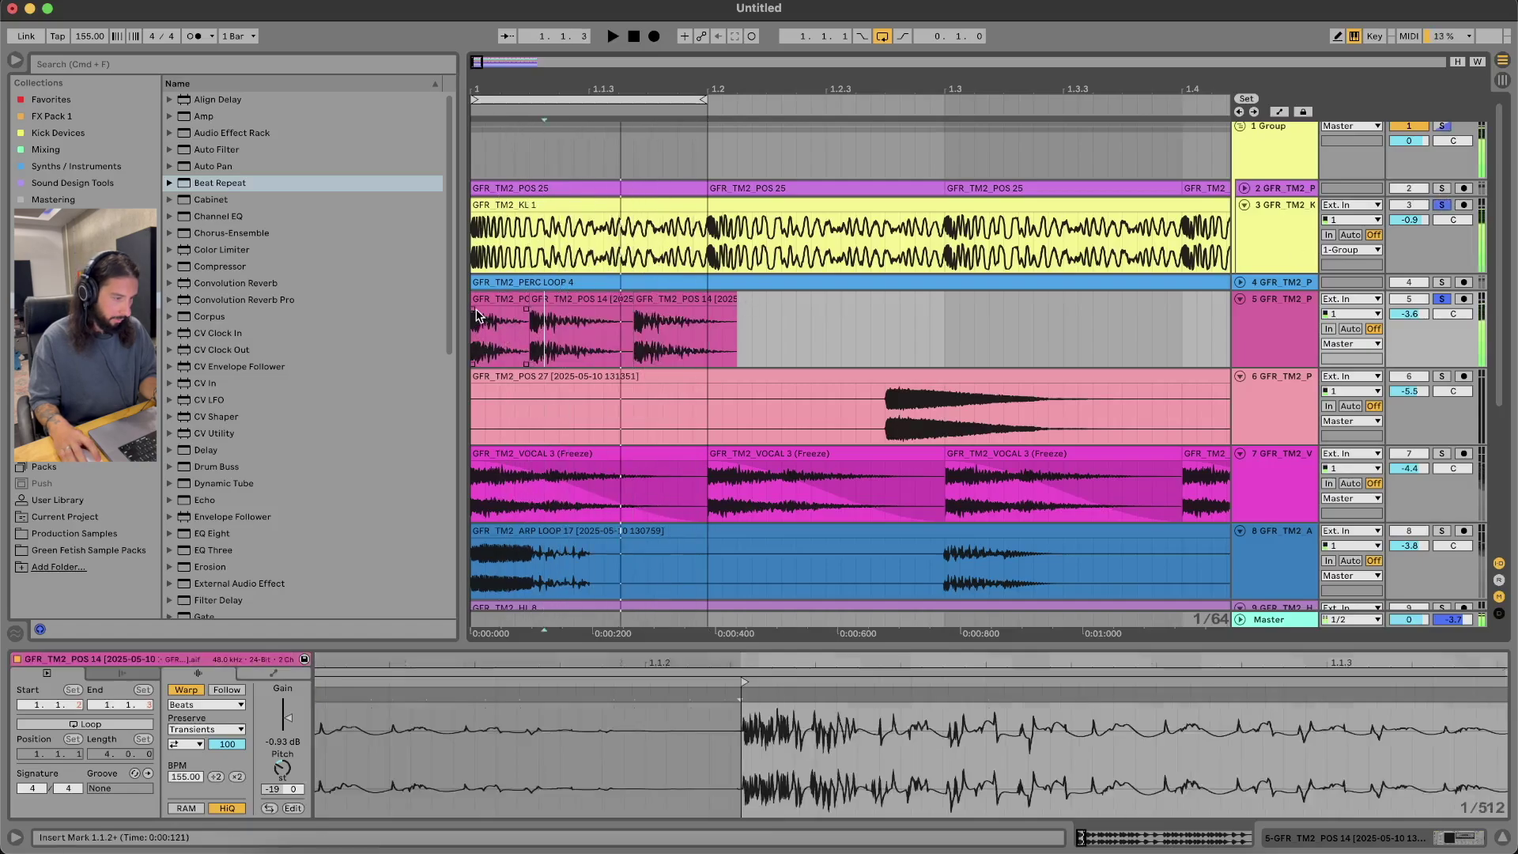
{"action": "left_click_drag", "start_coordinate": [474, 310], "coordinate": [485, 310]}
{"action": "left_click_drag", "start_coordinate": [709, 321], "coordinate": [401, 318]}
{"action": "key", "text": "super+j"}
{"action": "key", "text": "space"}
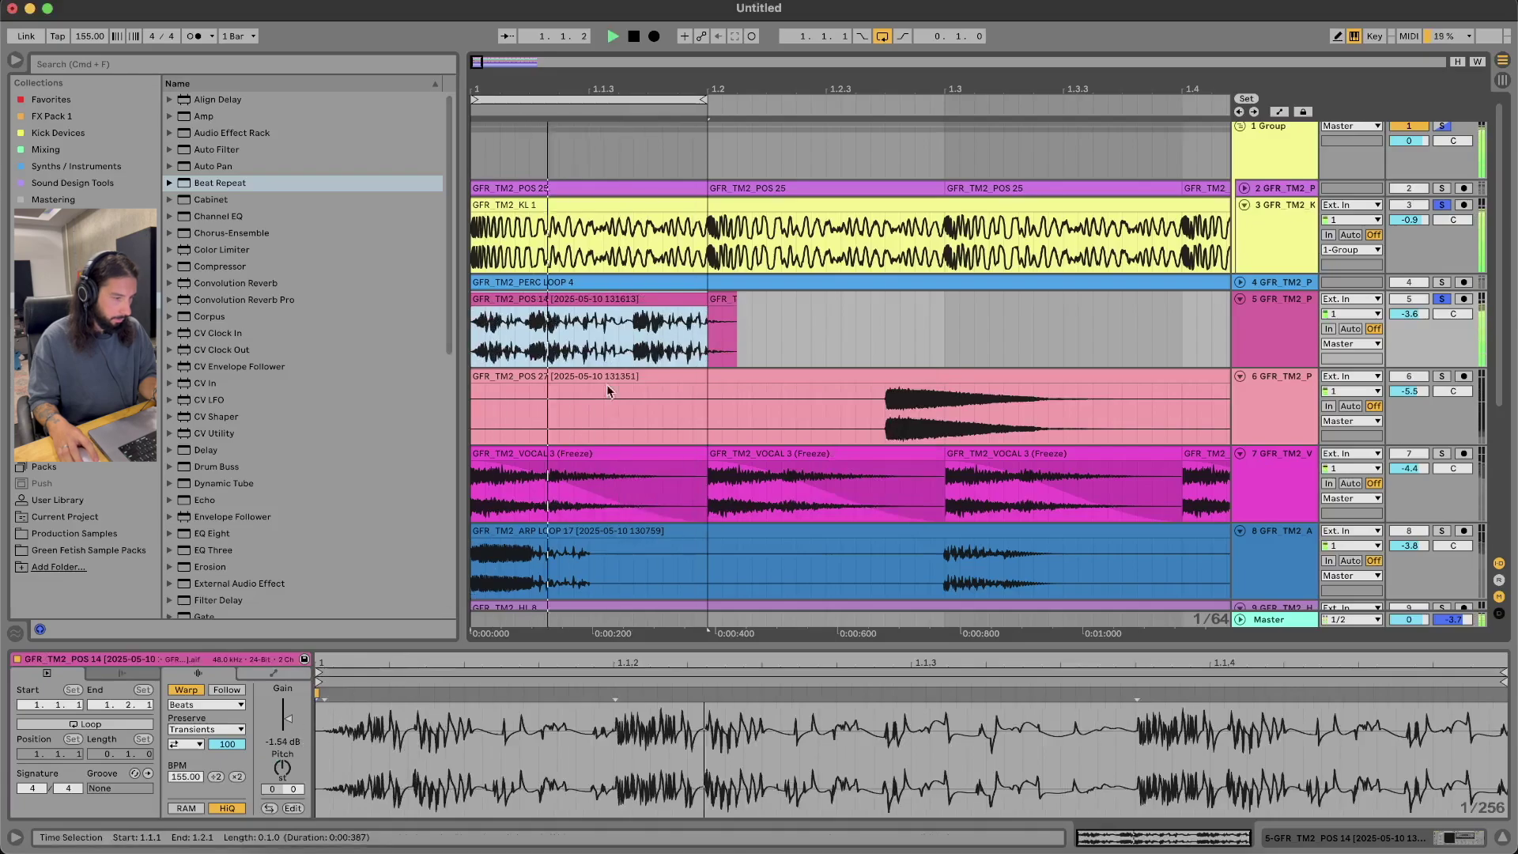
Transpose the one-beat POS 14 clip to +11 semitones and fade it in over its full length with a curved ramp
{"action": "left_click_drag", "start_coordinate": [282, 766], "coordinate": [281, 763]}
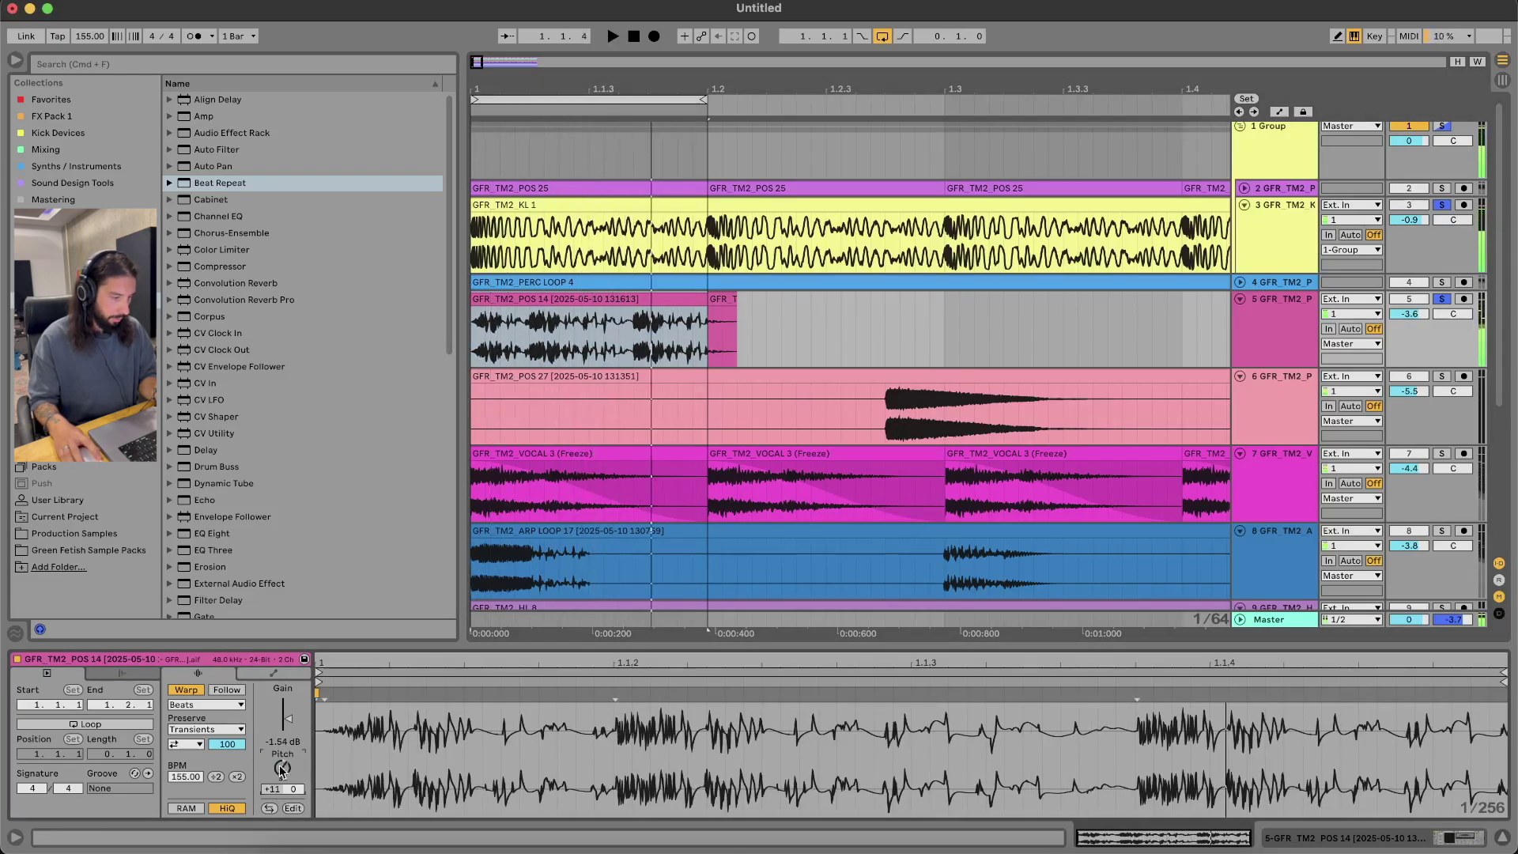
{"action": "key", "text": "space"}
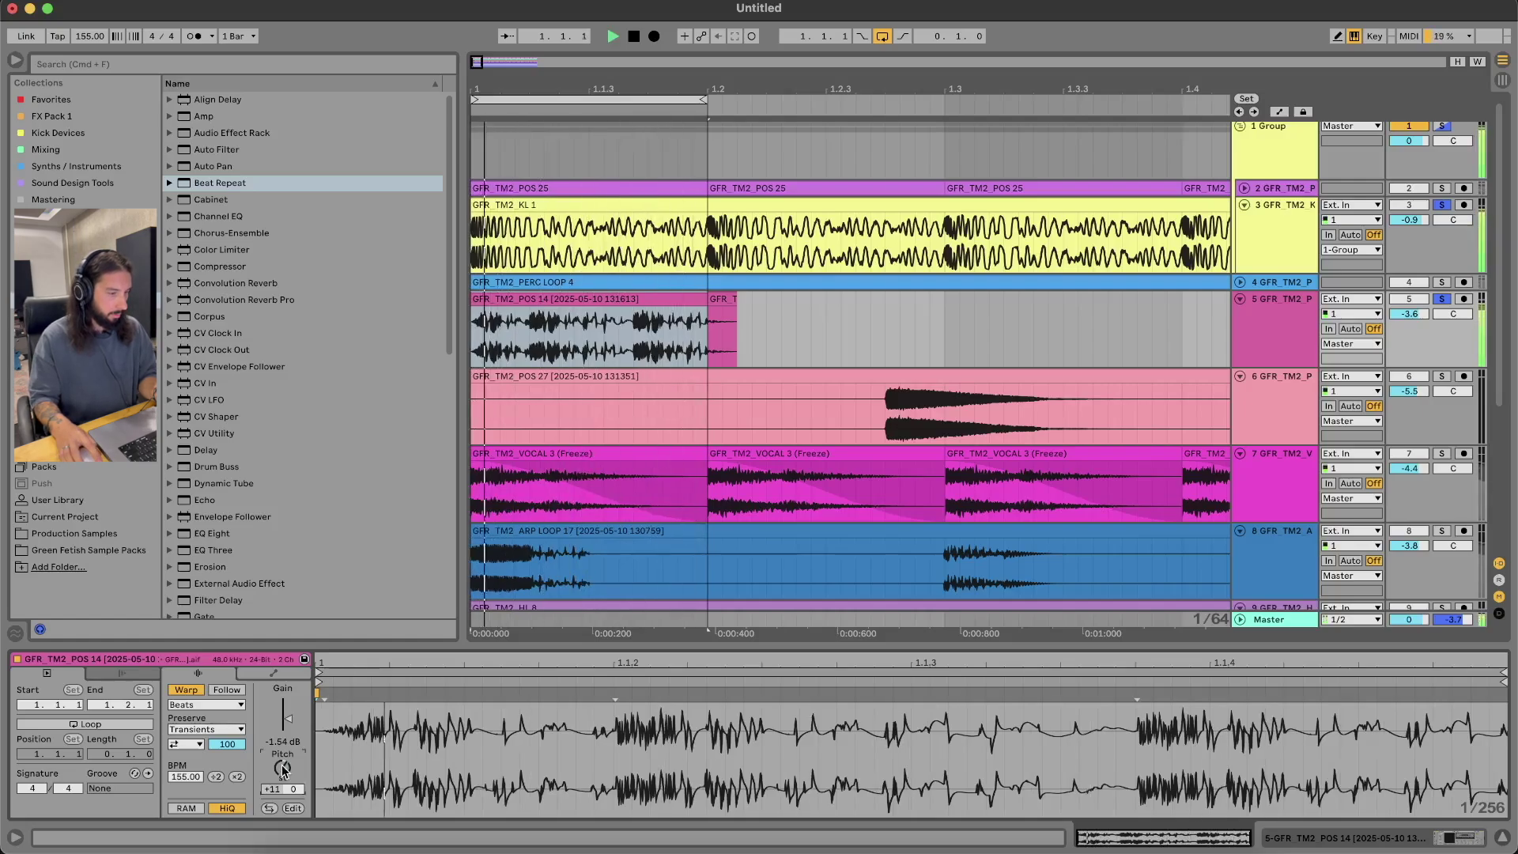
{"action": "key", "text": "space"}
{"action": "left_click_drag", "start_coordinate": [473, 309], "coordinate": [738, 303]}
{"action": "key", "text": "space"}
{"action": "left_click_drag", "start_coordinate": [583, 338], "coordinate": [643, 346]}
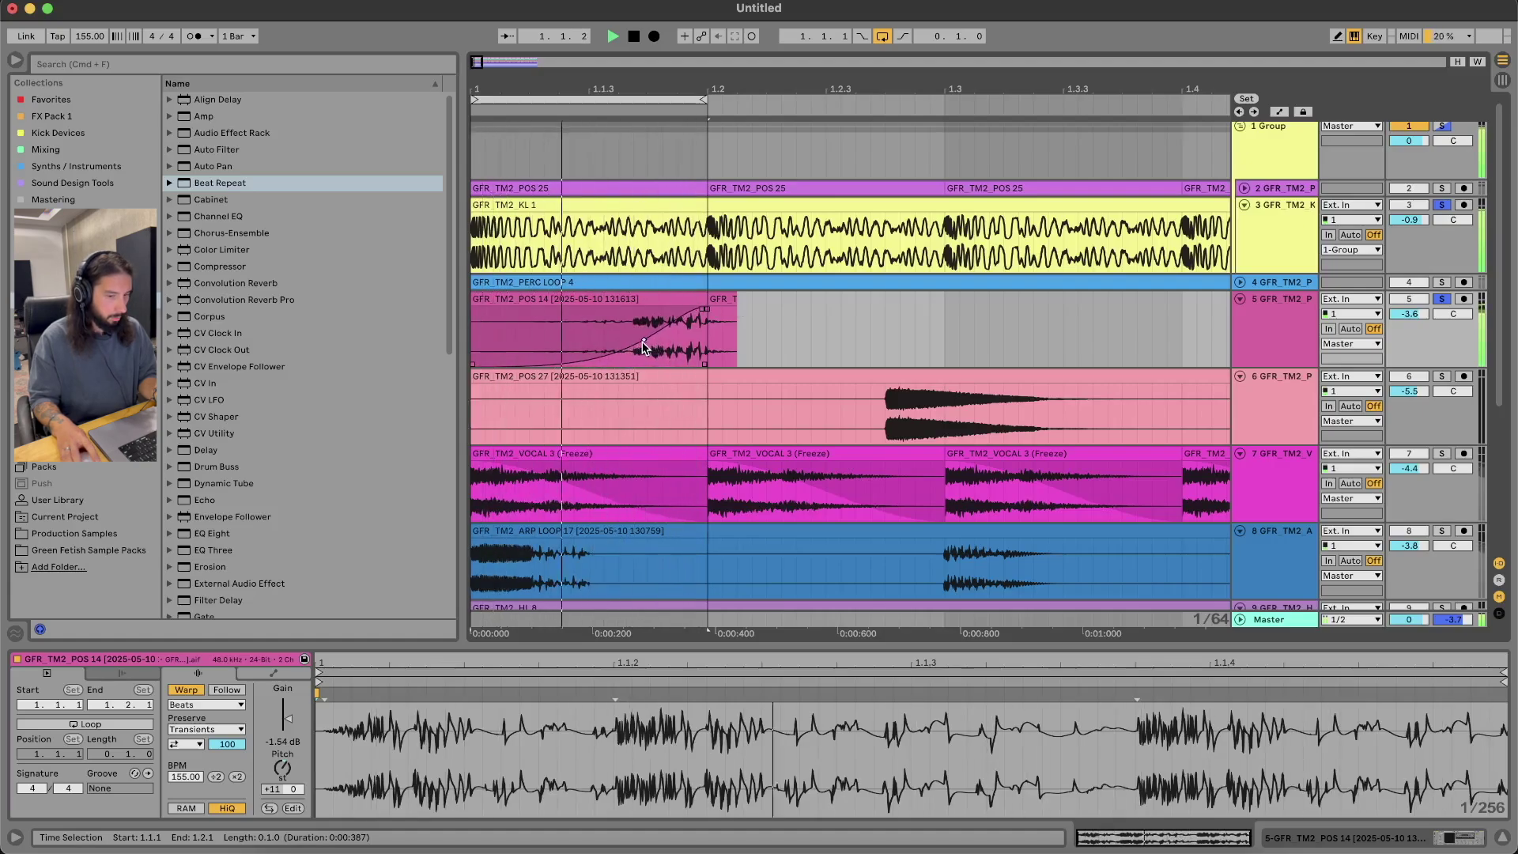
Unsolo the POS 14 and kick tracks and deactivate the PERC LOOP 4 track
{"action": "left_click", "coordinate": [1442, 298]}
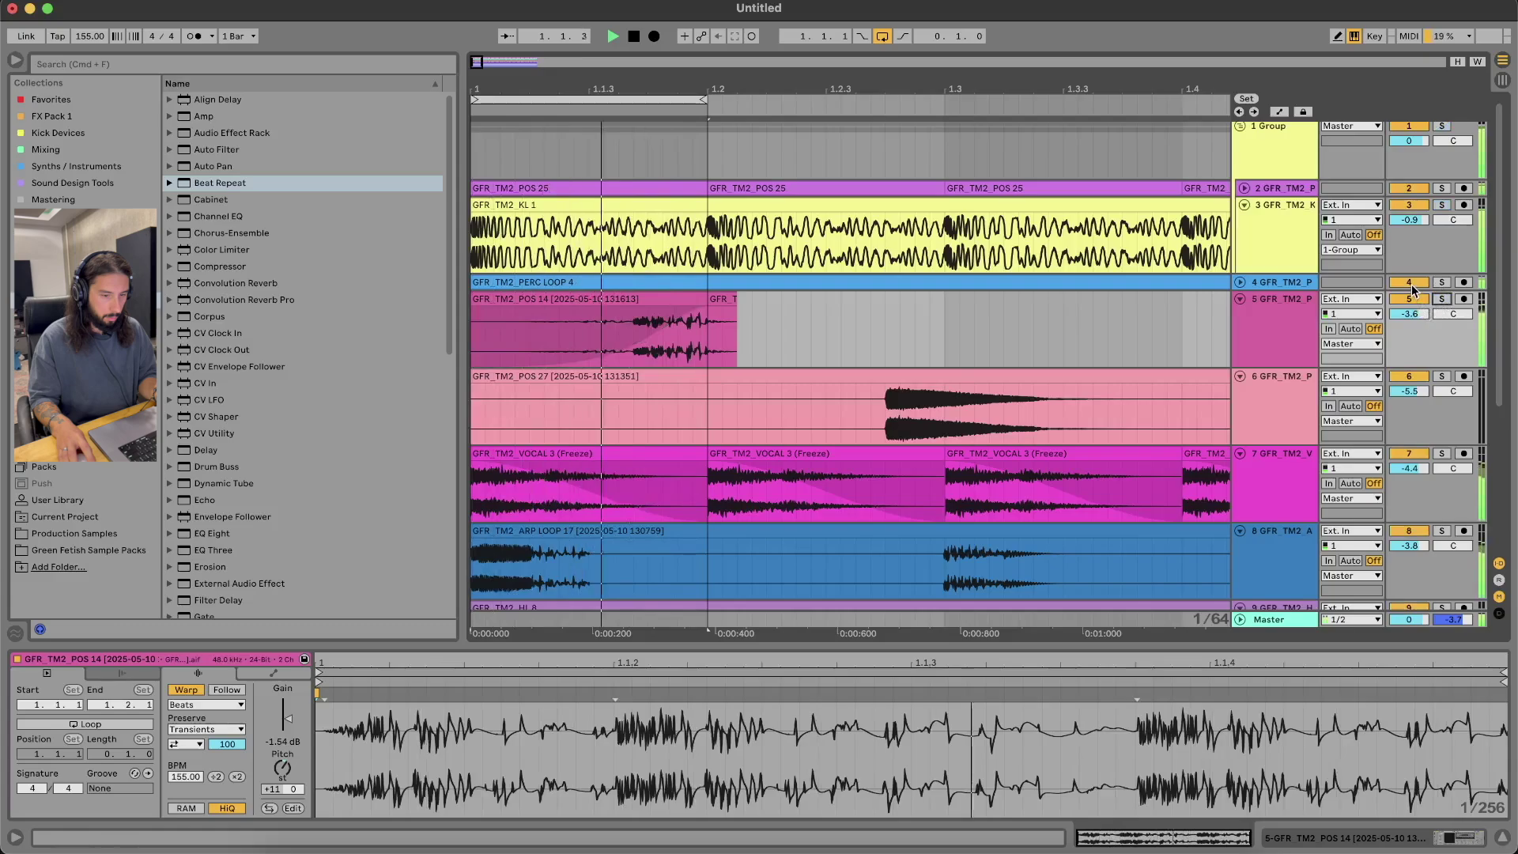
{"action": "key", "text": "space"}
{"action": "left_click", "coordinate": [692, 483]}
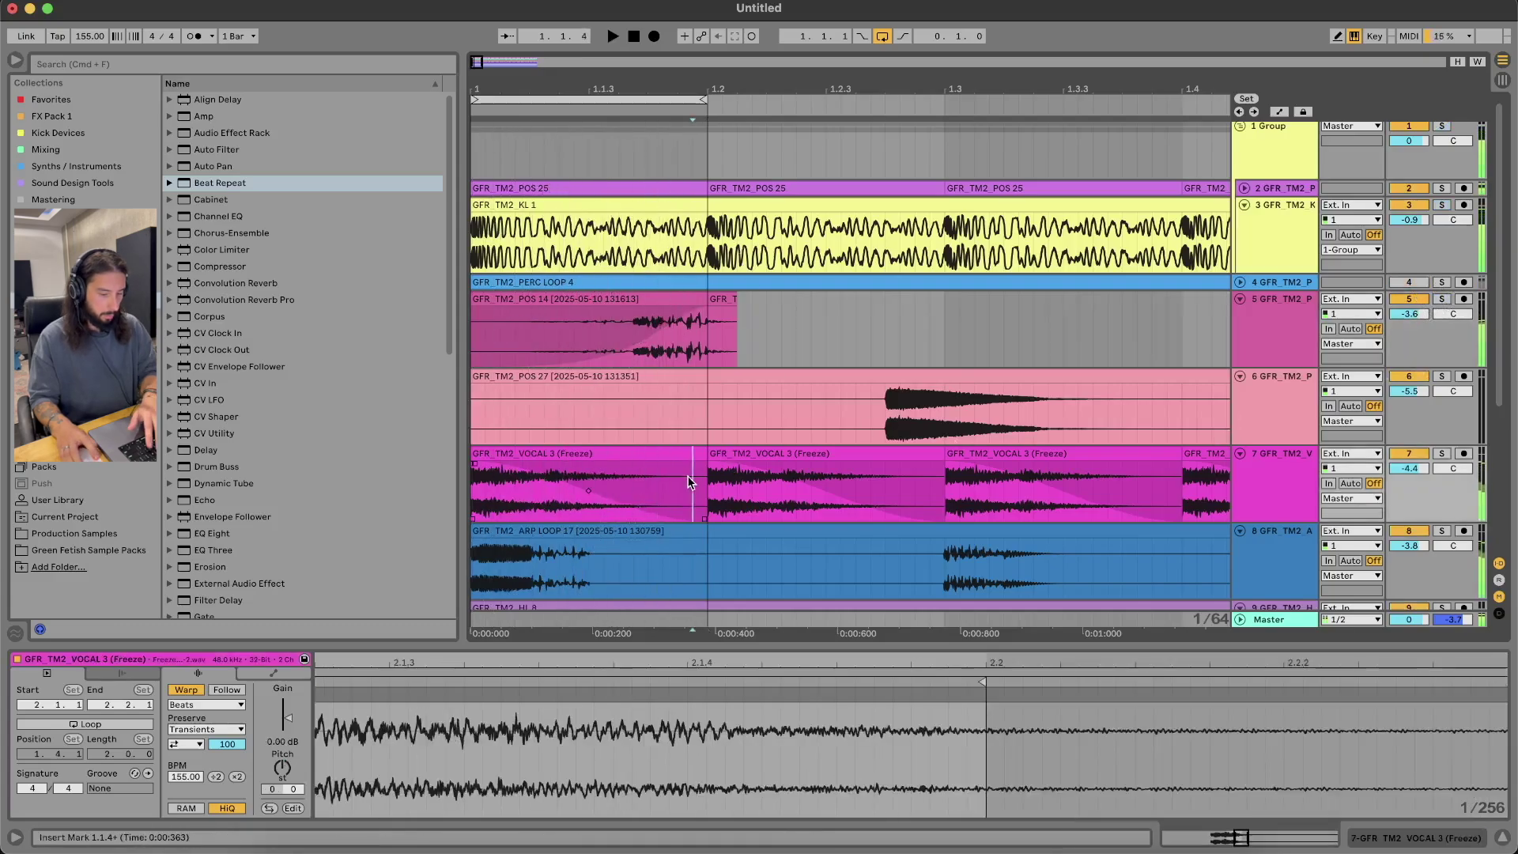
Duplicate the faded one-beat POS 14 clip on every beat through the end of bar 4
{"action": "key", "text": "minus"}
{"action": "key", "text": "minus"}
{"action": "key", "text": "minus"}
{"action": "left_click_drag", "start_coordinate": [534, 345], "coordinate": [382, 333]}
{"action": "key", "text": "super+d"}
{"action": "key", "text": "super+d"}
{"action": "key", "text": "super+d"}
{"action": "key", "text": "super+d"}
{"action": "left_click_drag", "start_coordinate": [696, 324], "coordinate": [329, 353]}
{"action": "key", "text": "minus"}
{"action": "key", "text": "minus"}
{"action": "key", "text": "super+d"}
{"action": "key", "text": "super+d"}
{"action": "key", "text": "super+d"}
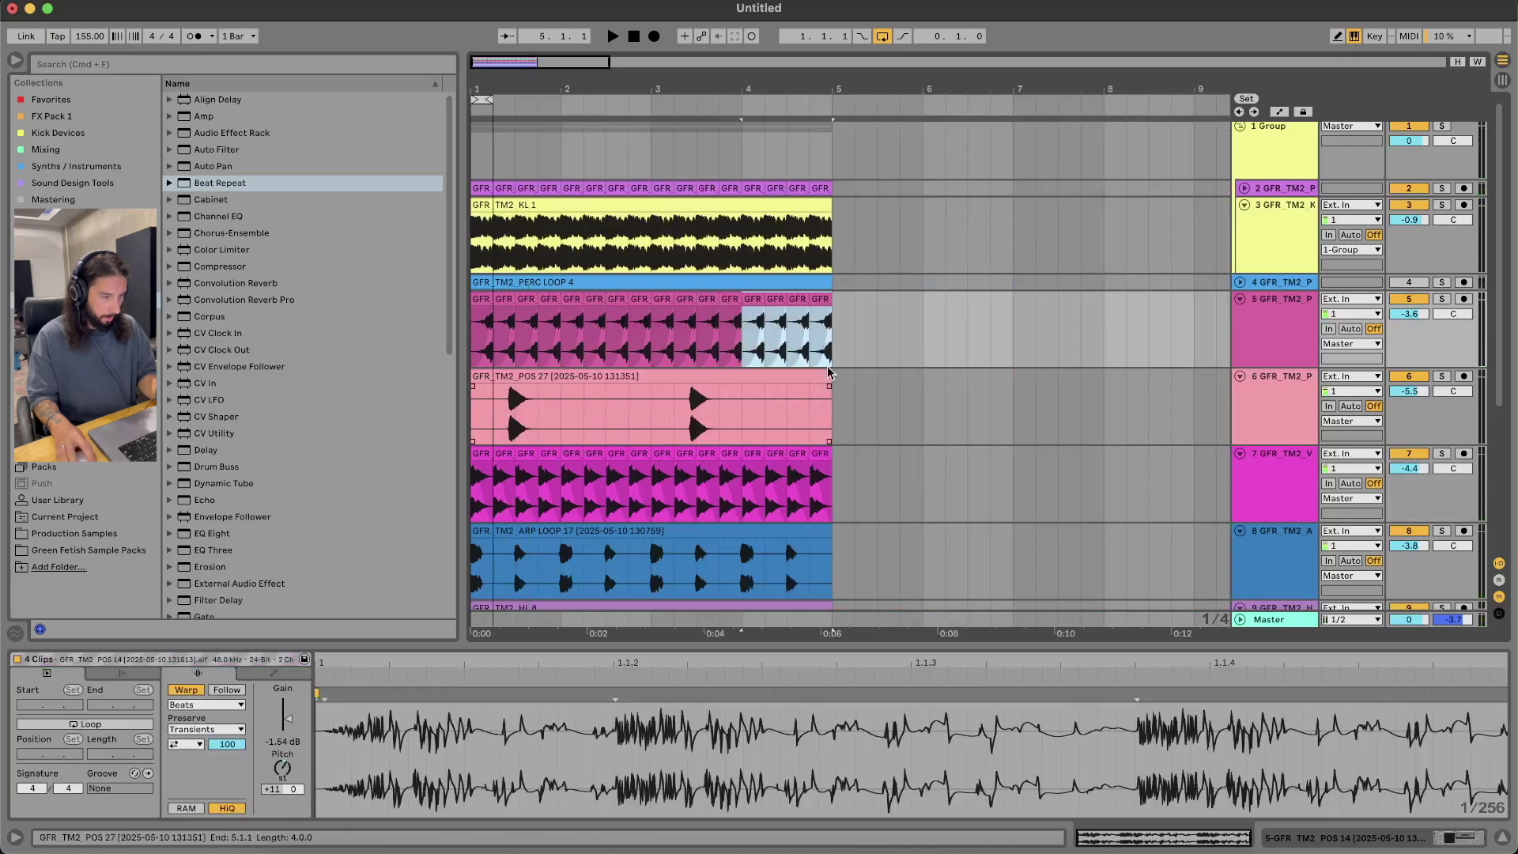
Consolidate the repeated POS 14 clips into one four-bar clip and loop playback over bars 1 to 4
{"action": "left_click_drag", "start_coordinate": [828, 365], "coordinate": [473, 340]}
{"action": "key", "text": "super+j"}
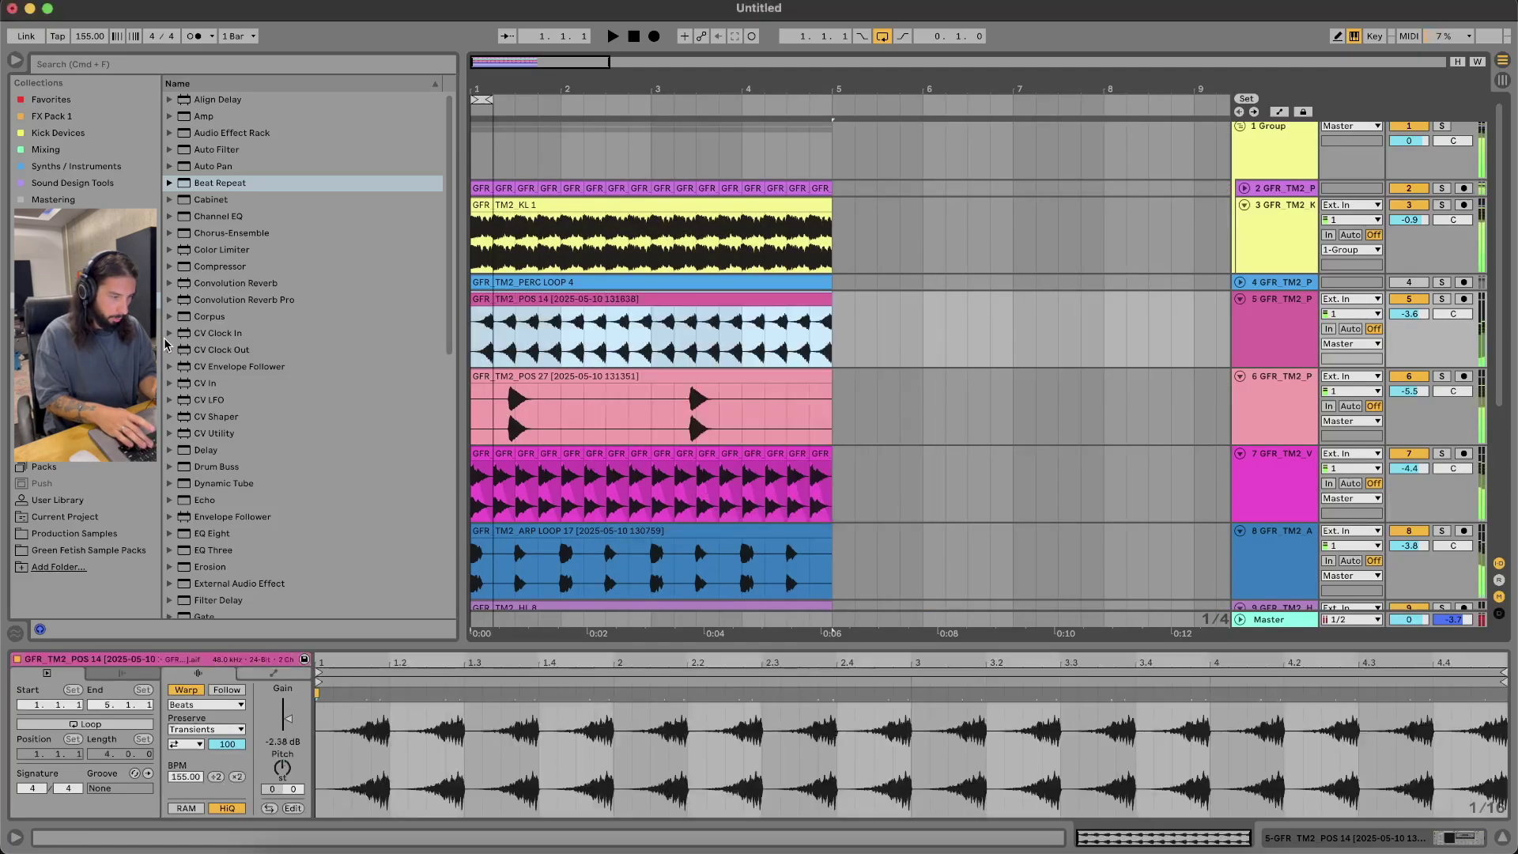
{"action": "key", "text": "super+l"}
{"action": "key", "text": "space"}
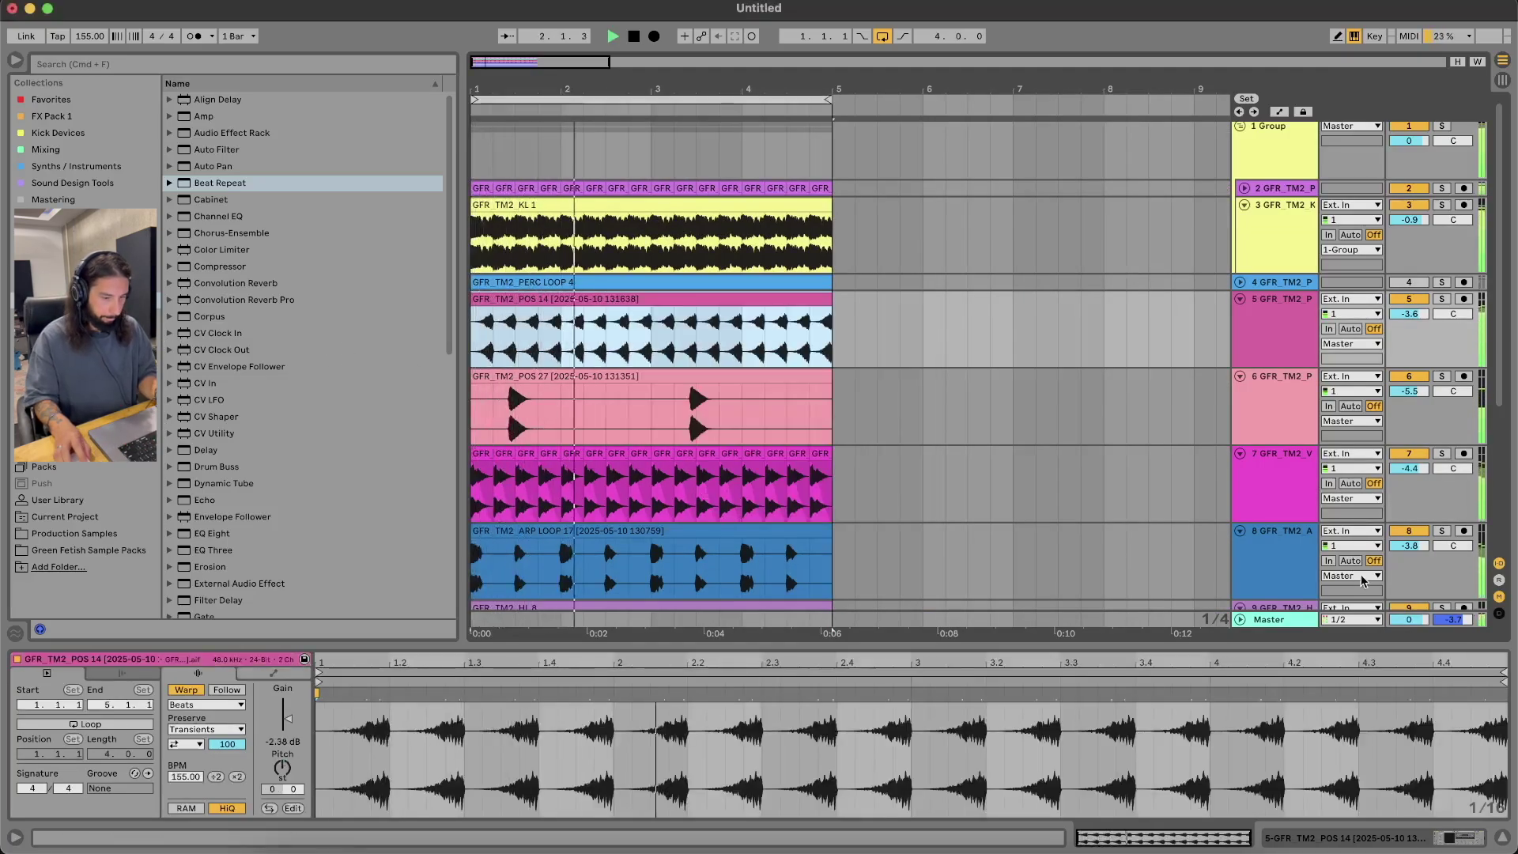
Deactivate the ARP LOOP 17 track
{"action": "scroll", "coordinate": [1361, 583], "scroll_direction": "down", "scroll_amount": 5}
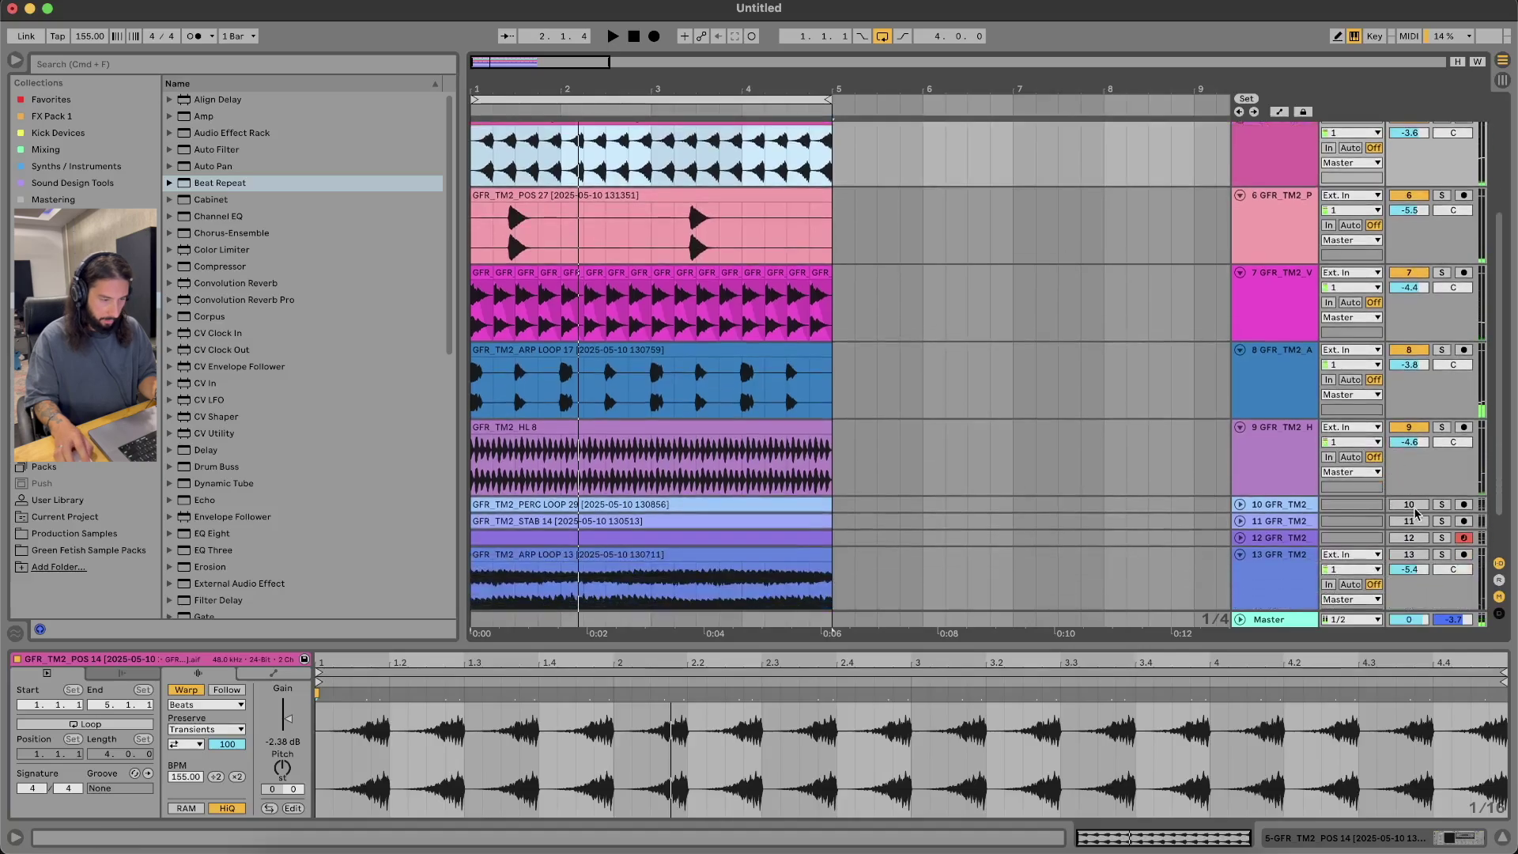
{"action": "left_click", "coordinate": [1408, 350]}
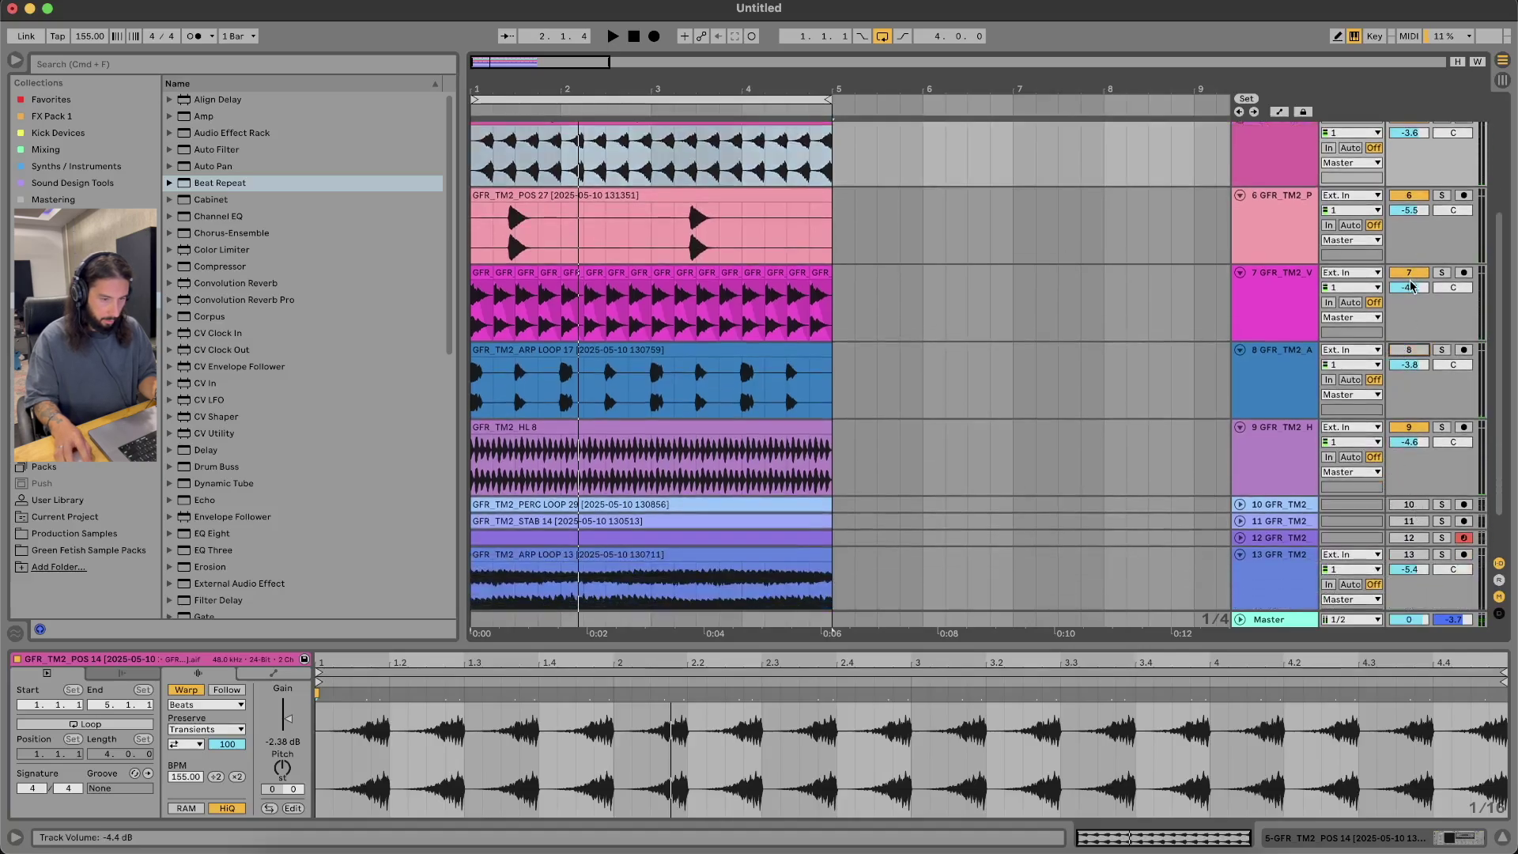
{"action": "key", "text": "space"}
Delete all the chopped vocal clips and remove the emptied vocal track
{"action": "left_click", "coordinate": [499, 274]}
{"action": "left_click", "coordinate": [477, 275]}
{"action": "key", "text": "Delete"}
{"action": "left_click", "coordinate": [503, 276]}
{"action": "key", "text": "Delete"}
{"action": "left_click", "coordinate": [520, 278]}
{"action": "key", "text": "Delete"}
{"action": "left_click_drag", "start_coordinate": [521, 279], "coordinate": [1368, 299]}
{"action": "key", "text": "Delete"}
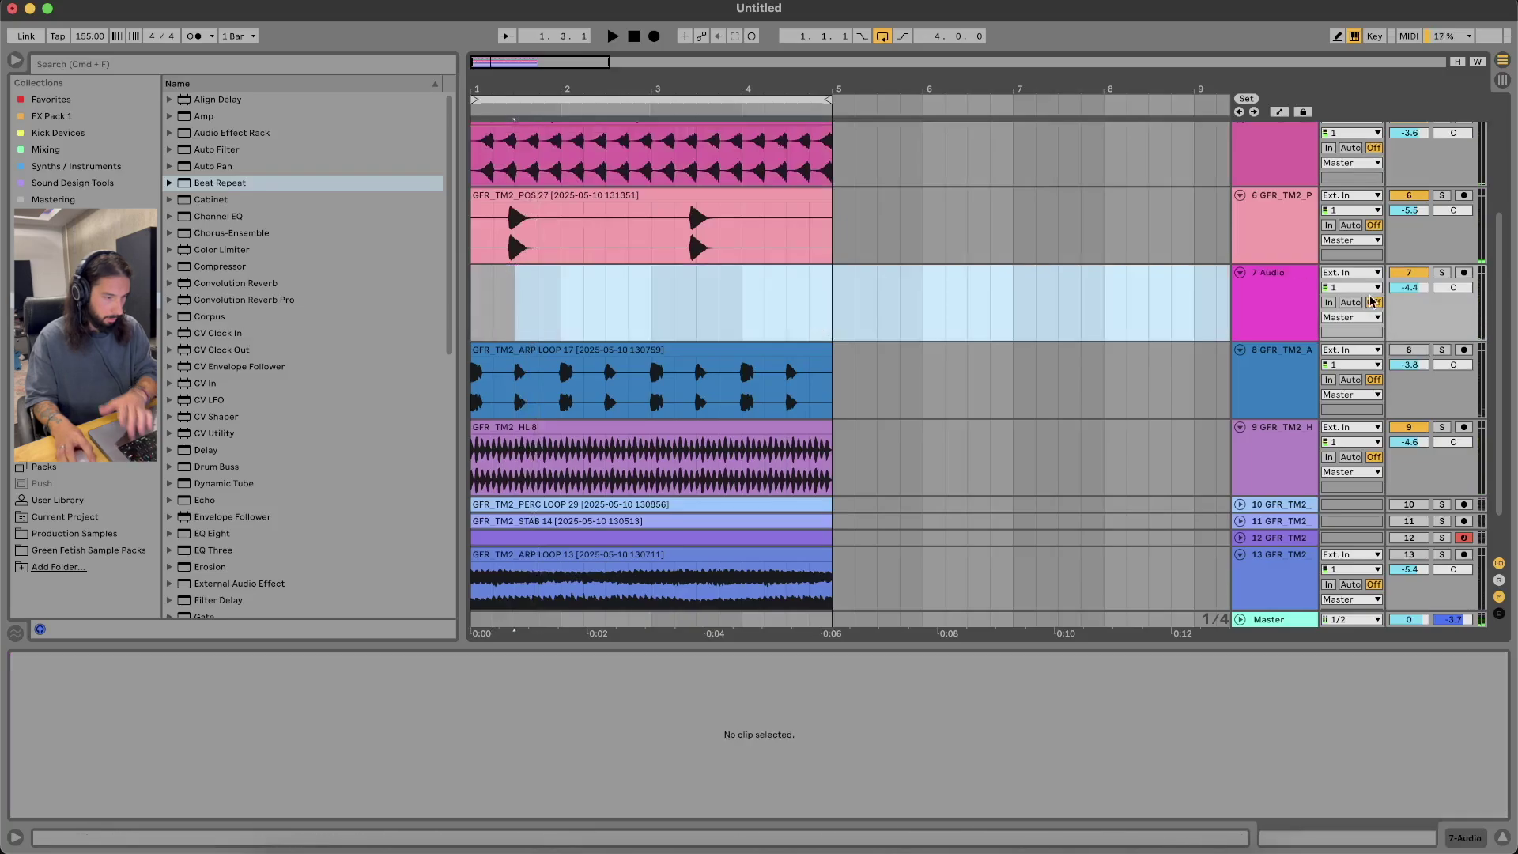
{"action": "left_click", "coordinate": [1284, 307]}
{"action": "key", "text": "Delete"}
Play the loop without the vocals and review the remaining tracks
{"action": "left_click", "coordinate": [653, 178]}
{"action": "left_click", "coordinate": [654, 195]}
{"action": "key", "text": "space"}
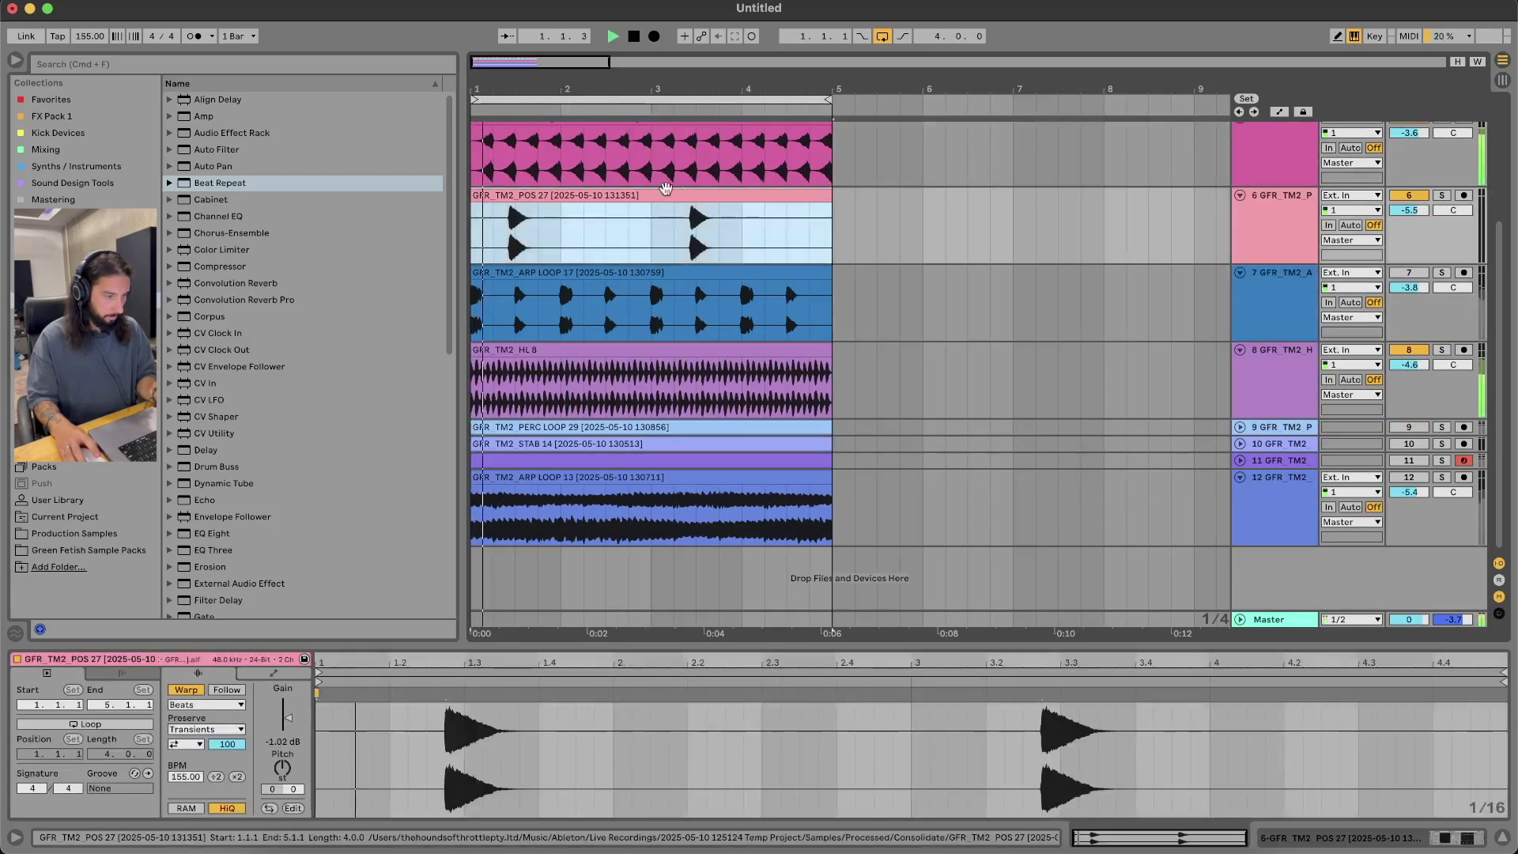
{"action": "scroll", "coordinate": [1396, 316], "scroll_direction": "up", "scroll_amount": 3}
{"action": "scroll", "coordinate": [1397, 330], "scroll_direction": "up", "scroll_amount": 1}
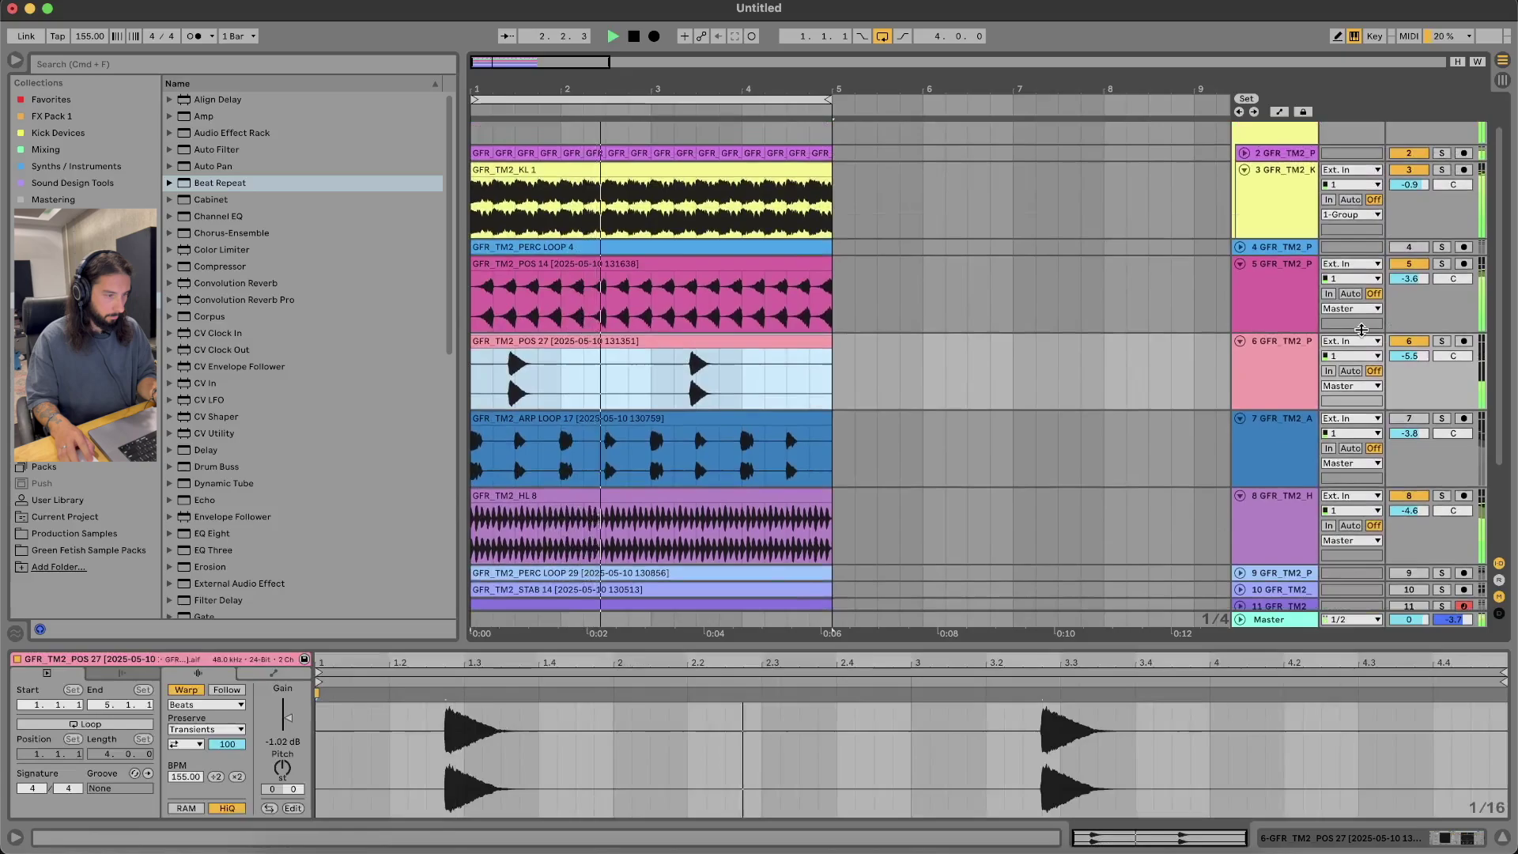
{"action": "left_click", "coordinate": [776, 215]}
{"action": "key", "text": "space"}
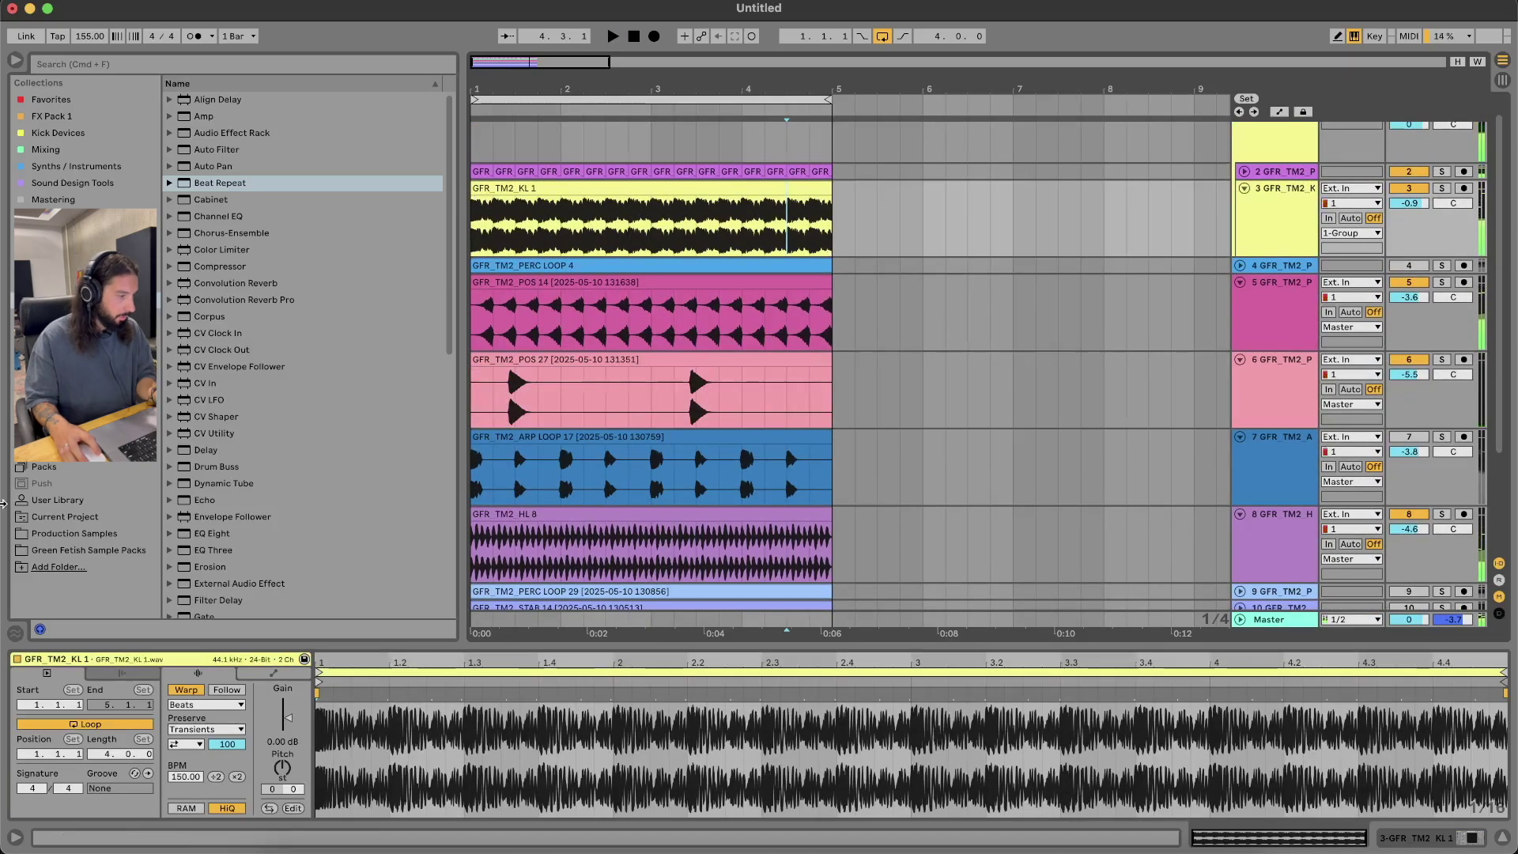
Audition kick loops from the Techno Muscle Vol. 2 pack and replace the KL 1 clip with GFR_TM2_KL 13.wav
{"action": "left_click", "coordinate": [116, 556]}
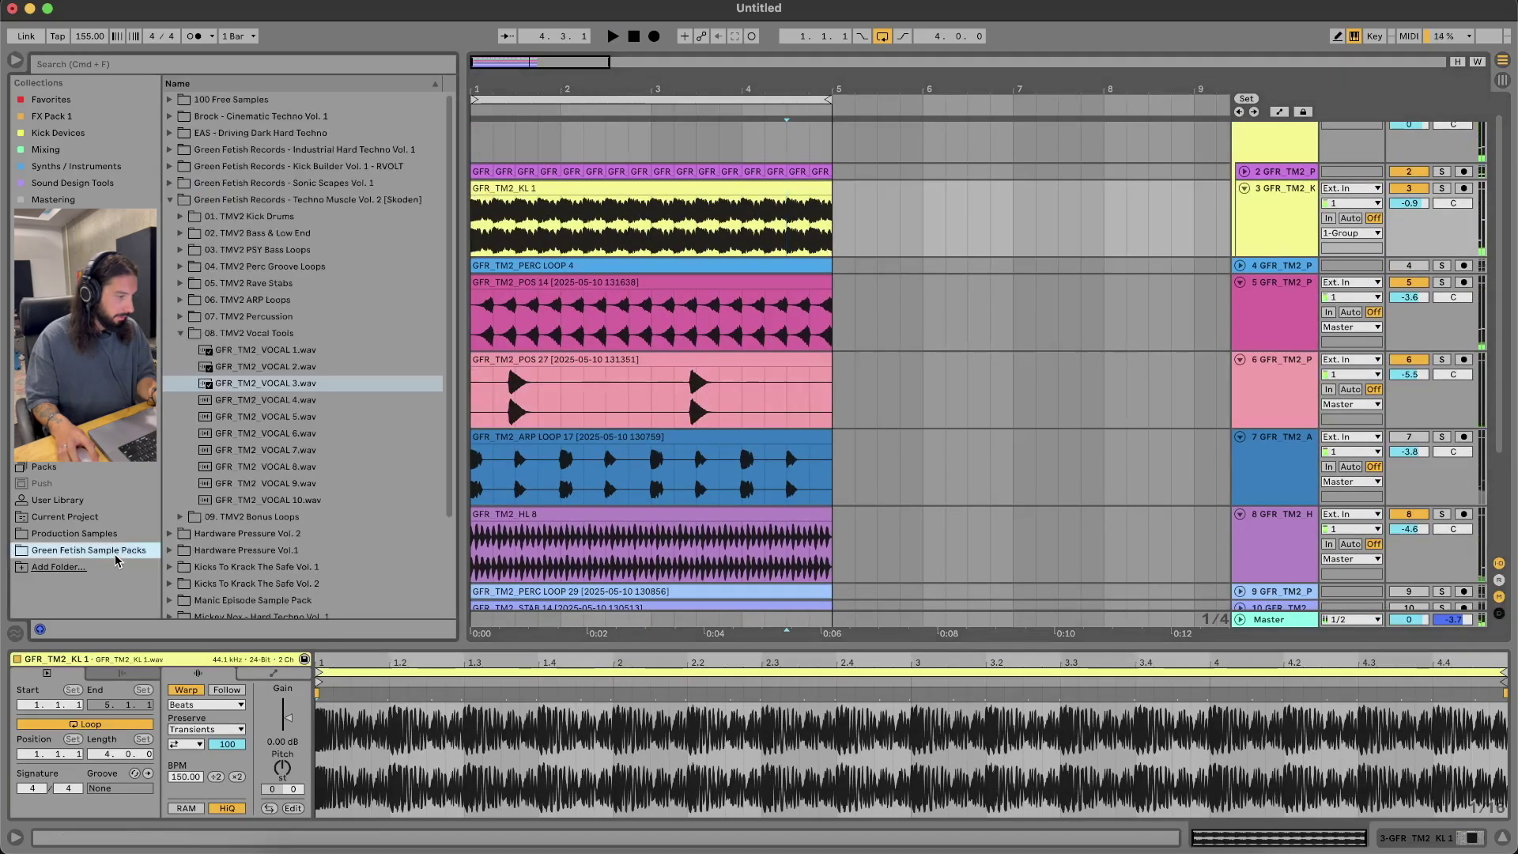
{"action": "left_click", "coordinate": [180, 216]}
{"action": "left_click", "coordinate": [191, 232]}
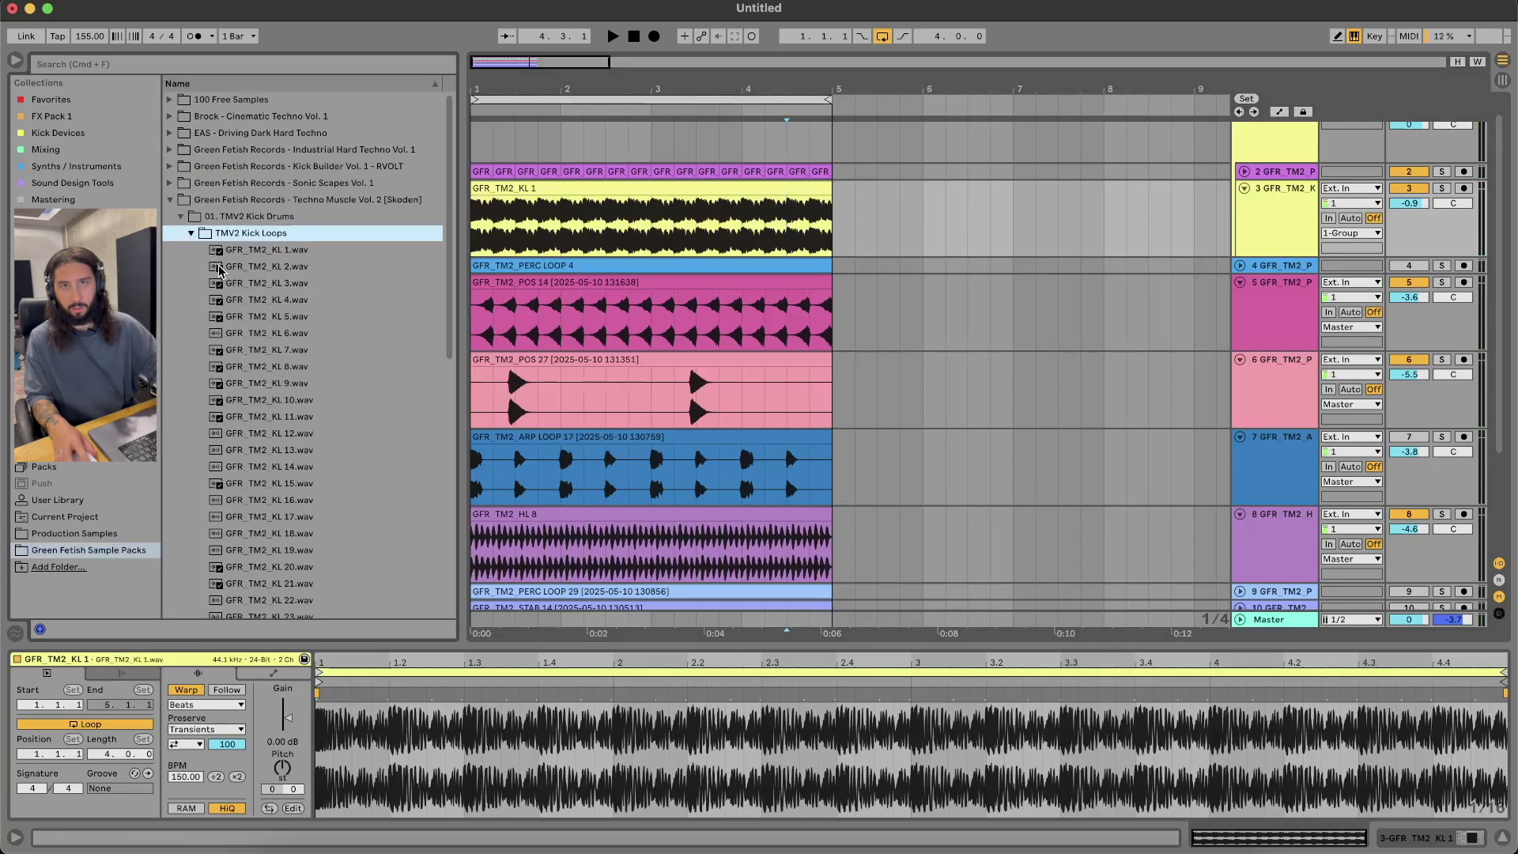
{"action": "left_click", "coordinate": [265, 302]}
{"action": "left_click", "coordinate": [312, 367]}
{"action": "scroll", "coordinate": [312, 368], "scroll_direction": "down", "scroll_amount": 3}
{"action": "left_click", "coordinate": [310, 366]}
{"action": "scroll", "coordinate": [311, 367], "scroll_direction": "down", "scroll_amount": 1}
{"action": "left_click", "coordinate": [308, 371]}
{"action": "left_click", "coordinate": [277, 364]}
{"action": "mouse_move", "coordinate": [255, 372]}
{"action": "left_mouse_down"}
{"action": "mouse_move", "coordinate": [545, 209]}
{"action": "mouse_move", "coordinate": [492, 209]}
{"action": "left_mouse_up"}
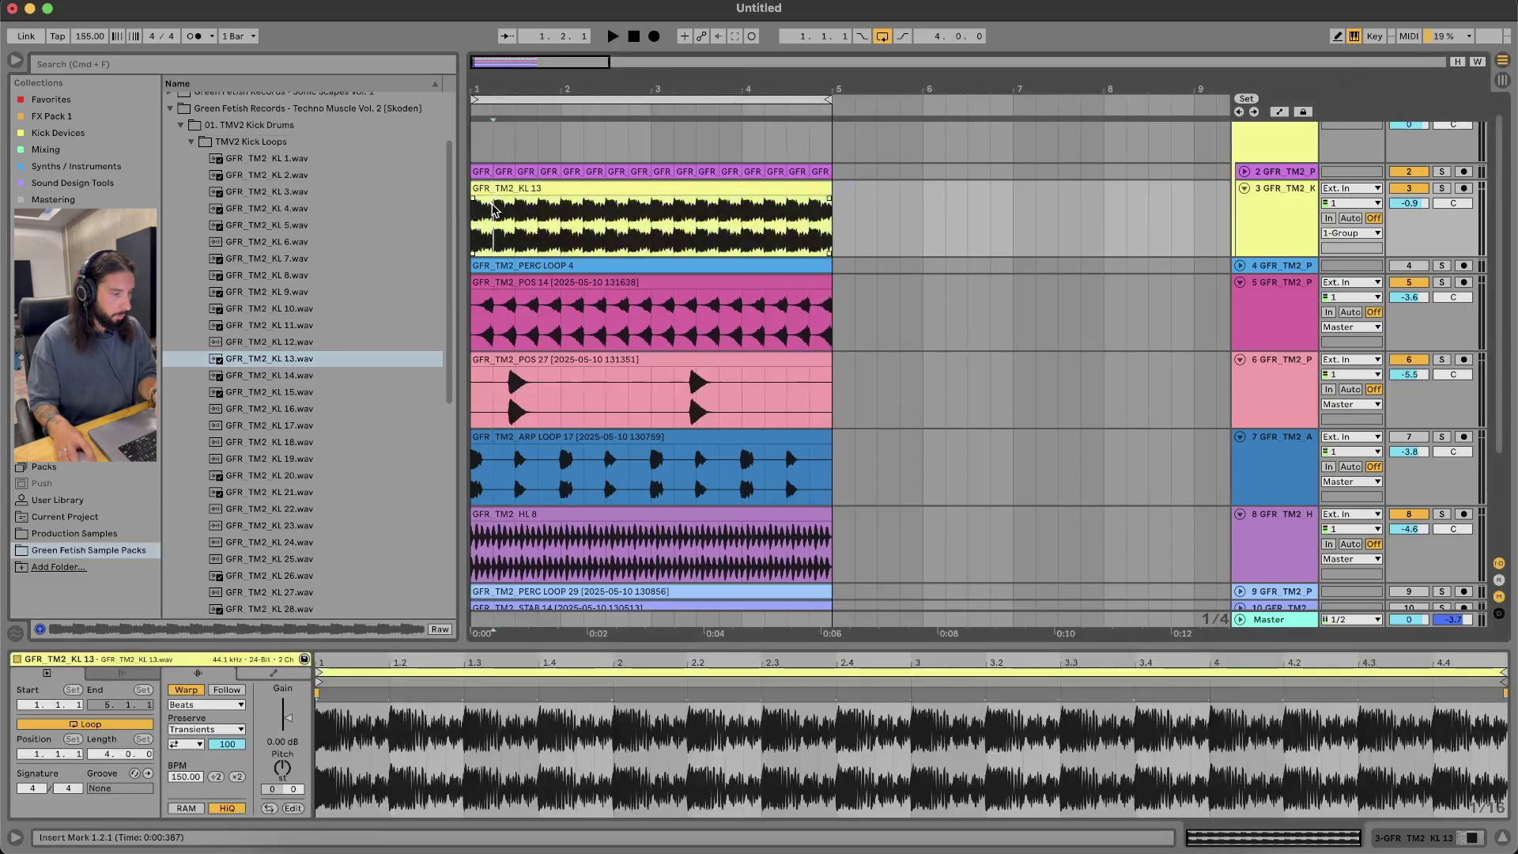
Swap the percussion by deactivating and folding the POS 14 track and activating PERC LOOP 4, then play the loop with the new kick
{"action": "key", "text": "space"}
{"action": "key", "text": "space"}
{"action": "left_click", "coordinate": [1410, 282]}
{"action": "left_click", "coordinate": [1409, 266]}
{"action": "left_click", "coordinate": [1240, 283]}
{"action": "left_click", "coordinate": [660, 190]}
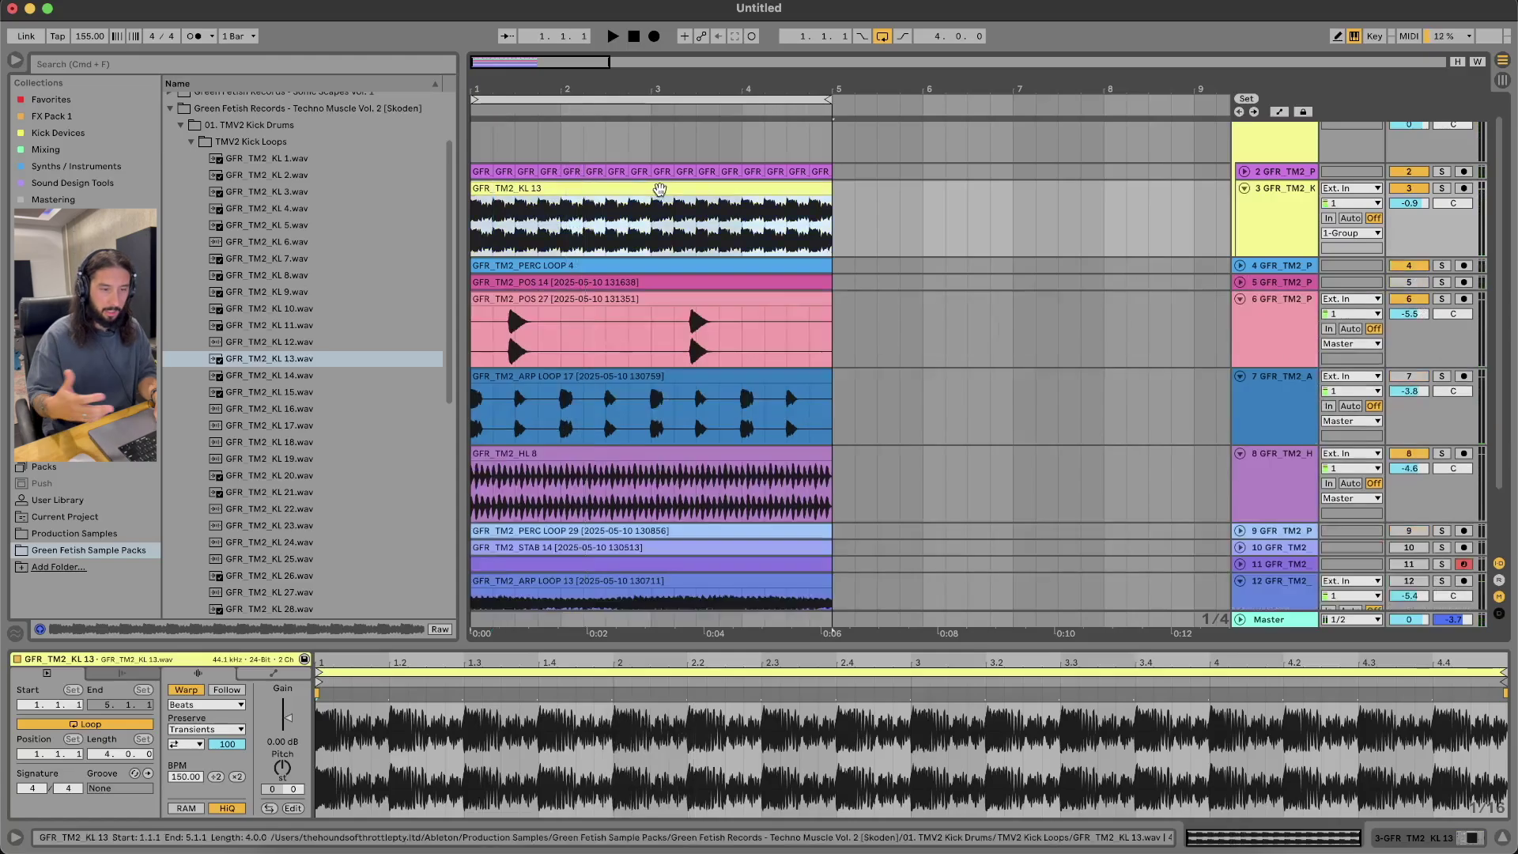
{"action": "key", "text": "space"}
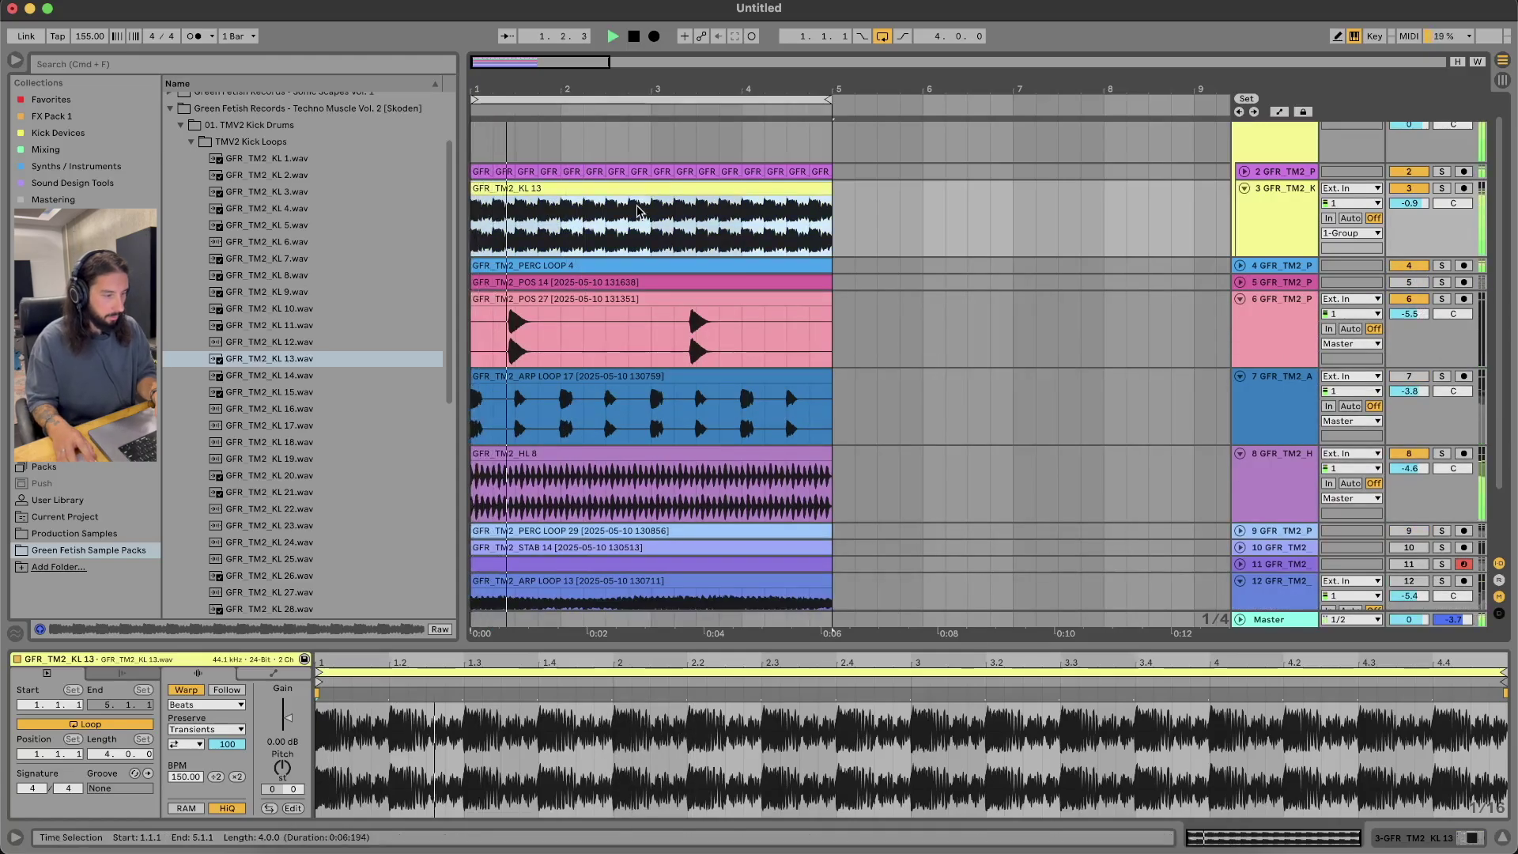
Replace the KL 13 clip on the kick track with GFR_TM2_KL 21.wav and play the loop
{"action": "key", "text": "space"}
{"action": "left_click", "coordinate": [315, 492]}
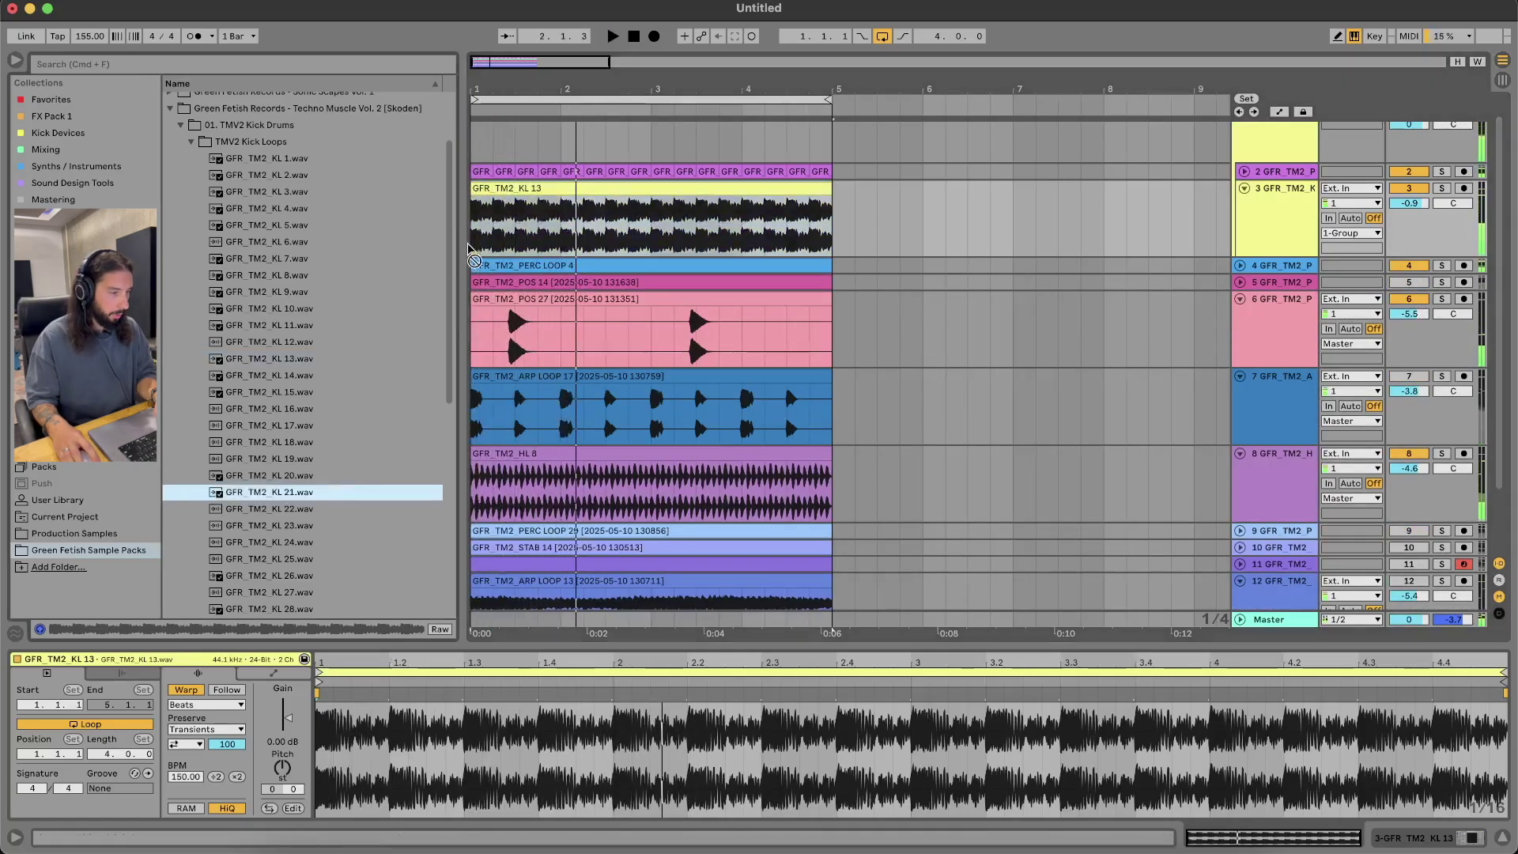
{"action": "key", "text": "space"}
{"action": "left_click_drag", "start_coordinate": [314, 492], "coordinate": [477, 231]}
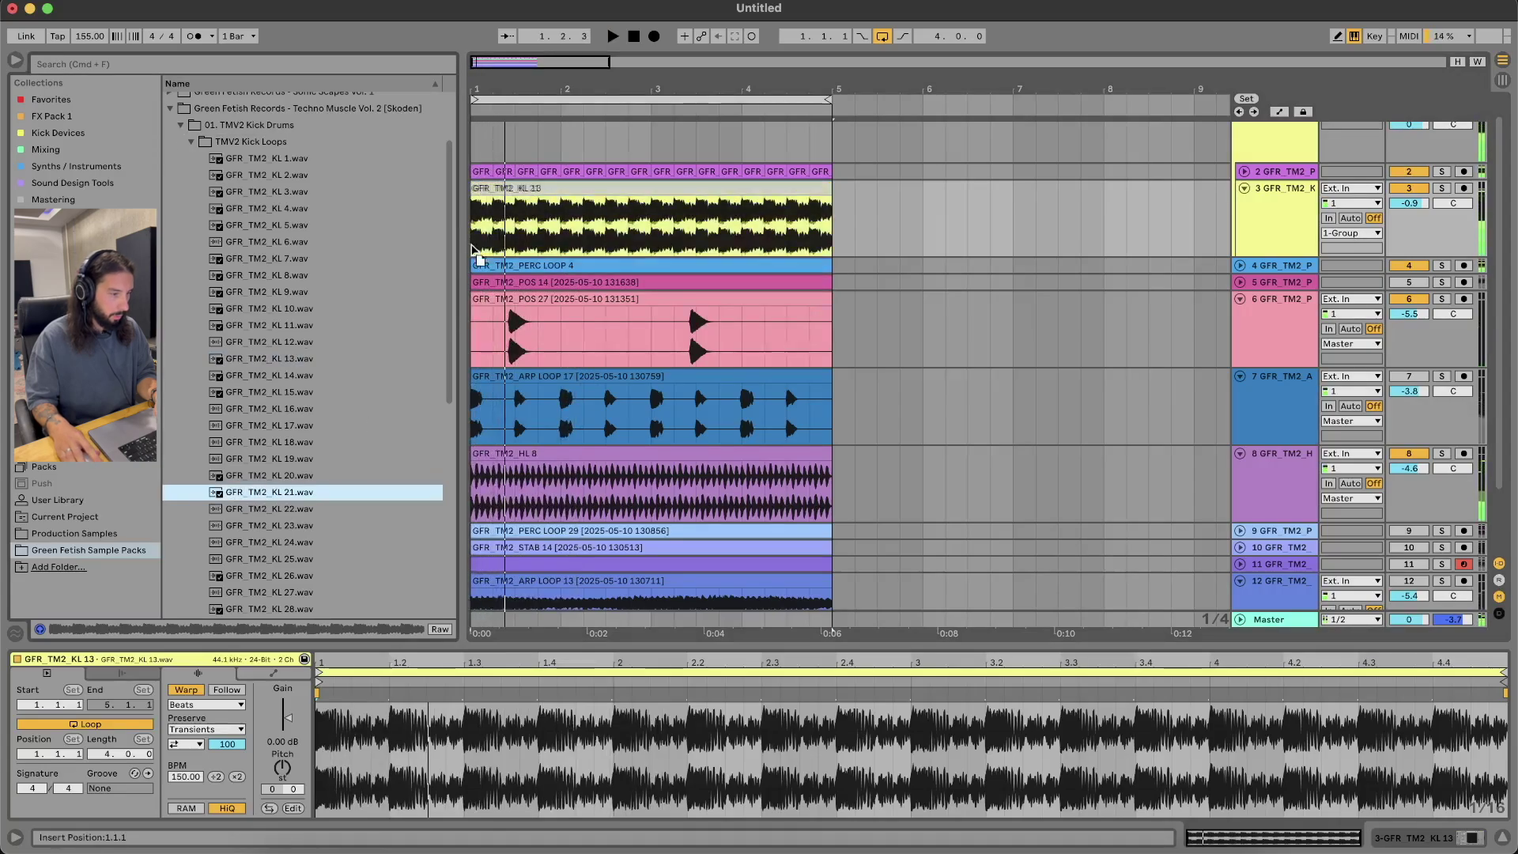
{"action": "key", "text": "space"}
{"action": "key", "text": "space"}
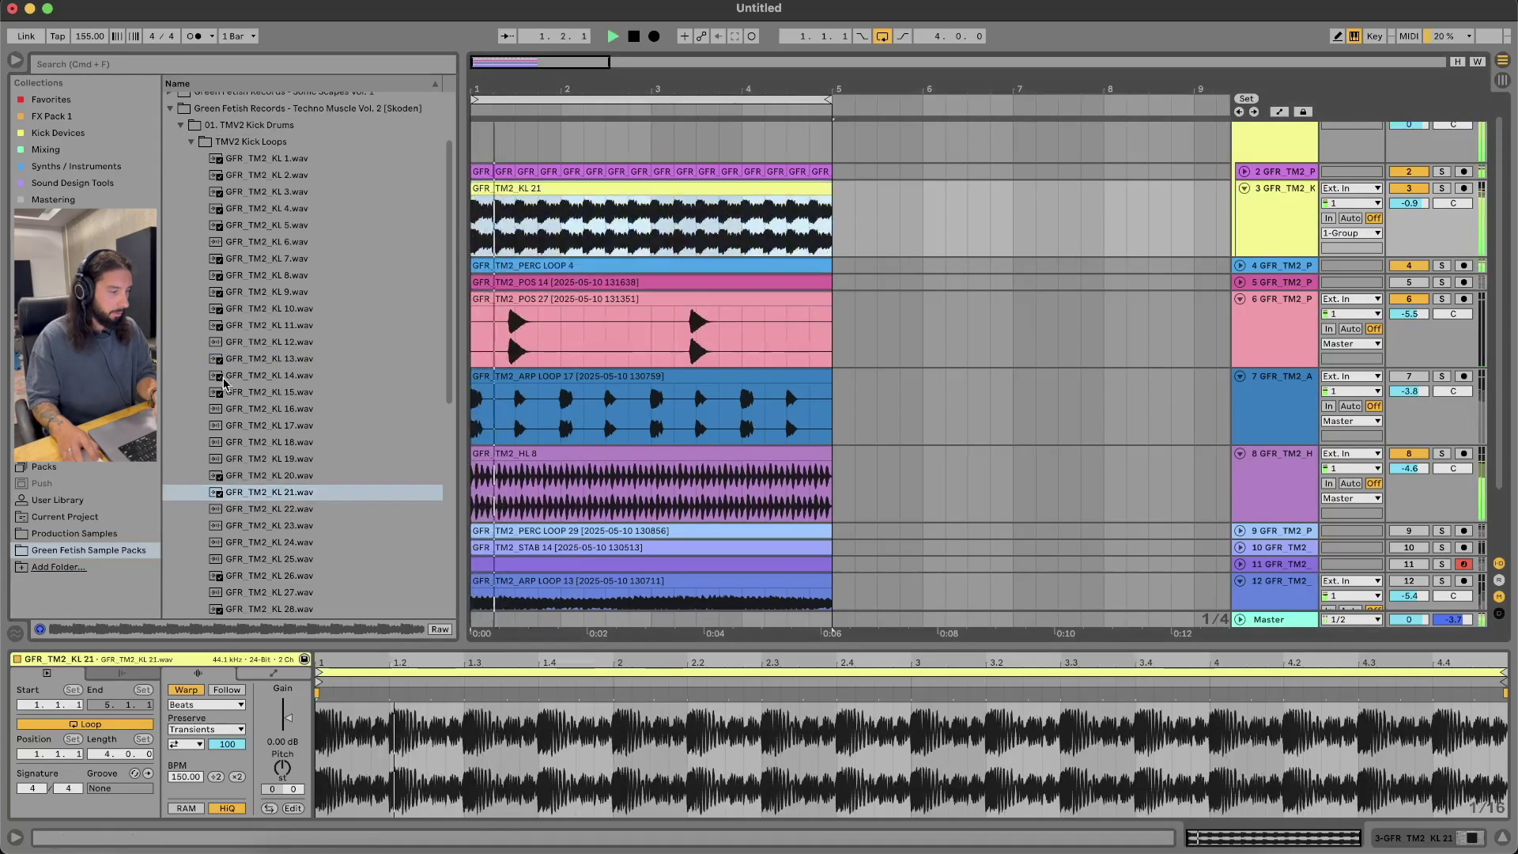
Try GFR_TM2_KL 26.wav on the kick track, replace it with GFR_TM2_KL 30.wav, and play the loop
{"action": "scroll", "coordinate": [271, 471], "scroll_direction": "down", "scroll_amount": 3}
{"action": "left_click_drag", "start_coordinate": [260, 464], "coordinate": [482, 226]}
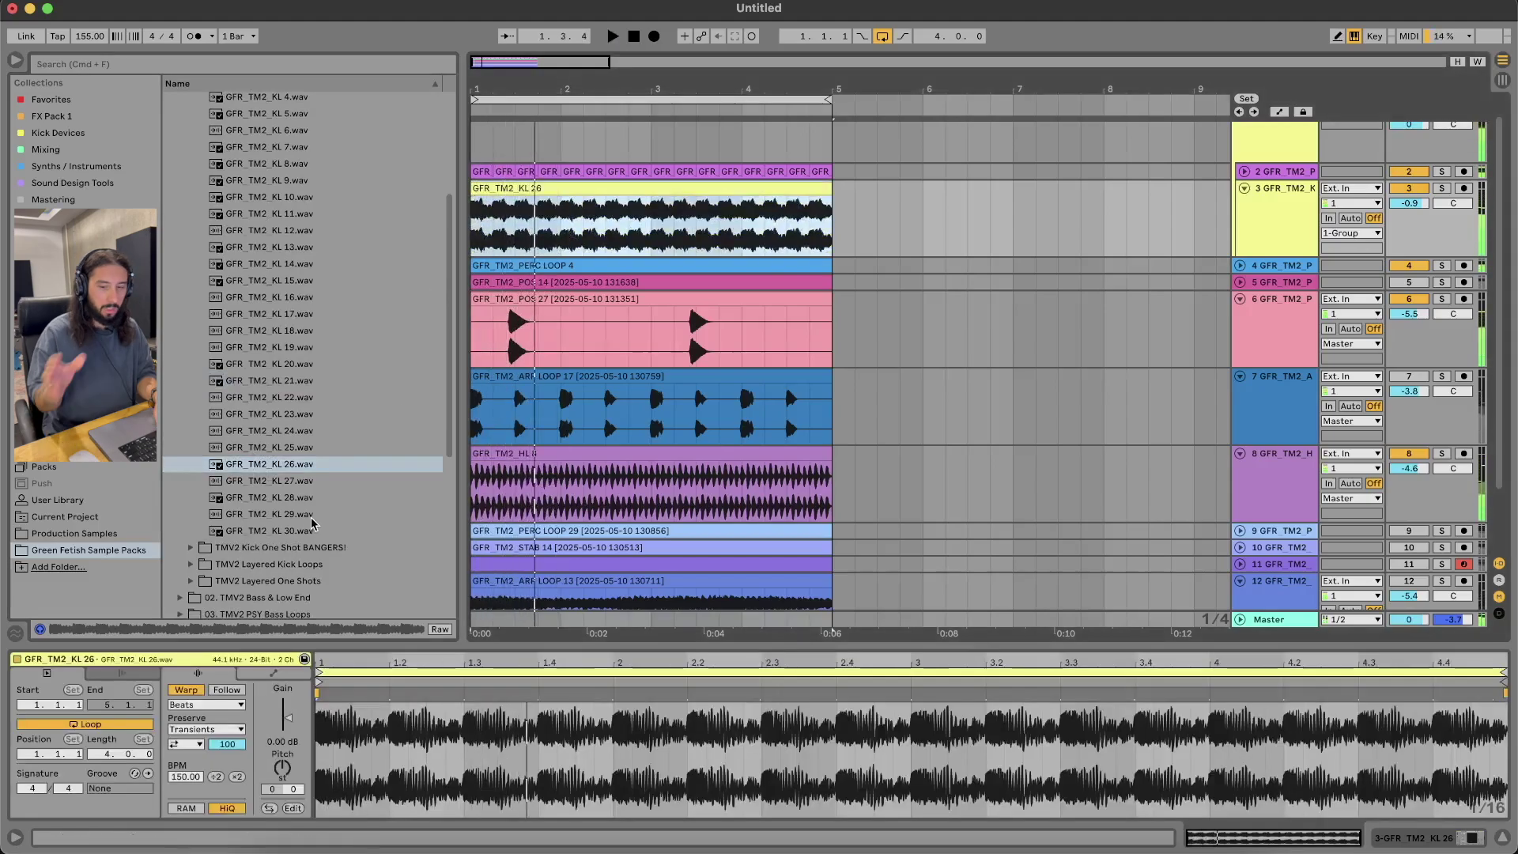
{"action": "left_click_drag", "start_coordinate": [308, 528], "coordinate": [480, 221]}
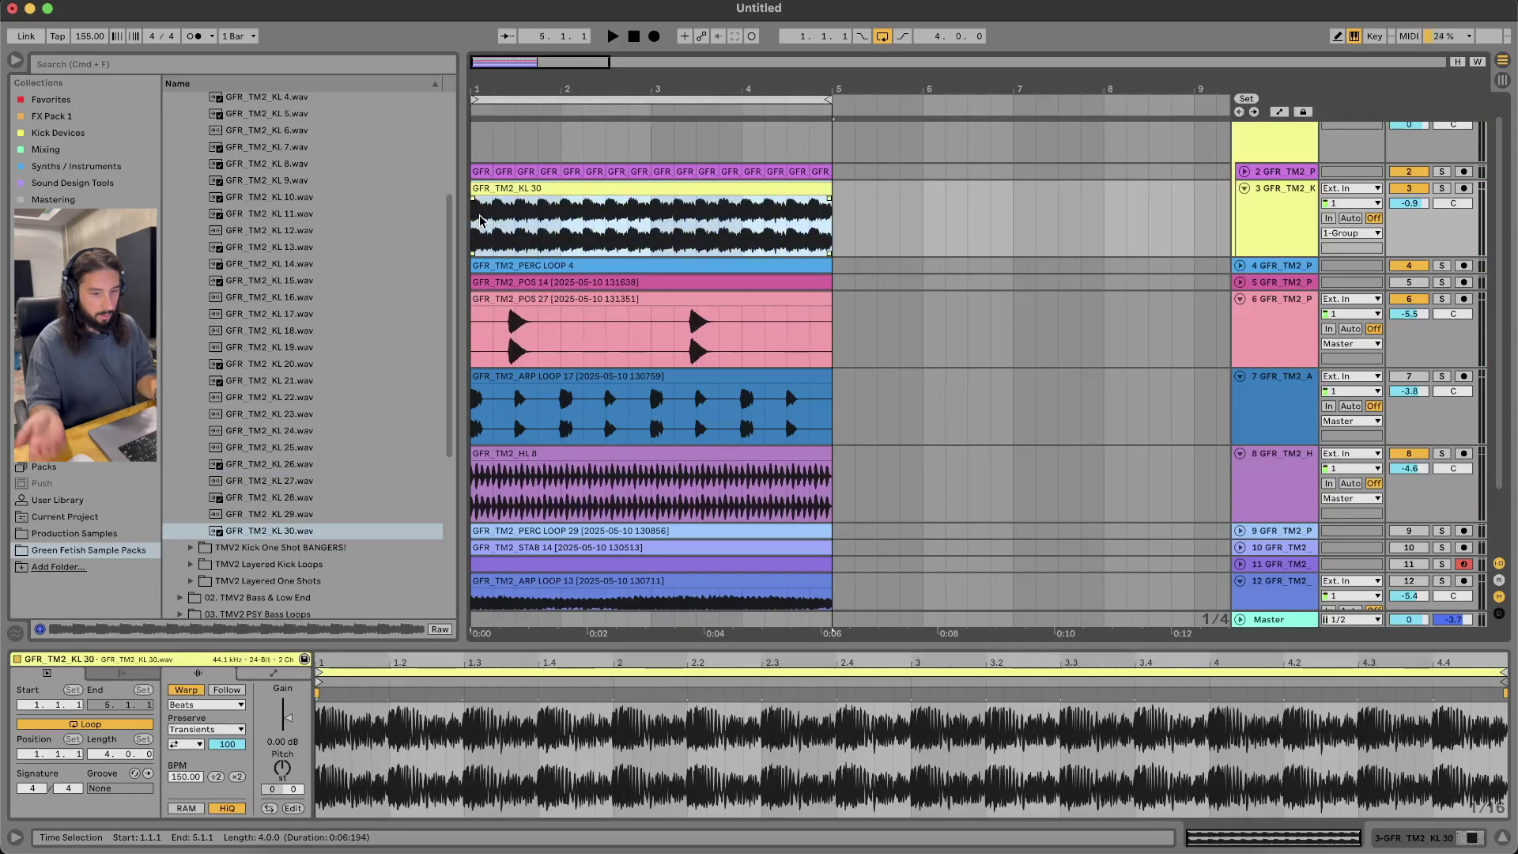
{"action": "key", "text": "space"}
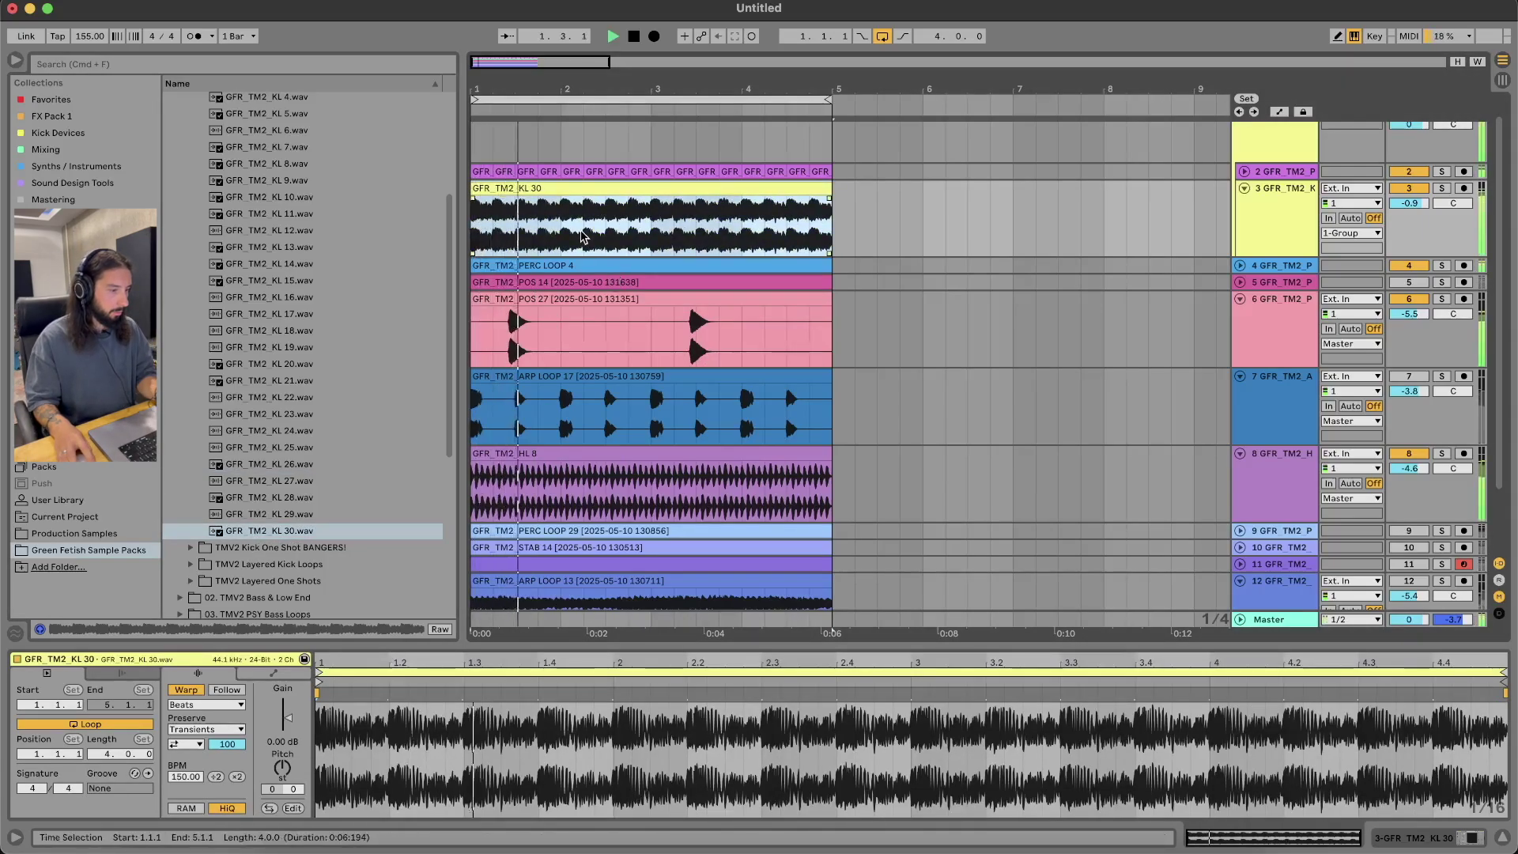
{"action": "left_click", "coordinate": [562, 236]}
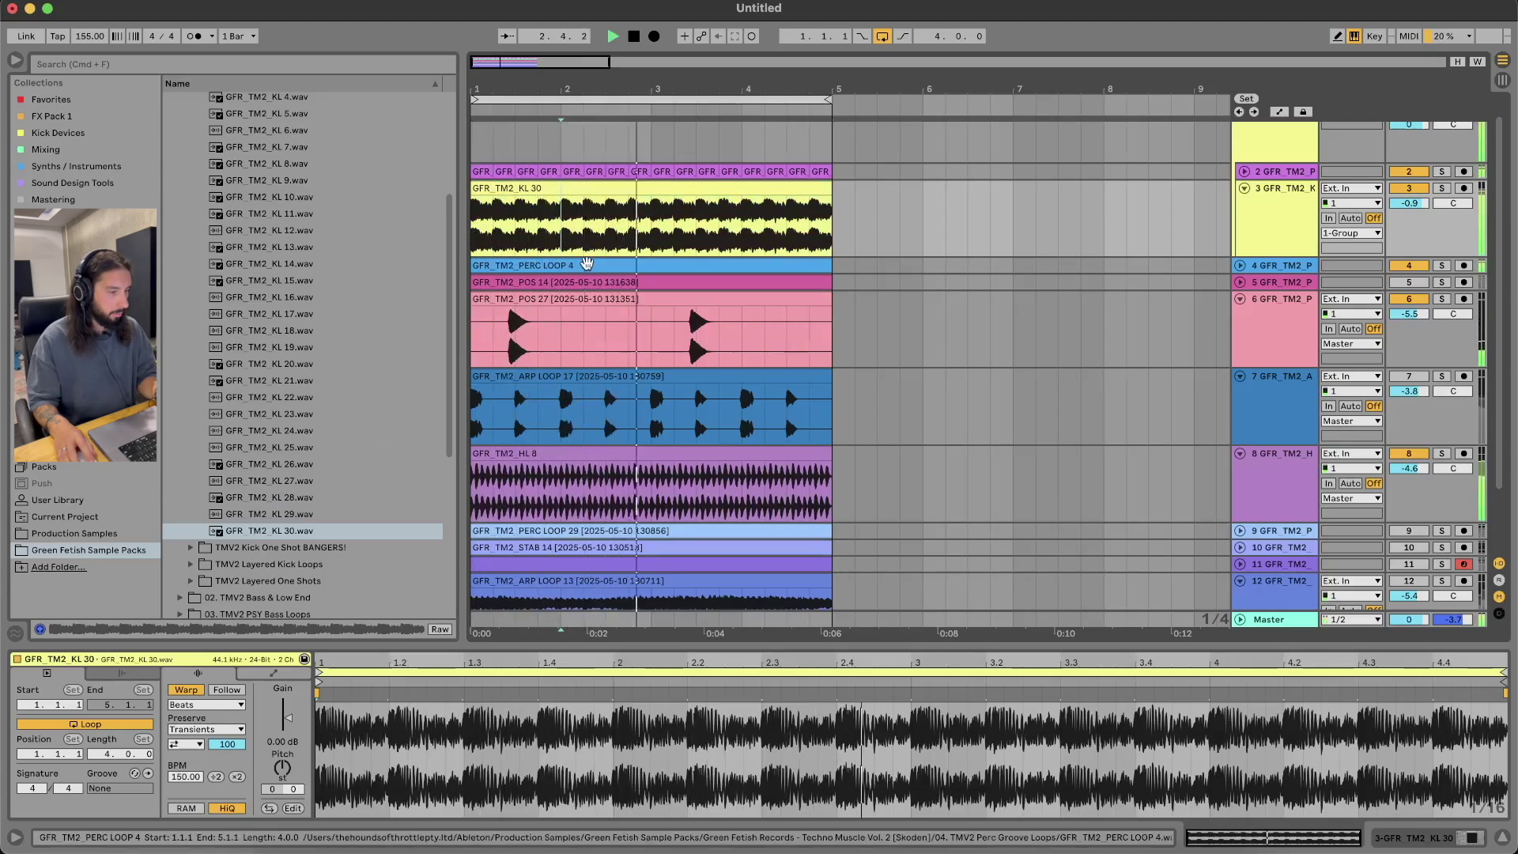
Compare the percussion tracks by toggling them, activate ARP LOOP 17 in place of HL 8, and play the loop
{"action": "scroll", "coordinate": [751, 364], "scroll_direction": "down", "scroll_amount": 4}
{"action": "key", "text": "space"}
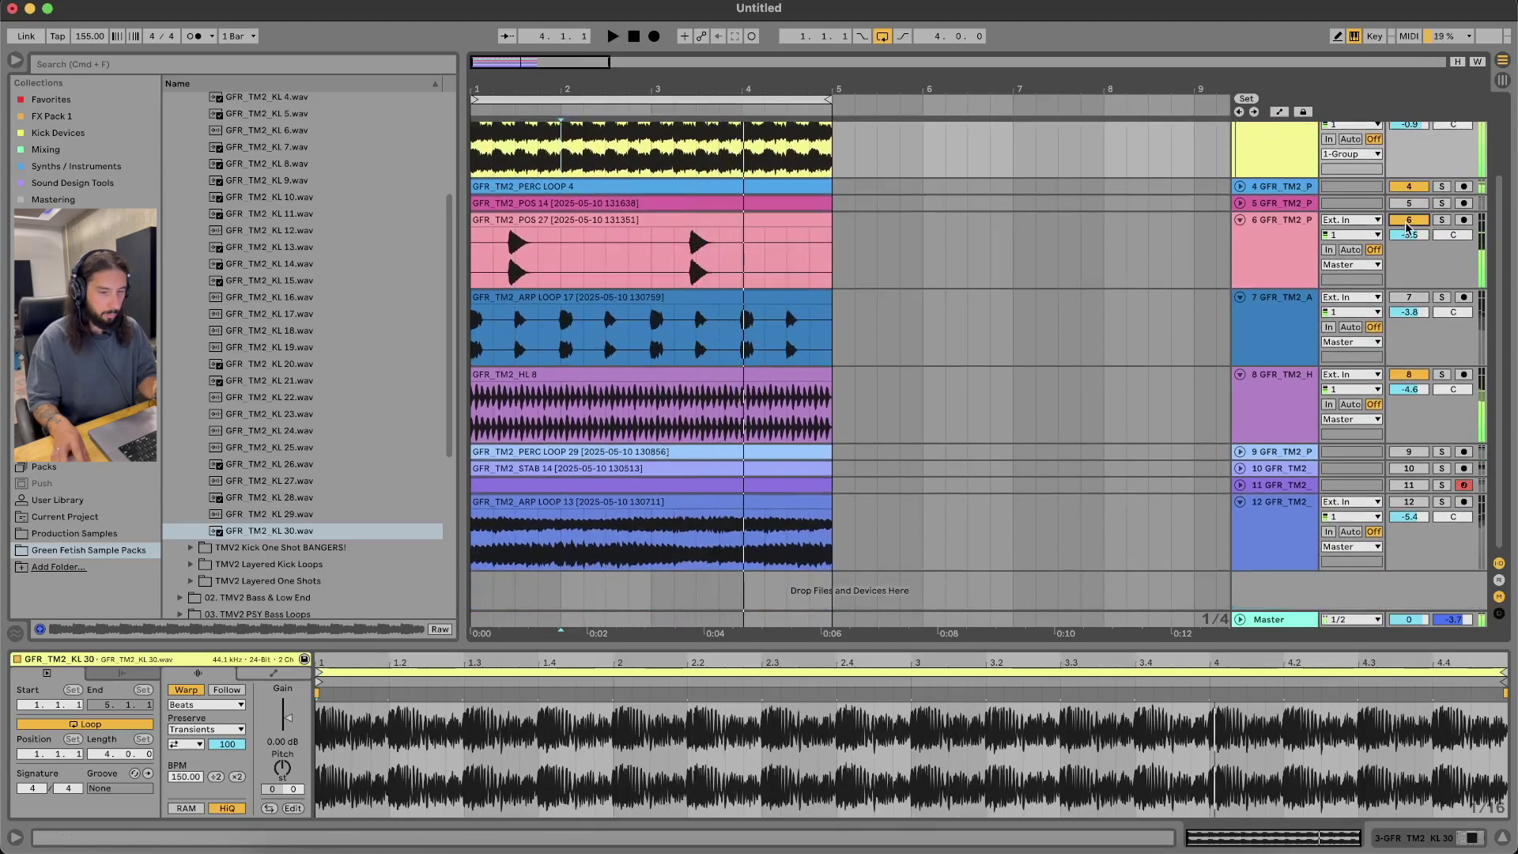
{"action": "left_click", "coordinate": [1412, 204]}
{"action": "left_click", "coordinate": [1412, 188]}
{"action": "left_click", "coordinate": [1414, 299]}
{"action": "left_click", "coordinate": [1409, 203]}
{"action": "left_click", "coordinate": [1409, 187]}
{"action": "key", "text": "space"}
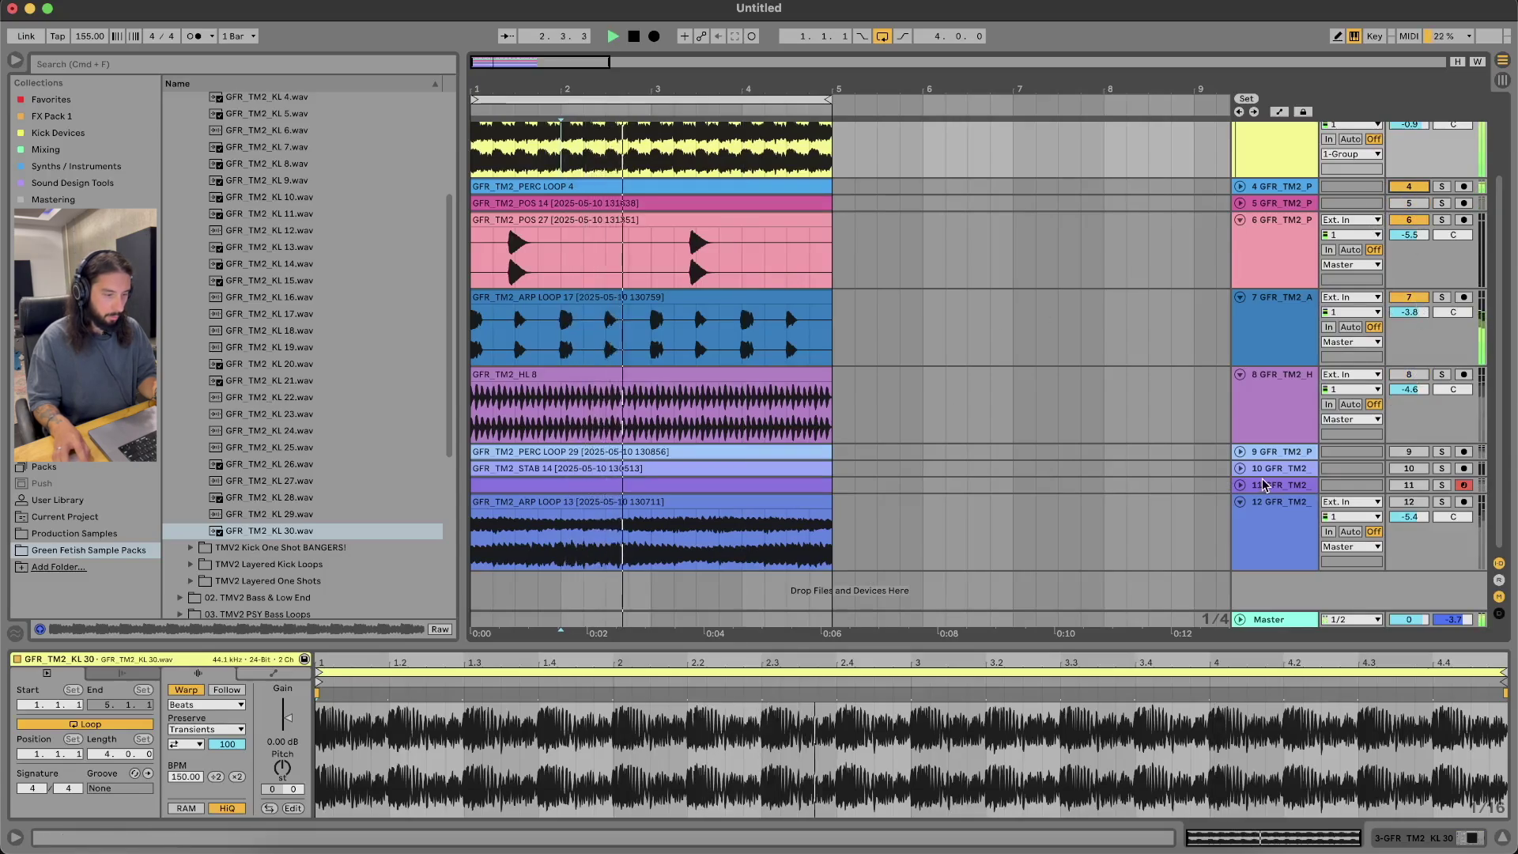
Activate ARP LOOP 13 in place of POS 27 and ARP LOOP 17, and lower its track volume to -7.9 dB during playback
{"action": "key", "text": "space"}
{"action": "left_click", "coordinate": [1409, 501]}
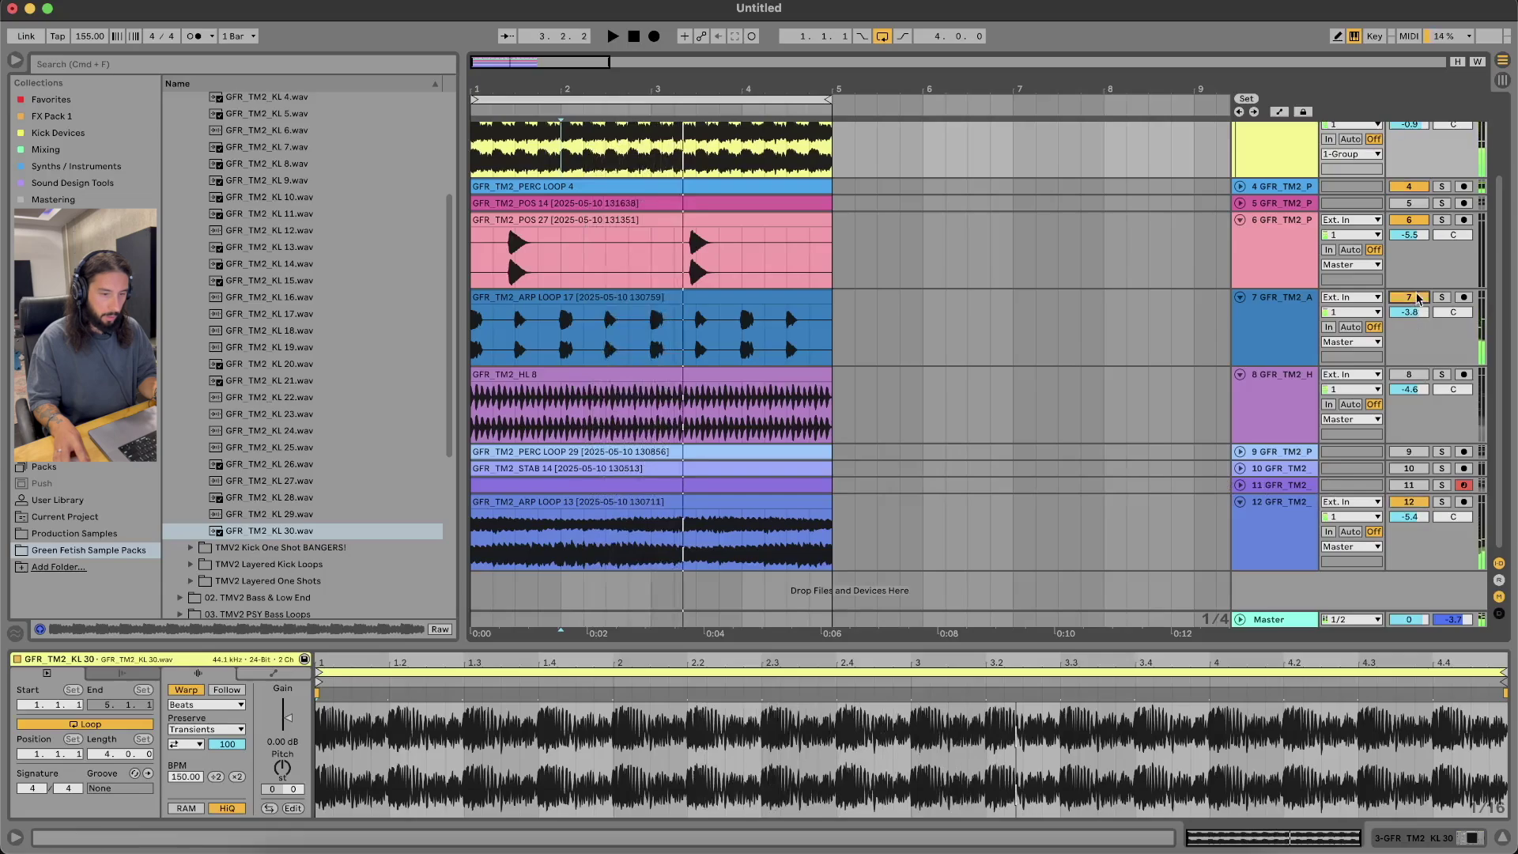
{"action": "left_click", "coordinate": [1409, 219]}
{"action": "left_click", "coordinate": [586, 506]}
{"action": "key", "text": "space"}
{"action": "left_click_drag", "start_coordinate": [1396, 516], "coordinate": [1396, 538]}
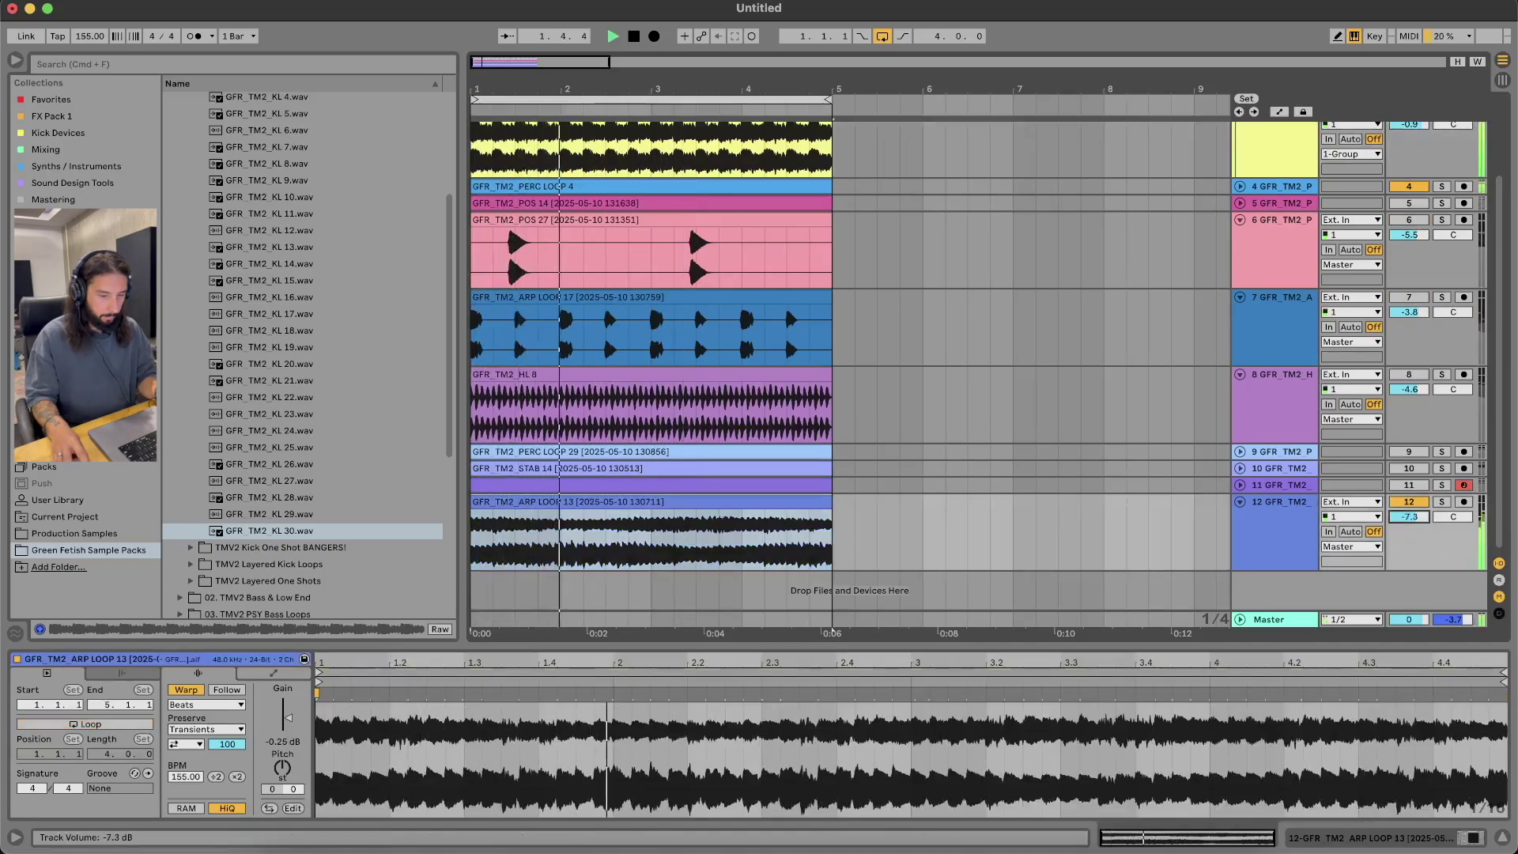
Solo and unsolo the STAB 31 MIDI track, activate it in place of ARP LOOP 13, and unfold tracks 9 to 11
{"action": "left_click", "coordinate": [1442, 485]}
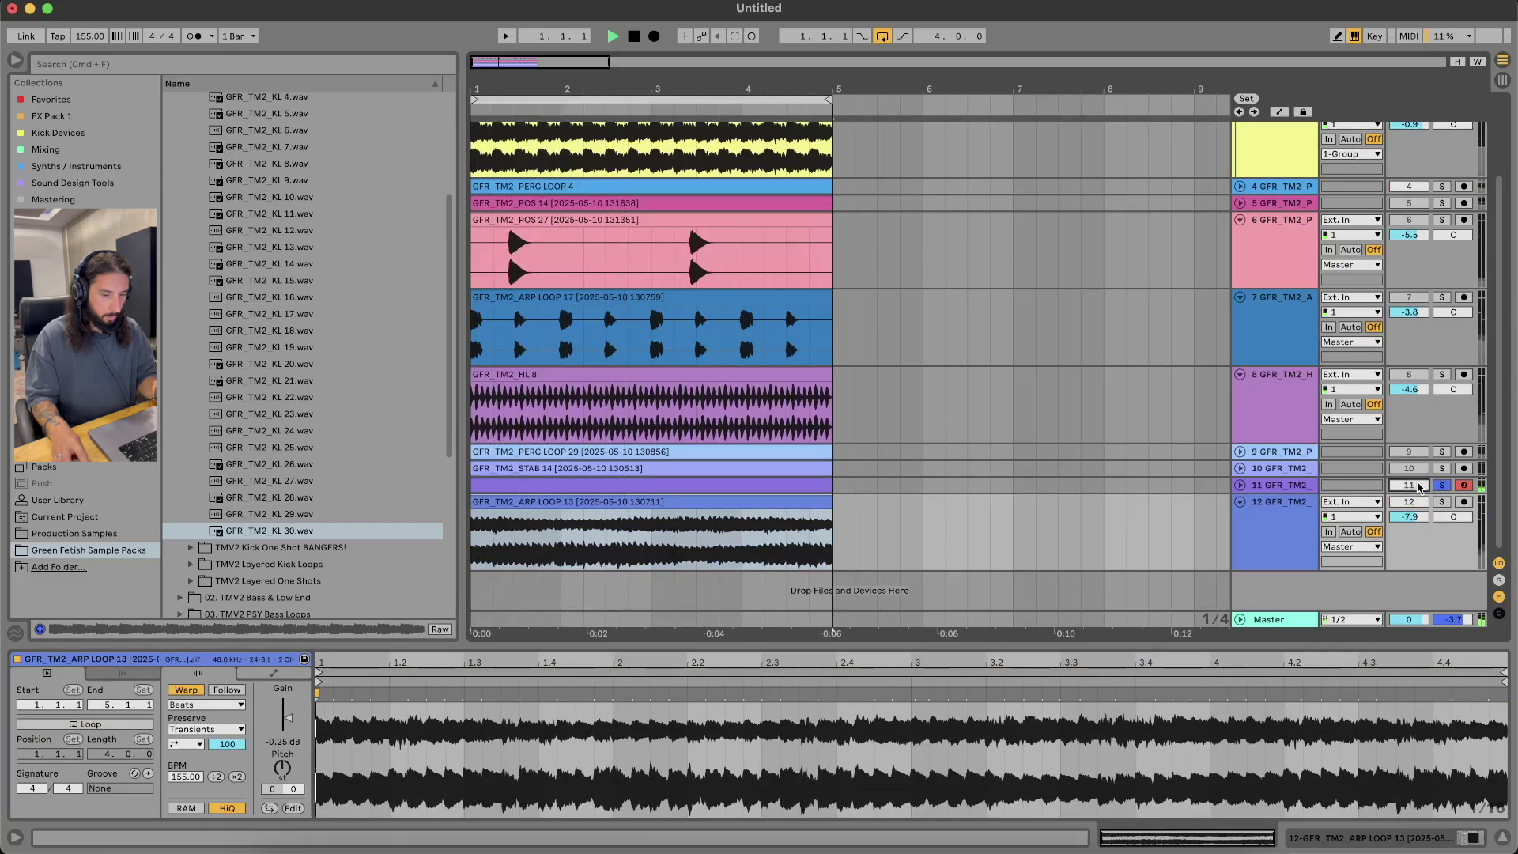
{"action": "left_click", "coordinate": [1443, 485]}
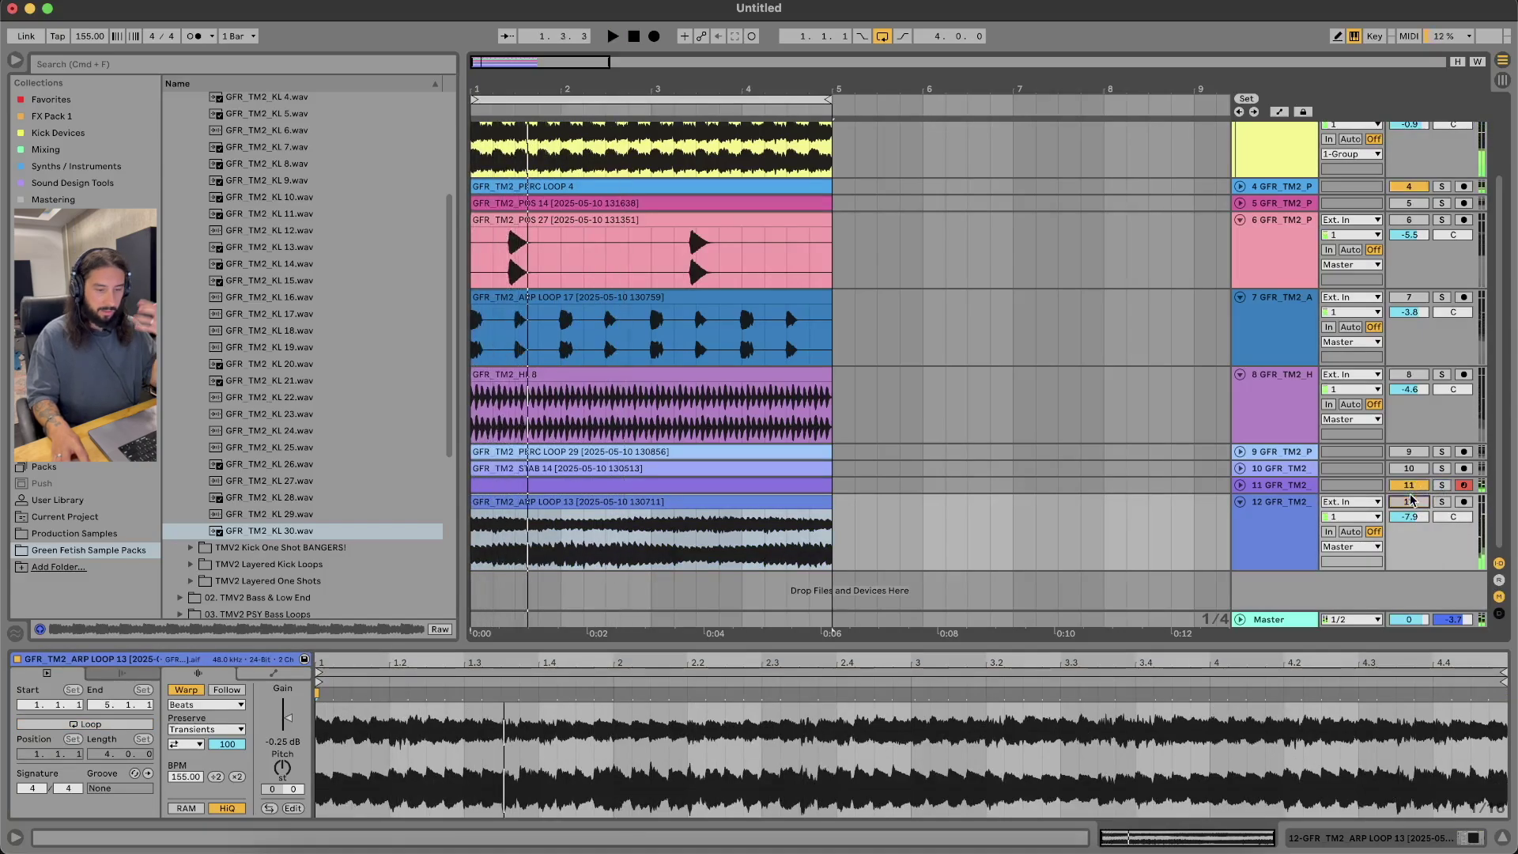
{"action": "left_click", "coordinate": [1240, 486]}
{"action": "left_click", "coordinate": [1240, 469]}
{"action": "left_click", "coordinate": [1240, 453]}
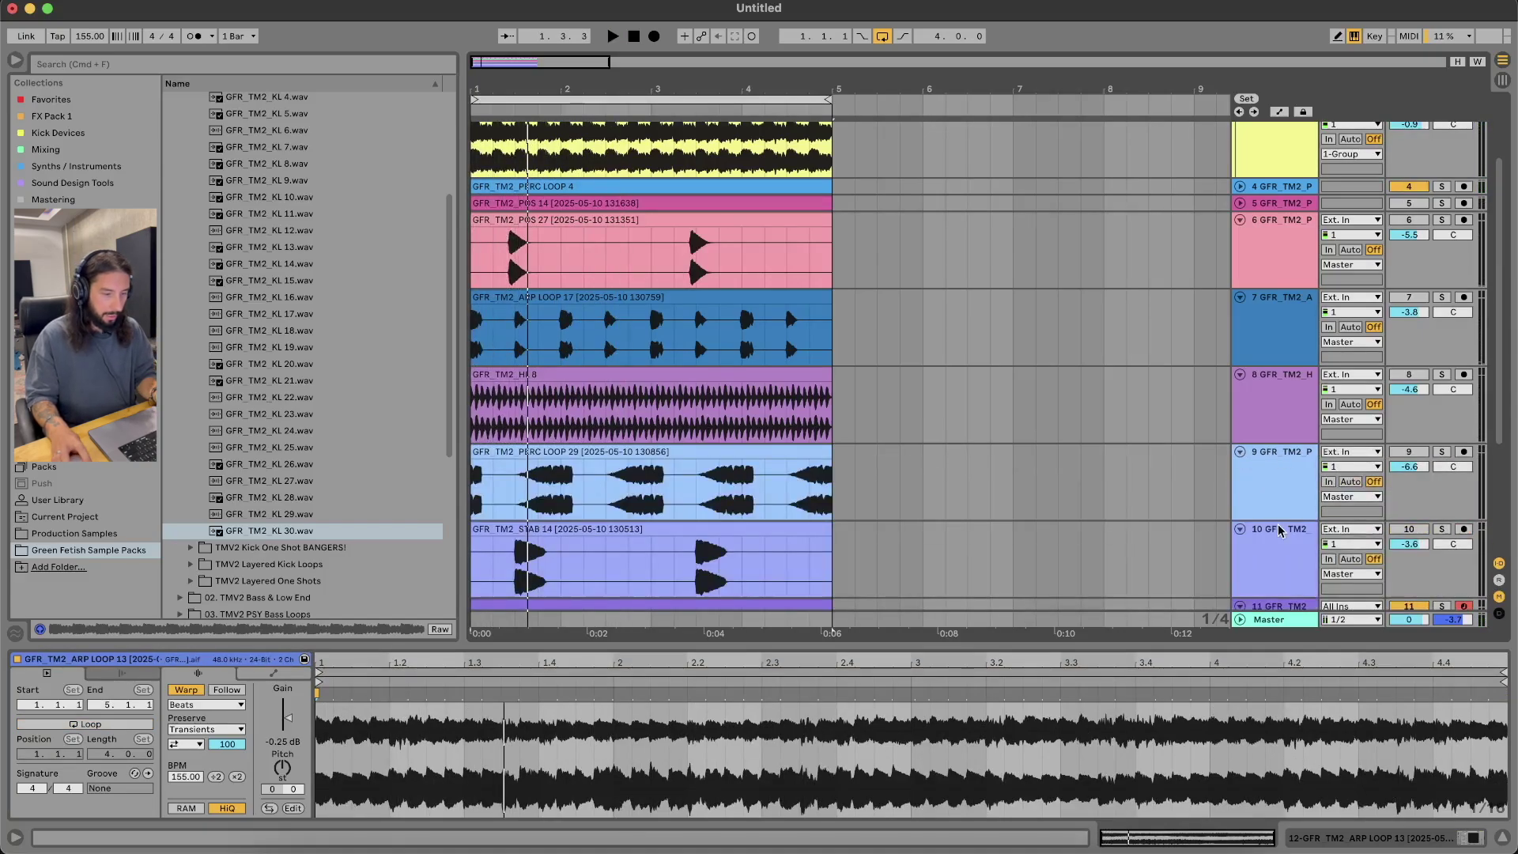
Activate the PERC LOOP 29 track, deactivate the STAB 31 MIDI track, and play the loop
{"action": "left_click", "coordinate": [1409, 451]}
{"action": "scroll", "coordinate": [1419, 443], "scroll_direction": "down", "scroll_amount": 5}
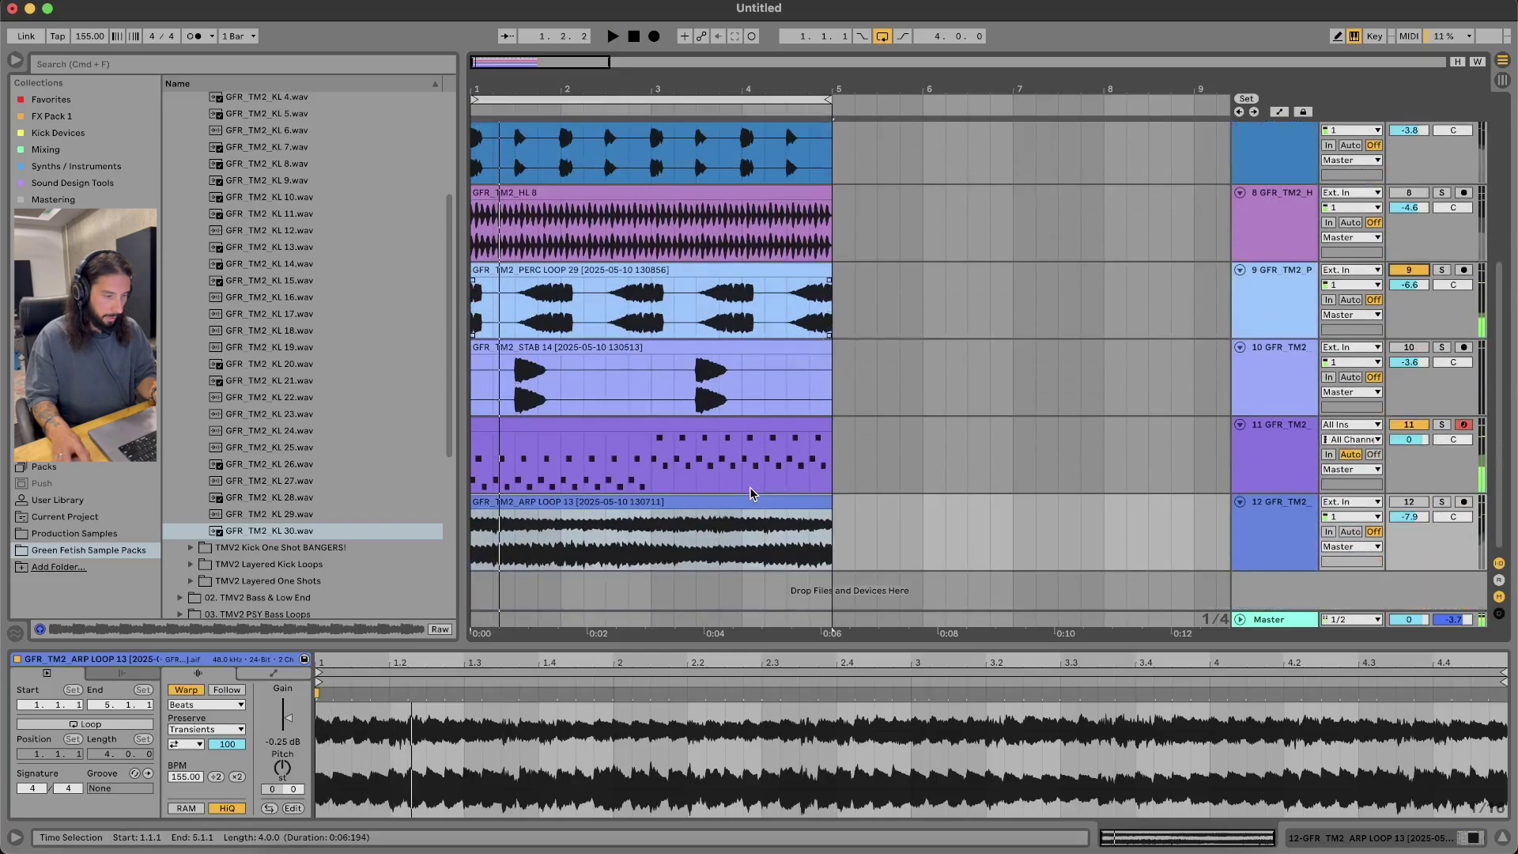
{"action": "left_click", "coordinate": [1414, 425]}
{"action": "key", "text": "space"}
{"action": "left_click", "coordinate": [1244, 449]}
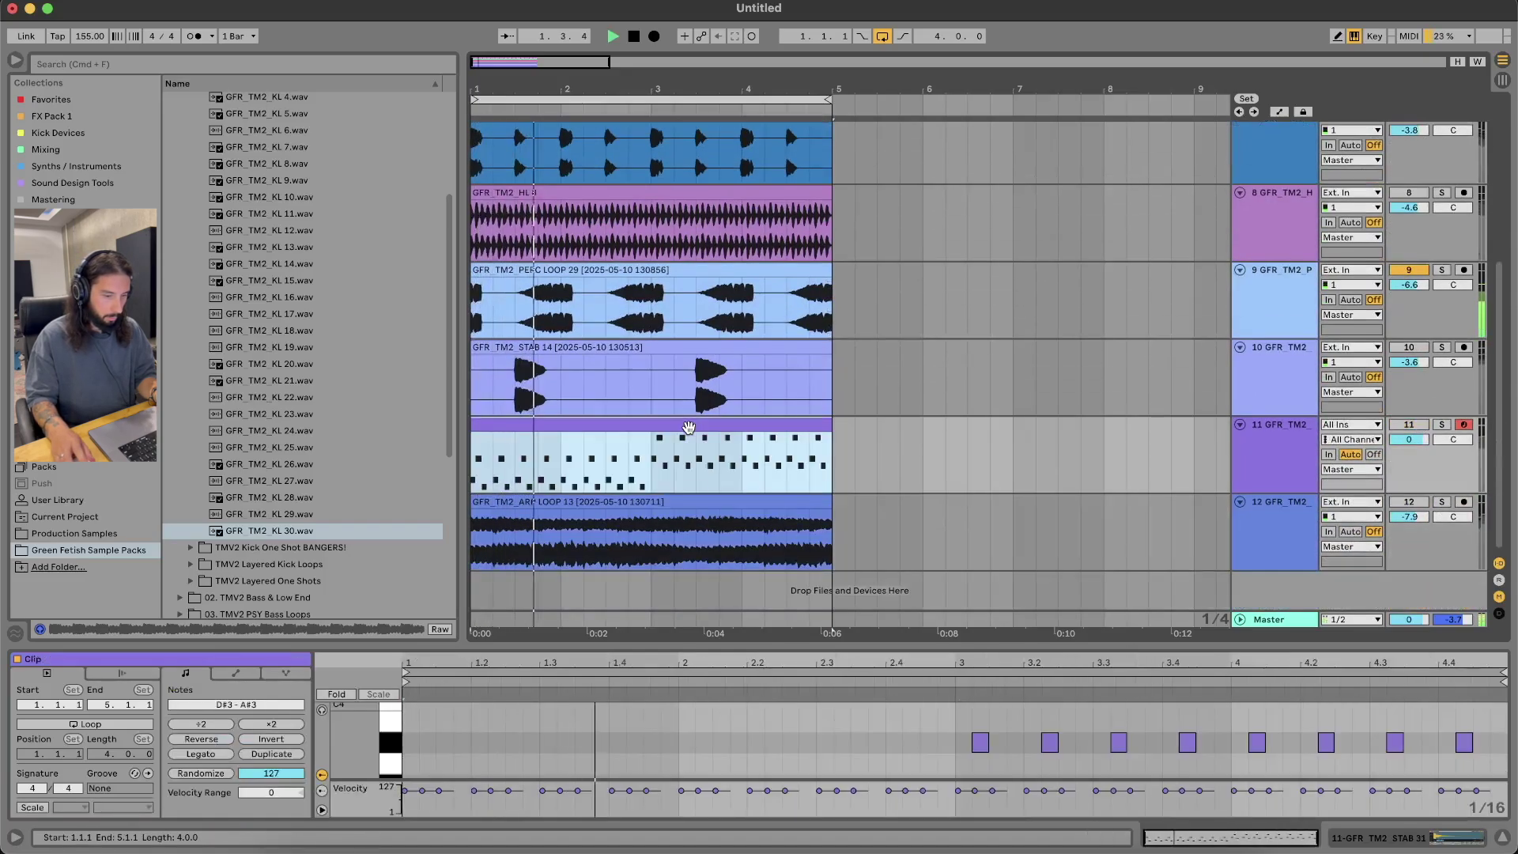
{"action": "scroll", "coordinate": [891, 430], "scroll_direction": "up", "scroll_amount": 8}
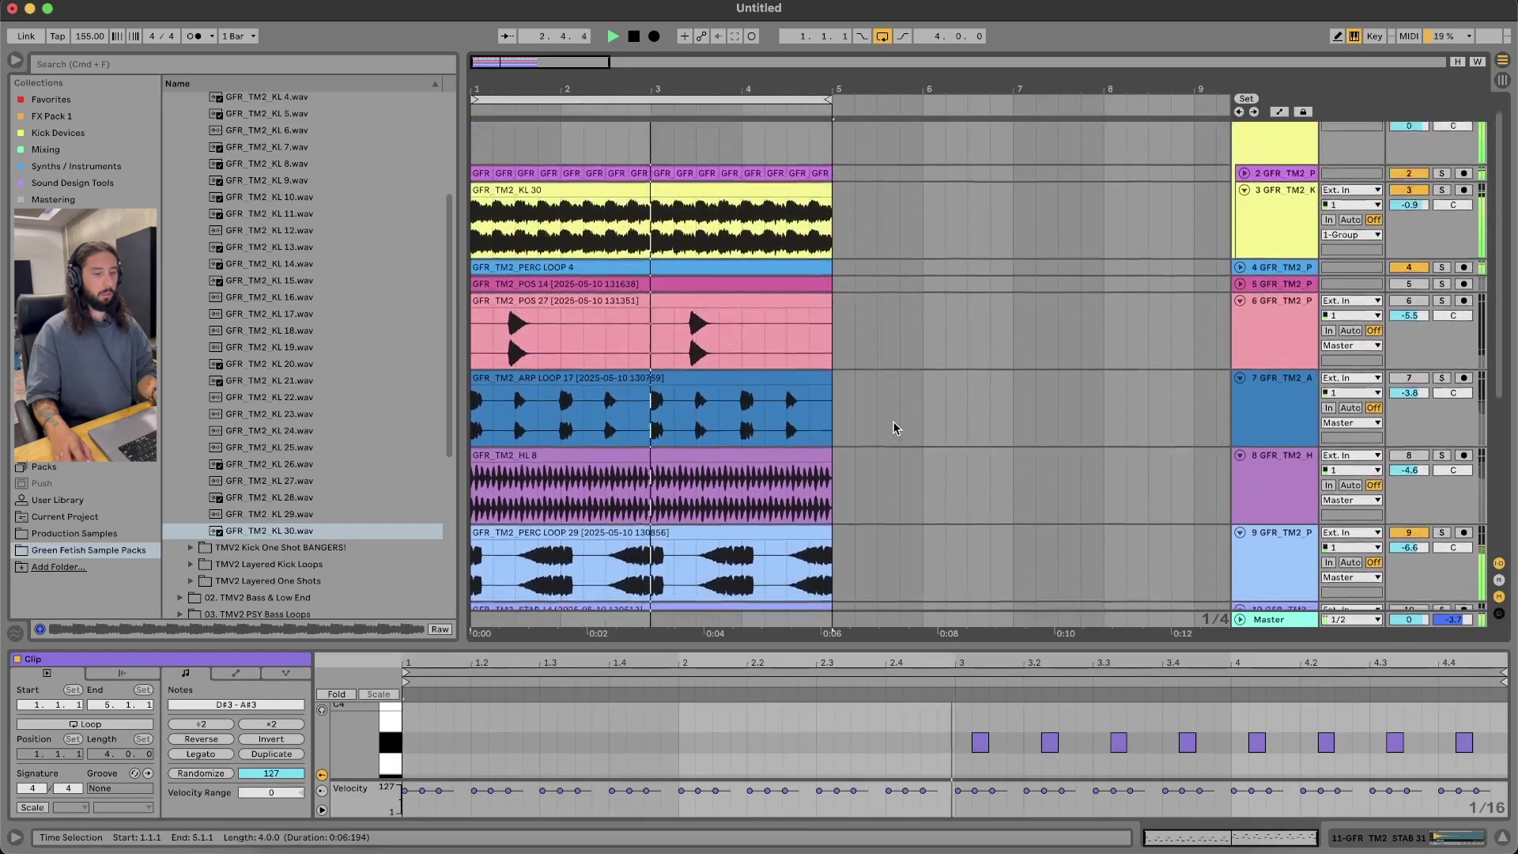